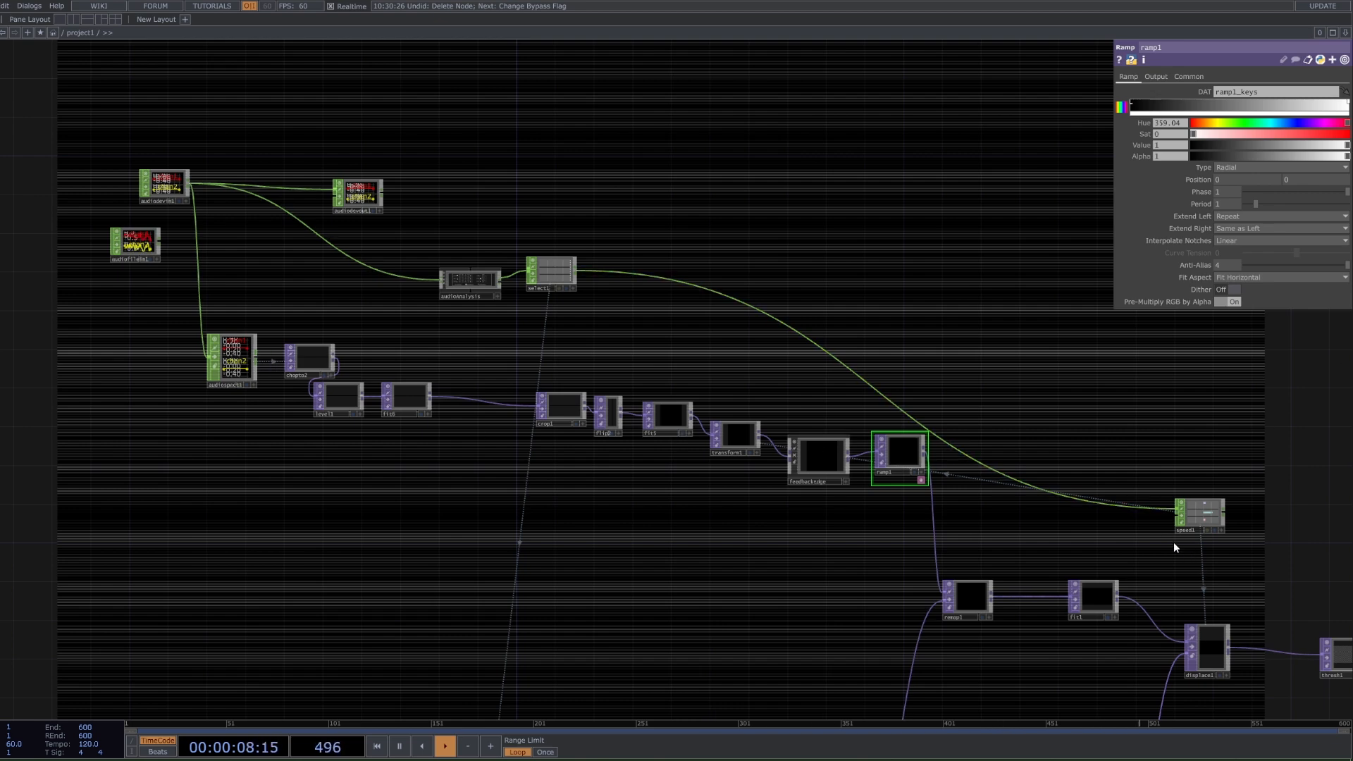
Nudge the ramp1 node slightly down and move the speed1 node higher in the network
scroll(1192, 561, down, 3)
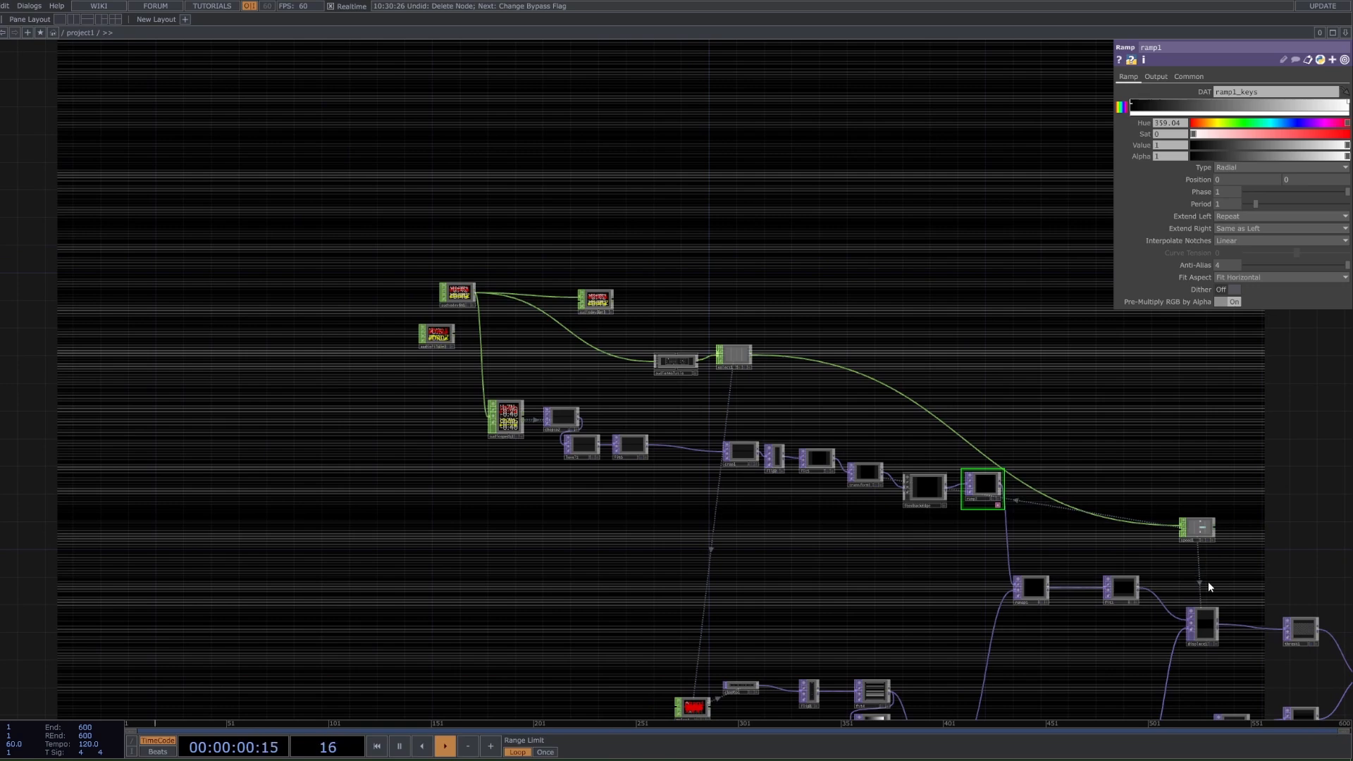
drag(1196, 580, 1107, 528)
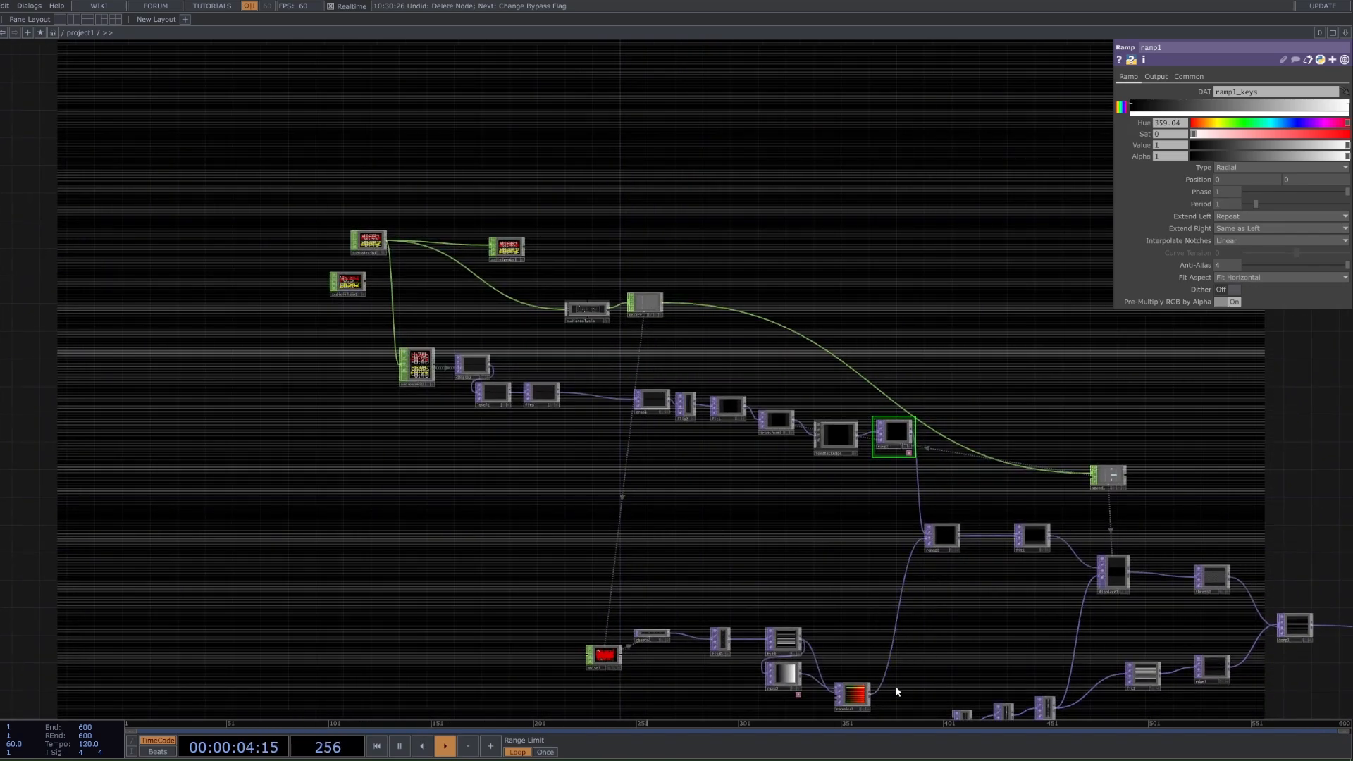
drag(990, 692, 963, 636)
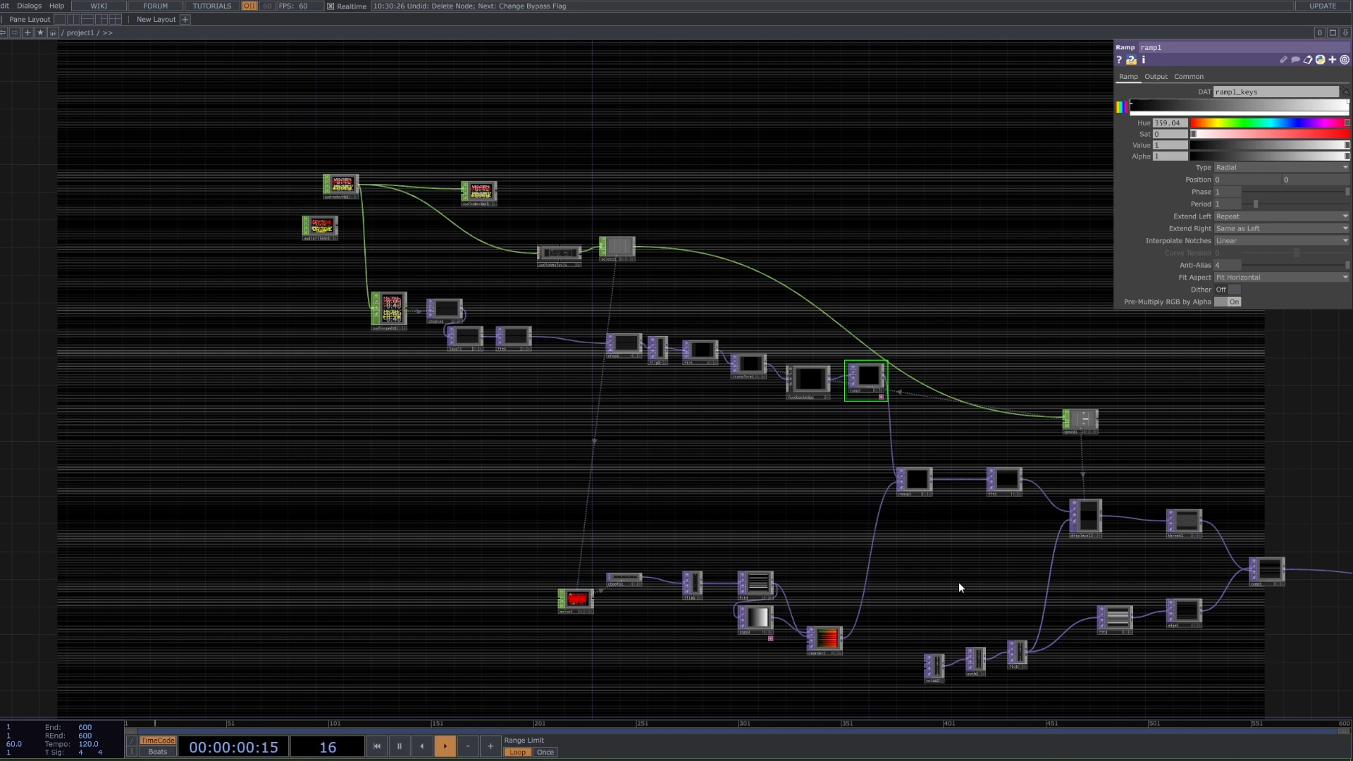
drag(869, 381, 863, 396)
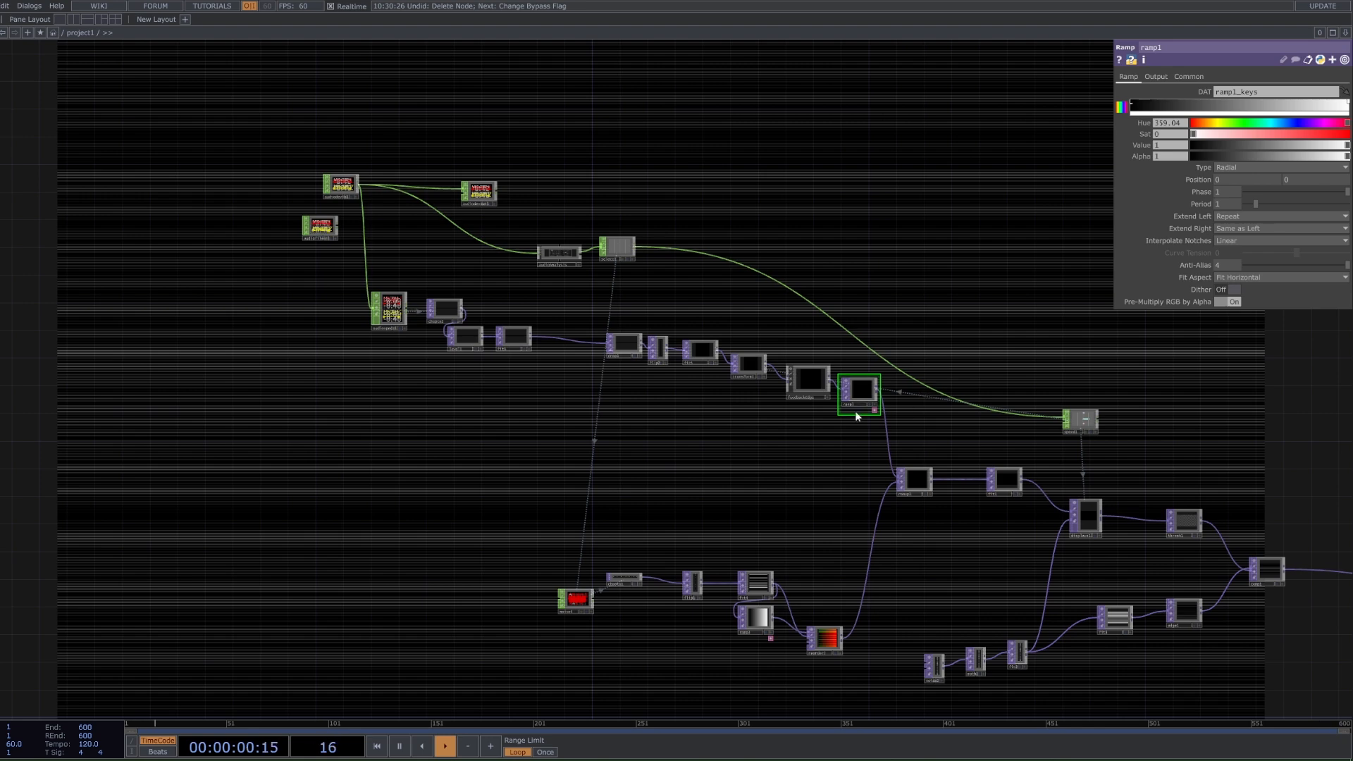
drag(1088, 404, 1095, 307)
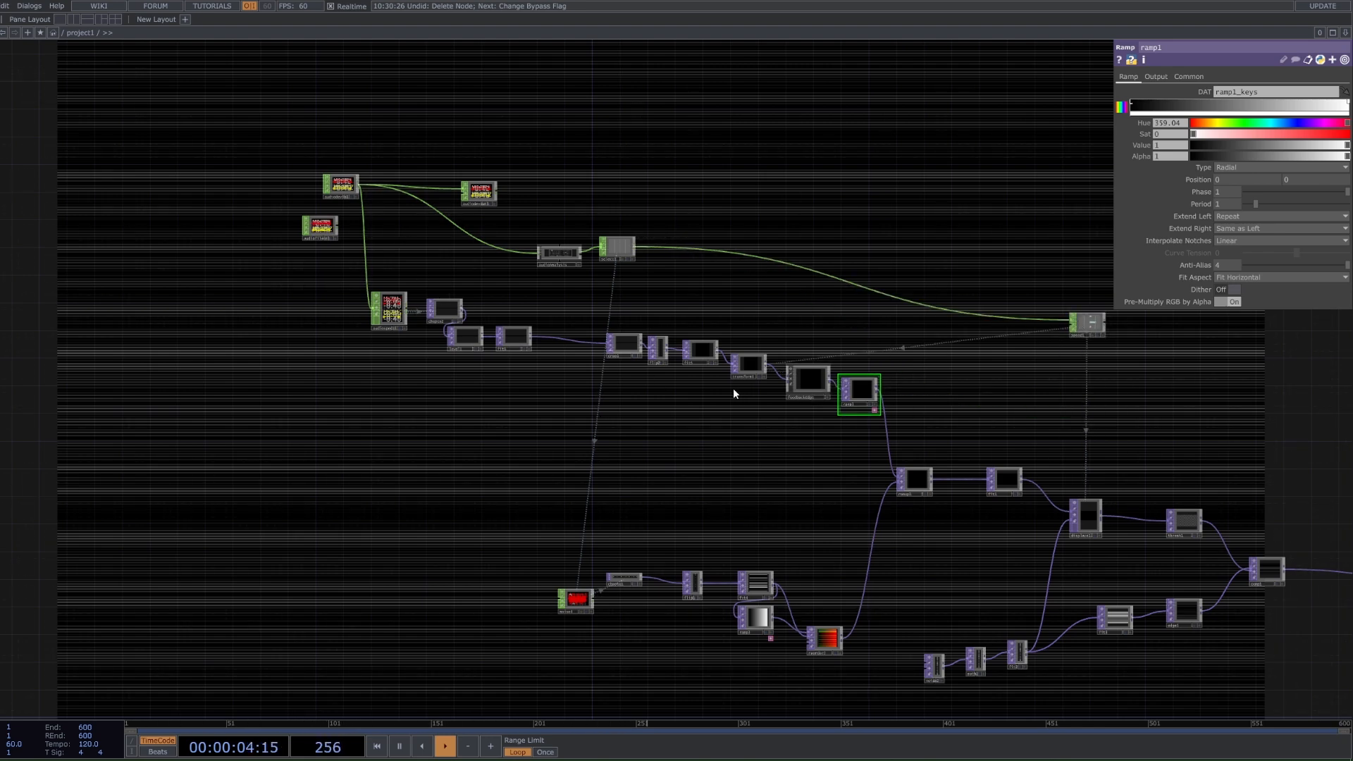
Examine the existing audio-reactive network from the audio input nodes through to the final output nodes
drag(806, 516, 496, 484)
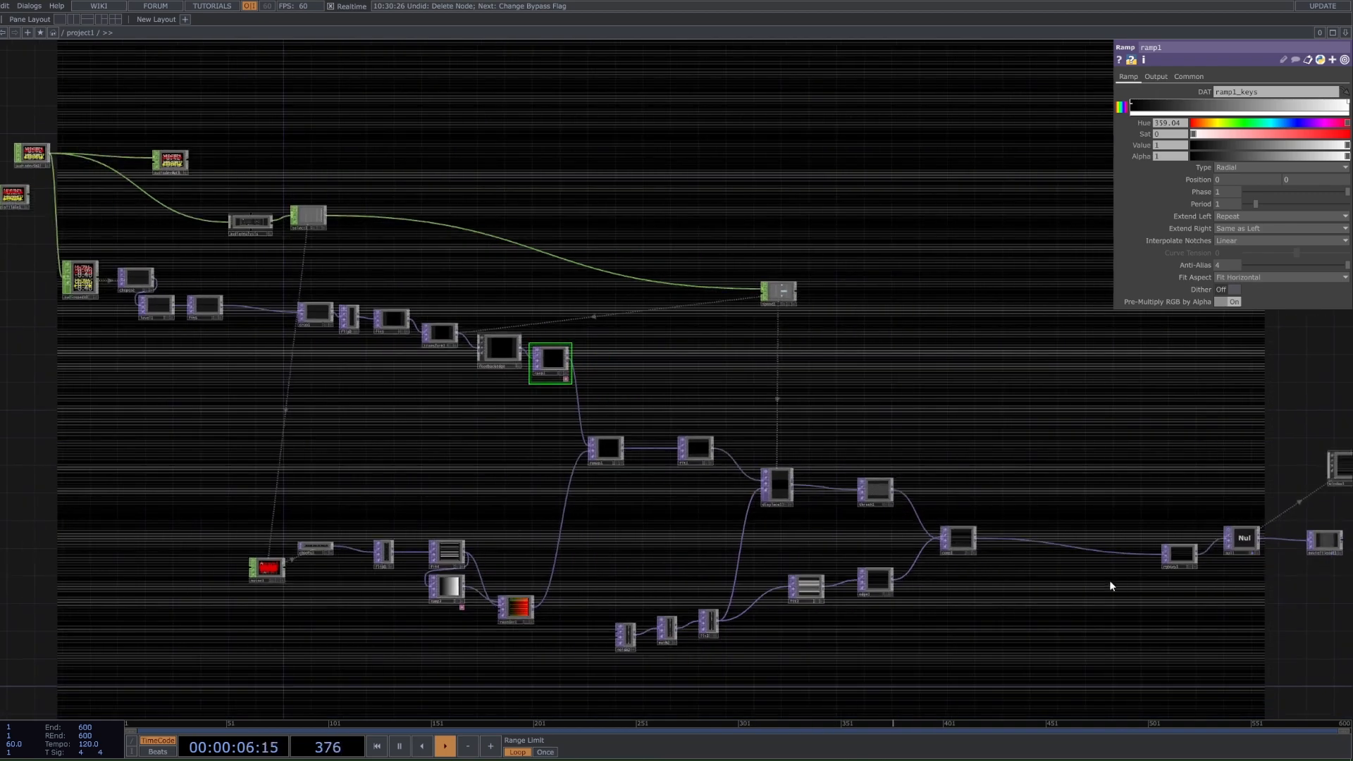
drag(1275, 557, 1005, 545)
click(981, 539)
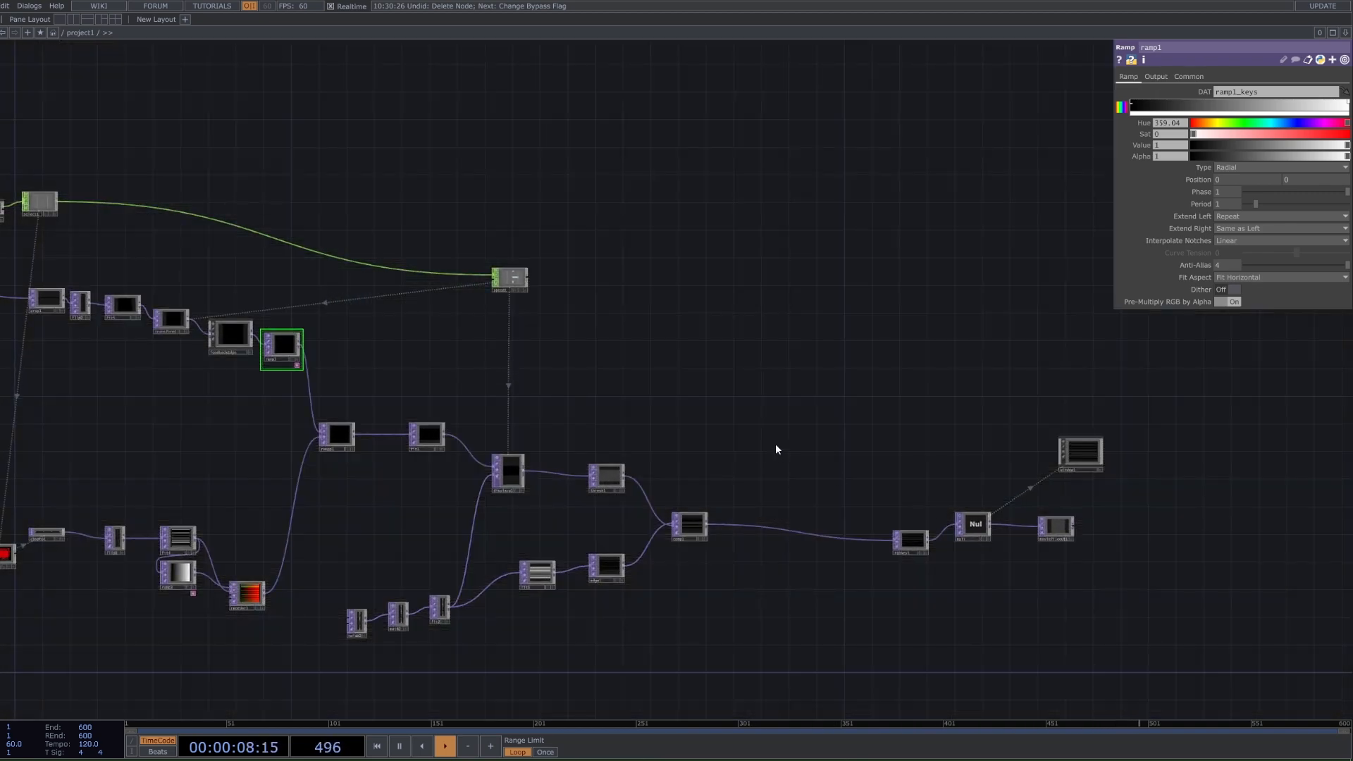
drag(720, 458, 1134, 513)
scroll(400, 462, down, 3)
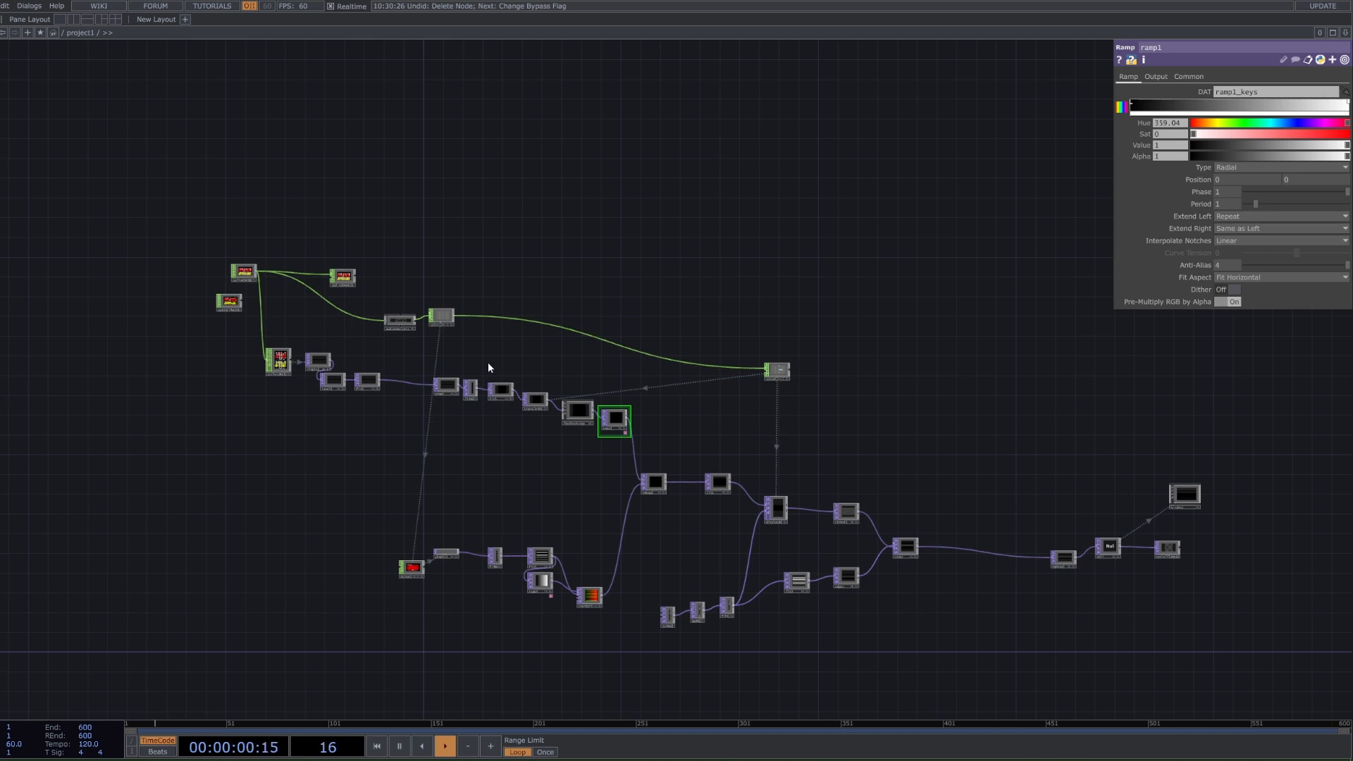
scroll(271, 365, up, 3)
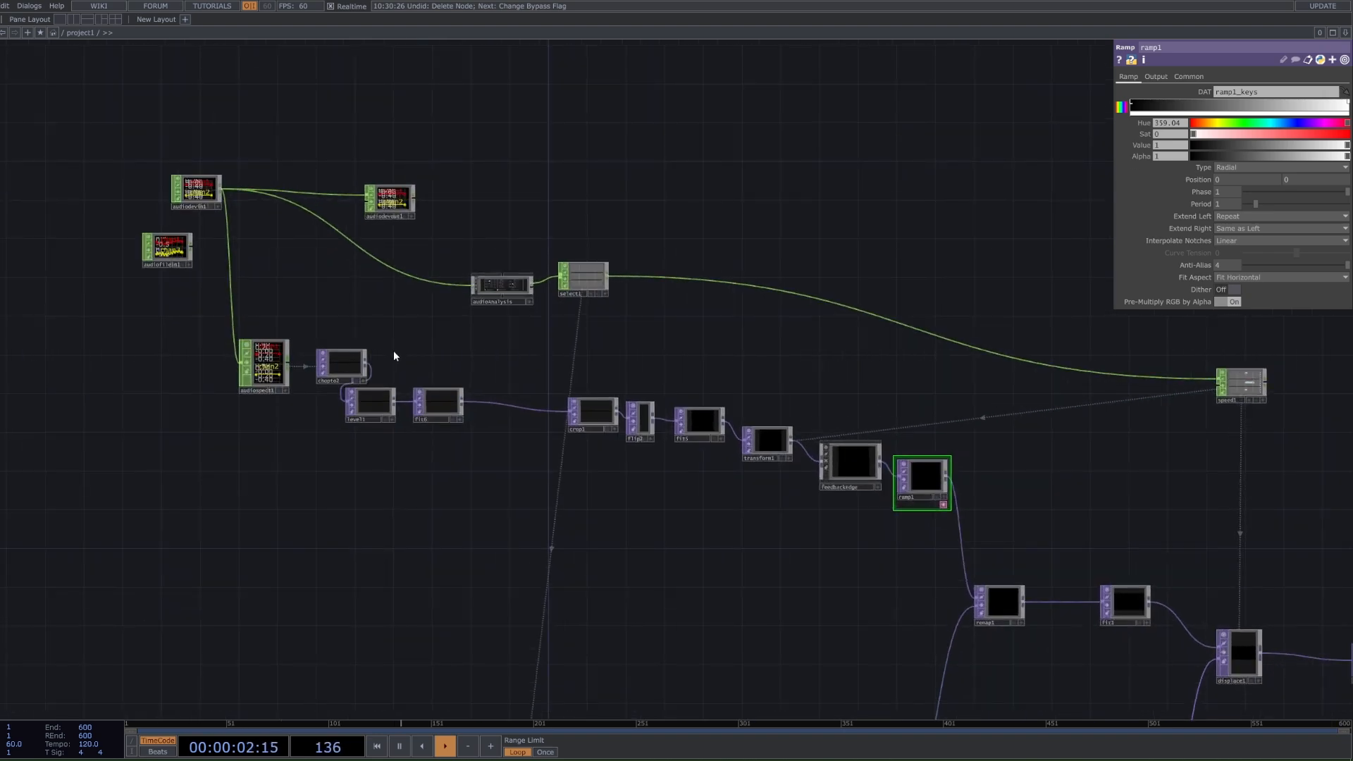
drag(433, 361, 508, 412)
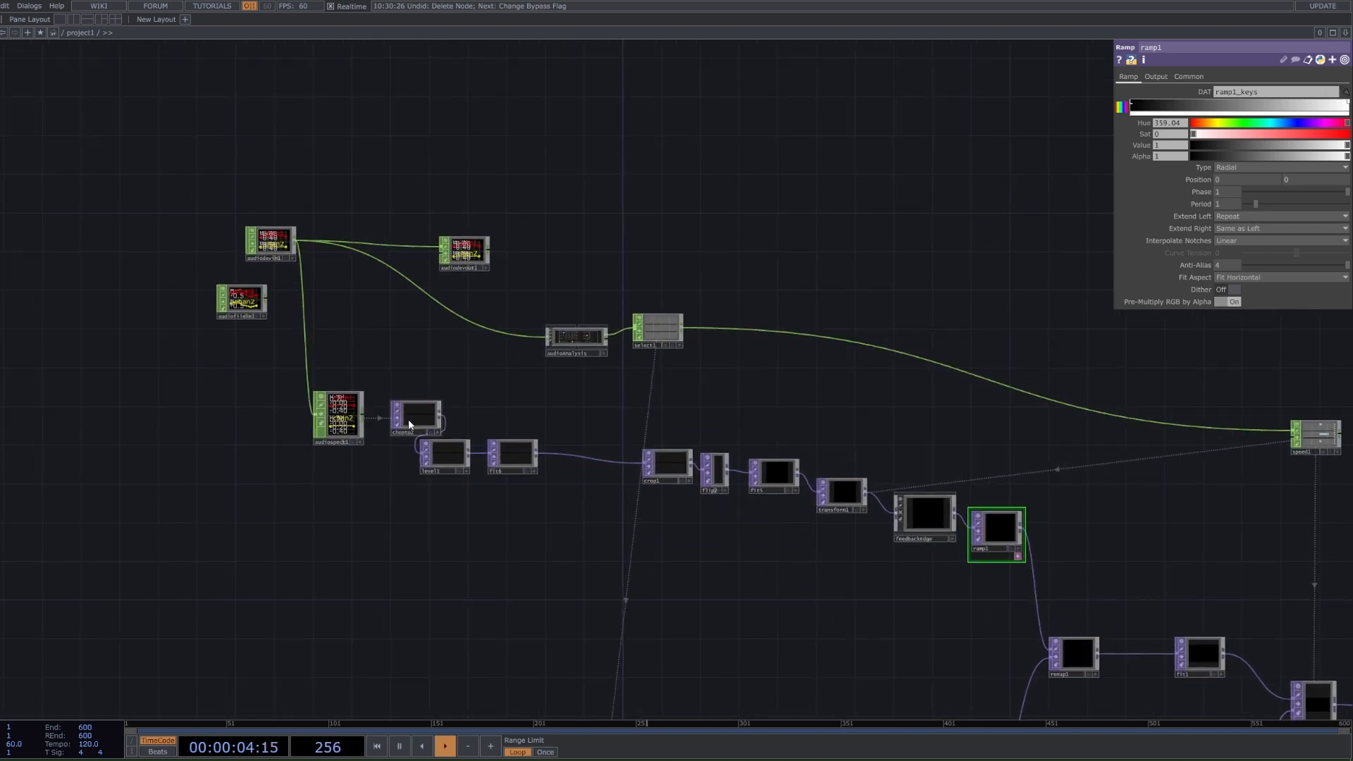
drag(302, 465, 659, 462)
Add an Audio File In CHOP in the empty area above the existing network
scroll(540, 434, down, 2)
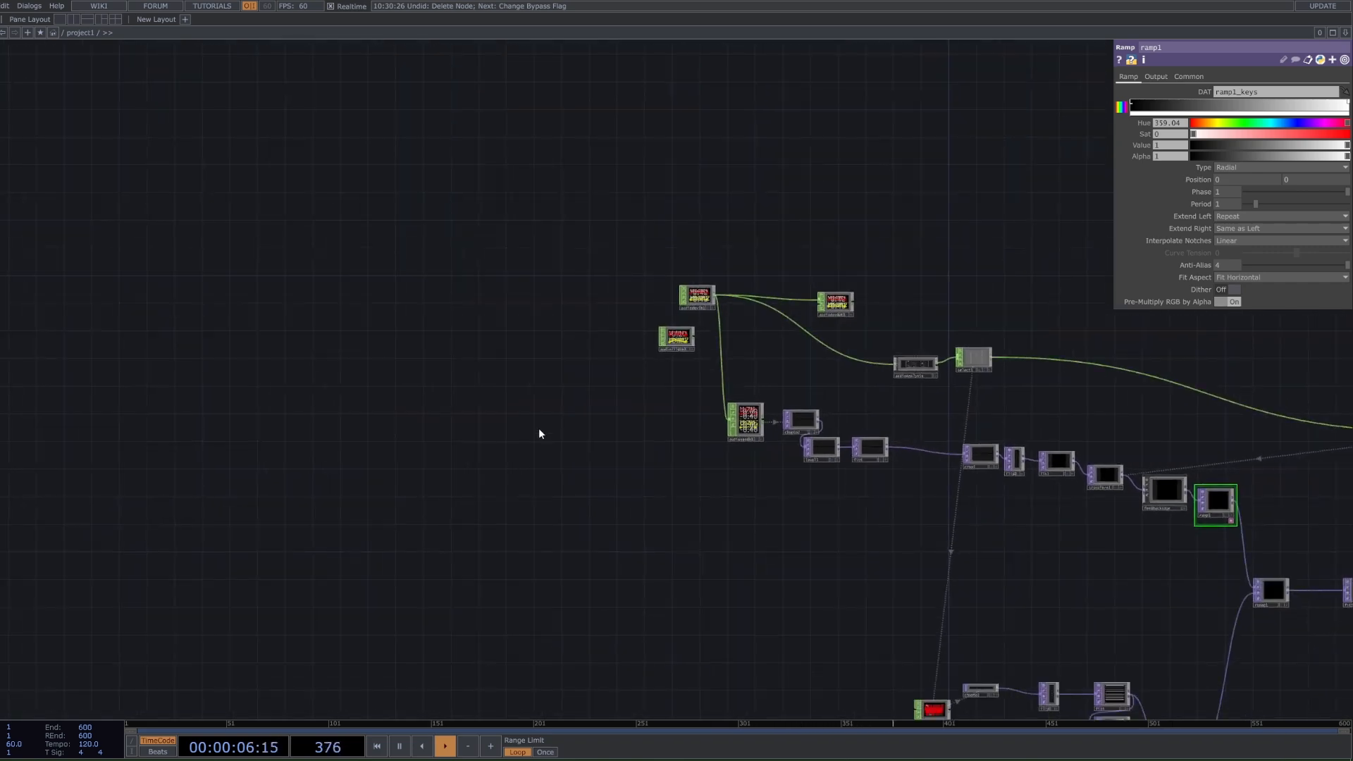
drag(539, 434, 520, 378)
key(Tab)
text(a)
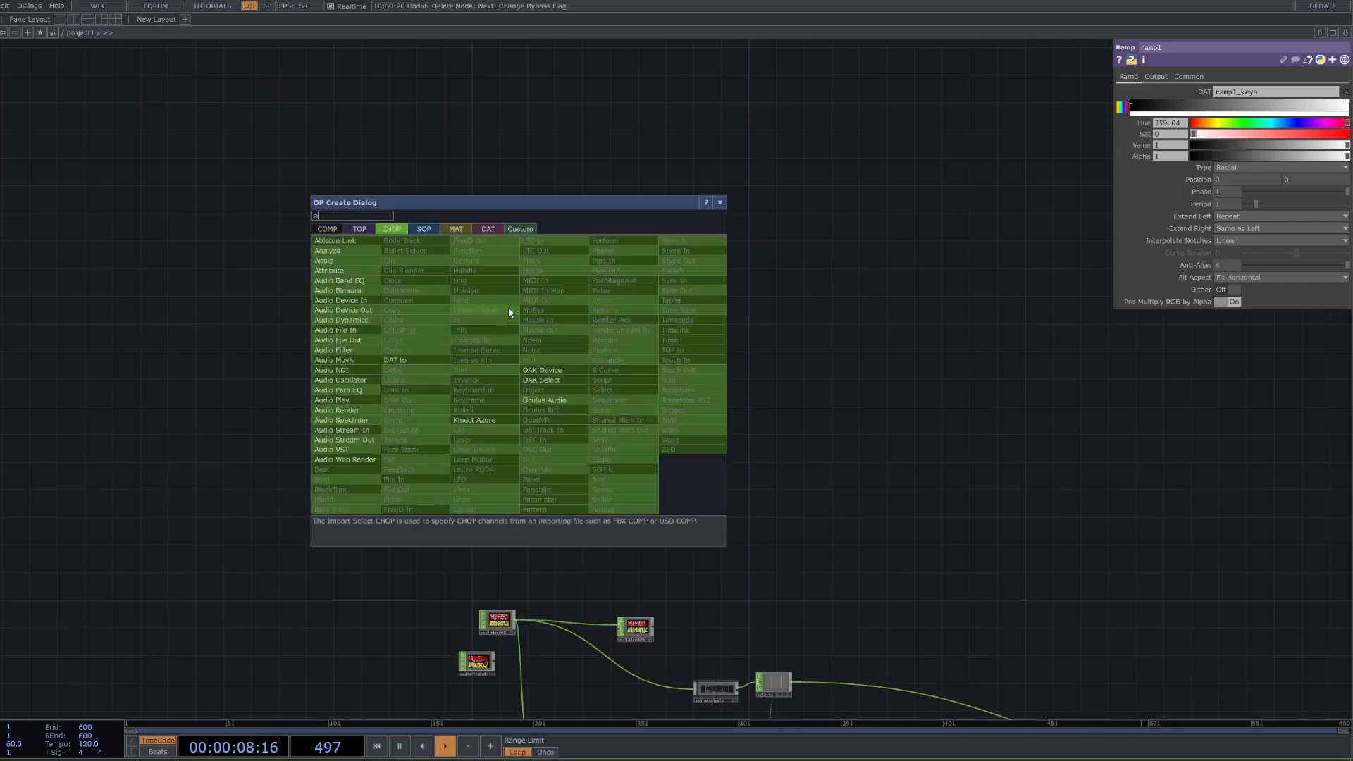
click(340, 330)
click(525, 416)
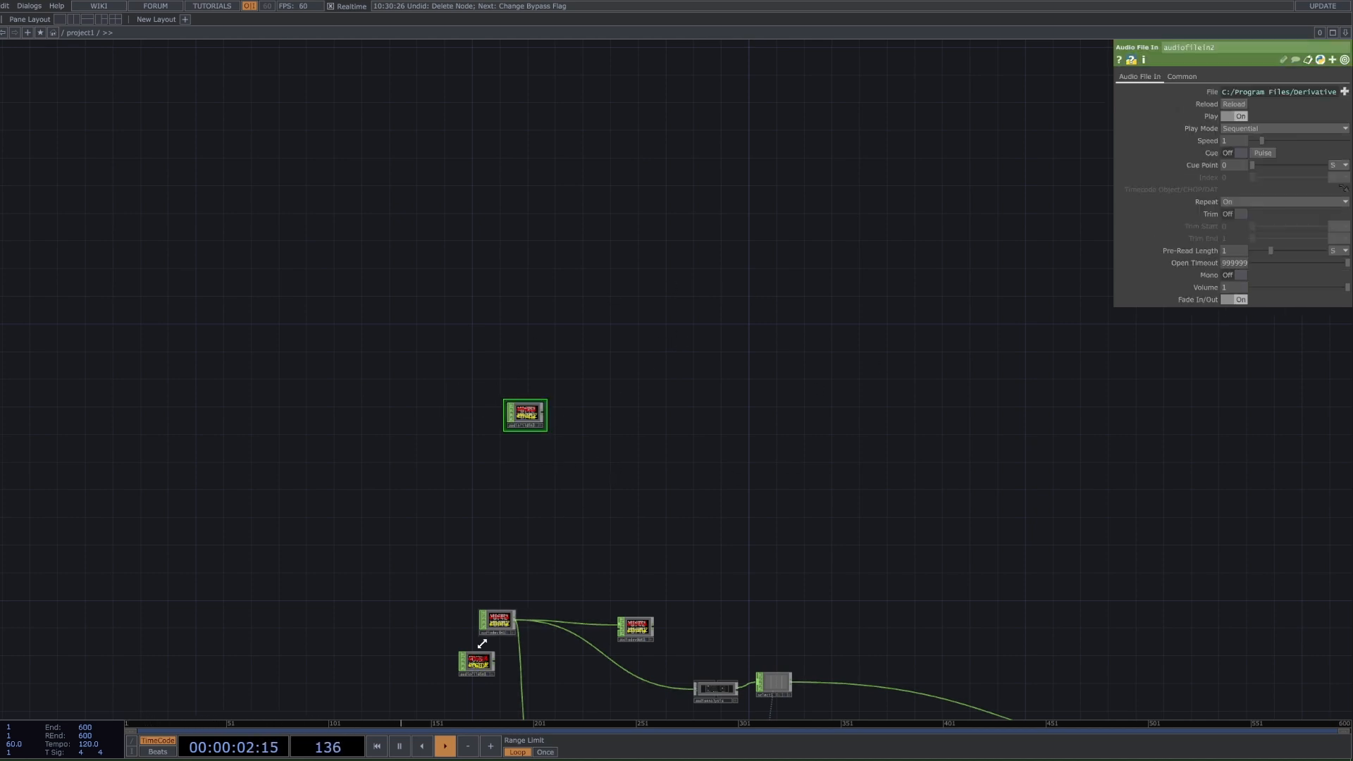
Inspect the existing Audio Device In node's settings and its connection to the Audio Device Out node
right_drag(525, 587, 464, 626)
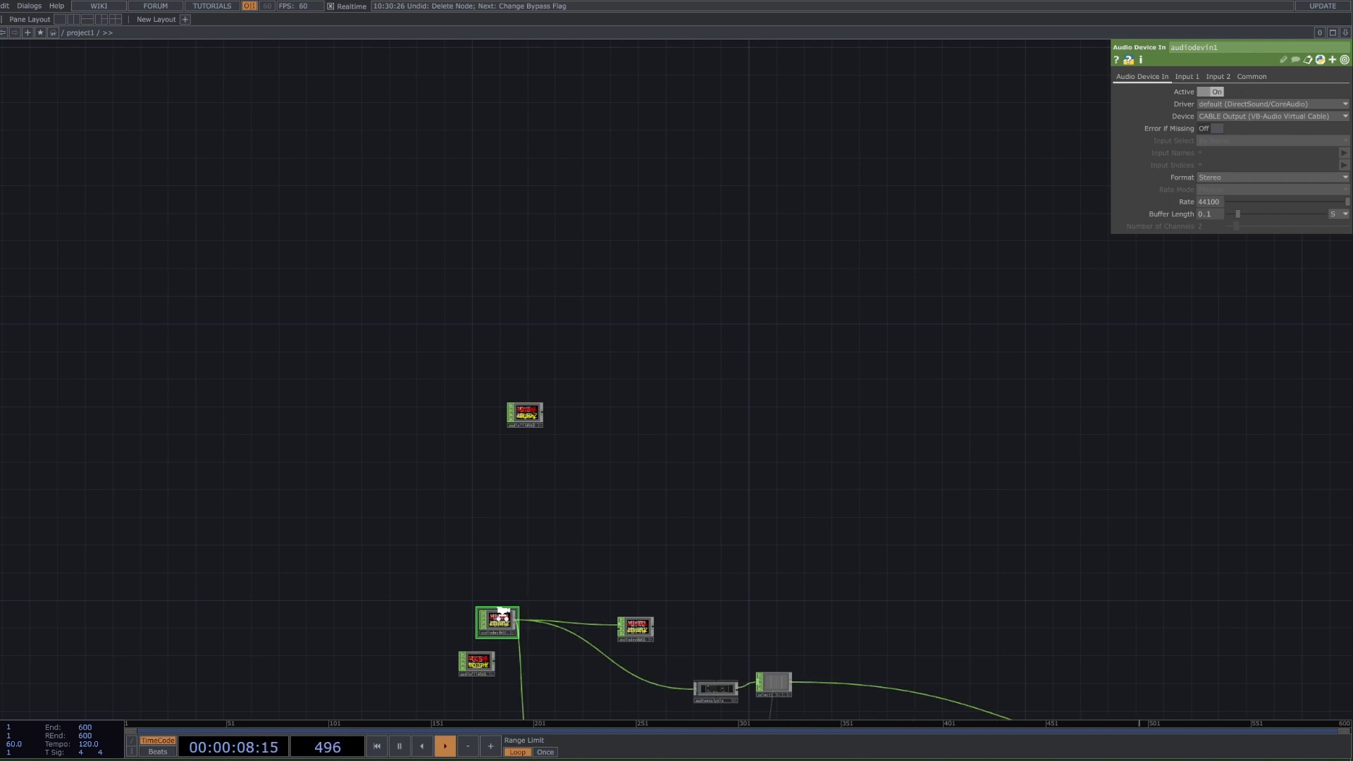
scroll(502, 613, up, 3)
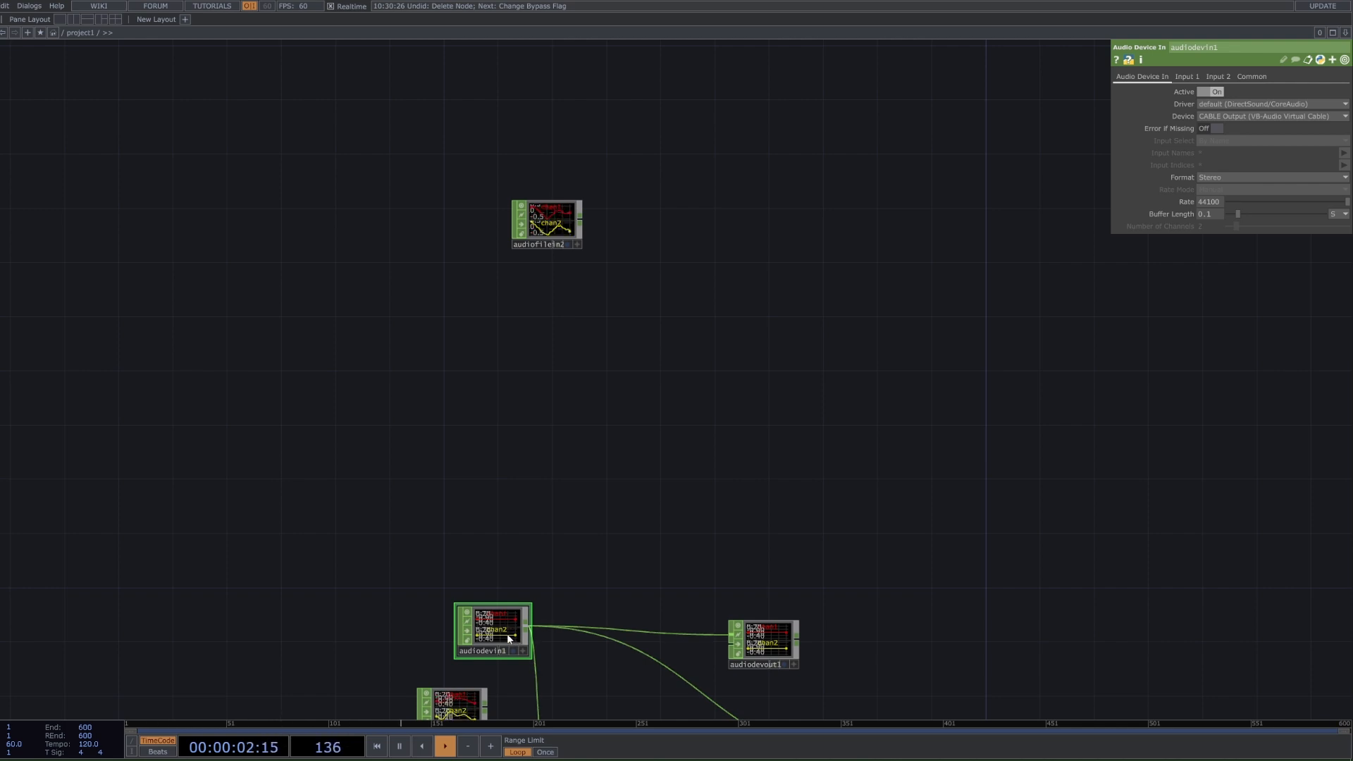
scroll(505, 633, up, 2)
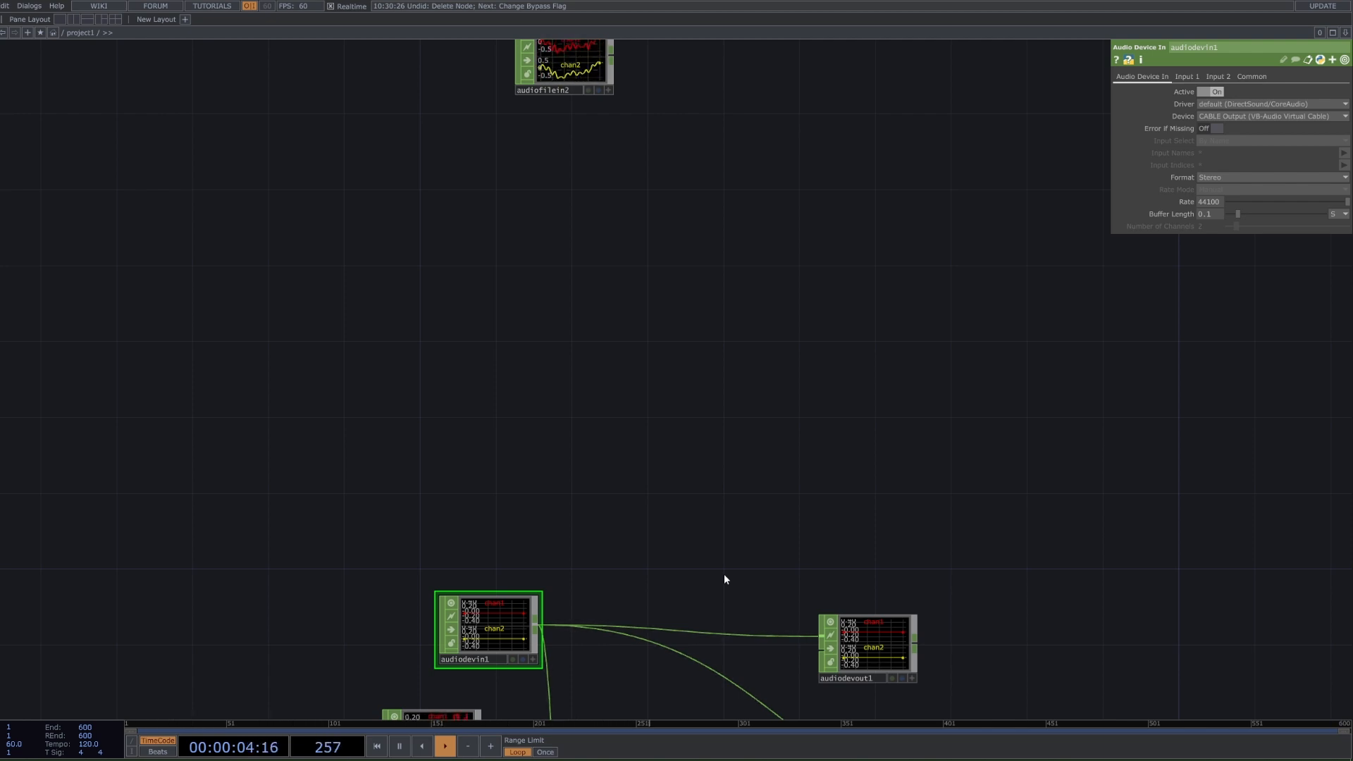
scroll(725, 579, down, 1)
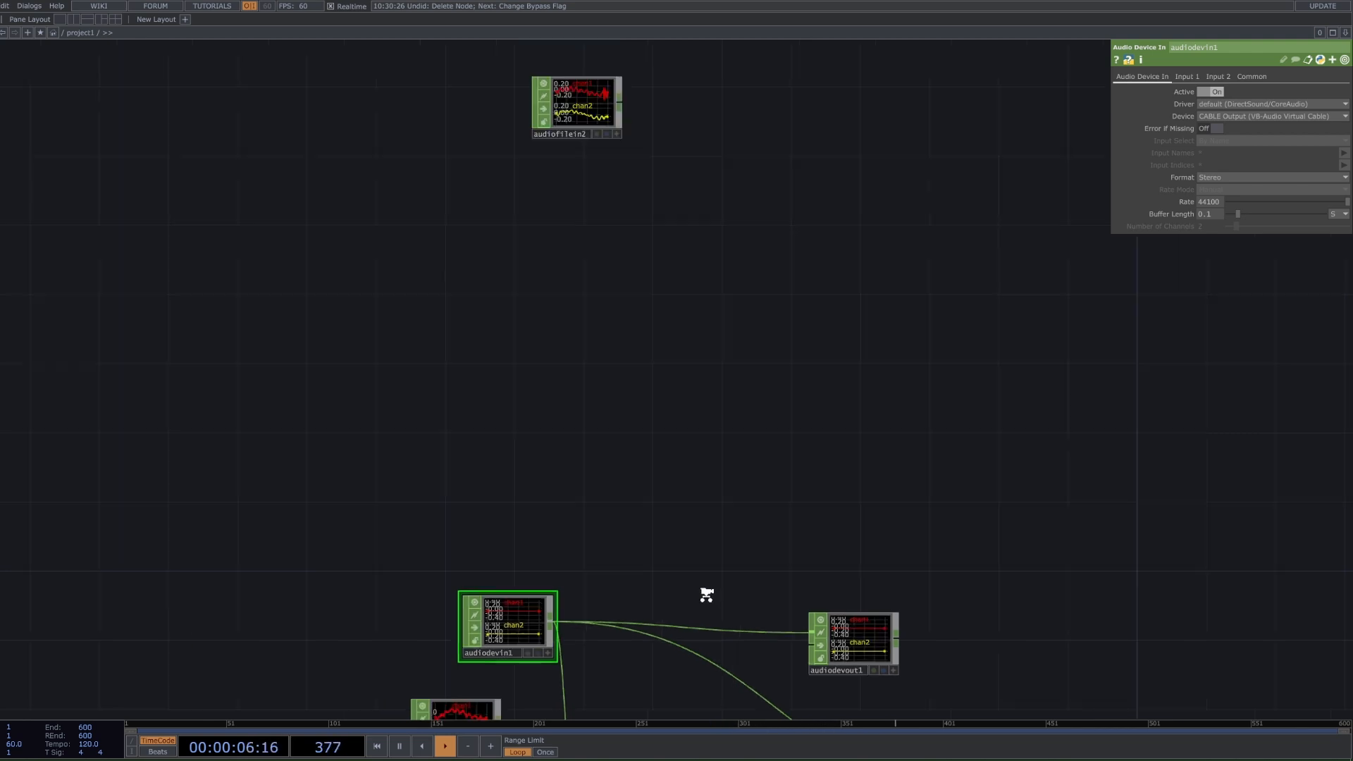
scroll(707, 594, down, 2)
Add an Audio Device Out CHOP above the new Audio File In node, fed by that node's output
drag(726, 446, 646, 747)
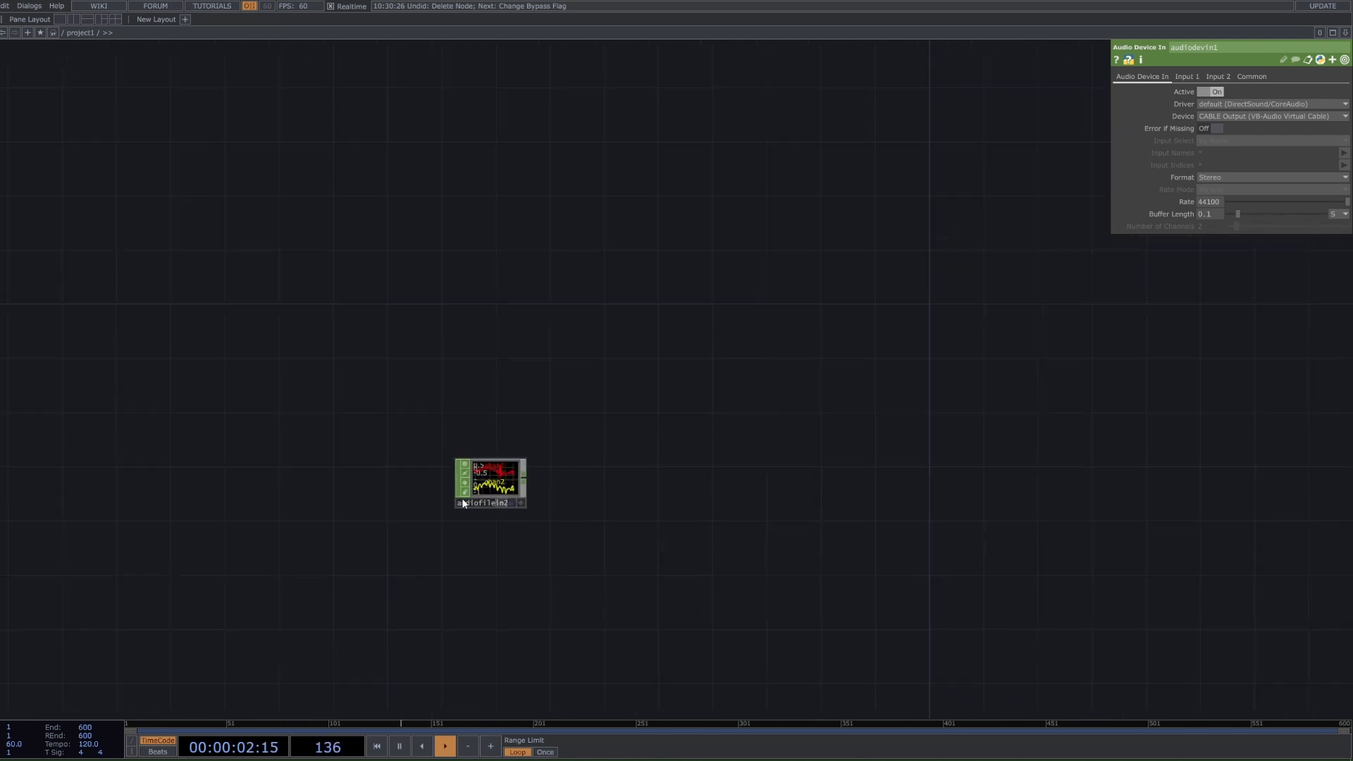
right_click(527, 479)
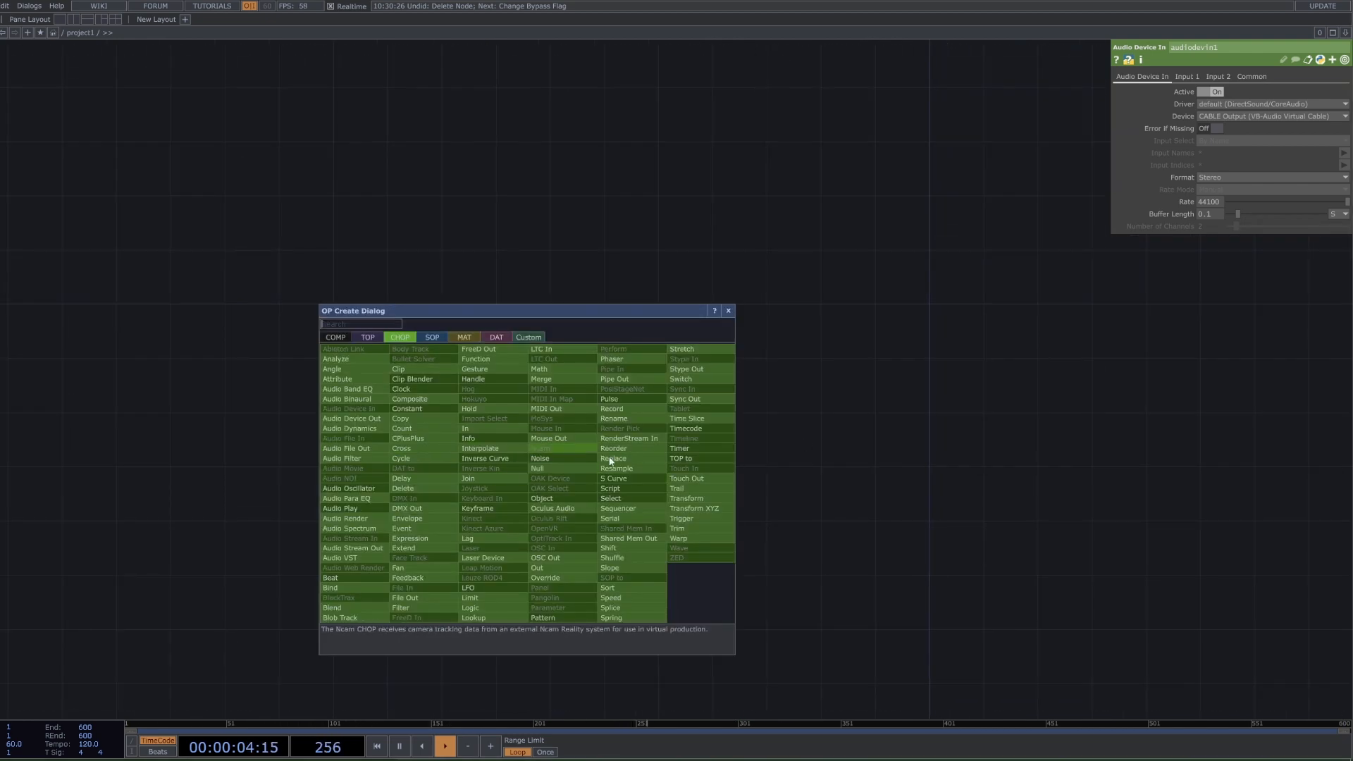
key(Escape)
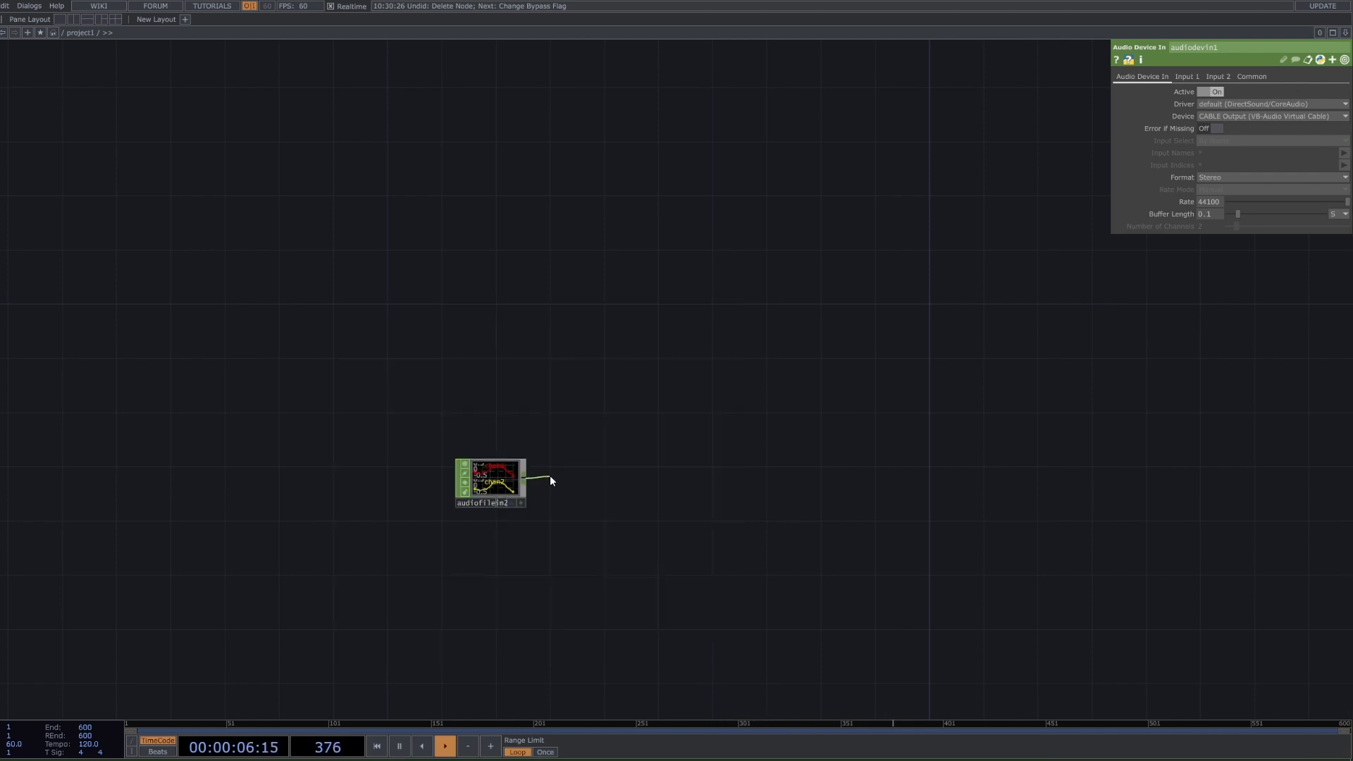
click(560, 468)
text(au)
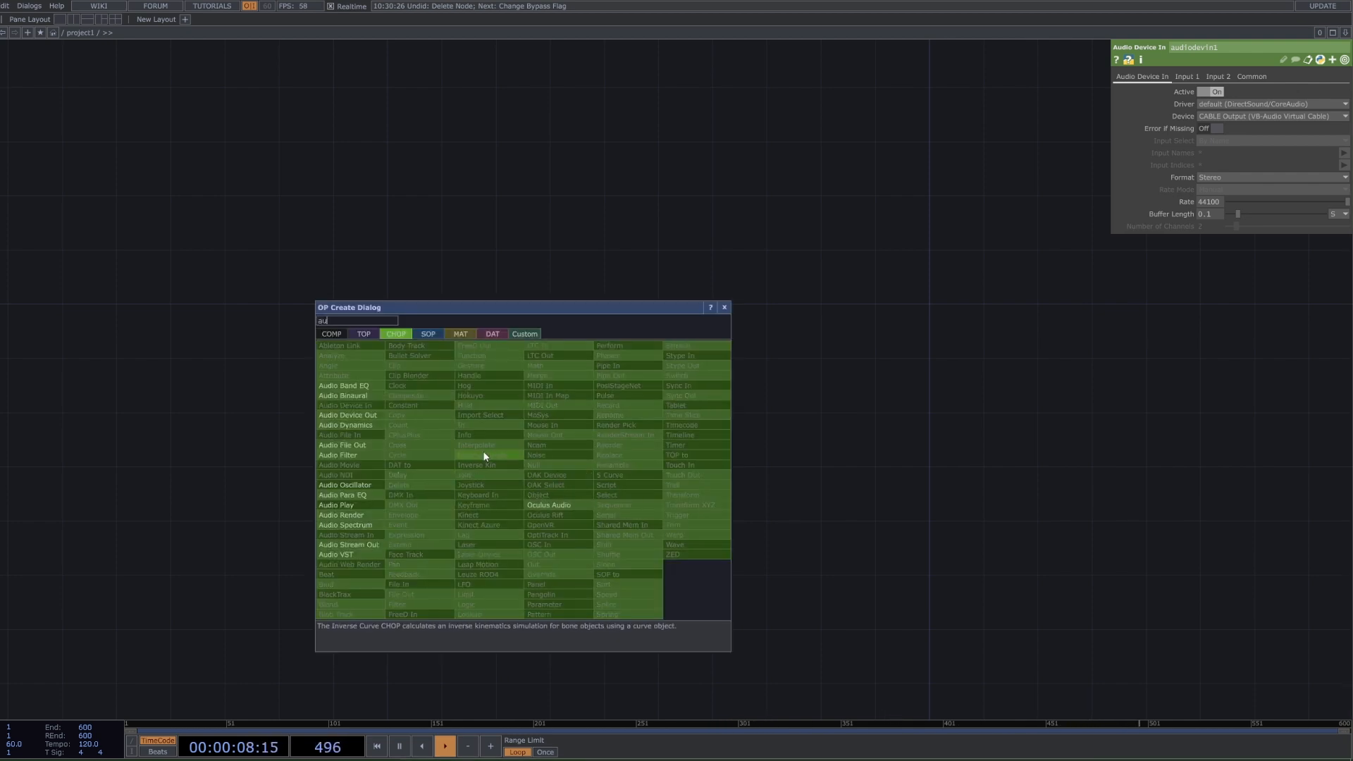
text(d)
click(600, 356)
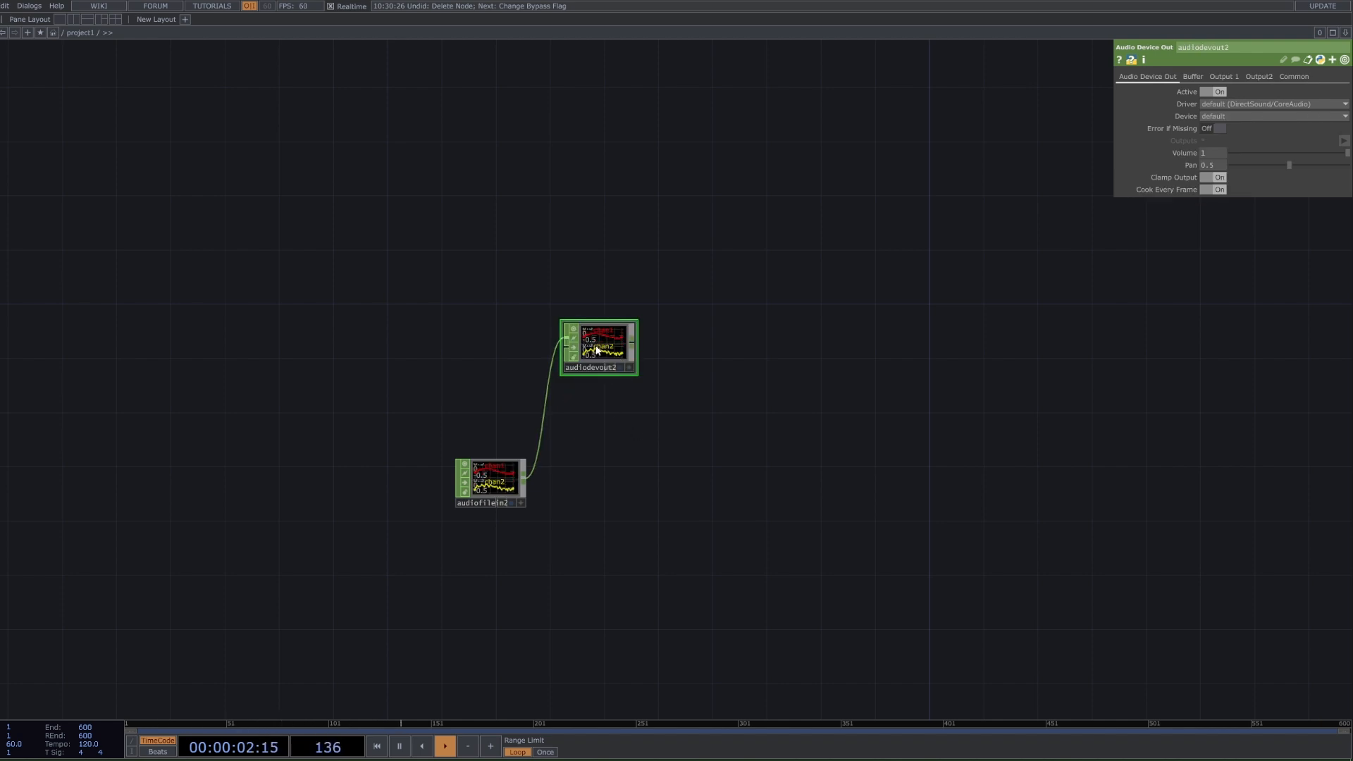
key(Delete)
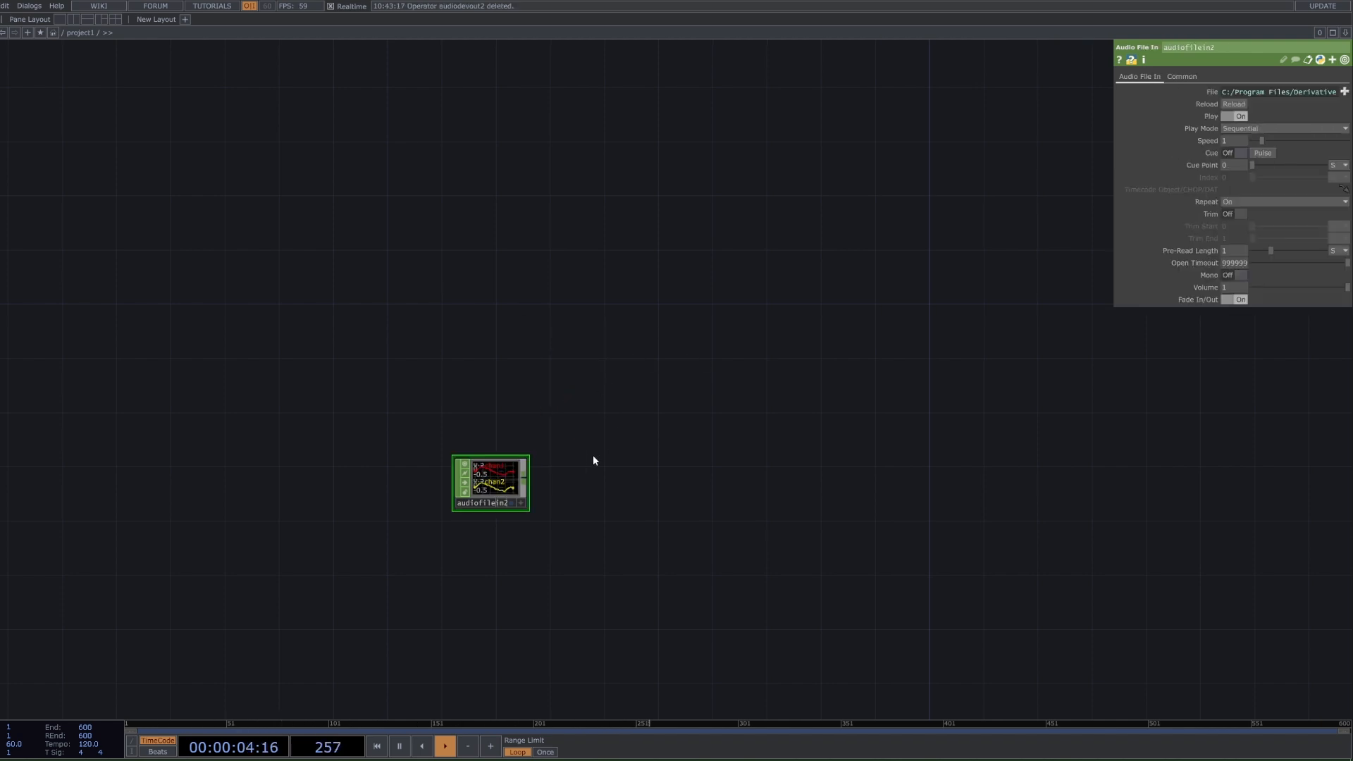
key(ctrl+z)
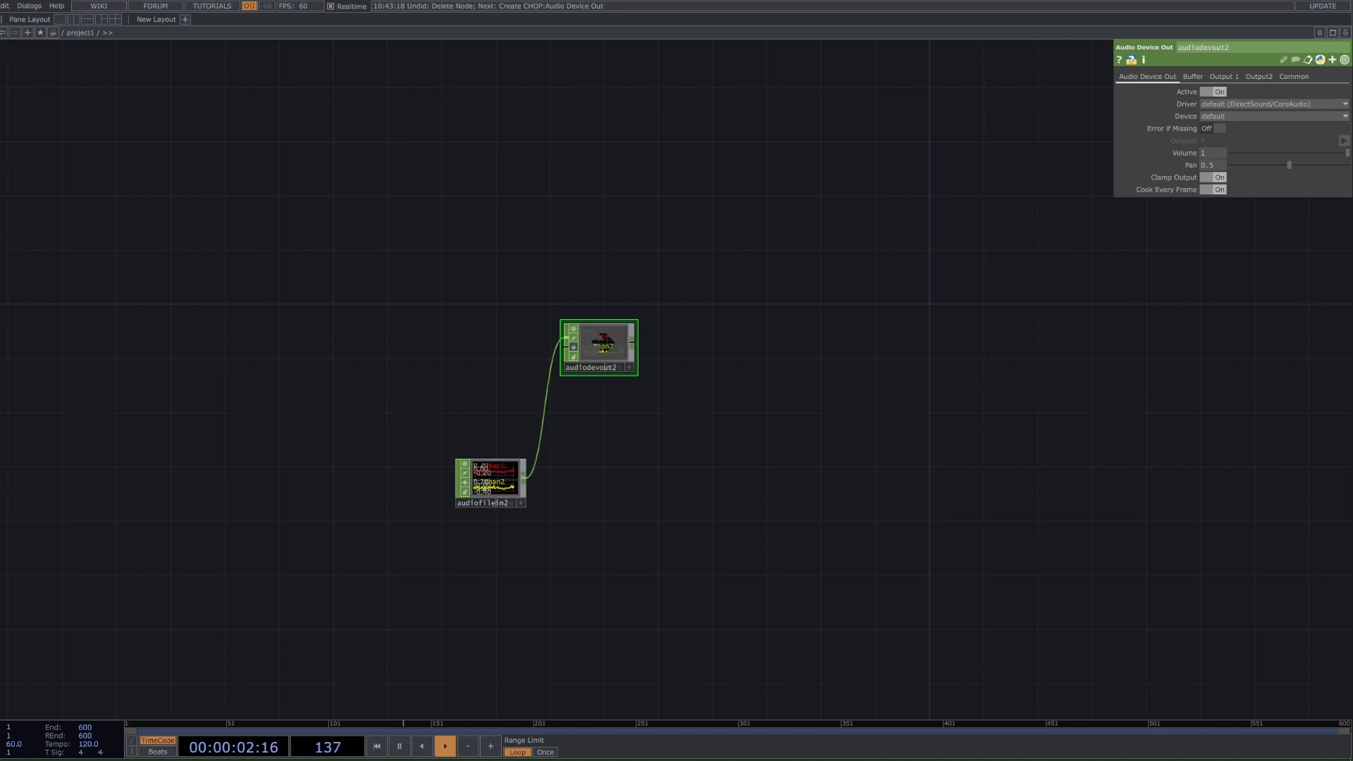
Add the audioAnalysis component from the palette's Tools and connect the new Audio File In node to its input
click(4, 33)
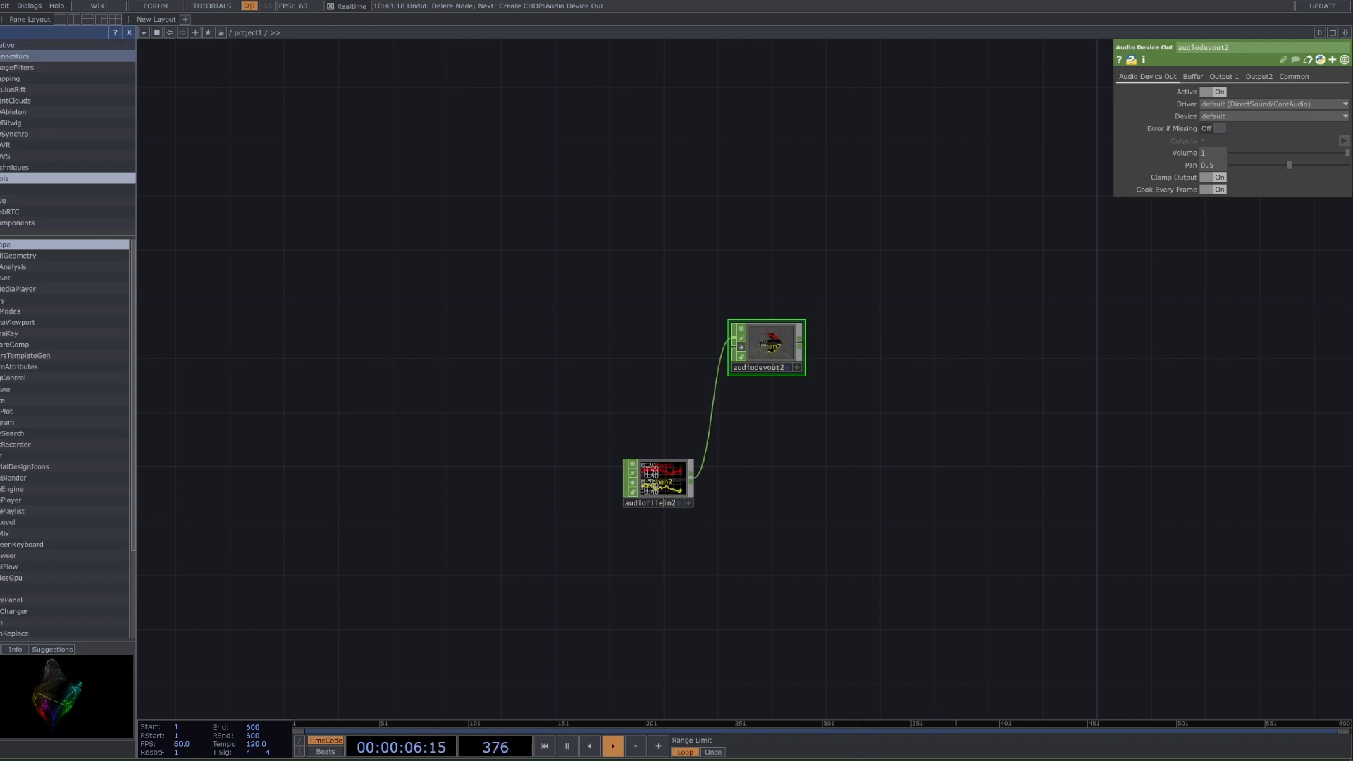
mouse_move(0, 56)
mouse_down()
mouse_move(19, 57)
mouse_move(2, 65)
mouse_up()
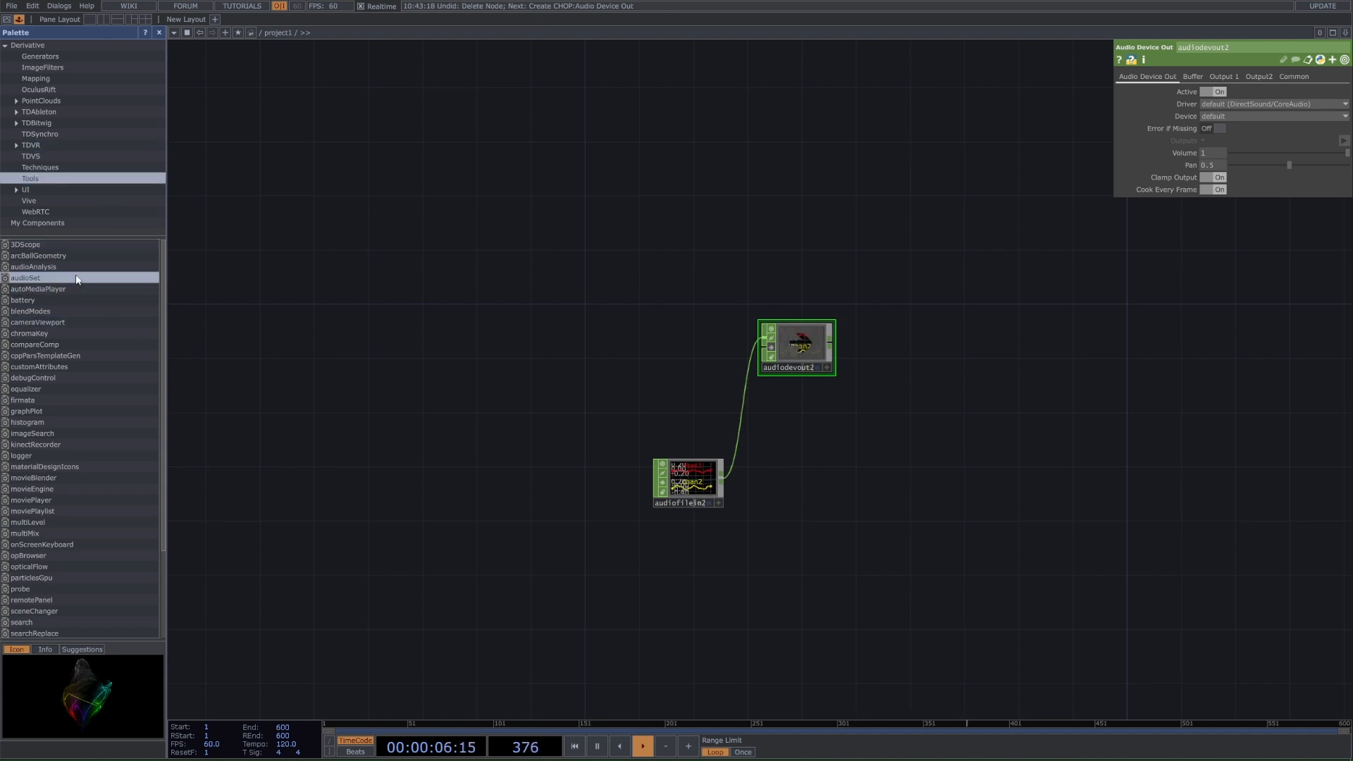
drag(32, 267, 874, 498)
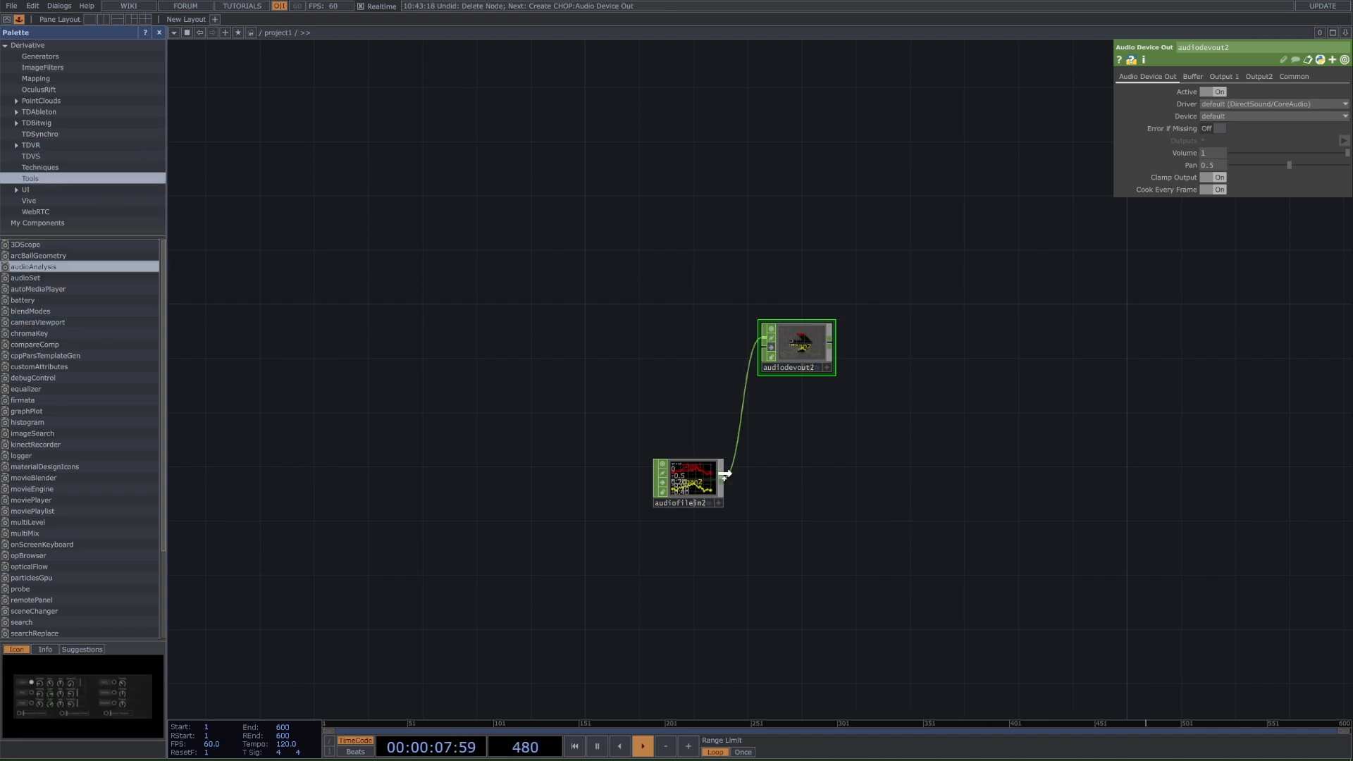
drag(725, 474, 881, 466)
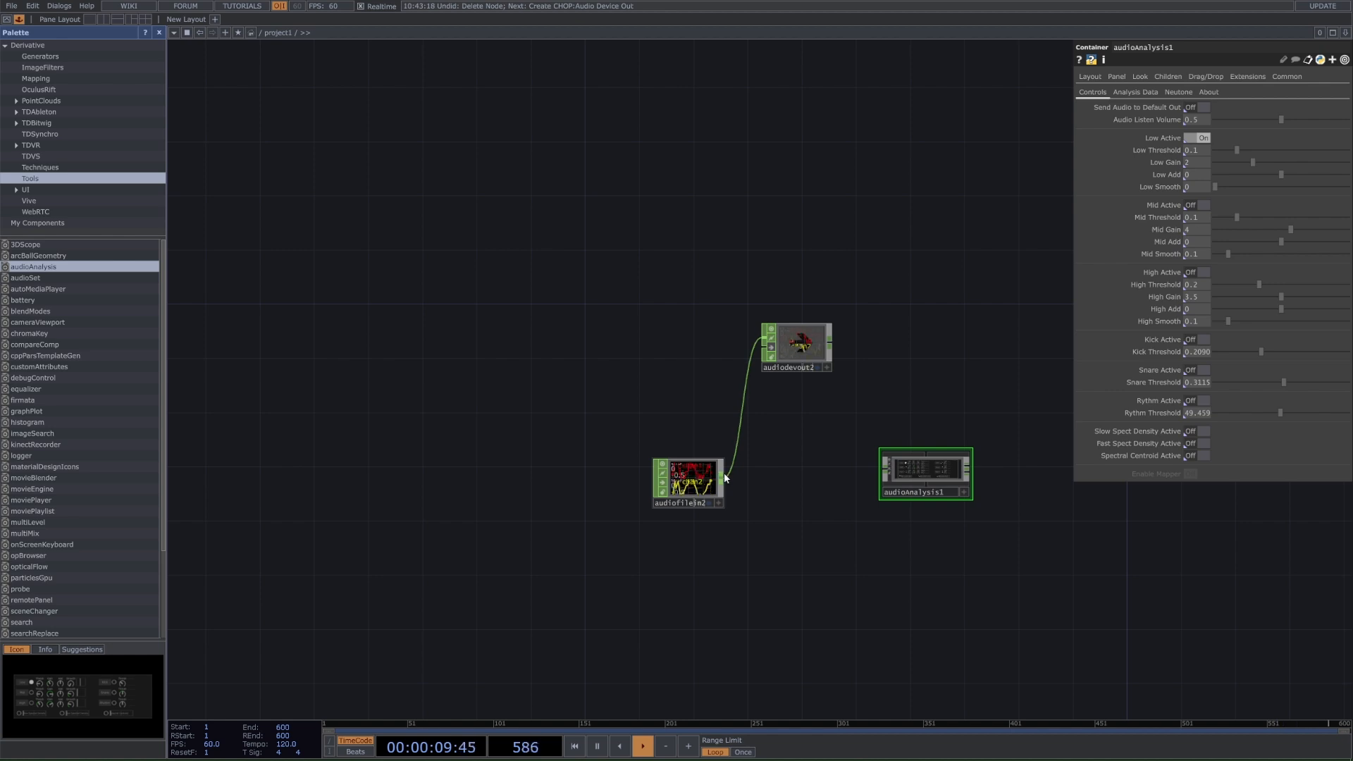
drag(724, 477, 888, 471)
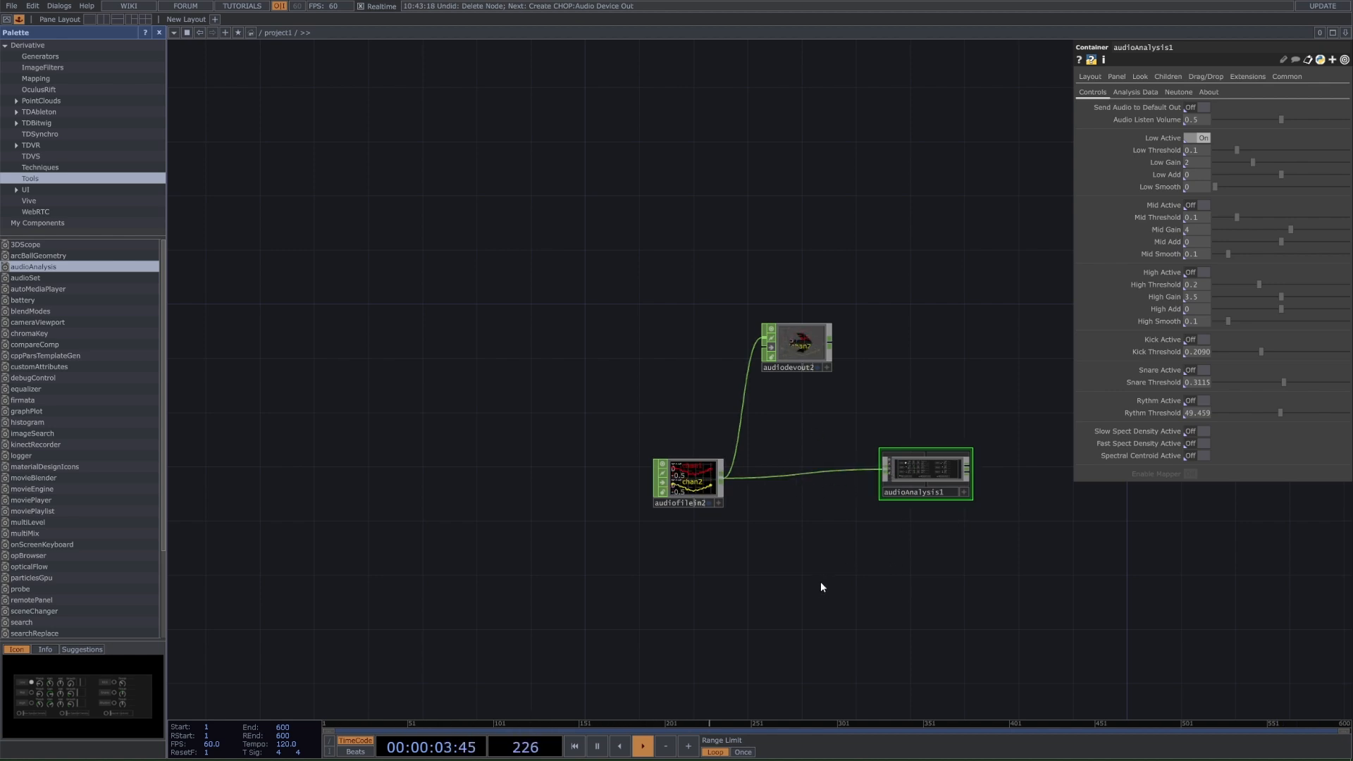
click(19, 19)
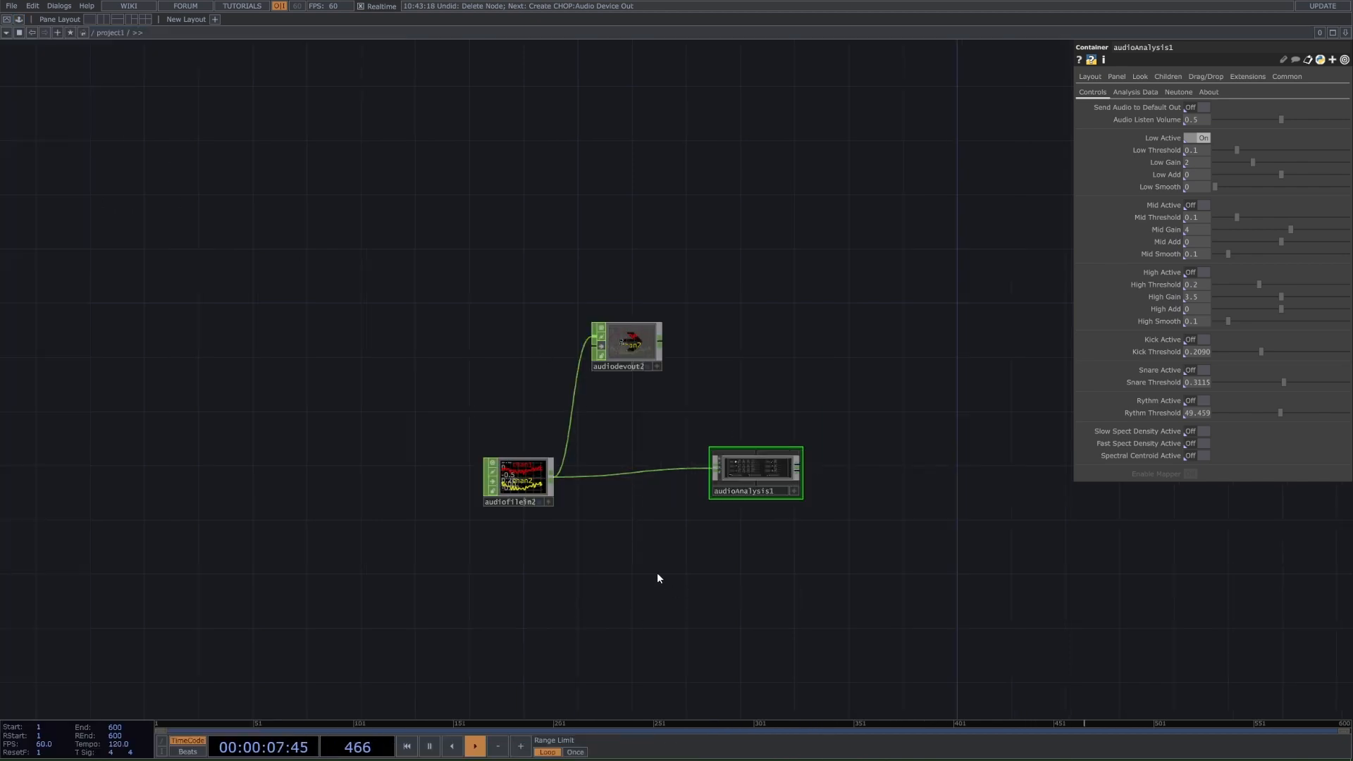
Add an Audio Spectrum CHOP below the new Audio File In node, connect the audio file to it, and view its graph up close
right_click(639, 575)
click(689, 399)
text(aud)
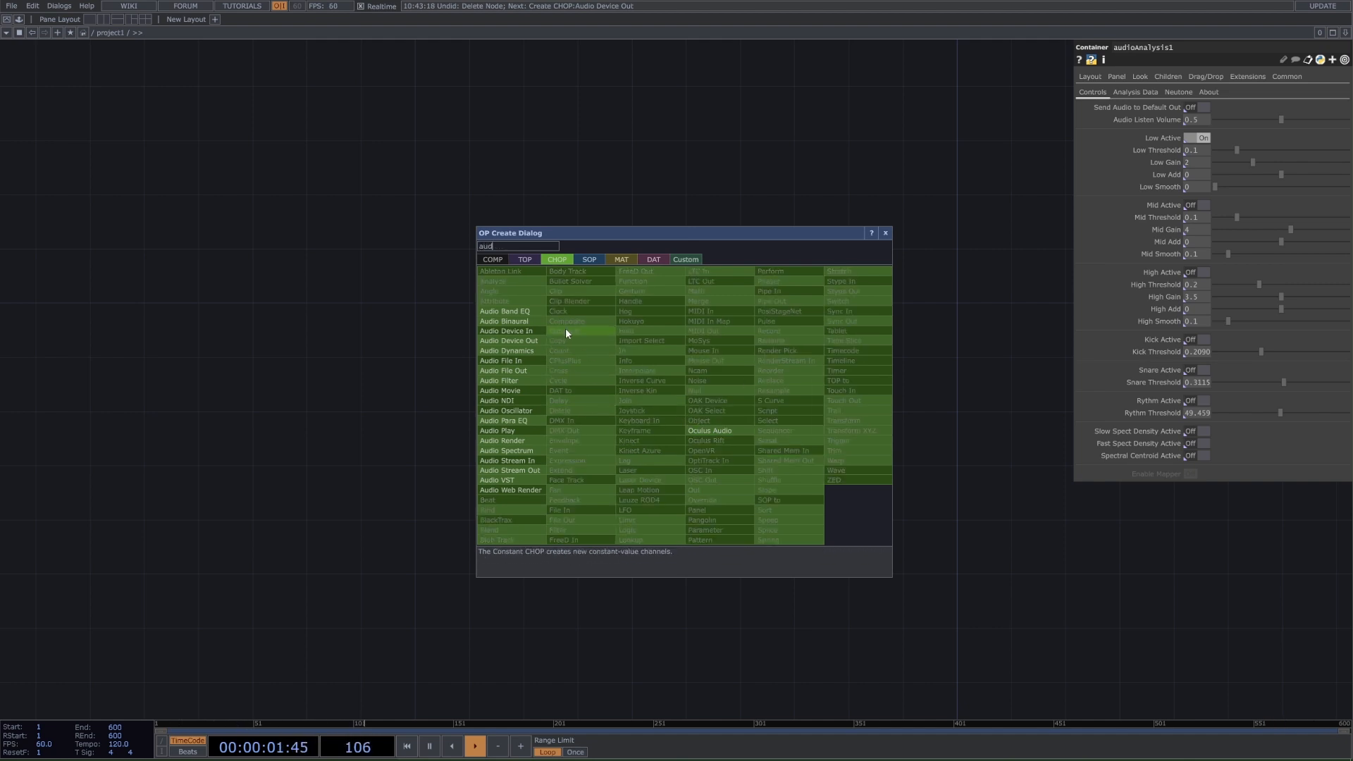
click(513, 450)
click(642, 576)
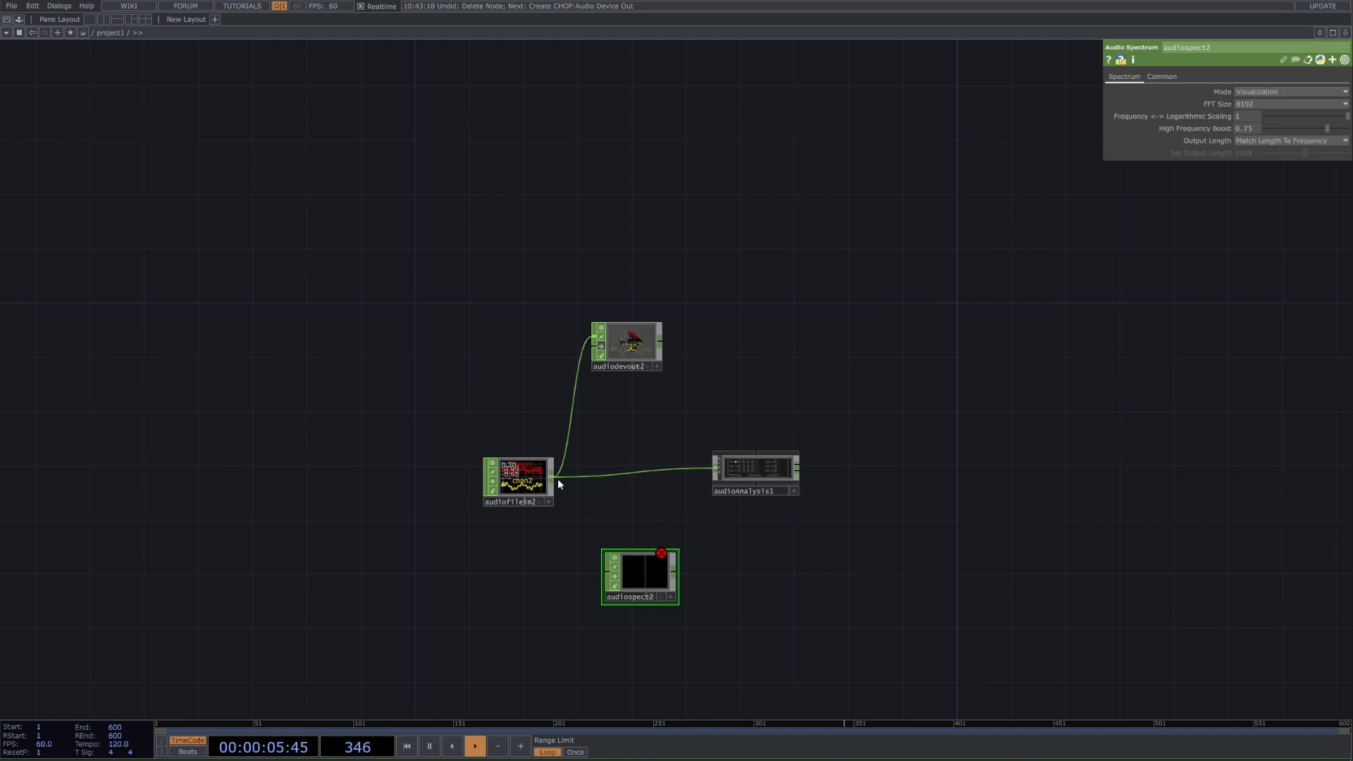
drag(559, 484, 603, 562)
scroll(870, 620, up, 10)
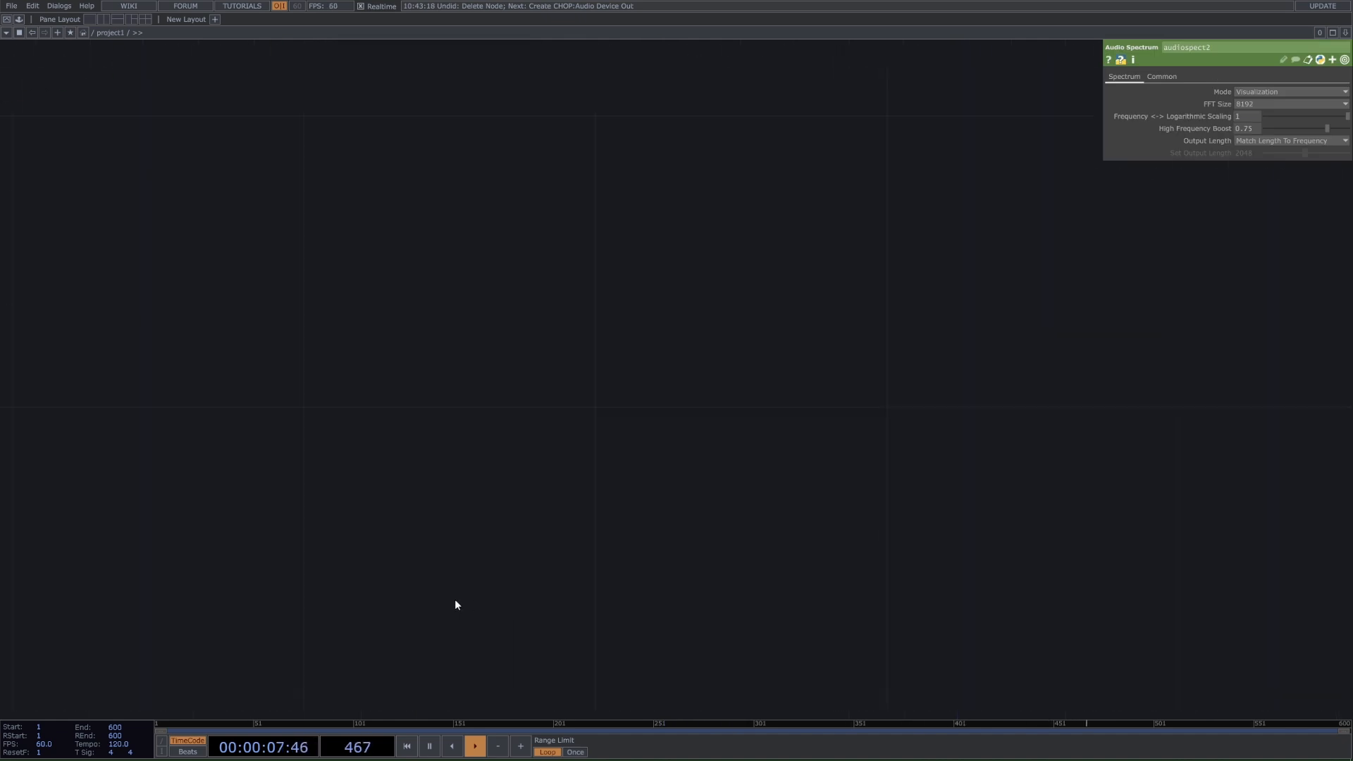
drag(455, 600, 1259, 600)
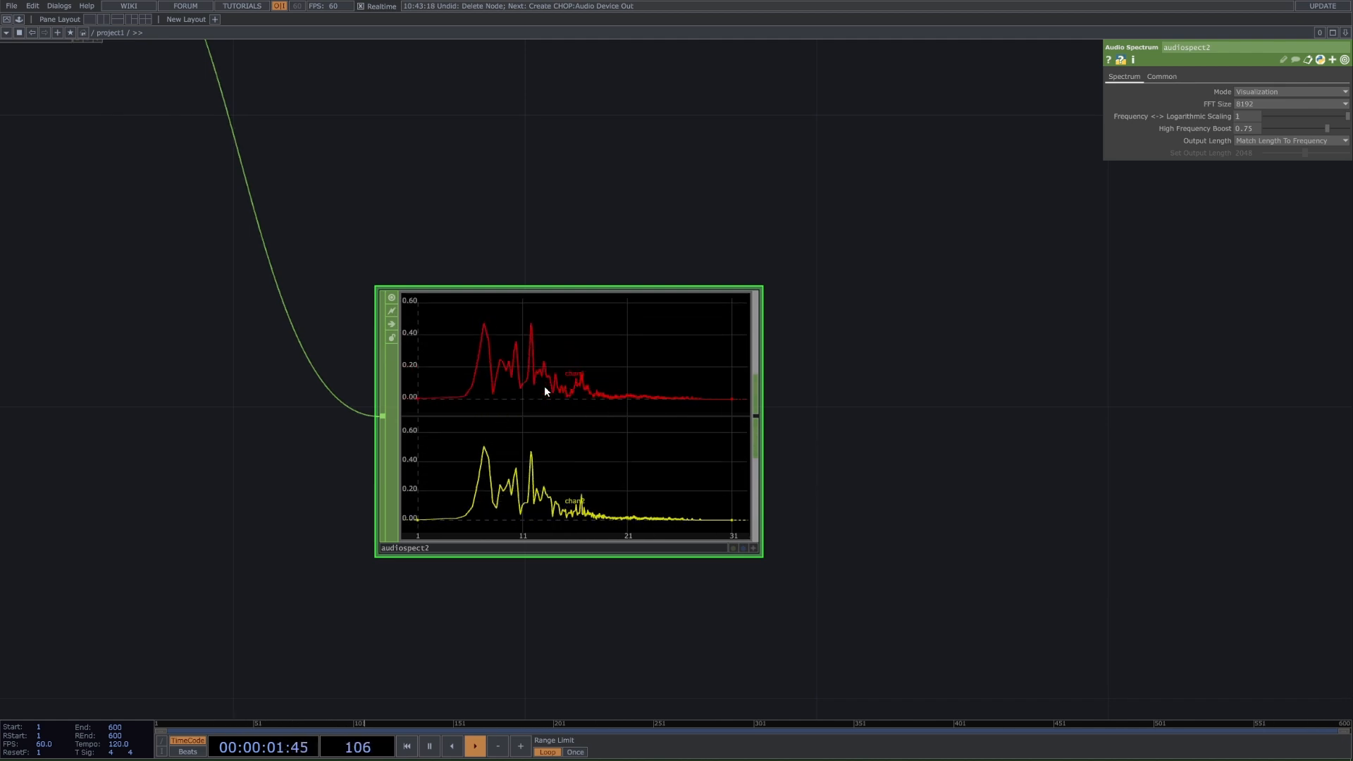
scroll(545, 386, down, 3)
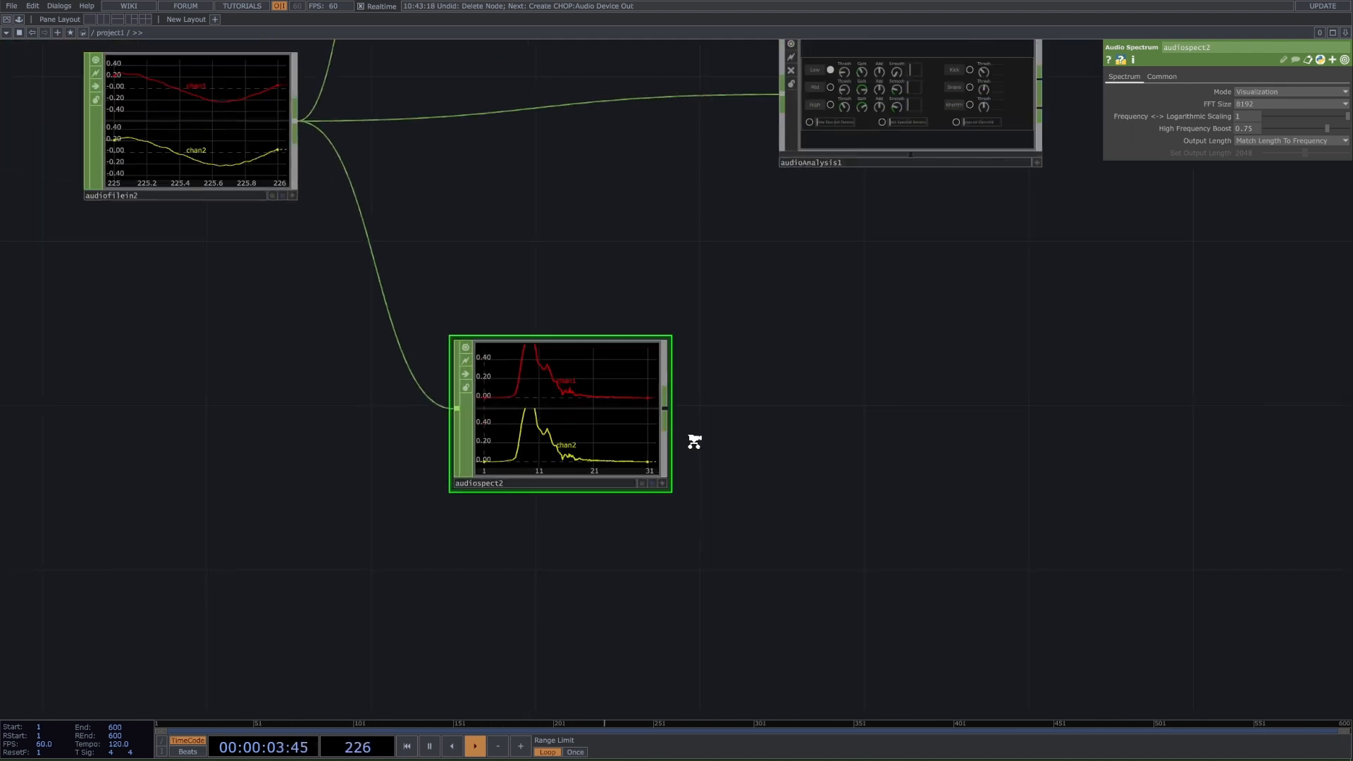
scroll(695, 441, down, 3)
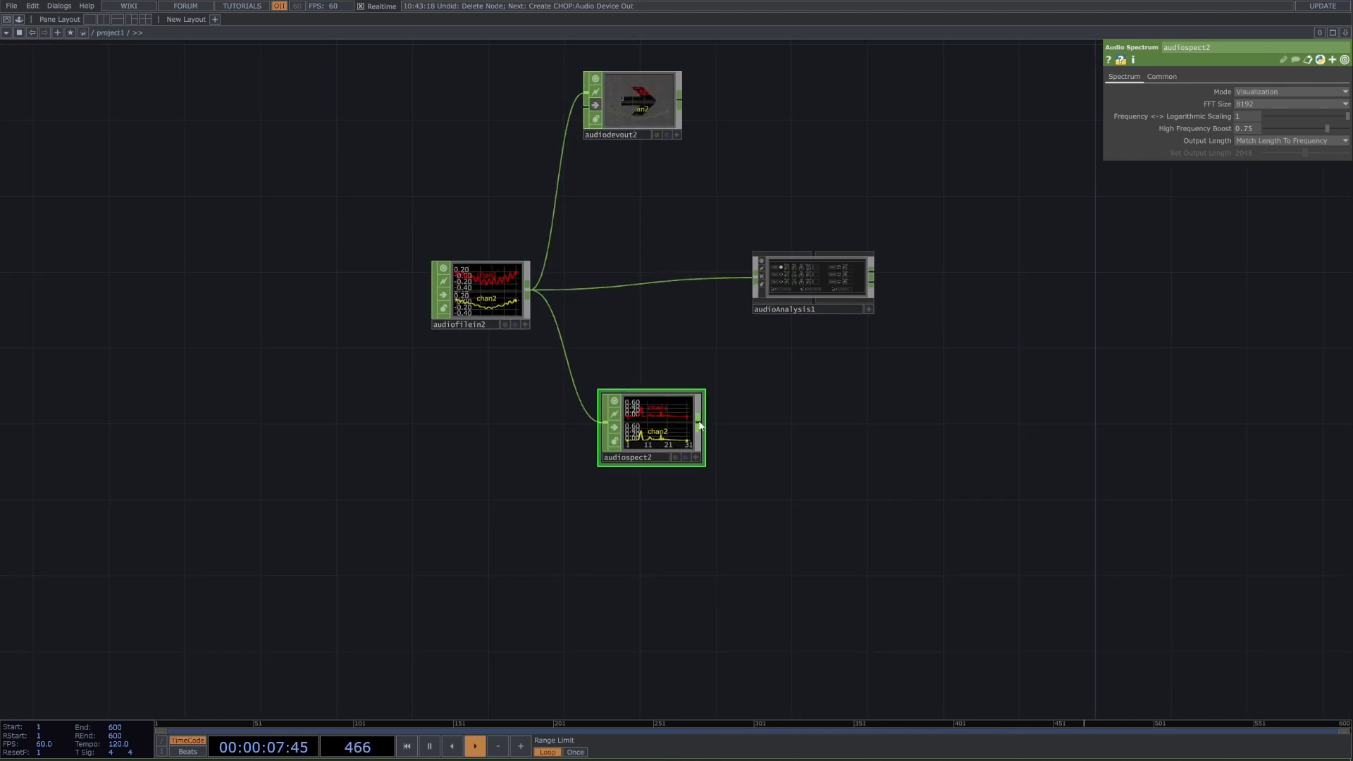
right_click(699, 423)
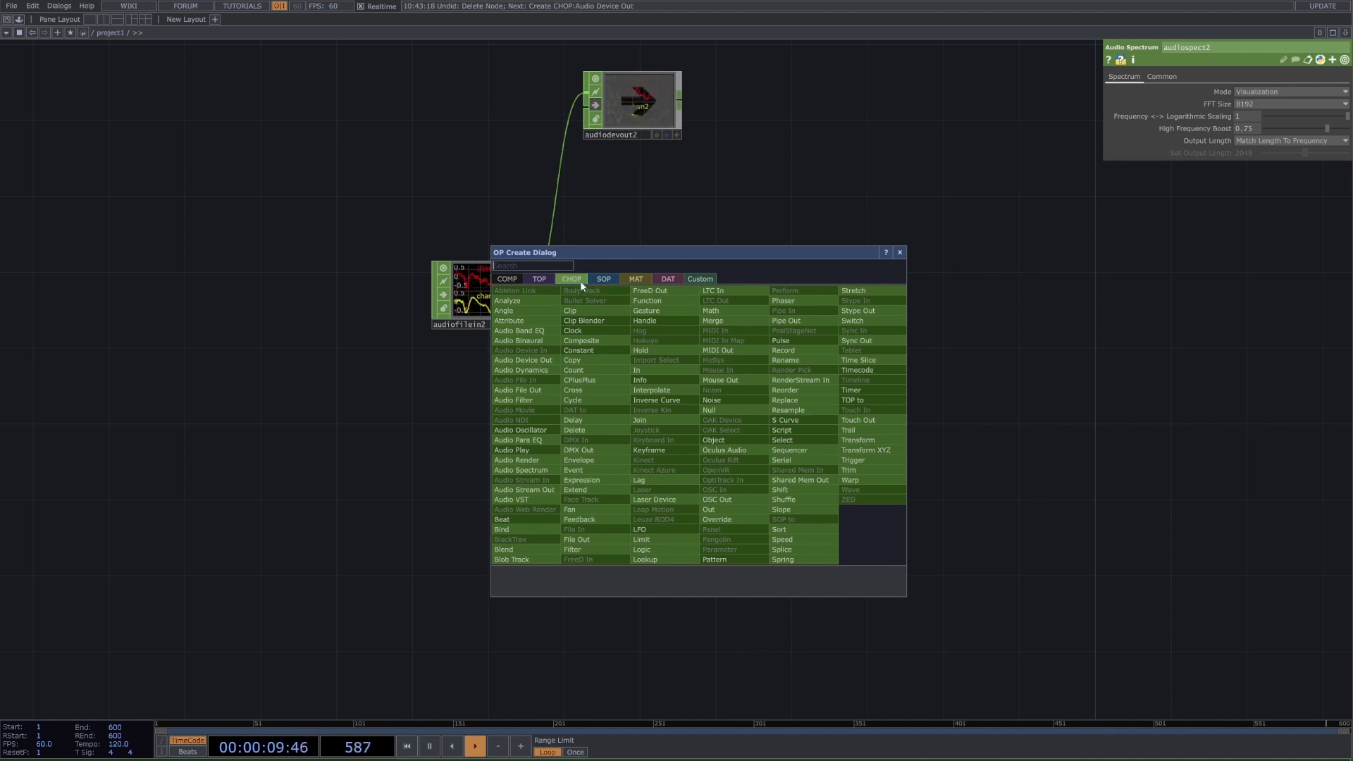
key(Escape)
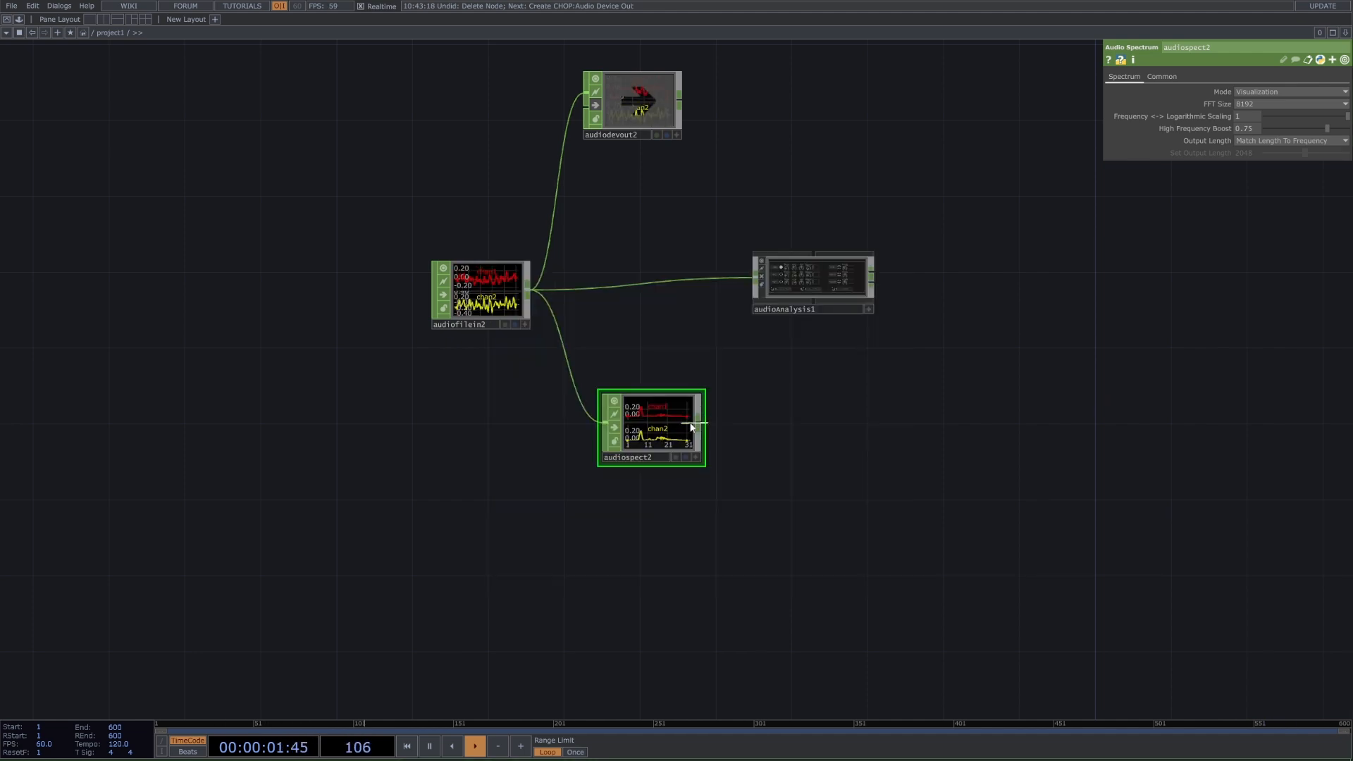
right_click(702, 424)
click(702, 422)
right_click(699, 424)
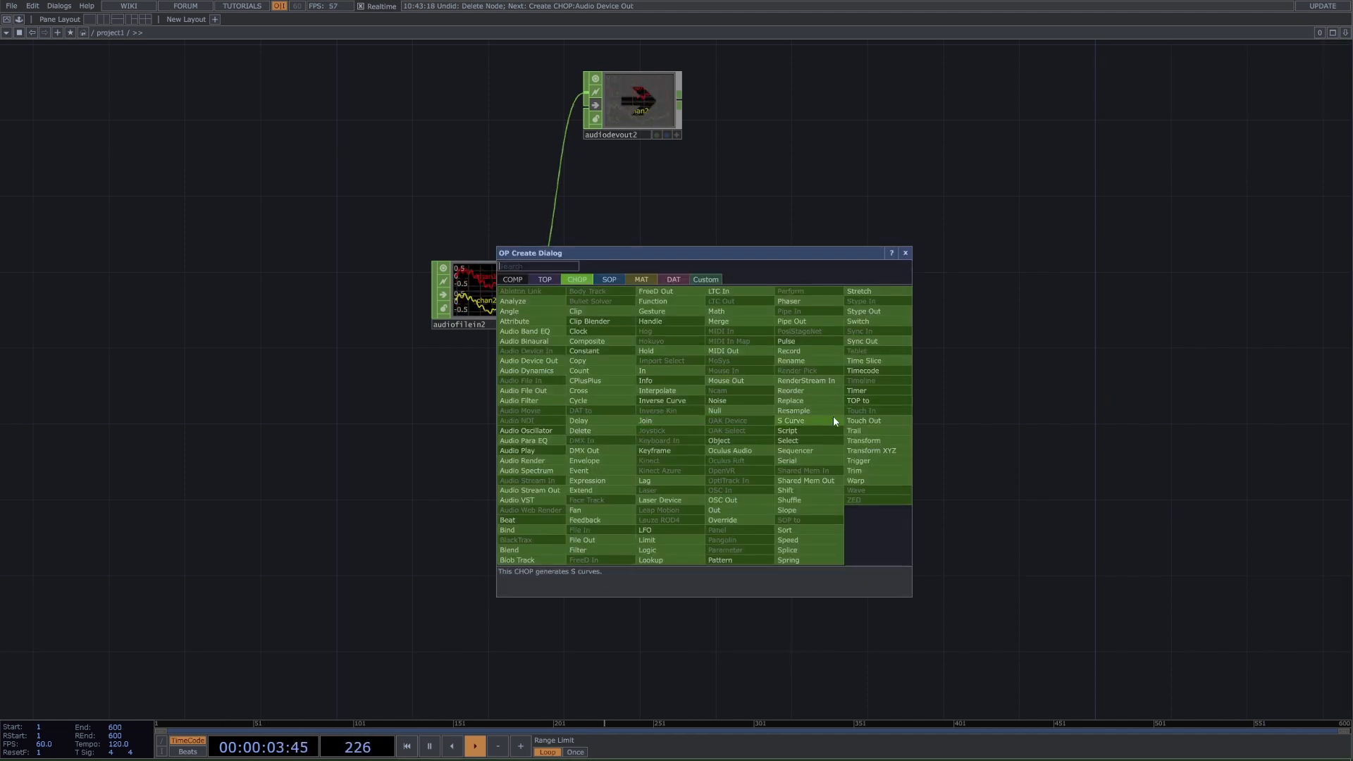
key(Escape)
click(703, 423)
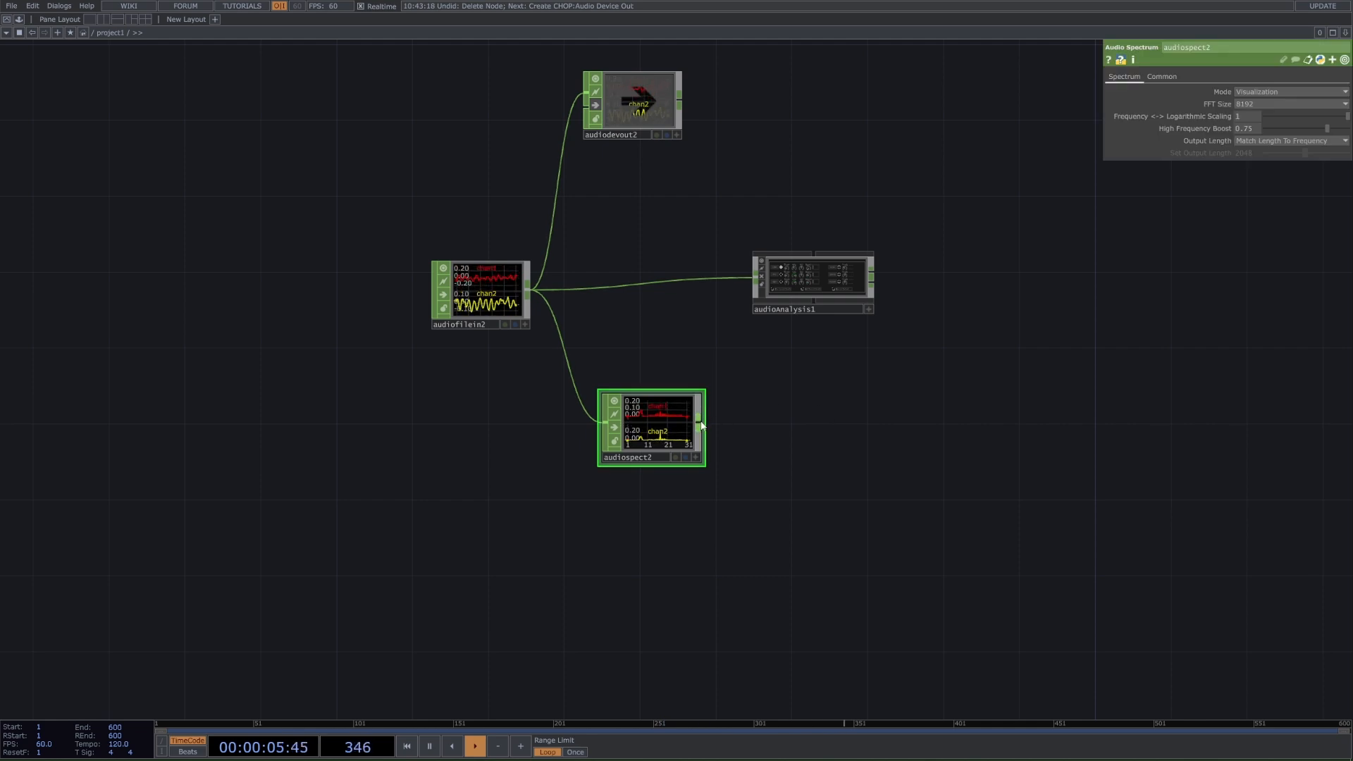
Add a CHOP to TOP beside the new Audio Spectrum node, fed by that node's output
right_click(699, 423)
click(547, 280)
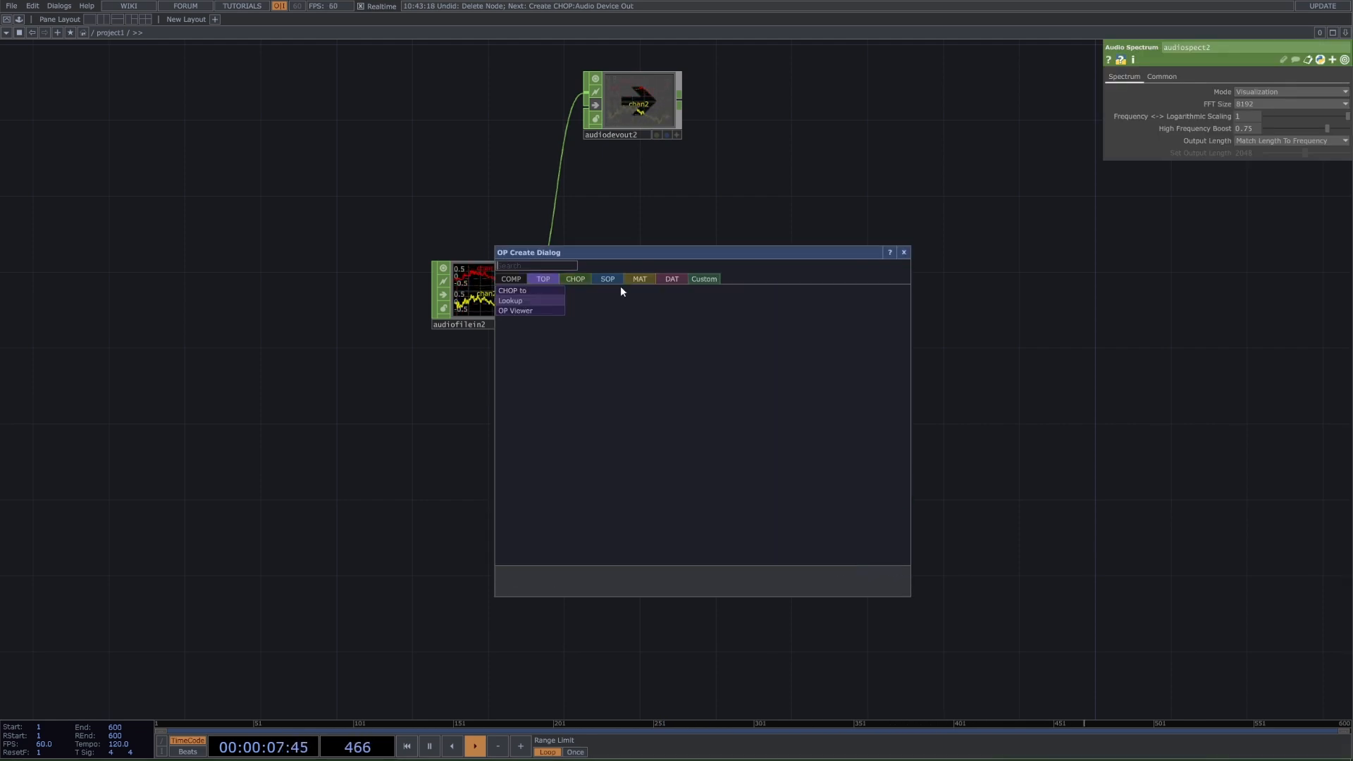
click(558, 292)
click(819, 421)
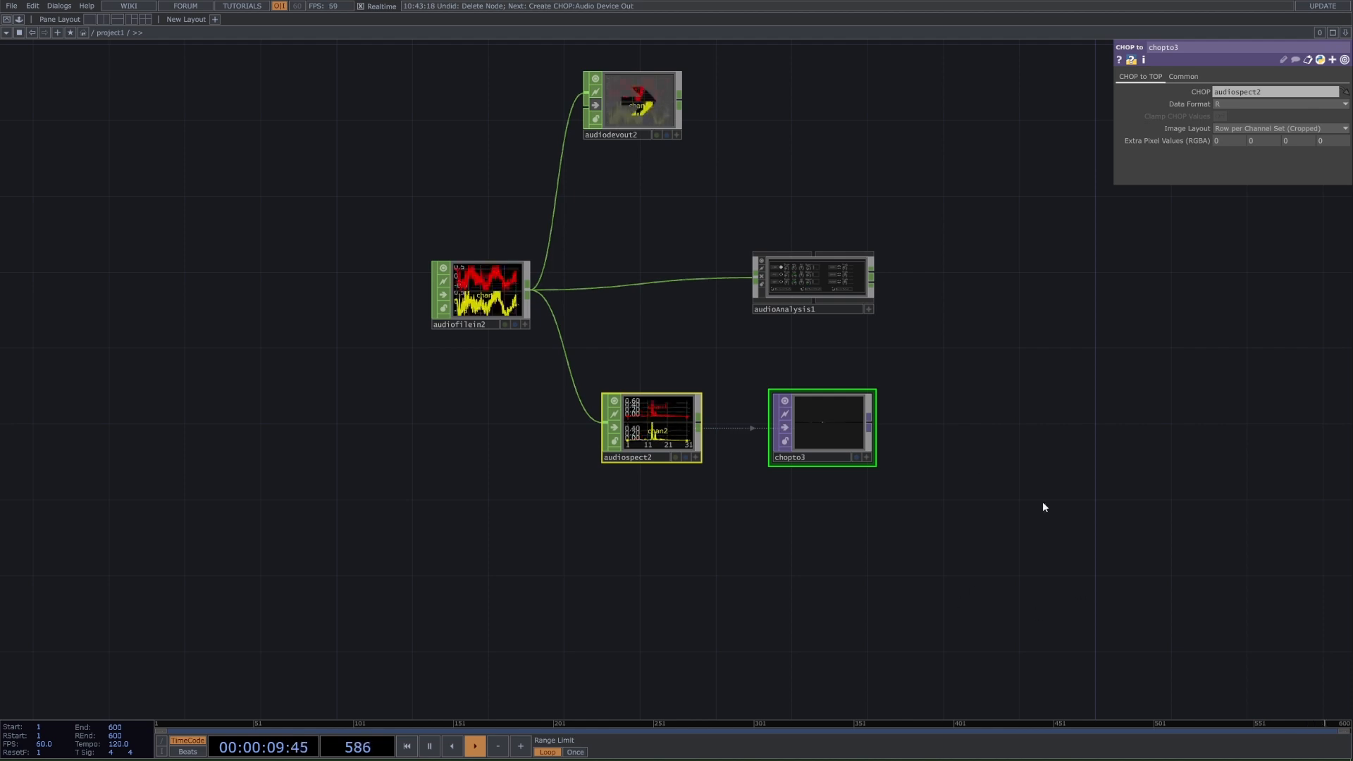
Examine the CHOP to TOP's image of the spectrum up close and look over the existing network below
scroll(916, 451, up, 5)
scroll(611, 385, up, 3)
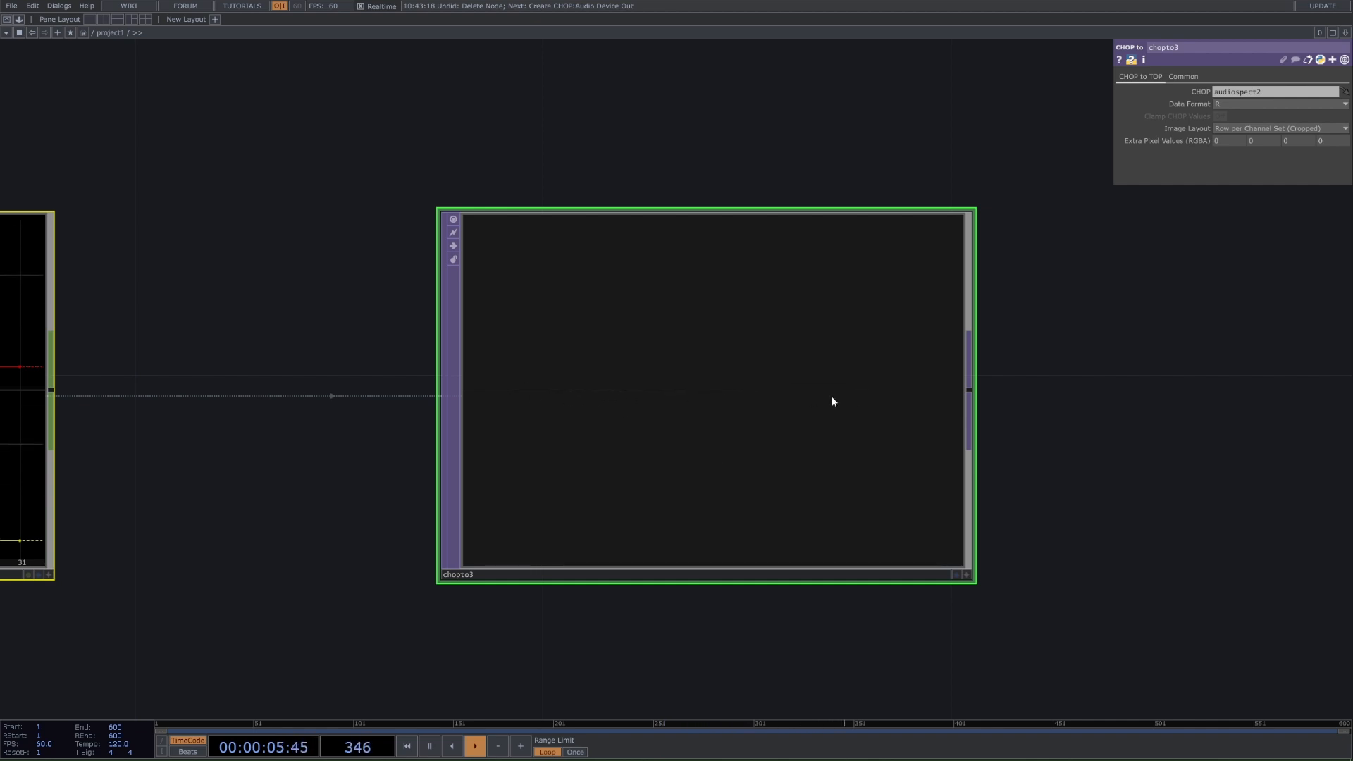
scroll(653, 383, up, 5)
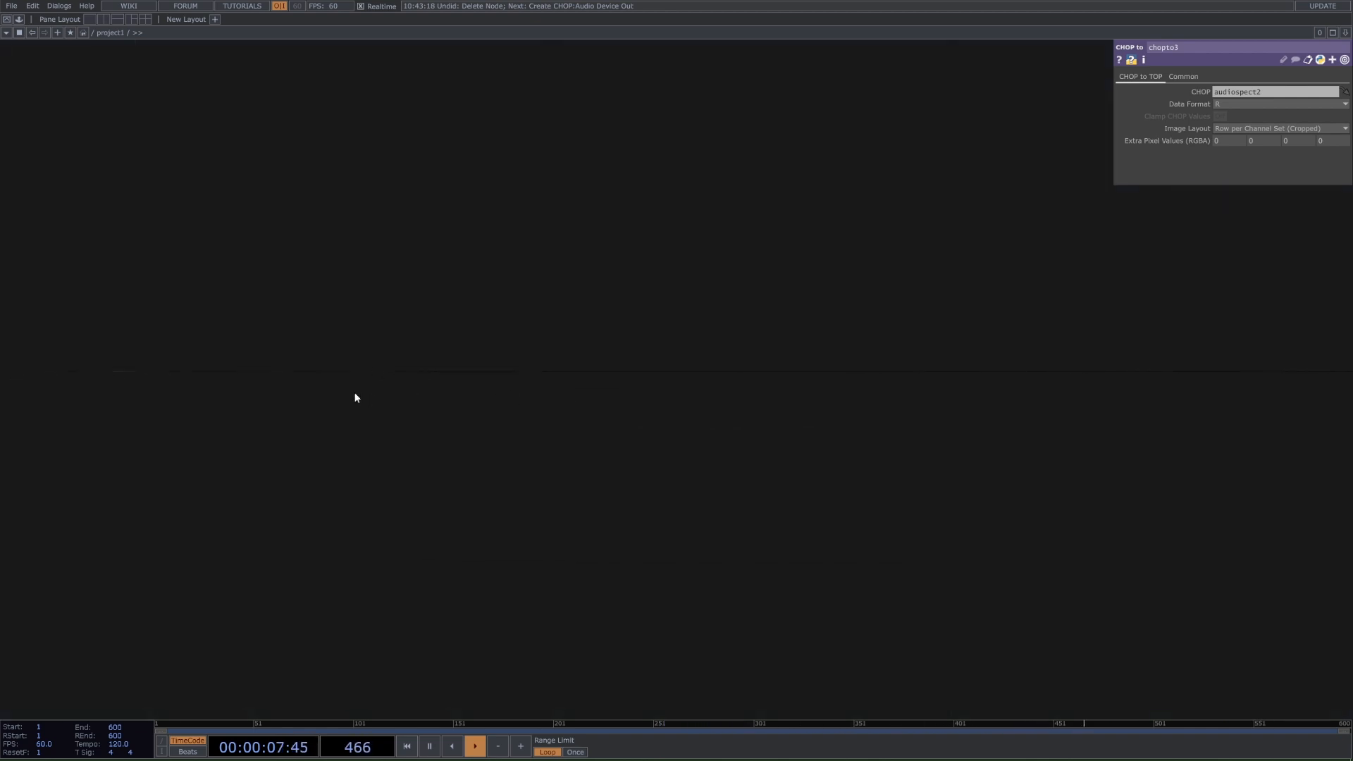
scroll(370, 344, down, 2)
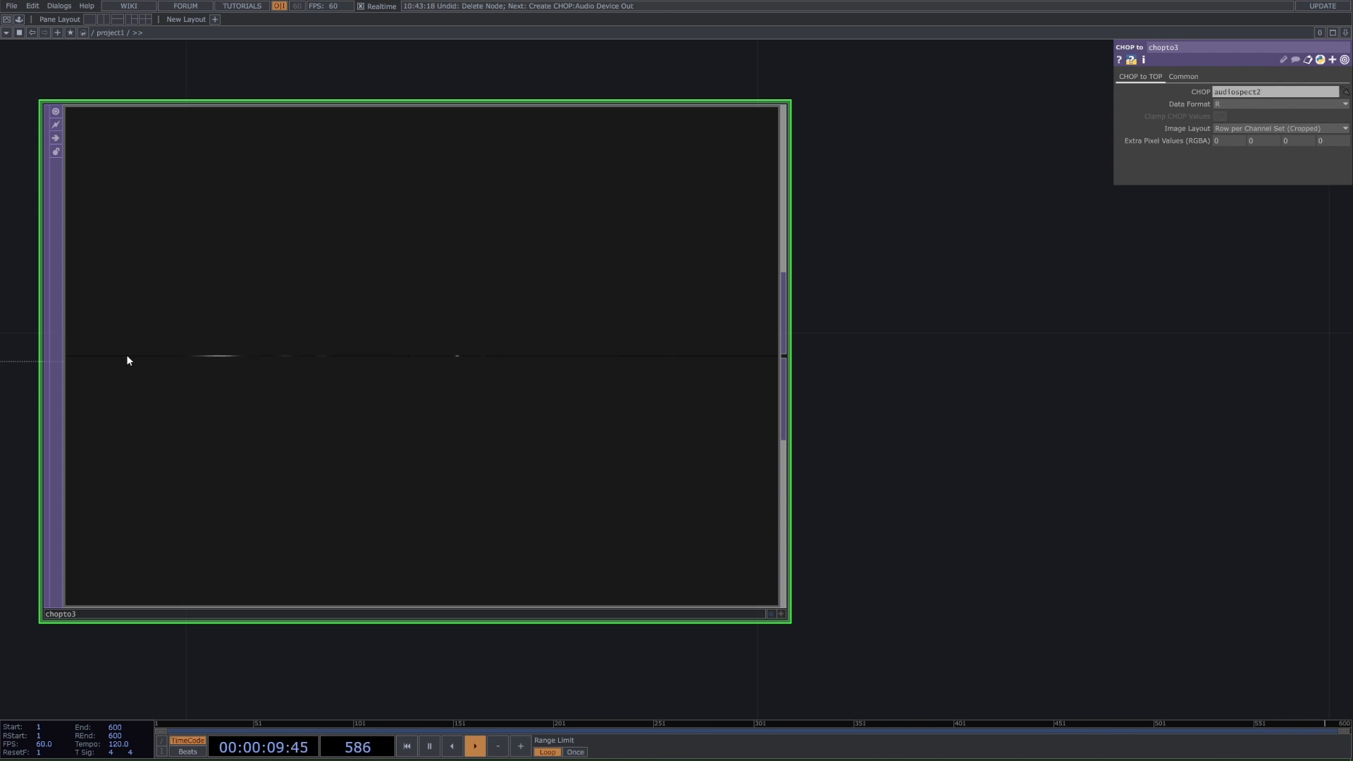
scroll(258, 380, down, 5)
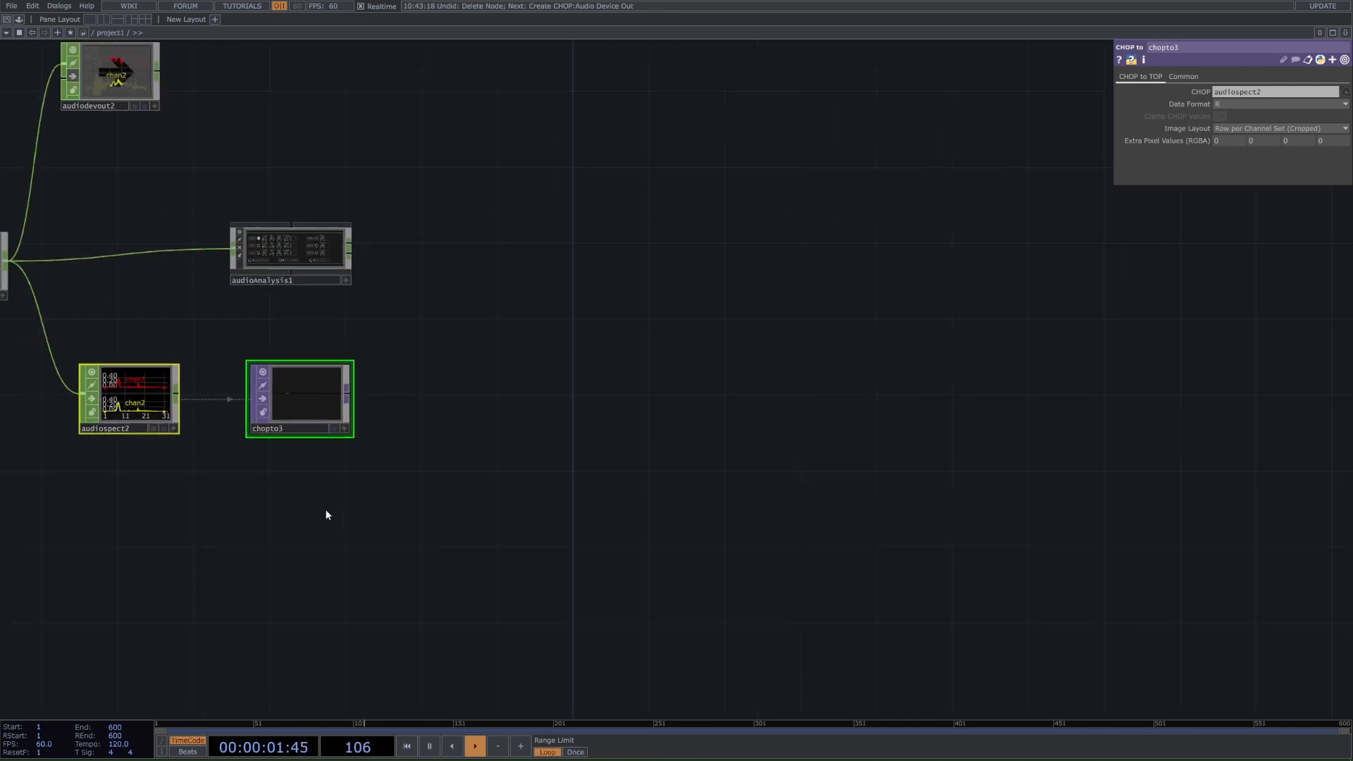
drag(335, 507, 368, 477)
scroll(365, 494, down, 3)
drag(362, 526, 405, 432)
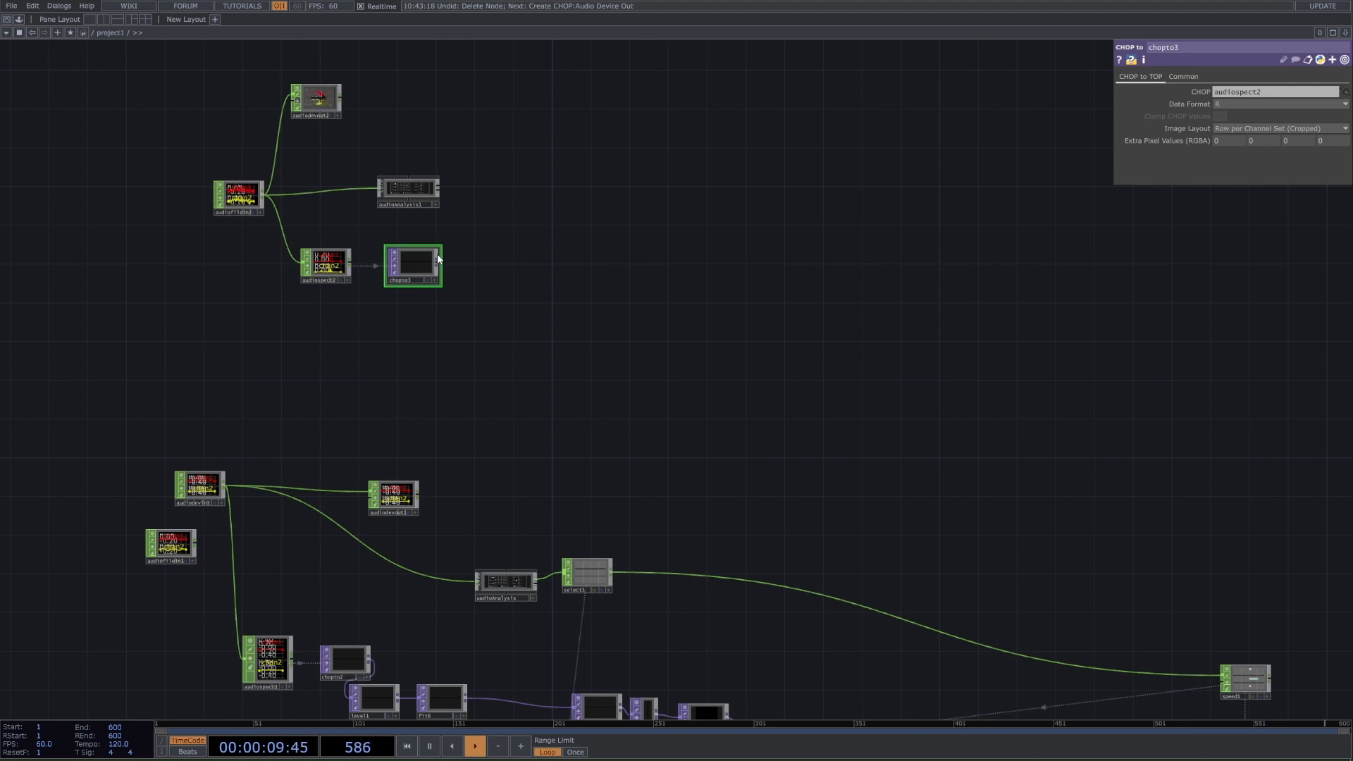
Add a Level TOP after the new CHOP to TOP, connected to its output
scroll(436, 266, up, 5)
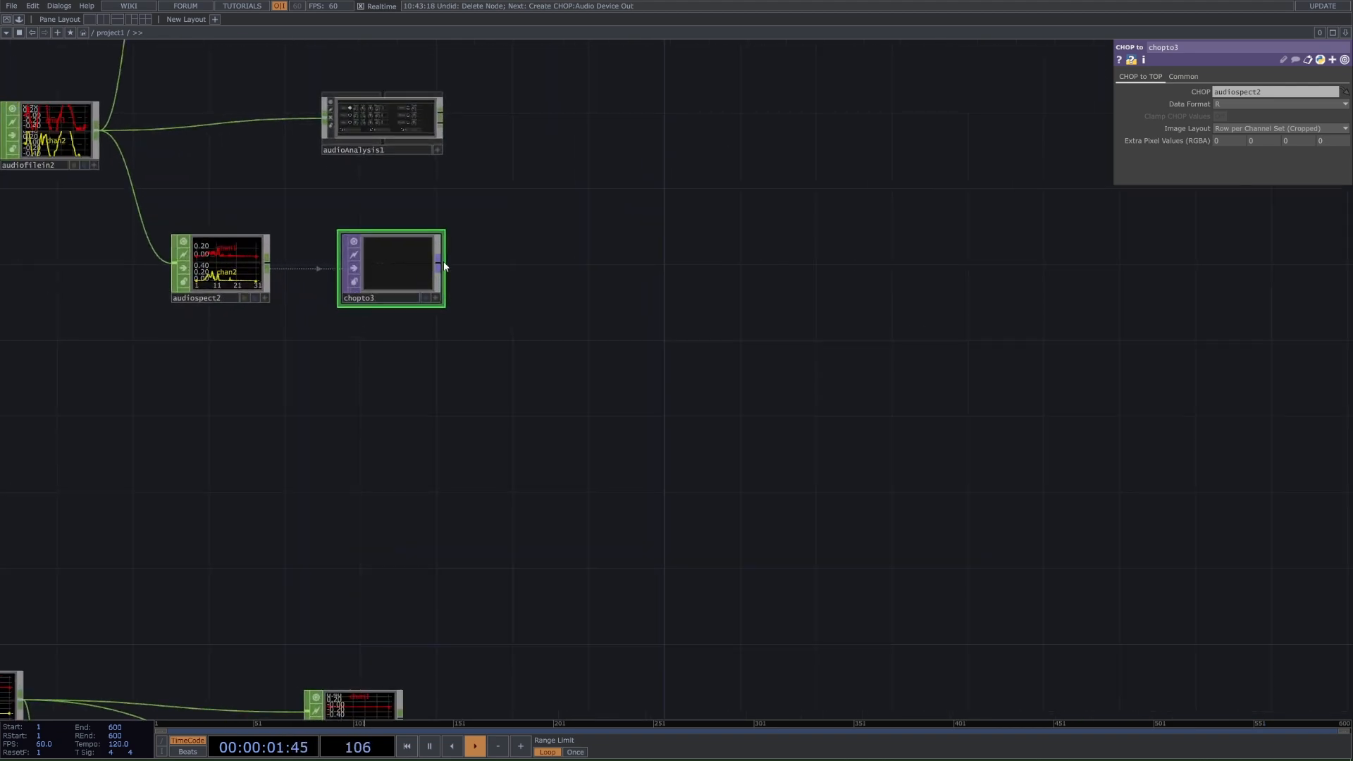
right_click(444, 266)
text(lev)
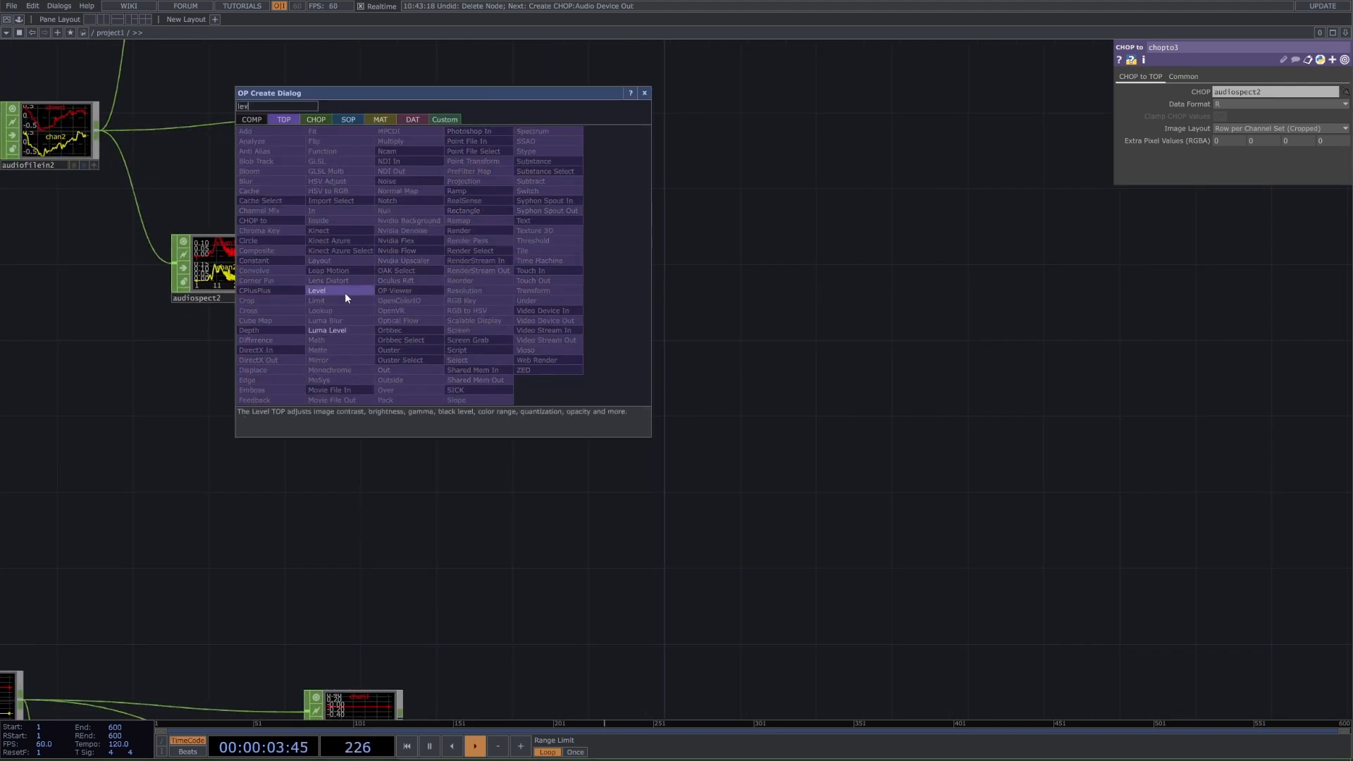
click(345, 292)
click(576, 276)
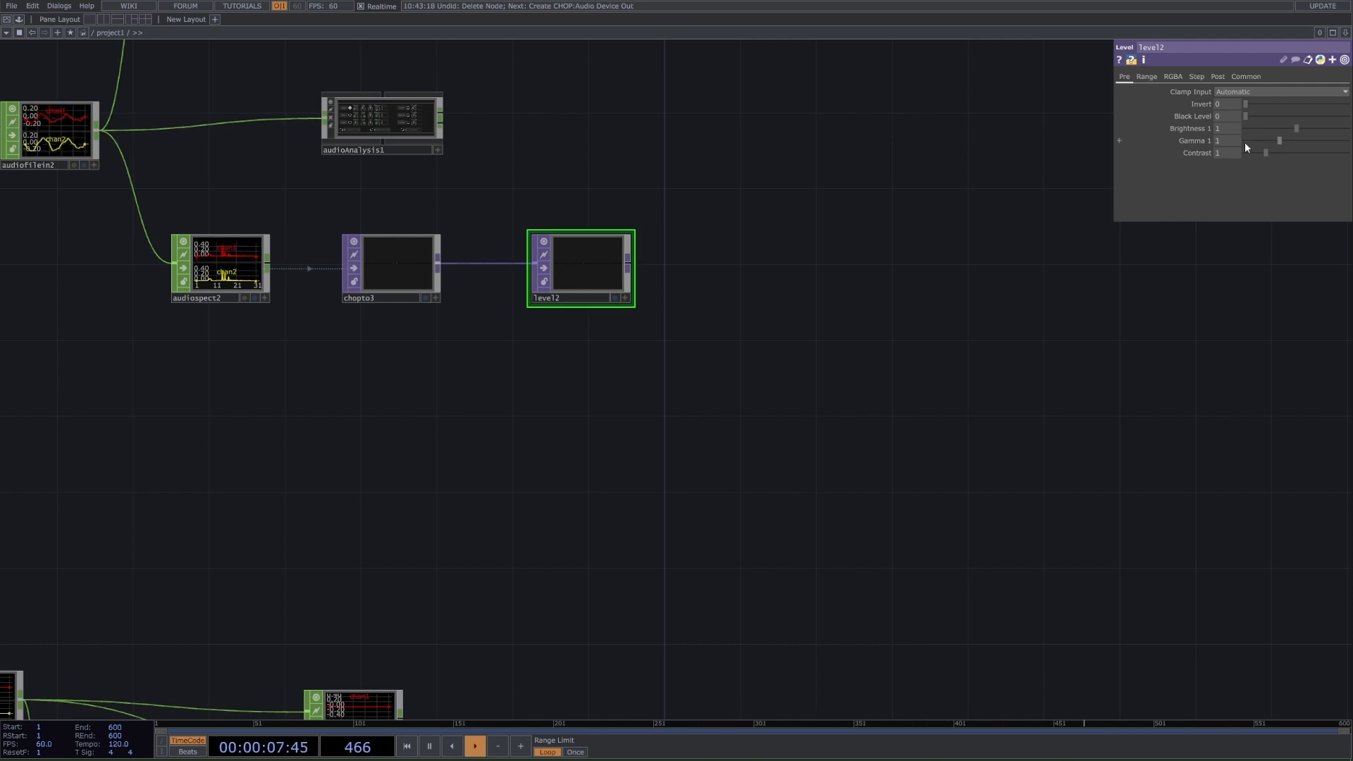
Adjust the new Level TOP to Brightness 1.65, Gamma 1.36 and Contrast 1.3
middle_drag(484, 247, 876, 232)
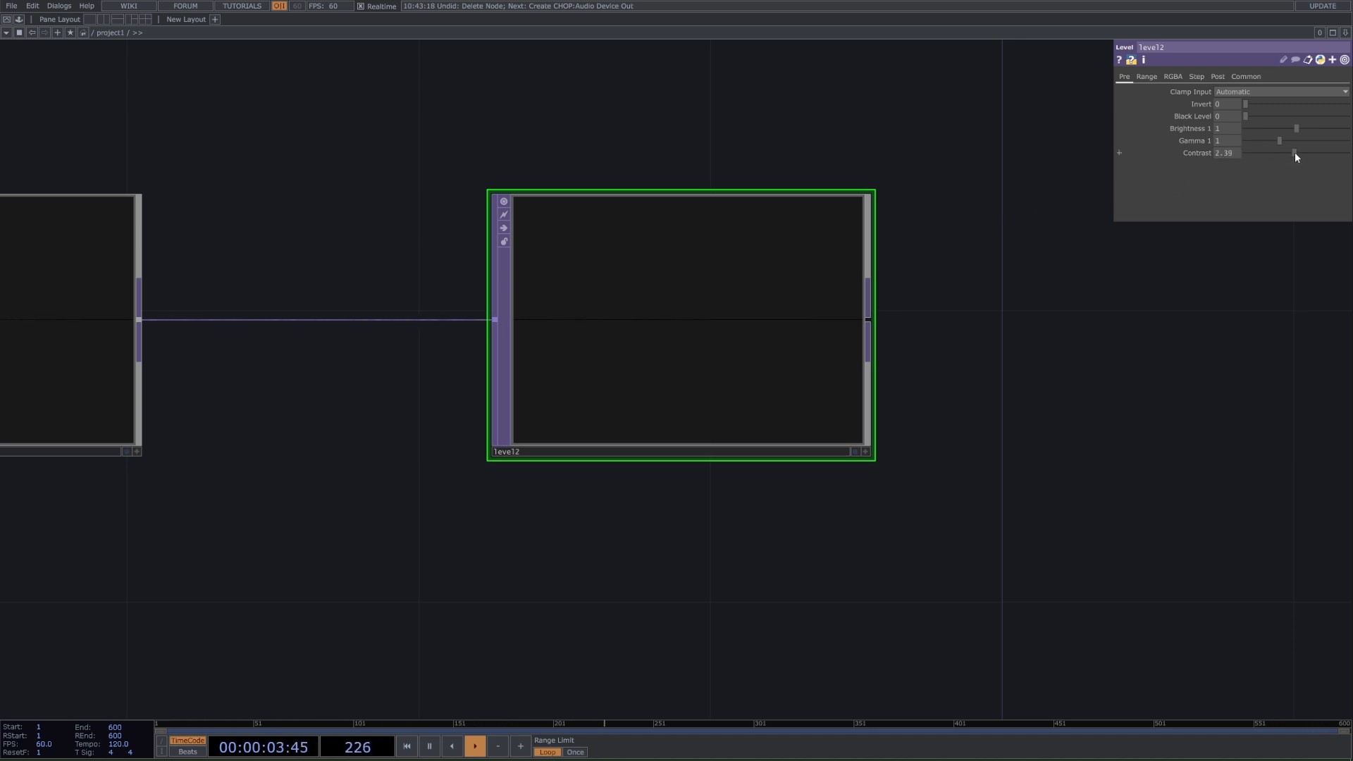
drag(1295, 154, 1293, 153)
drag(530, 448, 623, 468)
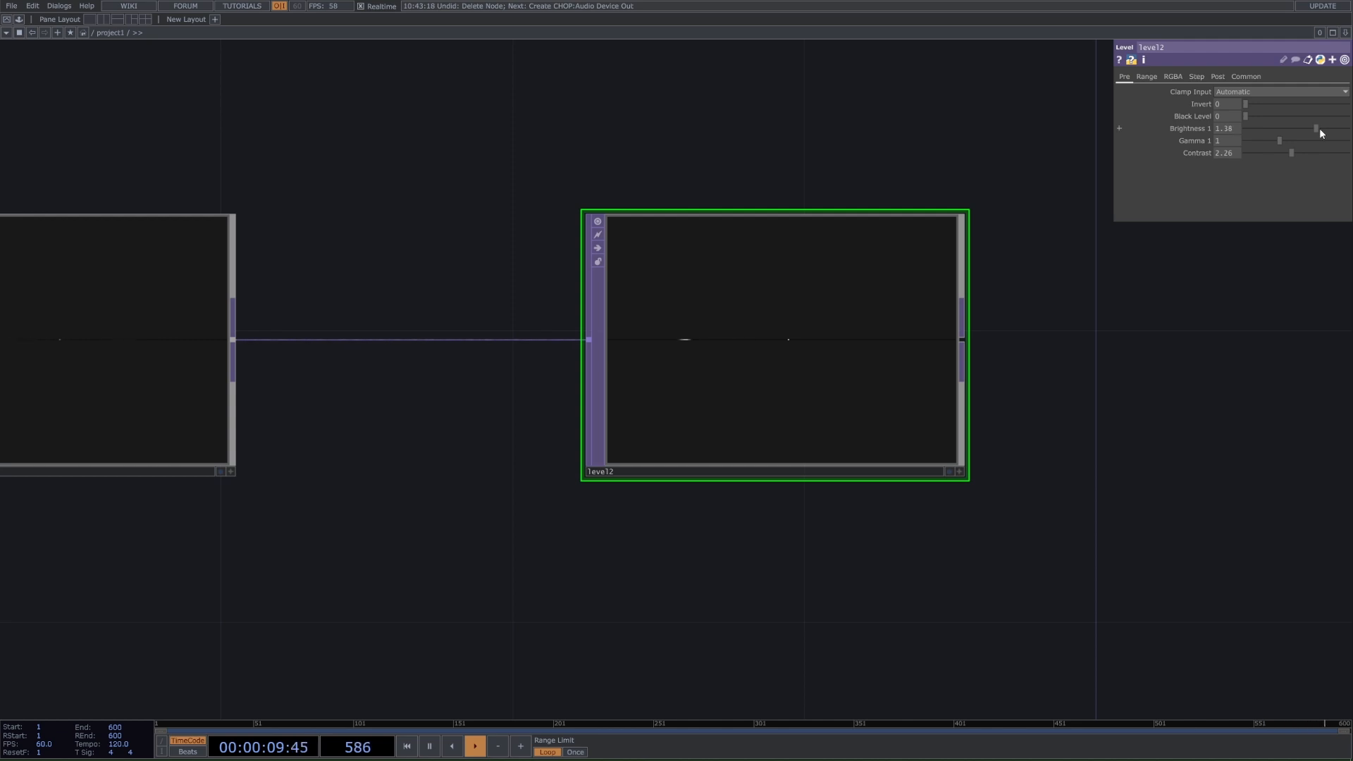
drag(1317, 128, 1320, 128)
drag(1292, 153, 1299, 153)
click(1330, 128)
click(1291, 140)
Add a Fit TOP after the new Level TOP, connected to its output
scroll(1087, 332, down, 10)
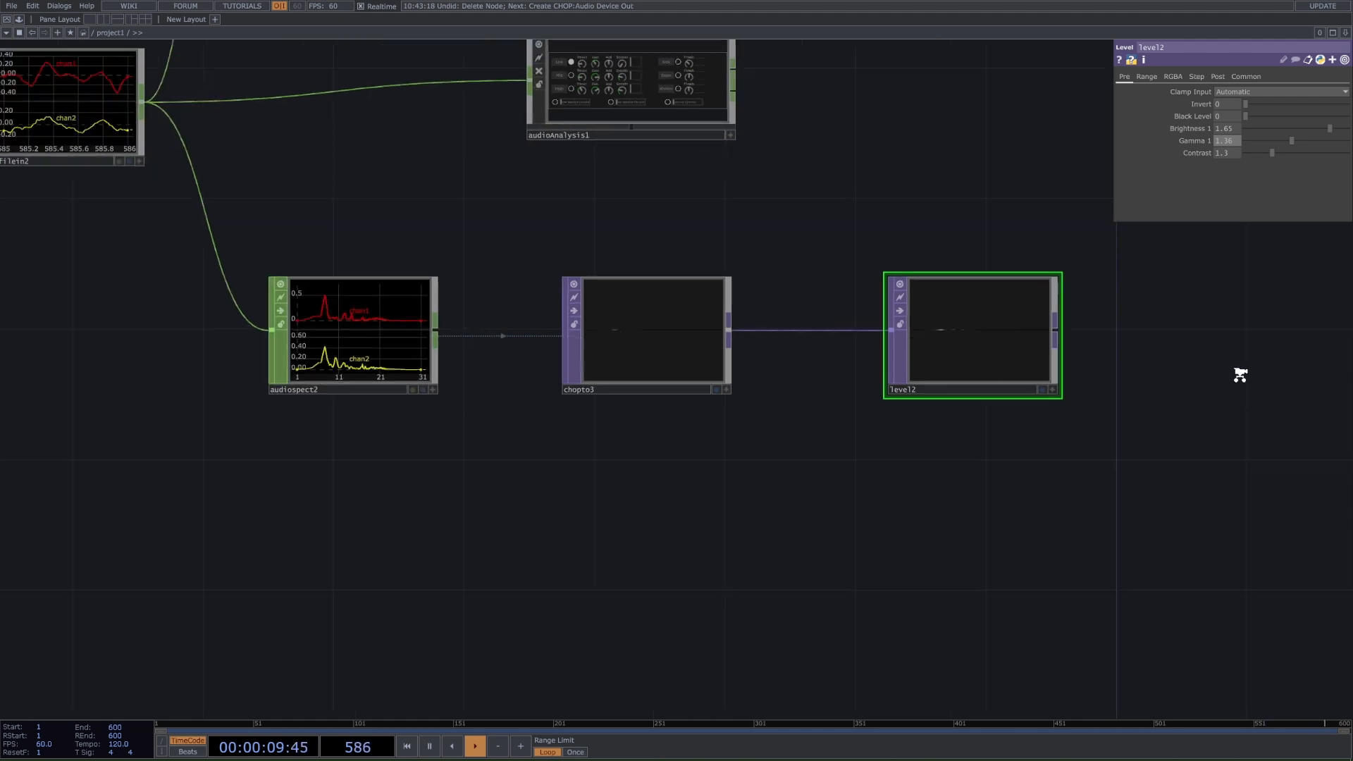
scroll(724, 284, down, 5)
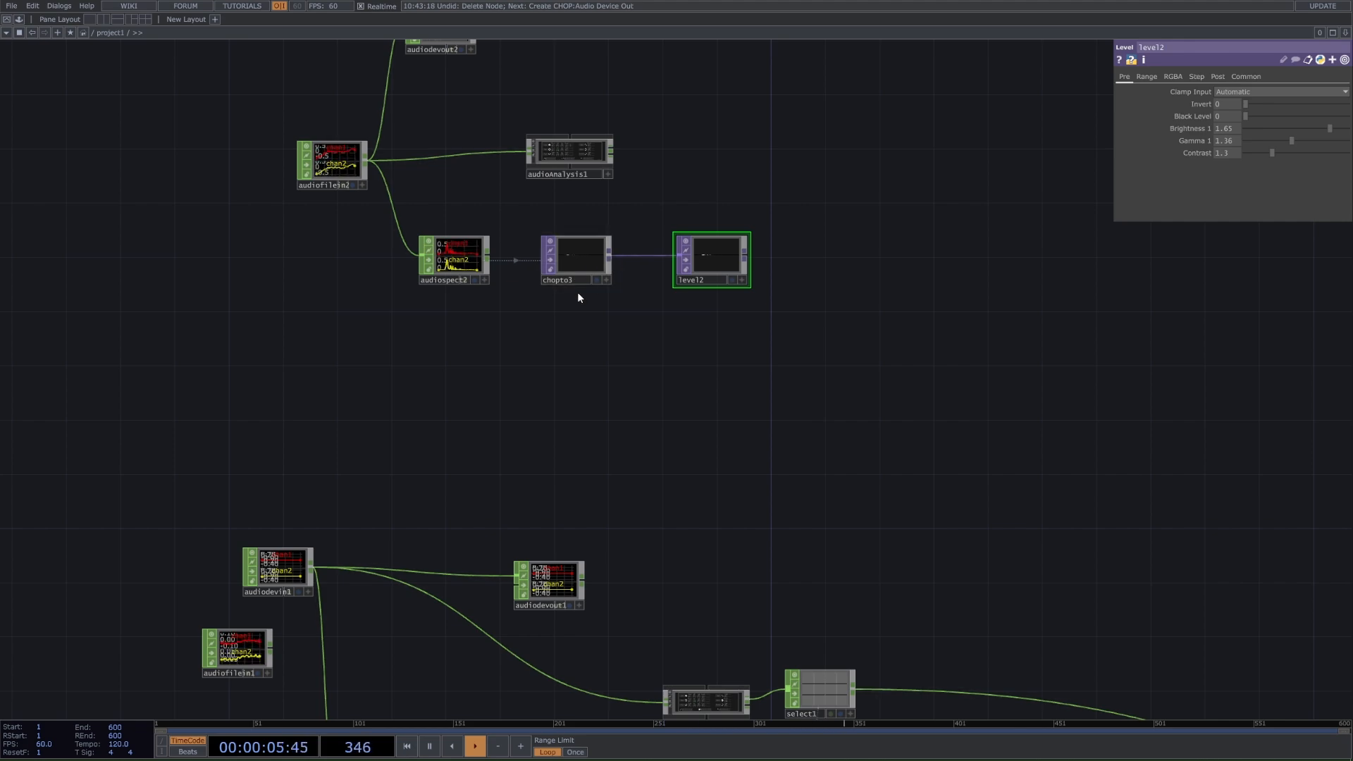
scroll(694, 304, down, 3)
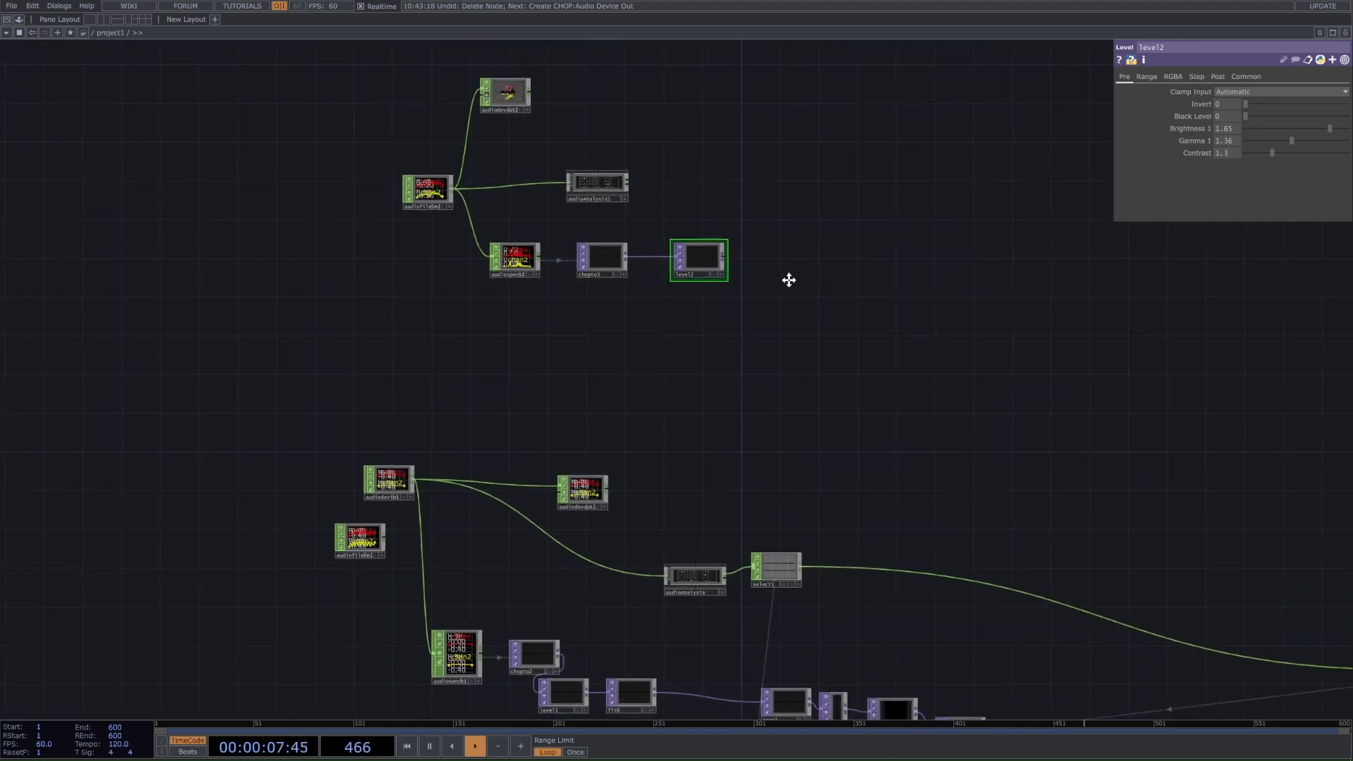
drag(753, 250, 741, 314)
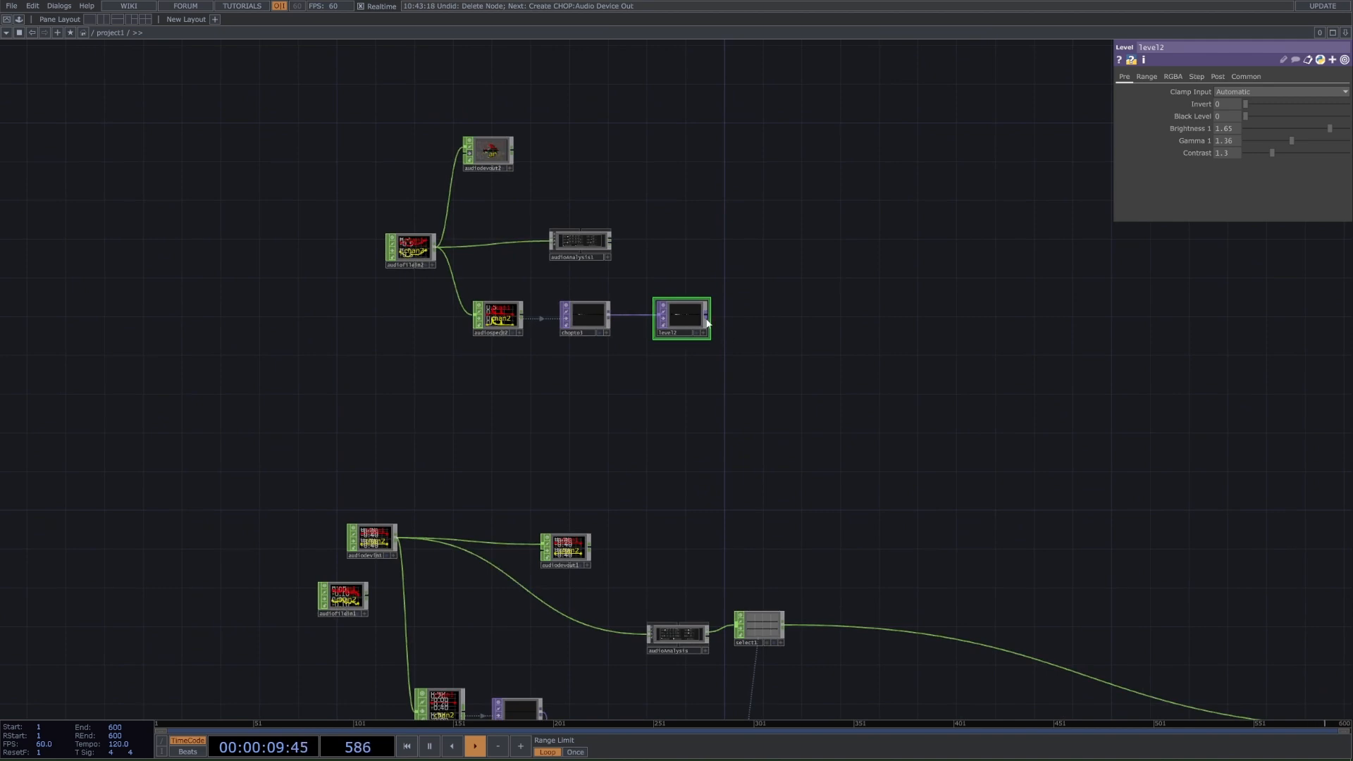
right_click(709, 316)
text(fit)
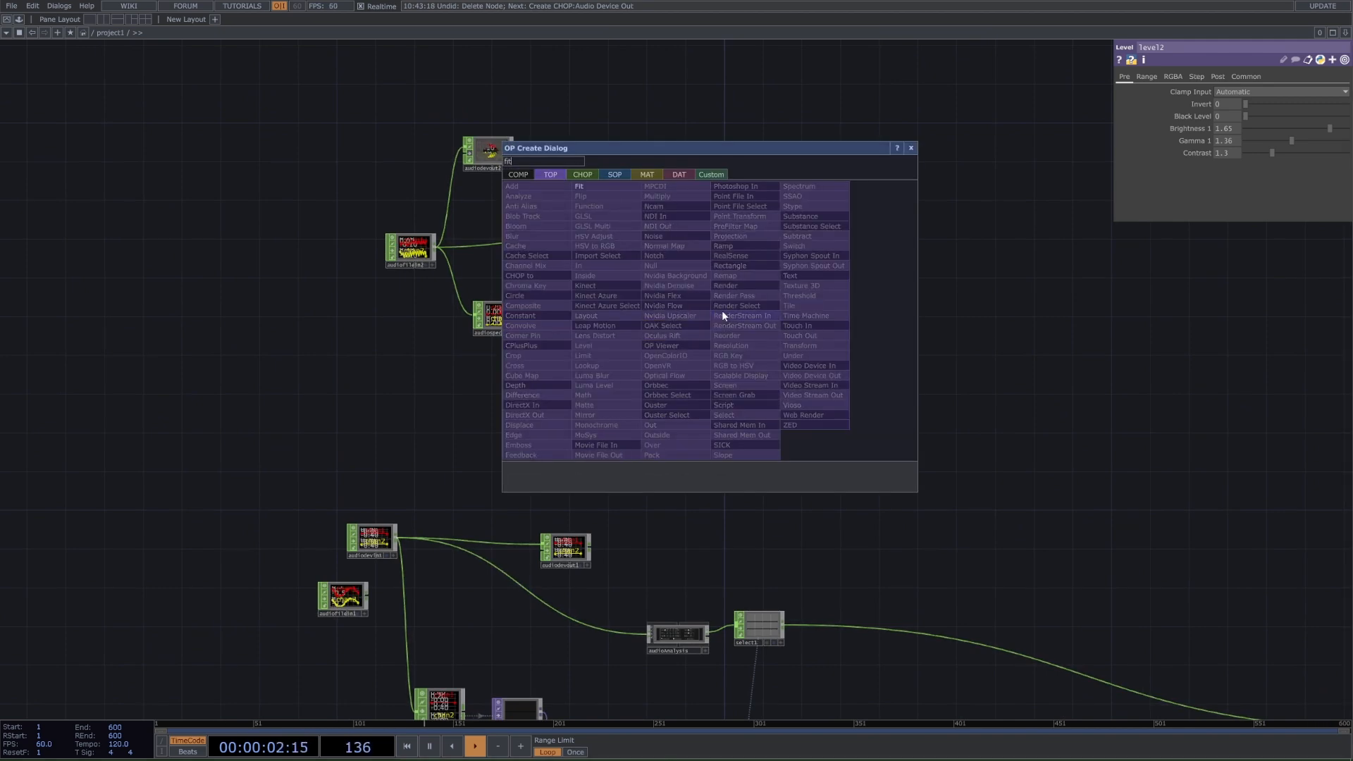
click(622, 188)
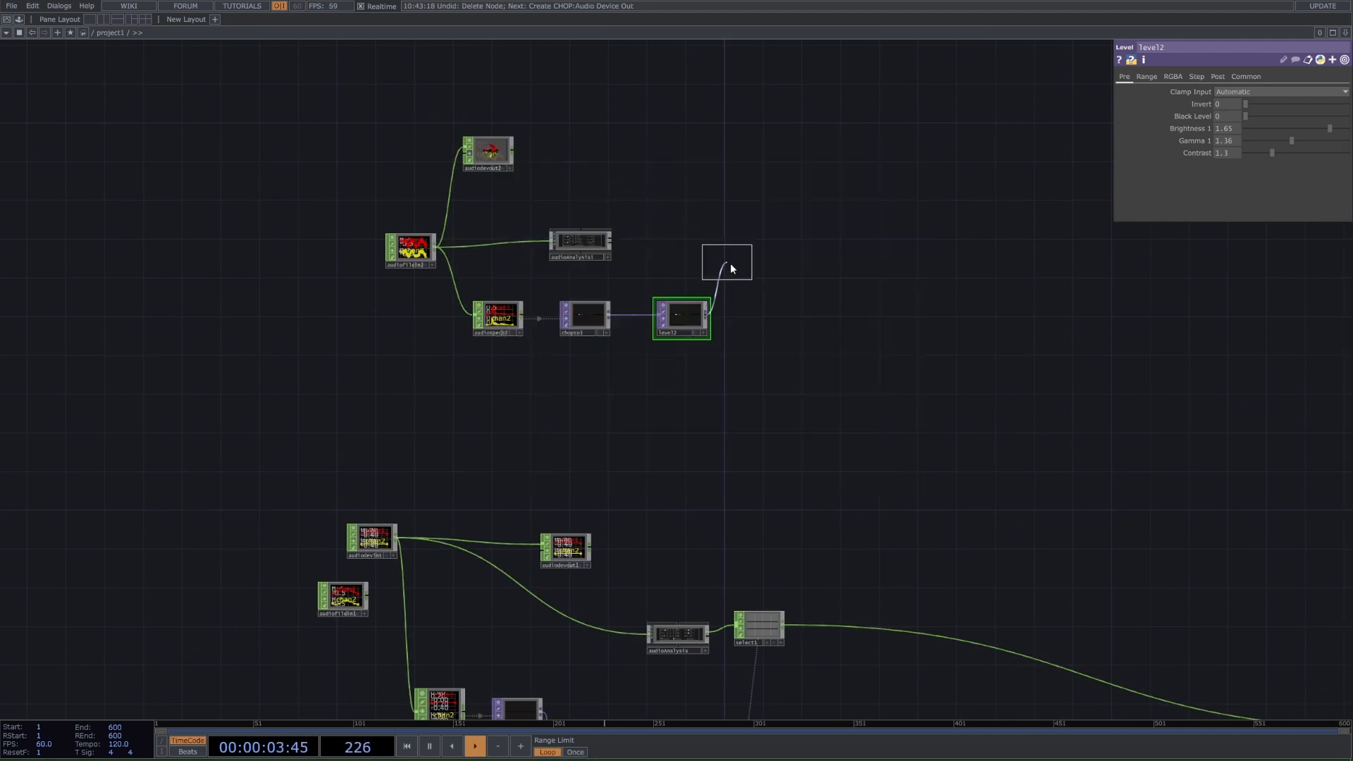
click(774, 320)
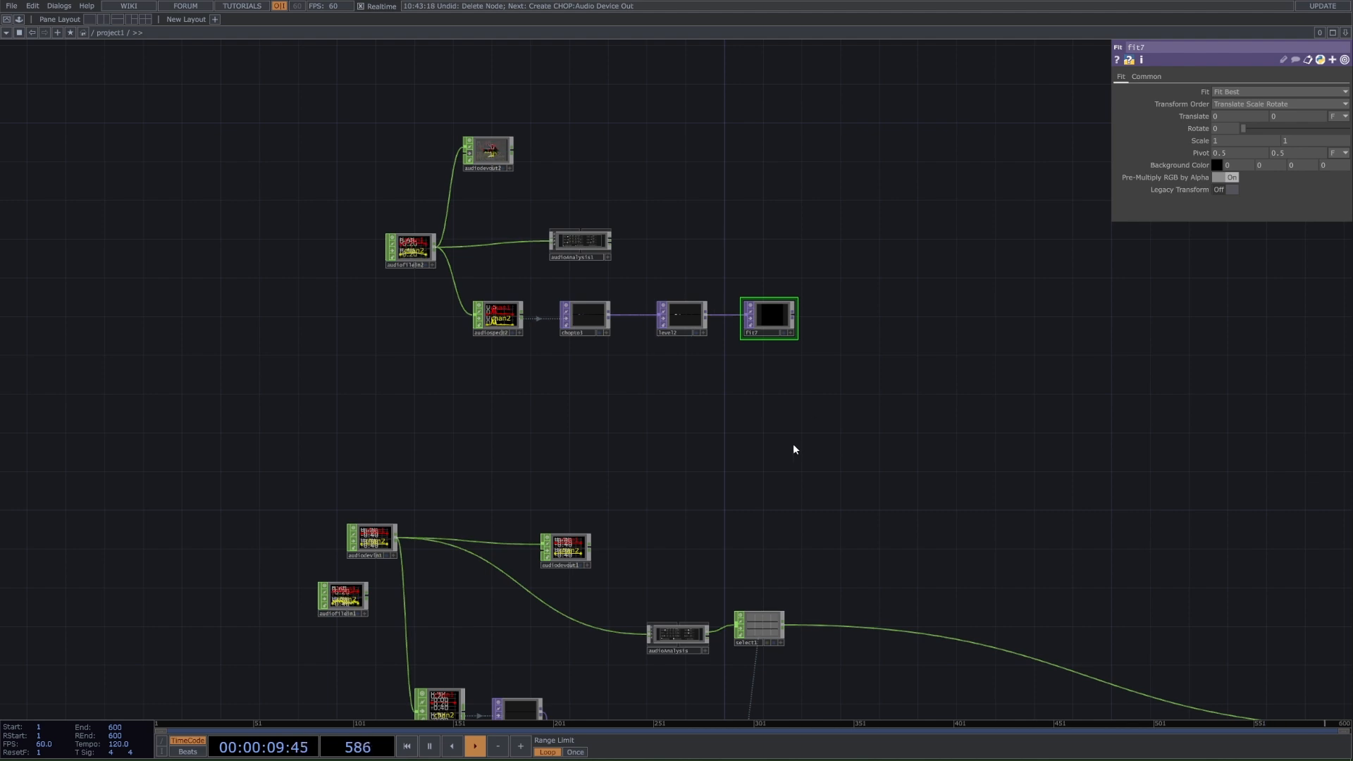
Set the new Fit TOP to a custom 256 x 1 resolution like the existing fit6 node, and compare their Fit settings
drag(782, 492, 774, 415)
click(610, 679)
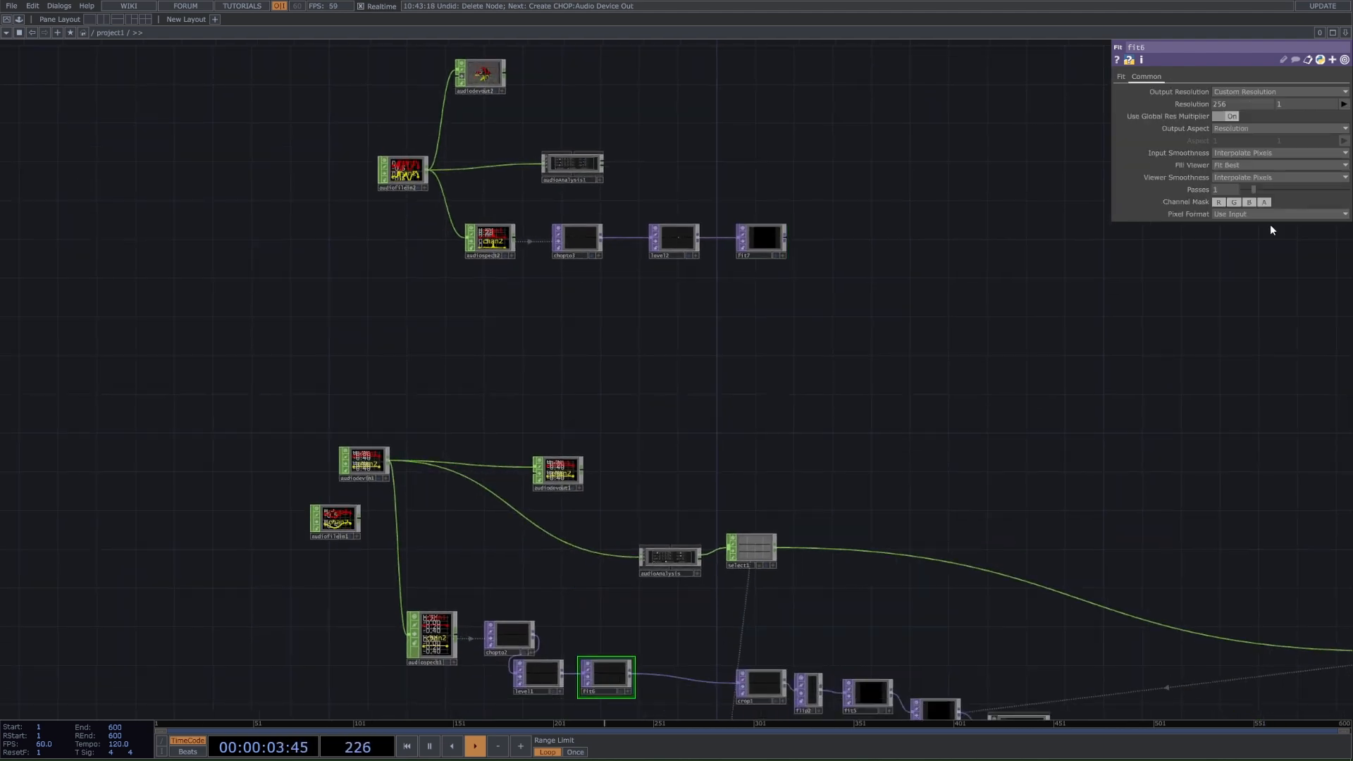
click(1207, 105)
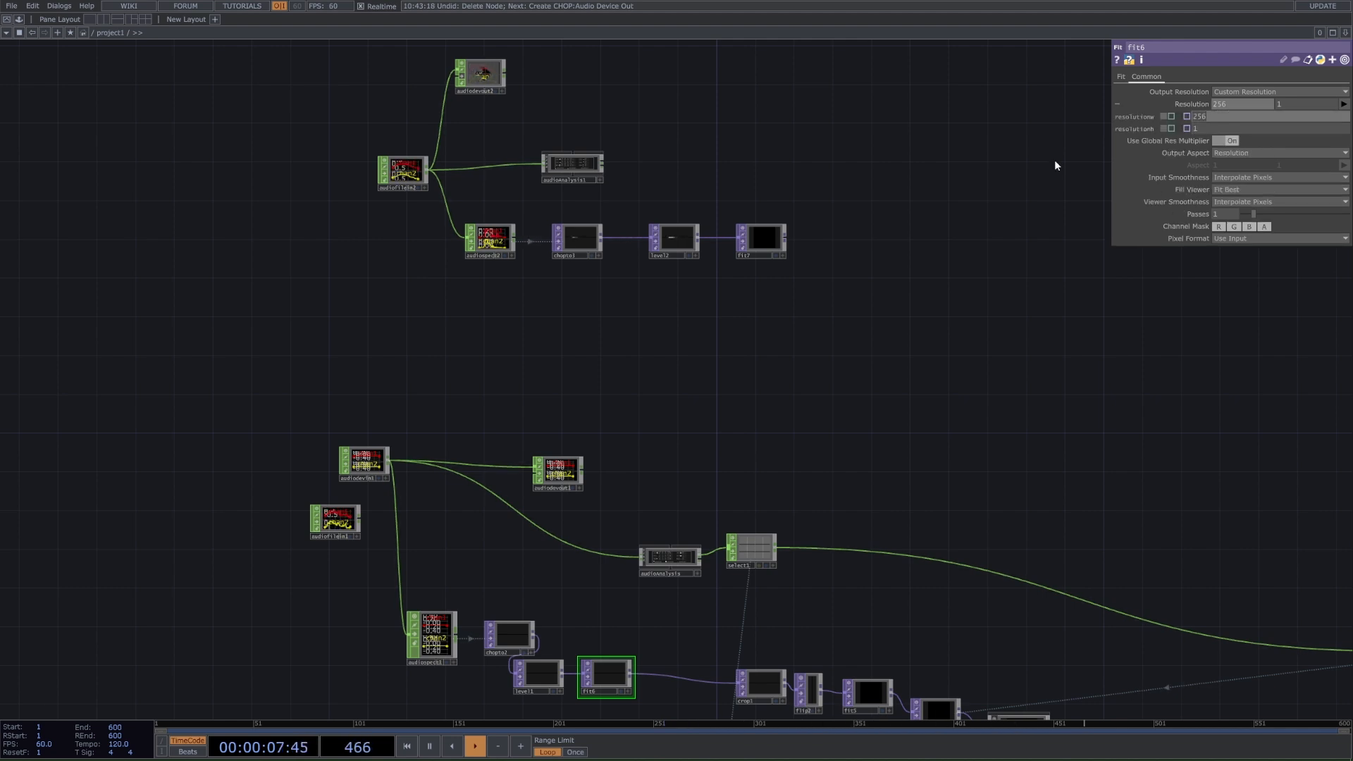
click(767, 246)
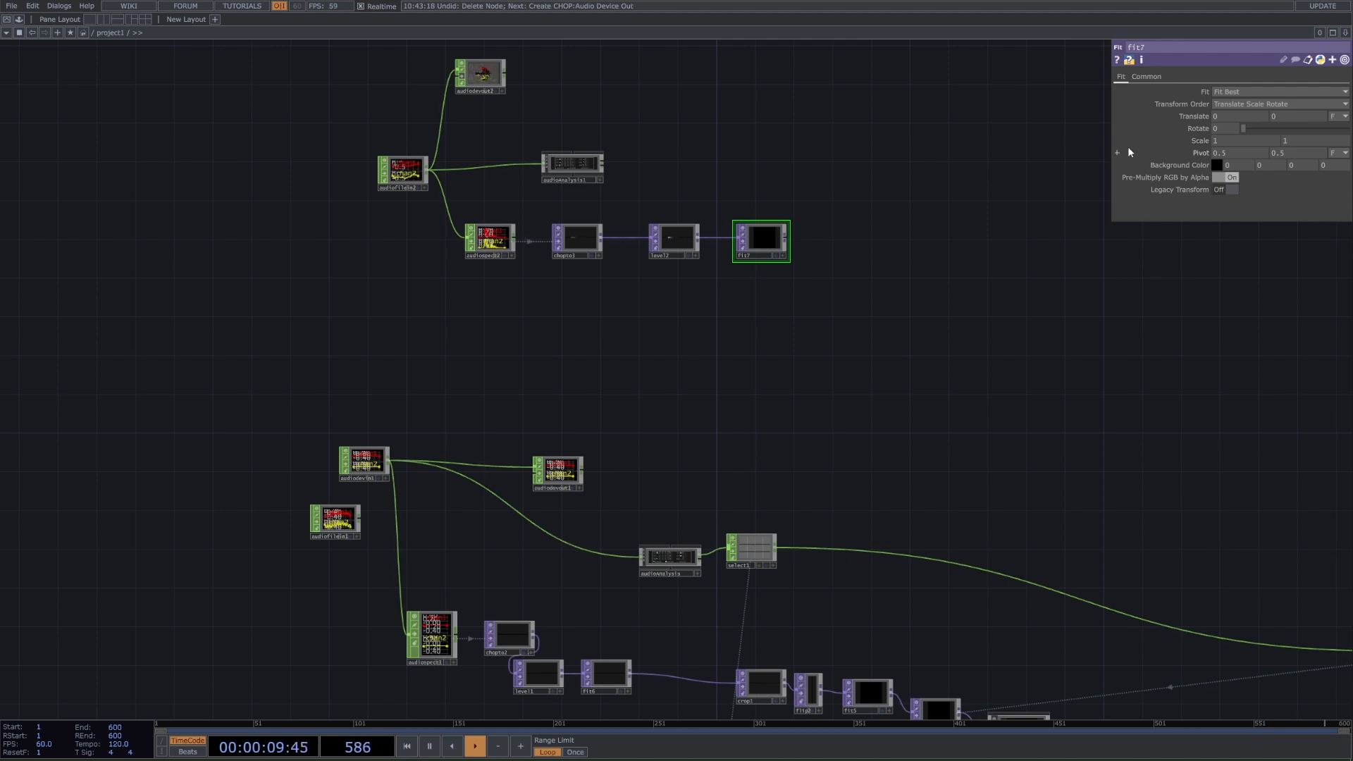
click(1147, 77)
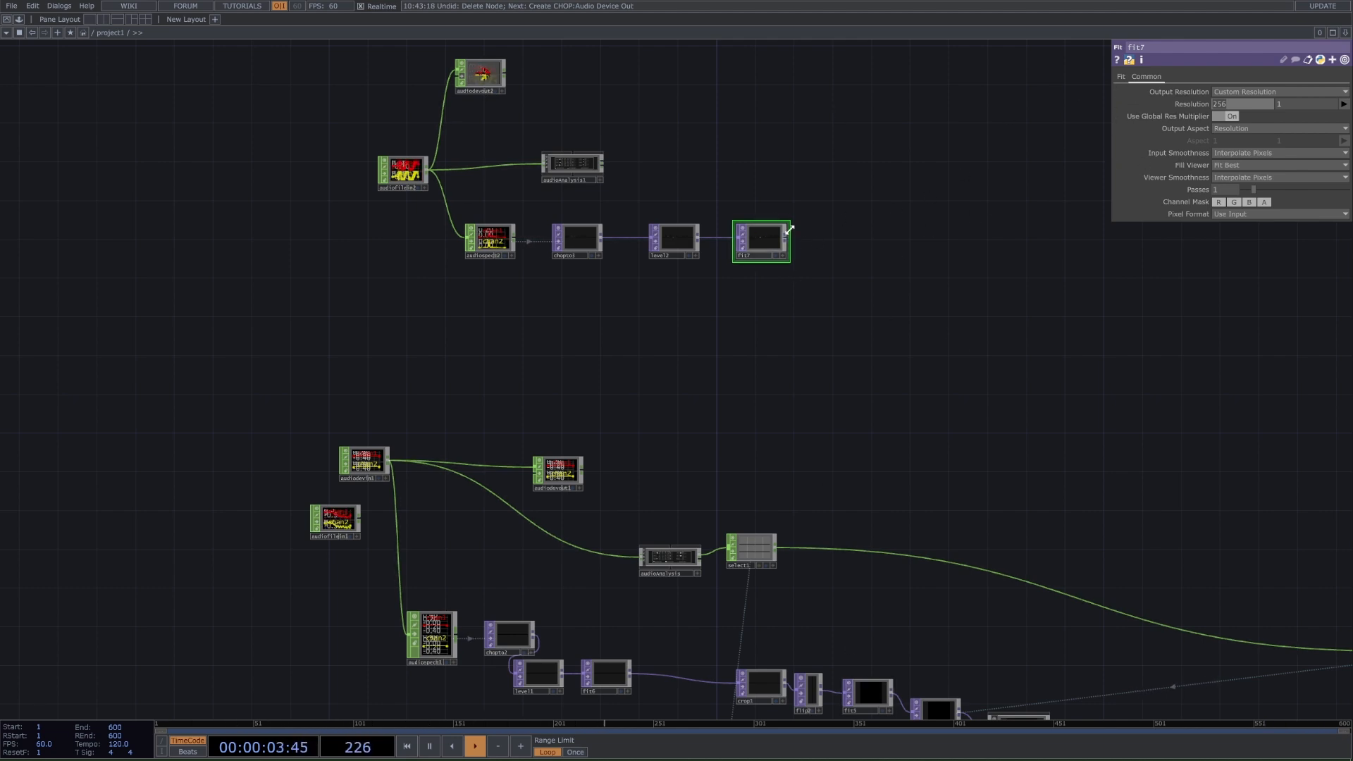
click(1122, 77)
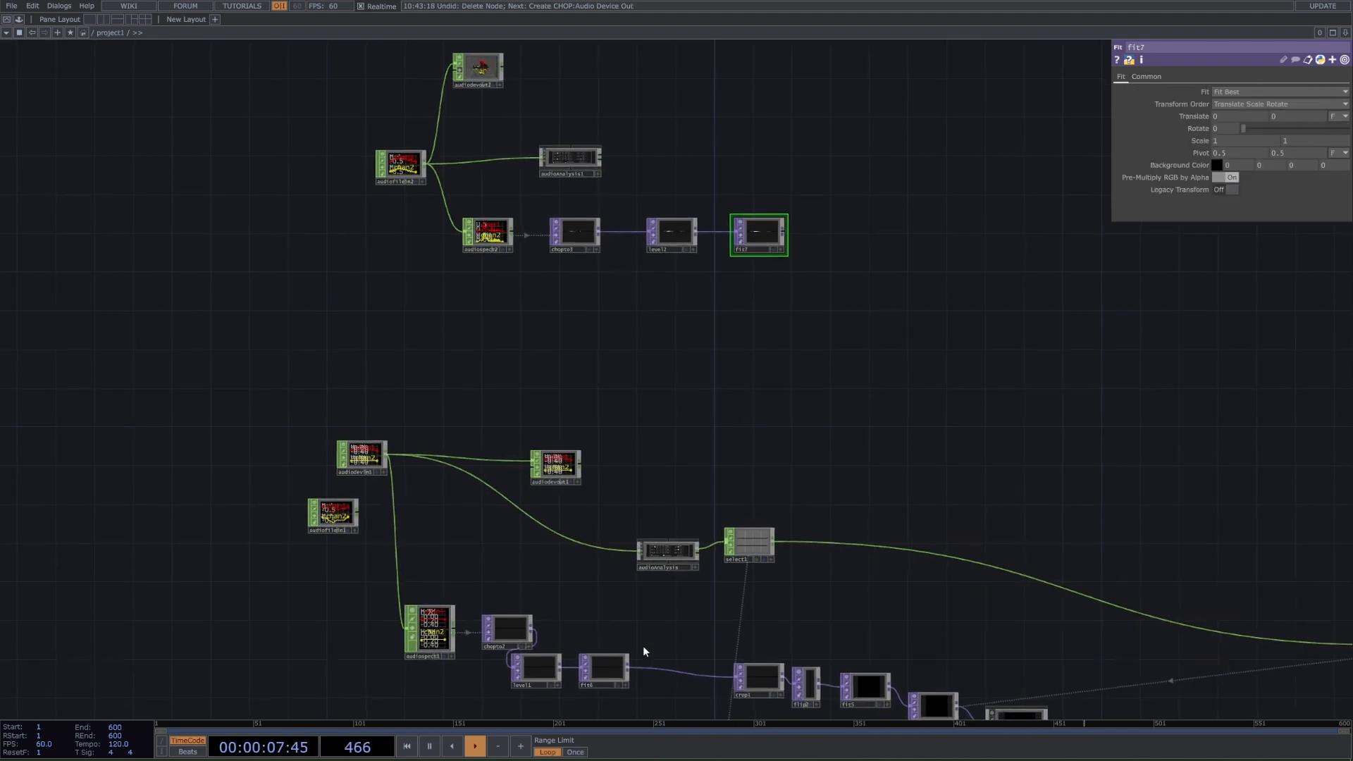
click(613, 673)
click(1122, 76)
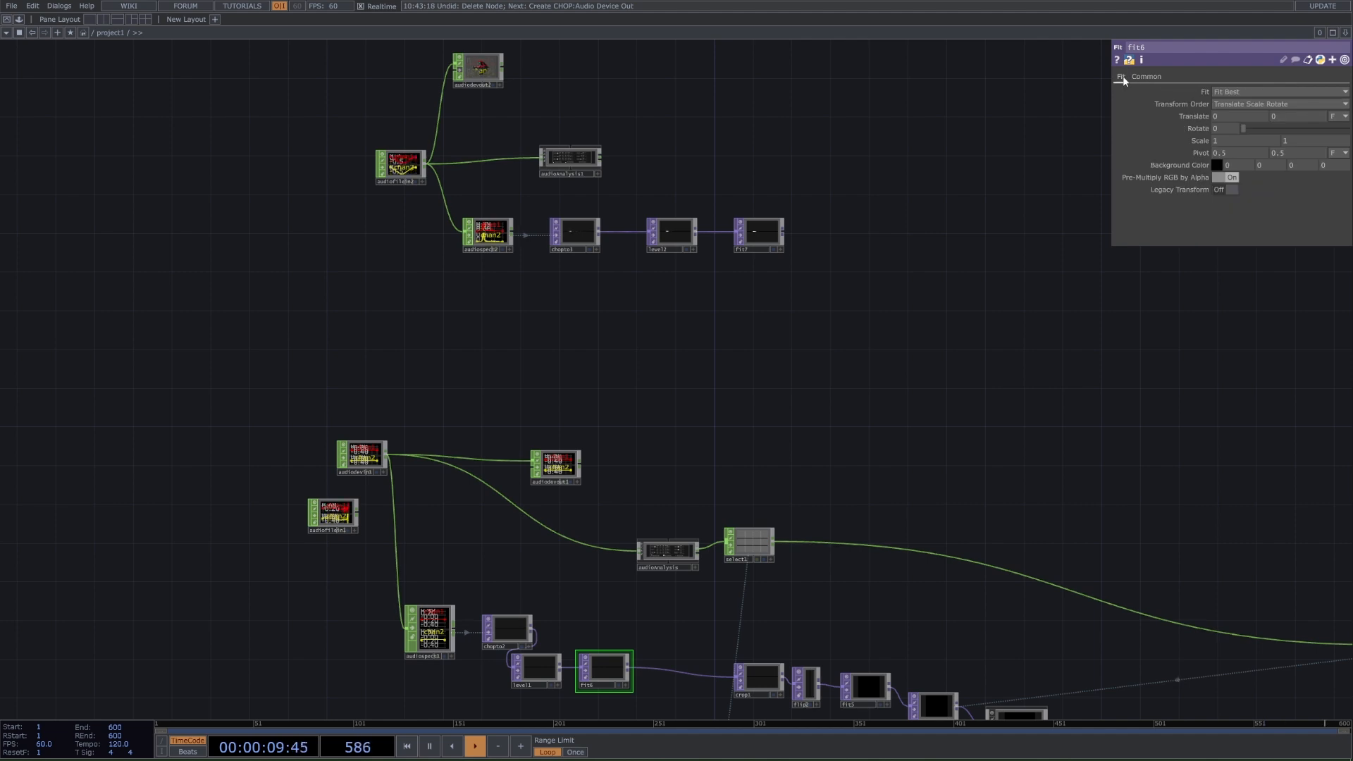
click(762, 232)
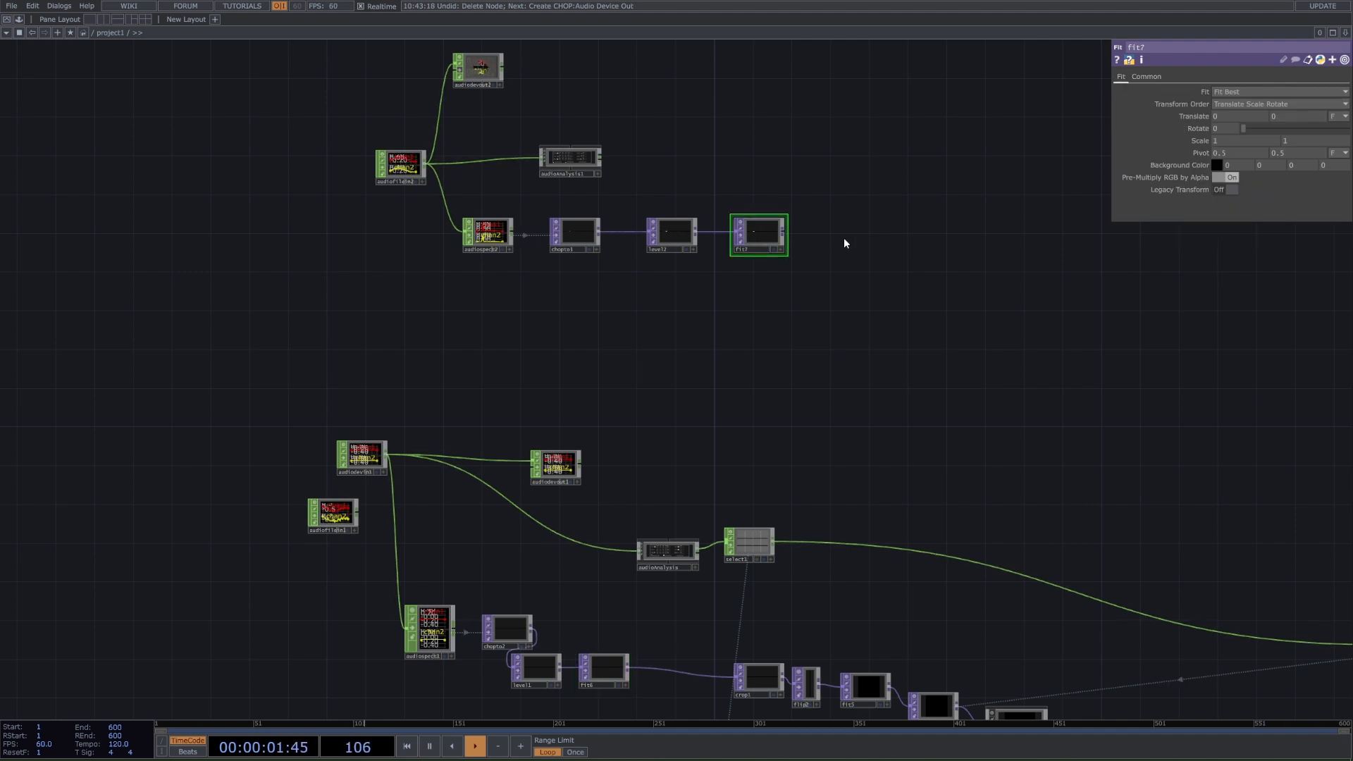
Add a Crop TOP after the new Fit TOP and display the new Audio Spectrum's graph in the network background
scroll(785, 236, up, 3)
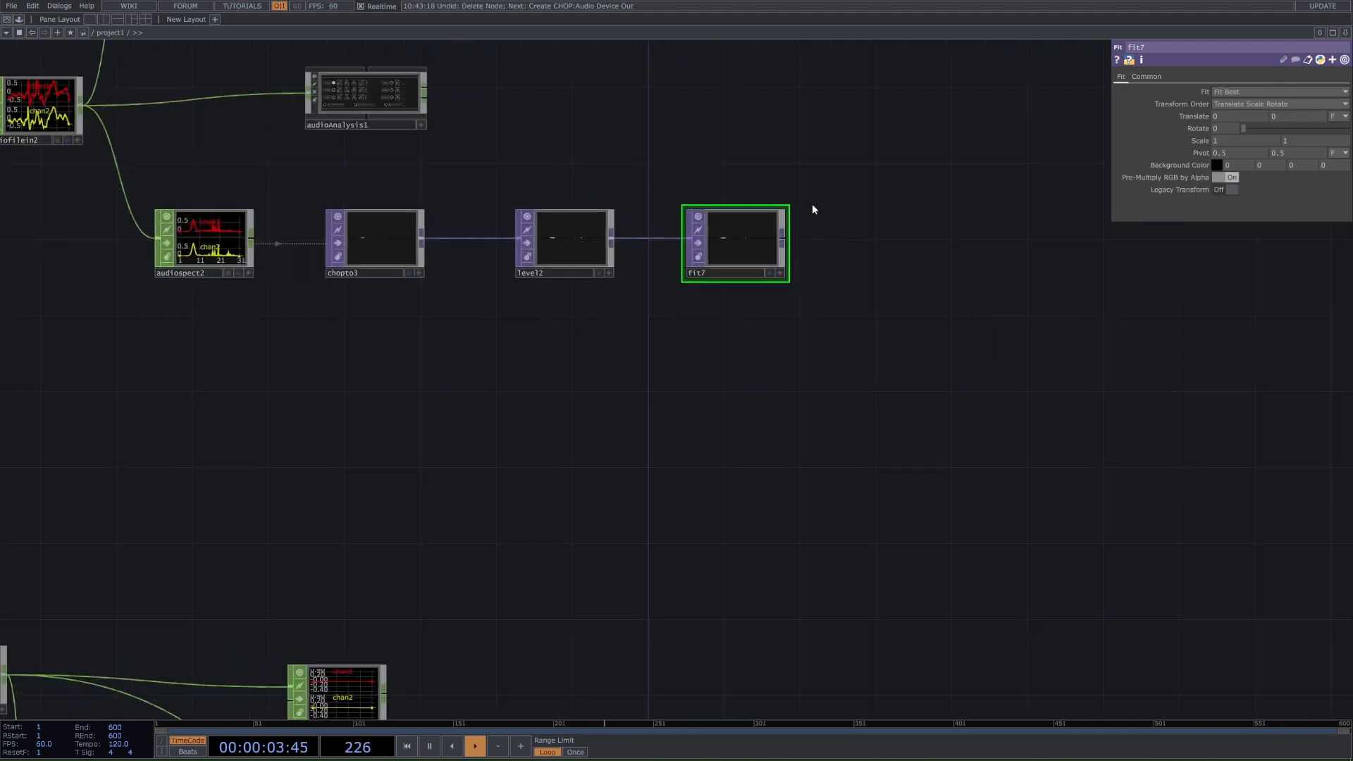
right_click(786, 238)
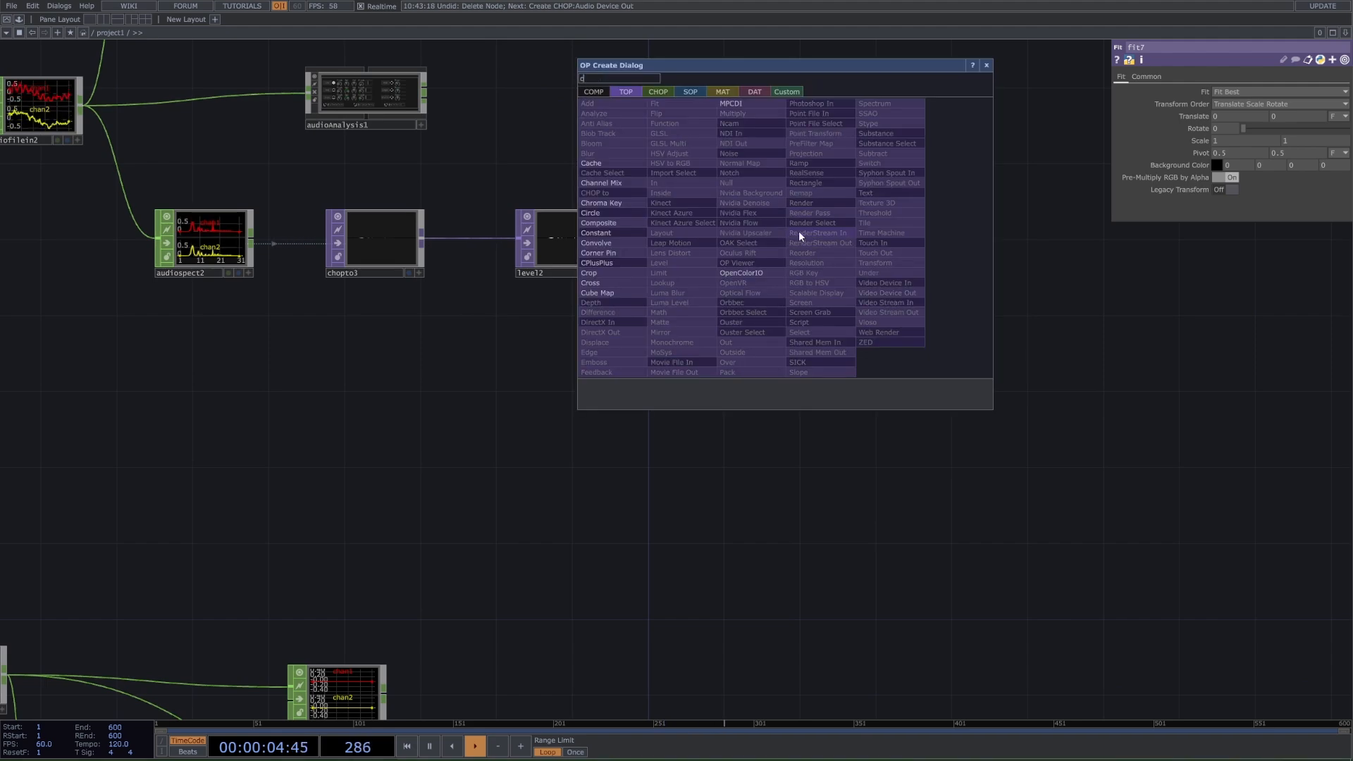
click(607, 269)
click(986, 247)
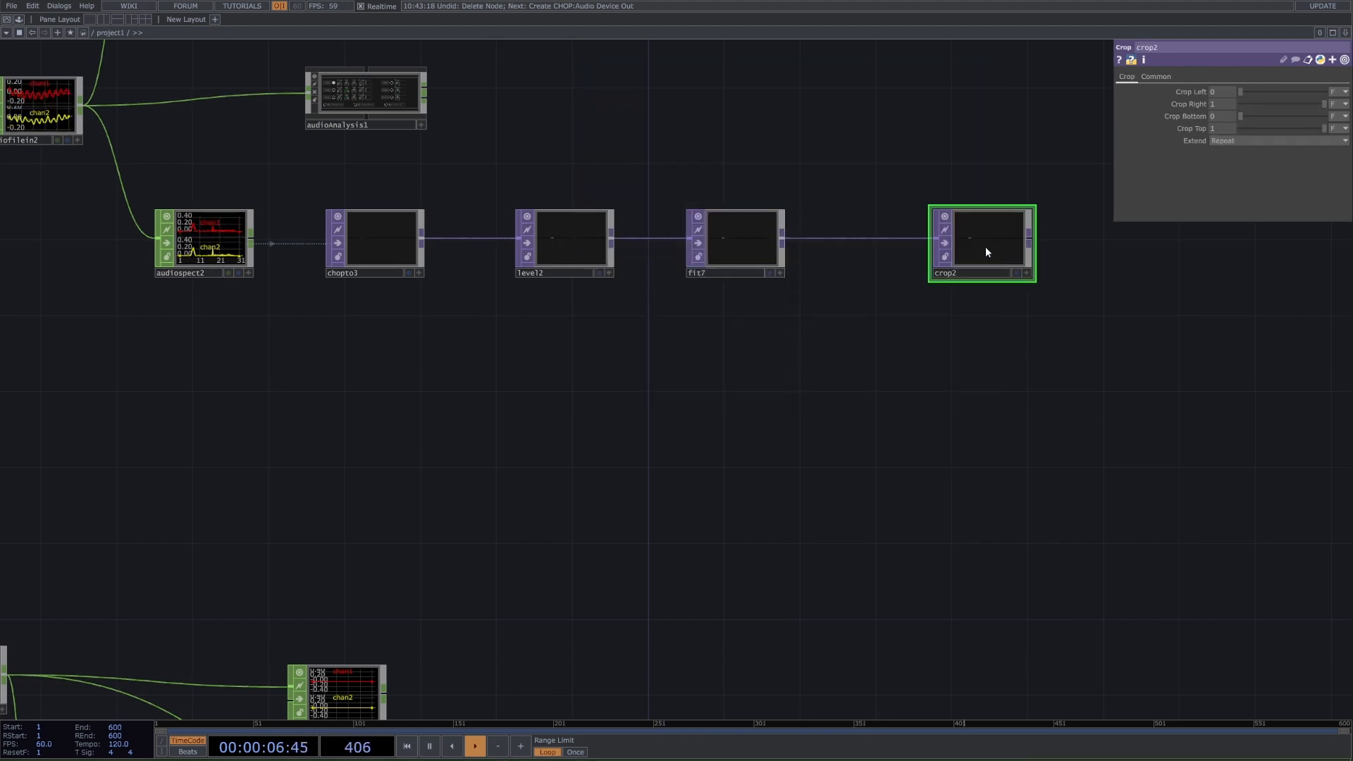
click(239, 274)
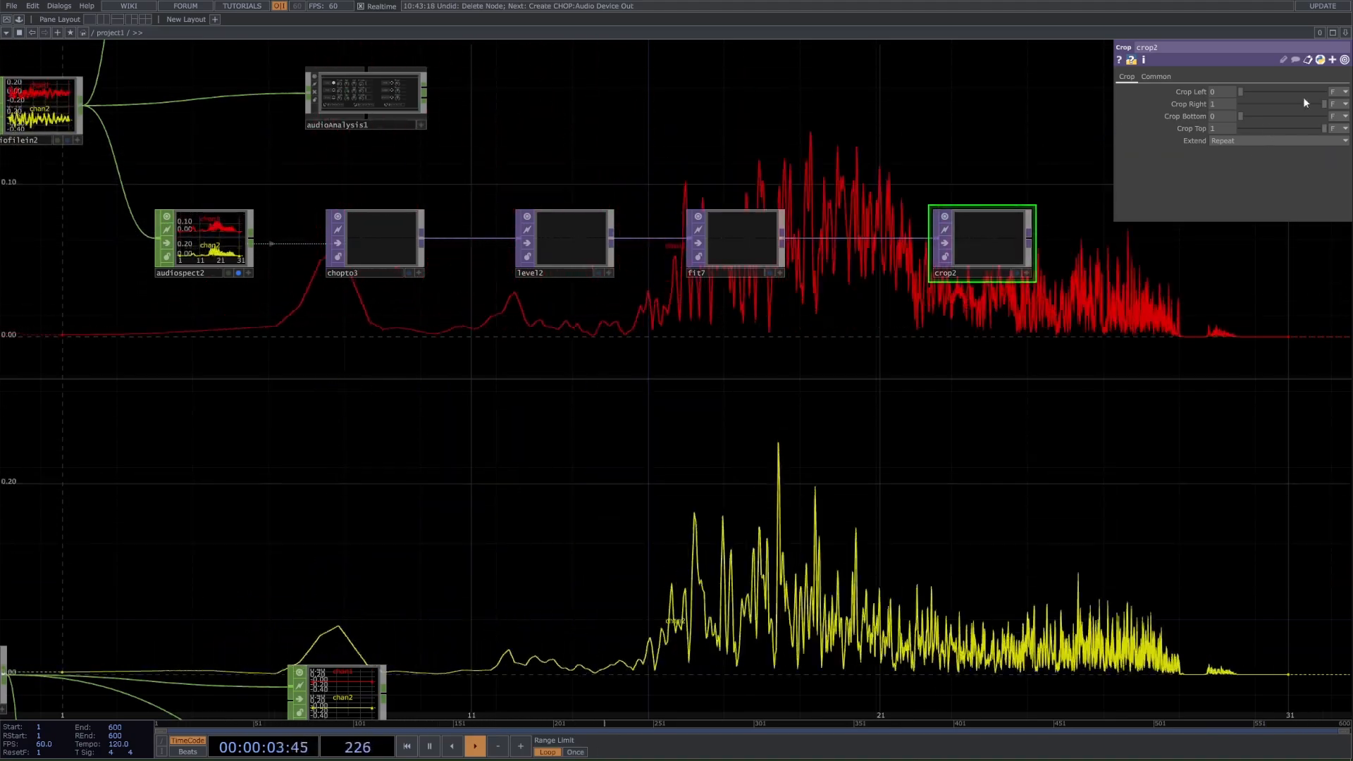
Display the new Crop TOP in the background instead of the spectrum graph, and set Crop Right to 0.748 and Crop Left to 0.126
click(238, 273)
click(1016, 273)
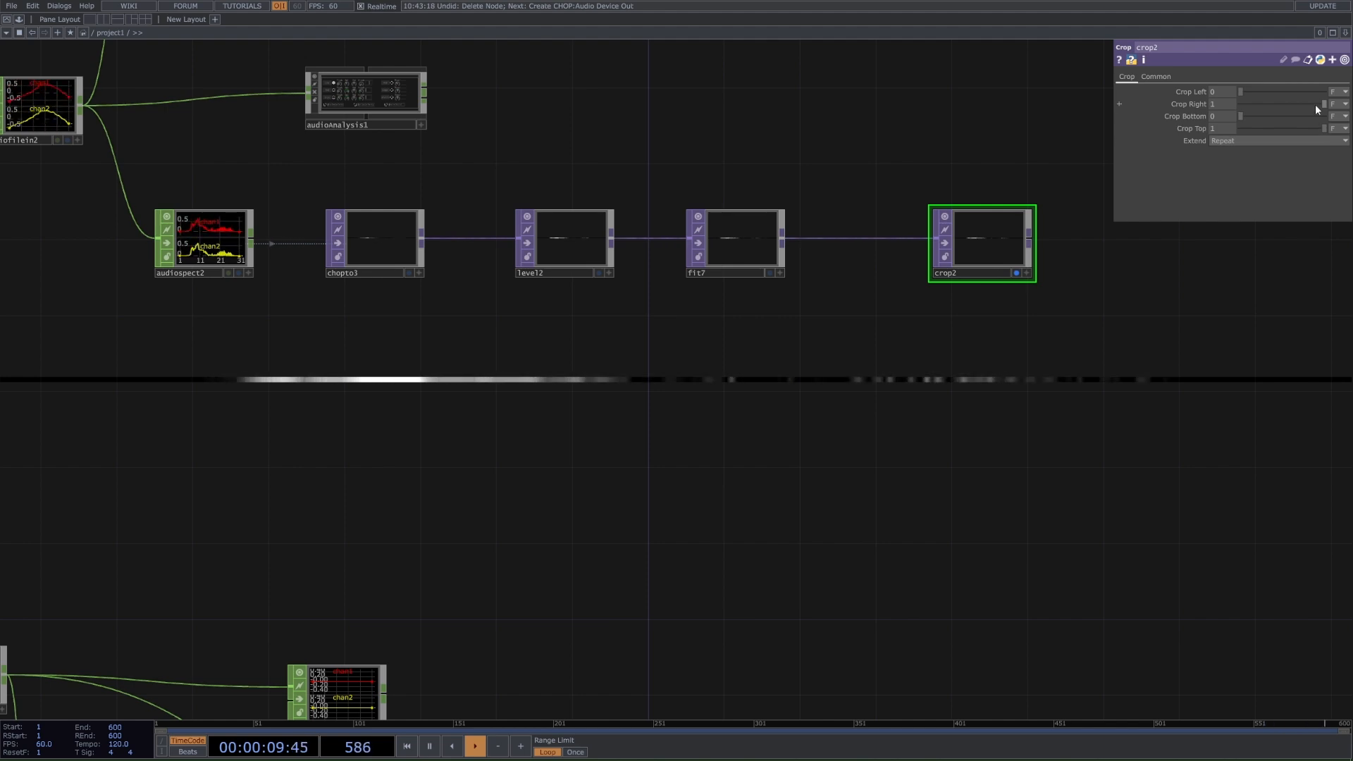
drag(1321, 107, 1317, 107)
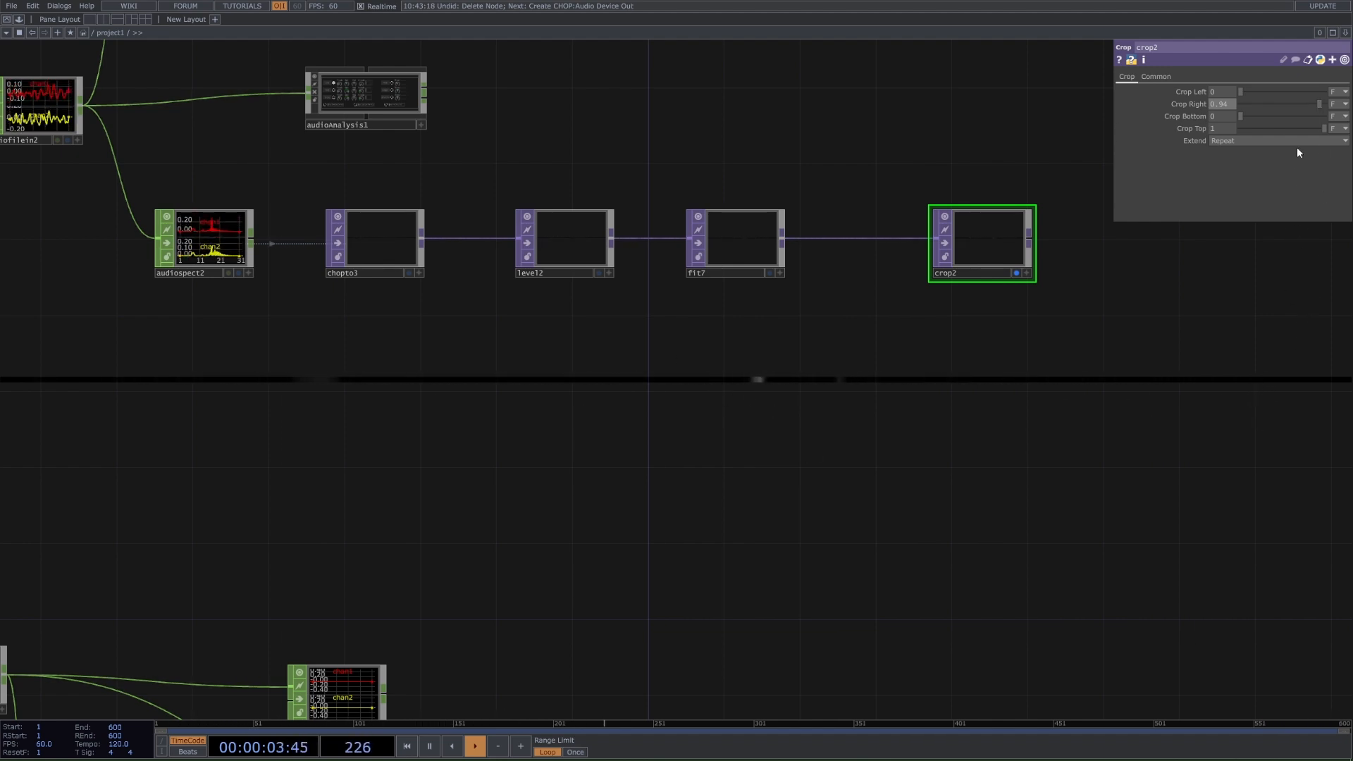
drag(1321, 104, 1305, 104)
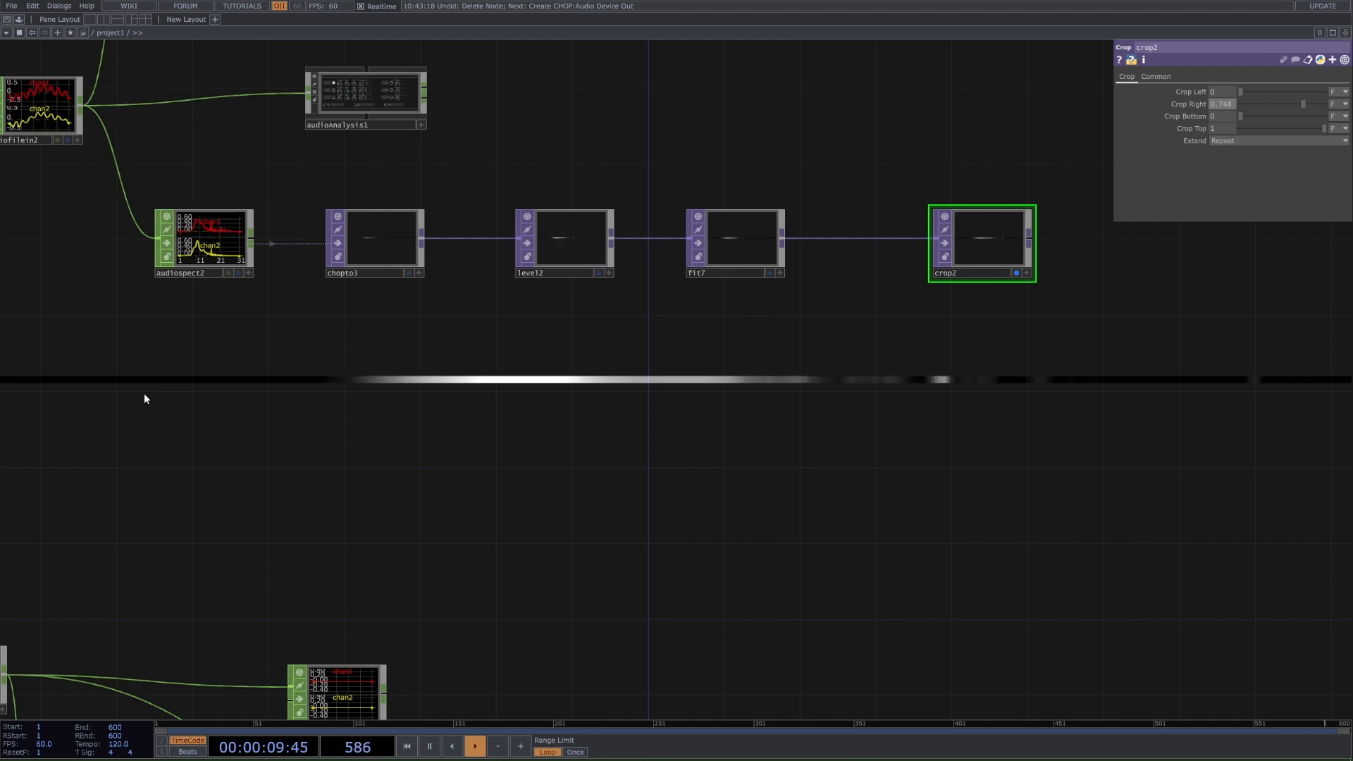
drag(1241, 92, 1252, 92)
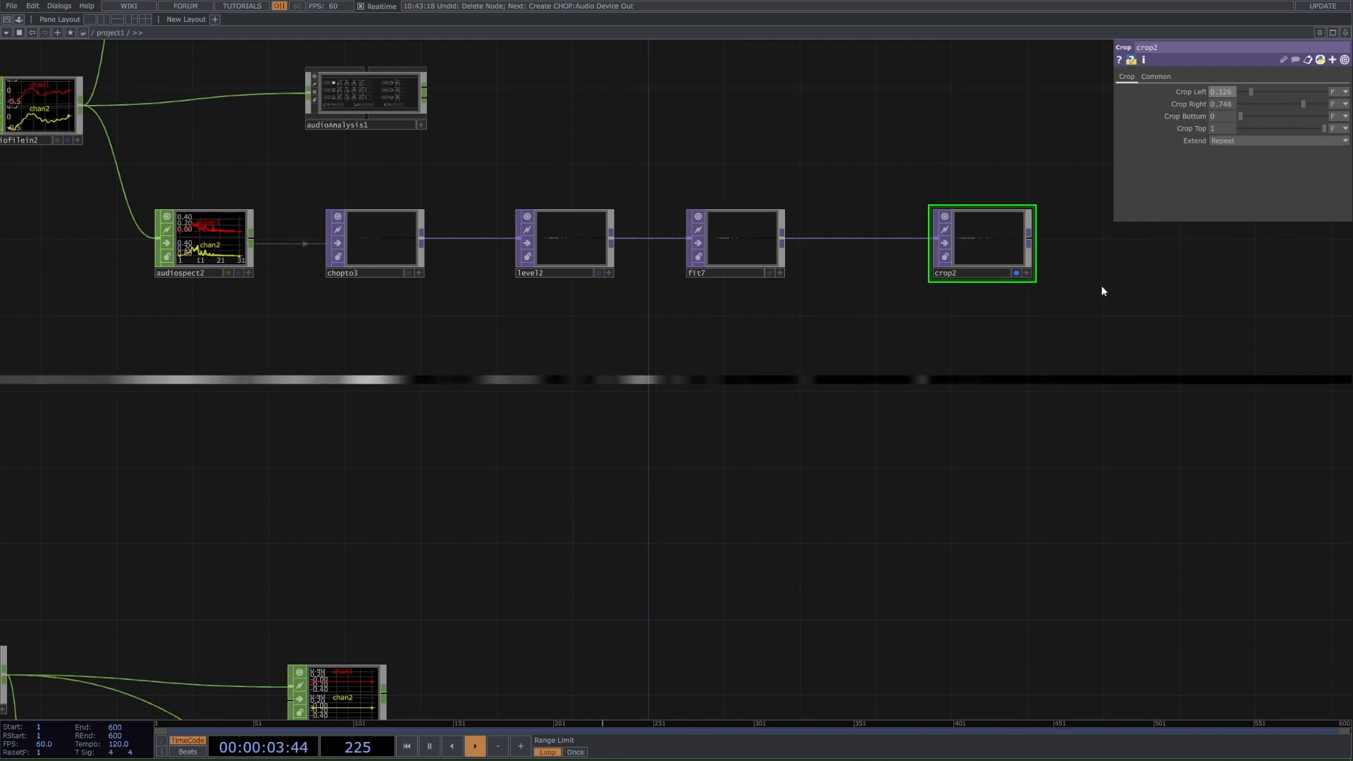
Add a Flip TOP after the new Crop TOP, connected to its output
scroll(1080, 294, down, 5)
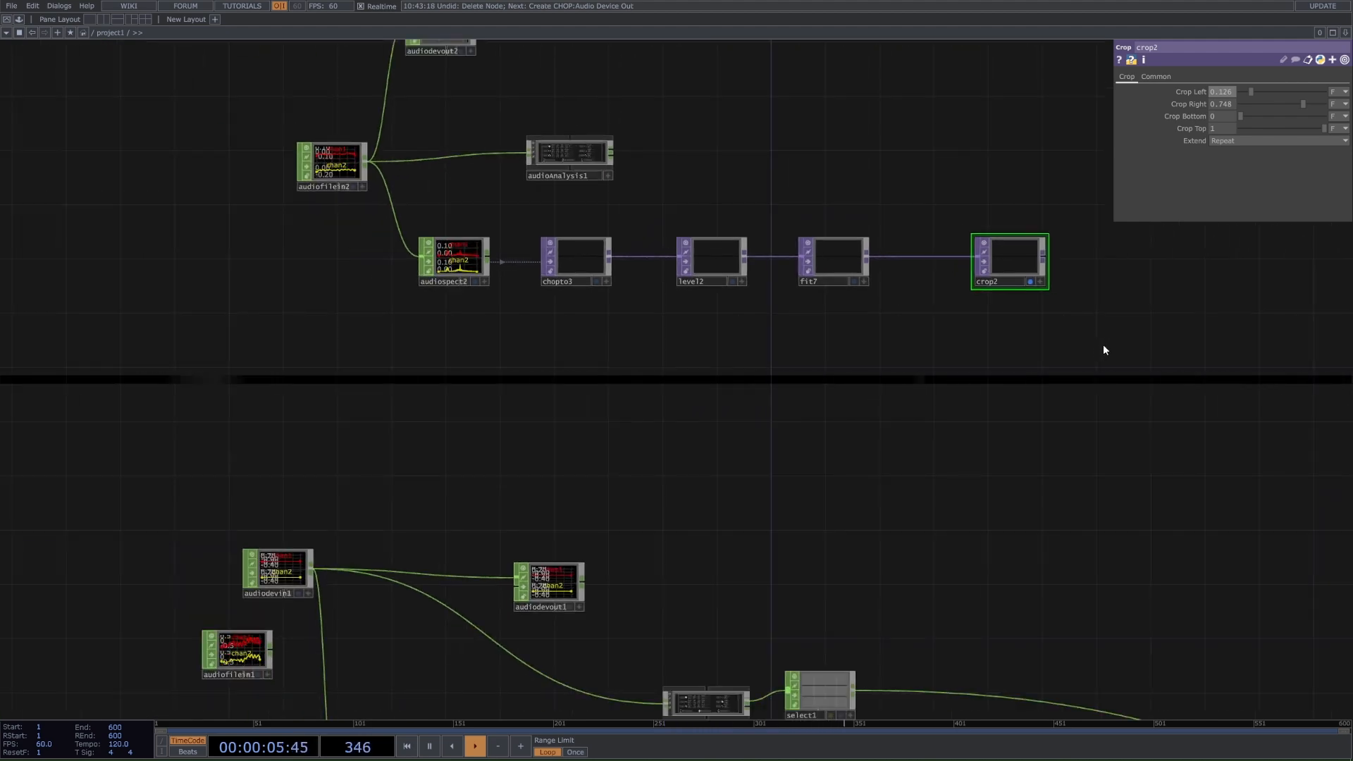
scroll(987, 336, down, 3)
scroll(884, 306, up, 6)
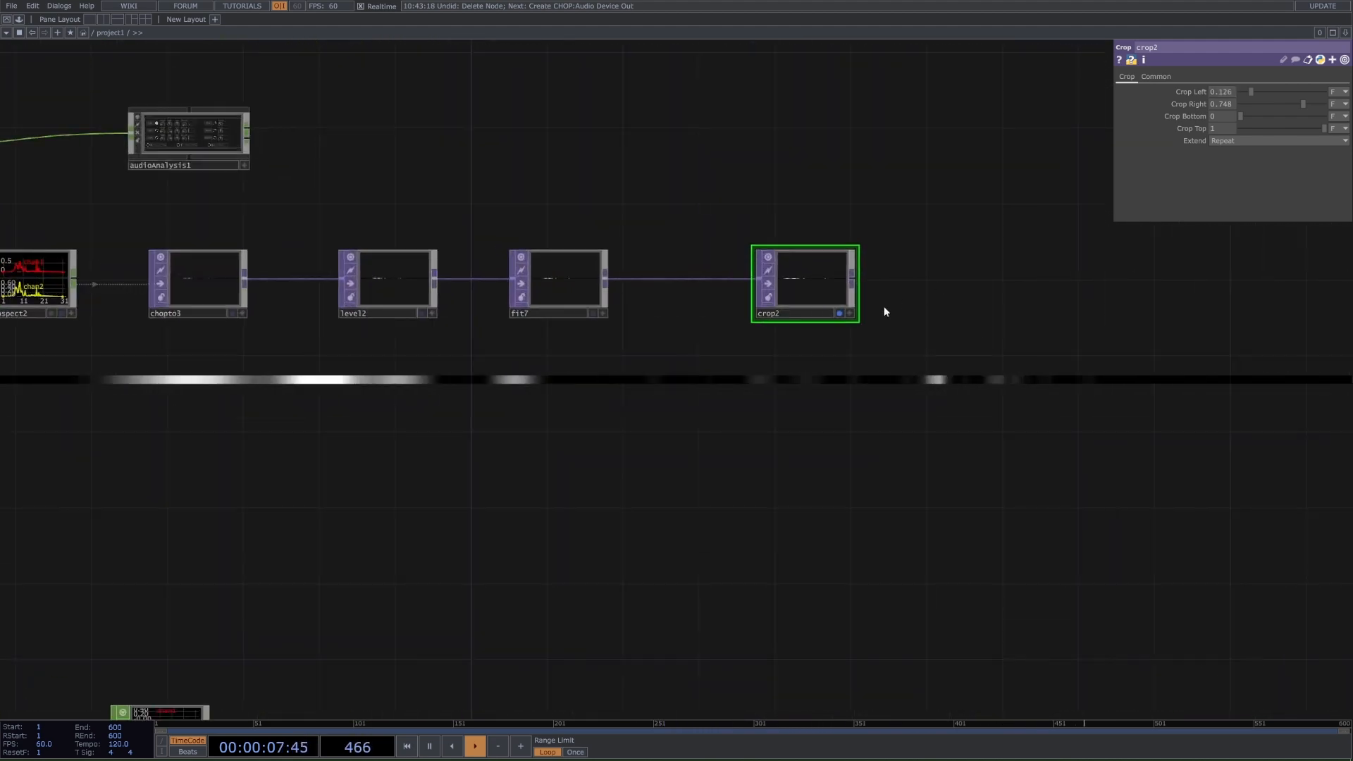
right_click(855, 279)
text(fli)
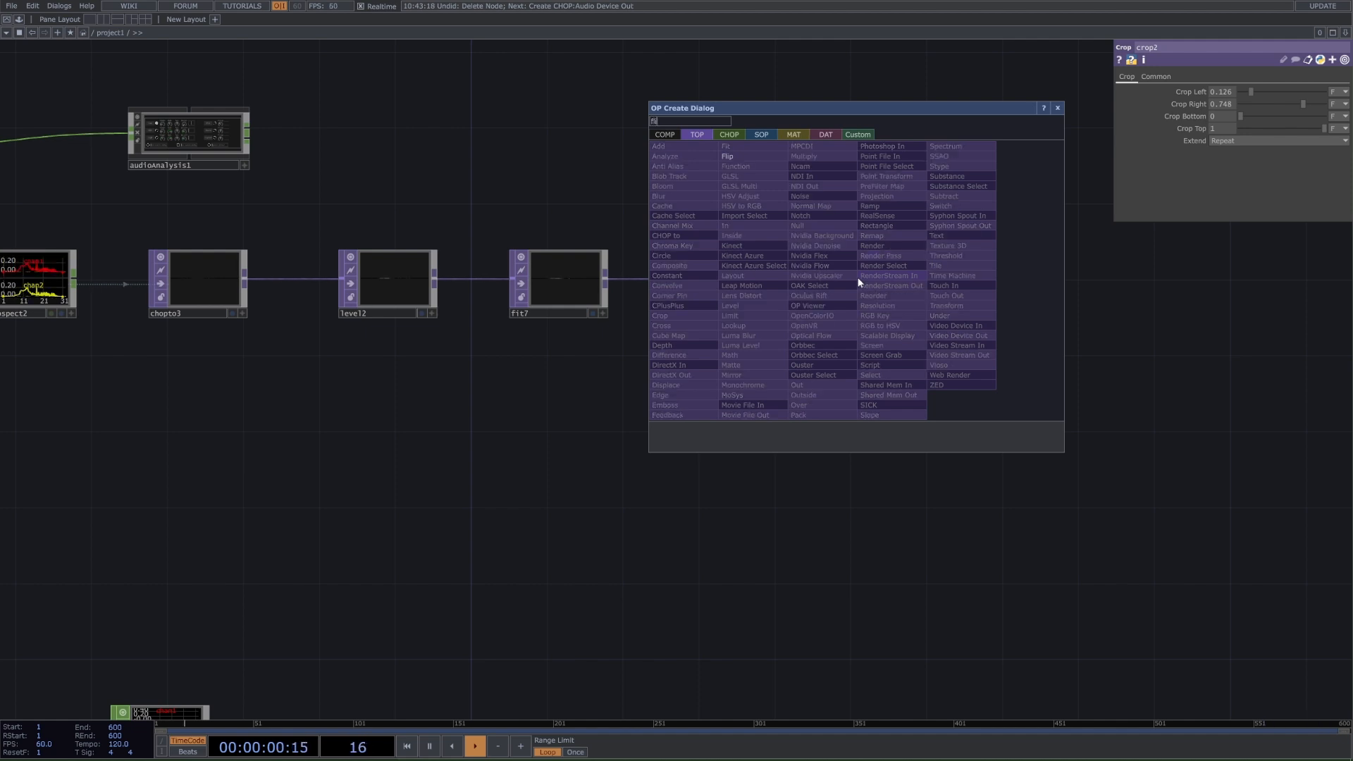
click(728, 157)
click(961, 272)
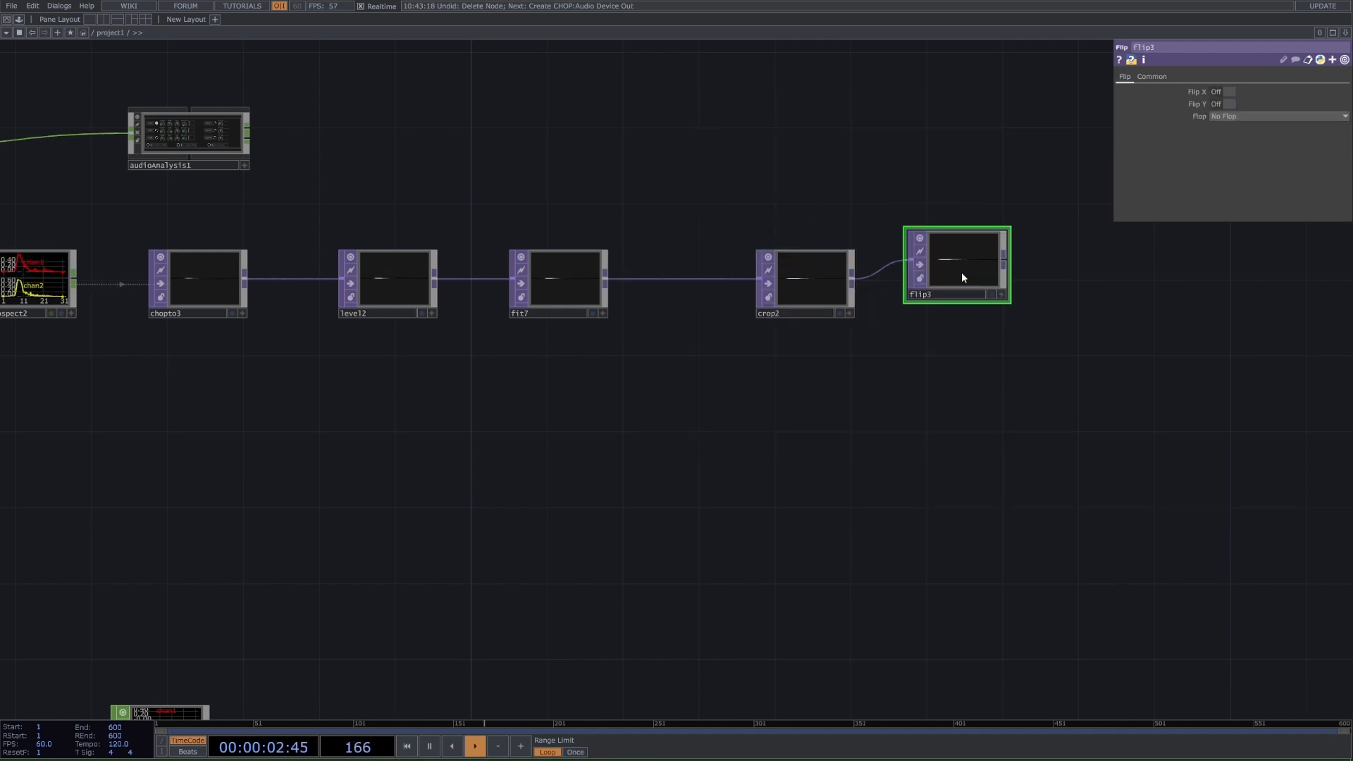
Compare the Bottom Left and Top Left options for the new Flip TOP's Flop, and keep Bottom Left
click(1232, 117)
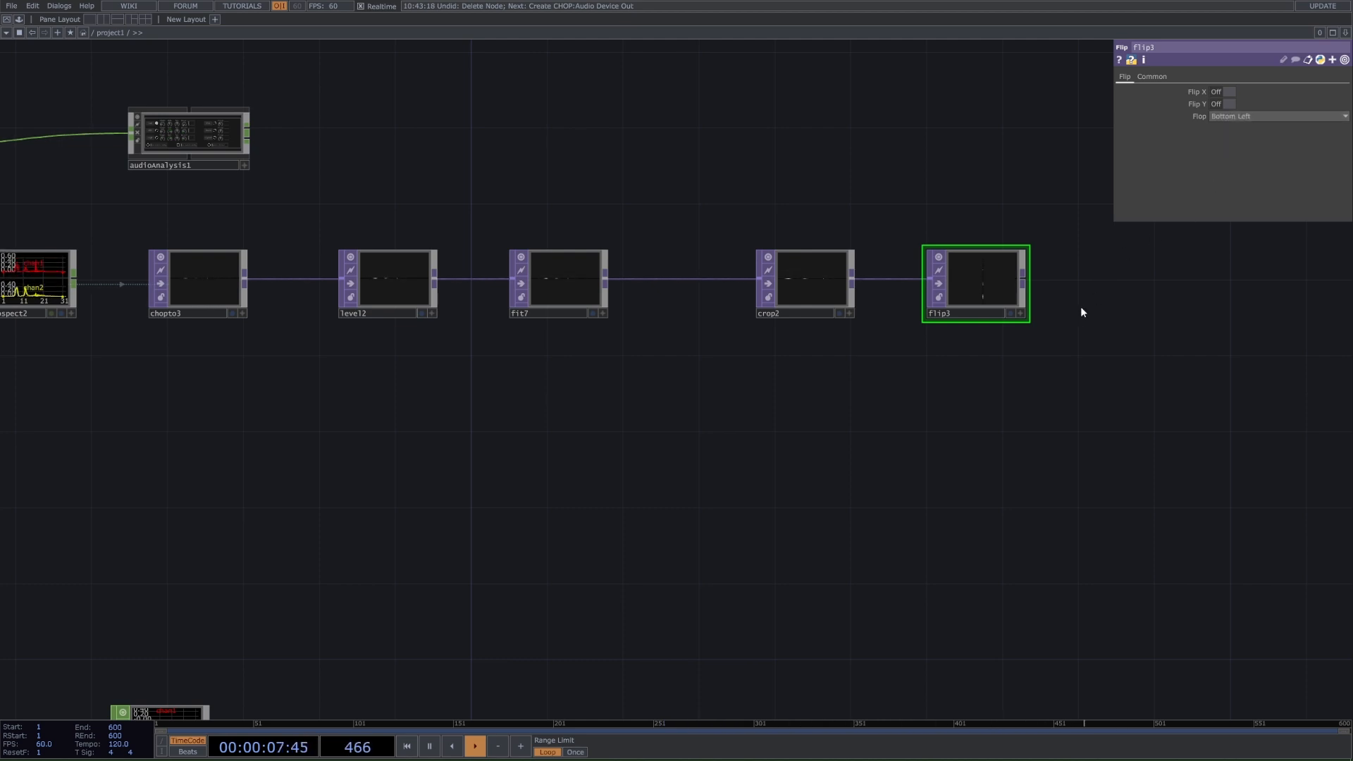
click(1259, 116)
click(1235, 154)
scroll(994, 286, up, 5)
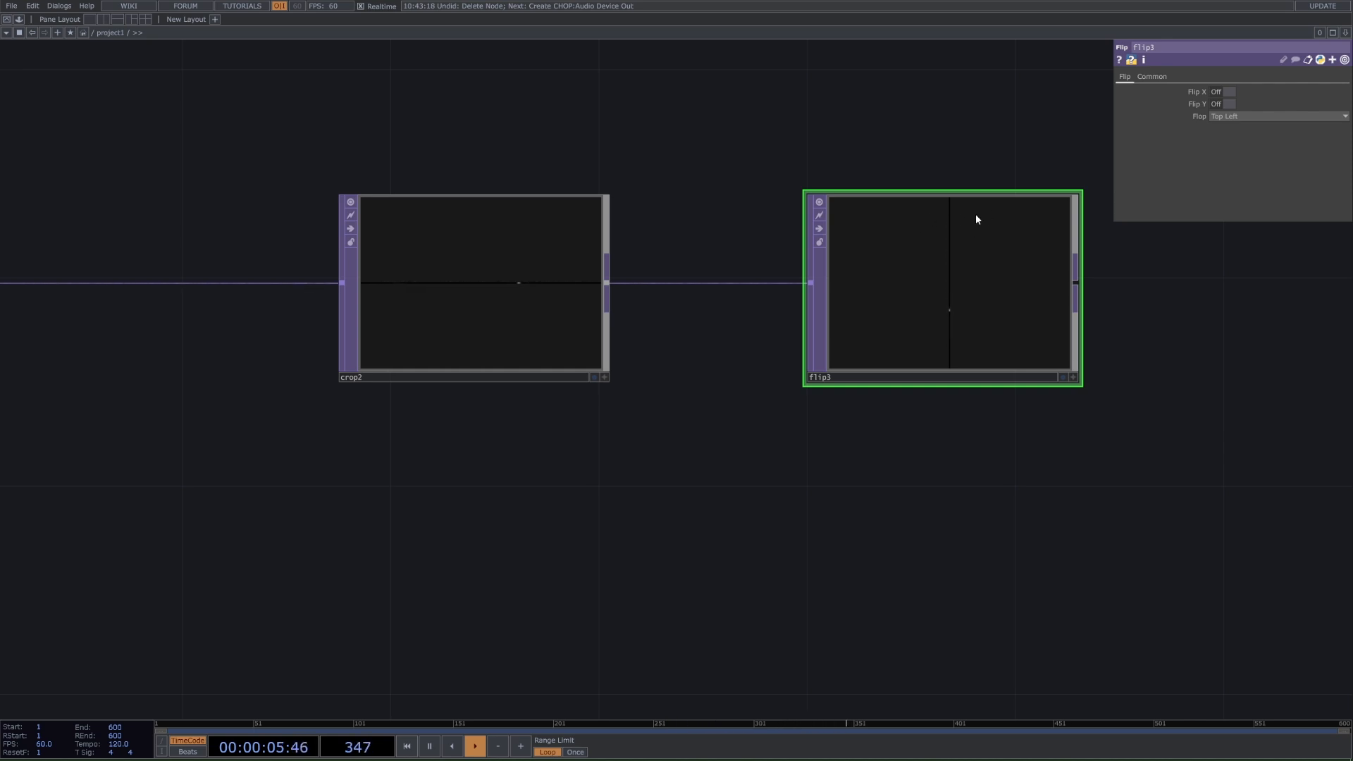
click(1266, 117)
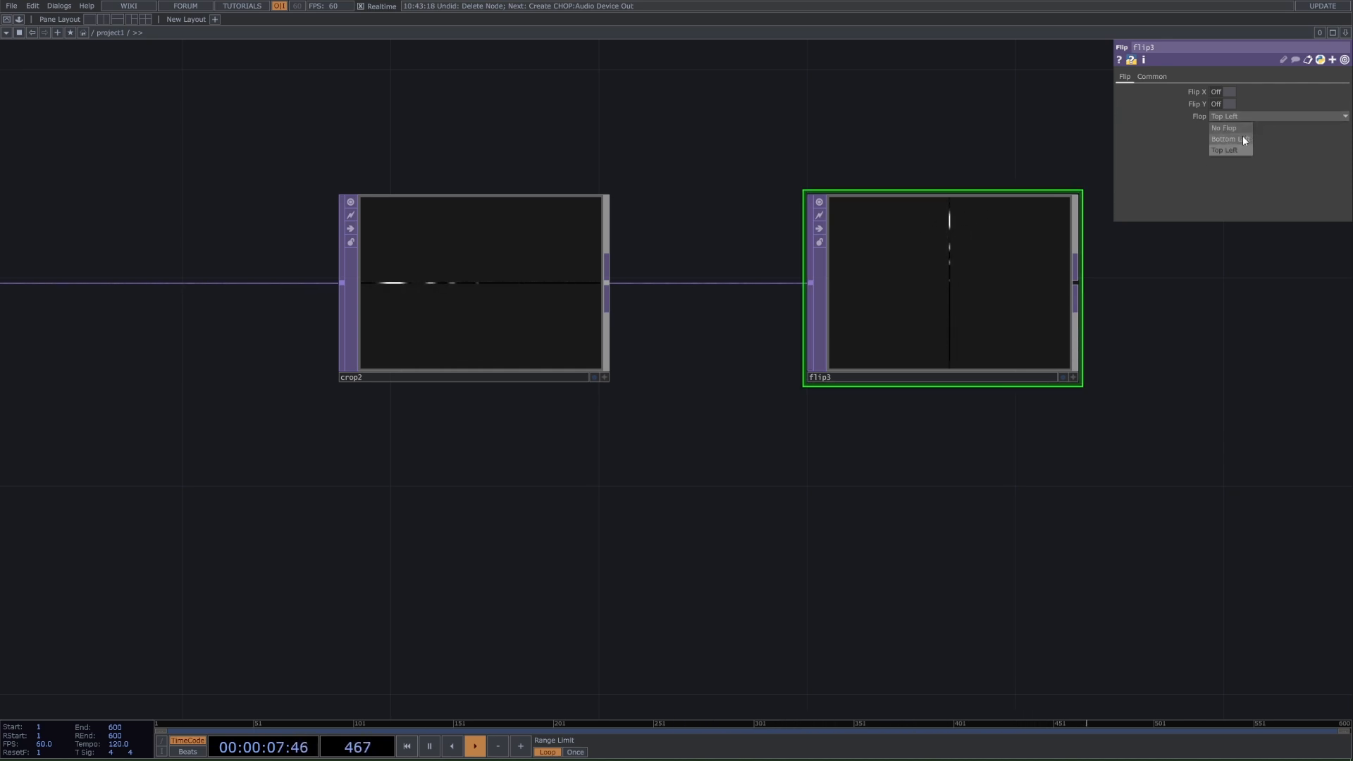
click(1242, 139)
Add a Fit TOP after the new Flip TOP, connected to its output
scroll(972, 339, down, 5)
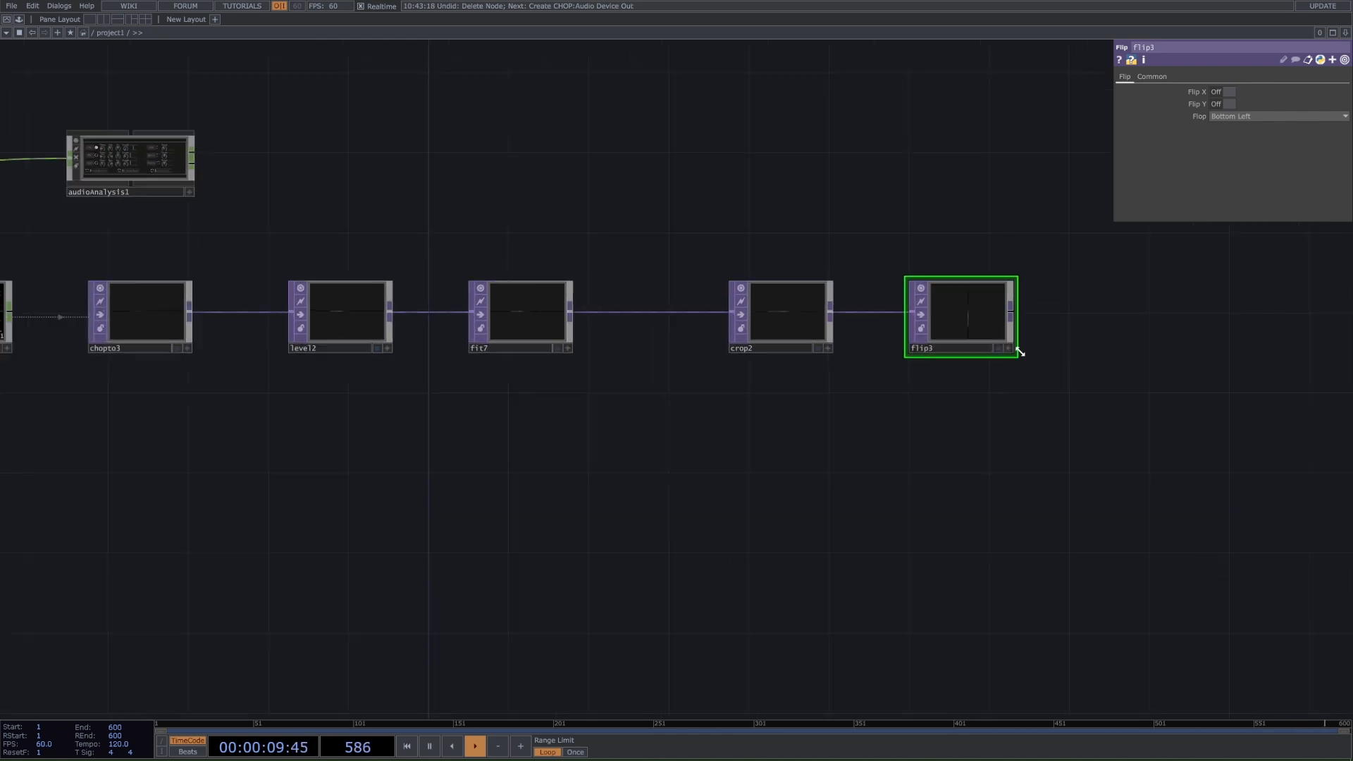
scroll(1020, 351, down, 1)
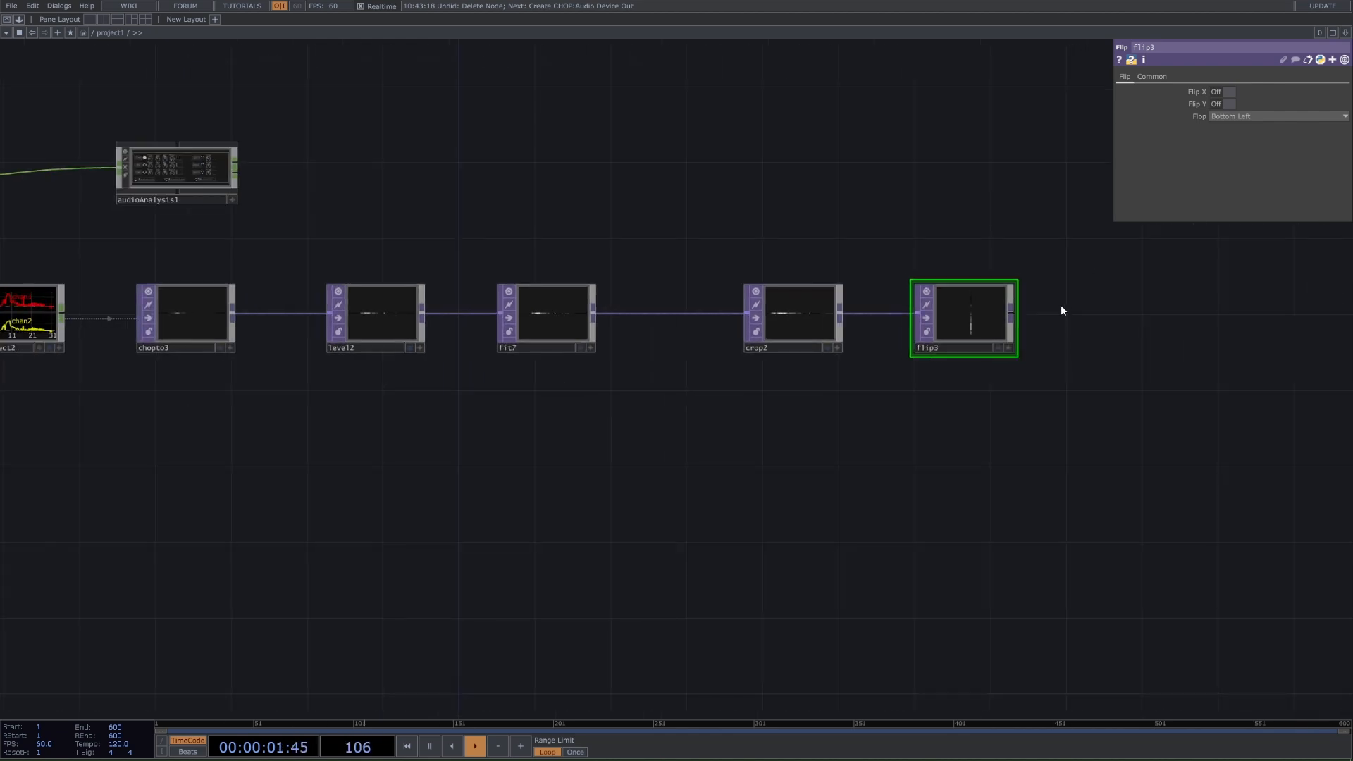
scroll(1132, 342, down, 5)
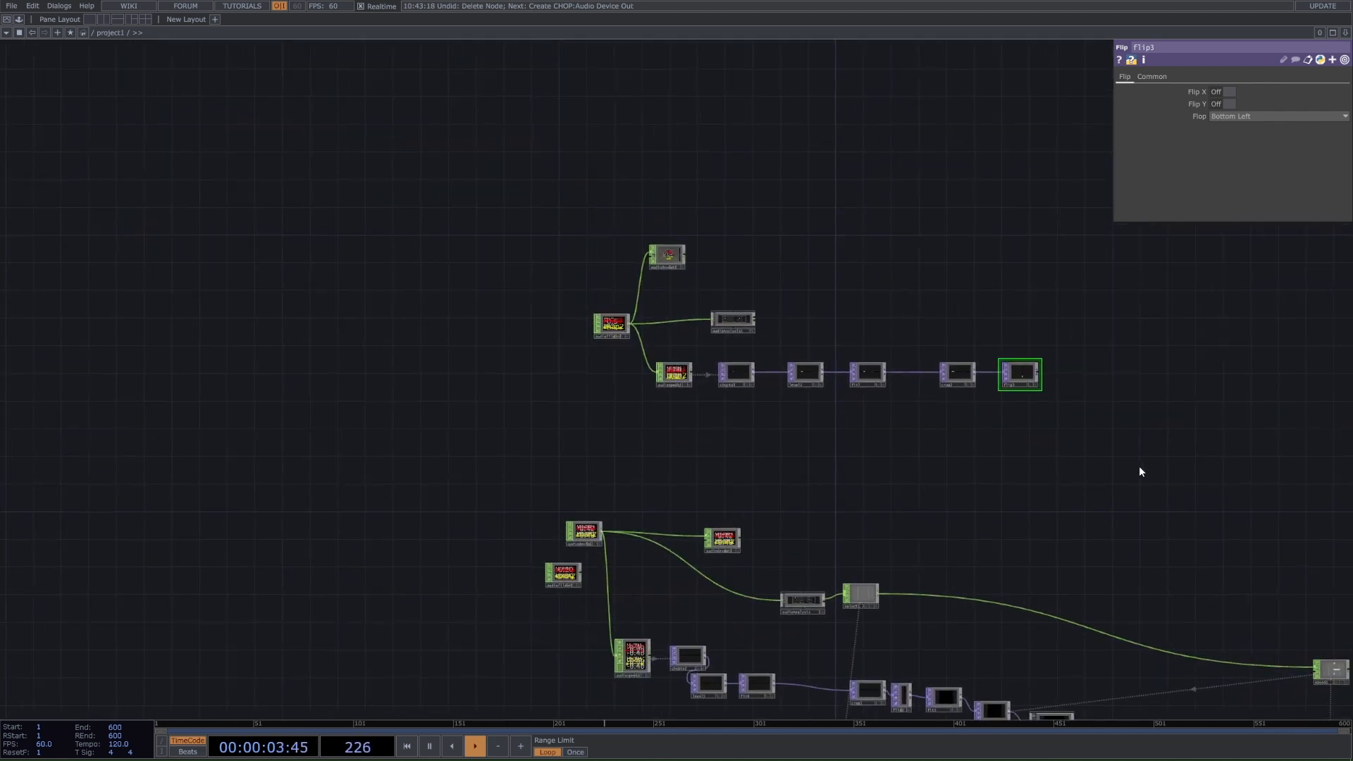
drag(1164, 432, 1103, 485)
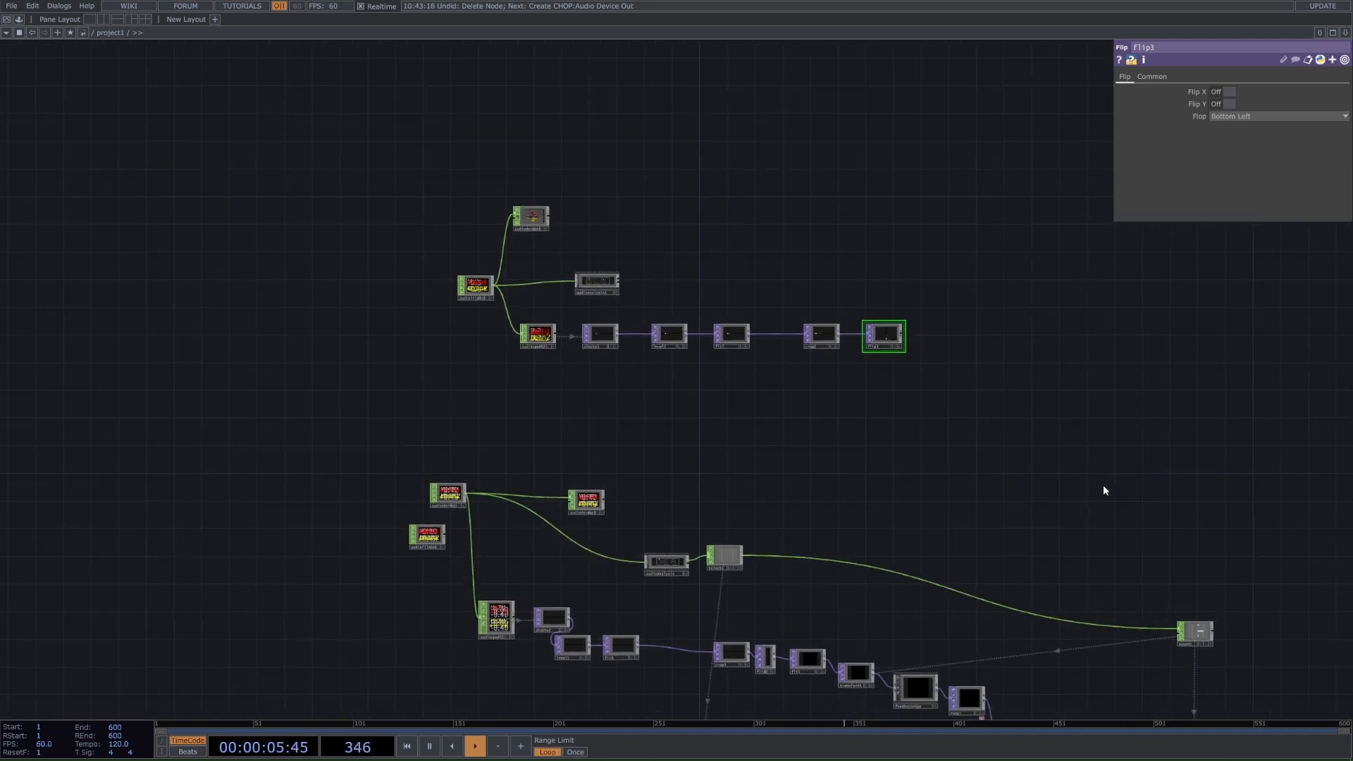
scroll(948, 477, up, 3)
drag(955, 437, 928, 359)
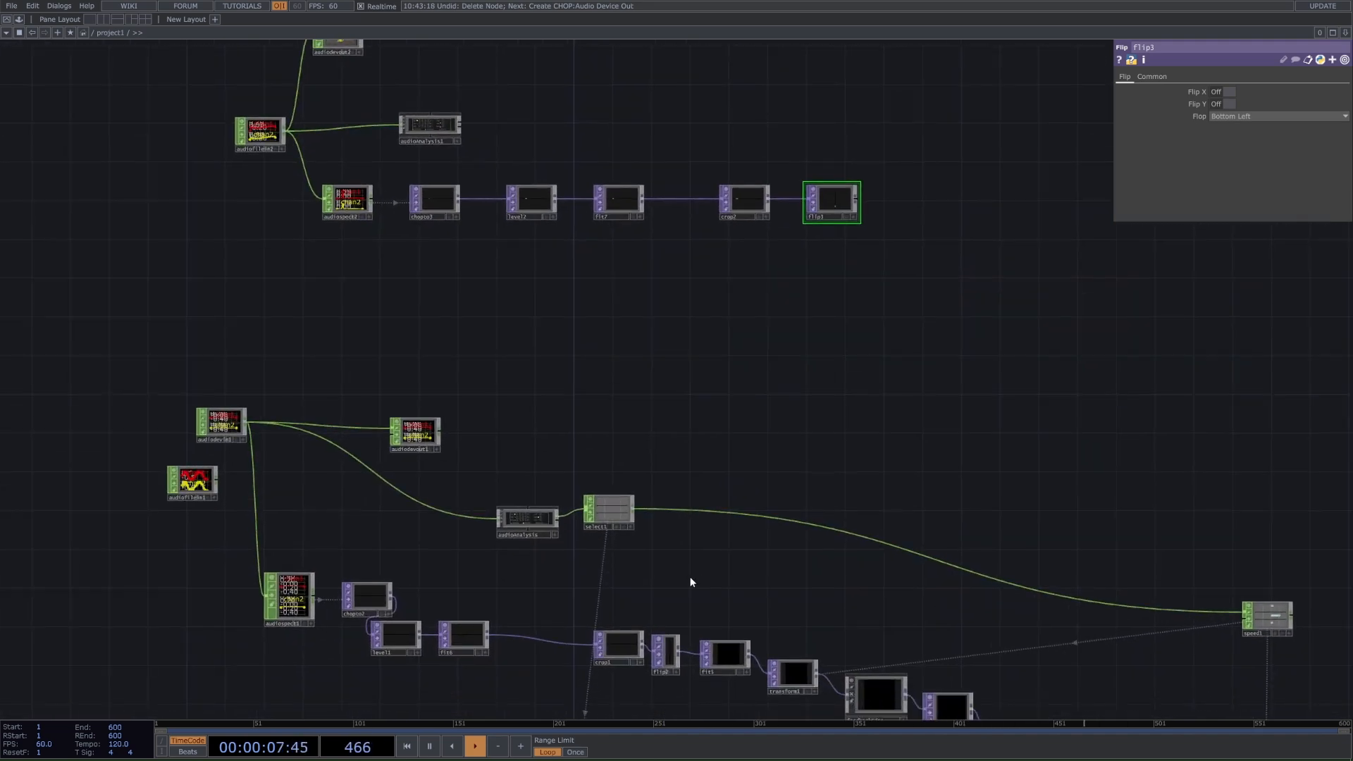
drag(823, 565, 783, 532)
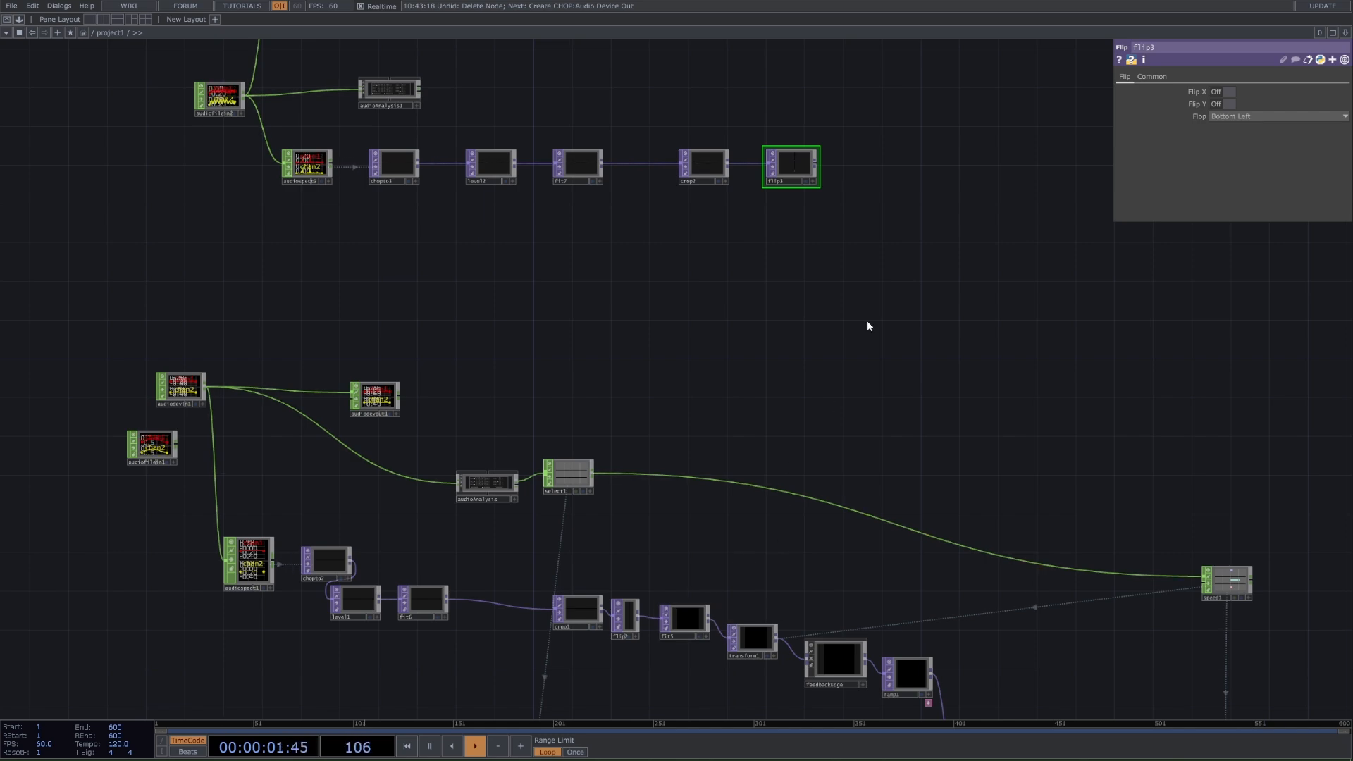
scroll(834, 163, up, 5)
key(Tab)
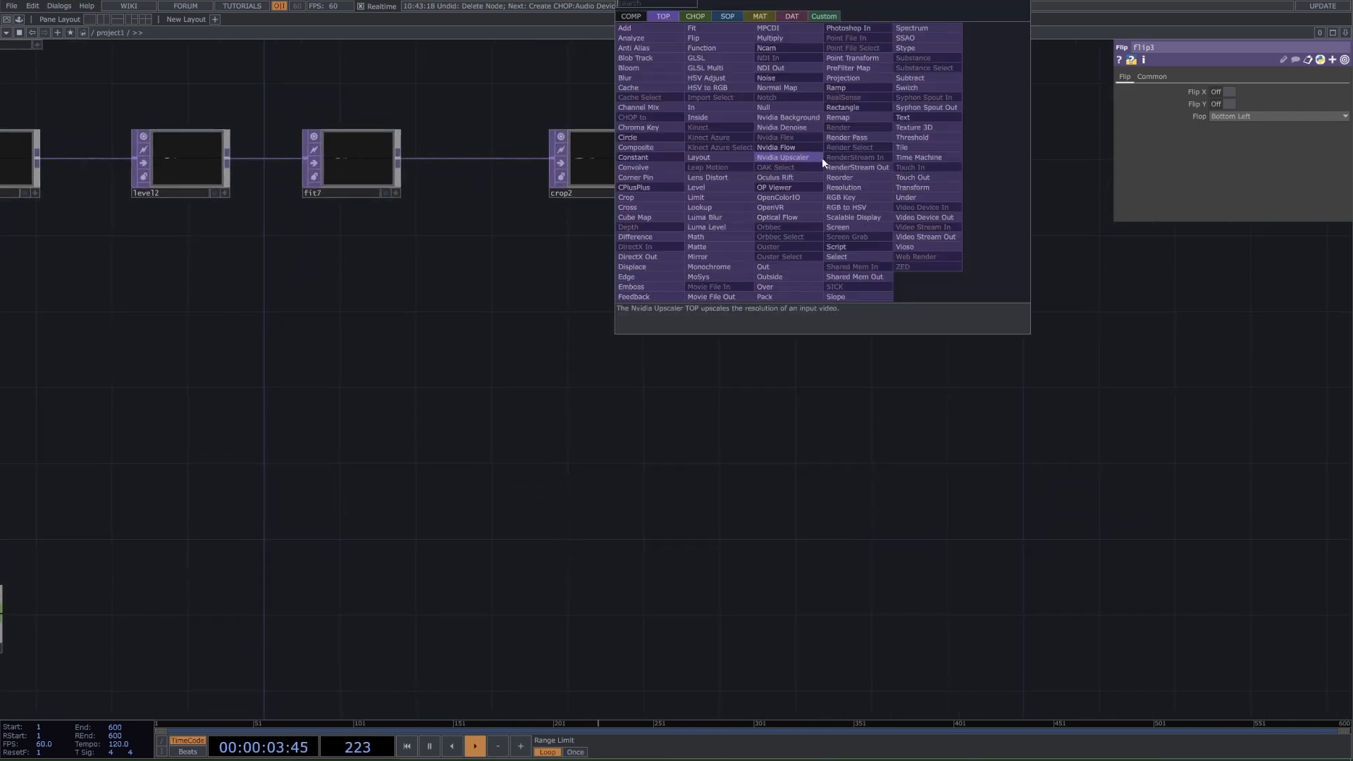
text(fit)
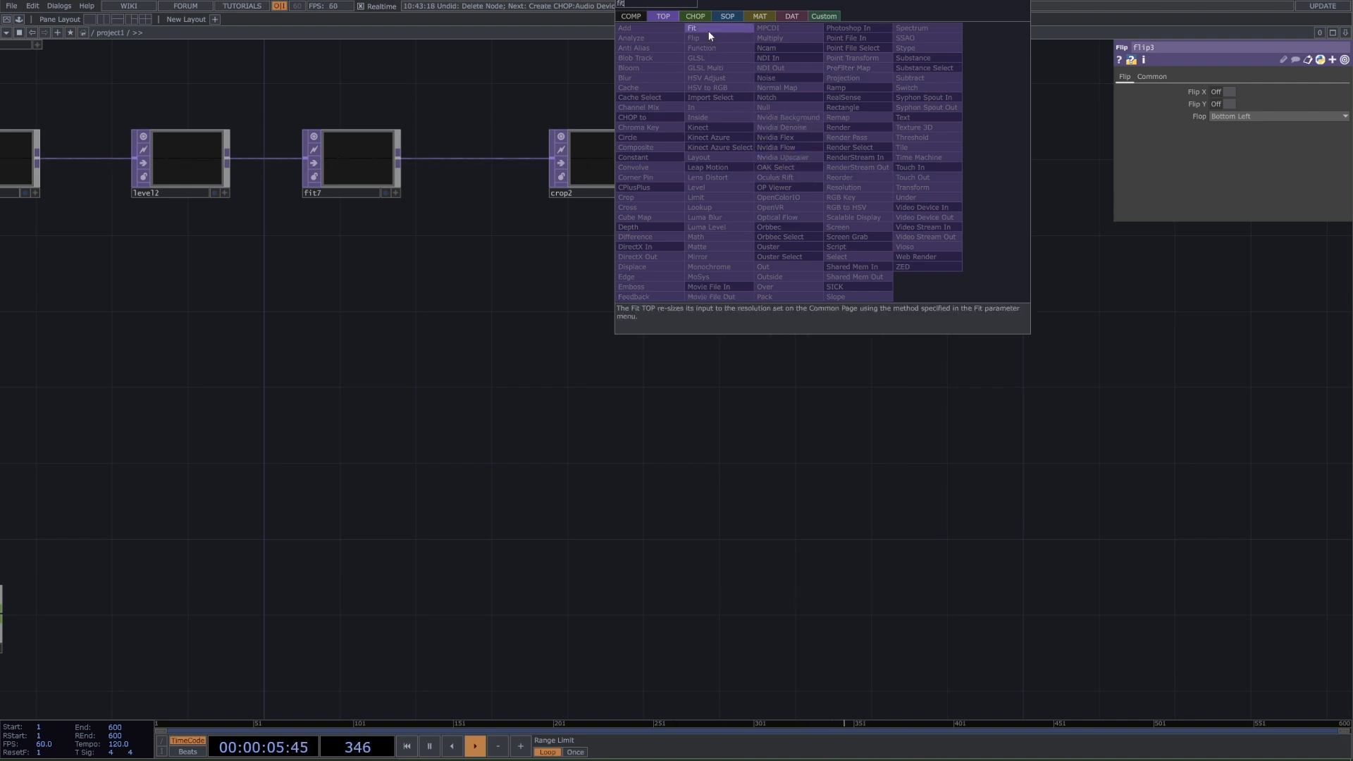
click(708, 31)
click(979, 140)
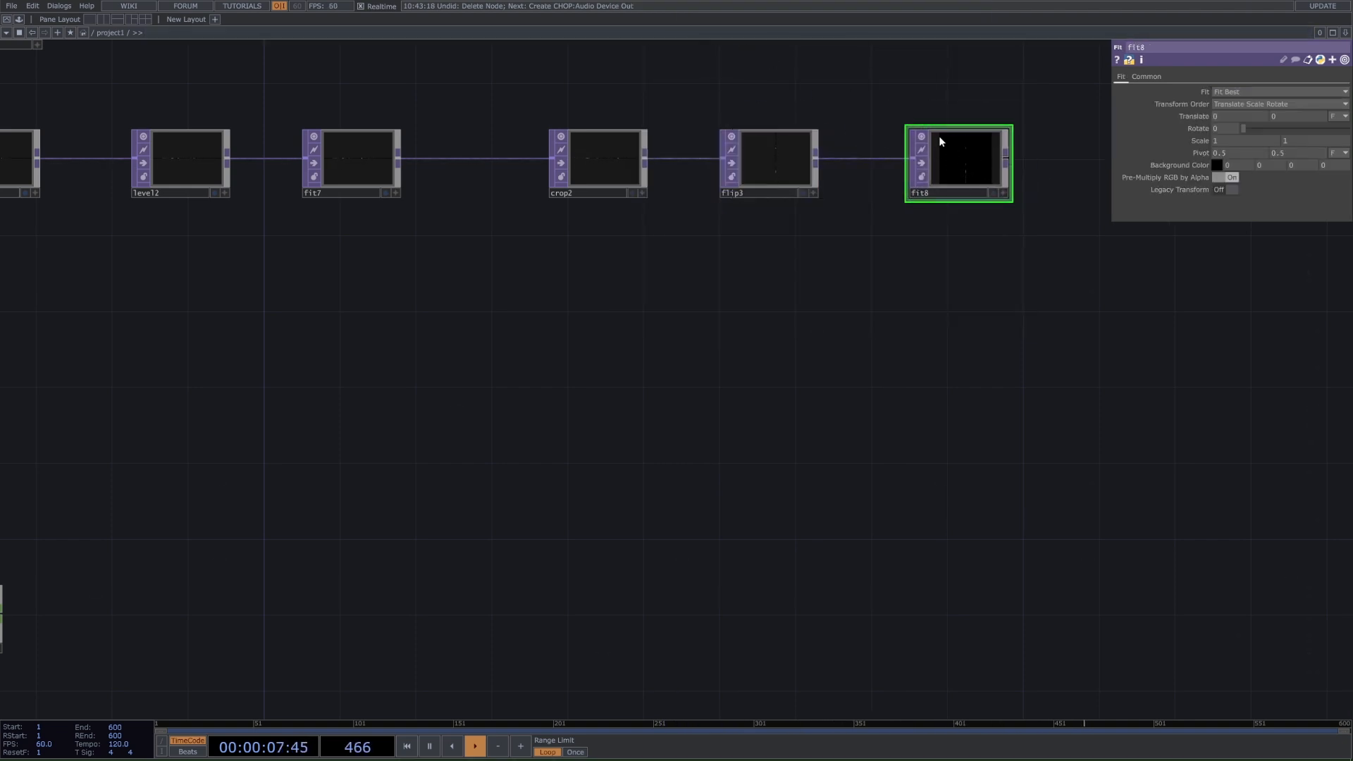
Check the existing fit5 node's resolution and set the newest Fit TOP to a custom 256 x 256 resolution
scroll(941, 142, up, 3)
scroll(1003, 172, down, 8)
scroll(761, 634, up, 6)
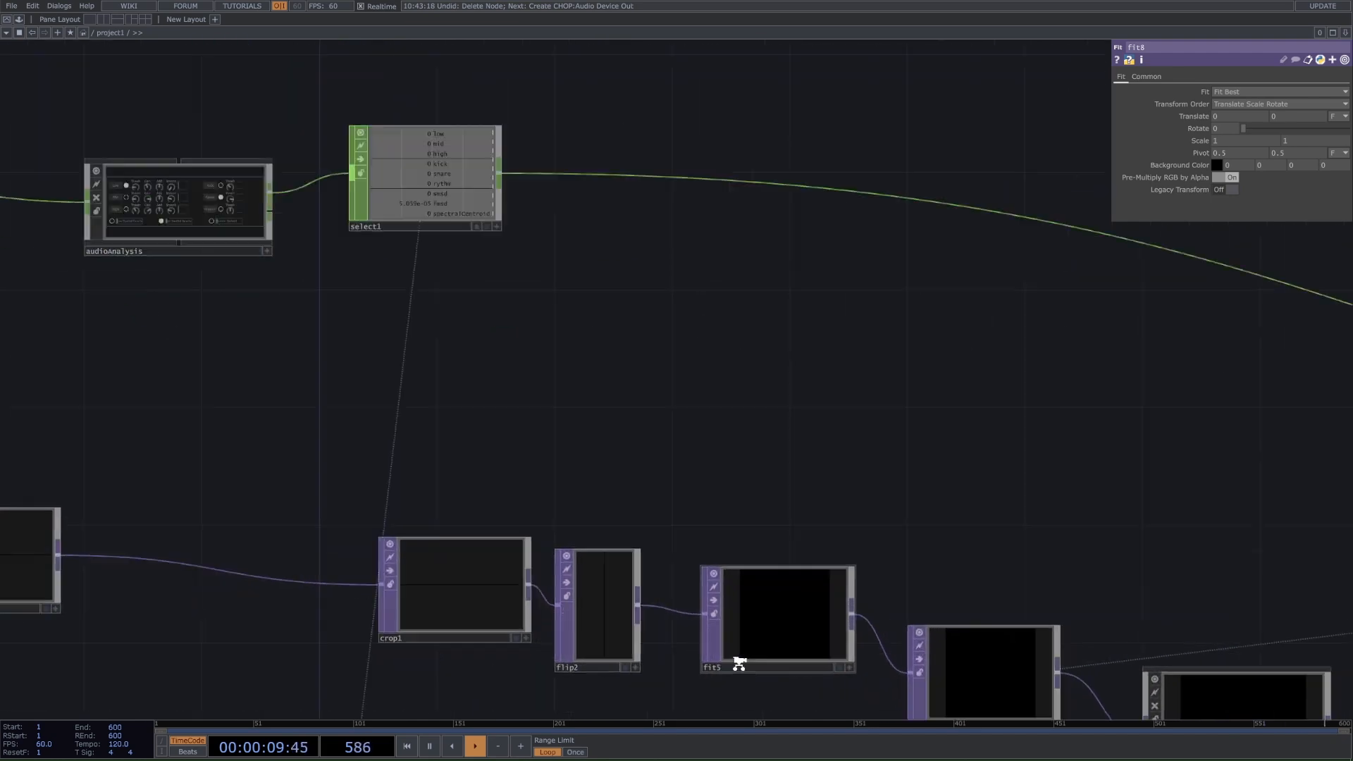
click(766, 659)
scroll(878, 608, down, 10)
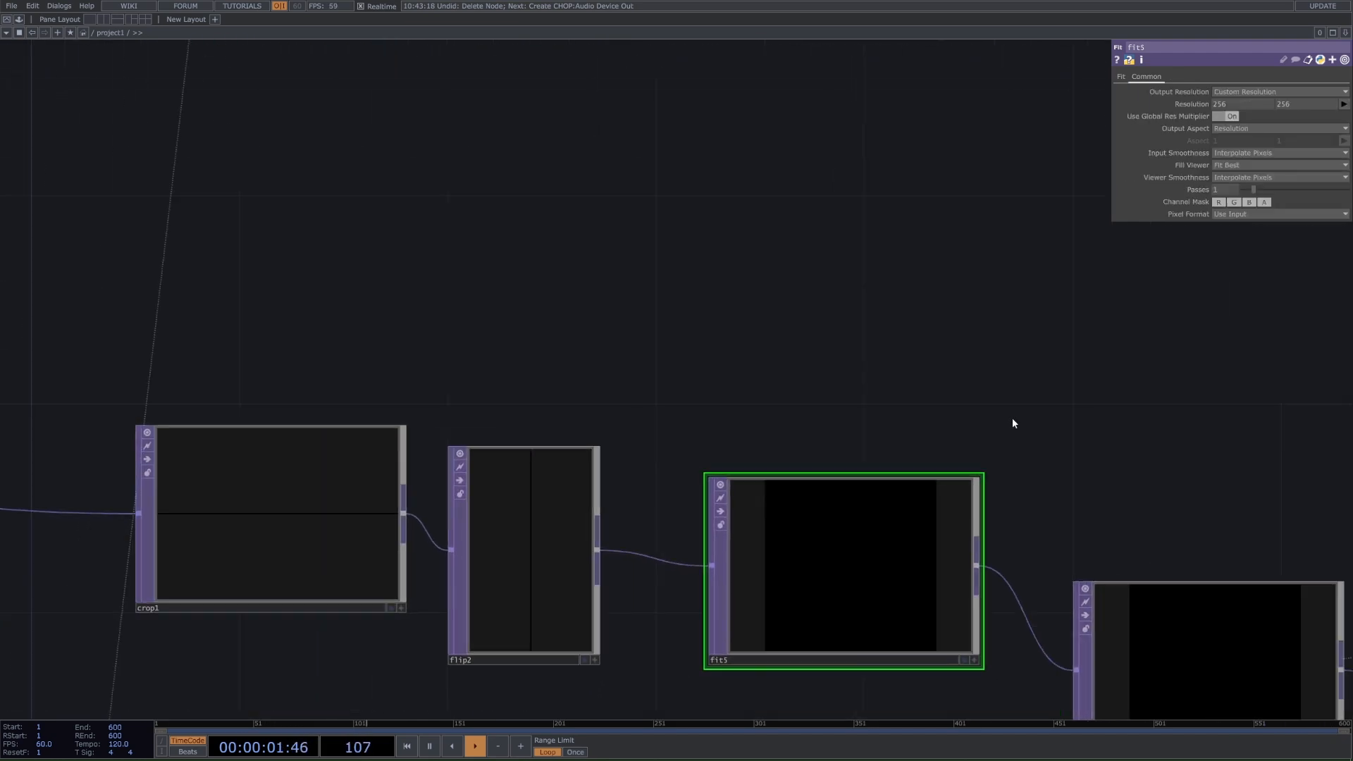
click(1068, 74)
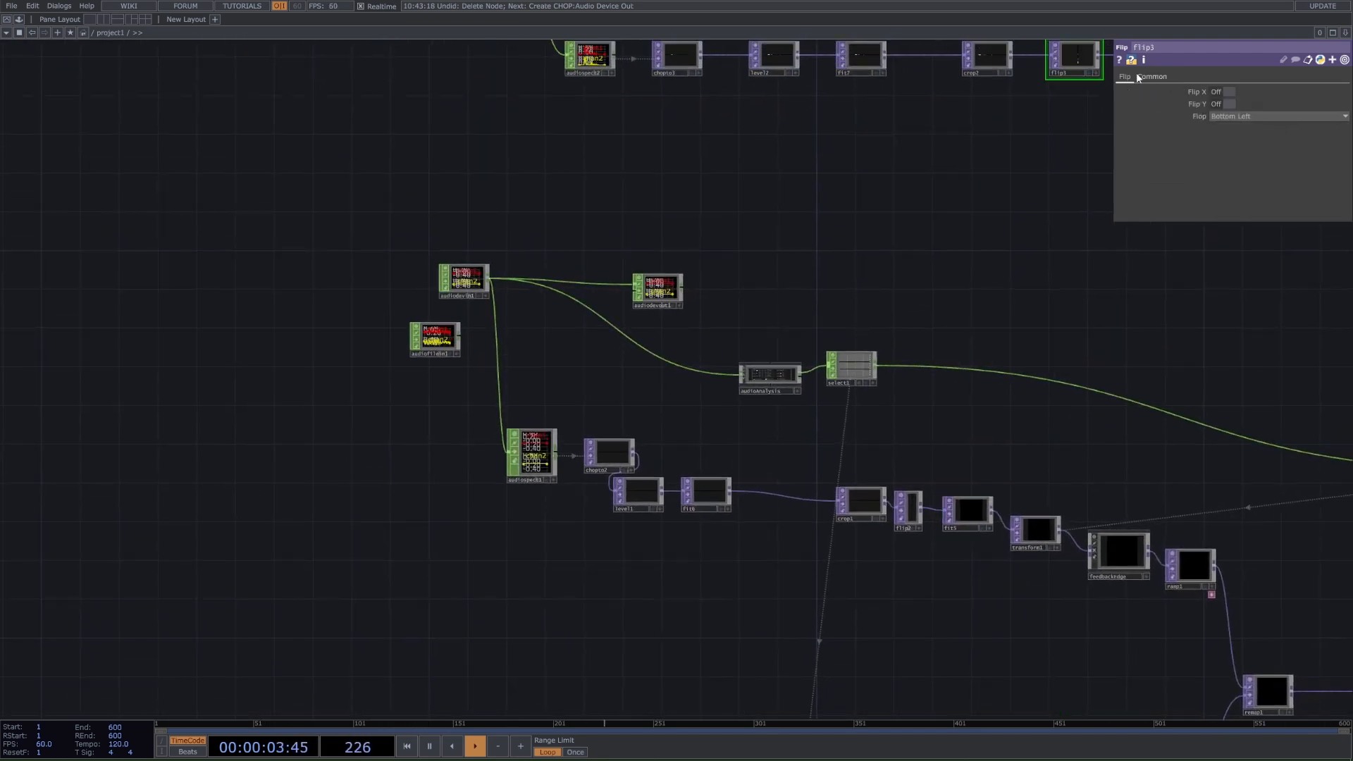
drag(1137, 78, 1018, 147)
click(968, 149)
click(1167, 76)
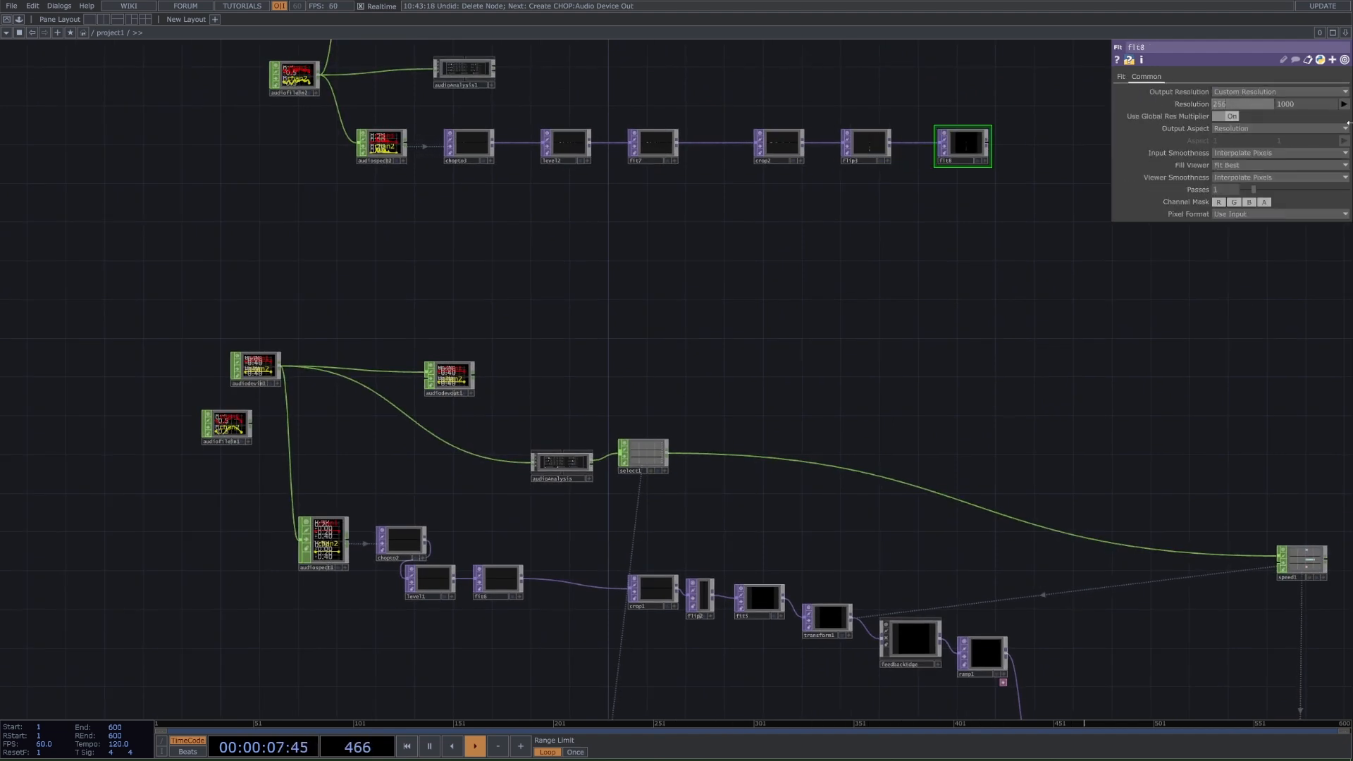
drag(1309, 106, 1237, 110)
text(256)
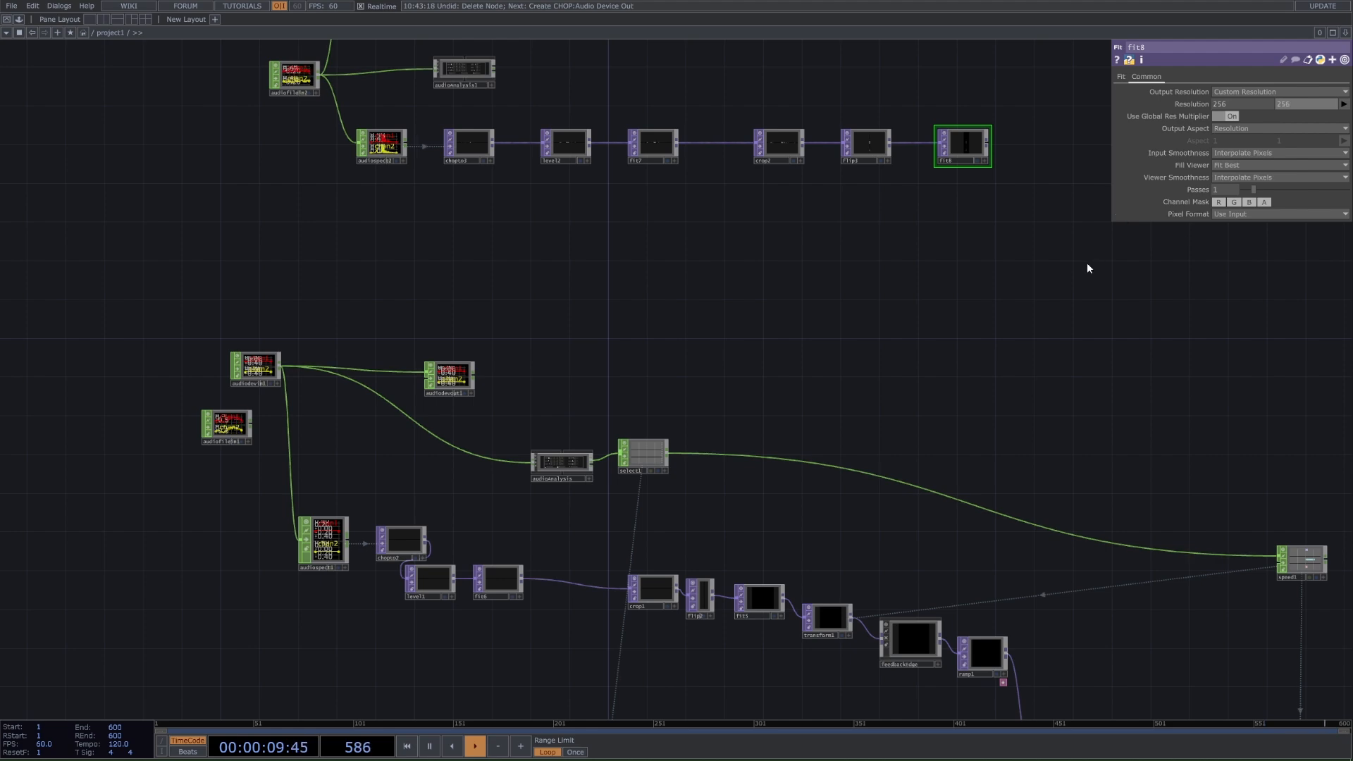
Place audiofilein1 directly below audiodevin1 and connect it to the existing audiospect1 in place of audiodevin1
scroll(846, 627, up, 4)
key(h)
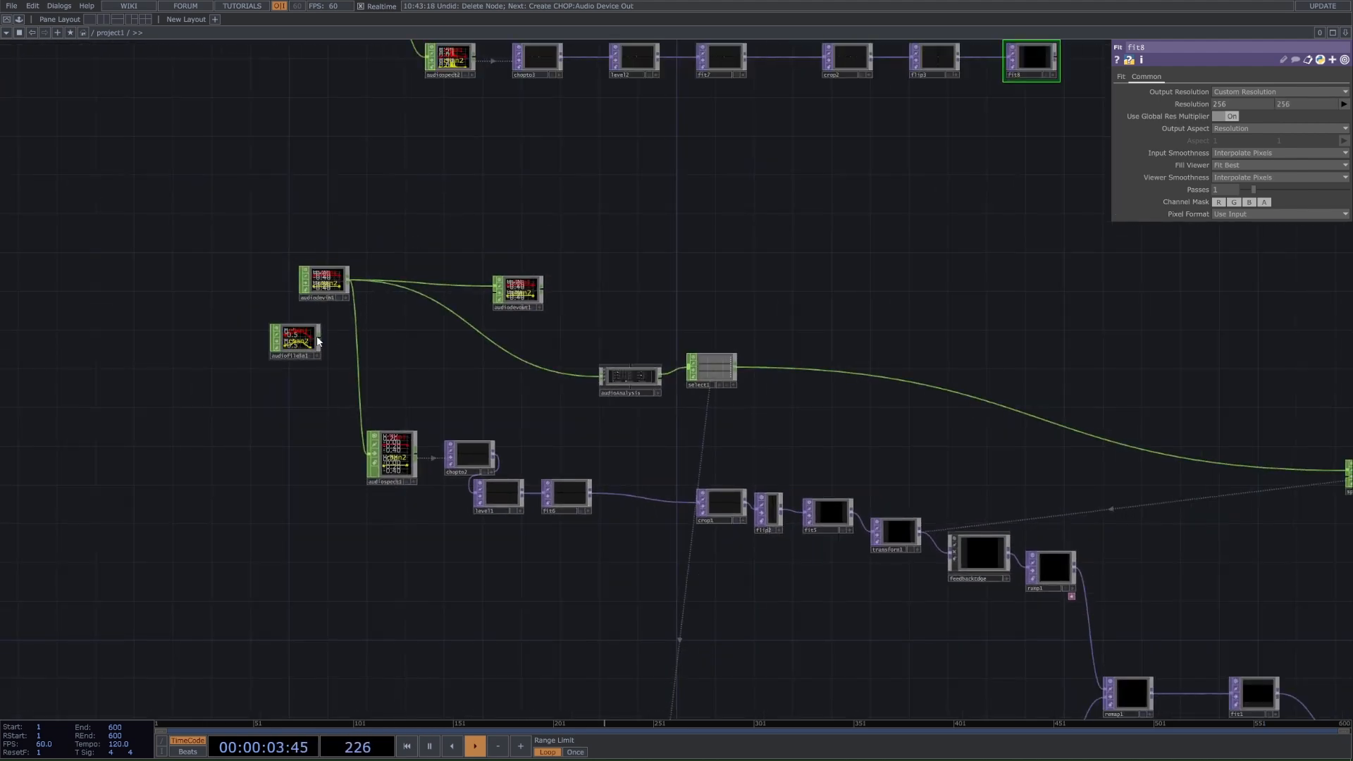
drag(317, 342, 349, 344)
click(356, 343)
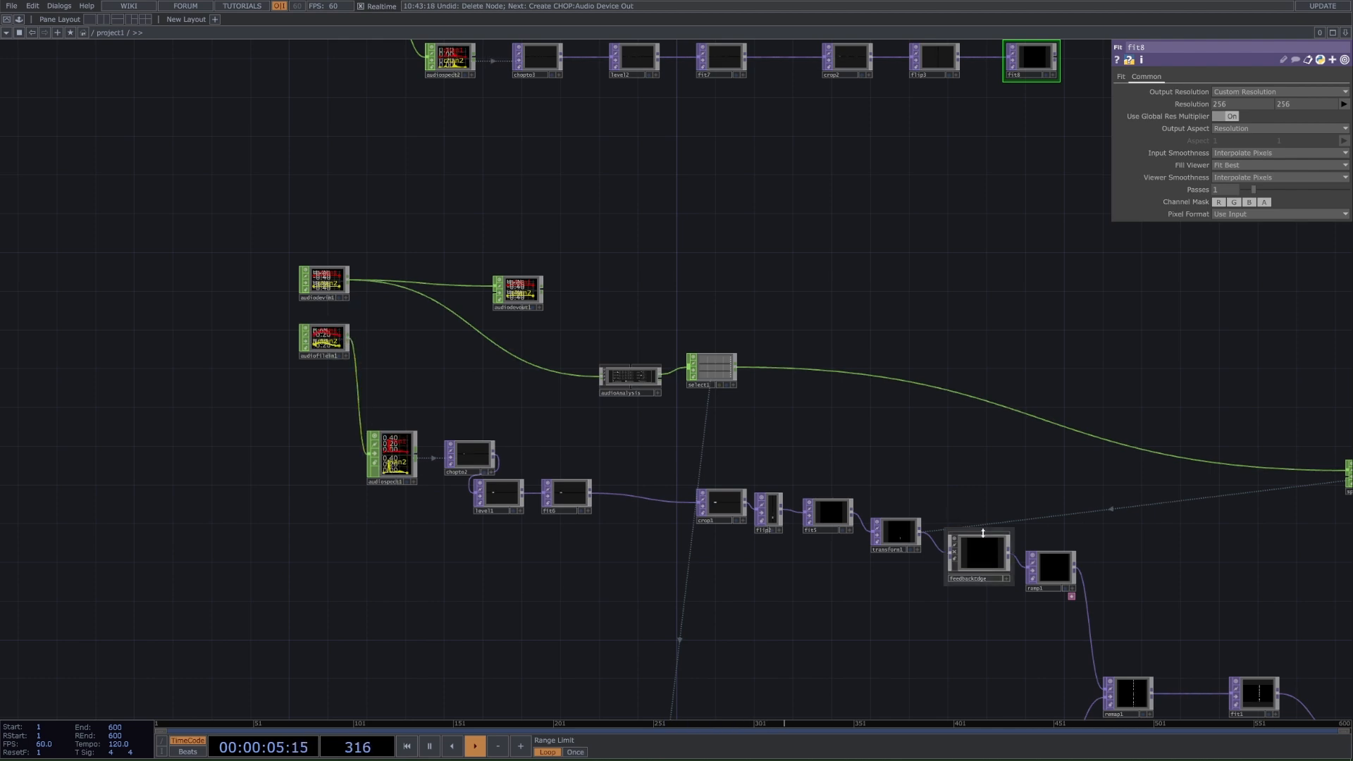
Check the existing fit5 node's Fit settings, display the newest Fit TOP in the background and set its horizontal Translate to -.5
click(898, 531)
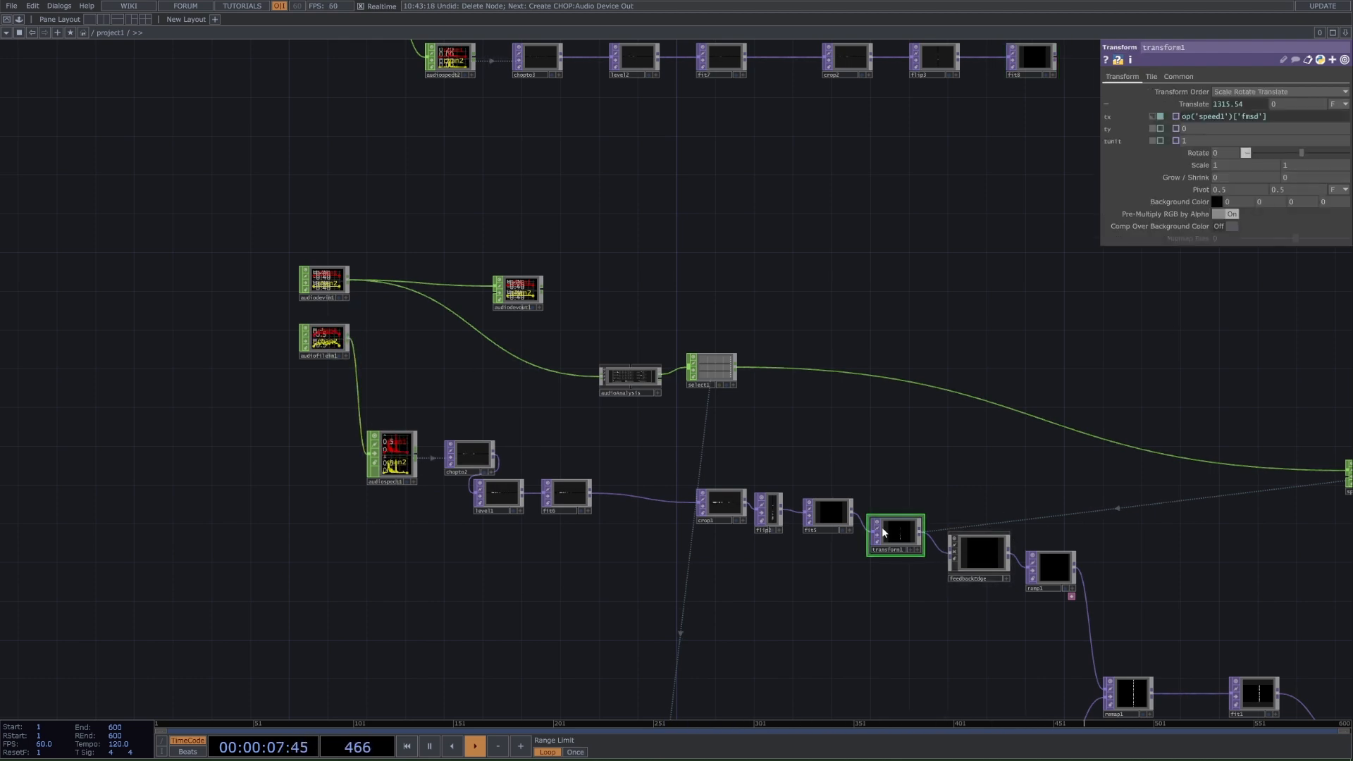
click(829, 513)
click(1120, 77)
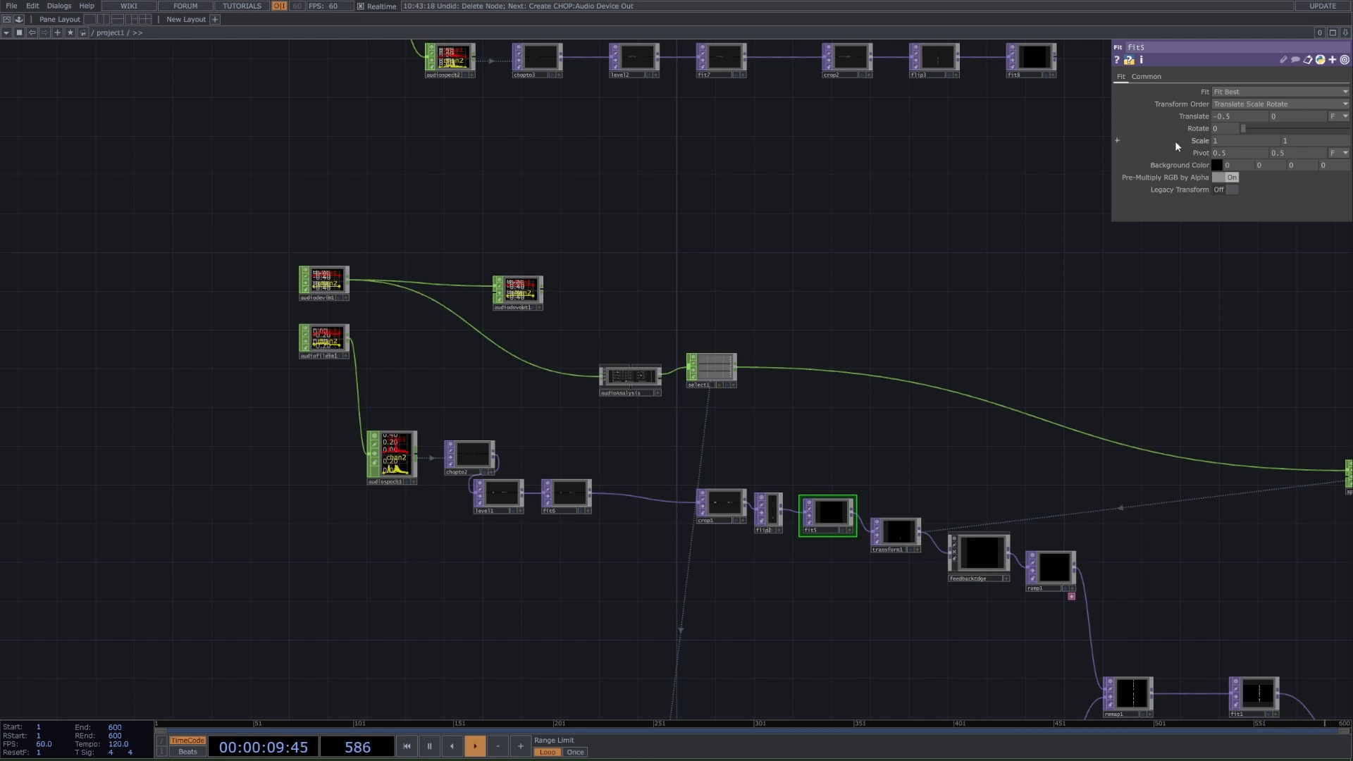
scroll(902, 554, up, 4)
drag(1017, 373, 983, 759)
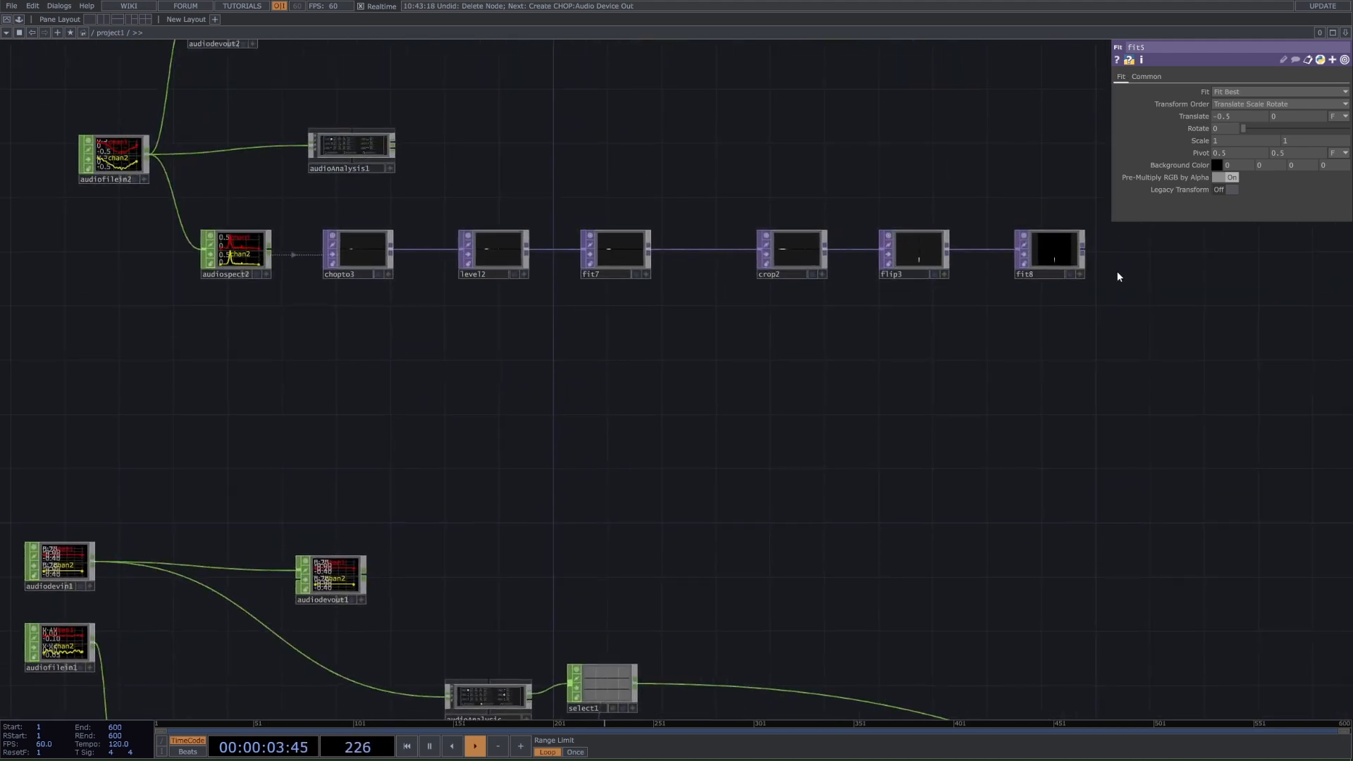
click(1070, 274)
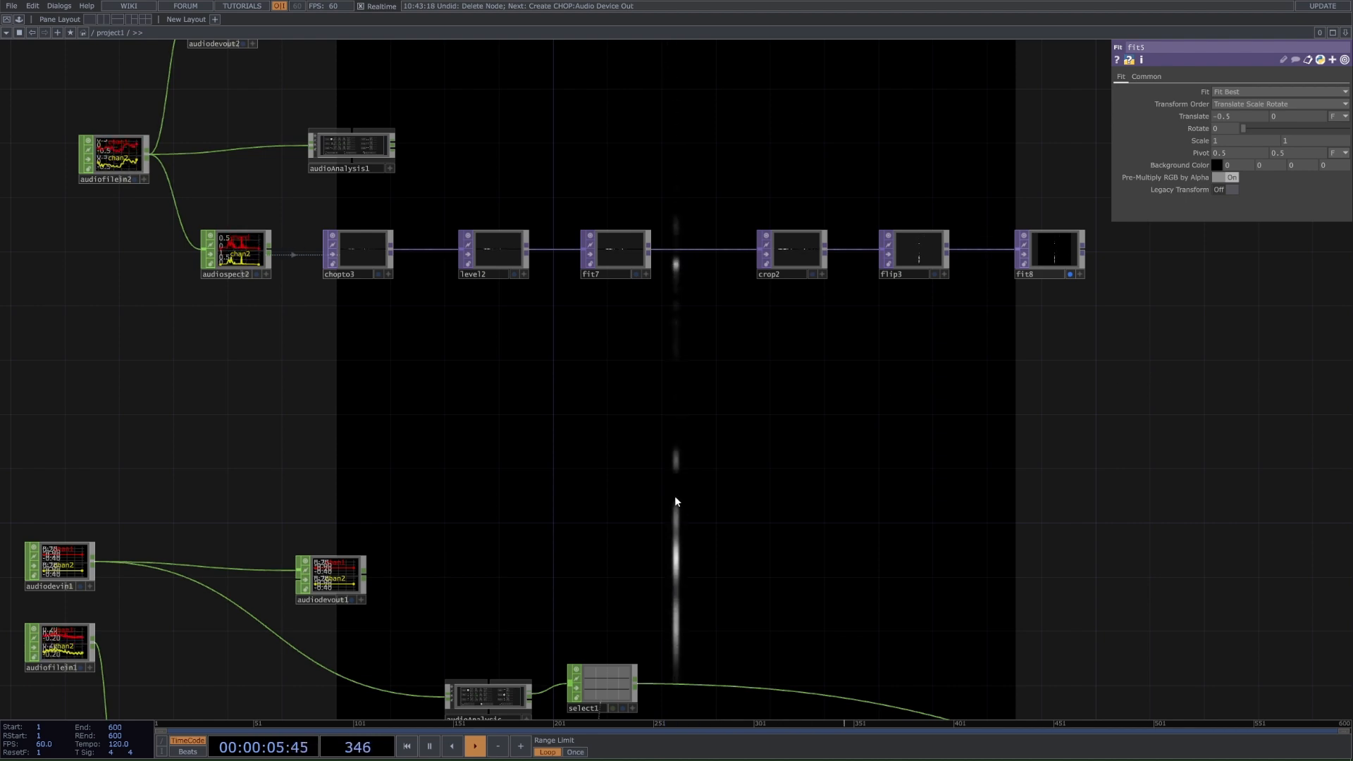
click(1029, 257)
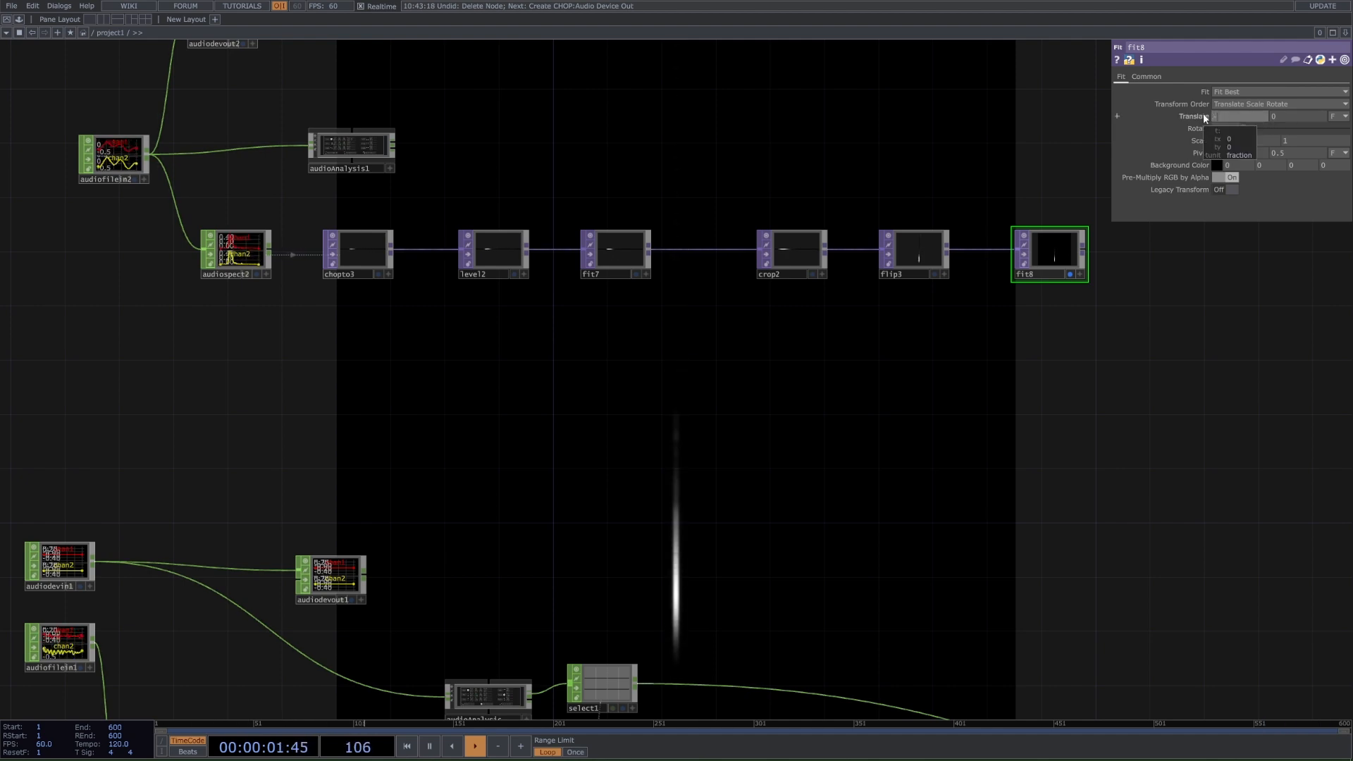
text(-.5)
key(Return)
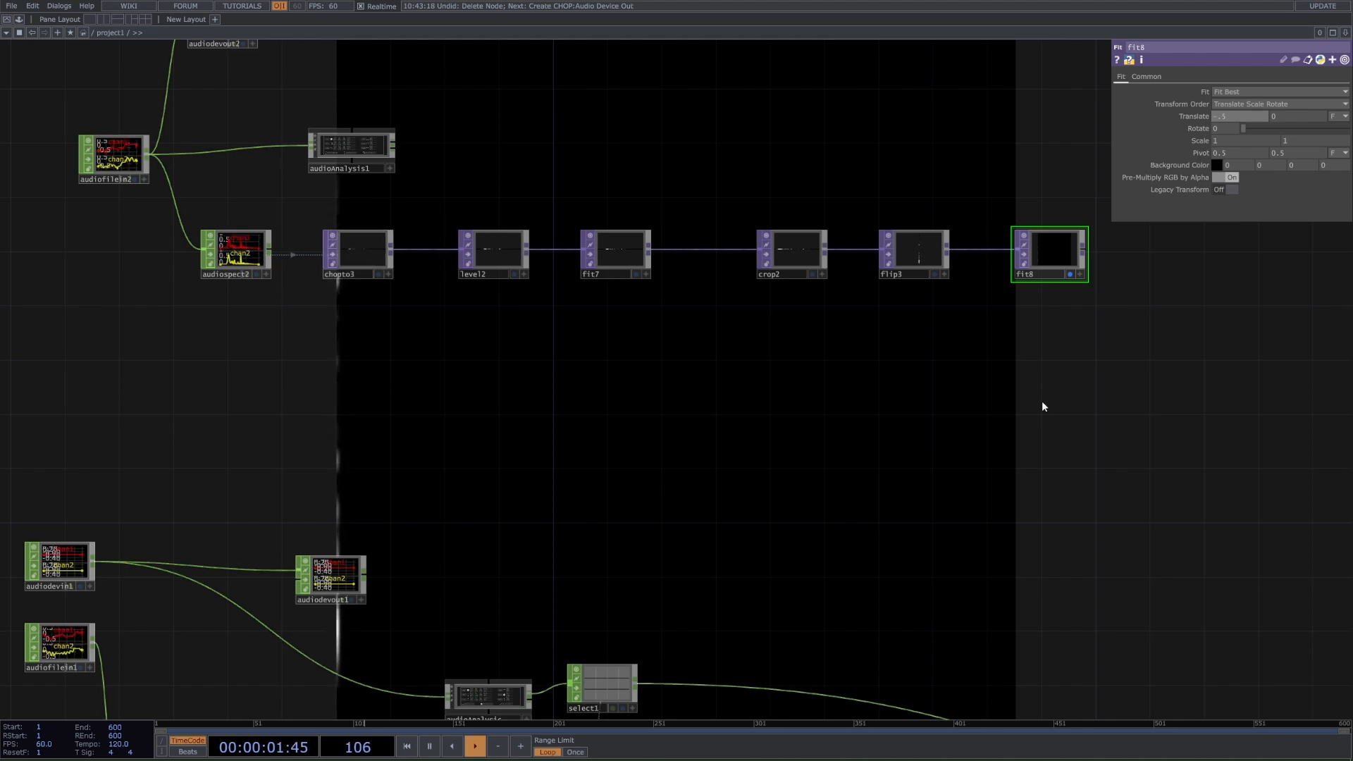
Add a Transform TOP after the newest Fit TOP, connected to its output
key(h)
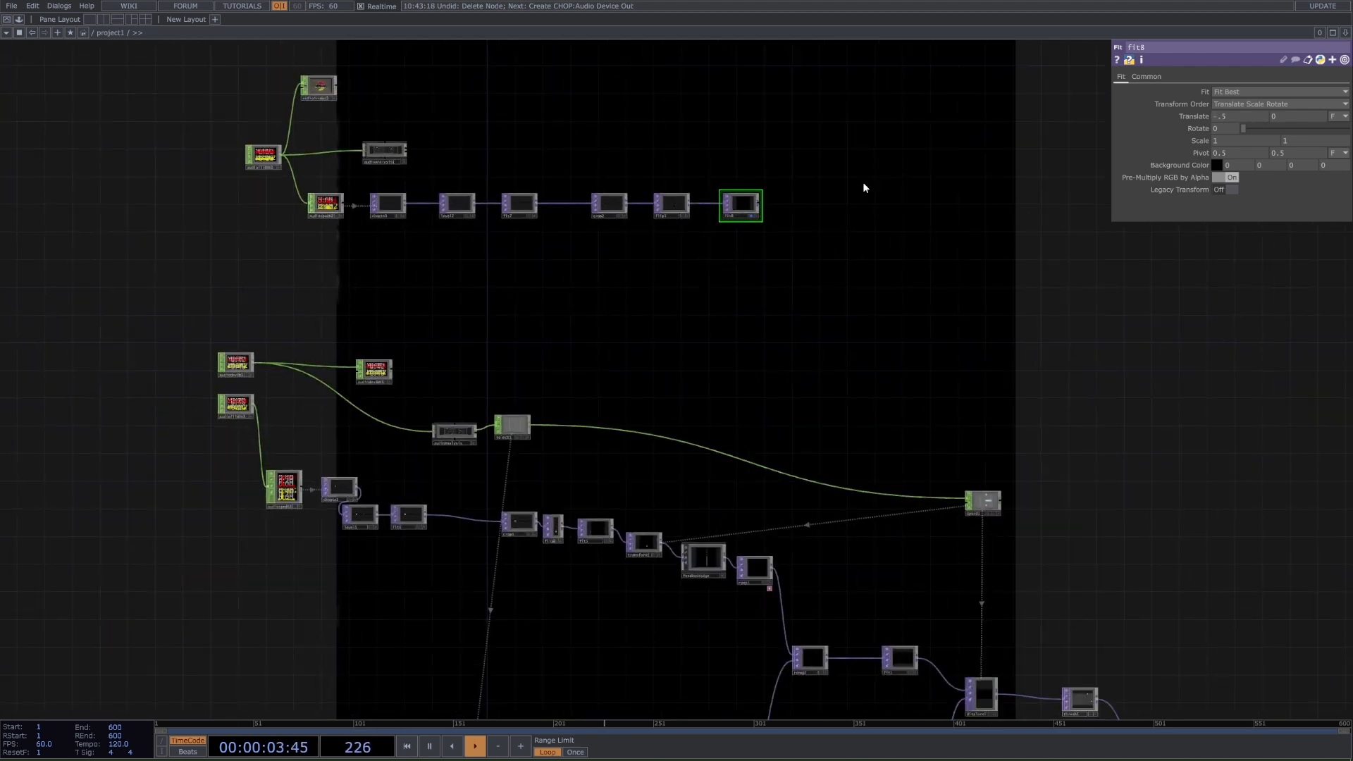
scroll(863, 182, up, 5)
key(Tab)
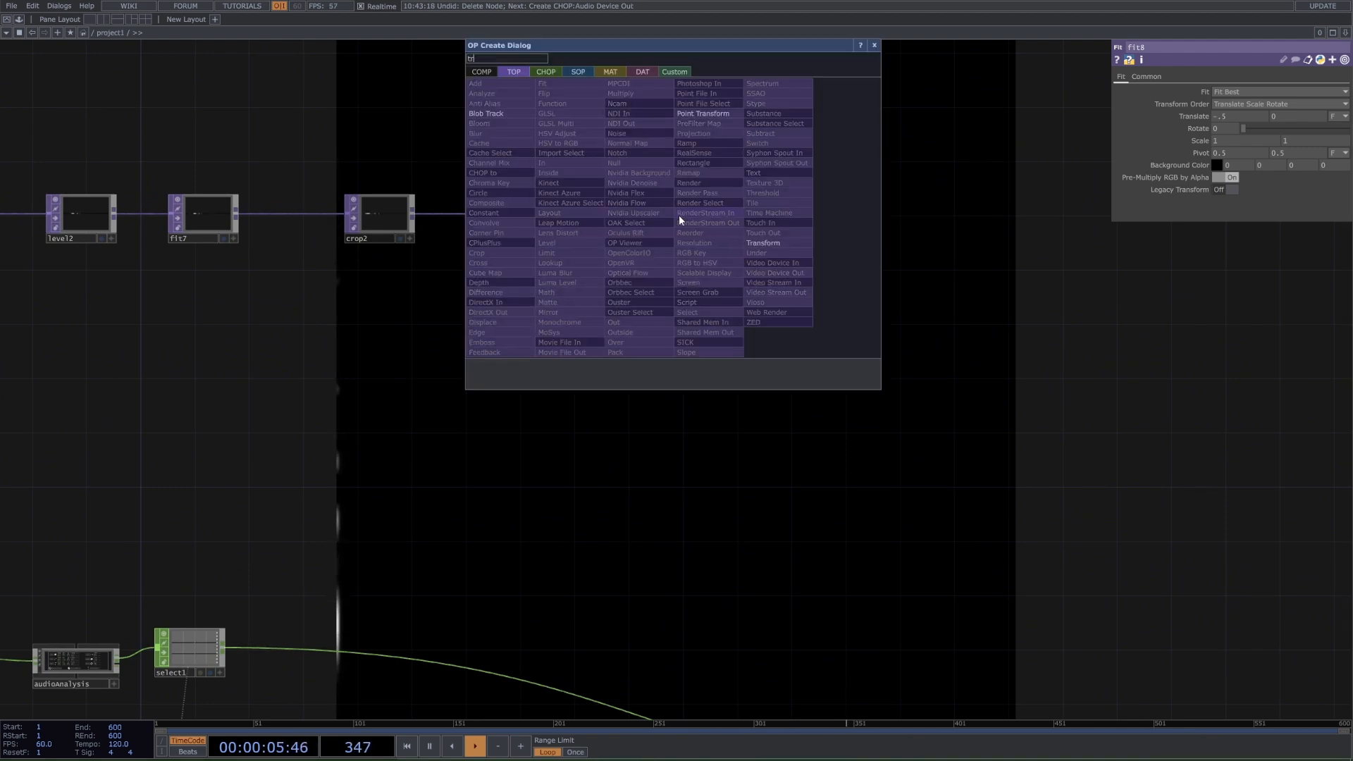
click(763, 242)
click(800, 231)
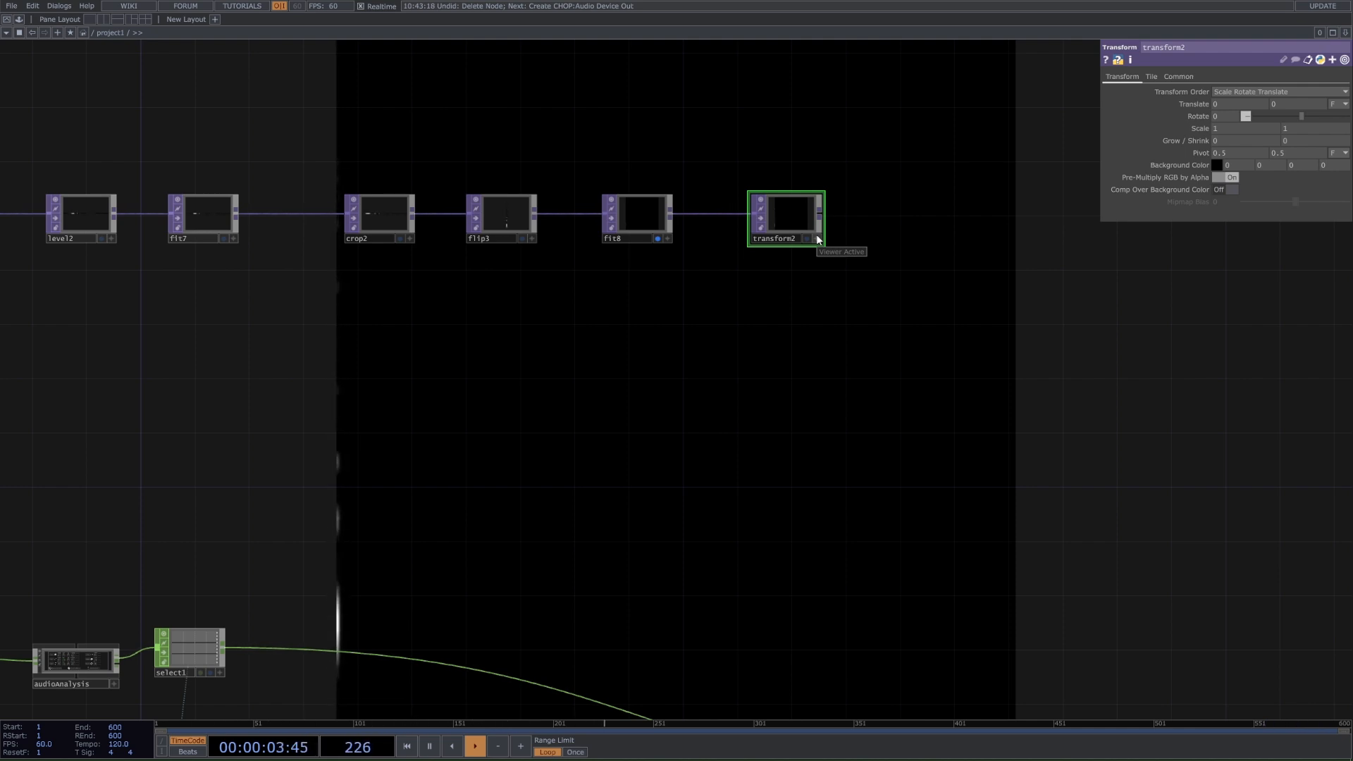
Set the new Transform TOP's tile Extend mode to Repeat
scroll(818, 435, down, 3)
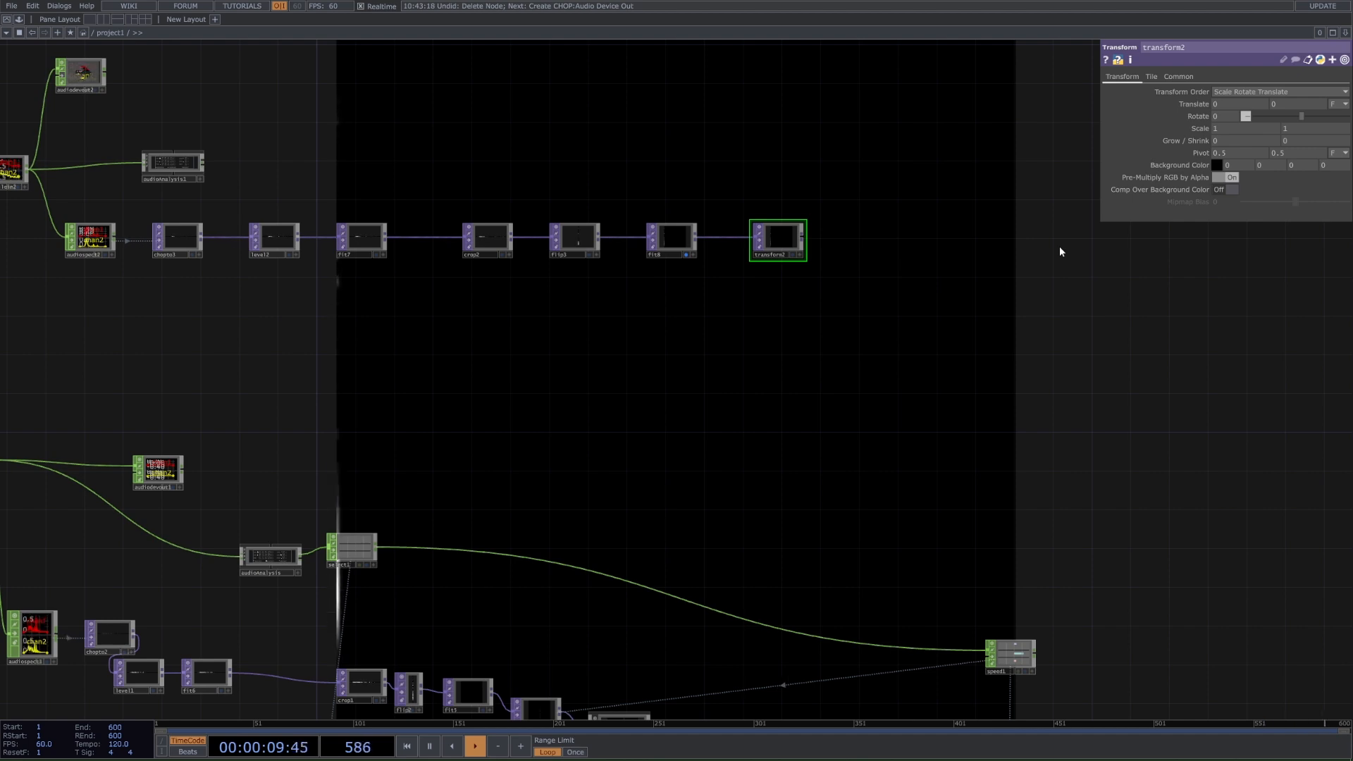
click(1151, 77)
click(1224, 91)
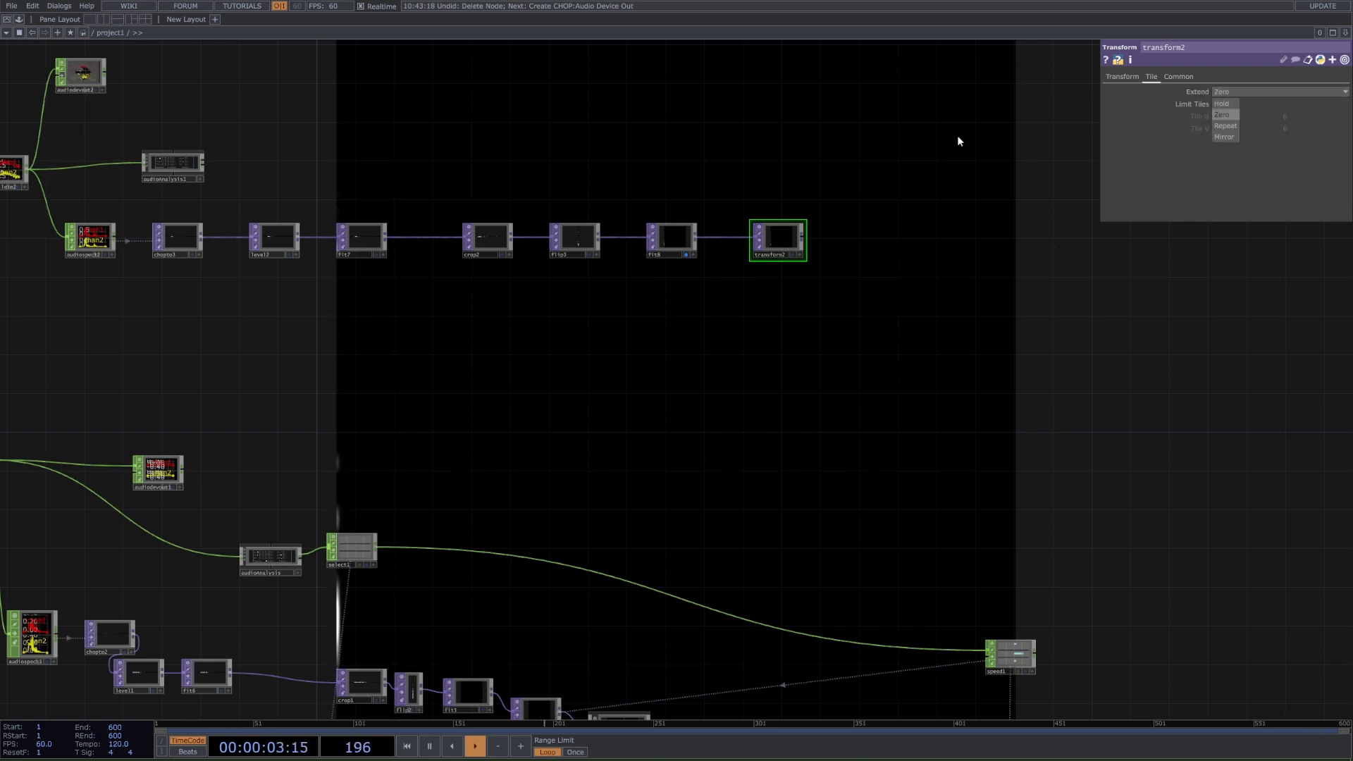
click(1224, 125)
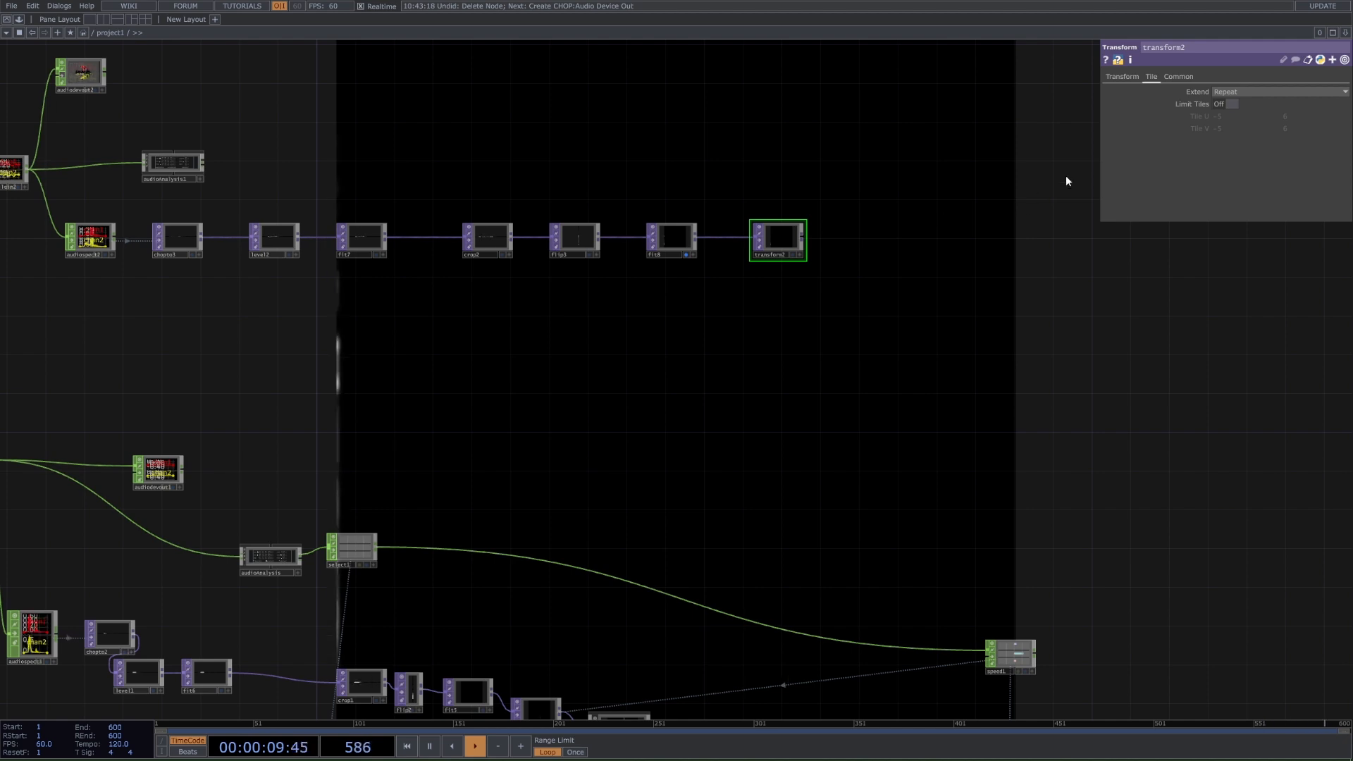
Try a horizontal Translate of 1.5 on the new Transform TOP
click(1120, 78)
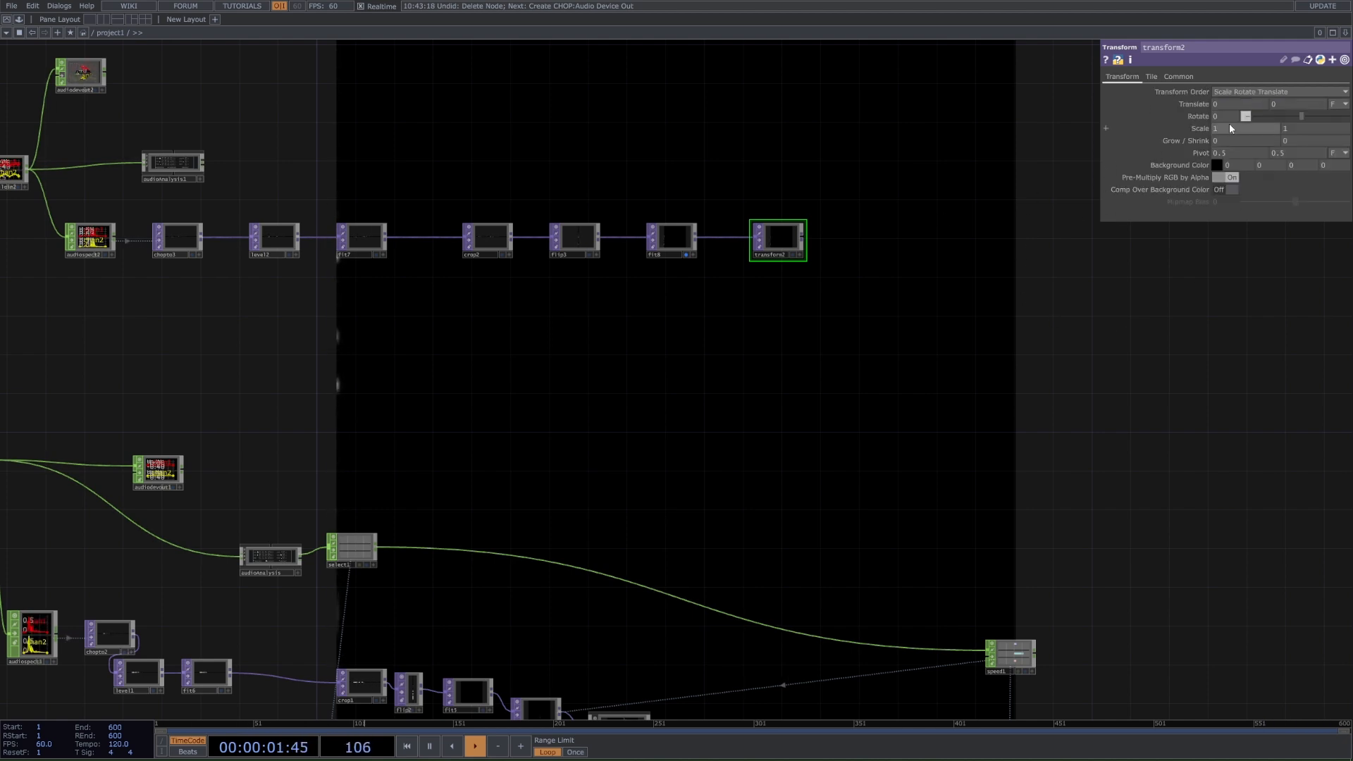
middle_drag(1241, 105, 1248, 88)
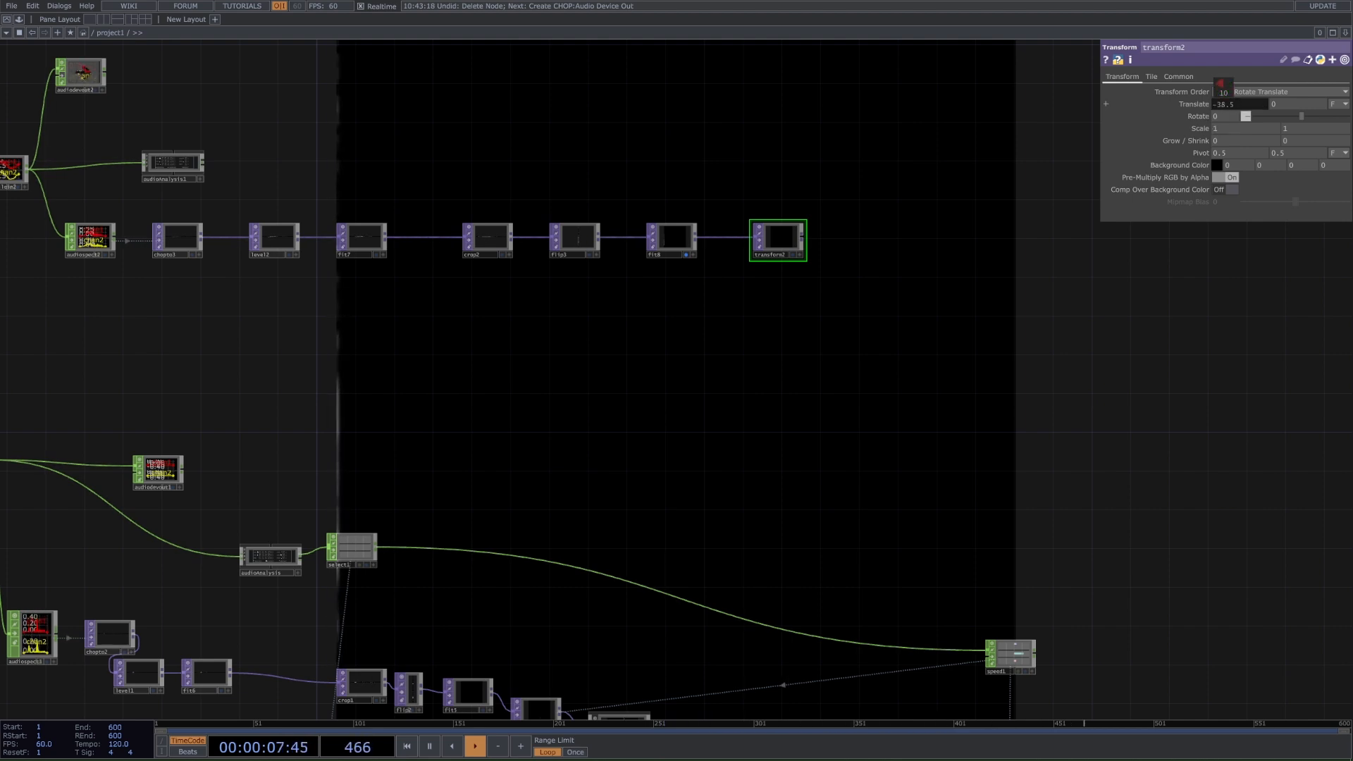
middle_drag(1225, 89, 1228, 89)
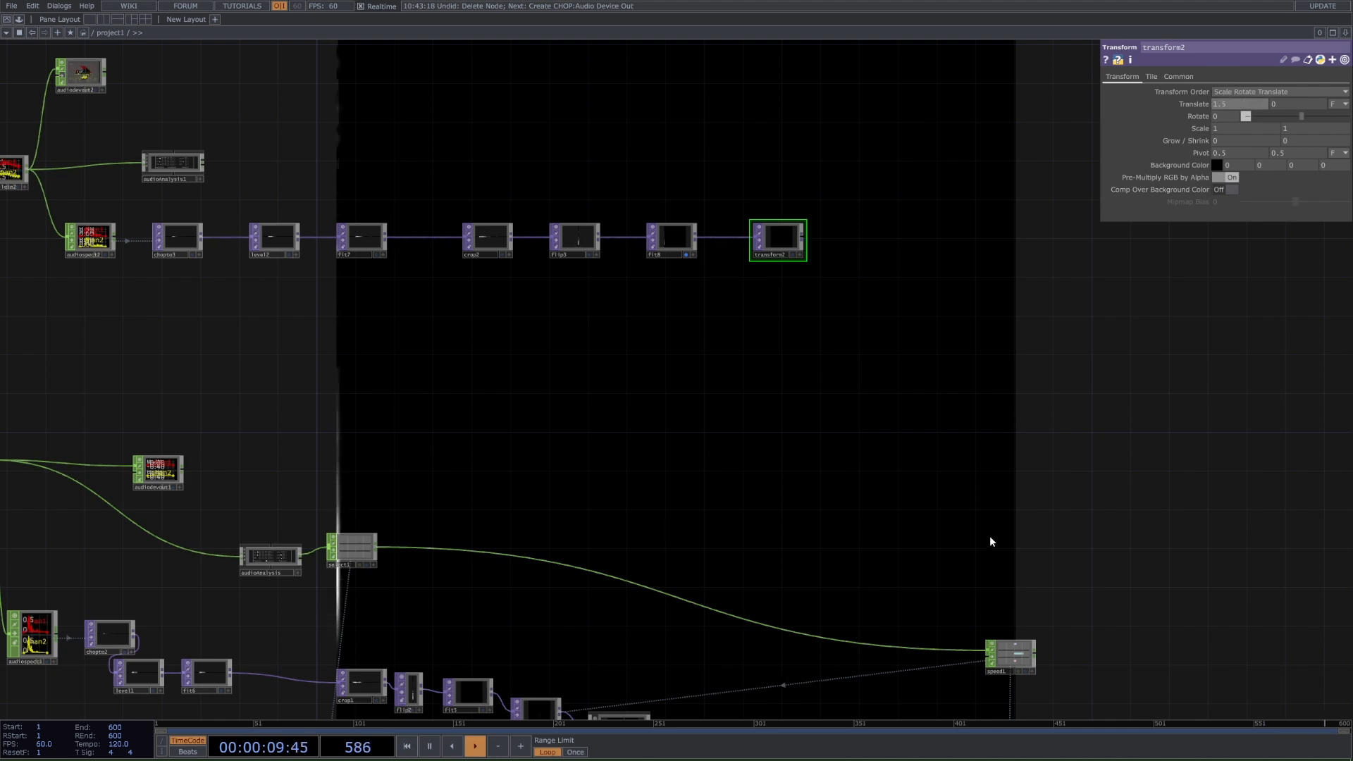
Display the new Transform TOP's output in the network background
drag(927, 572, 895, 355)
click(517, 492)
drag(946, 416, 979, 605)
click(799, 216)
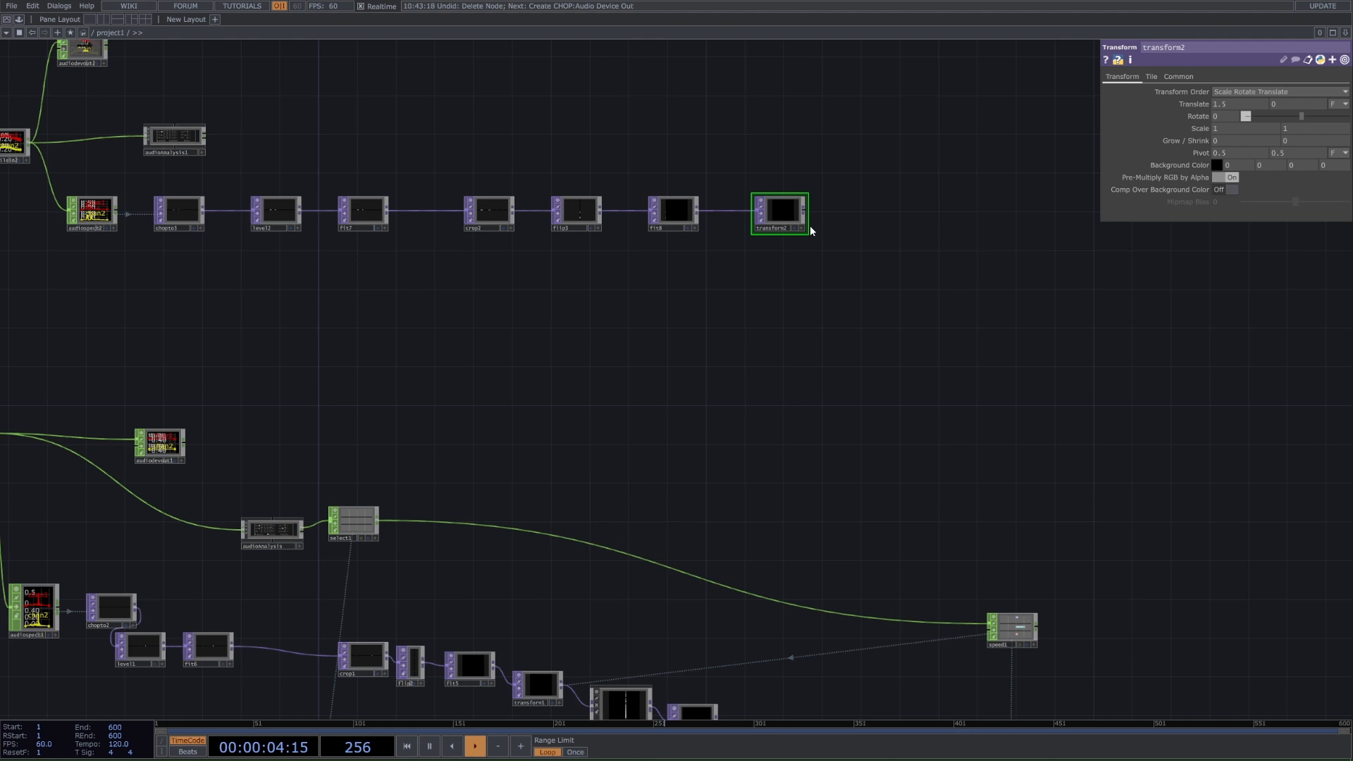
click(795, 228)
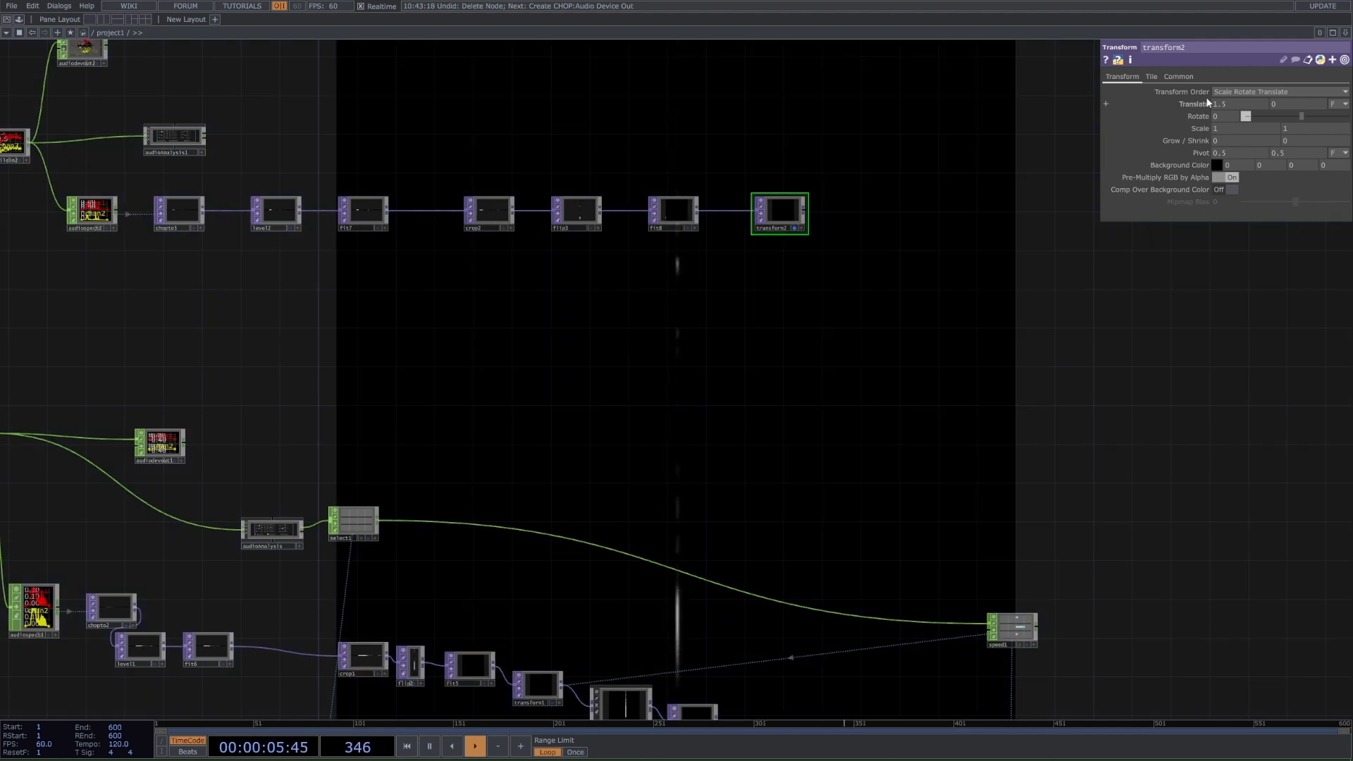
Slide the Transform TOP's horizontal Translate to test the line's movement, and set it to 0
middle_drag(1221, 83, 1236, 87)
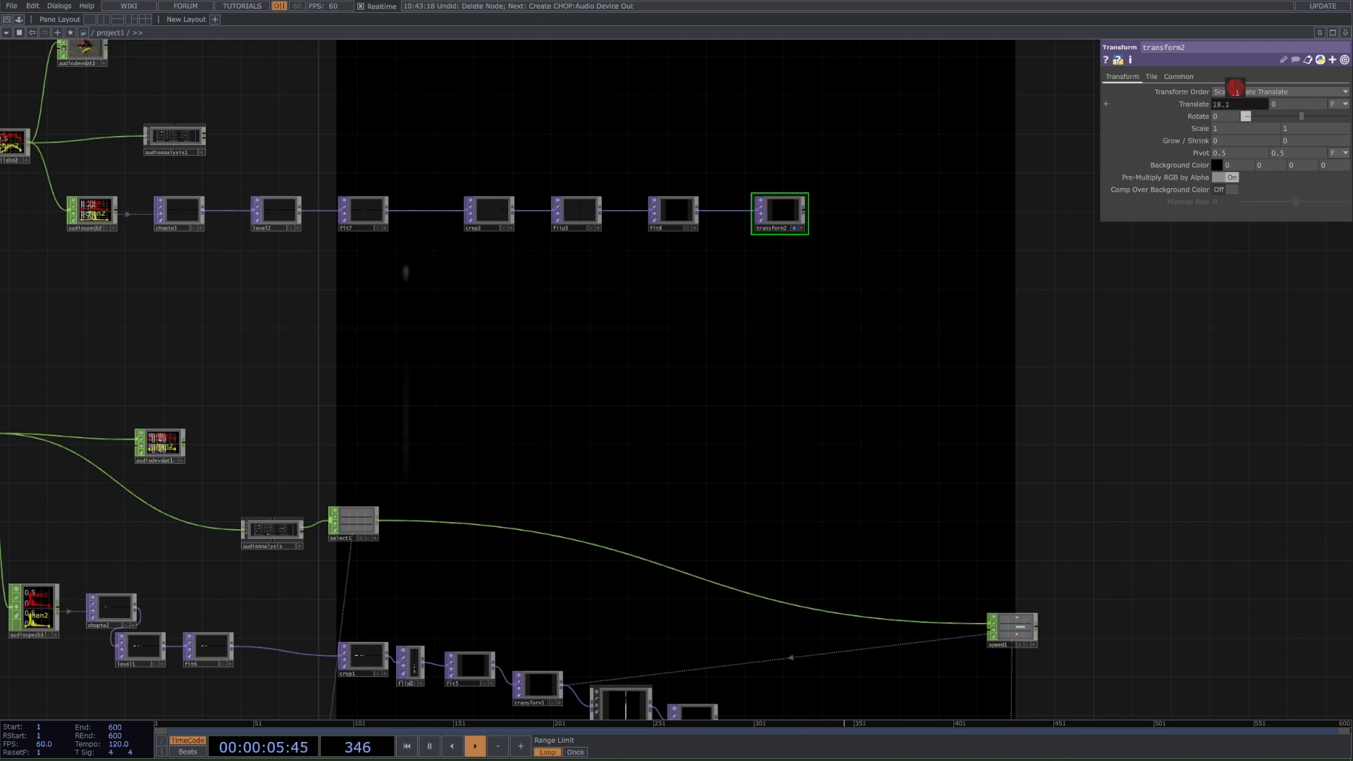
middle_drag(1235, 88, 1236, 89)
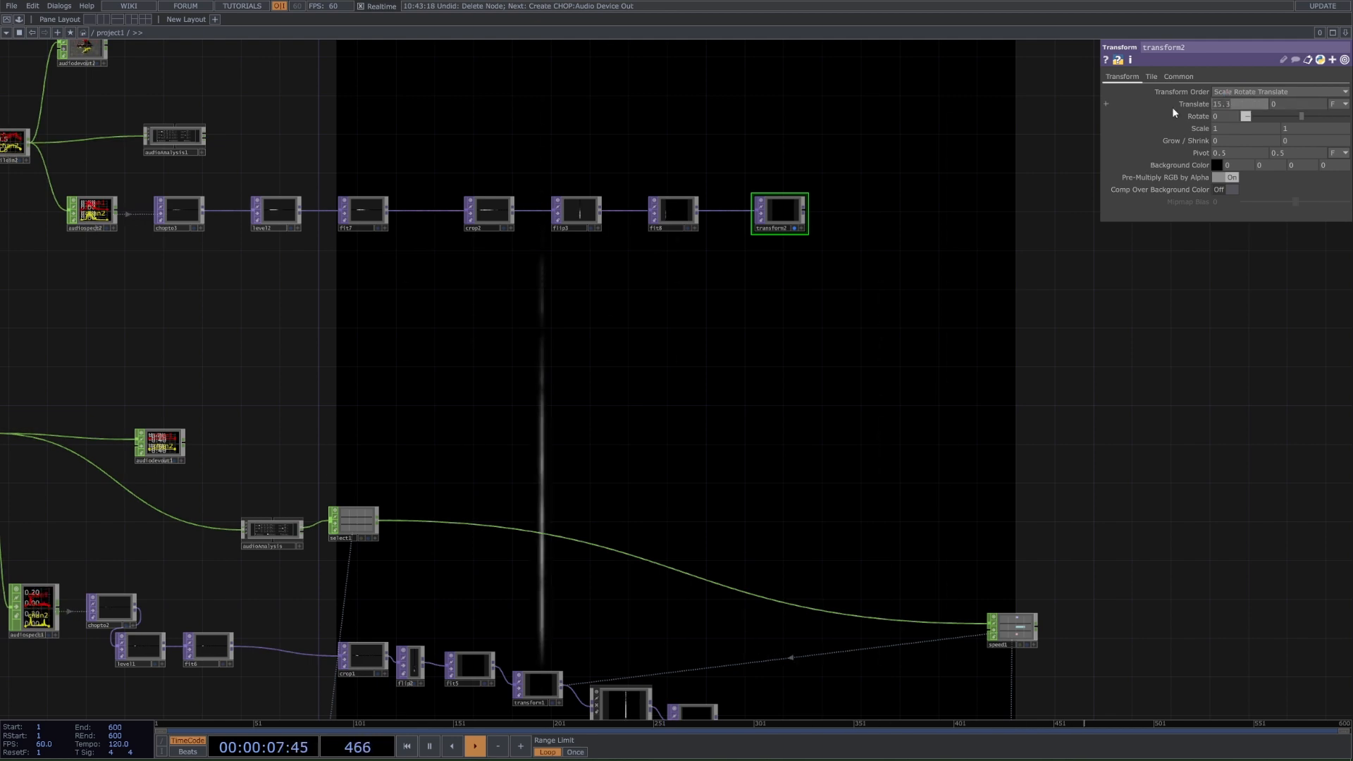
text(0)
key(Return)
Add a Select CHOP connected to the output of audioAnalysis1
scroll(1044, 237, down, 6)
drag(1129, 287, 1163, 335)
scroll(705, 198, up, 8)
scroll(564, 395, up, 6)
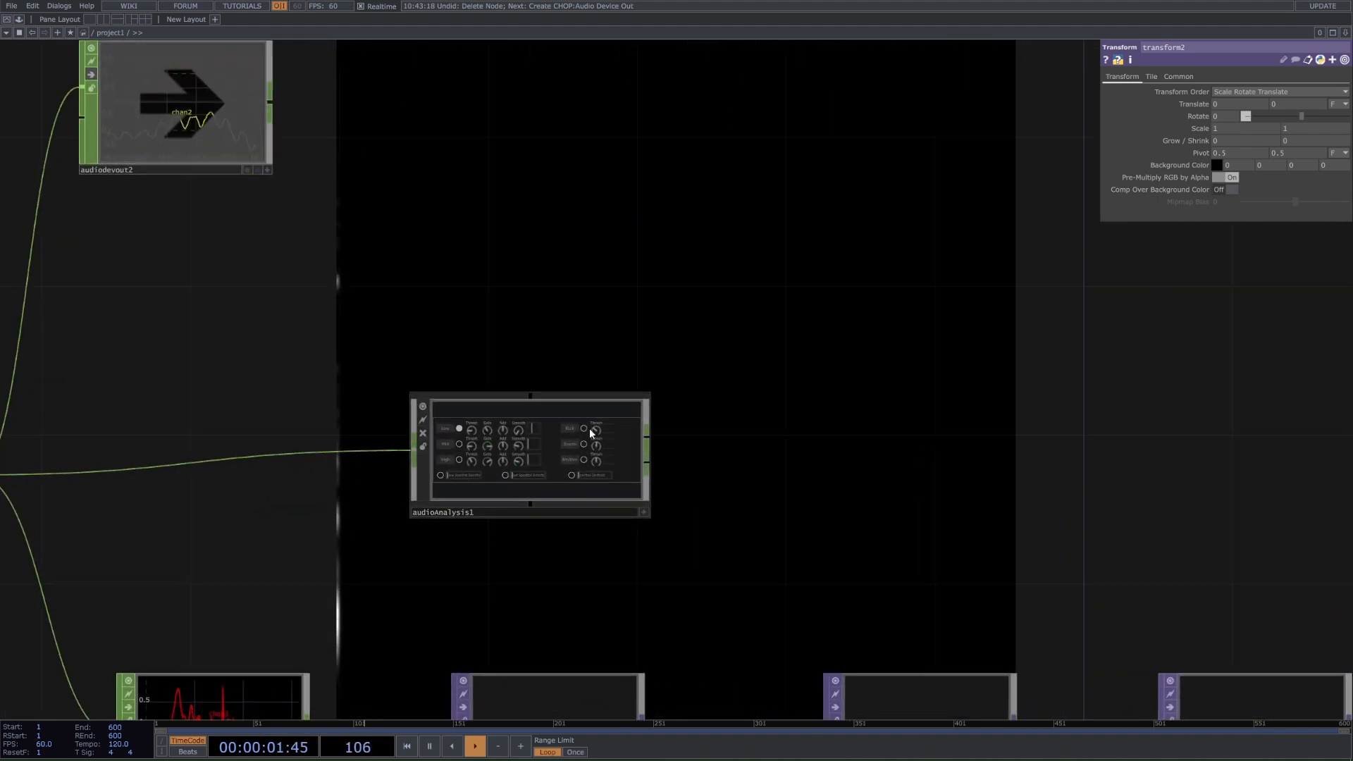
click(645, 445)
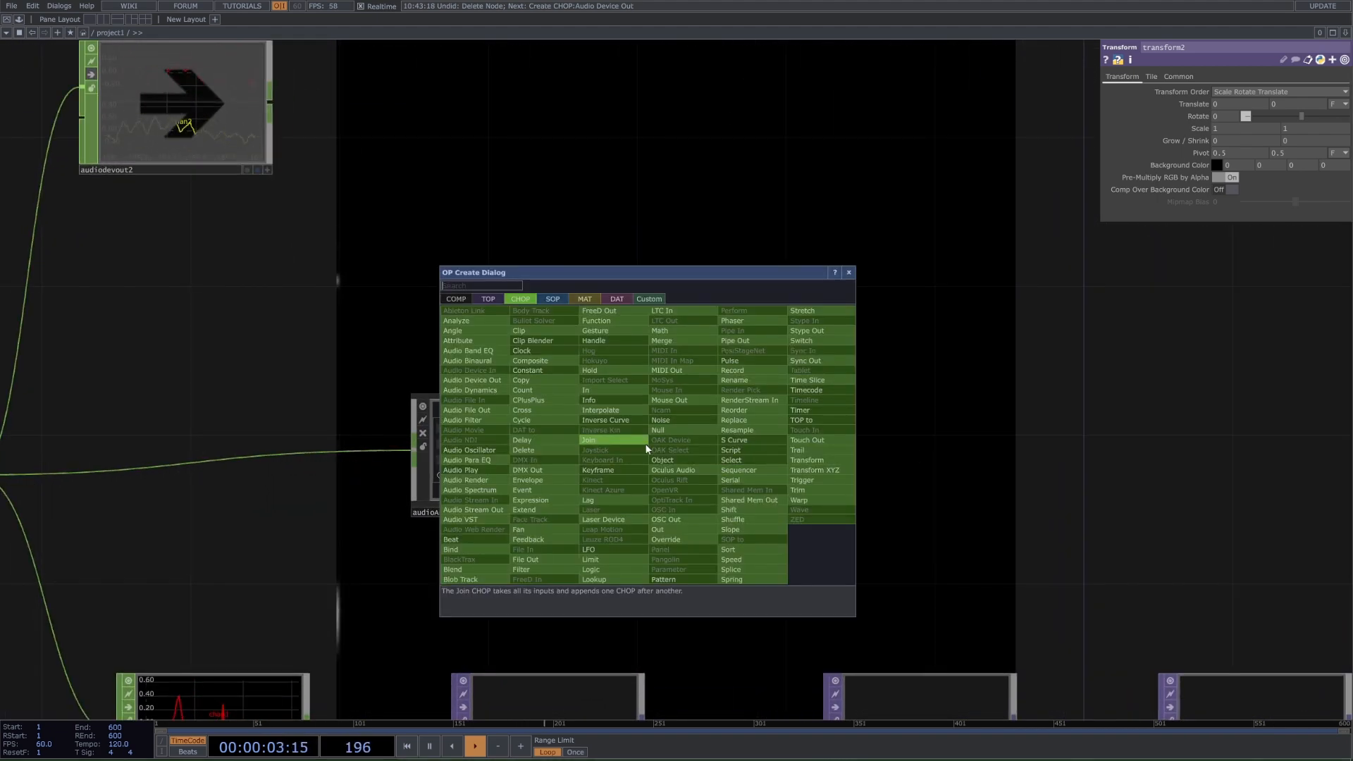
click(688, 475)
click(881, 441)
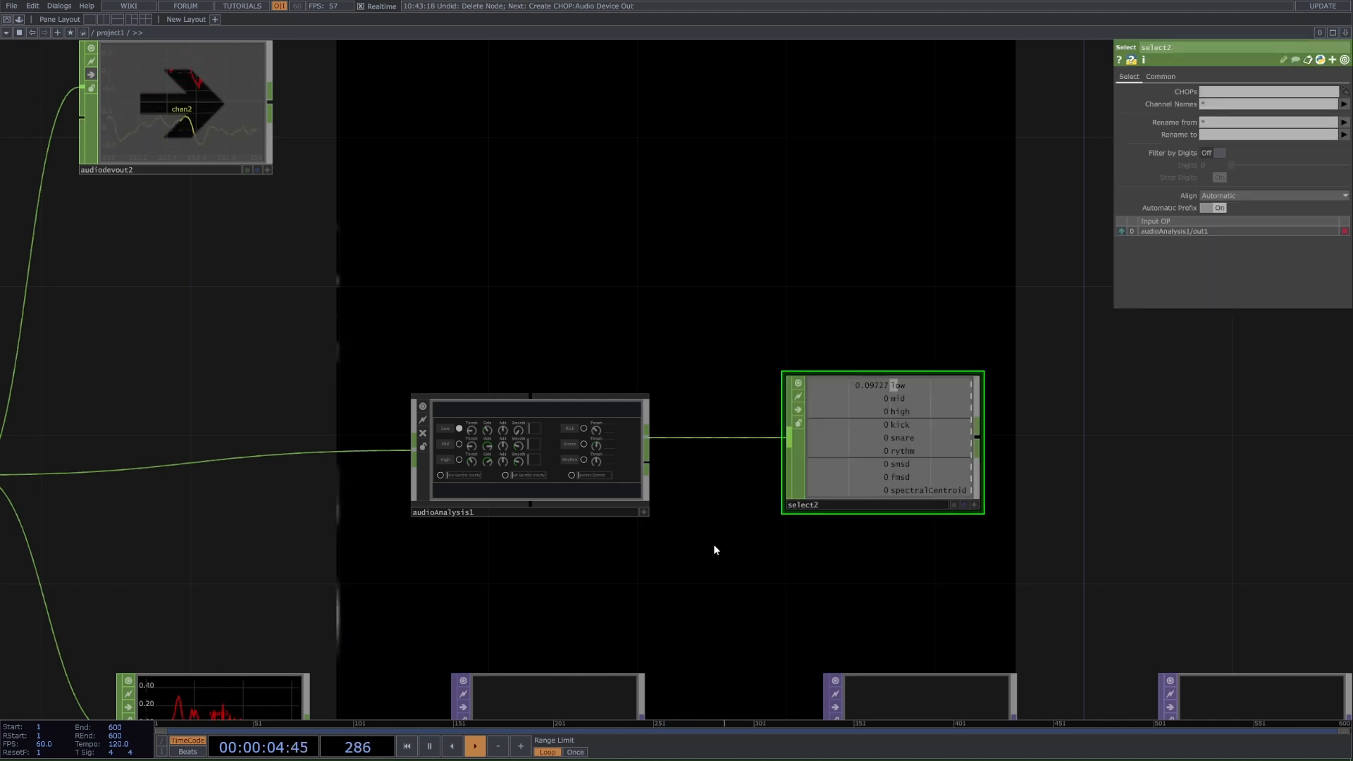
Enable Fast Spectral Density in audioAnalysis1 and make its viewer inactive again
click(644, 512)
scroll(434, 450, up, 5)
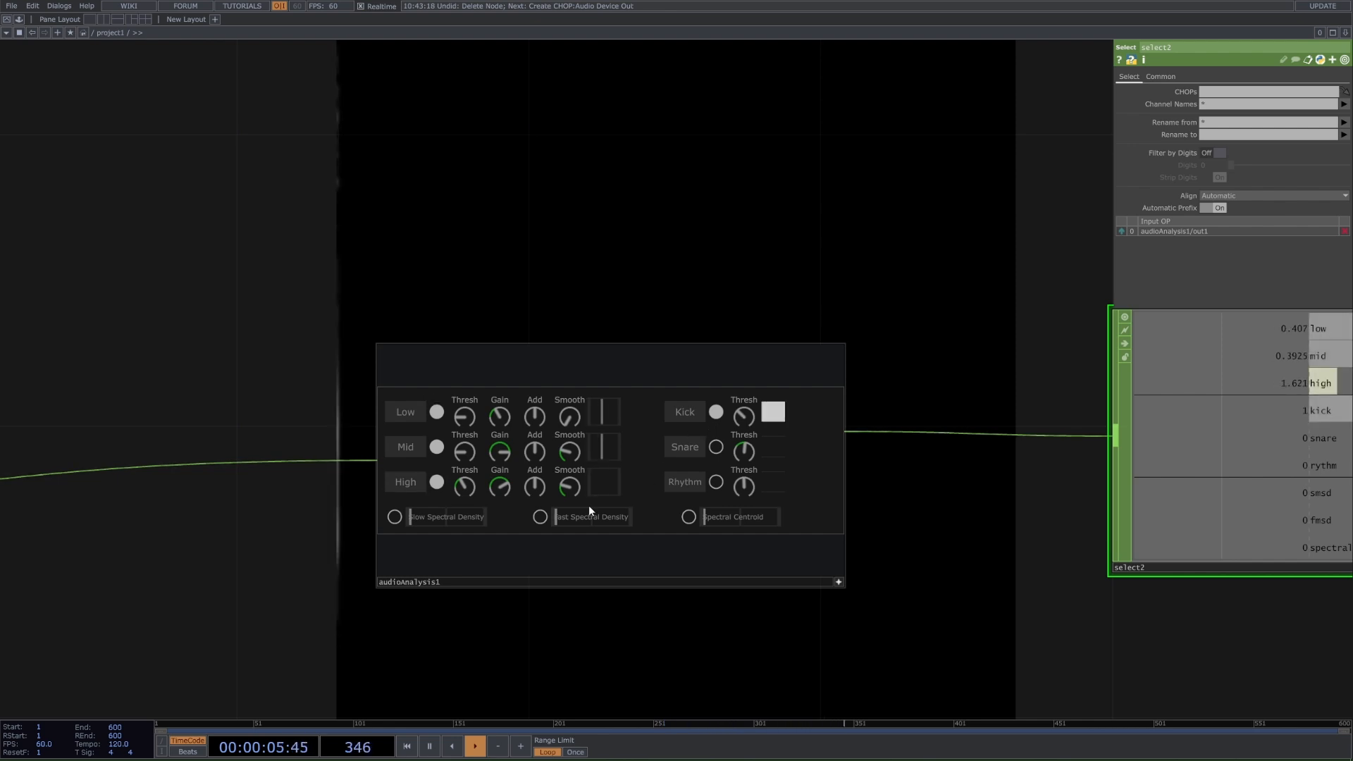
click(544, 517)
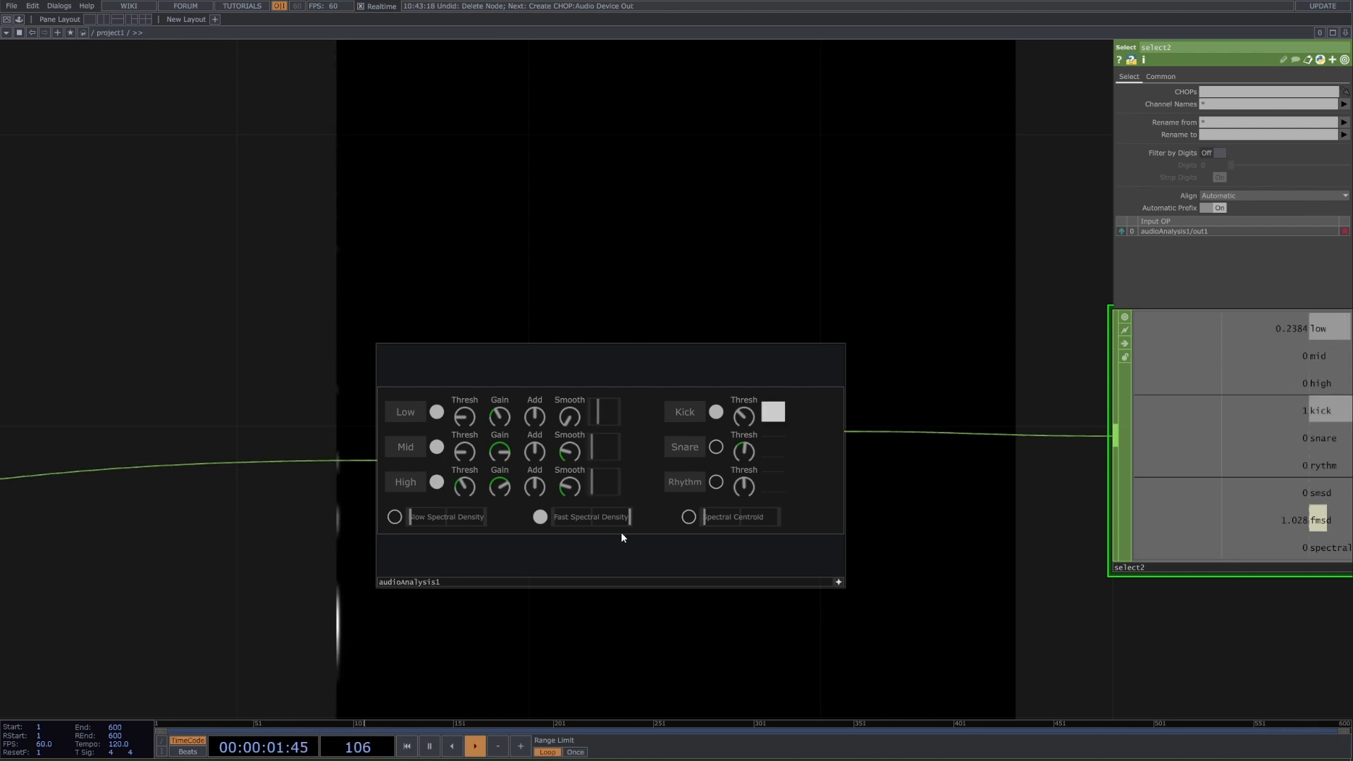
click(839, 583)
middle_drag(883, 597, 963, 624)
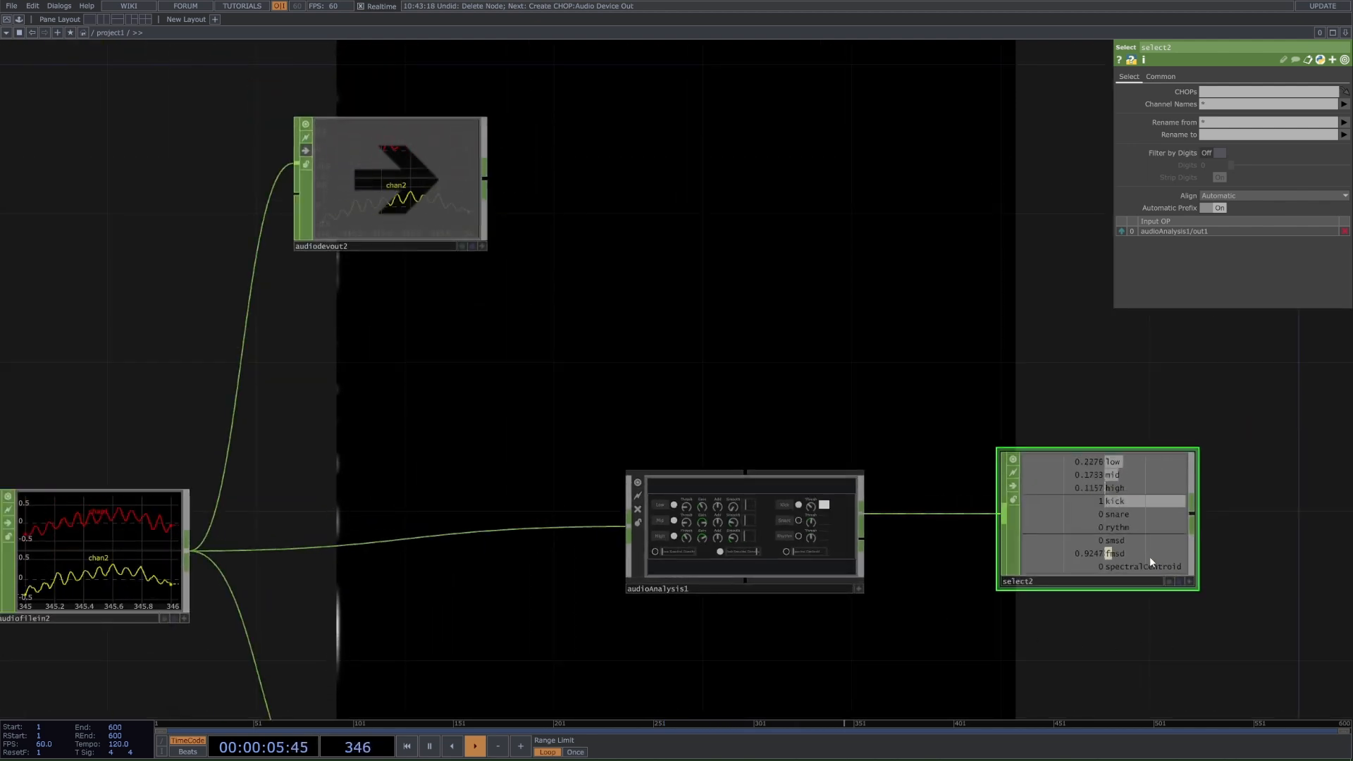
Examine the fmsd channel among the new Select CHOP's channels
scroll(1141, 556, up, 4)
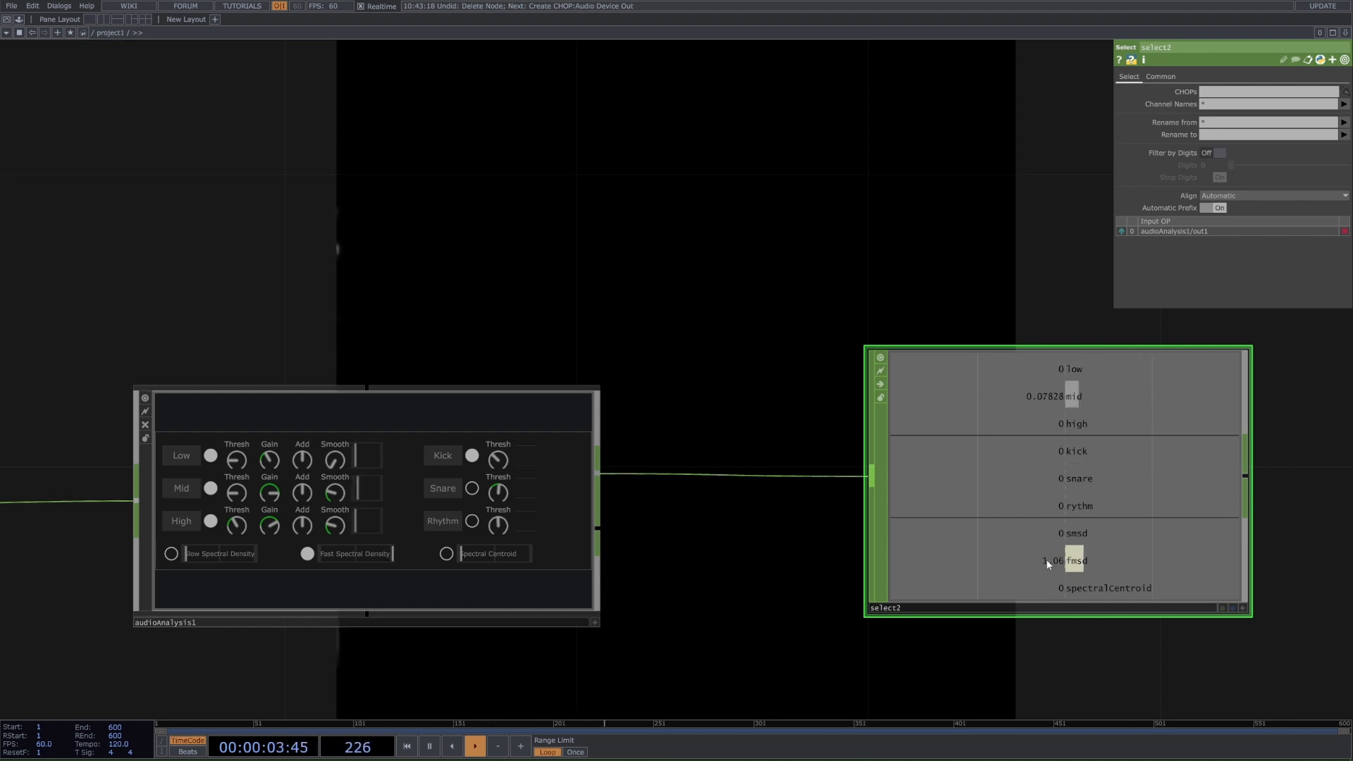
scroll(1057, 572, down, 3)
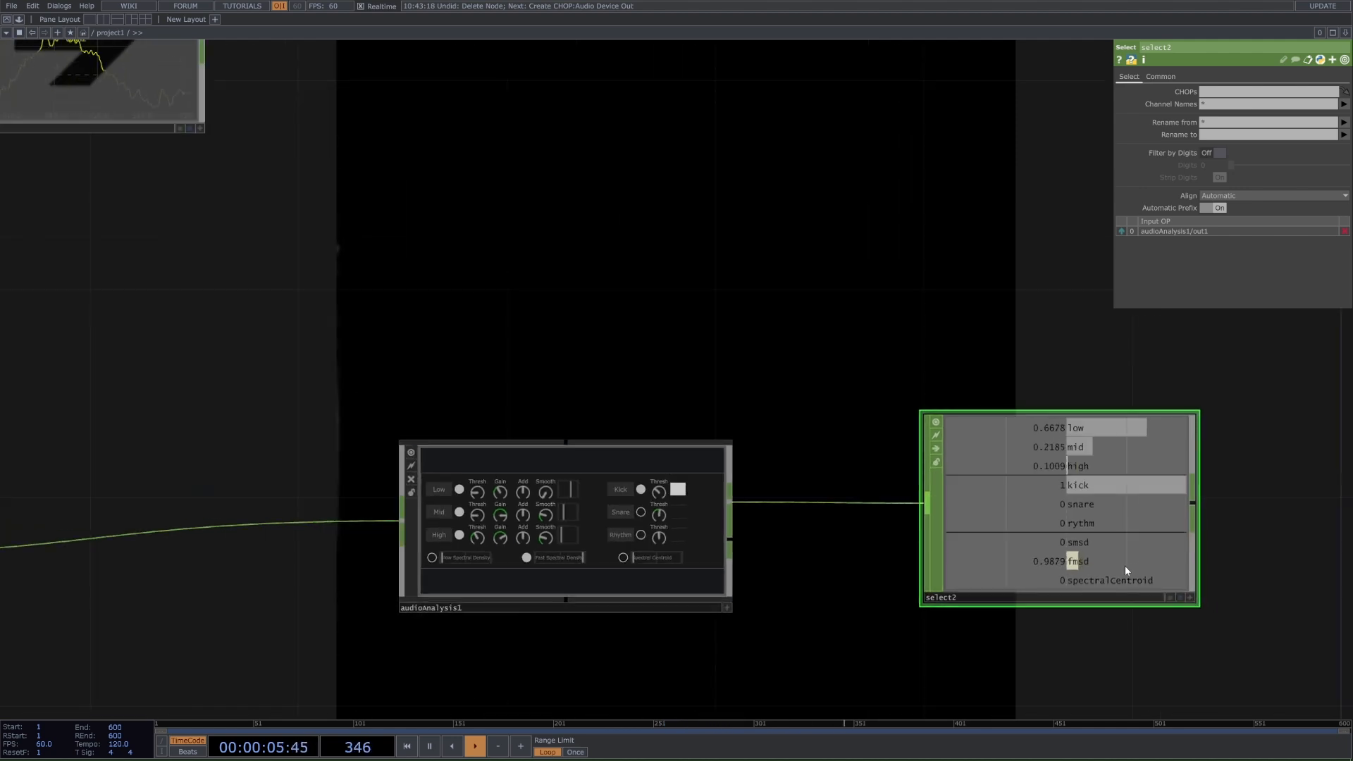
scroll(798, 553, down, 3)
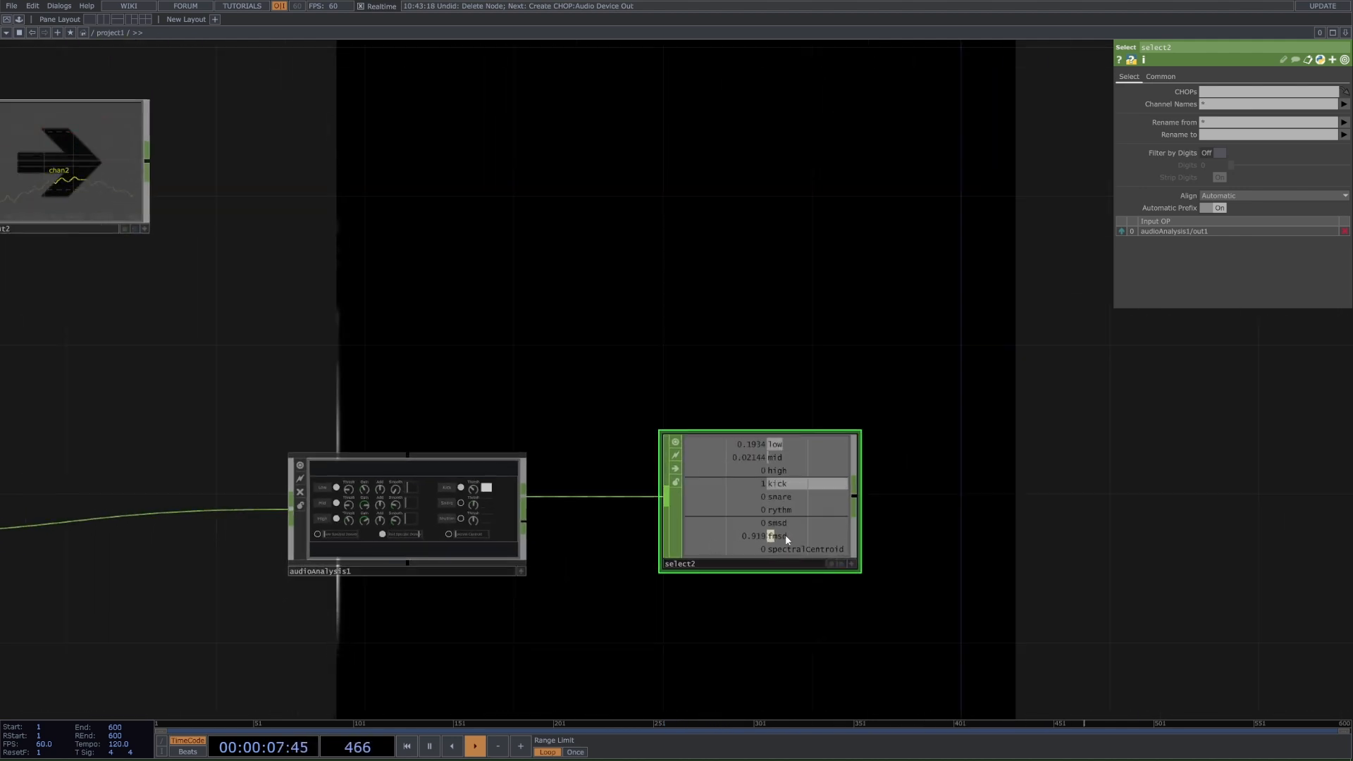
scroll(776, 543, down, 3)
scroll(767, 544, up, 5)
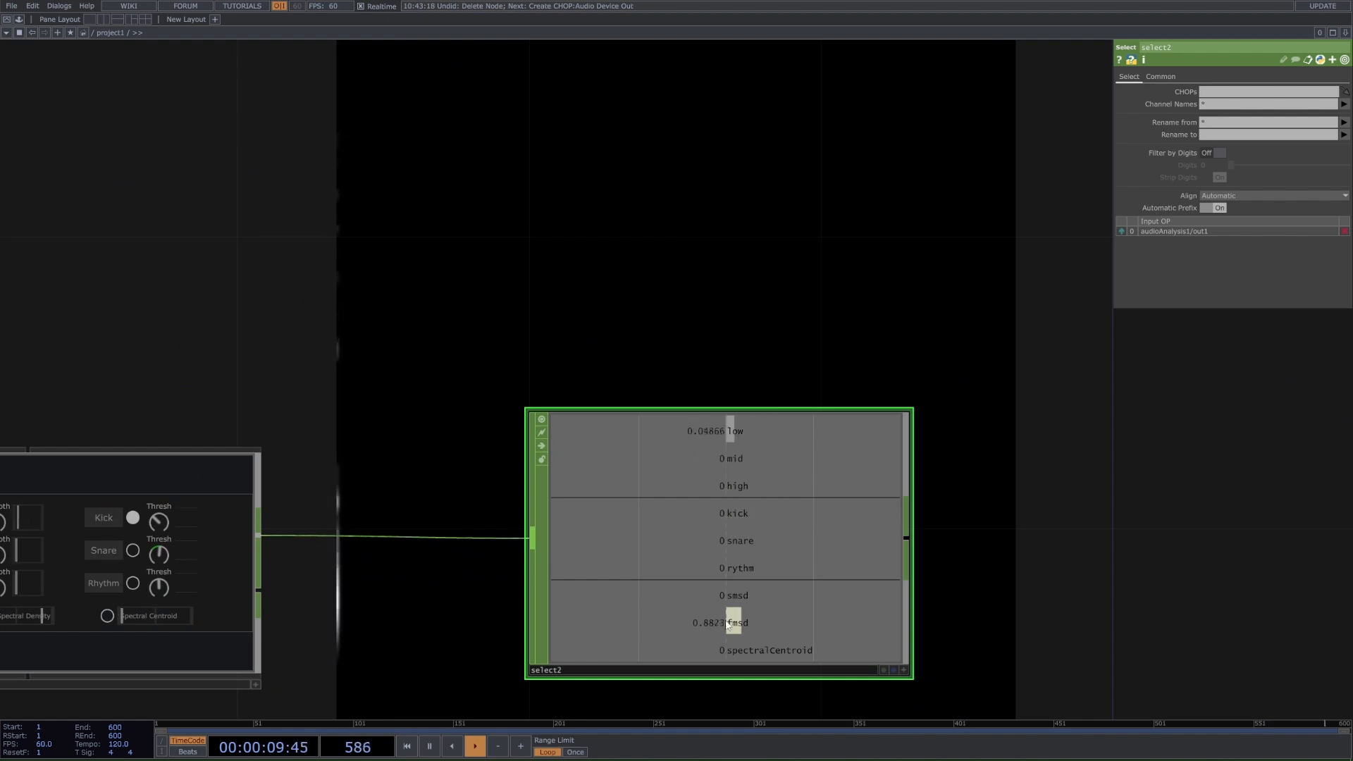
scroll(748, 621, down, 2)
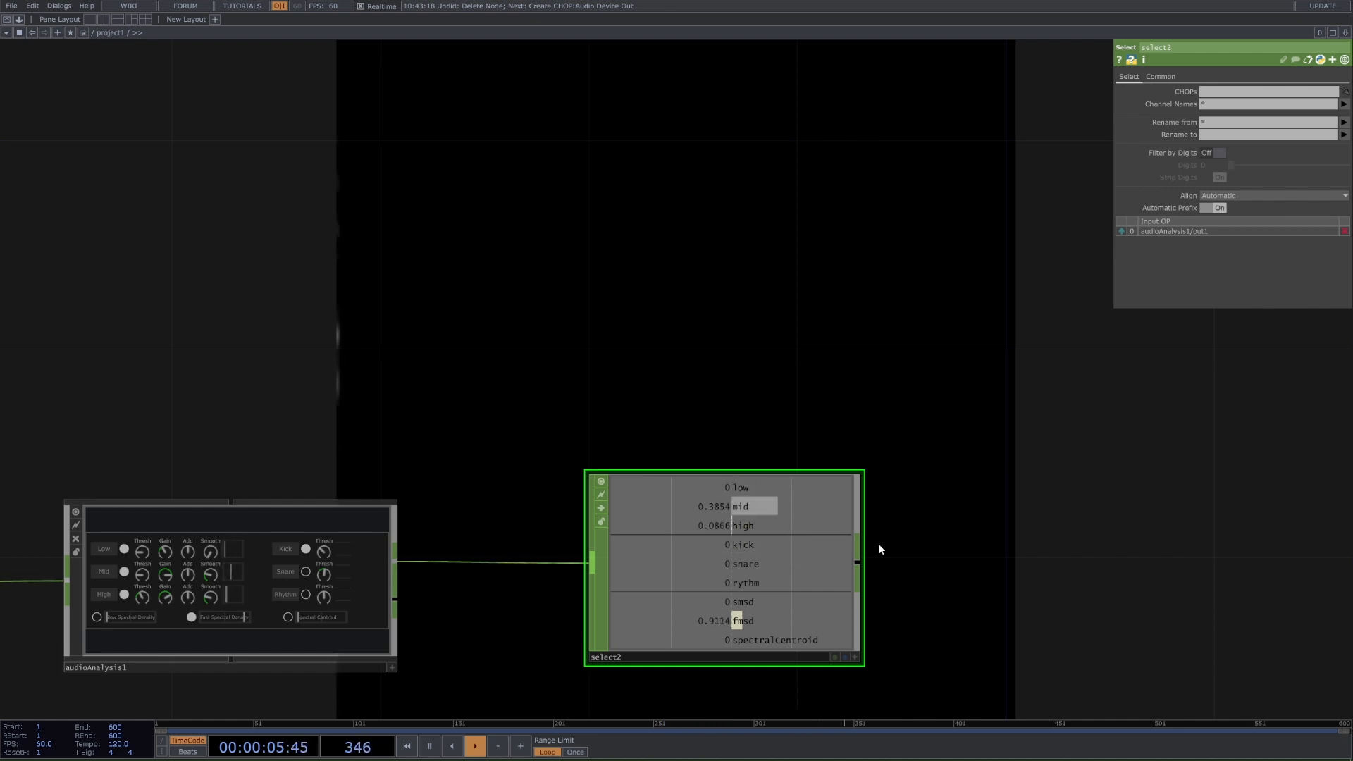
scroll(837, 681, down, 3)
Add a Speed CHOP after the new Select CHOP, connected to its output
drag(750, 551, 339, 394)
right_click(441, 462)
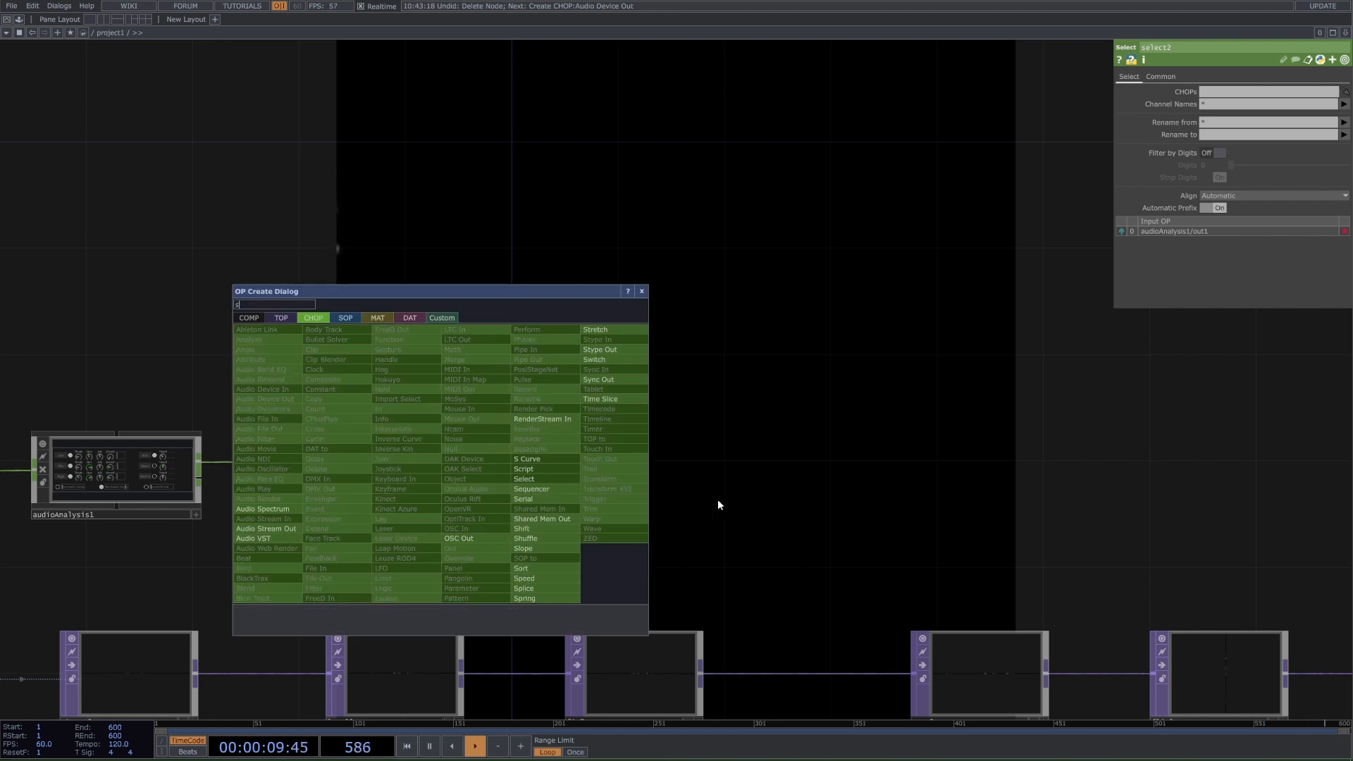
text(sp)
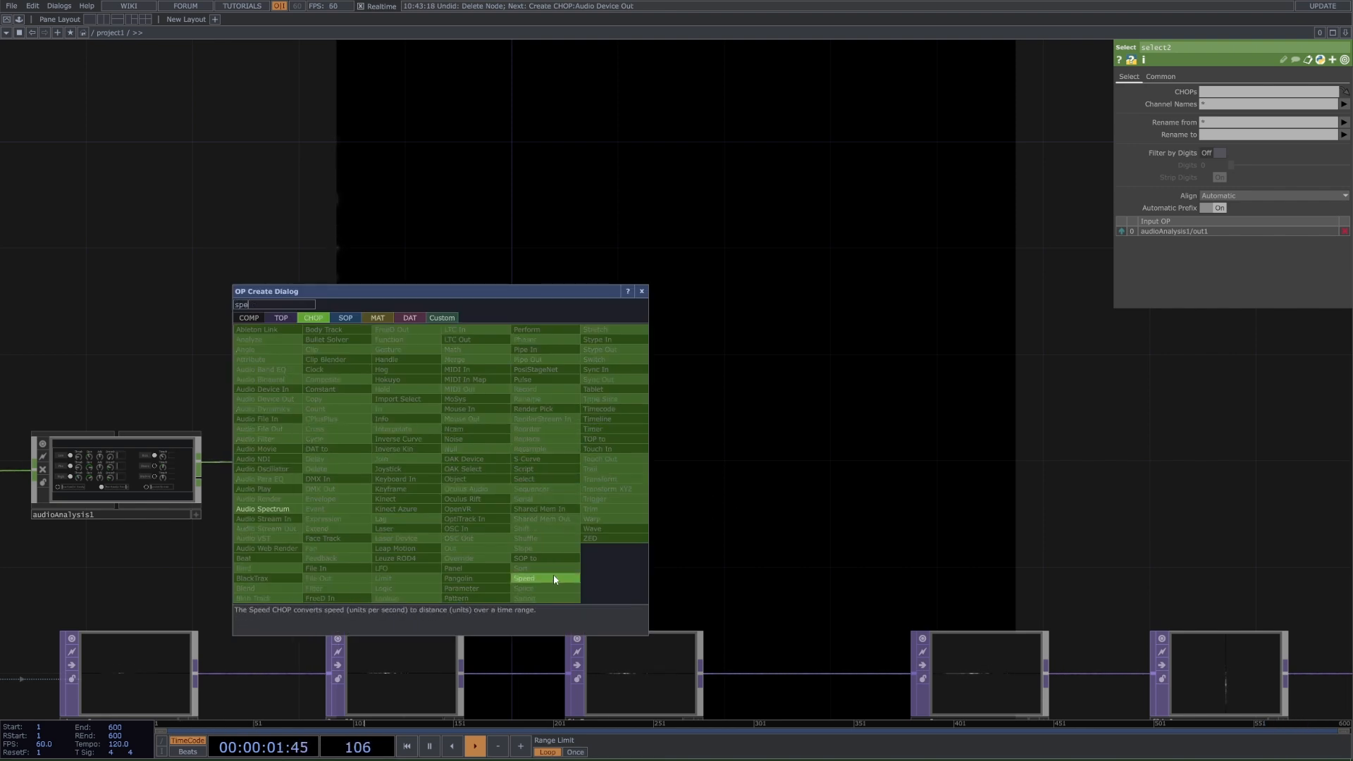
text(e)
click(555, 578)
click(628, 464)
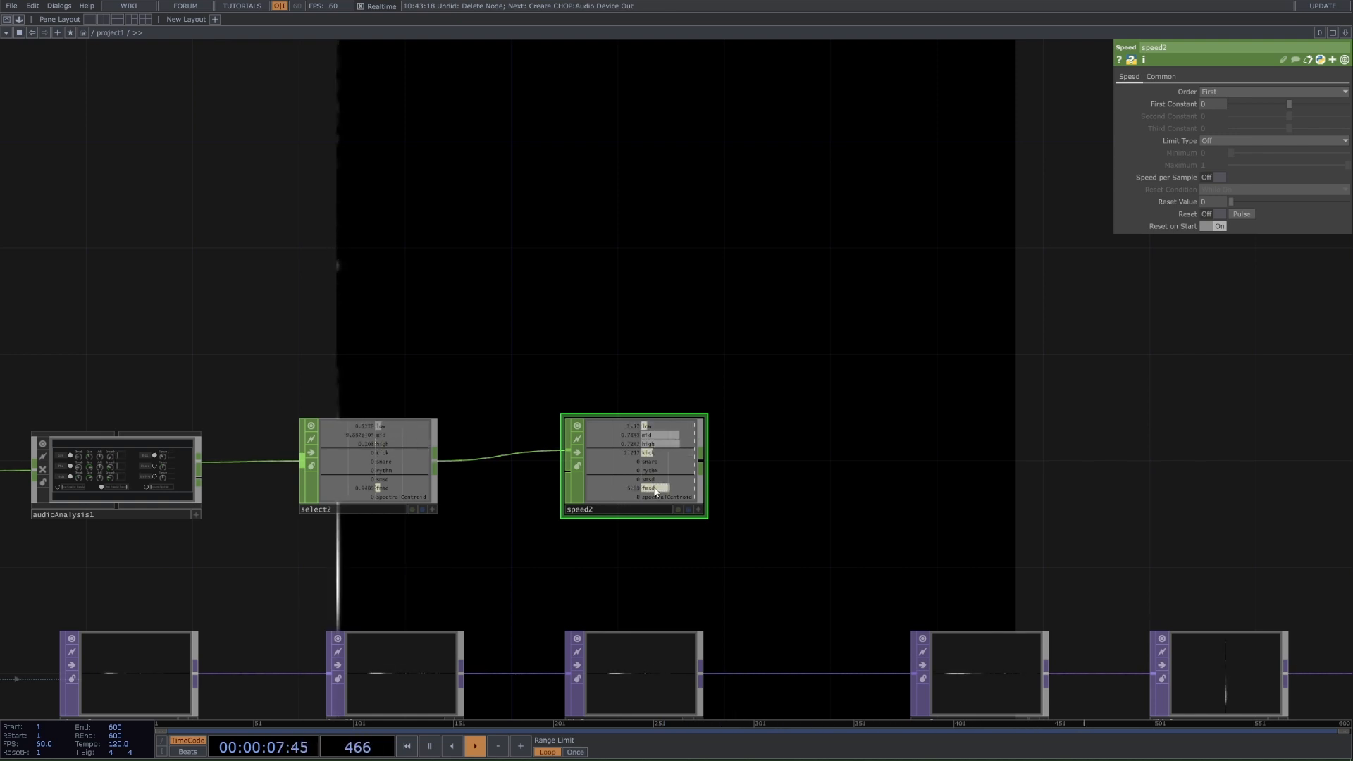
Compare the channels of the new Select and Speed CHOPs, and move the Speed CHOP directly above the new Transform TOP
scroll(346, 484, up, 2)
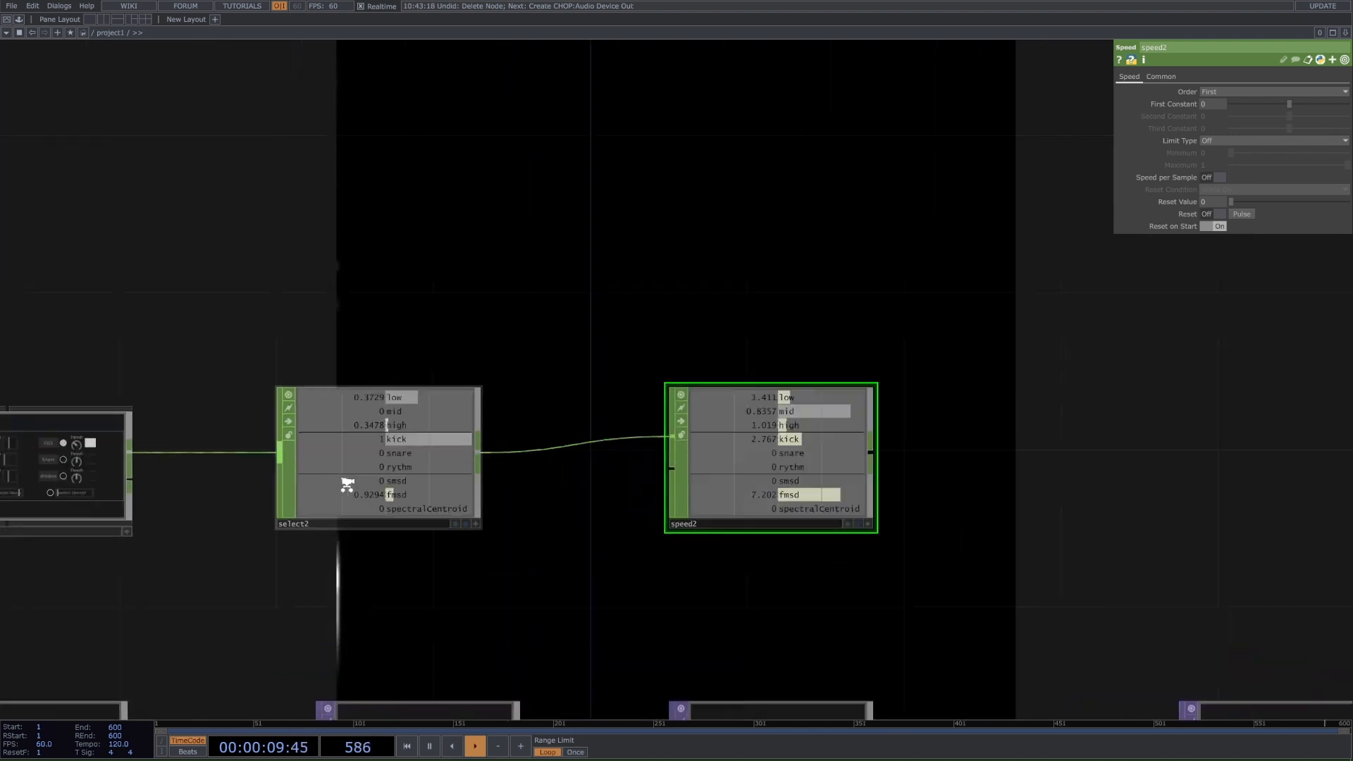
scroll(348, 485, up, 2)
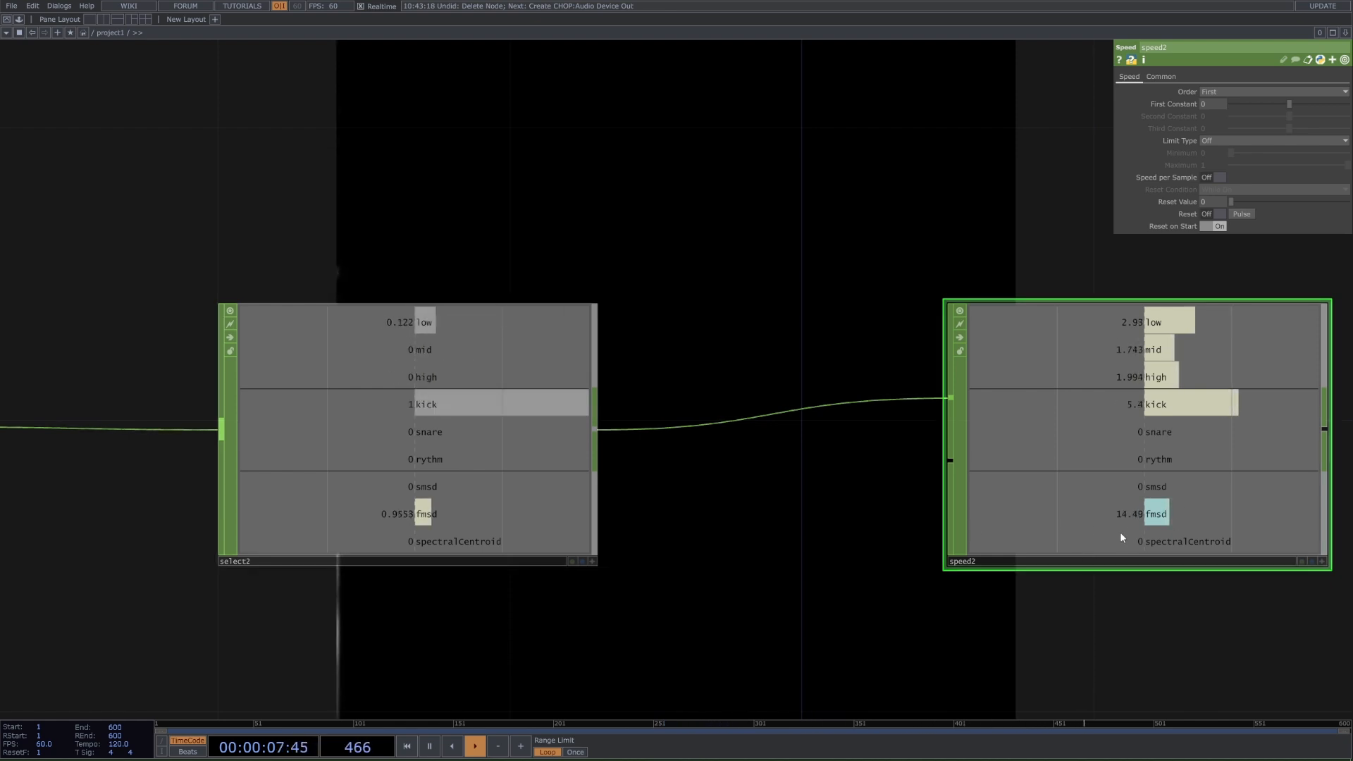
key(h)
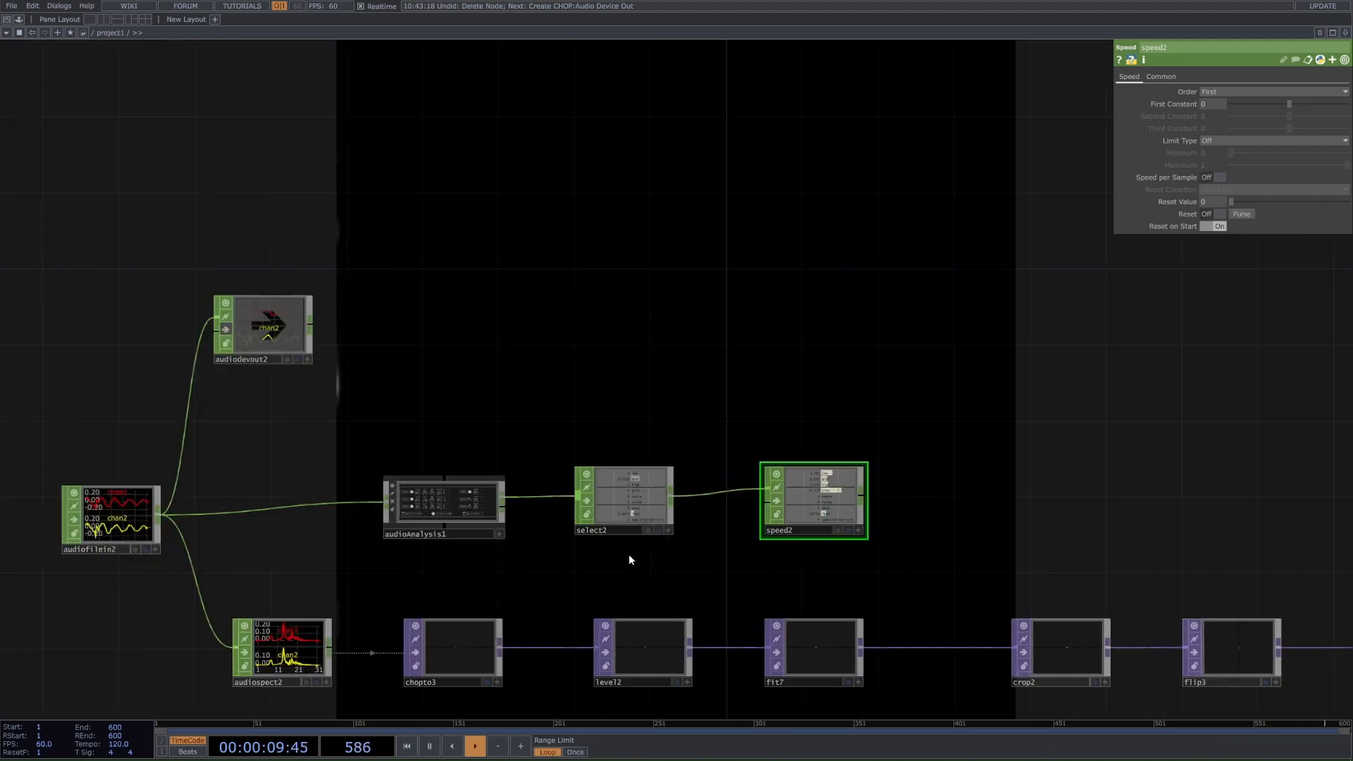
scroll(630, 561, down, 3)
drag(620, 538, 1027, 554)
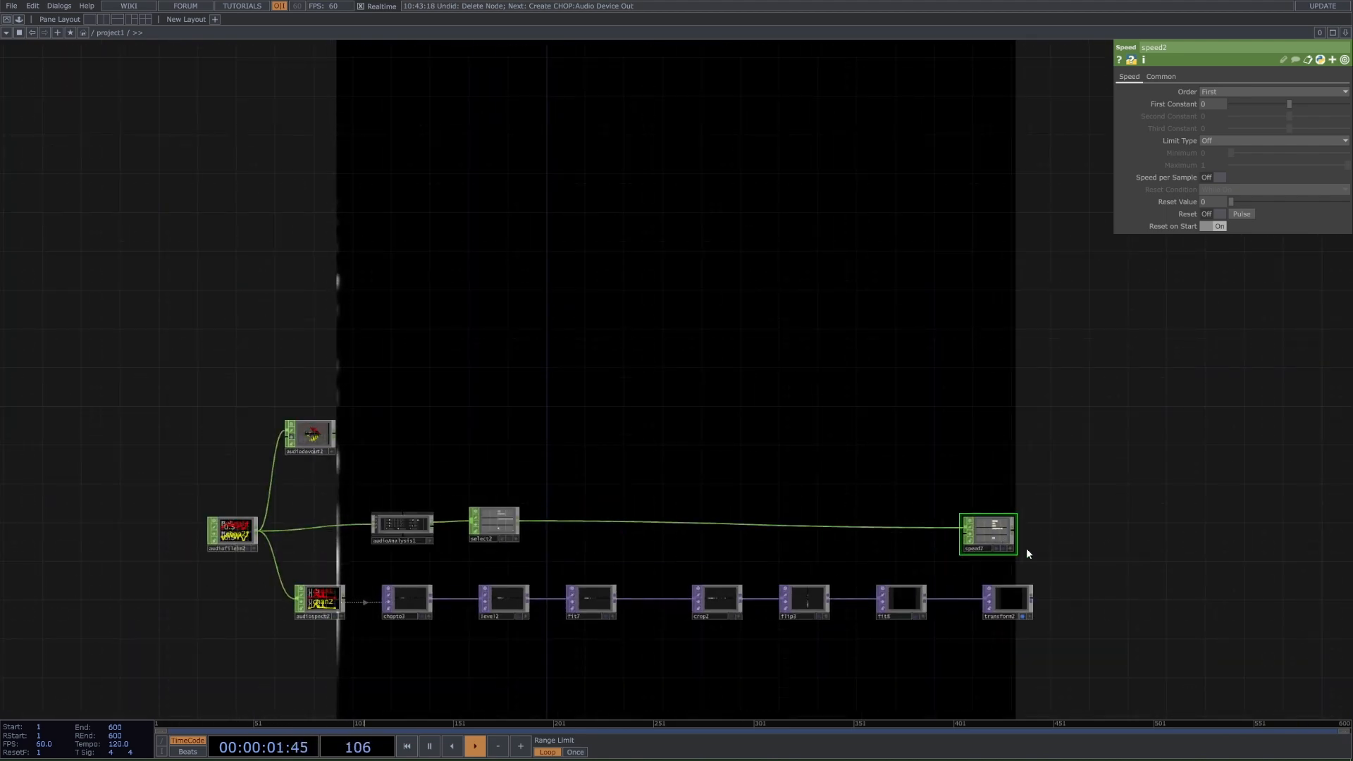
Link the Speed CHOP's fmsd channel to the Transform TOP's horizontal Translate as a CHOP Reference
scroll(1026, 553, up, 3)
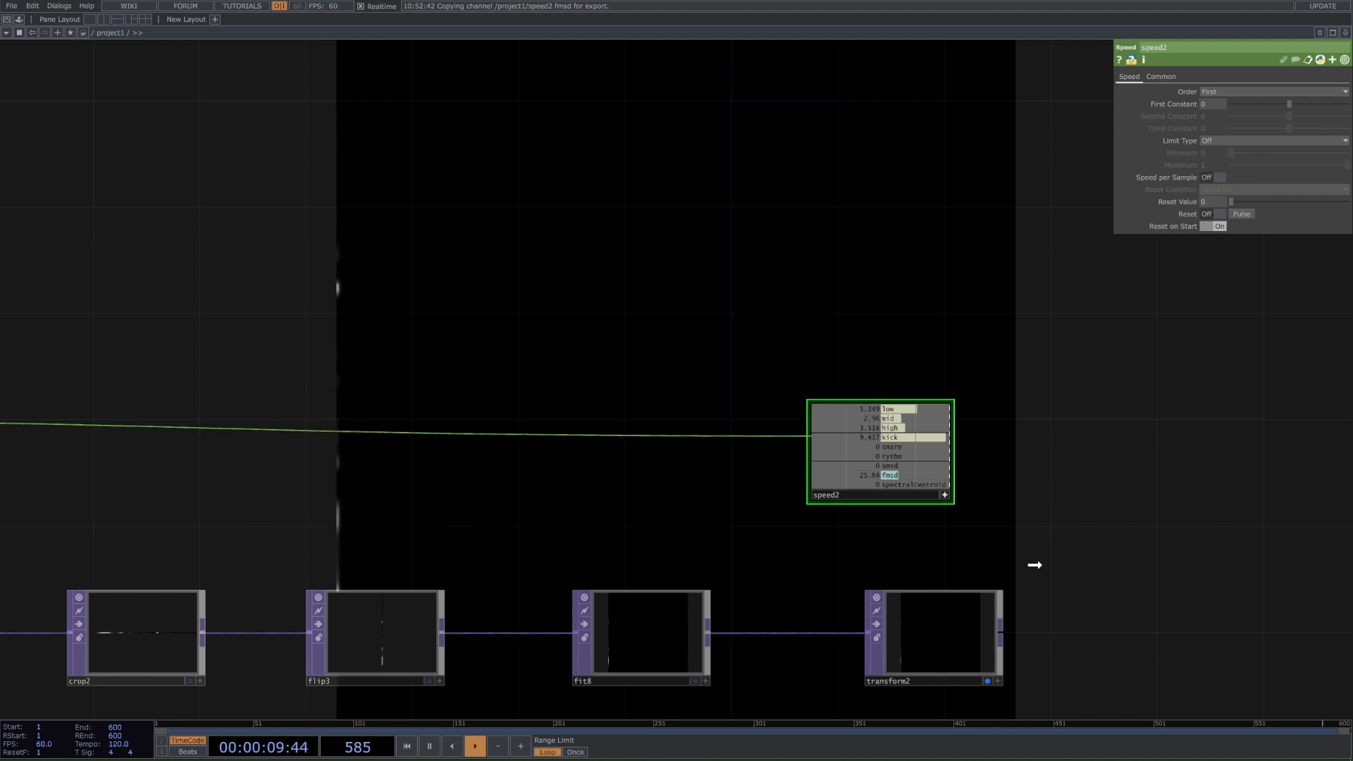
click(915, 603)
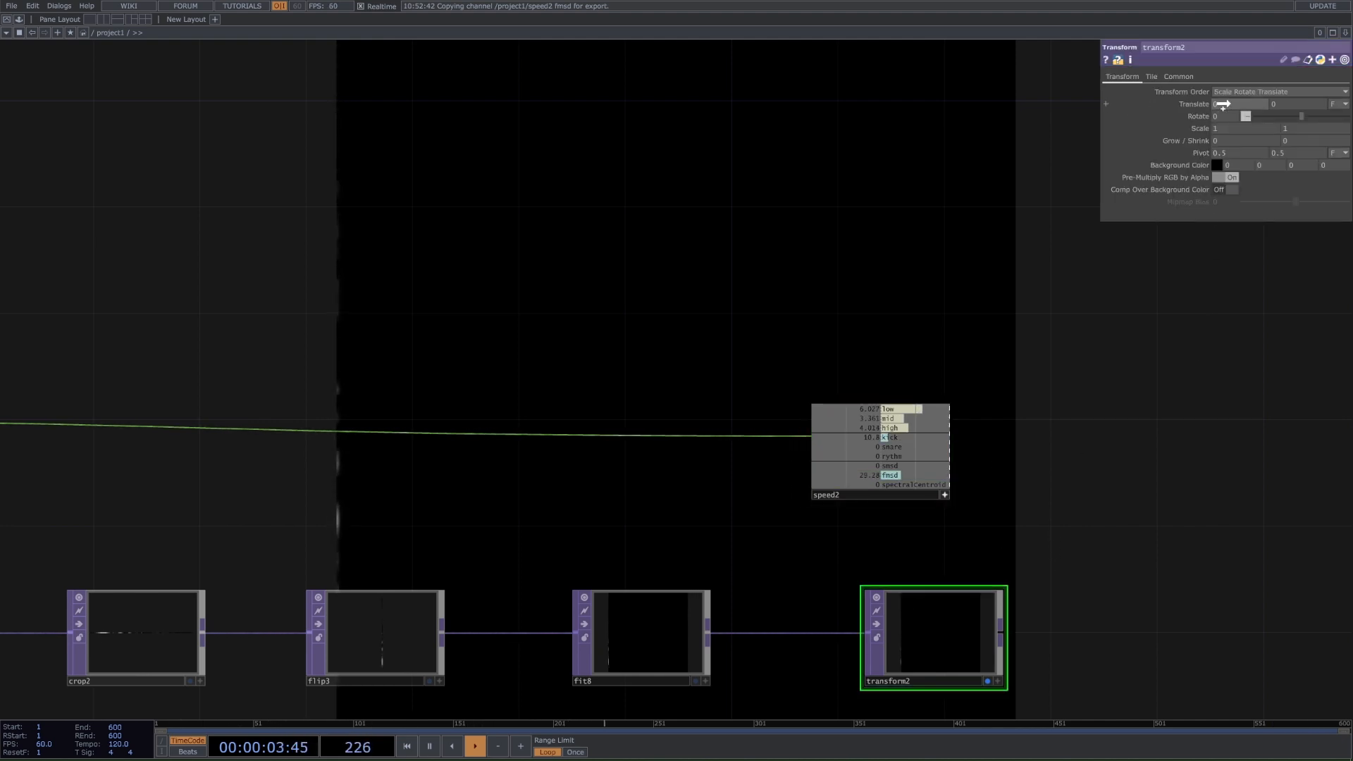
drag(1223, 104, 1224, 104)
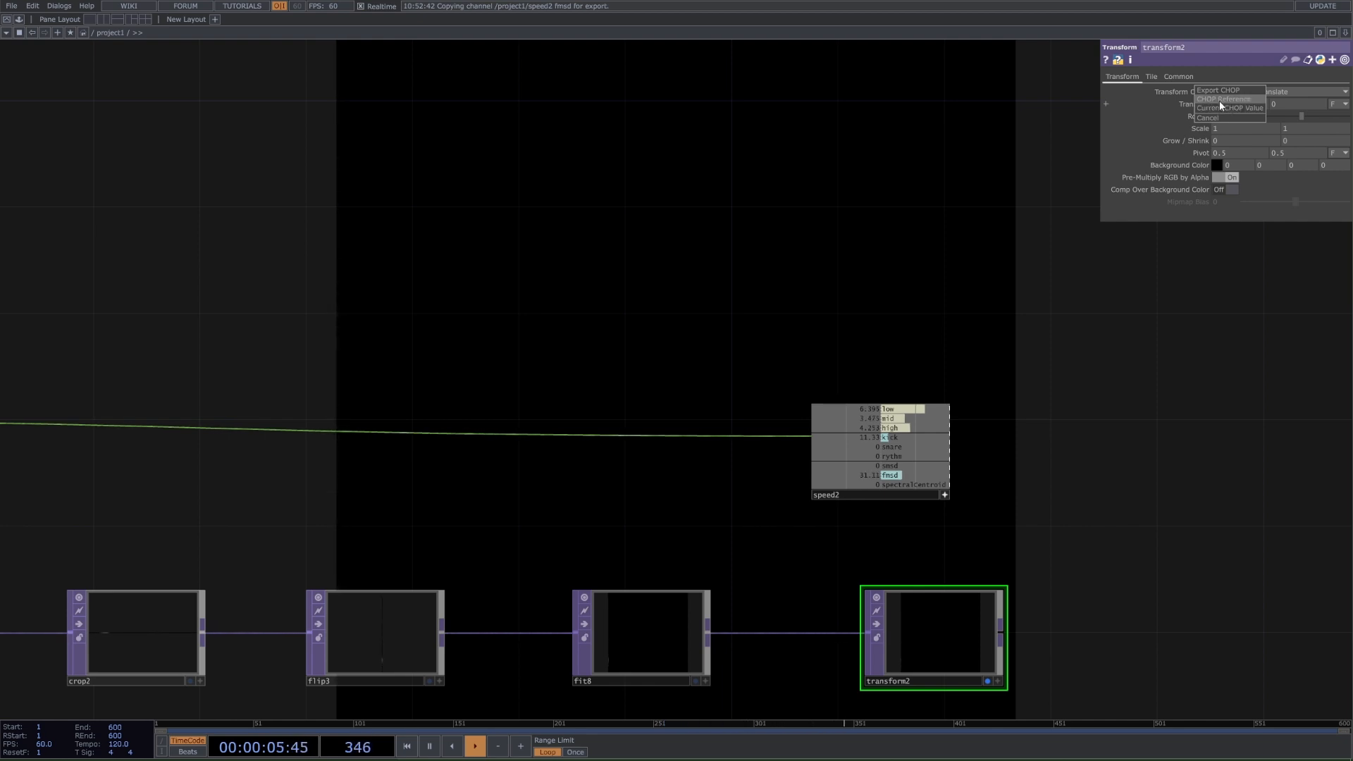
click(1221, 100)
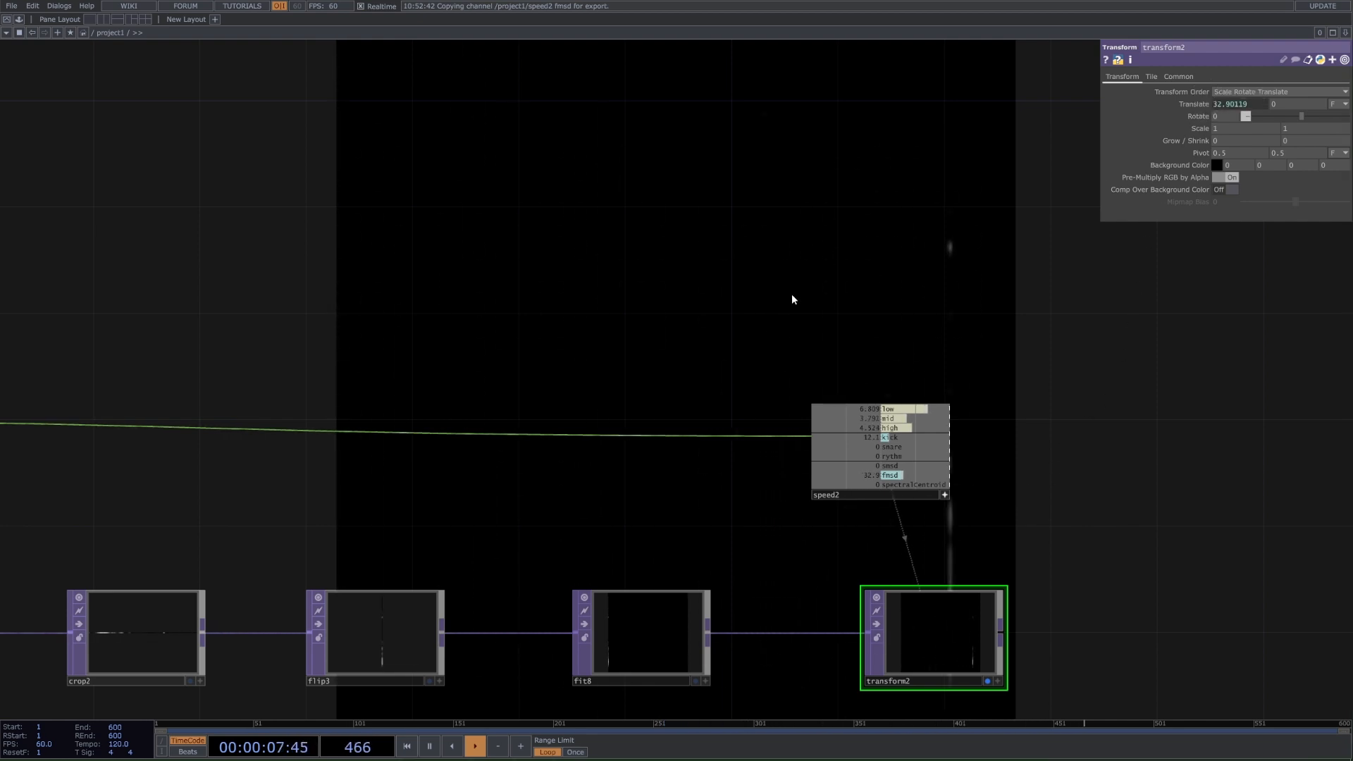
Check the original Transform TOP's horizontal Translate expression and scale the new one to op('speed2')['fmsd']*.8
scroll(973, 568, down, 3)
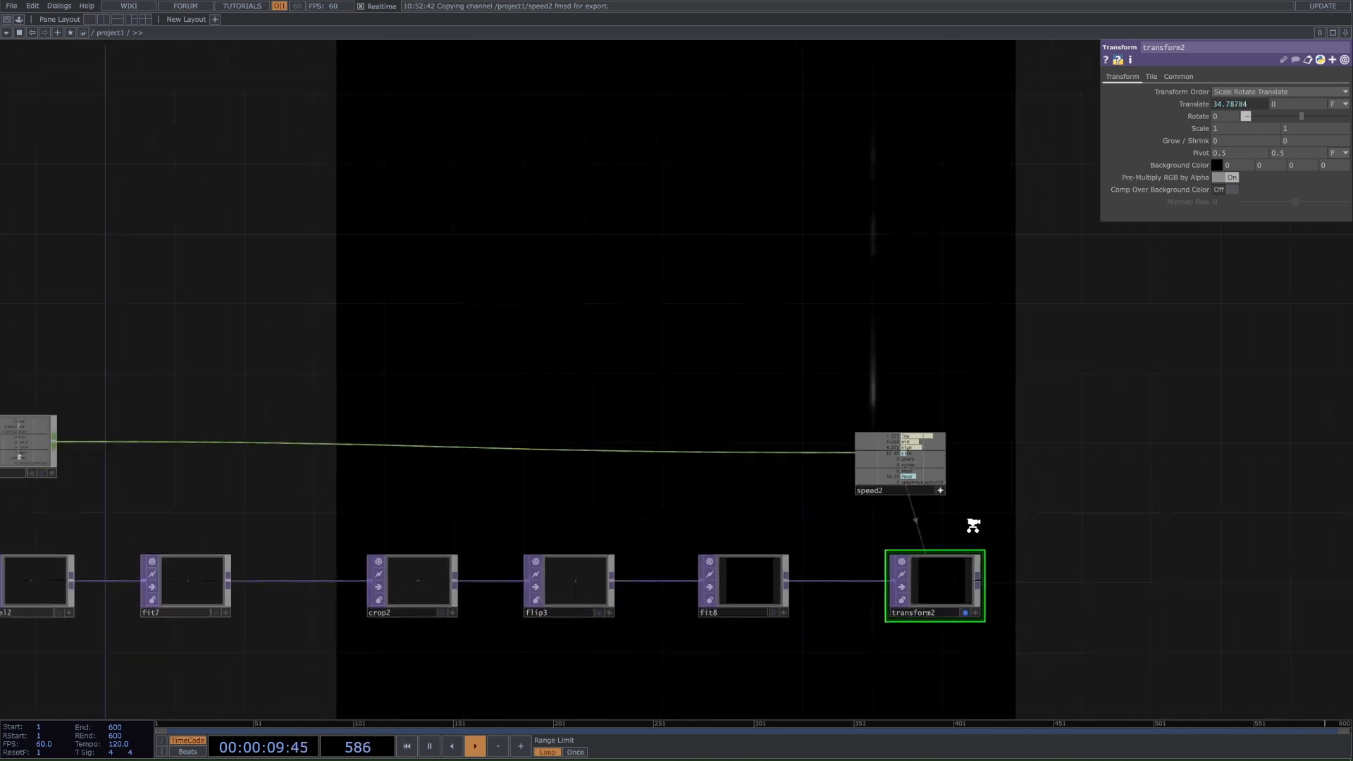
scroll(973, 526, down, 8)
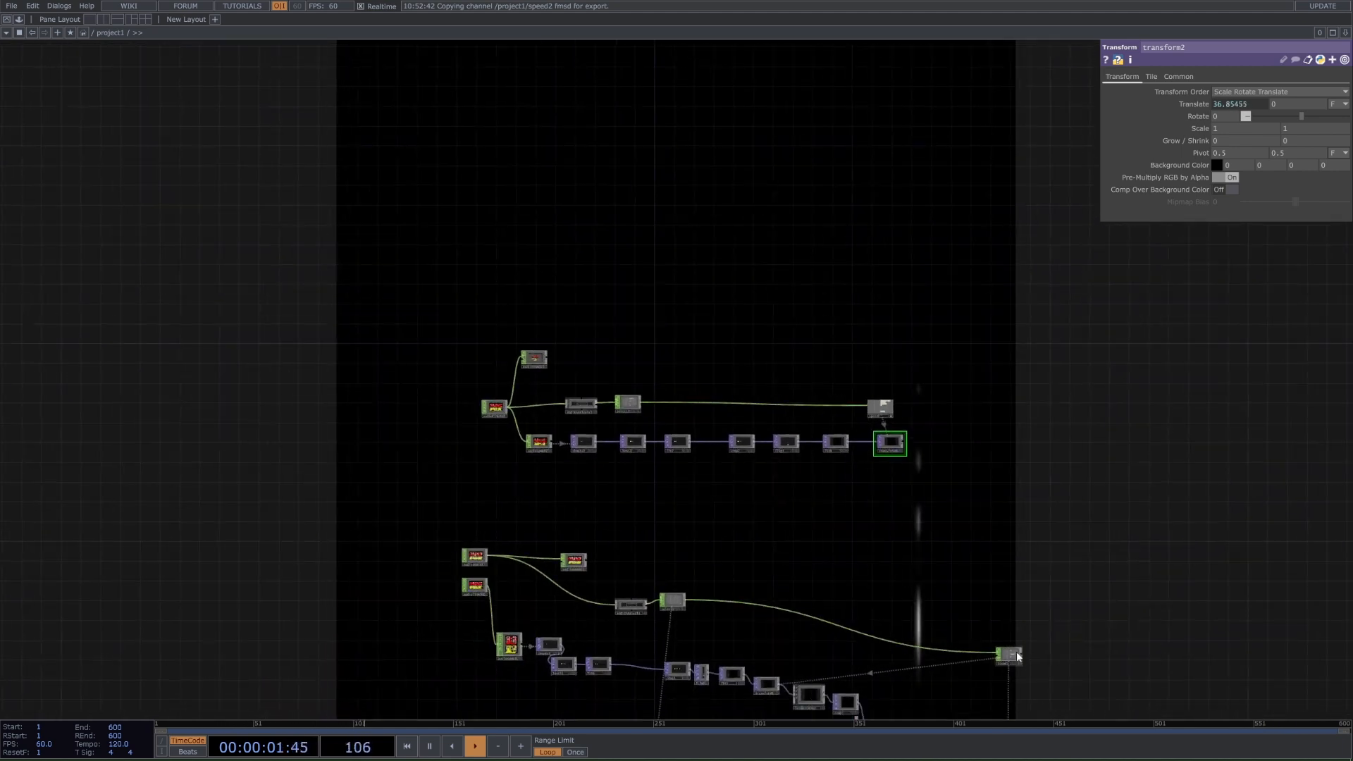
click(767, 687)
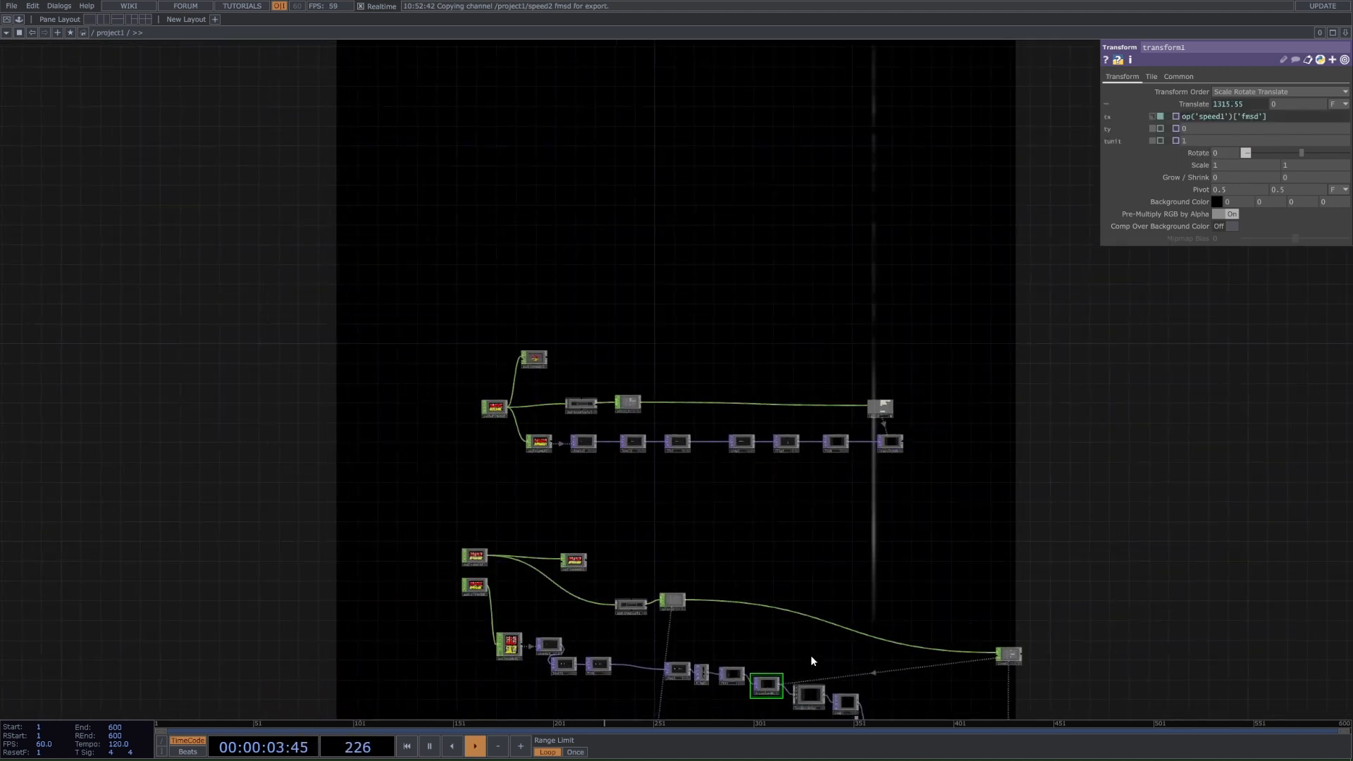
scroll(954, 346, up, 5)
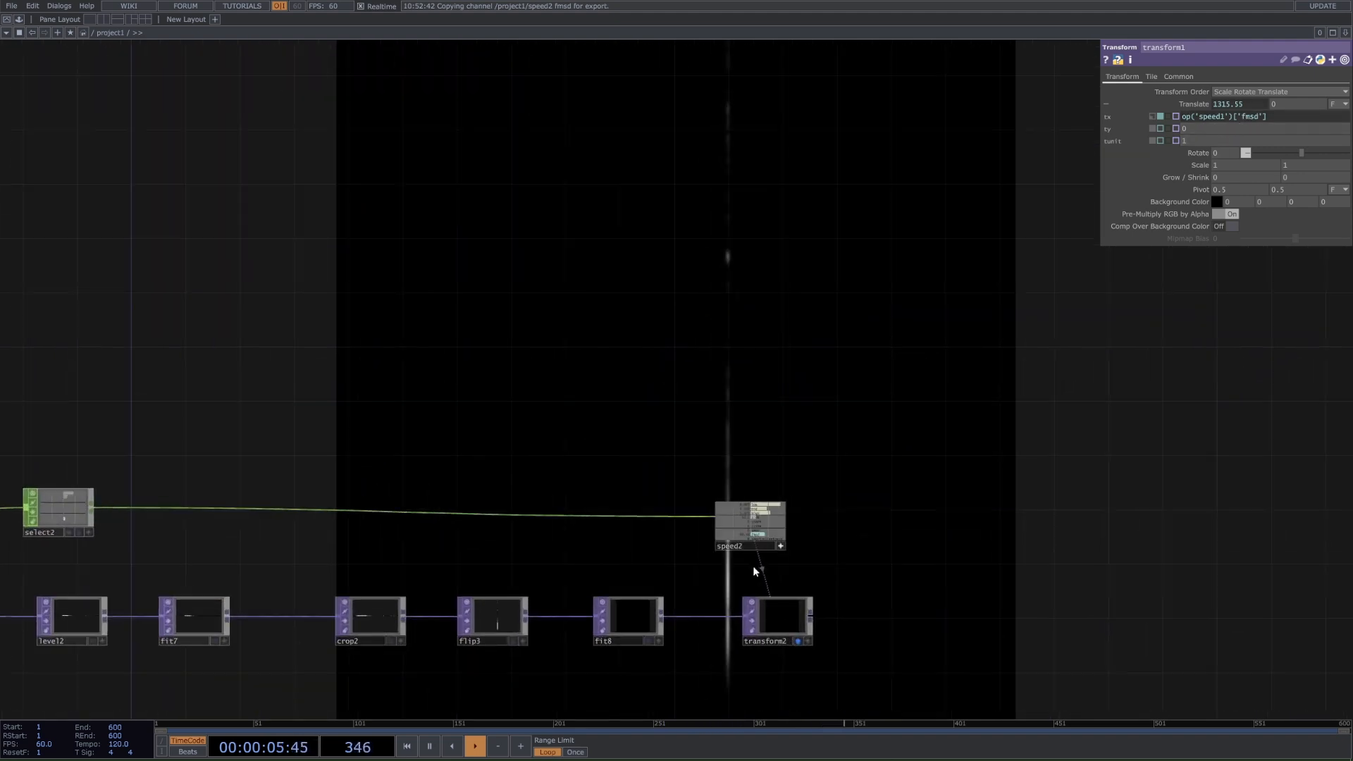
click(775, 617)
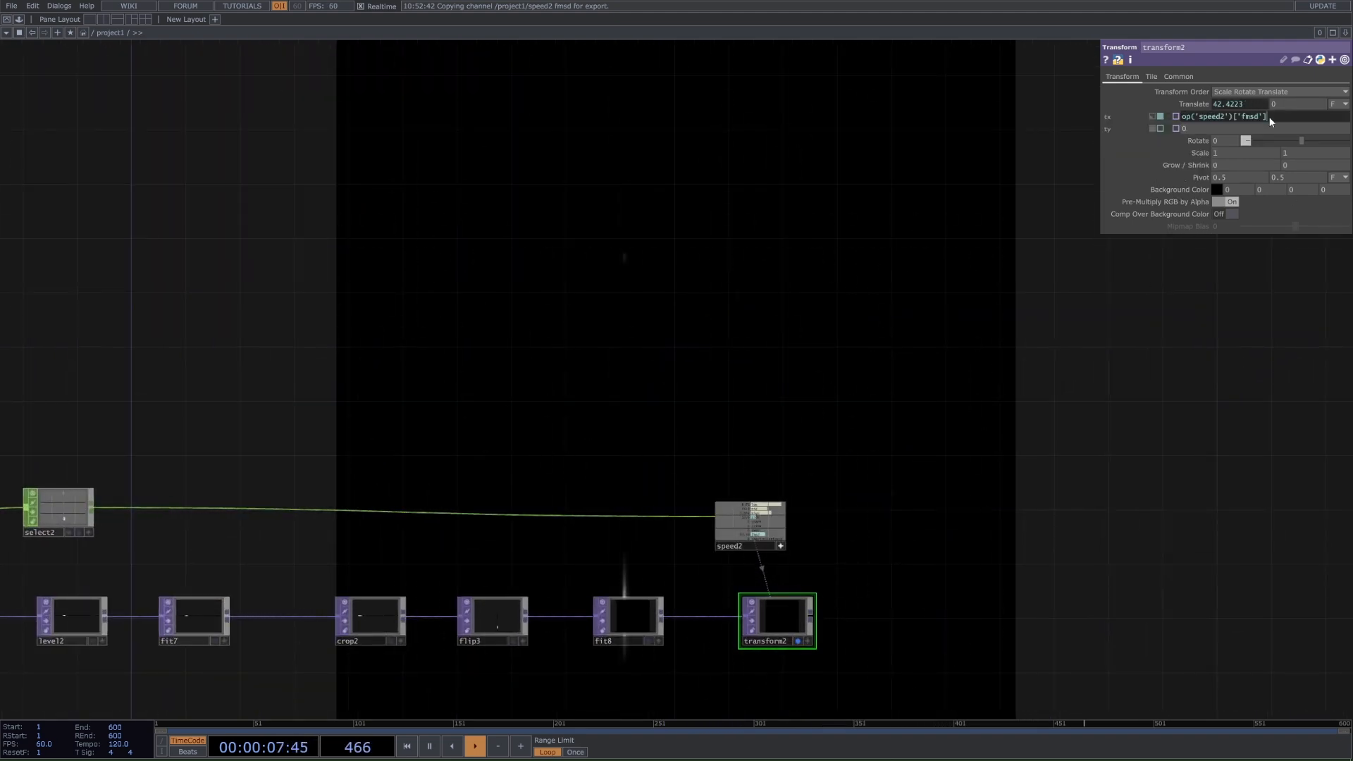
text(/2)
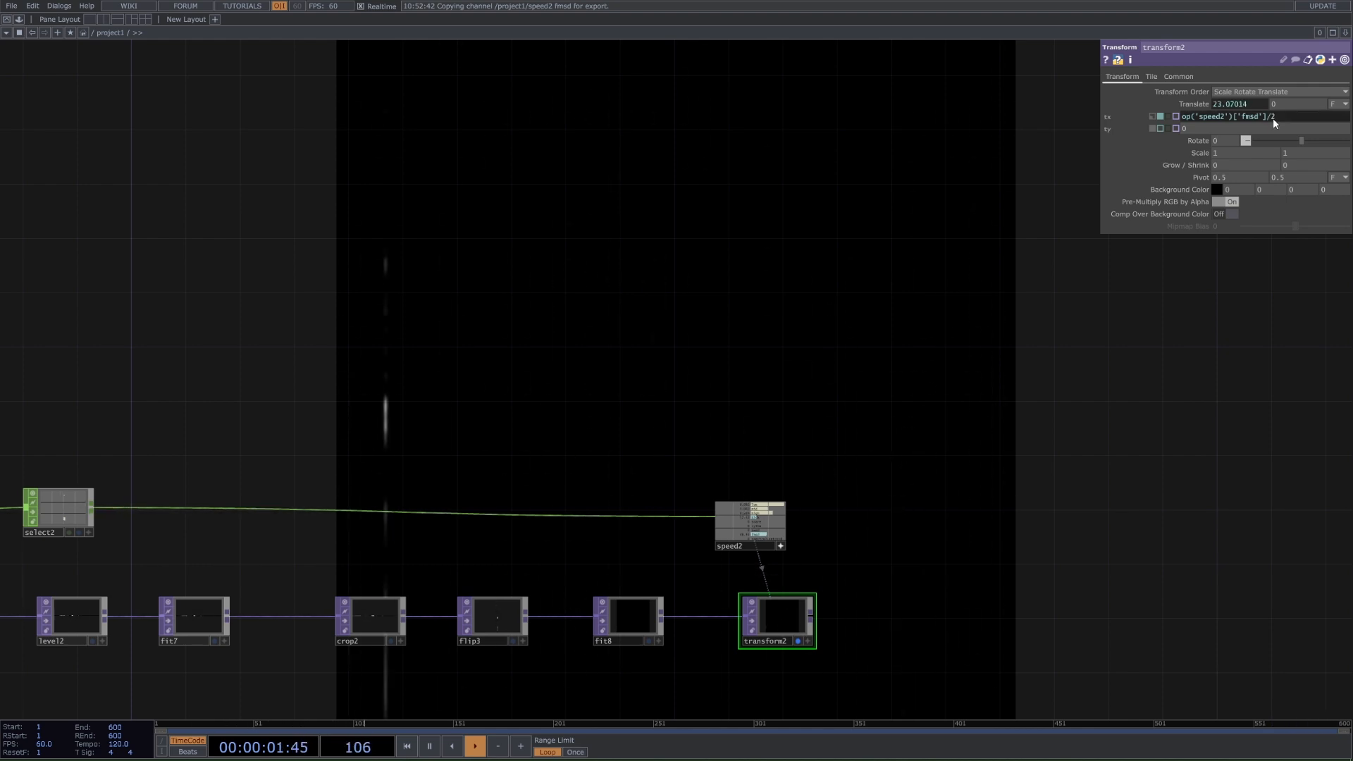
drag(1277, 117, 1267, 114)
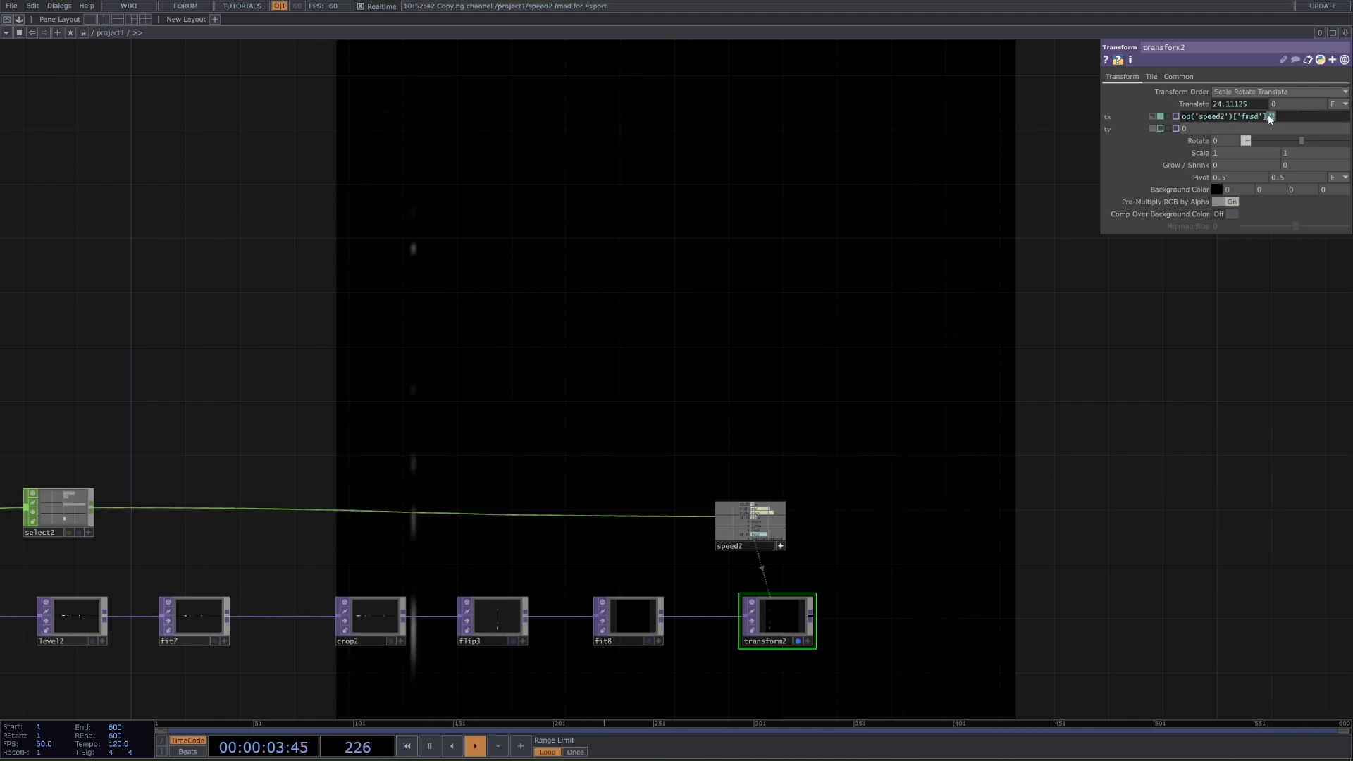
text(*8)
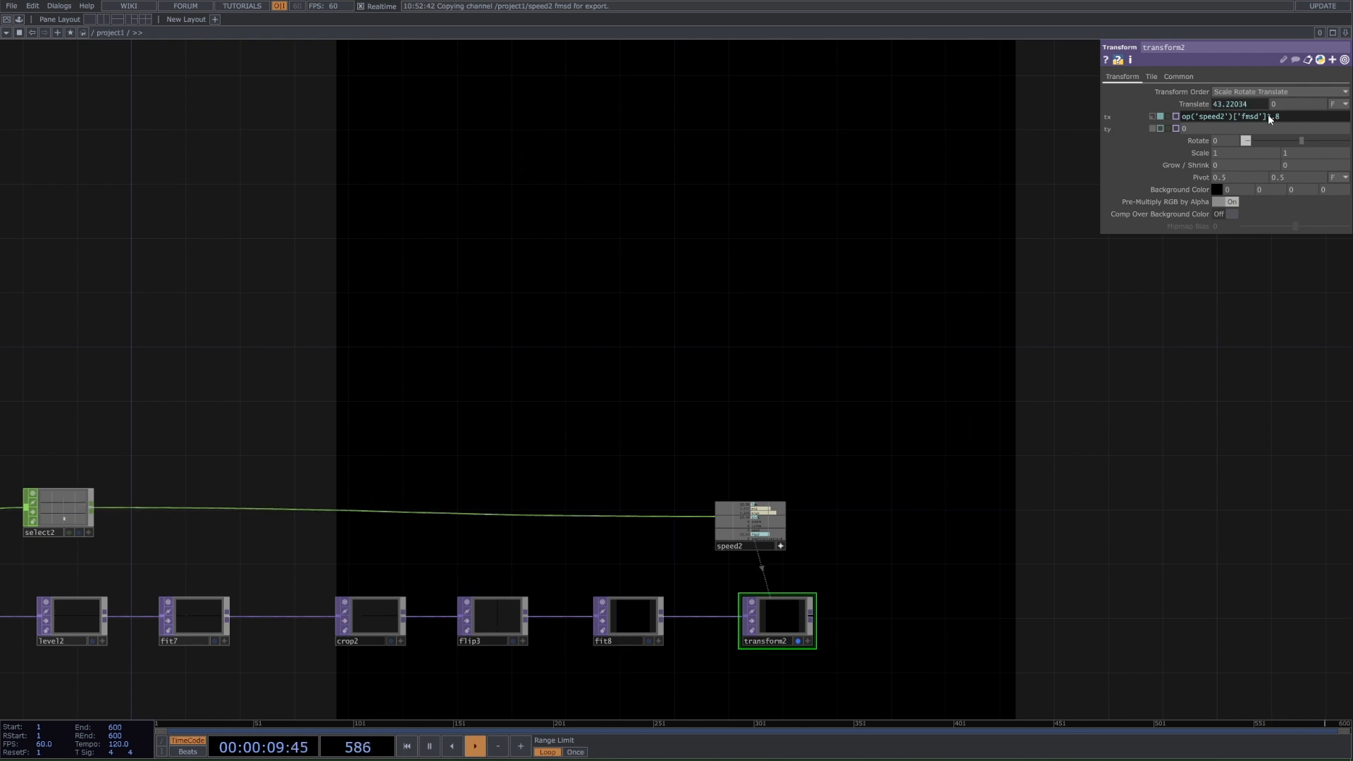
Deactivate the new Speed CHOP's interactive viewer and align the CHOP directly above the new Transform TOP
click(781, 546)
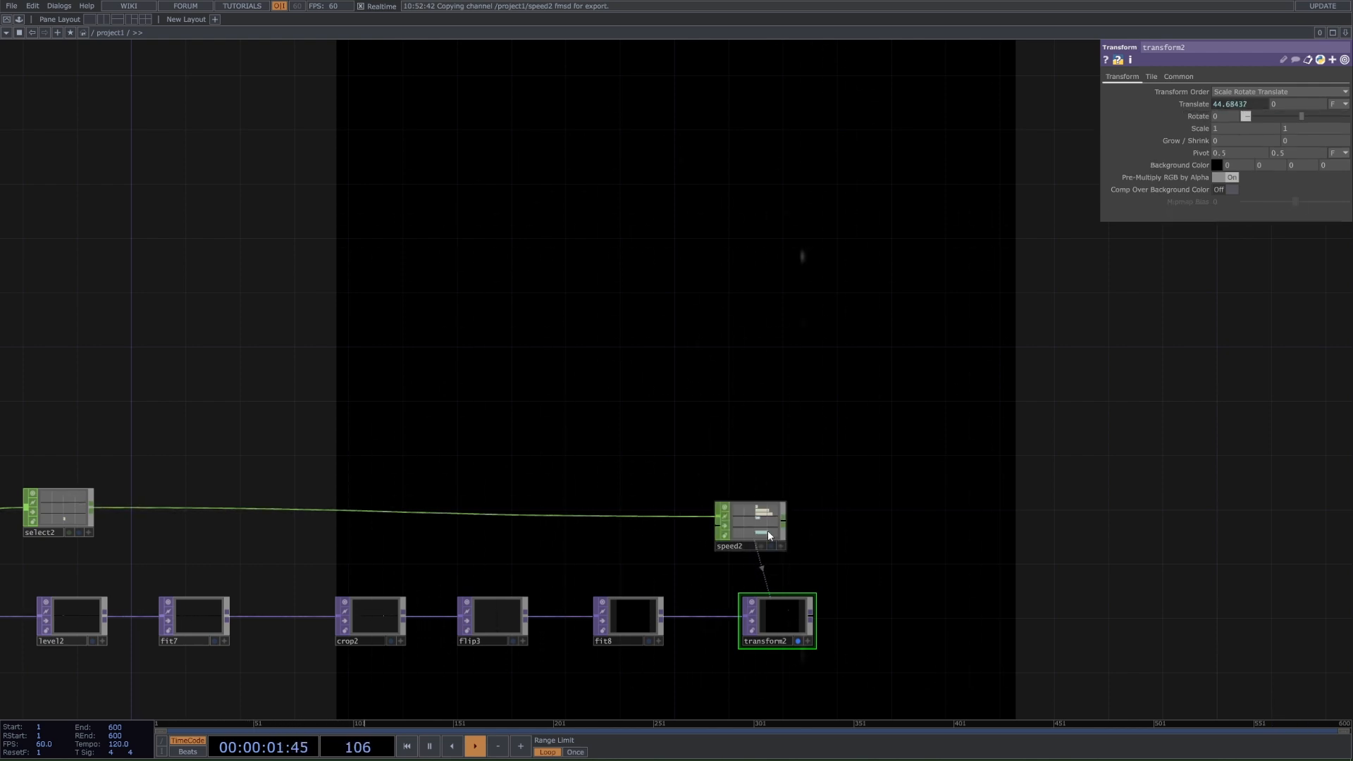
drag(782, 542, 811, 540)
drag(904, 543, 833, 484)
scroll(835, 486, down, 5)
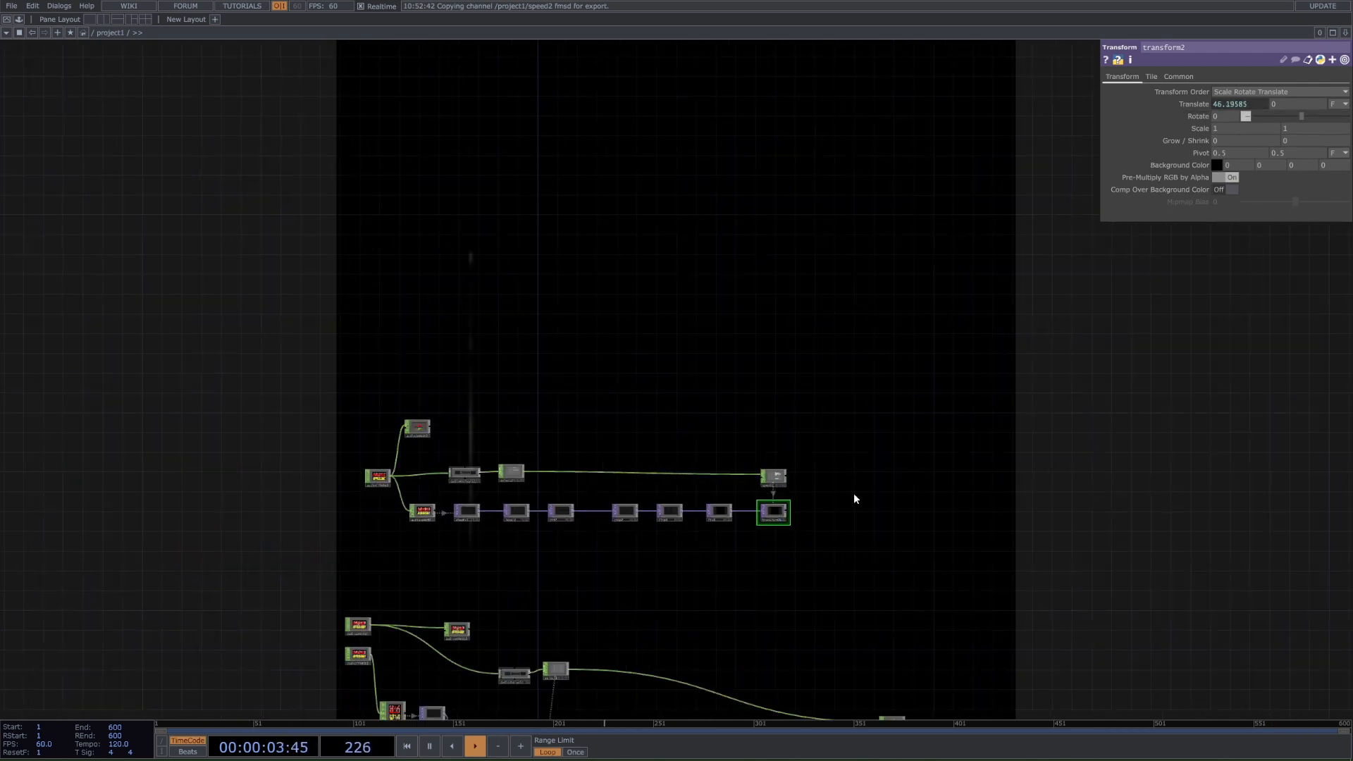
Try adding a fresh feedbackEdge component from the Palette's ImageFilters beside the new Transform TOP, and delete it
scroll(650, 353, down, 2)
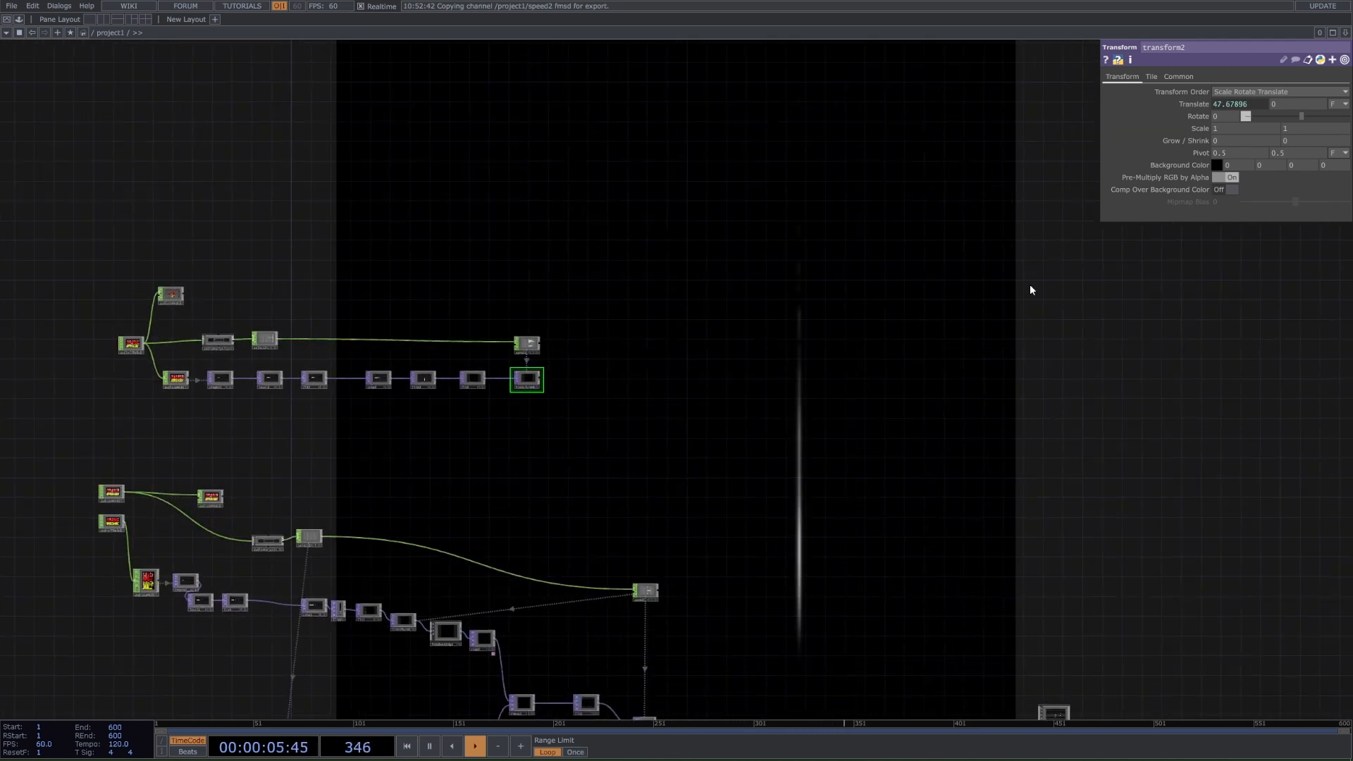
click(445, 632)
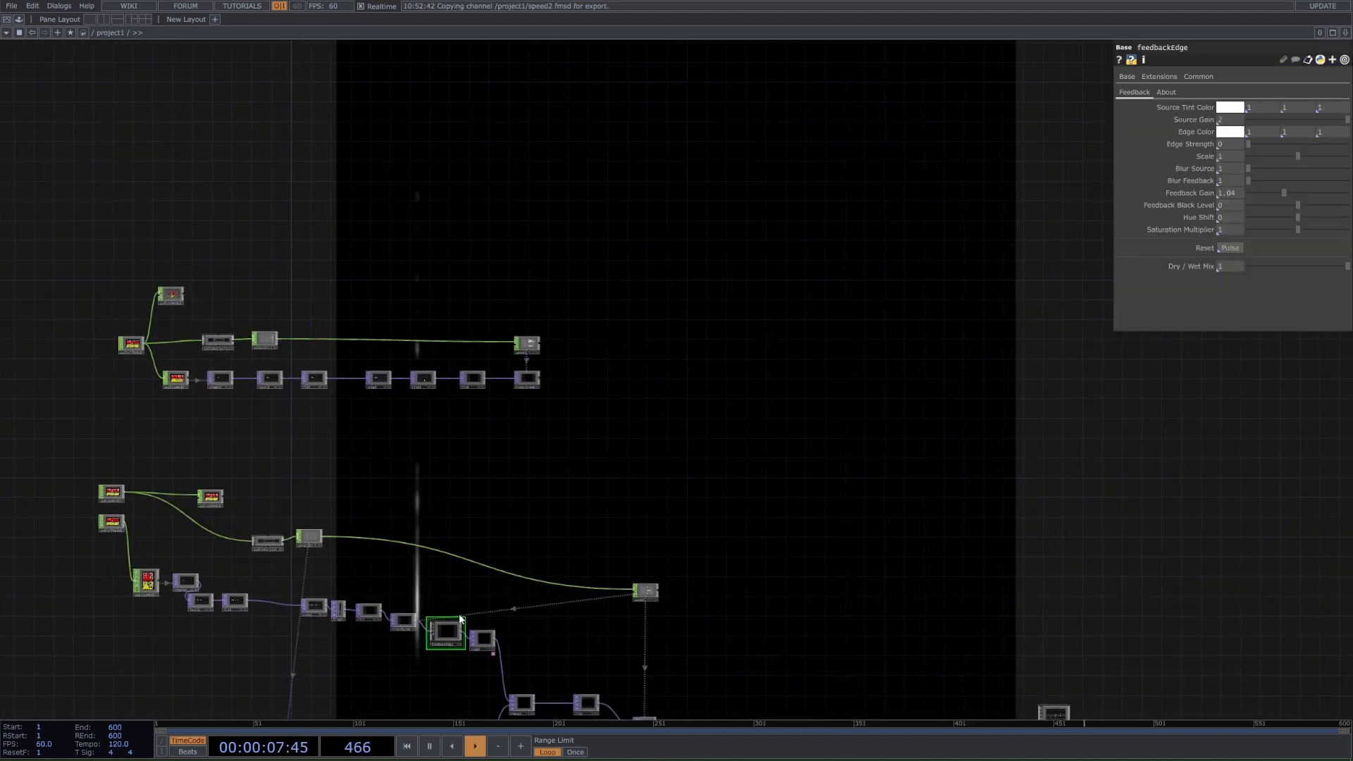
click(15, 19)
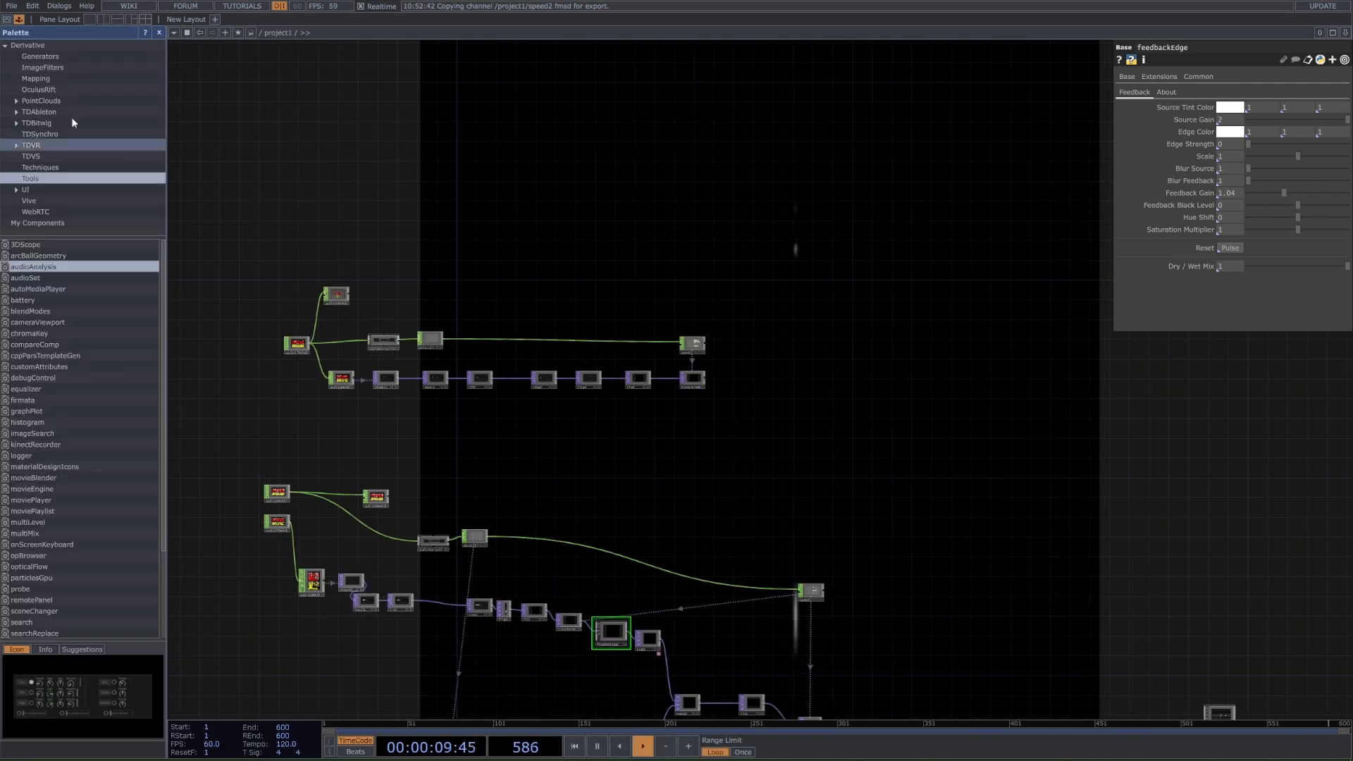
click(42, 67)
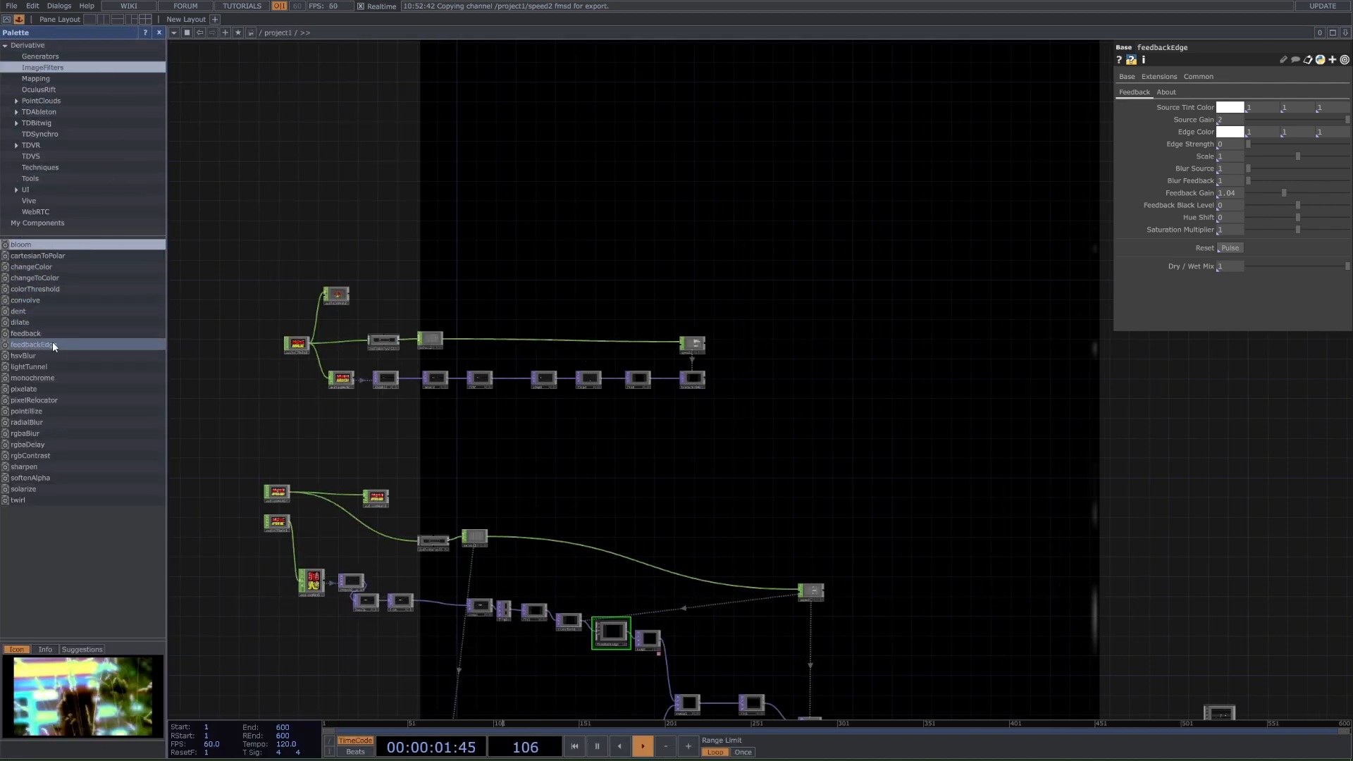
drag(34, 345, 765, 384)
scroll(799, 379, up, 5)
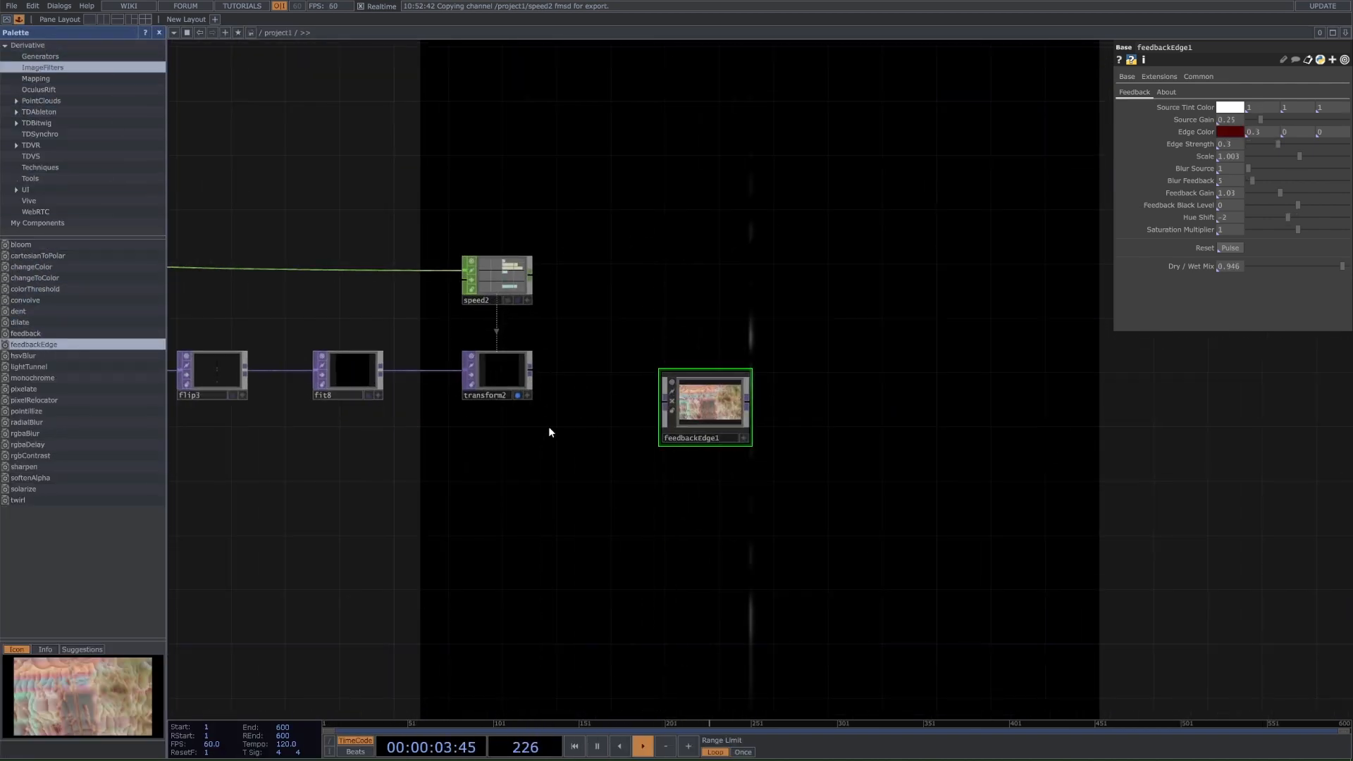
scroll(546, 416, up, 2)
scroll(493, 367, up, 5)
scroll(511, 395, down, 5)
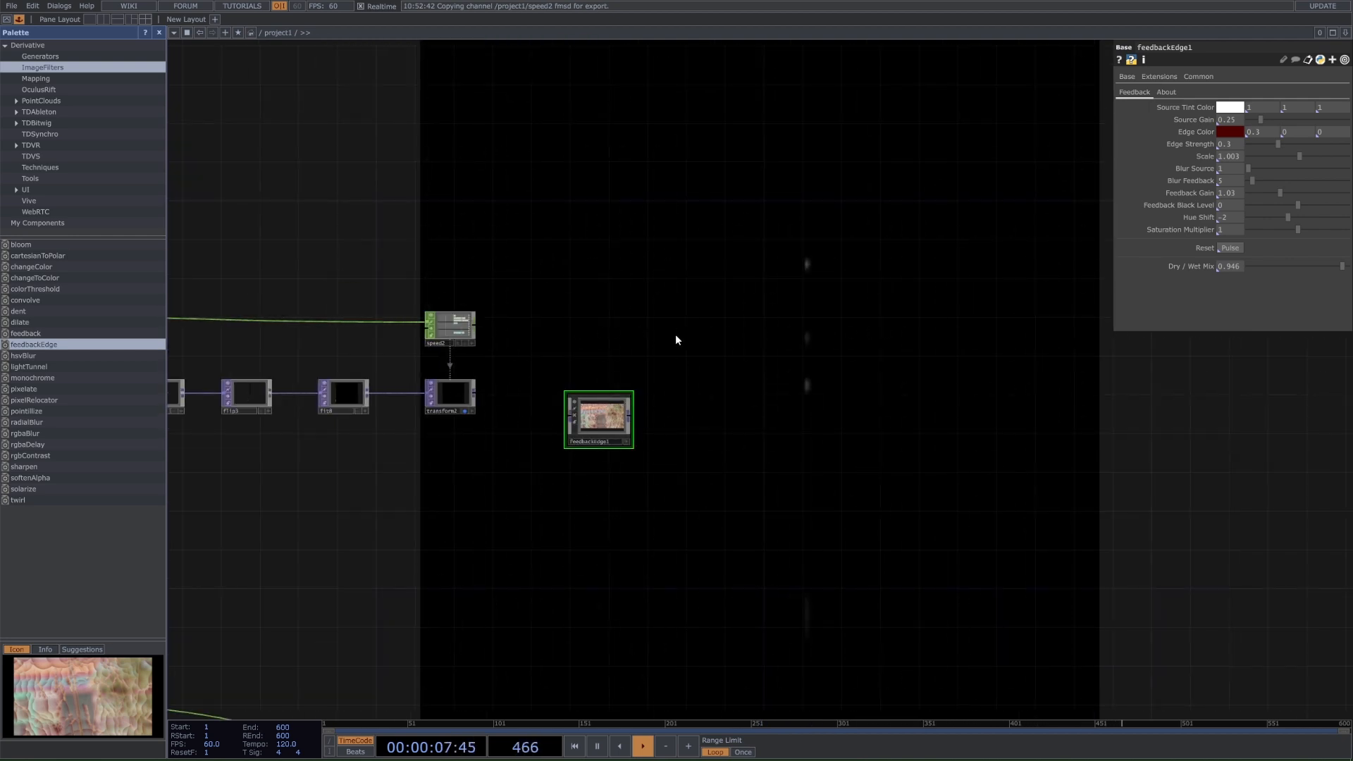
key(Delete)
Copy the configured feedbackEdge component from the original chain, paste it beside the new Transform TOP, and connect the Transform's output to it
scroll(656, 447, down, 8)
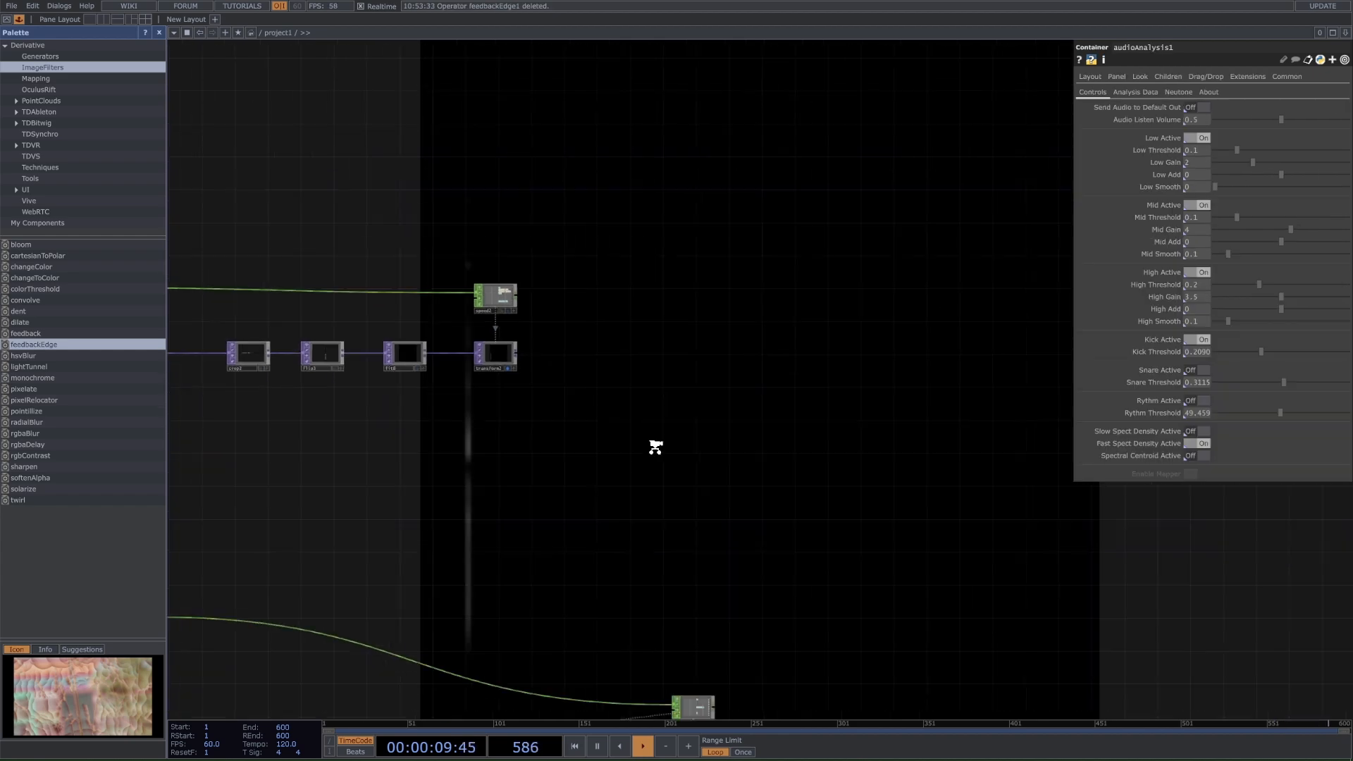
key(ctrl+v)
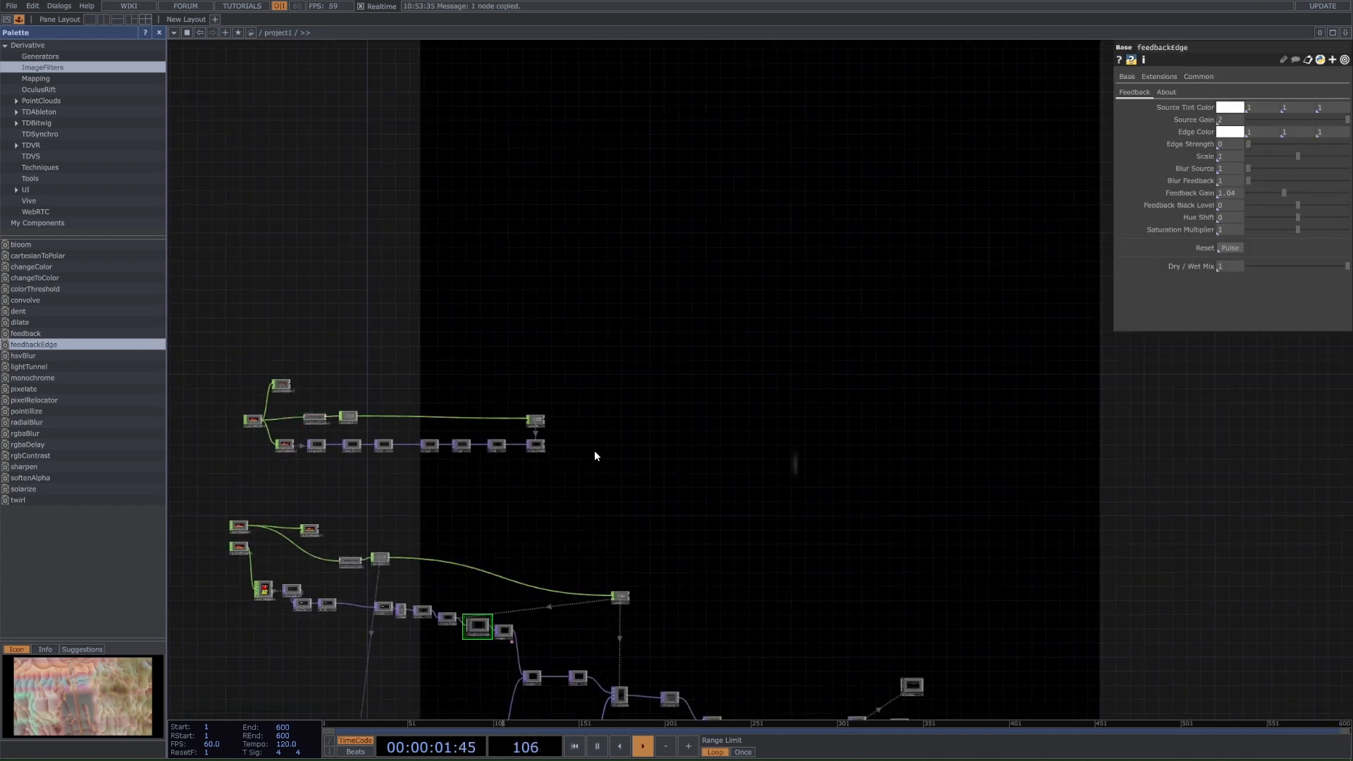
click(594, 444)
scroll(535, 445, up, 5)
drag(670, 403, 652, 442)
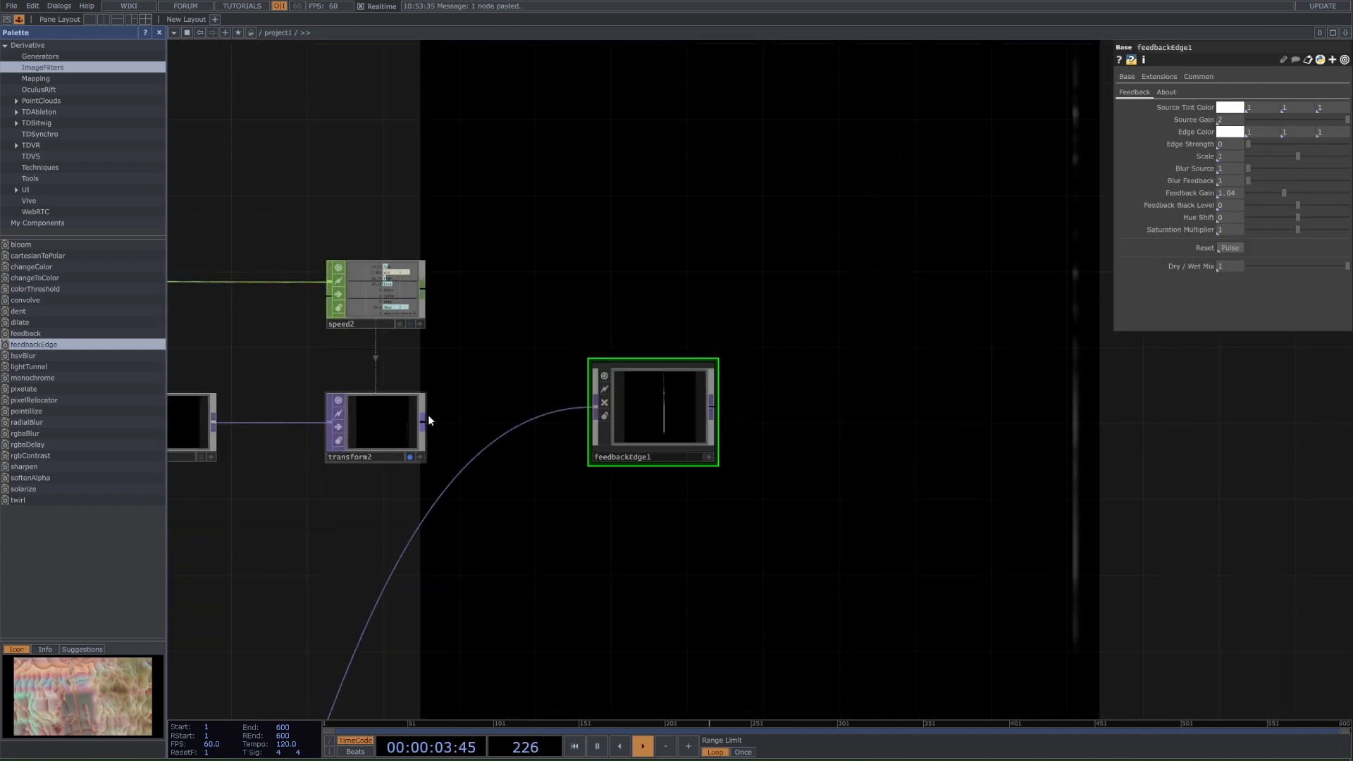
drag(424, 422, 593, 408)
scroll(683, 419, up, 5)
scroll(683, 420, up, 1)
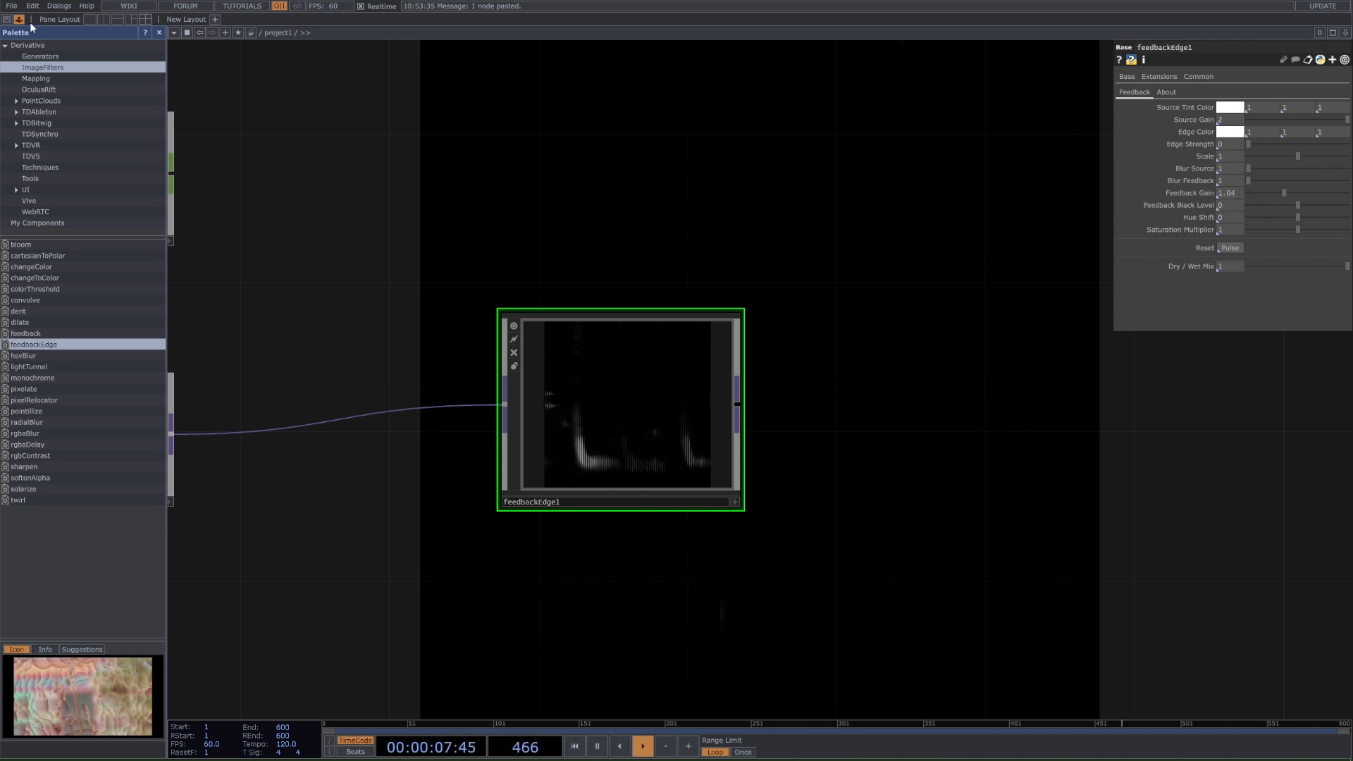
Close the Palette and examine the spectrum trail in the new feedbackEdge component's viewer
click(252, 32)
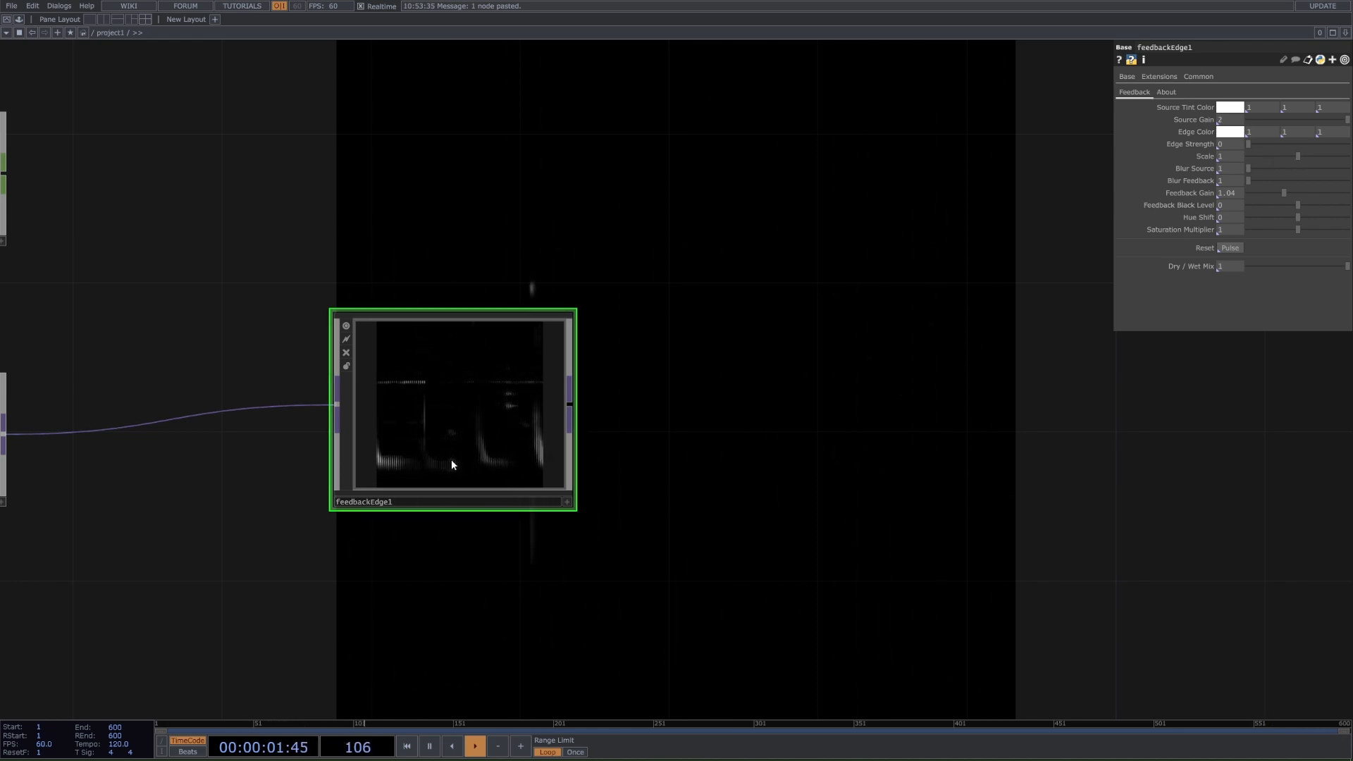
middle_drag(472, 438, 475, 445)
scroll(476, 446, up, 3)
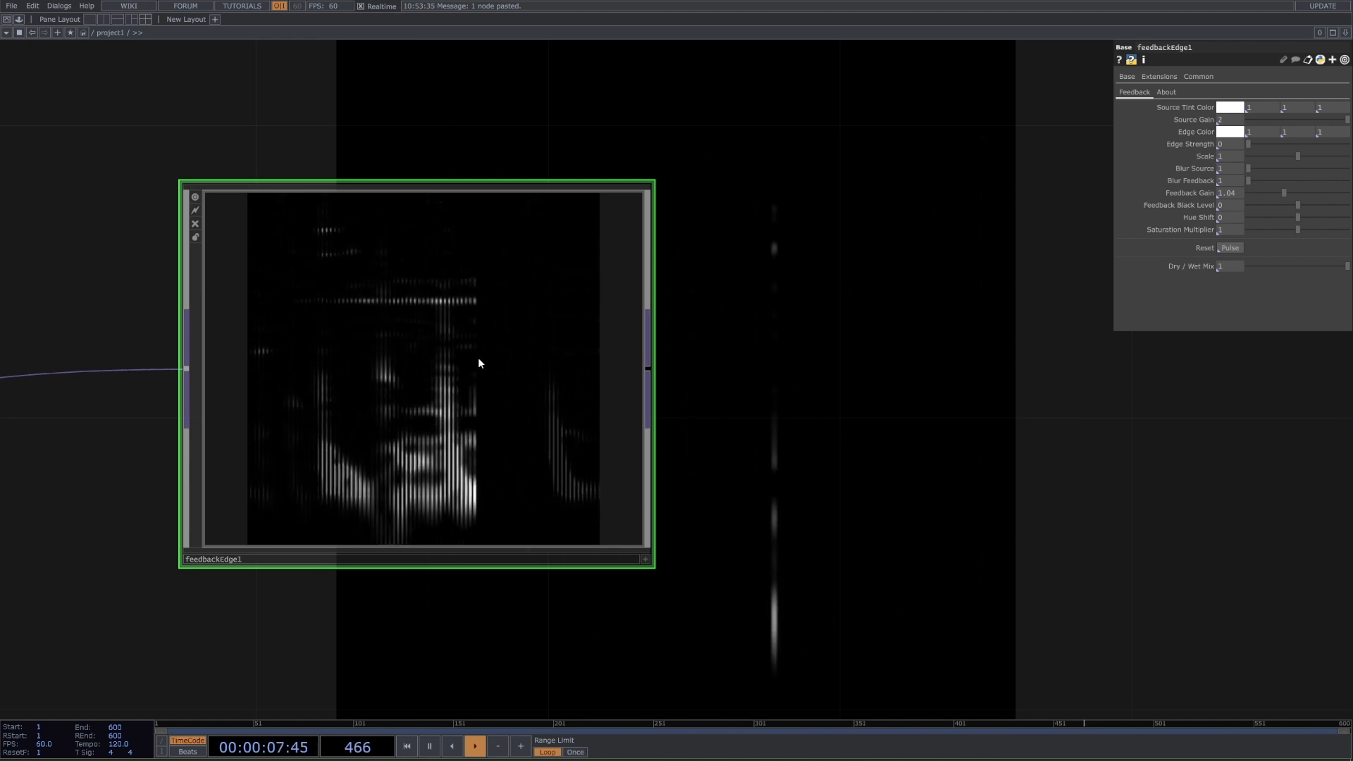
scroll(451, 371, down, 4)
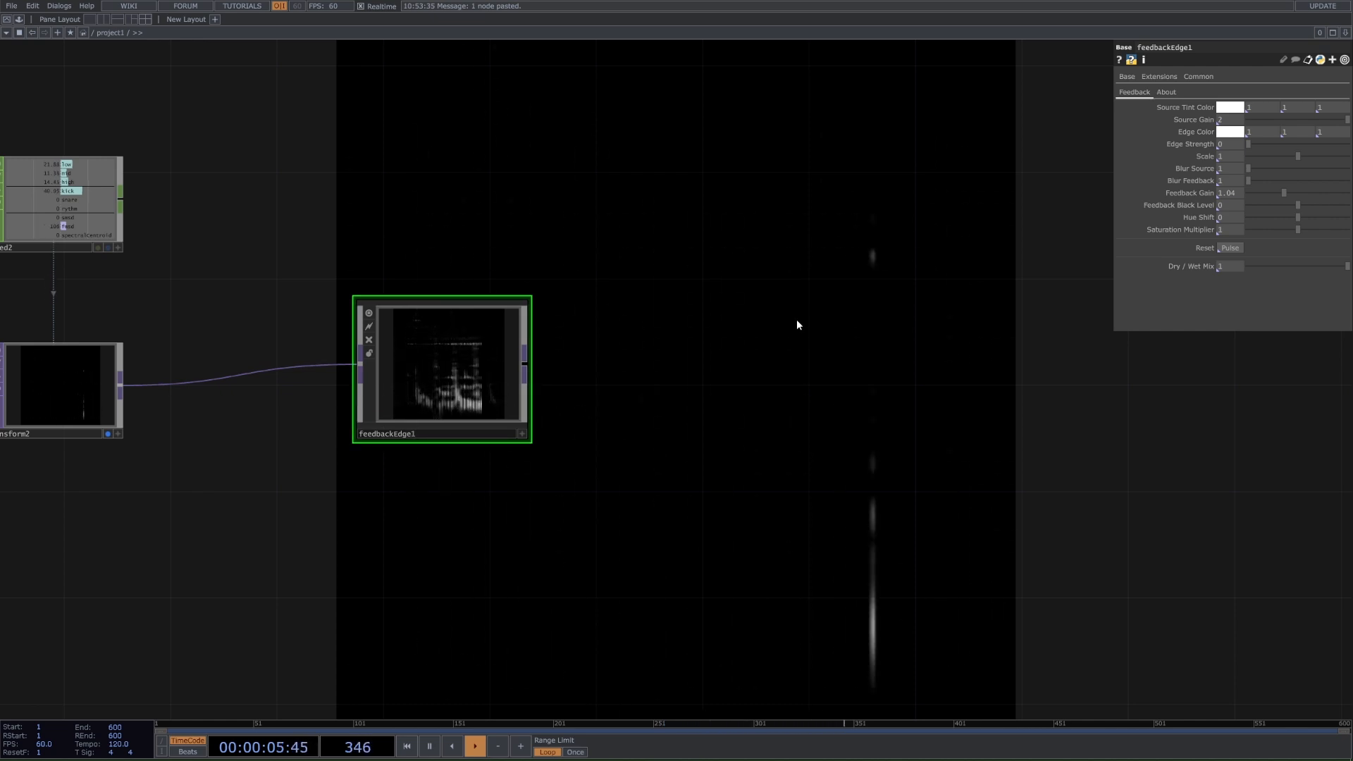
Move the new feedbackEdge component closer to the Transform TOP, in line with the upper TOP chain
scroll(793, 444, down, 5)
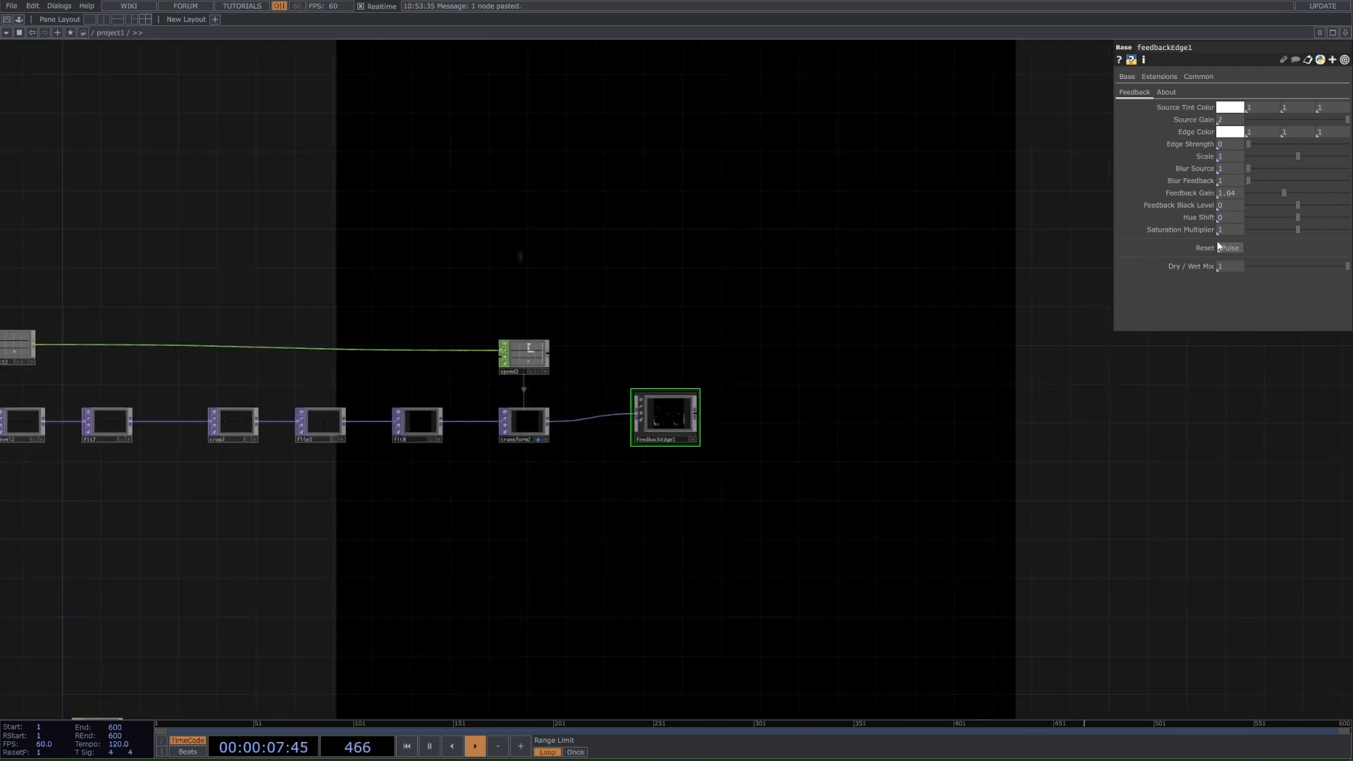
scroll(807, 369, down, 5)
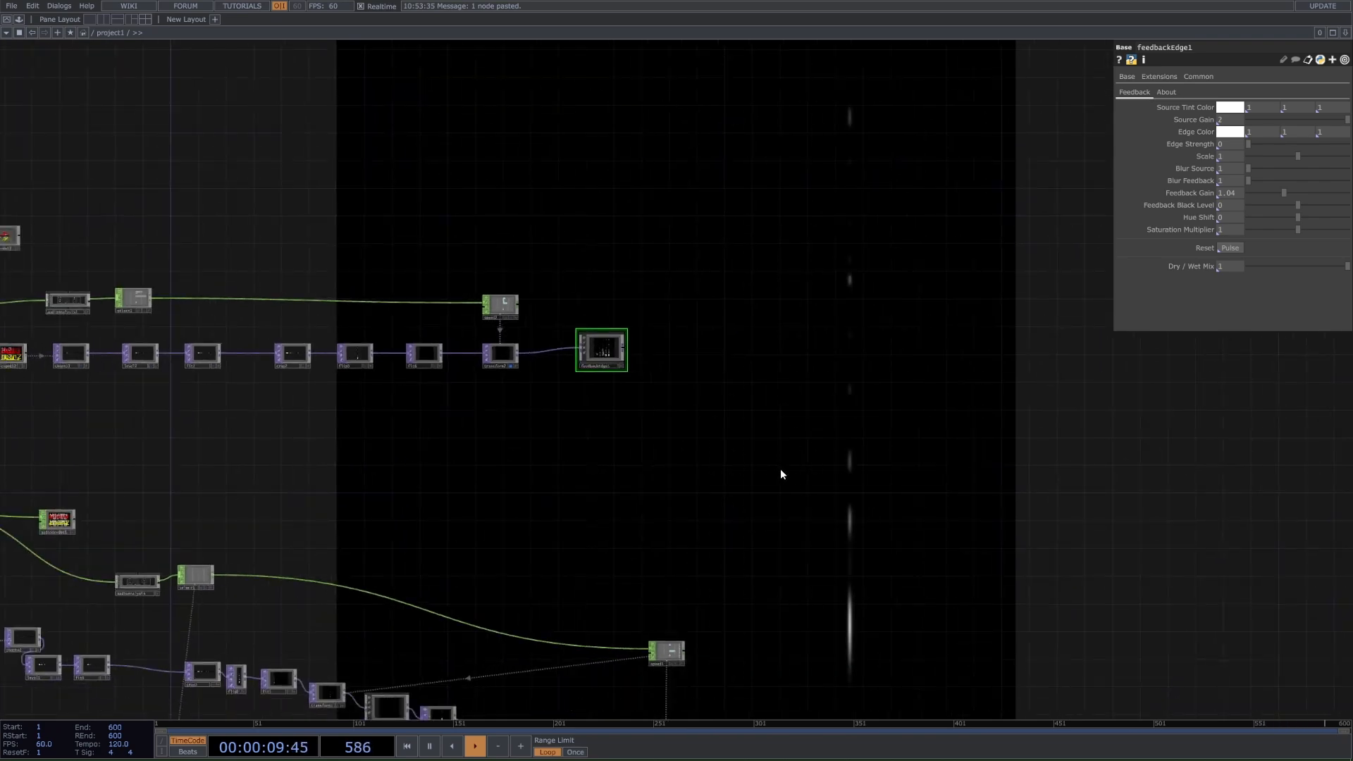
scroll(748, 416, down, 3)
scroll(719, 360, up, 4)
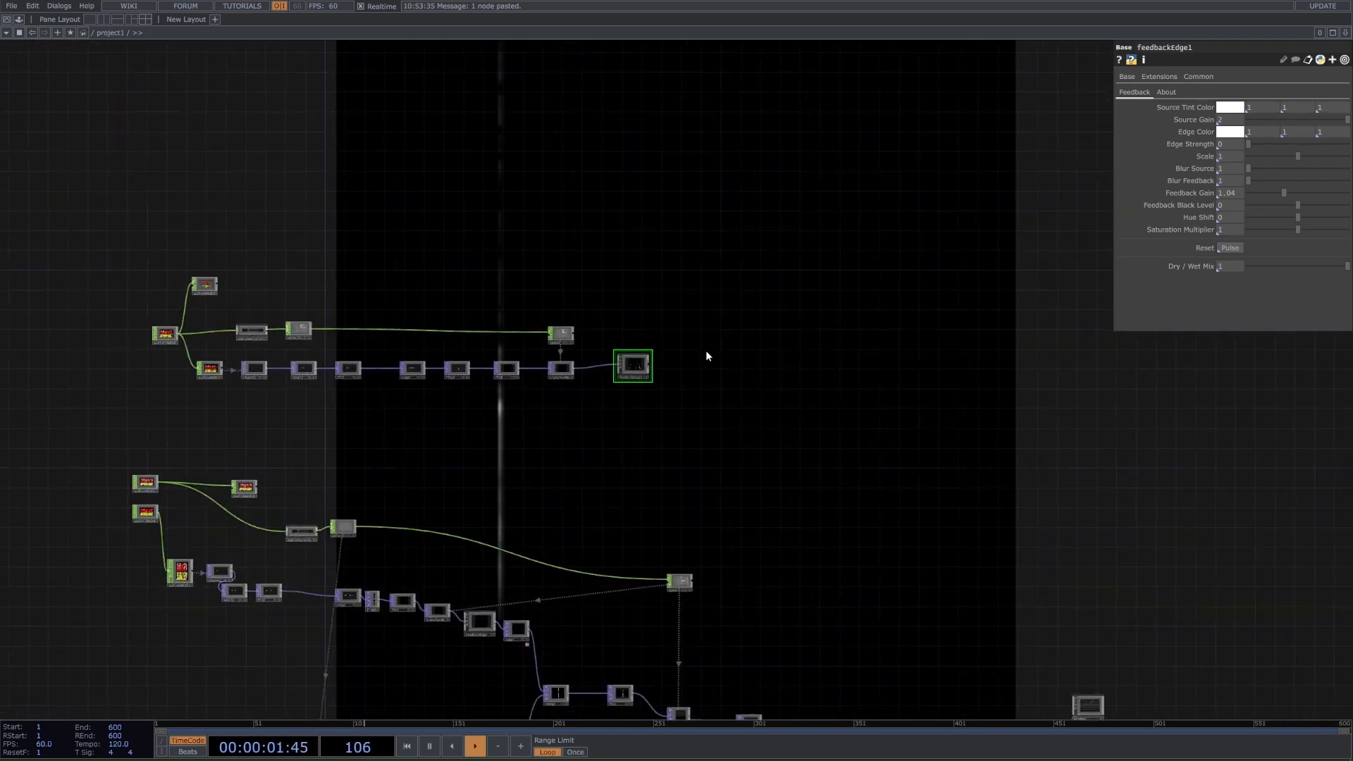
scroll(637, 507, up, 3)
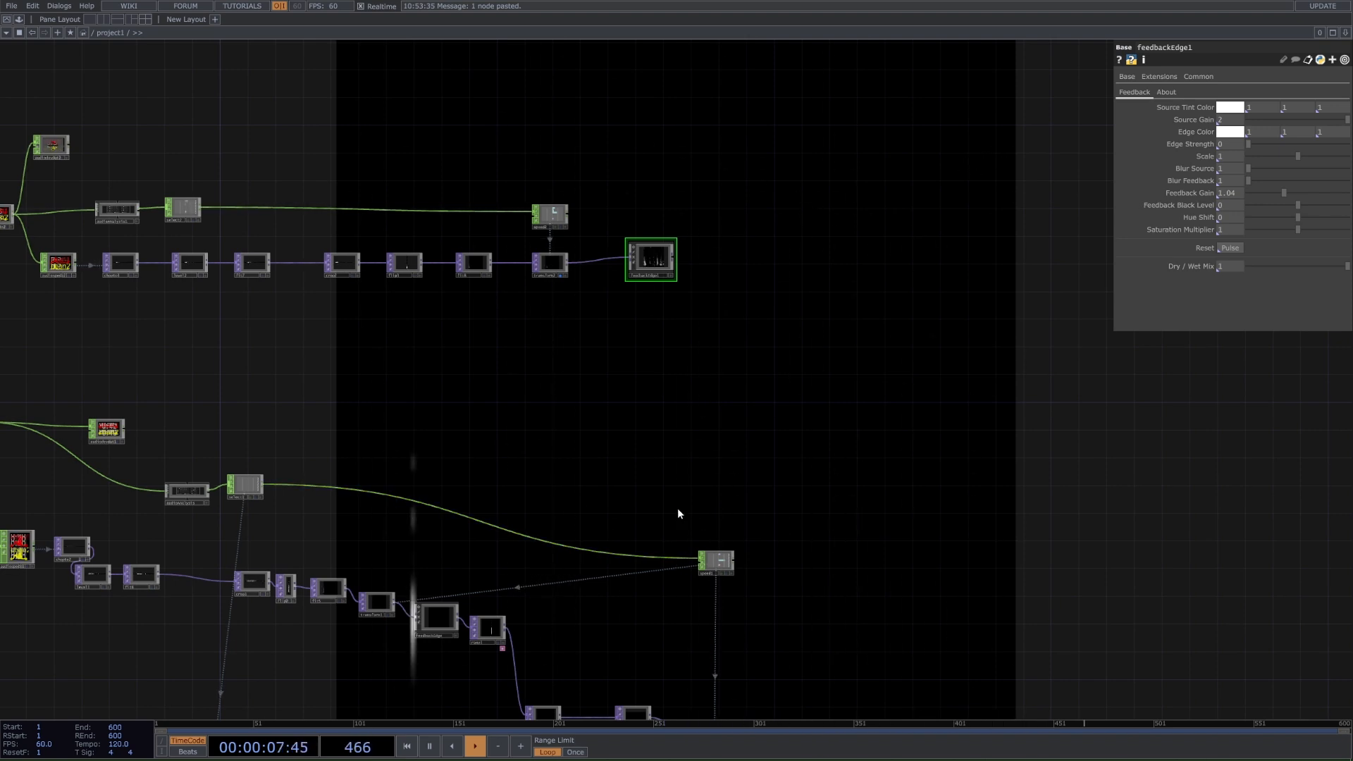
drag(657, 252, 629, 259)
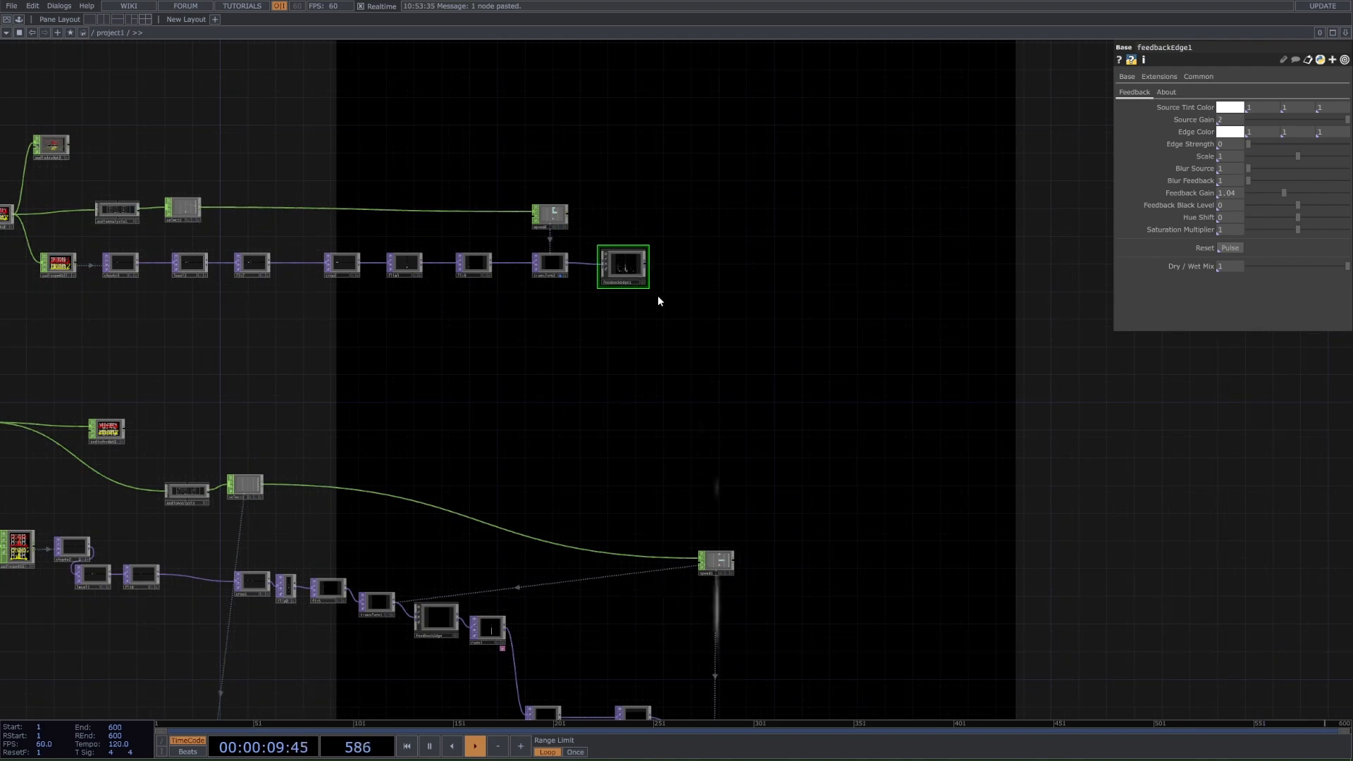
Display the original network's final Null TOP as the background and switch off the new Transform TOP's background display
scroll(707, 420, down, 5)
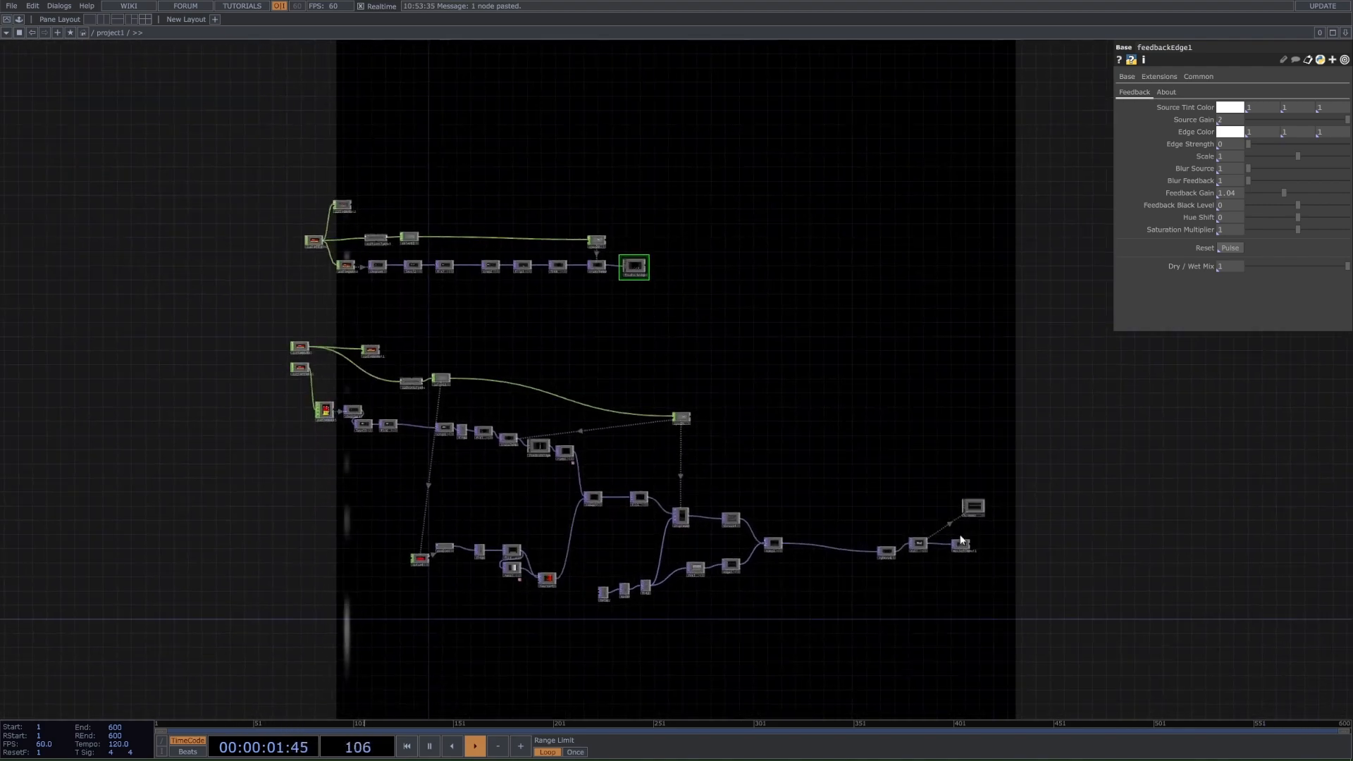
scroll(904, 566, up, 7)
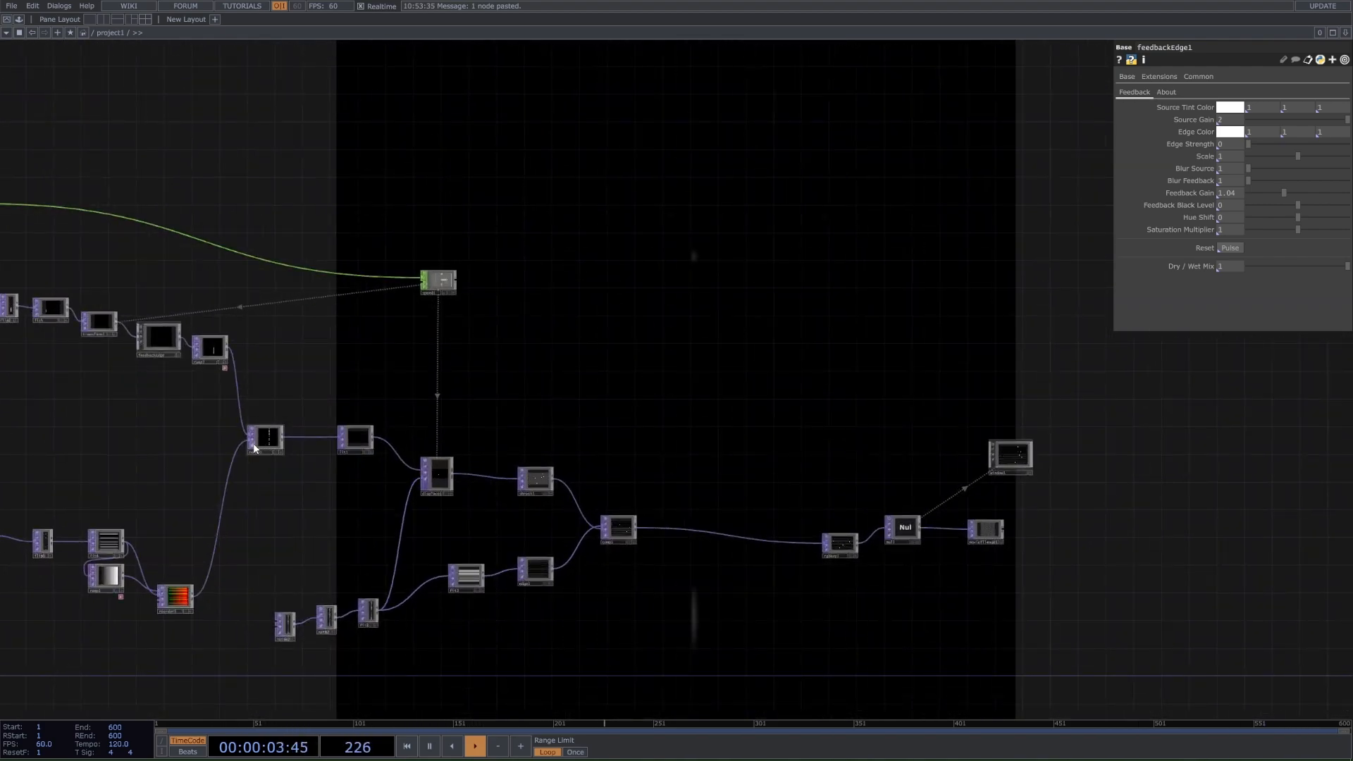
click(913, 542)
drag(680, 464, 764, 522)
drag(462, 95, 531, 186)
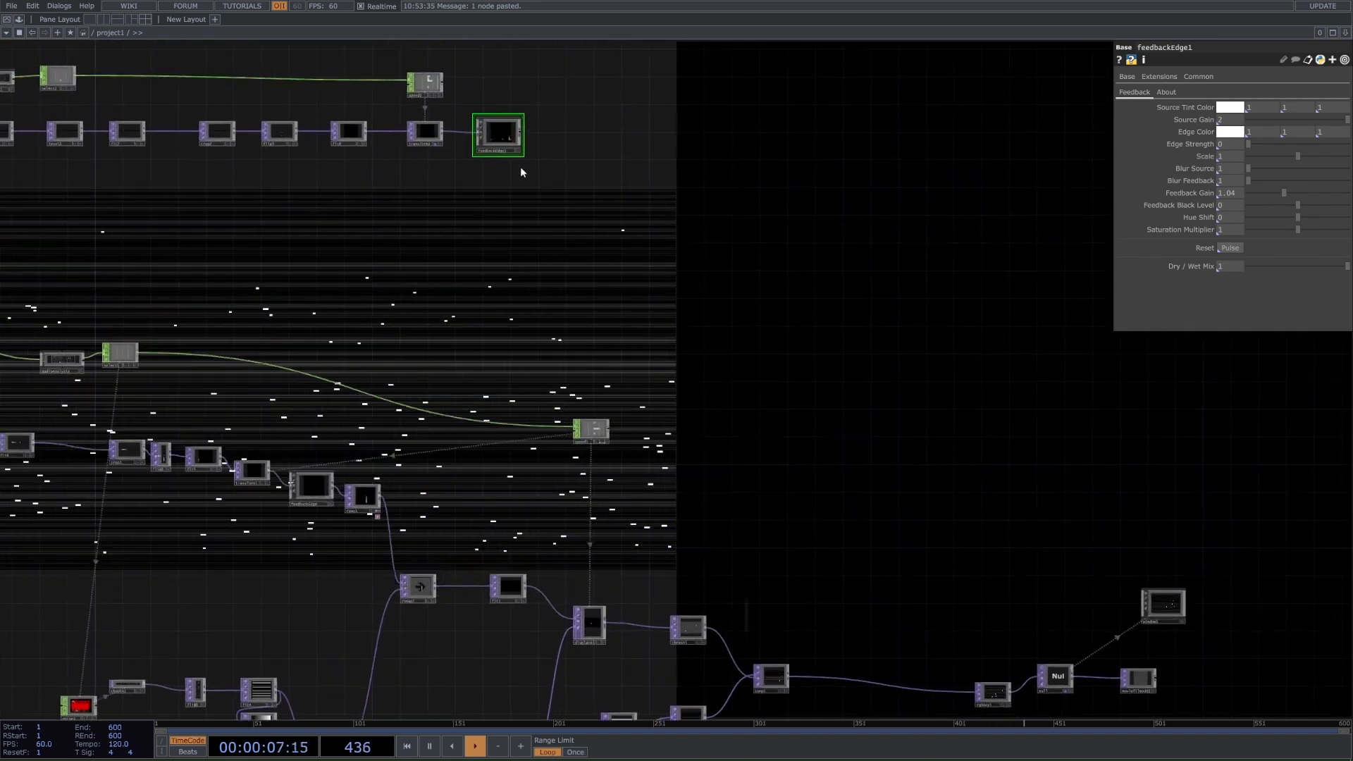
click(436, 145)
drag(510, 335, 601, 301)
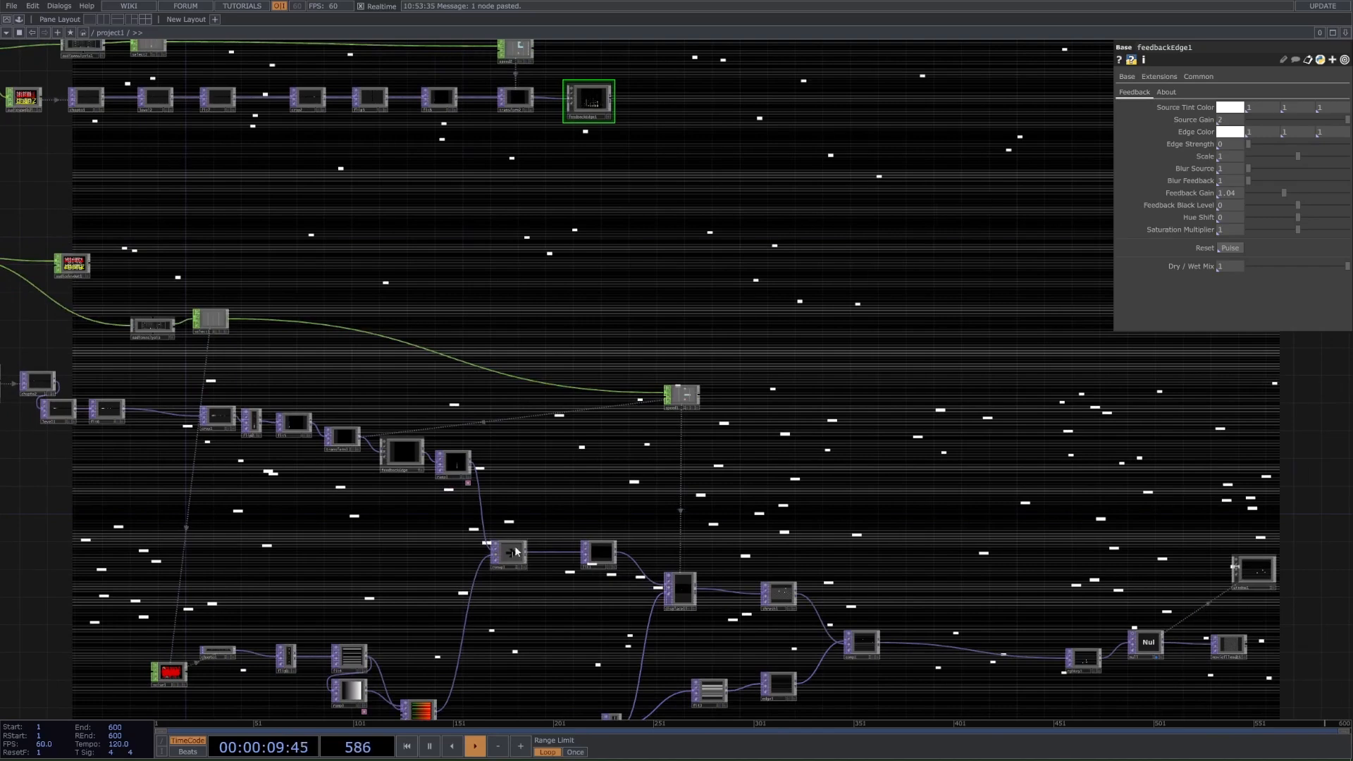
Examine the original chain from the feedbackEdge component through the Remap and Displace TOPs
scroll(504, 553, up, 3)
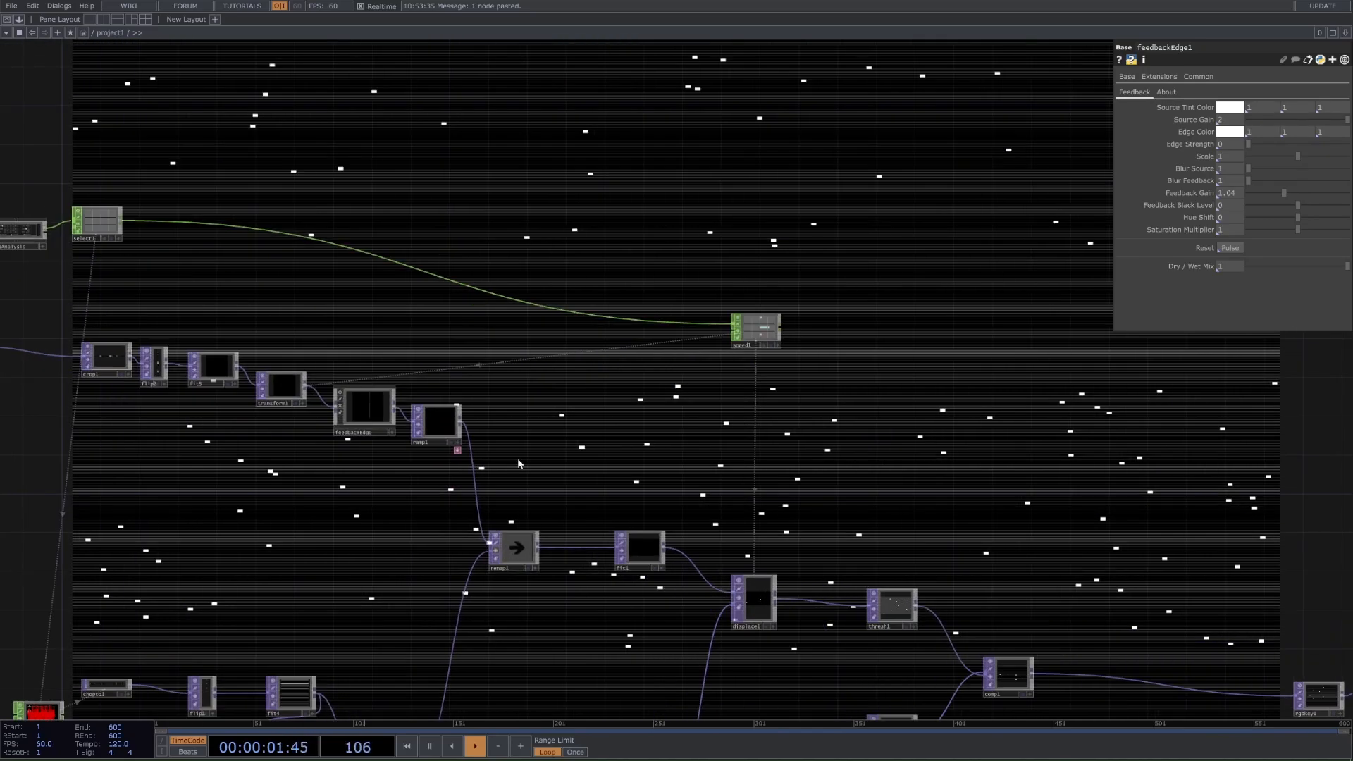
click(418, 428)
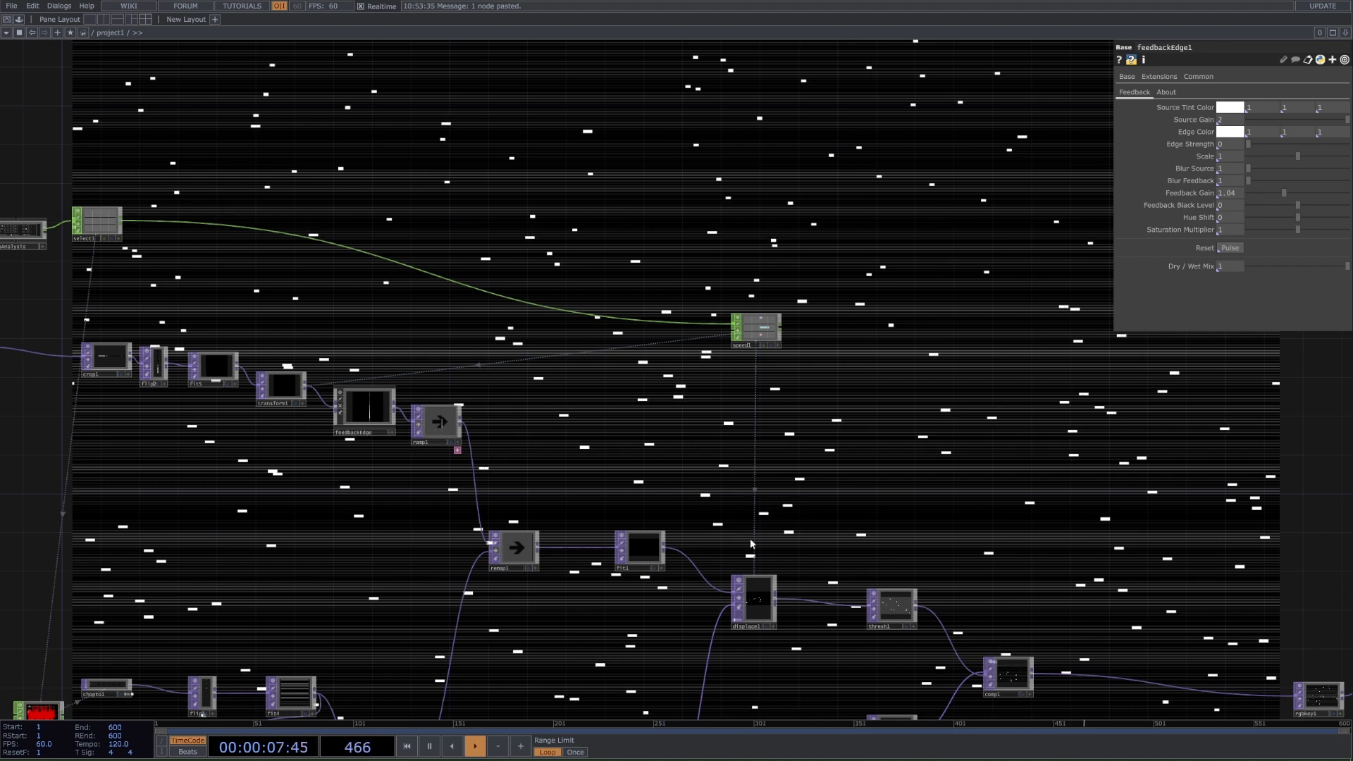
scroll(513, 439, down, 3)
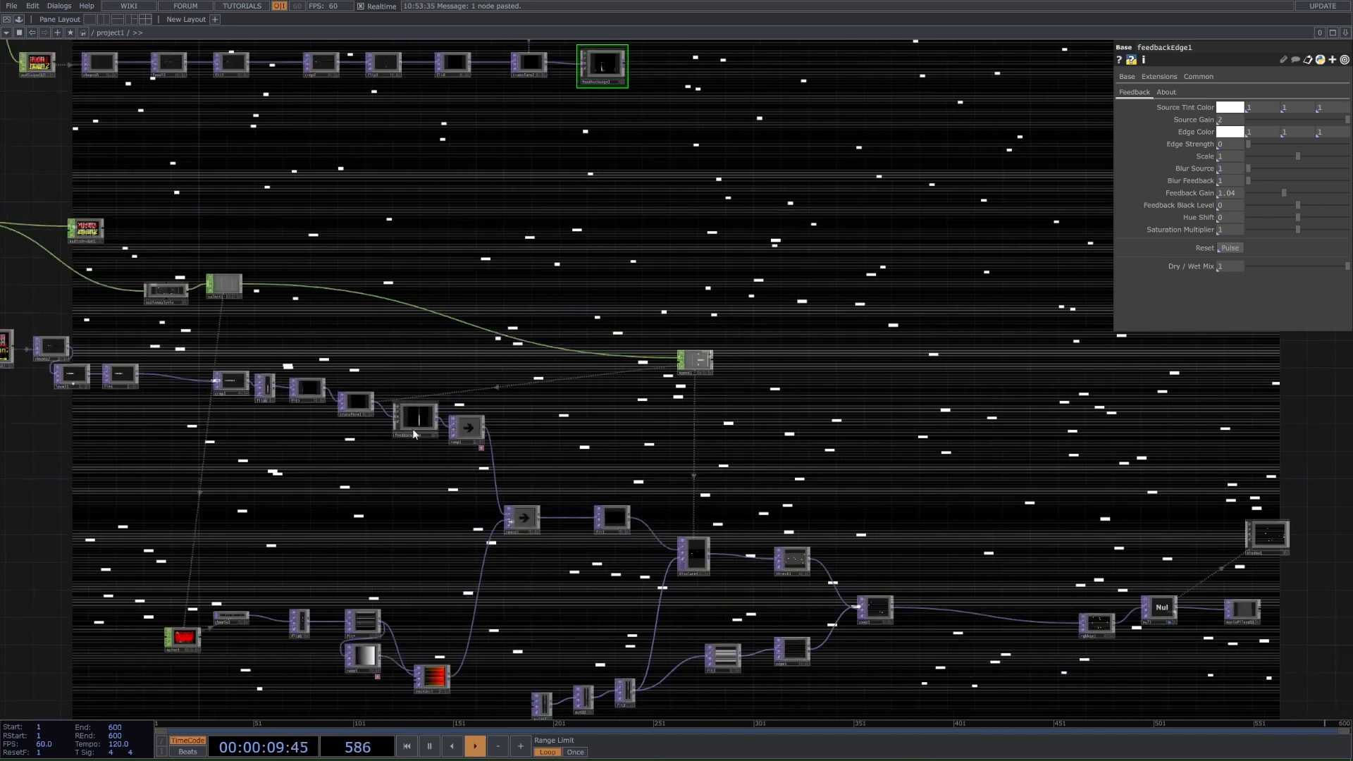
Switch off the background display of the original network's final Null TOP
scroll(413, 429, up, 3)
scroll(524, 498, down, 3)
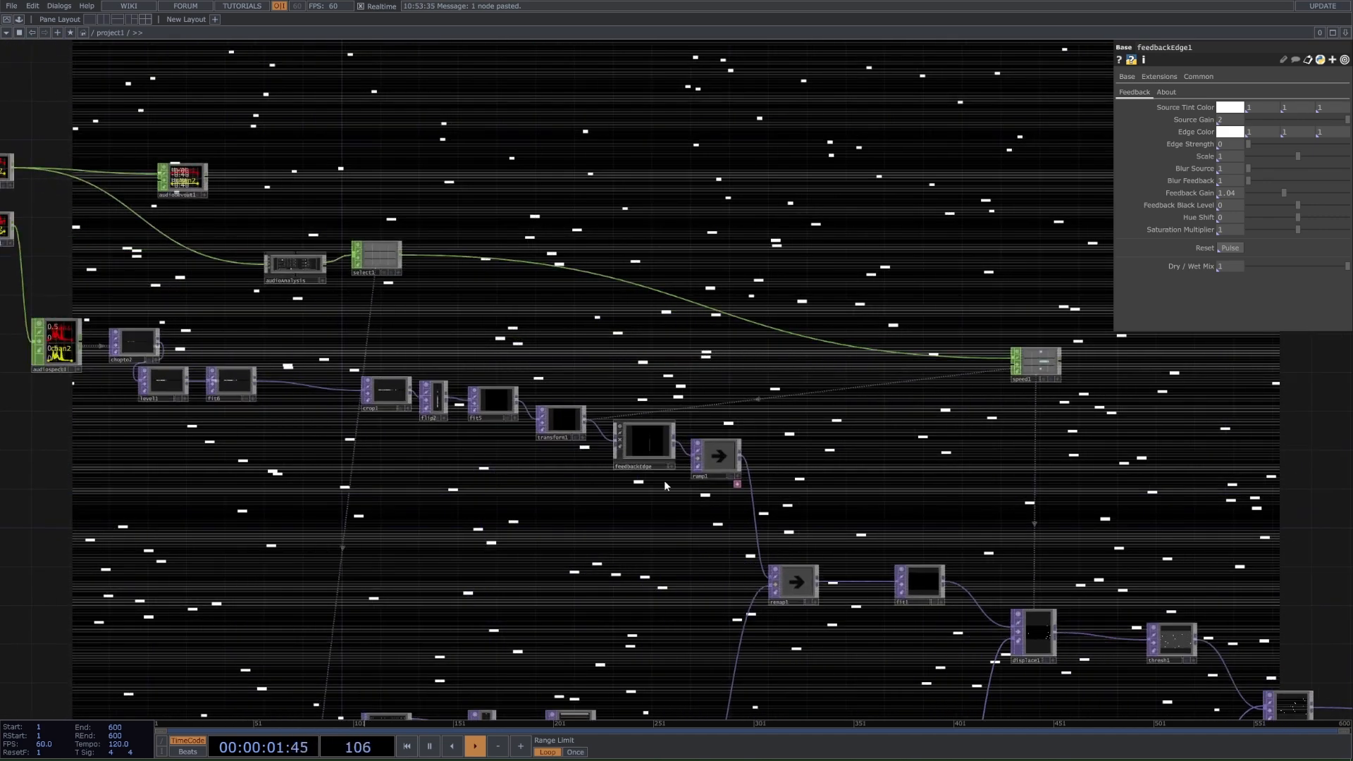
scroll(644, 448, up, 6)
scroll(644, 449, down, 6)
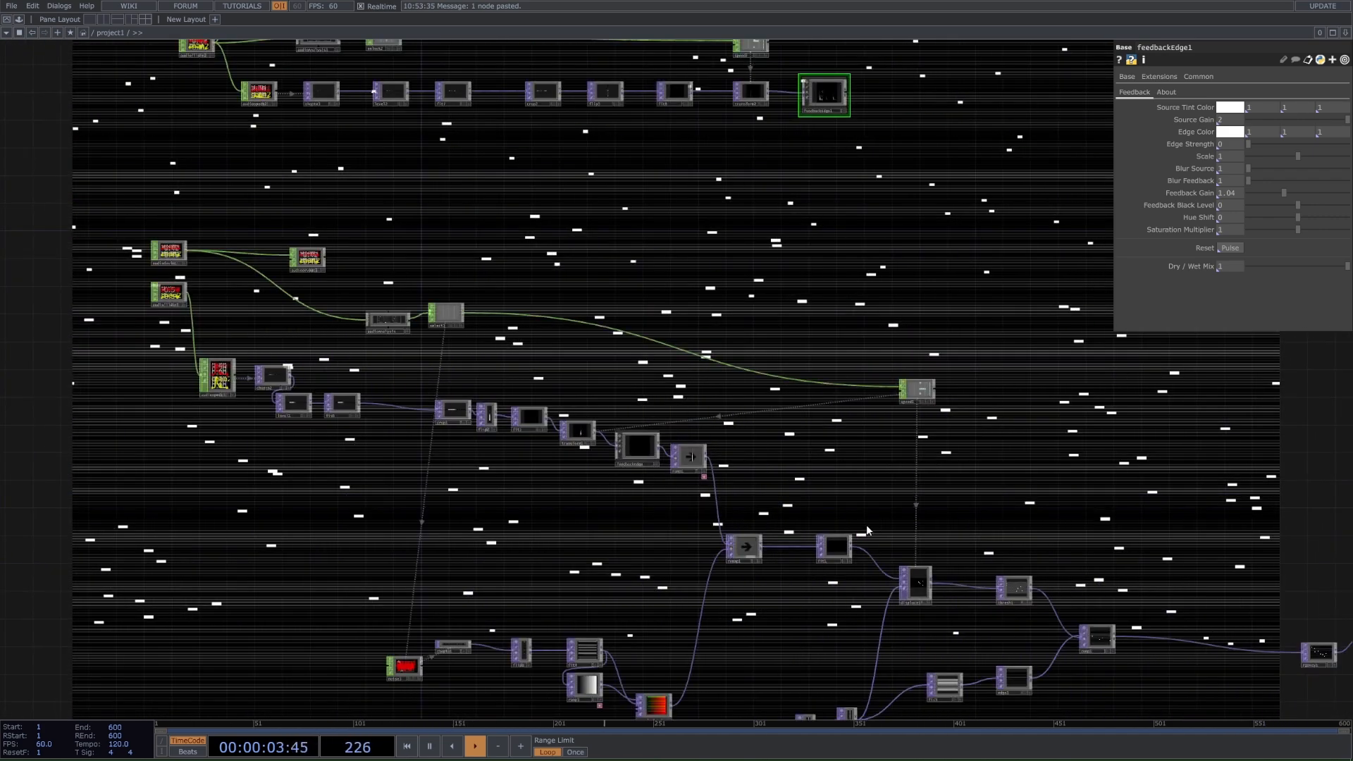
scroll(1035, 590, up, 2)
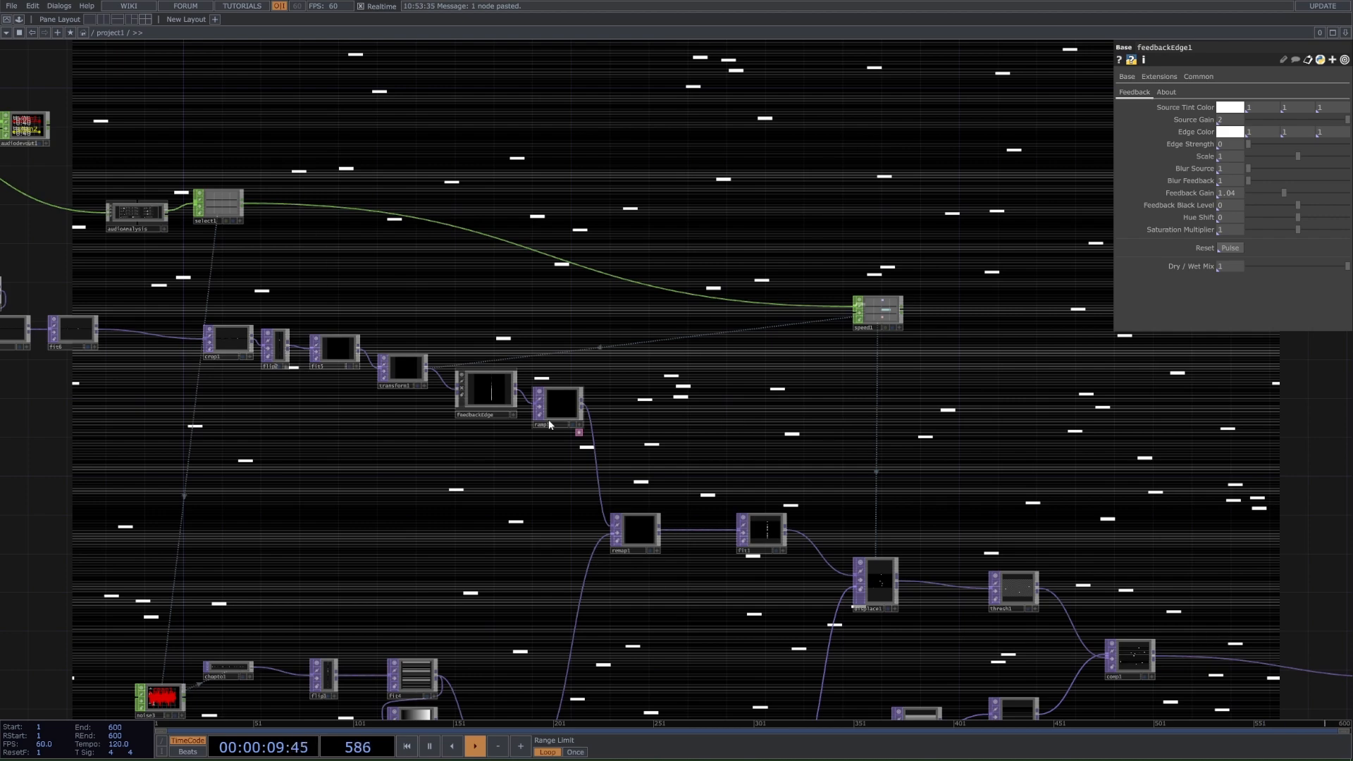
scroll(855, 449, down, 3)
drag(856, 448, 782, 416)
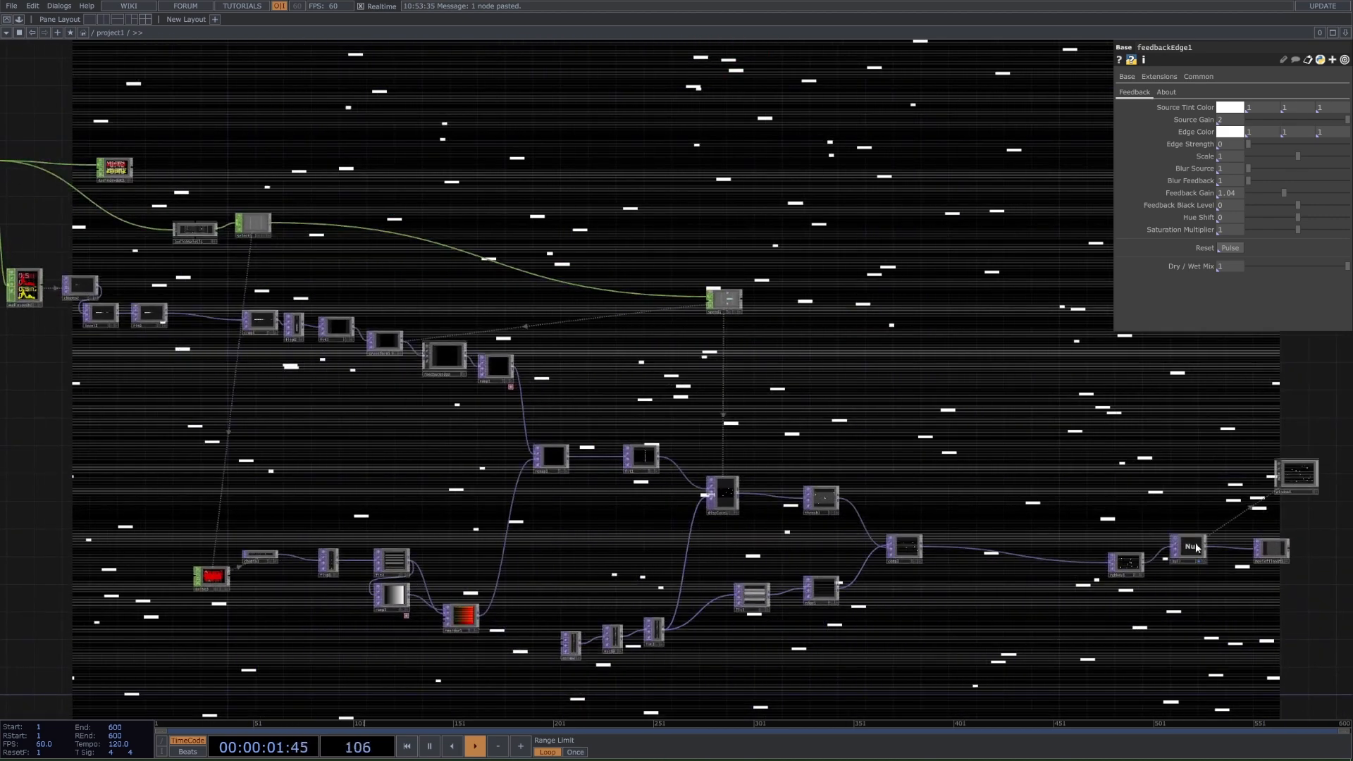
click(1196, 564)
click(1200, 562)
Add a Ramp TOP after the new feedbackEdge component, fed by that component's output
drag(893, 378, 1059, 551)
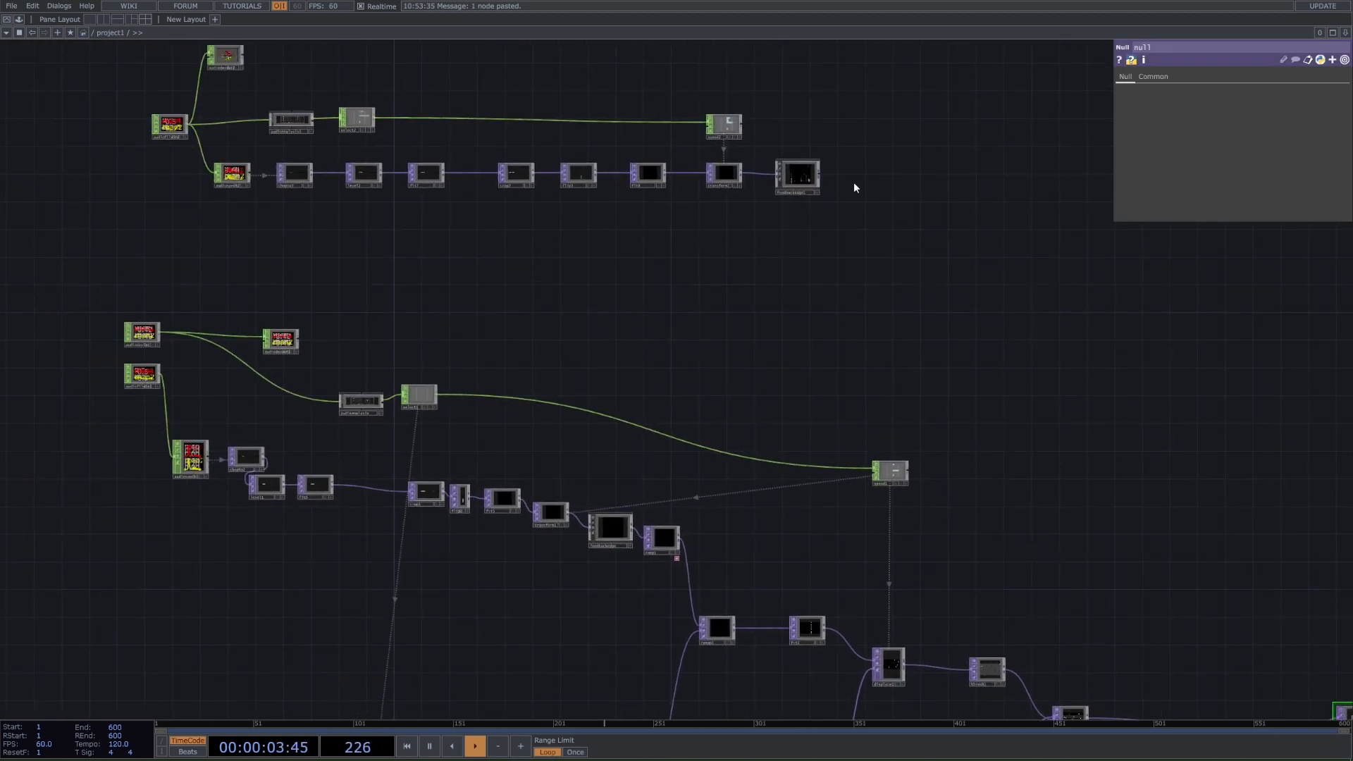
scroll(888, 165, up, 3)
right_click(794, 167)
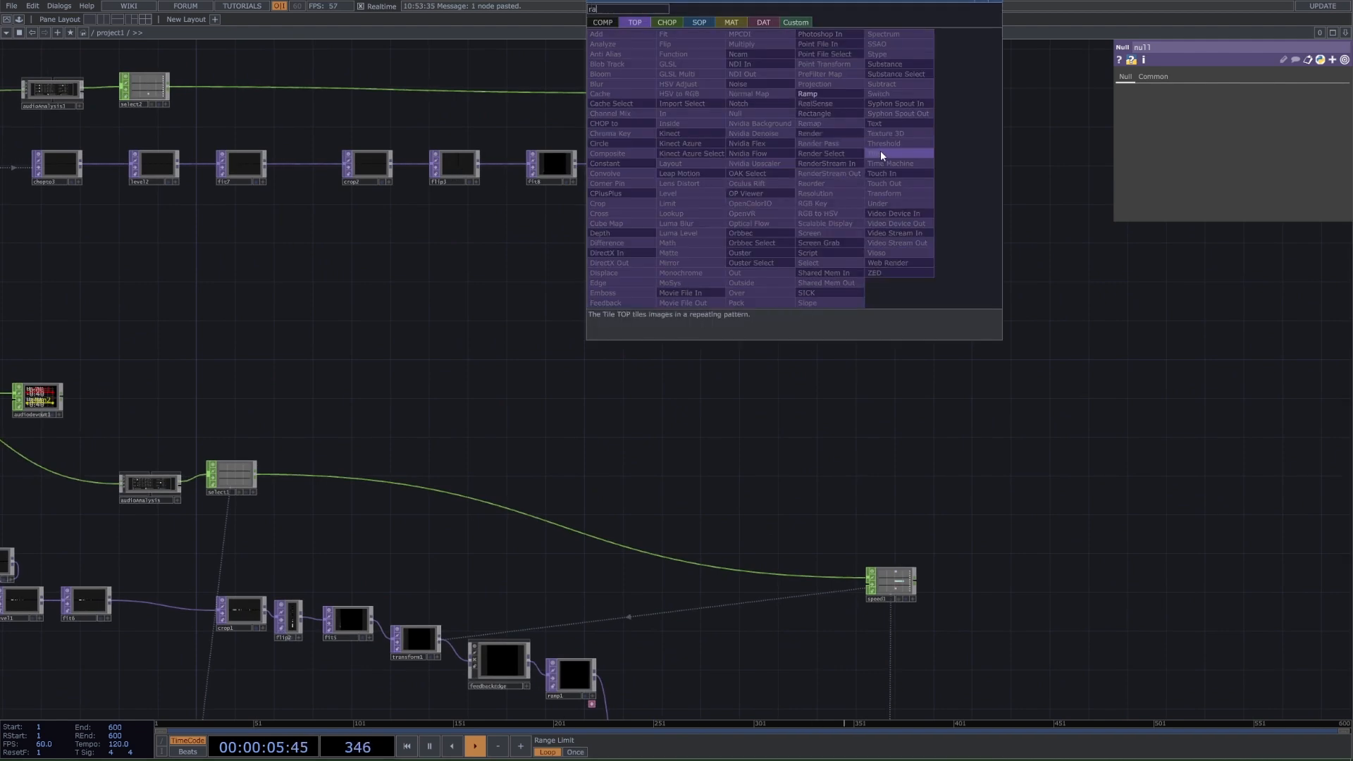
click(825, 99)
click(899, 189)
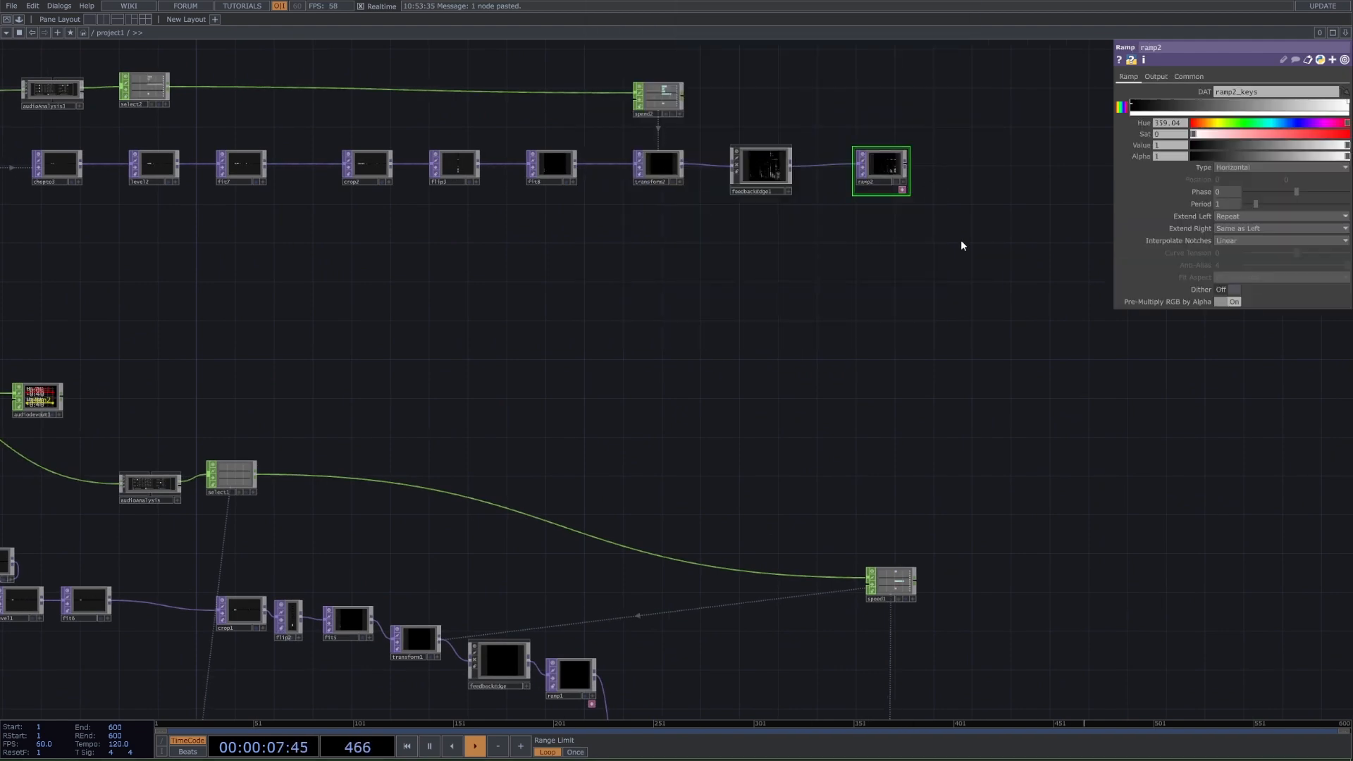
Set the new Ramp TOP's type to Radial and its phase to 1, using the original Ramp TOP as reference
click(1234, 167)
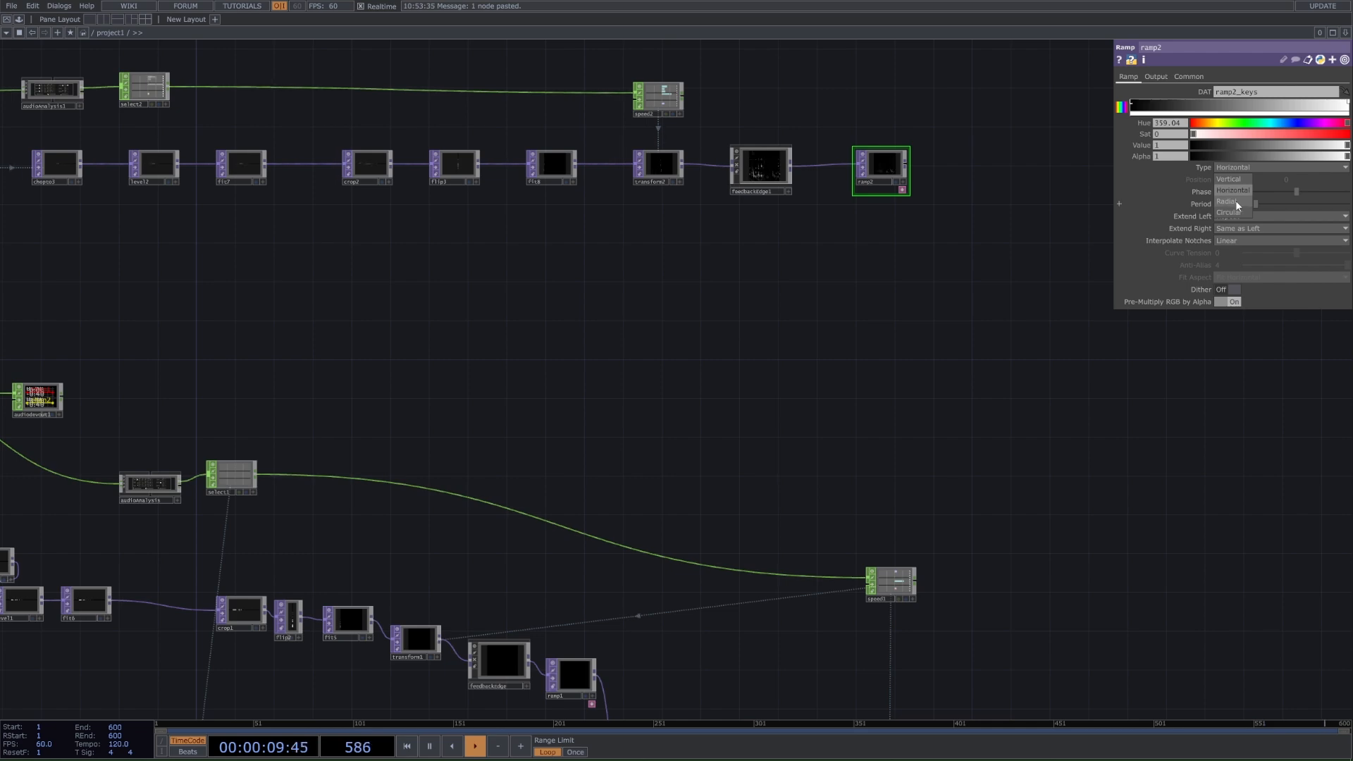
click(1227, 201)
scroll(945, 468, down, 5)
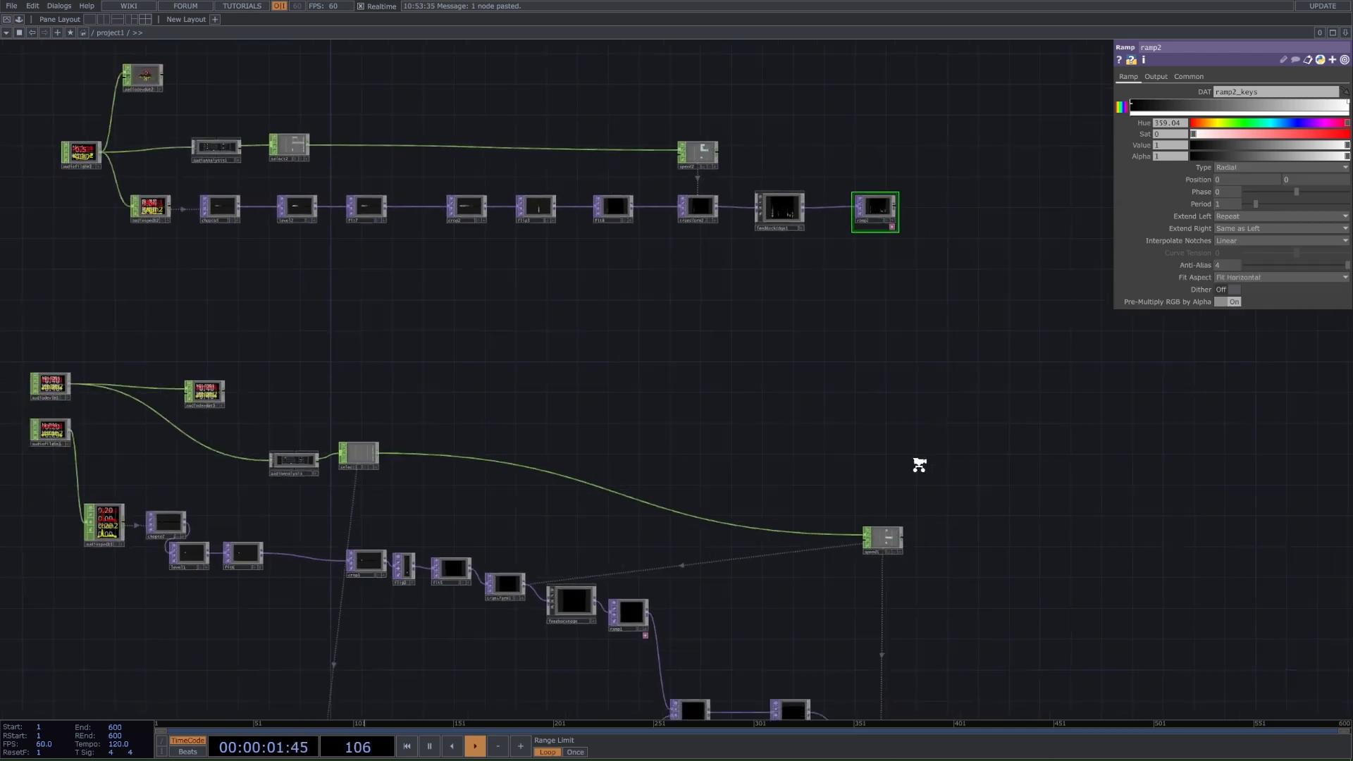
click(657, 599)
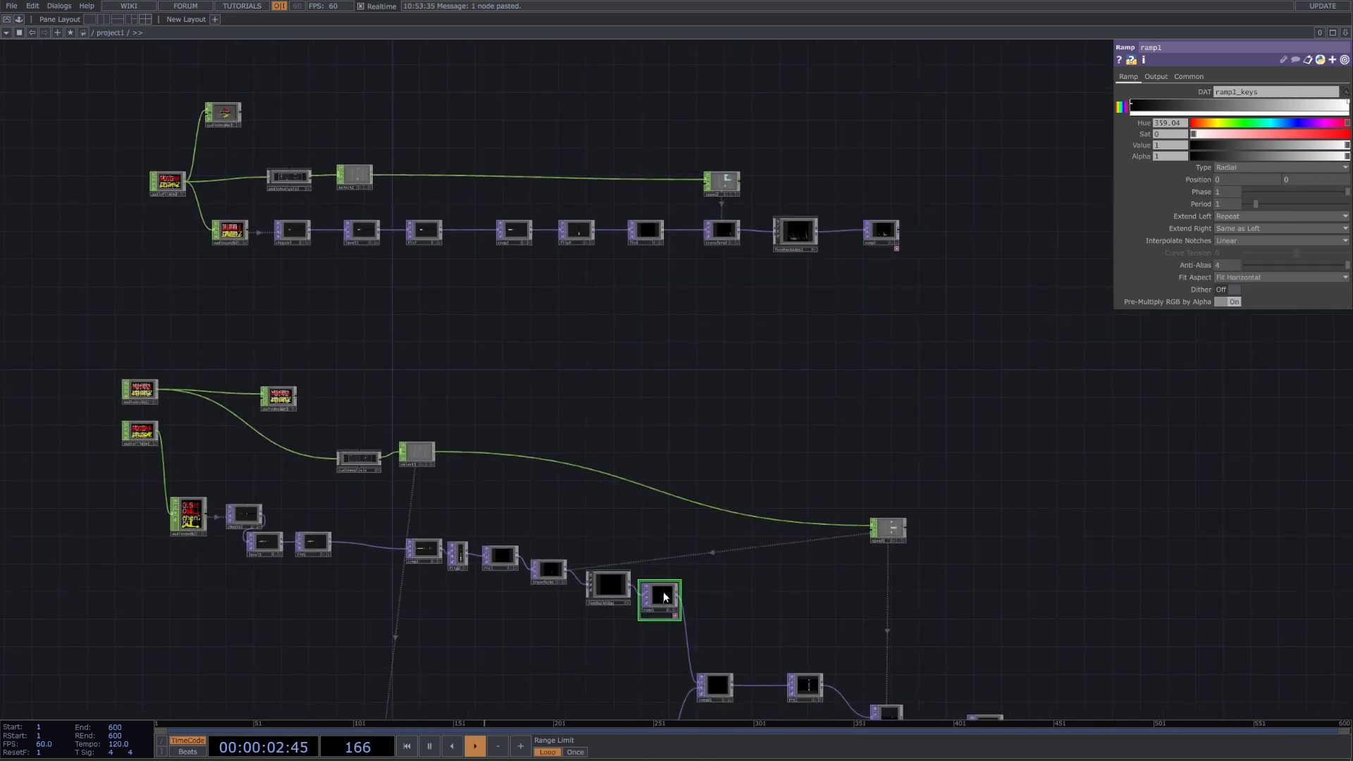
click(881, 236)
scroll(921, 226, up, 10)
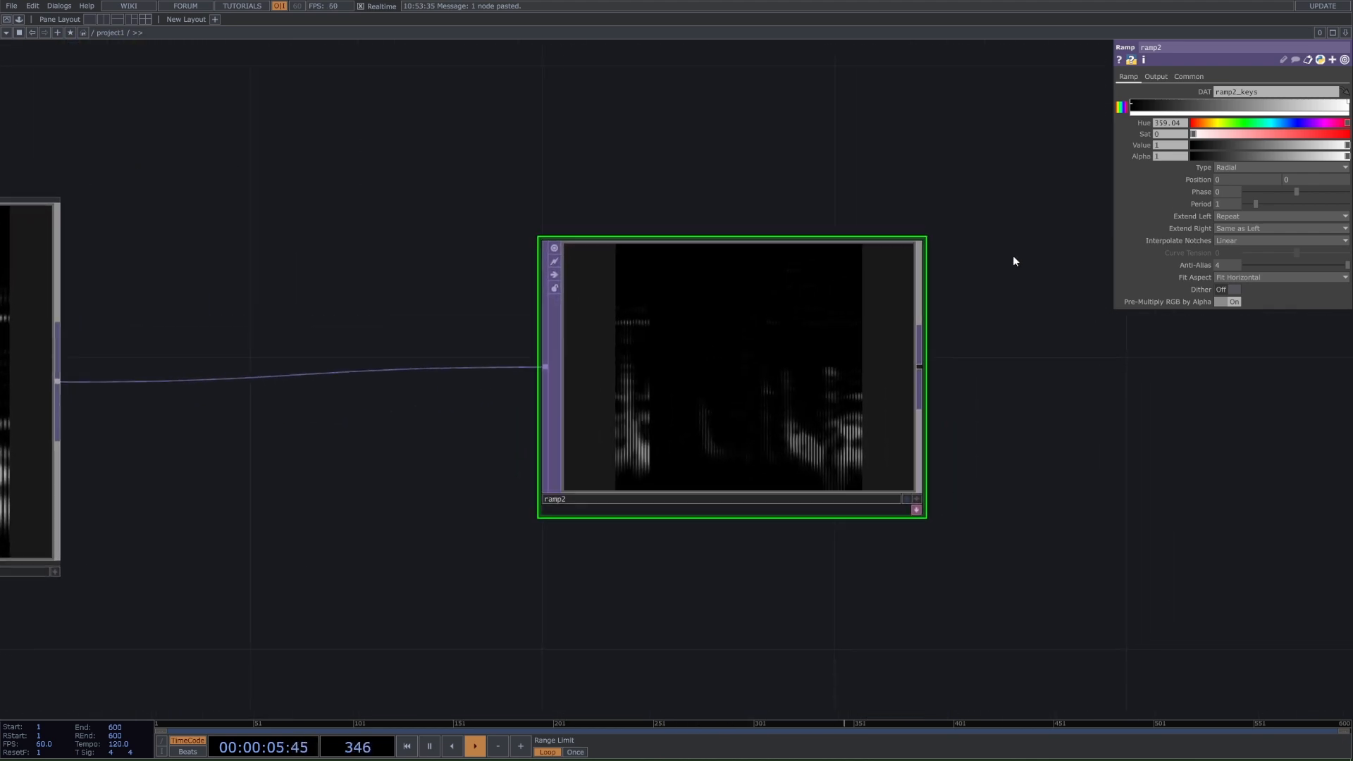
drag(1297, 192, 1347, 192)
scroll(857, 391, up, 4)
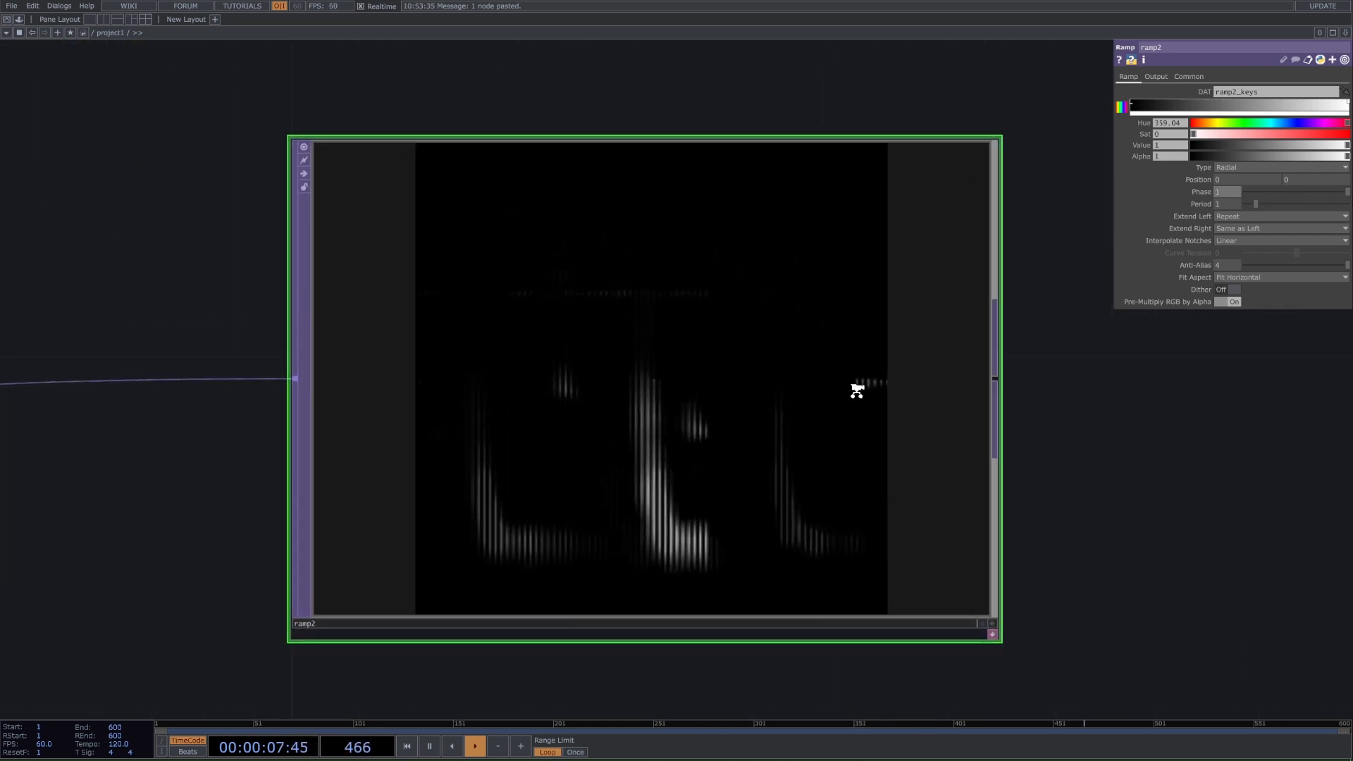
scroll(857, 391, down, 6)
Try Set Resolution Only as the new Ramp TOP's input combination, and restore Composite and Set Resolution
click(1156, 76)
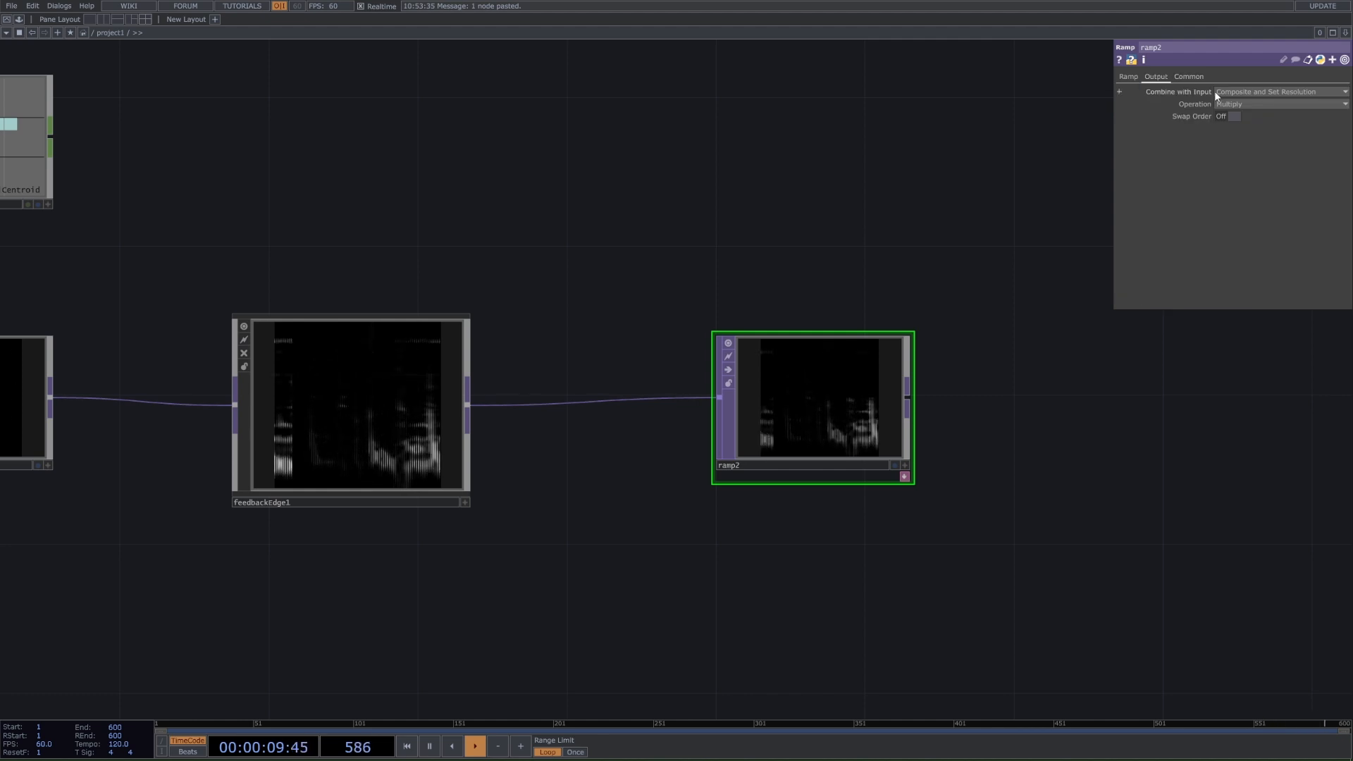
click(1232, 91)
click(1240, 103)
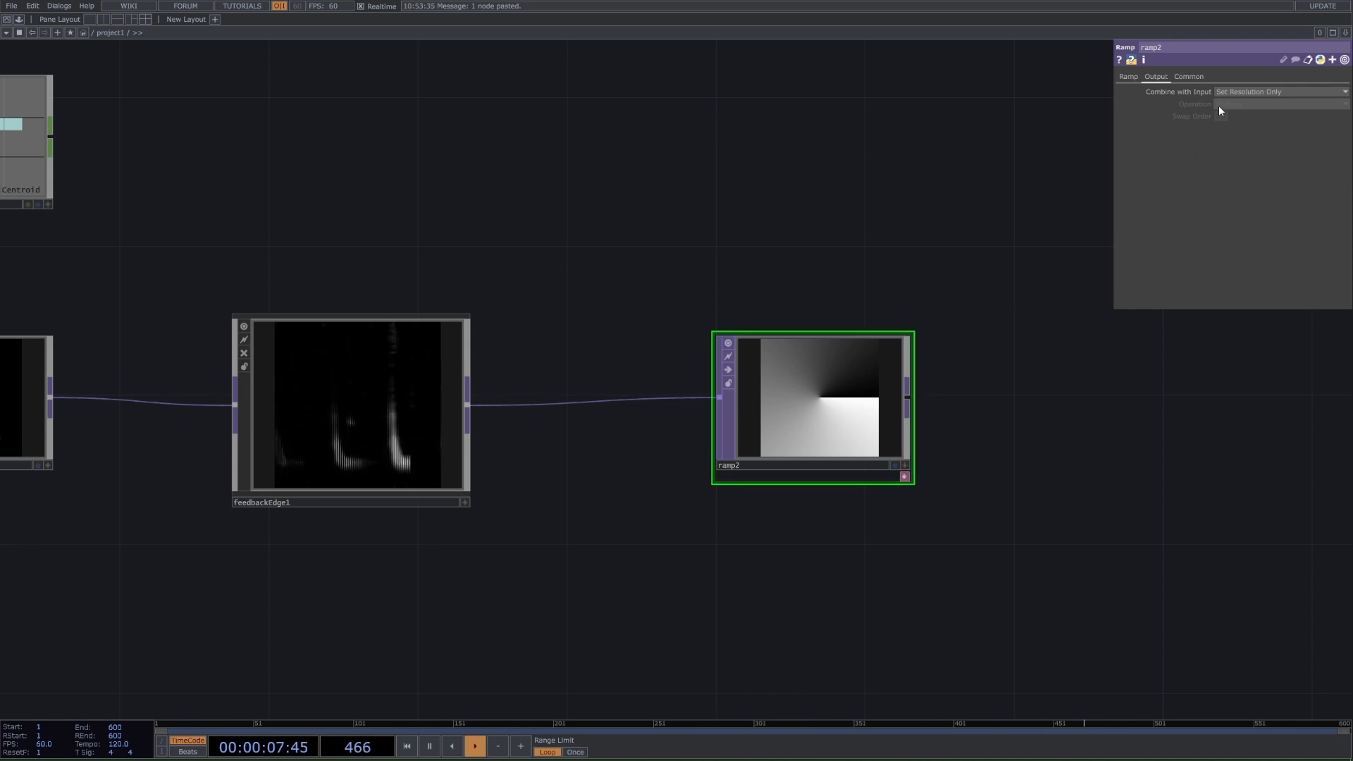
click(1256, 91)
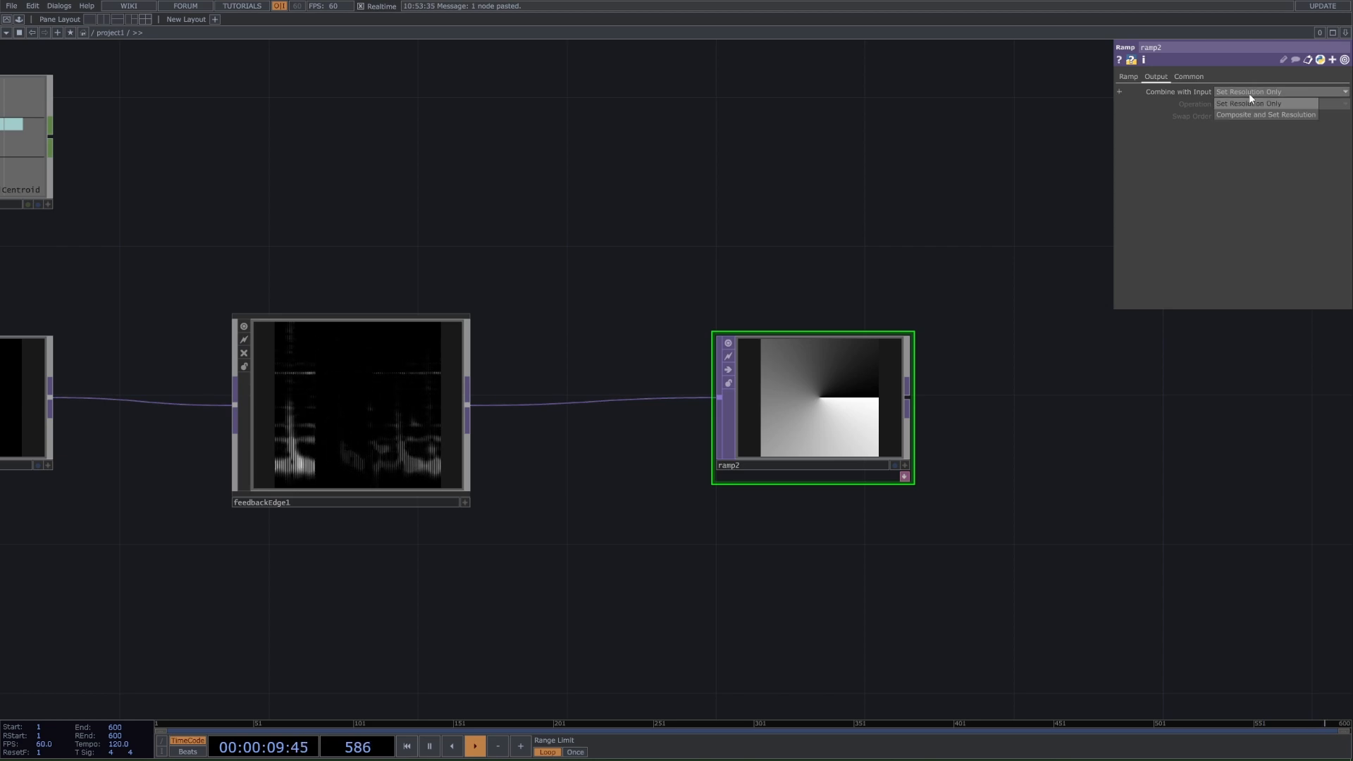
click(1250, 103)
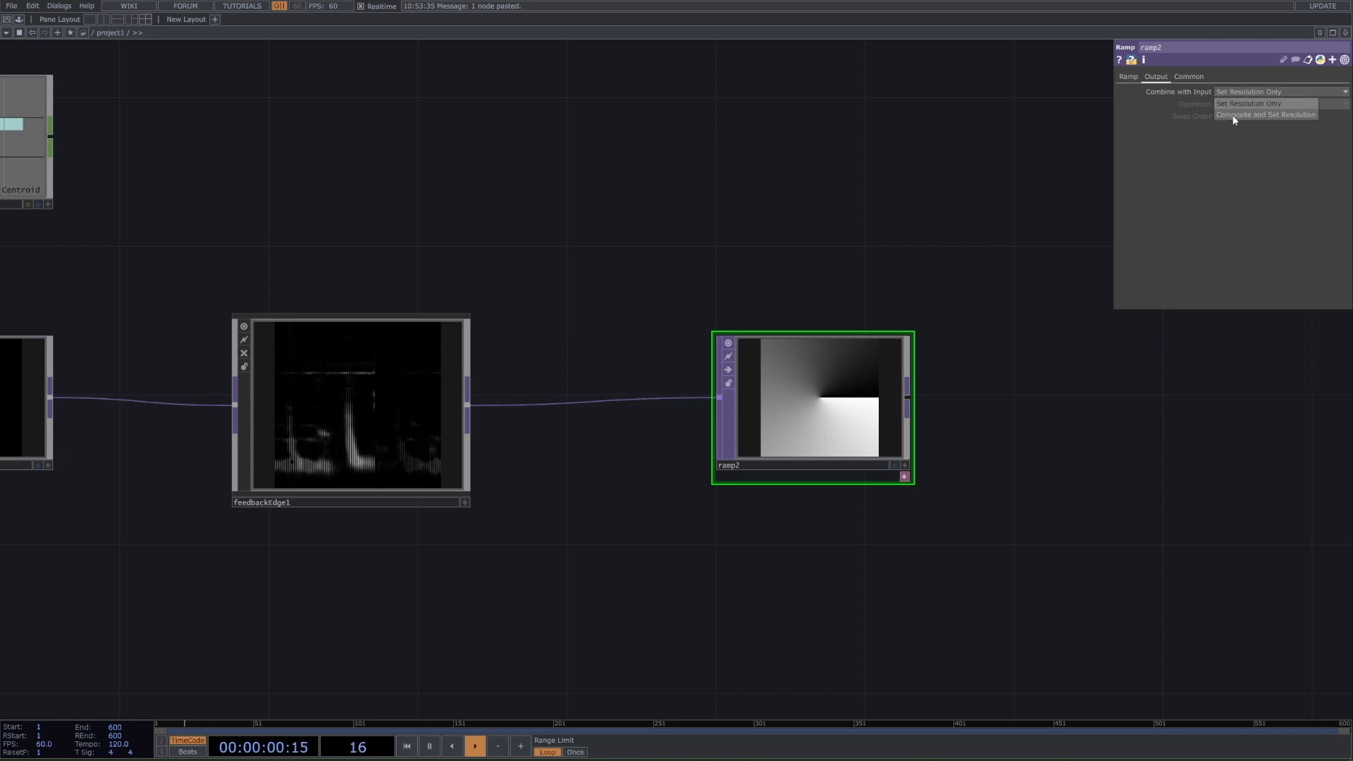
click(1127, 76)
Compare the settings of the original Ramp TOP with those of the new one
scroll(1061, 200, down, 6)
drag(1039, 442, 901, 327)
scroll(462, 557, down, 3)
click(524, 618)
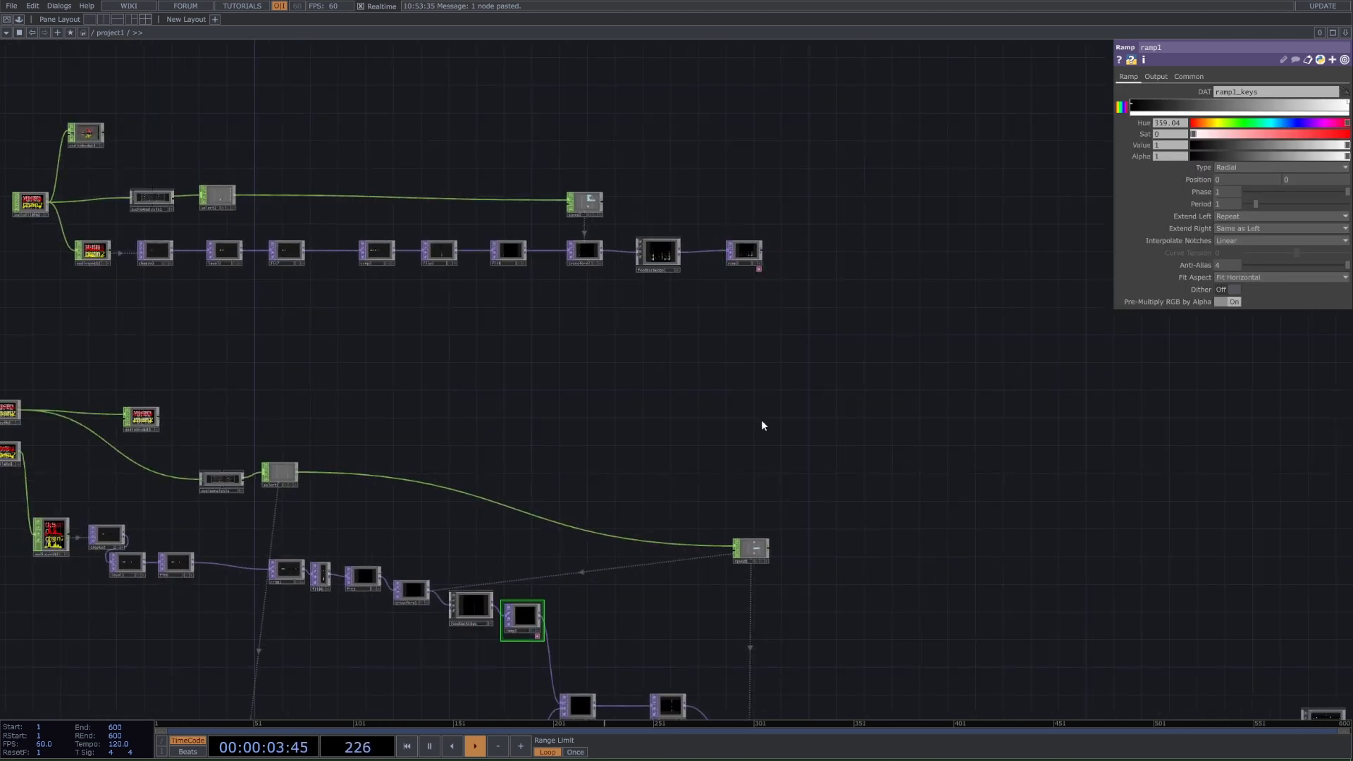
click(1157, 77)
click(744, 252)
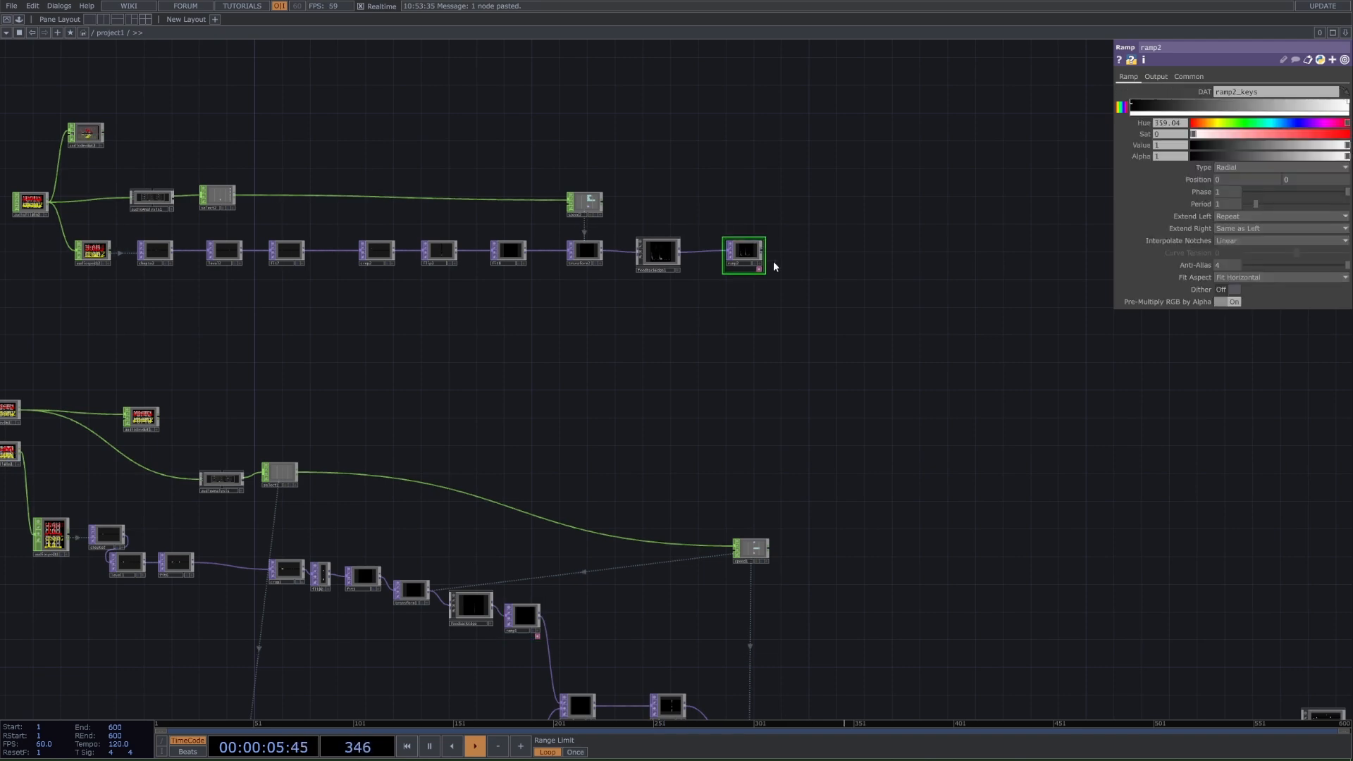
Examine the original network's displacement chain after the Remap TOP and the branch ending in the Reorder TOP
drag(802, 398, 745, 265)
drag(615, 460, 616, 391)
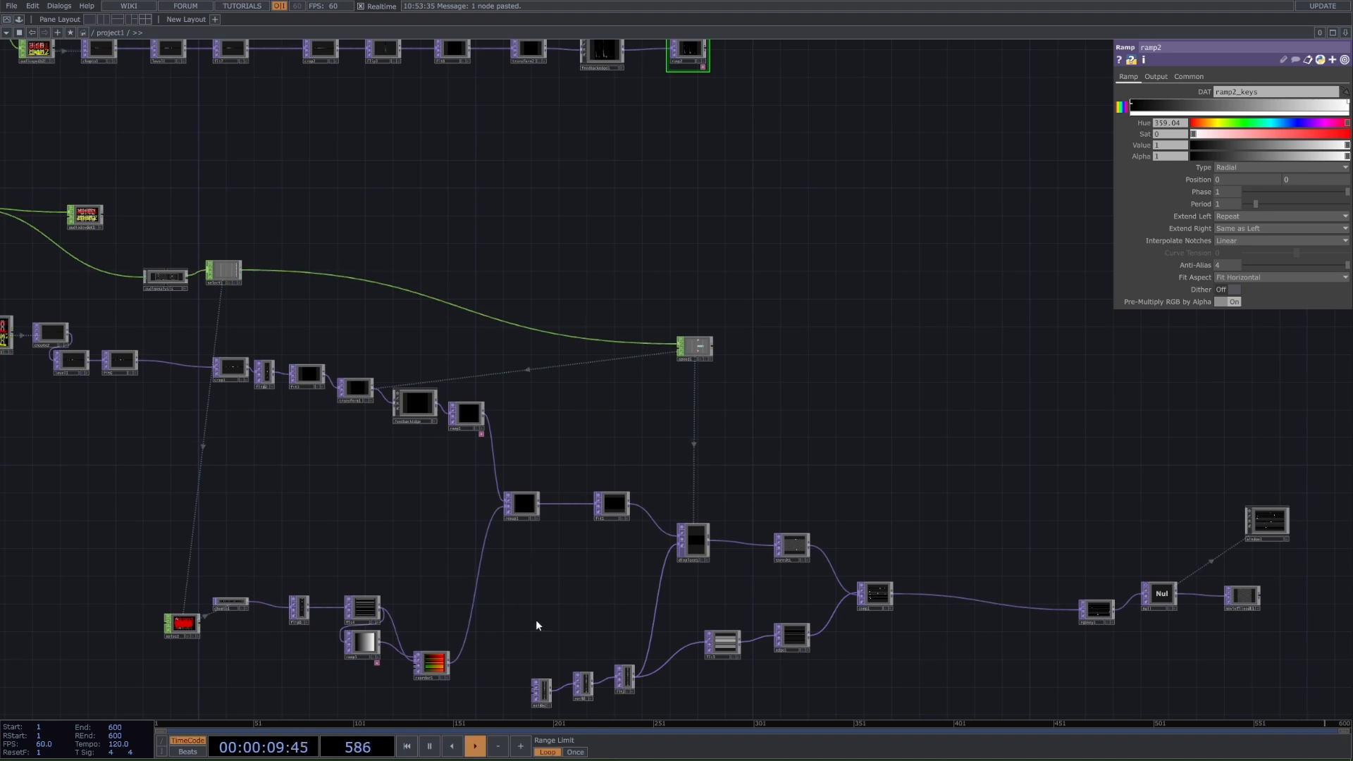
drag(545, 458, 510, 463)
drag(552, 443, 1300, 703)
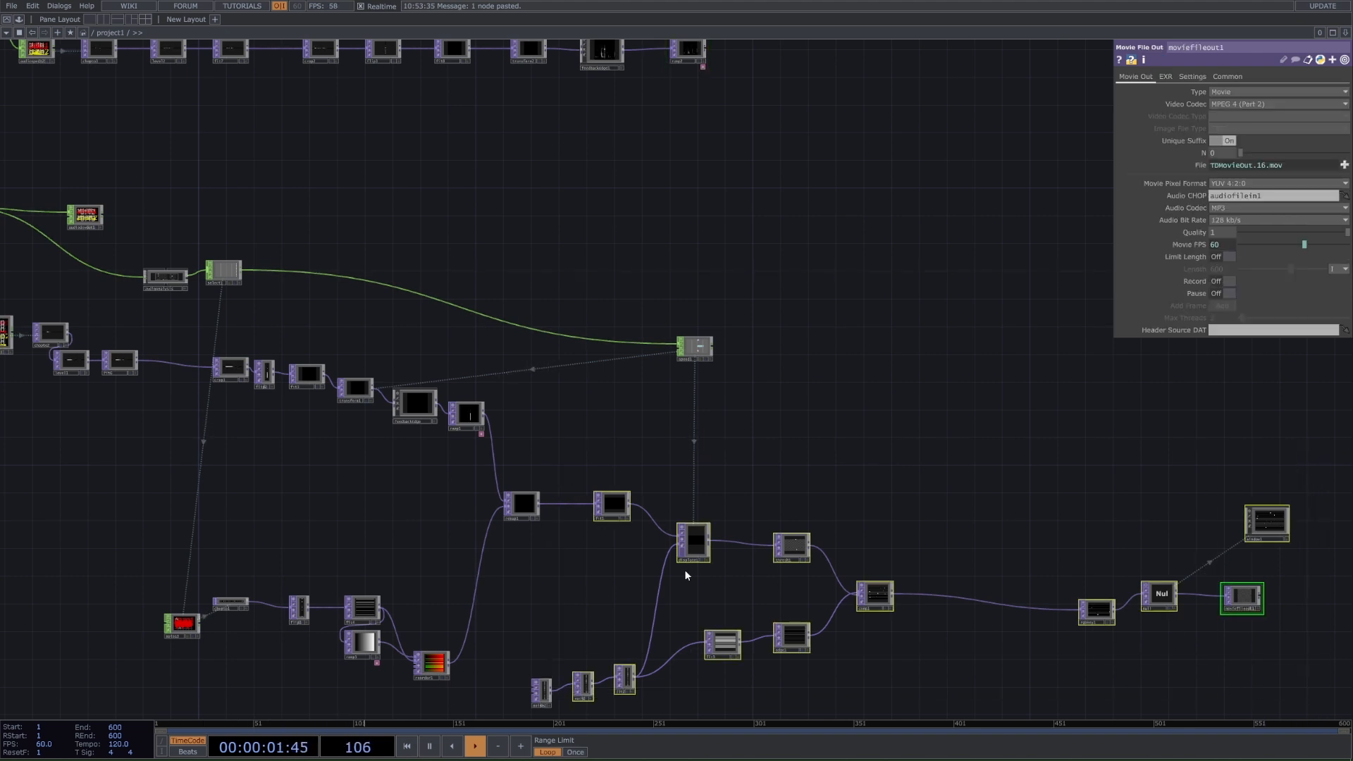
drag(466, 669, 211, 582)
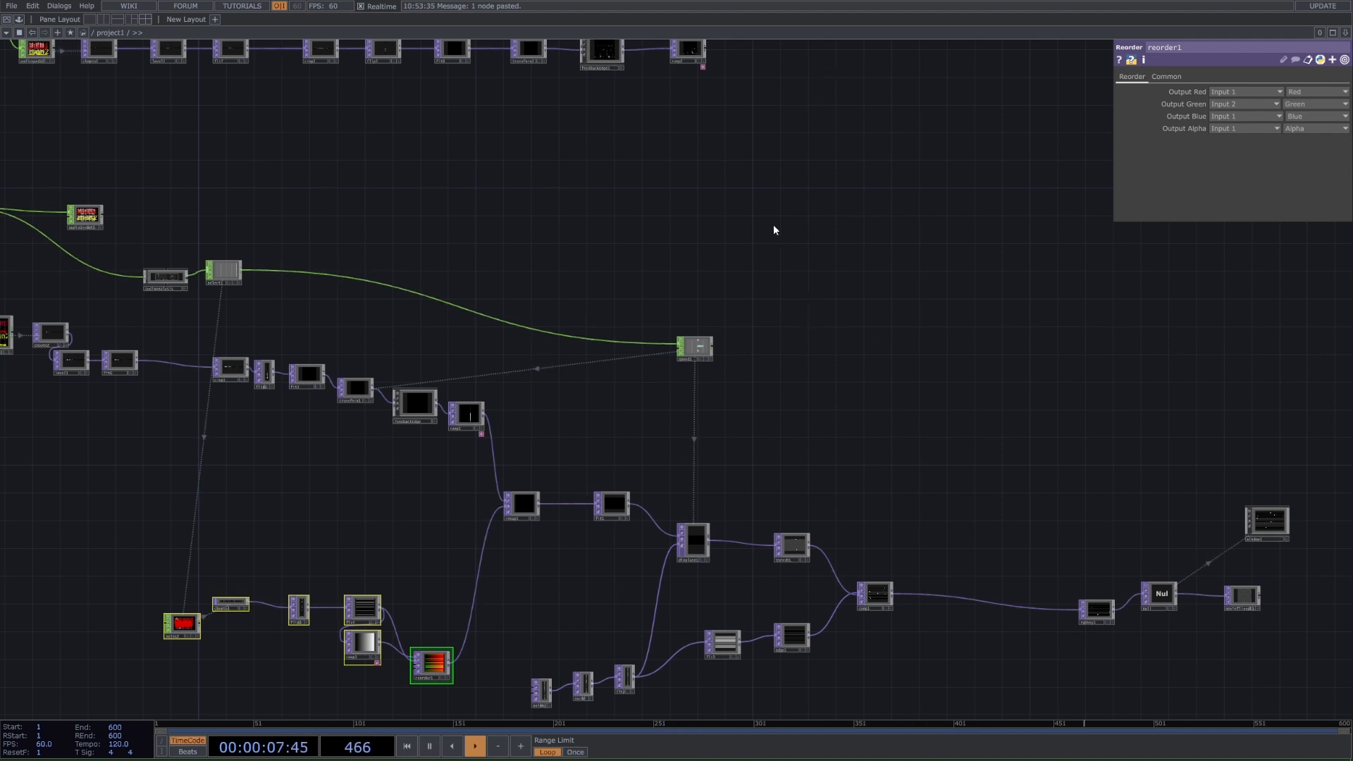
Copy the Fit TOP that follows the original Remap TOP, place the copy after the new Ramp TOP and connect the Ramp to it
drag(776, 222, 625, 313)
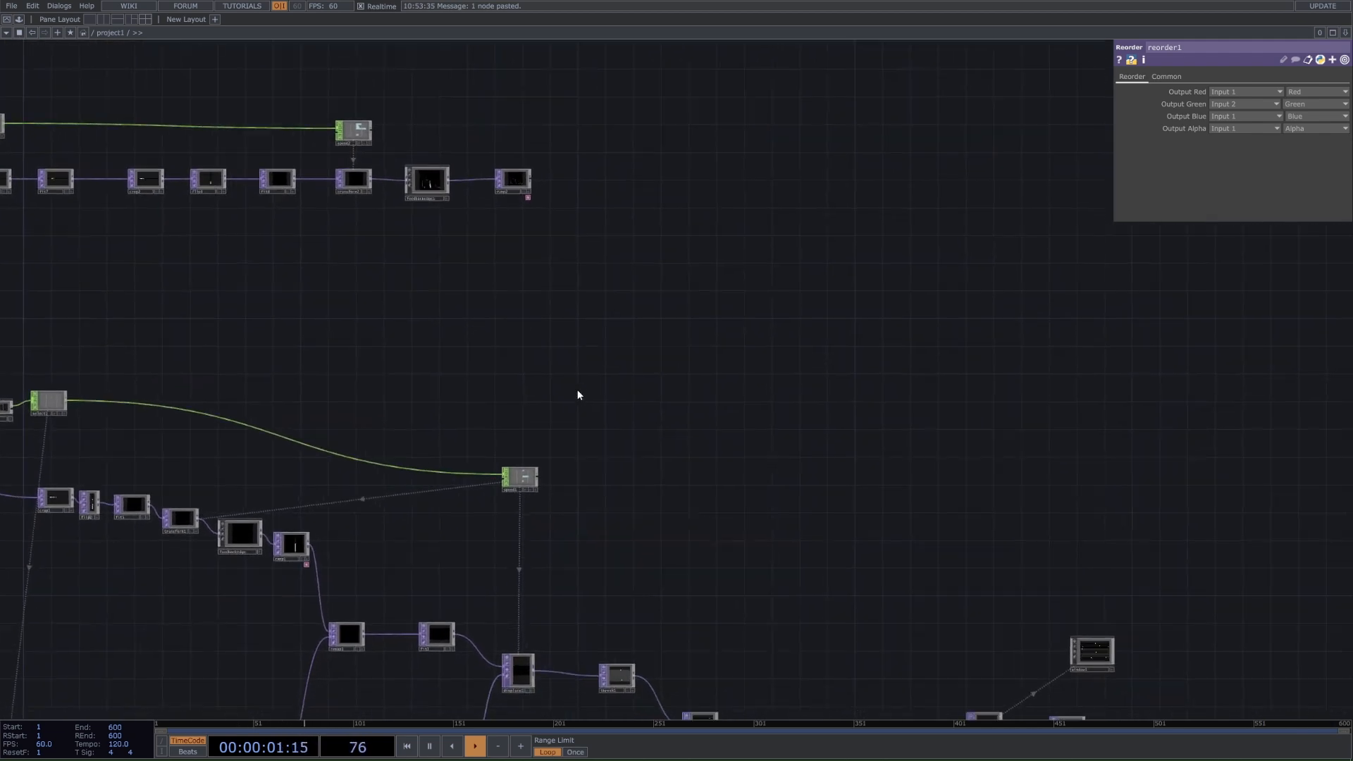
click(452, 636)
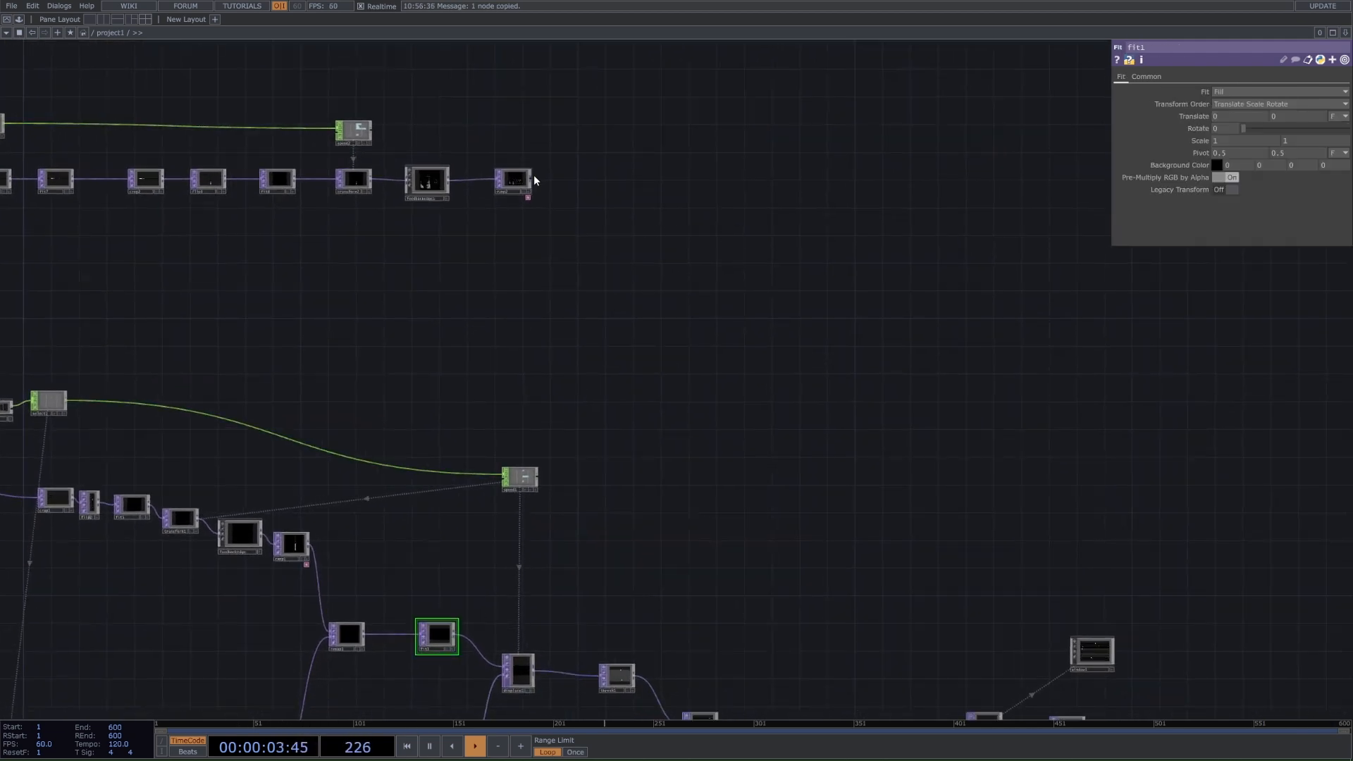
key(ctrl+v)
scroll(543, 190, up, 5)
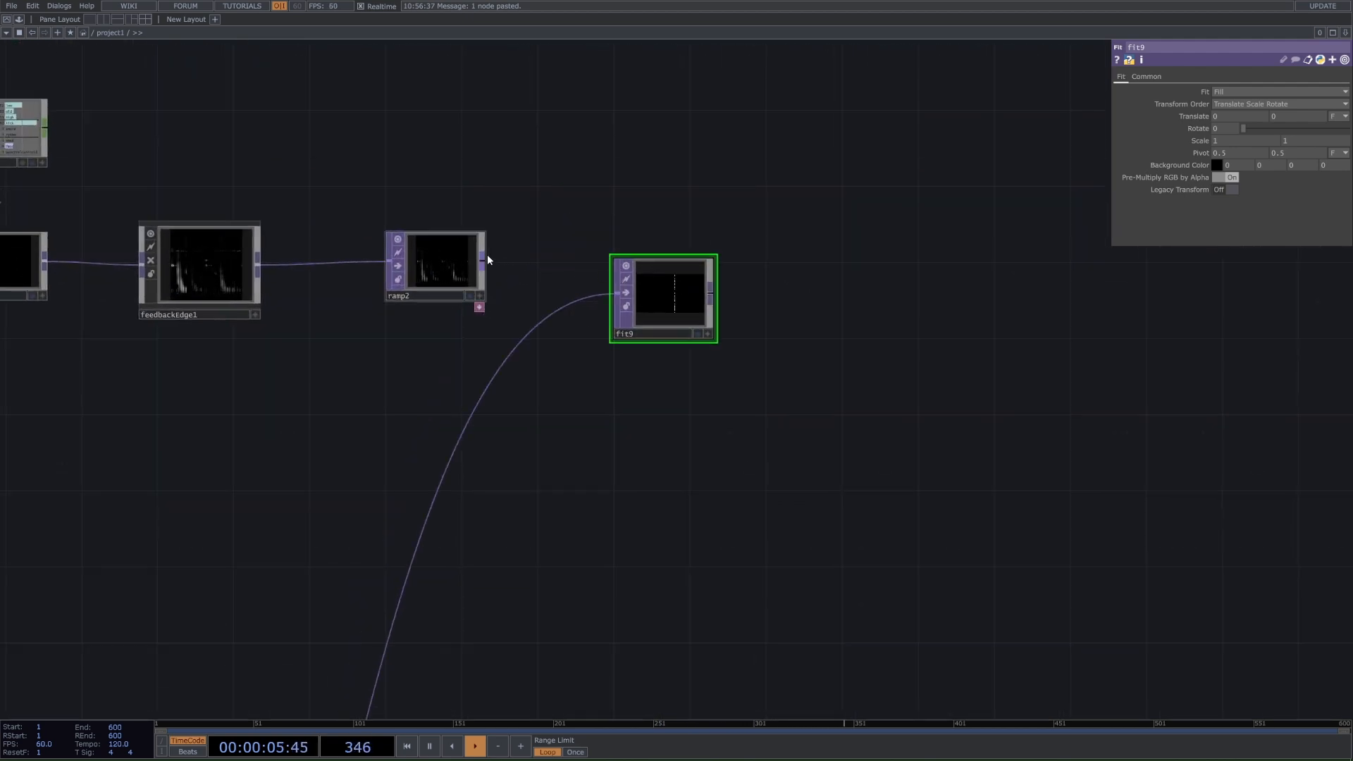
drag(482, 261, 618, 293)
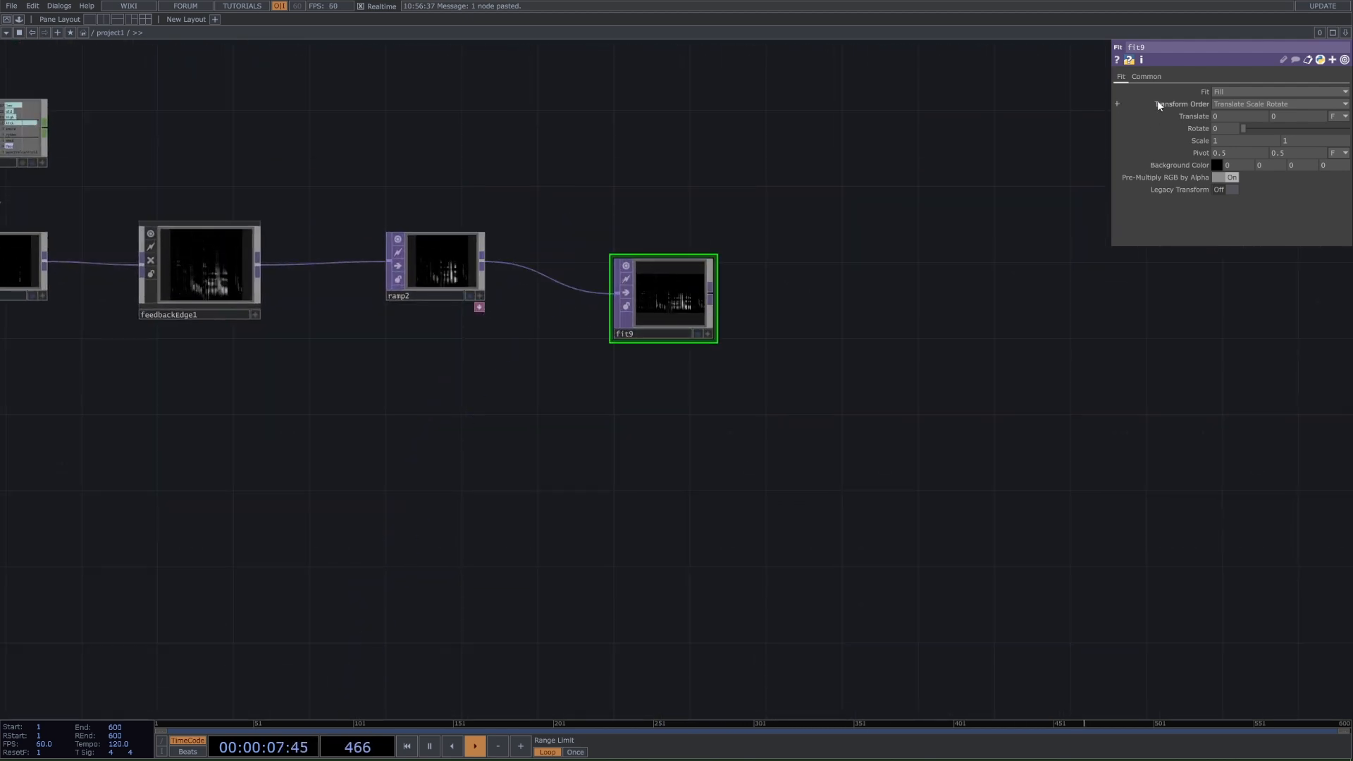
Open the copied Fit TOP's resolution settings and display its output as the background
scroll(783, 356, down, 5)
click(1156, 81)
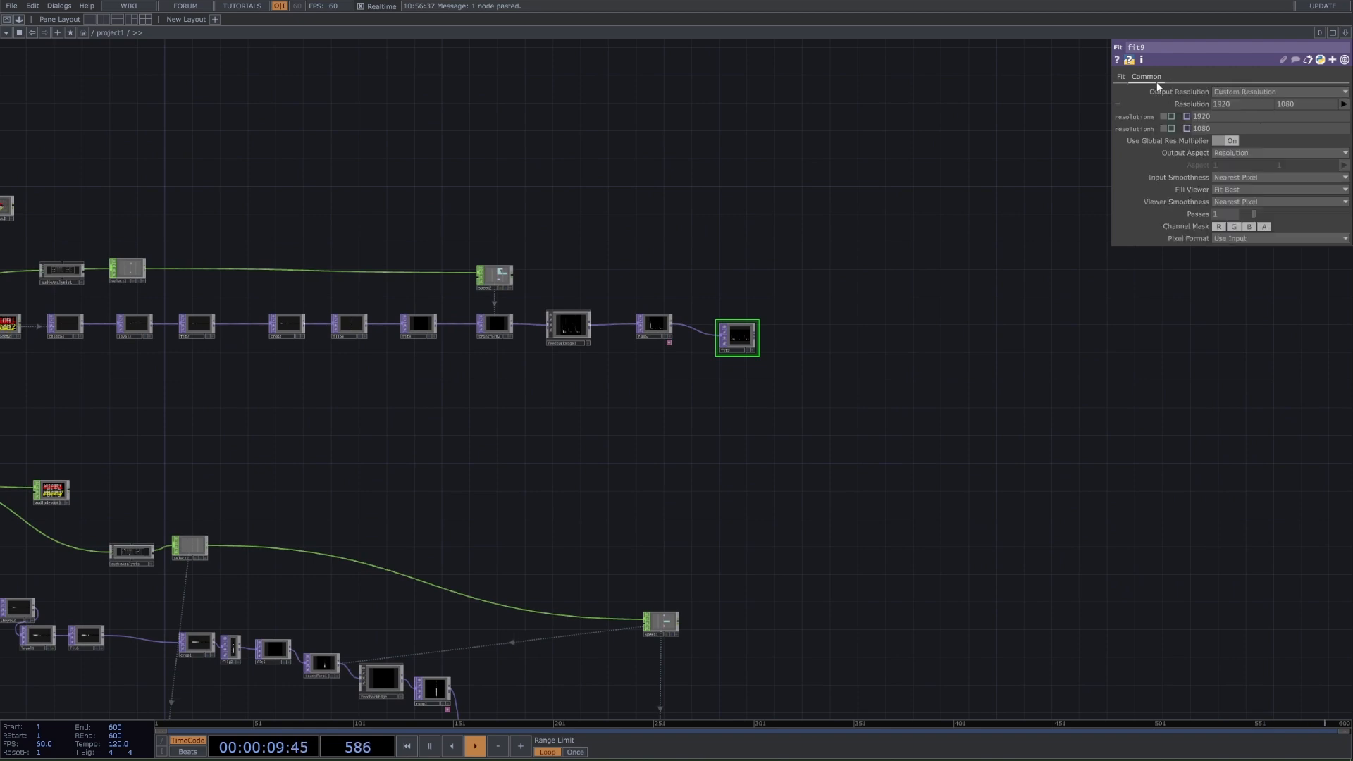
key(shift+h)
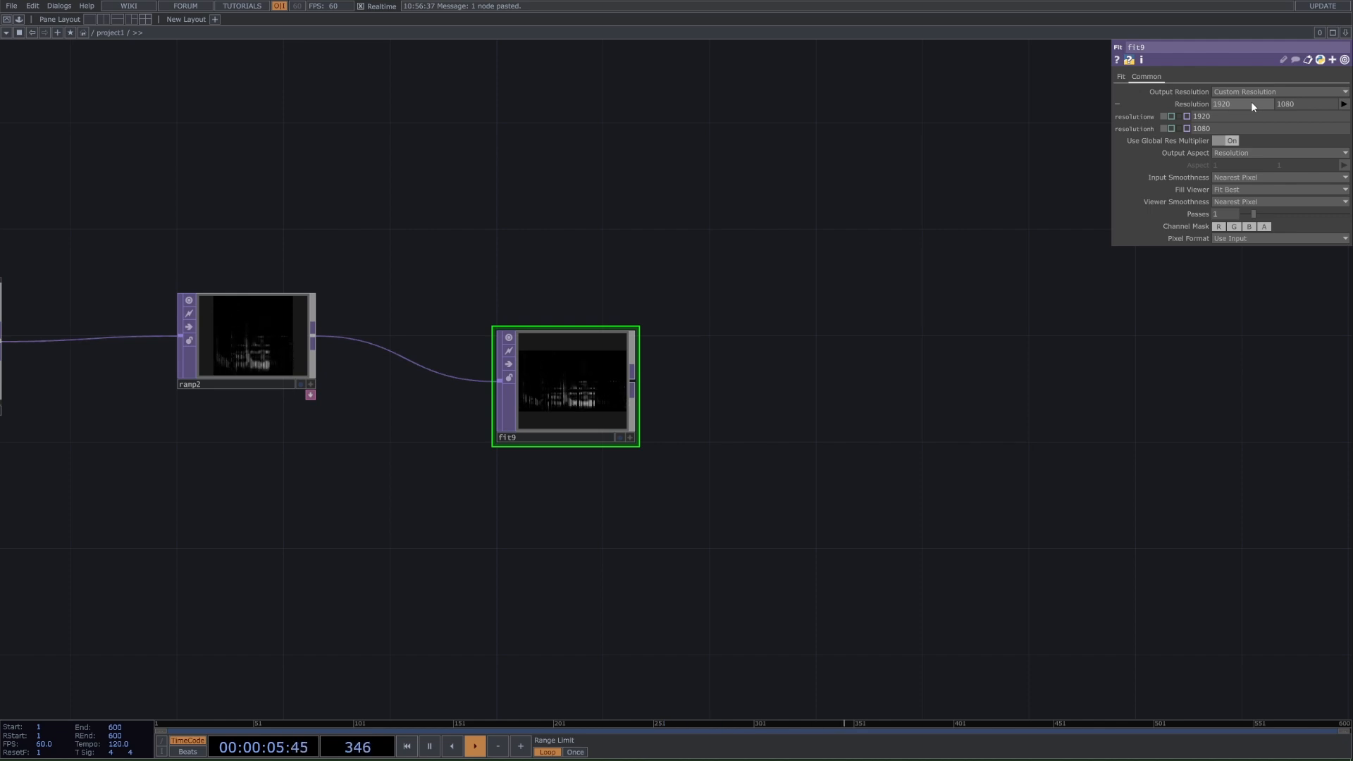
click(620, 438)
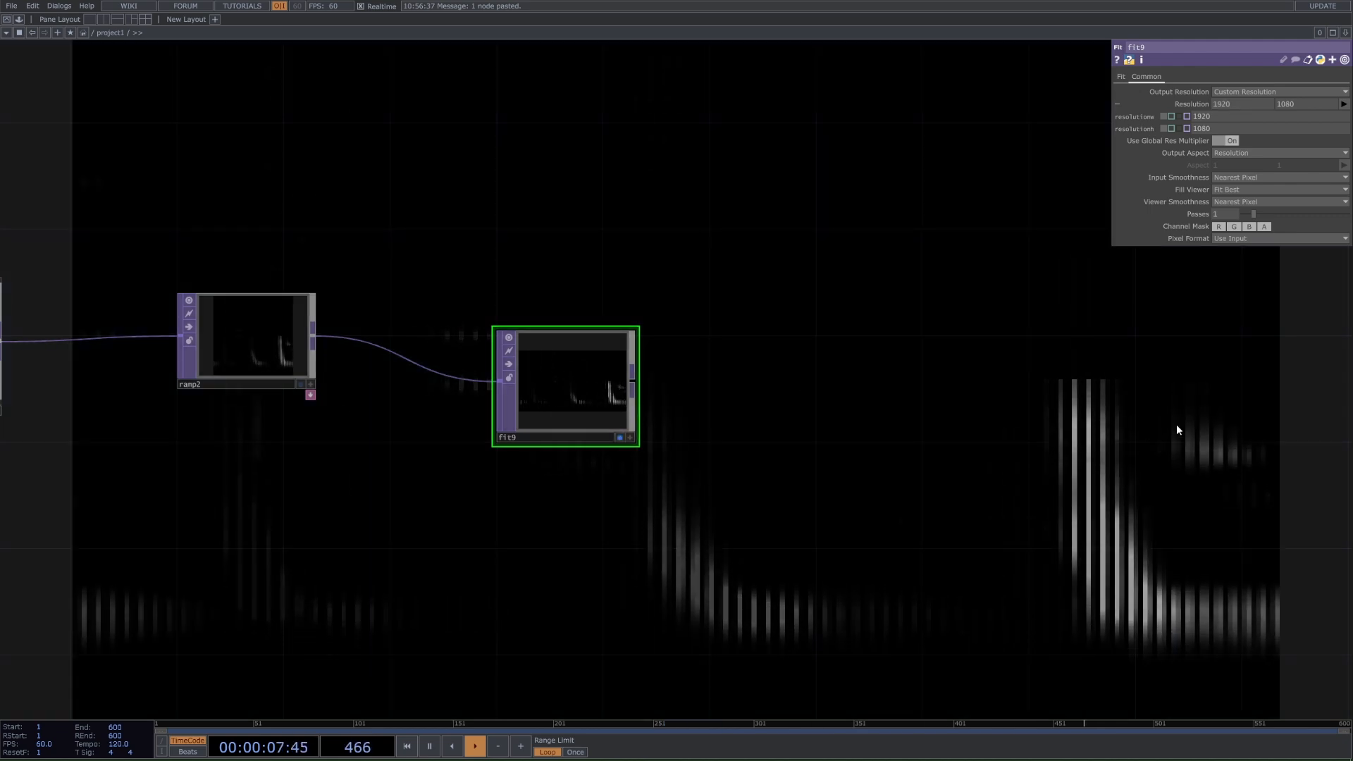
Try a portrait resolution of 1080 by 1920 on the copied Fit TOP and undo both changes
click(1247, 106)
text(1080)
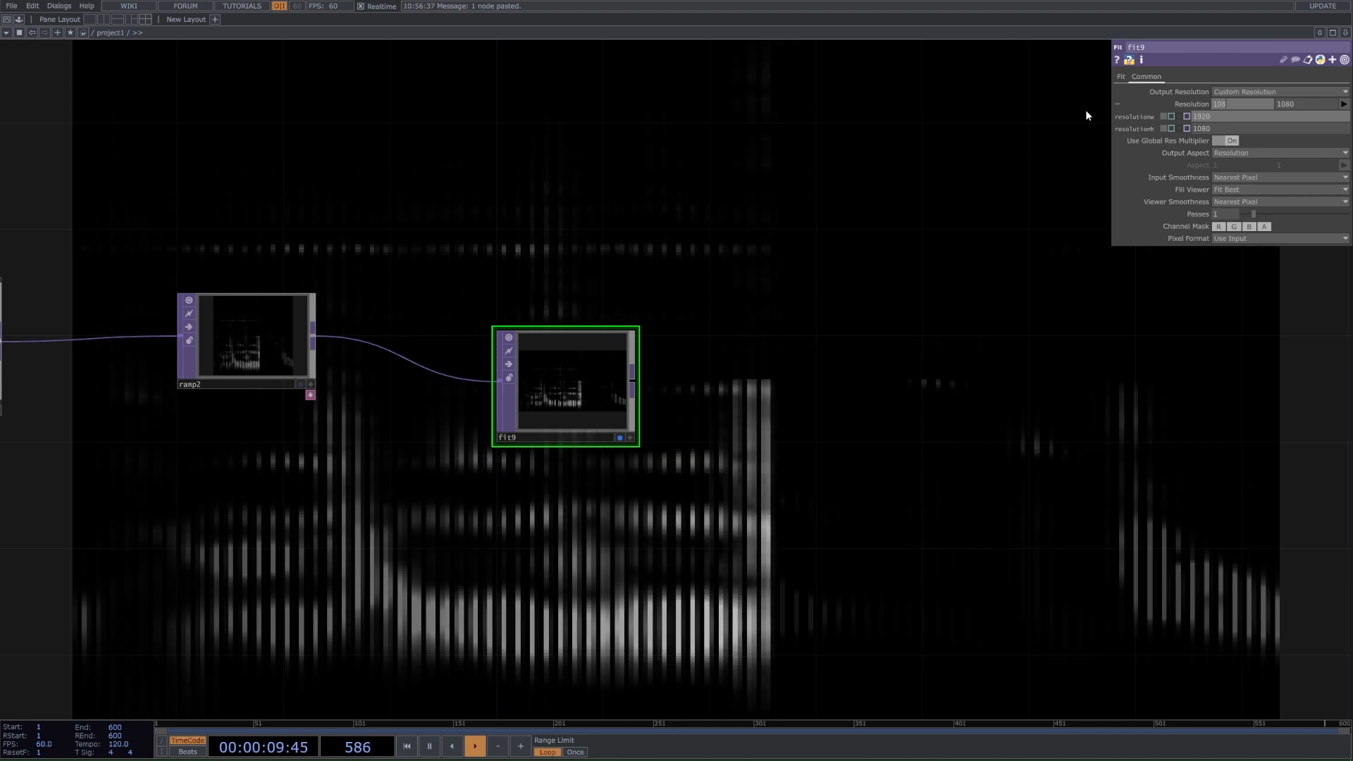
key(Tab)
text(1920)
key(Return)
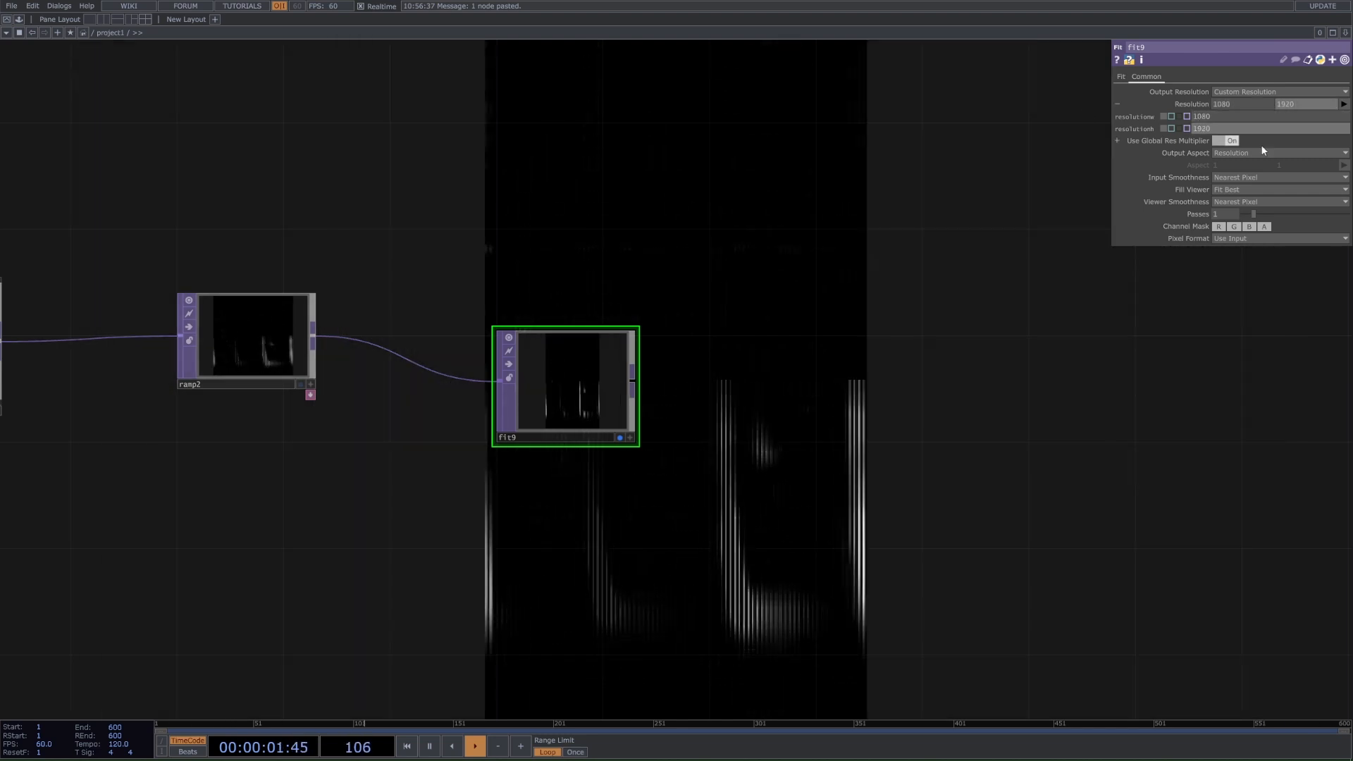
key(ctrl+z)
key(ctrl+z)
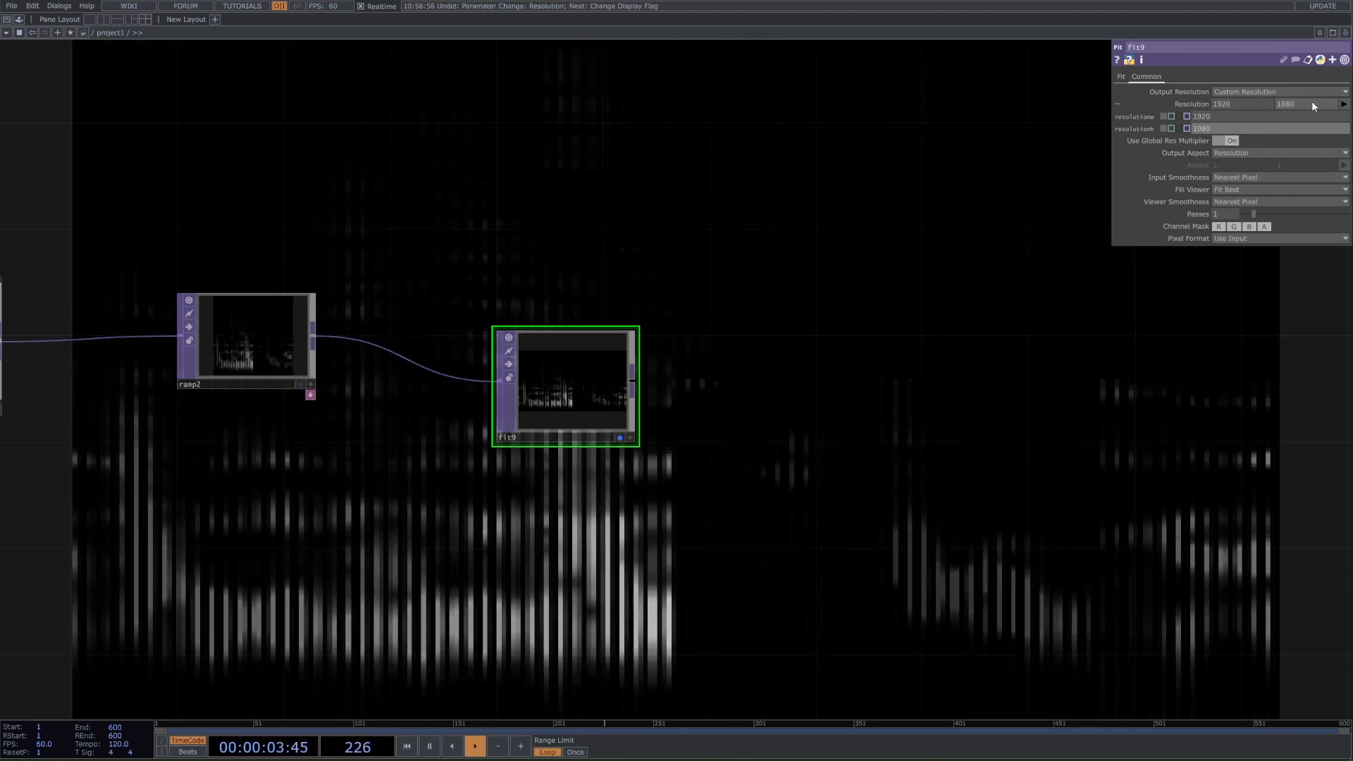
Return to the copied Fit TOP's fit settings and switch off its background display
click(1123, 78)
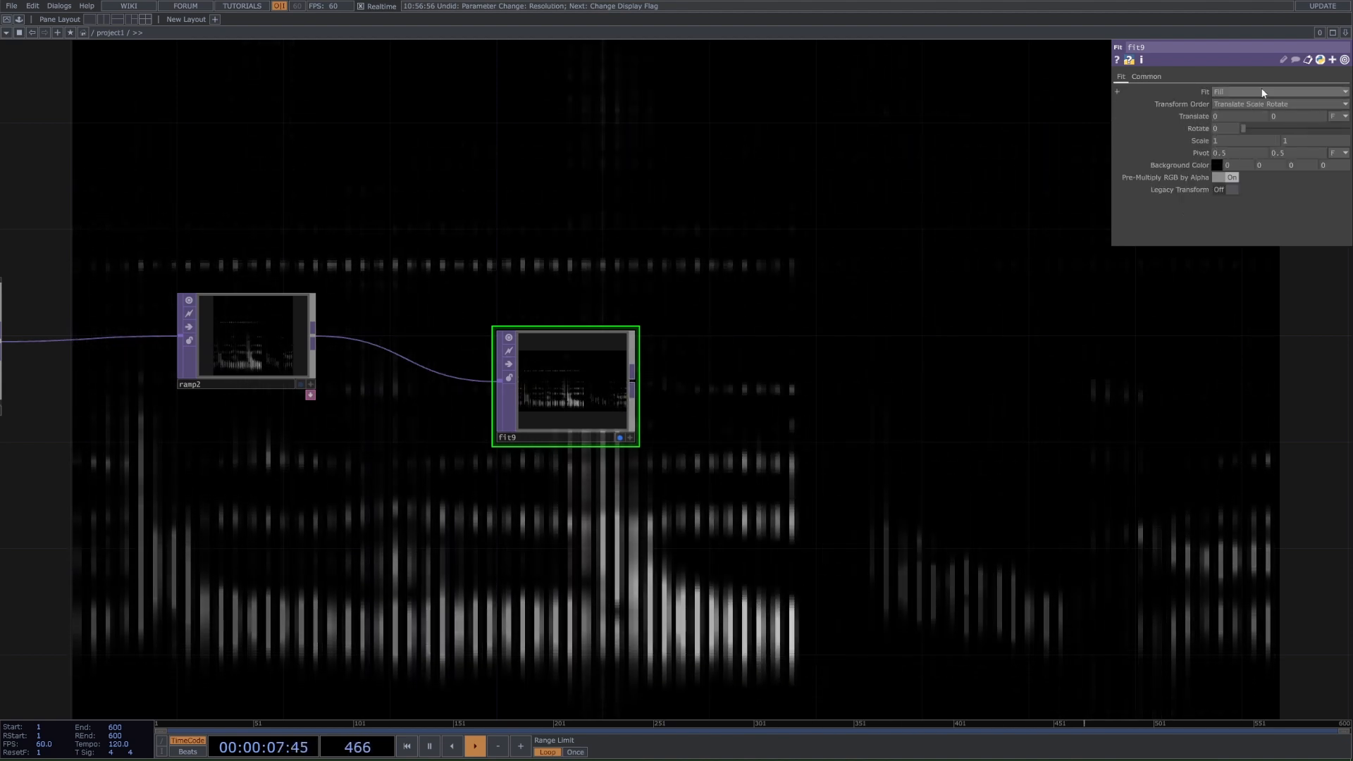
scroll(846, 363, down, 5)
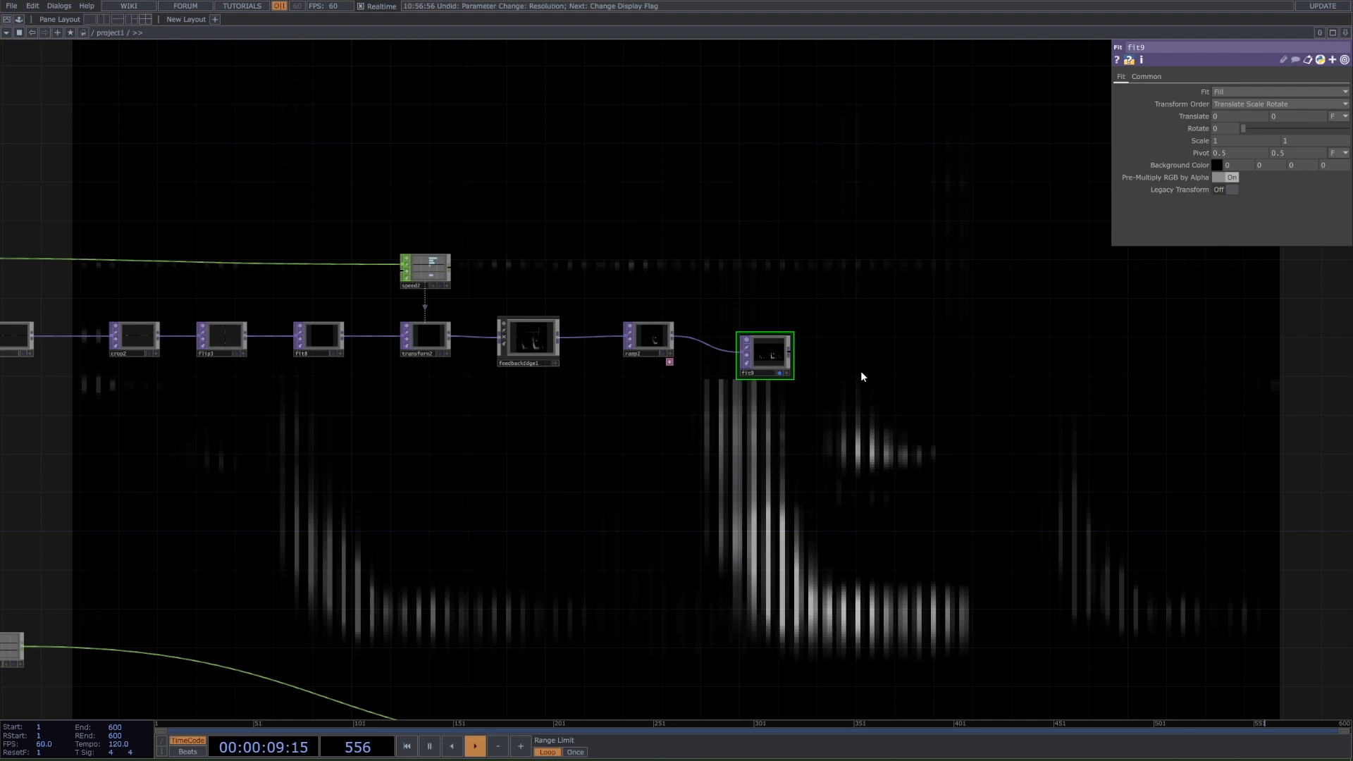
click(780, 373)
drag(792, 407, 728, 342)
scroll(728, 345, down, 3)
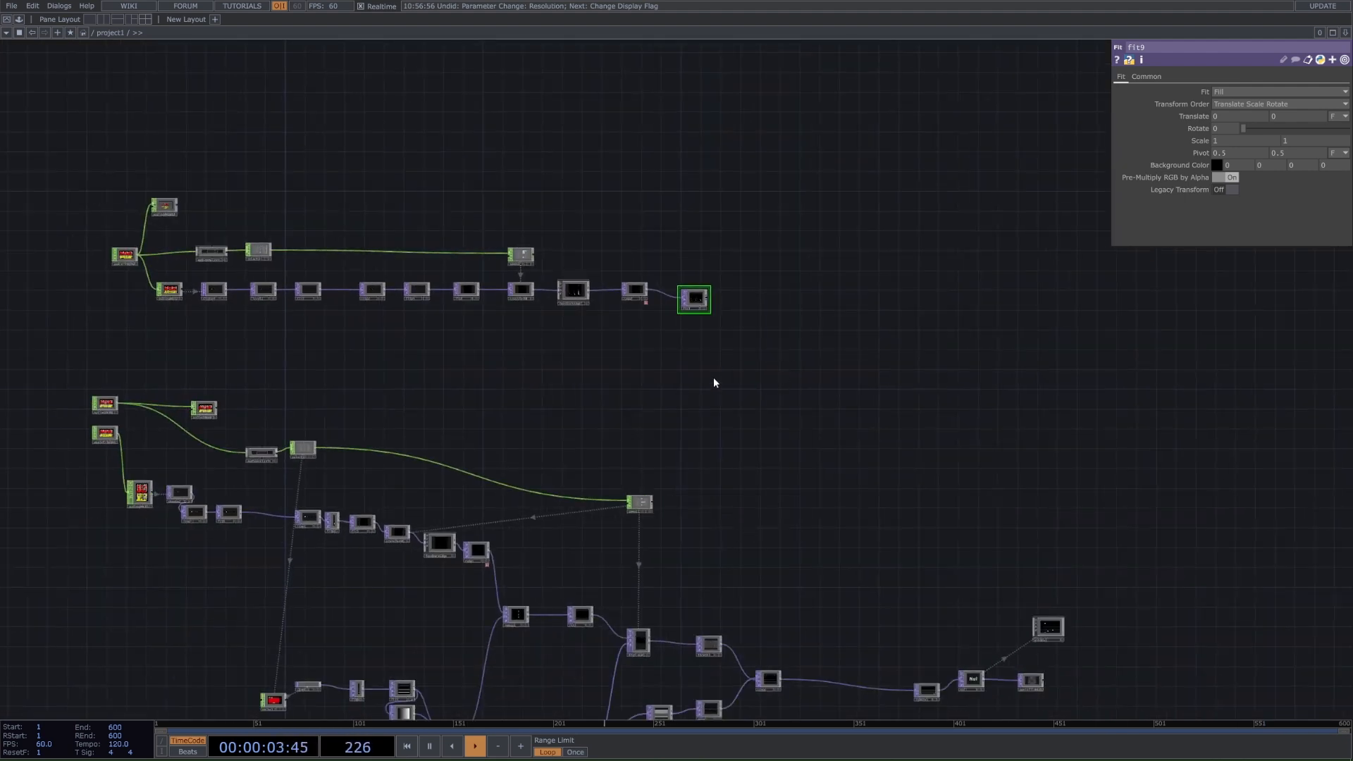
Add a Displace TOP after the fit9 operator at the end of the upper chain
scroll(705, 299, up, 5)
key(Tab)
text(di)
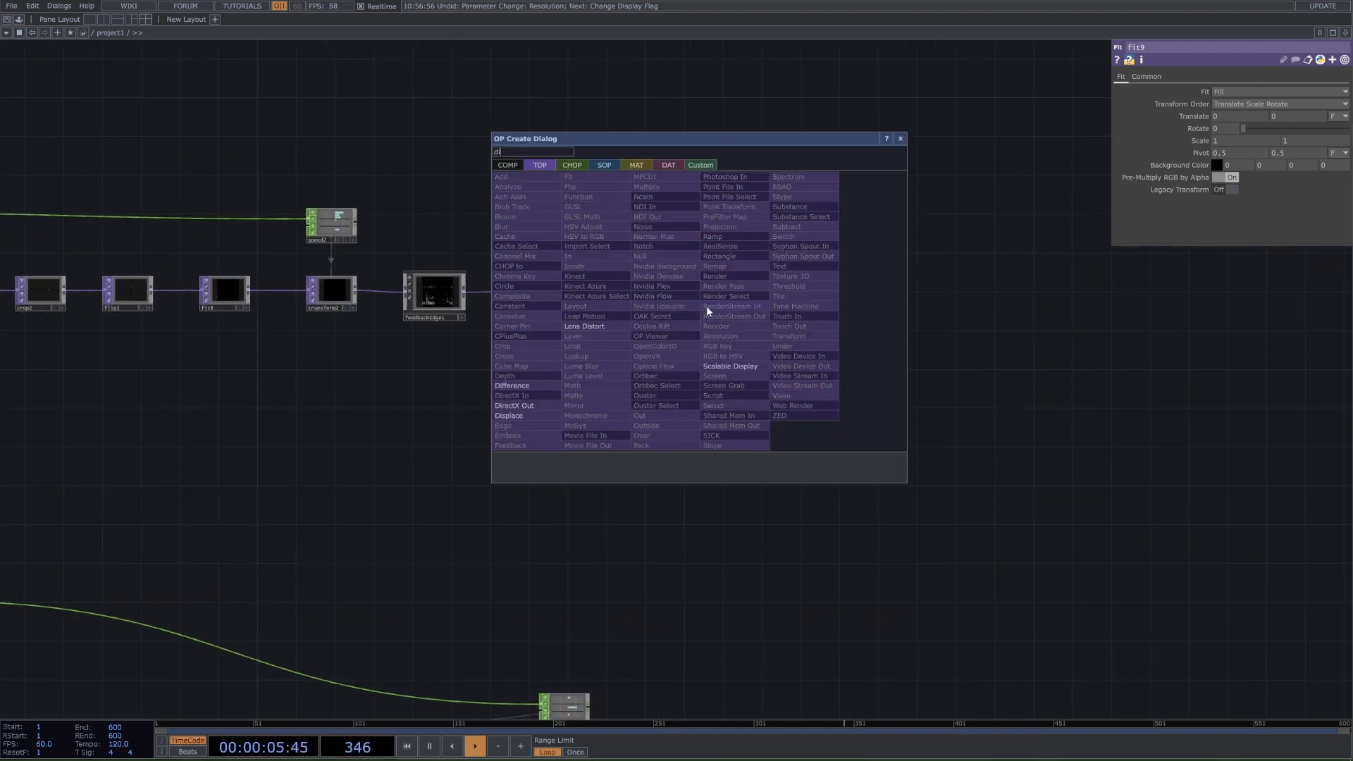
click(509, 415)
click(835, 324)
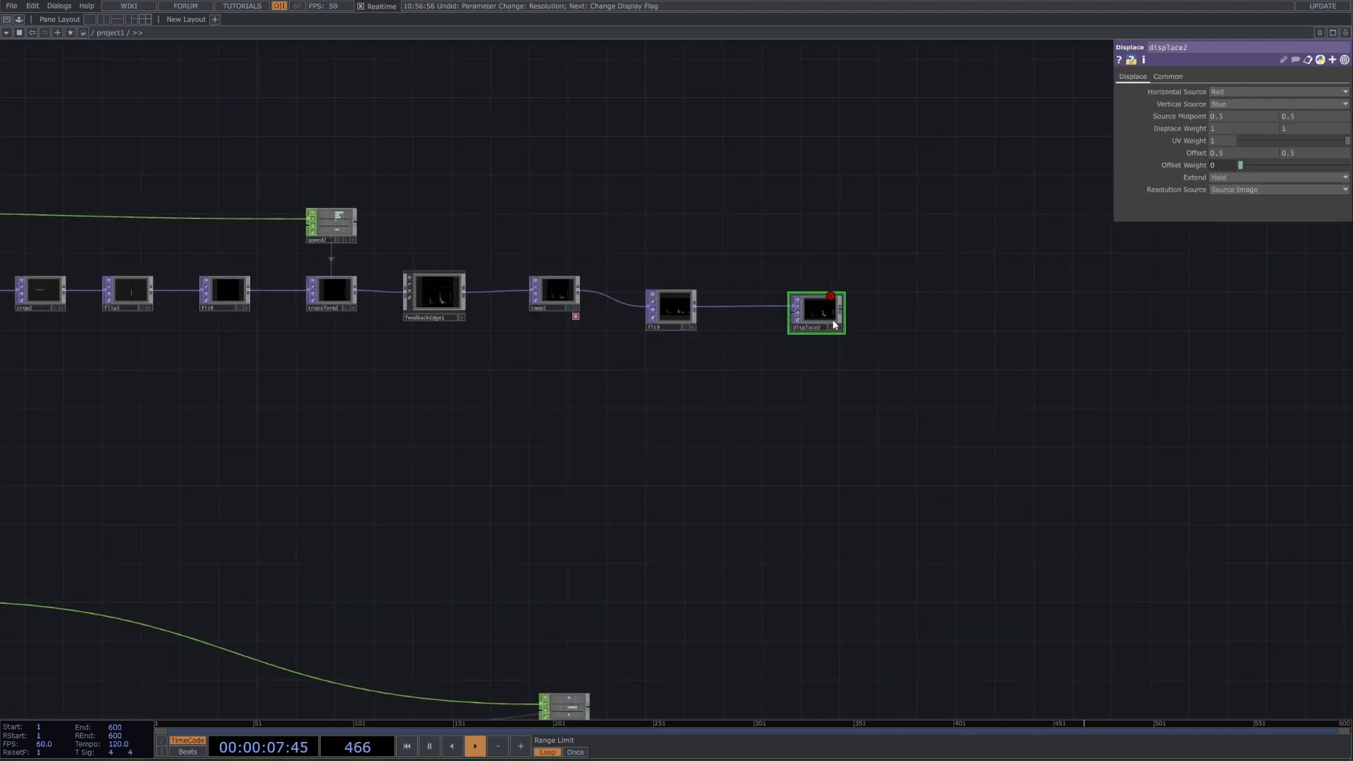
scroll(831, 328, up, 2)
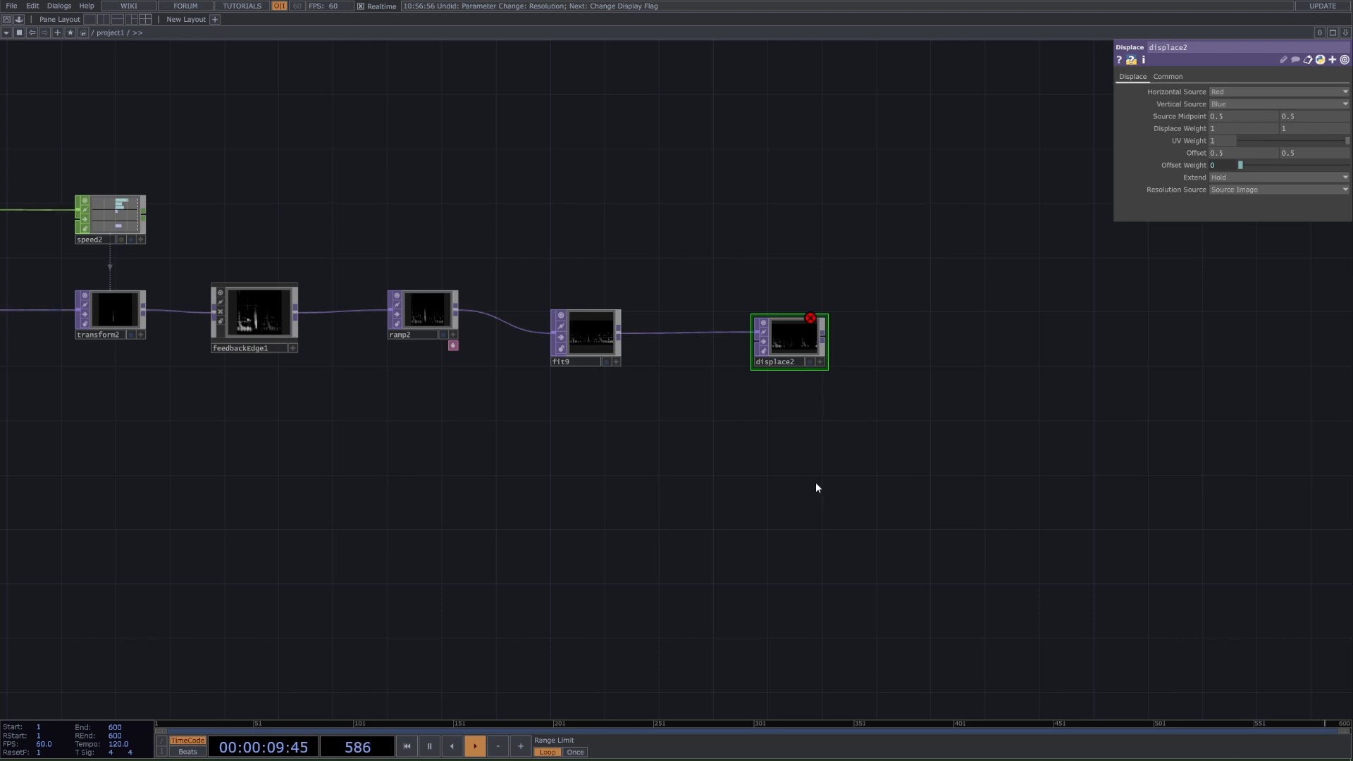
Duplicate the Noise, Math and Fit operators from the lower network and place the copies below fit9
scroll(797, 509, down, 6)
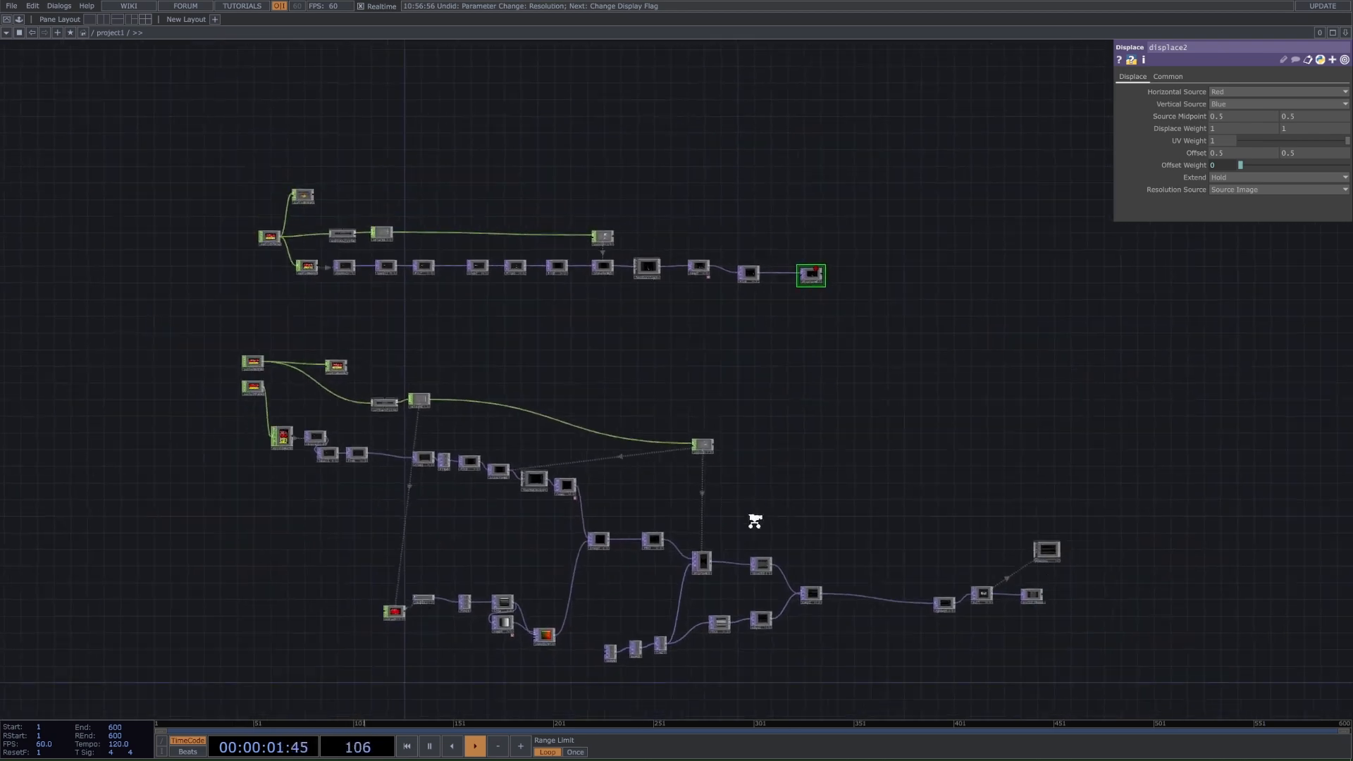
scroll(671, 634, up, 3)
right_drag(740, 492, 583, 604)
key(ctrl+c)
drag(891, 193, 865, 393)
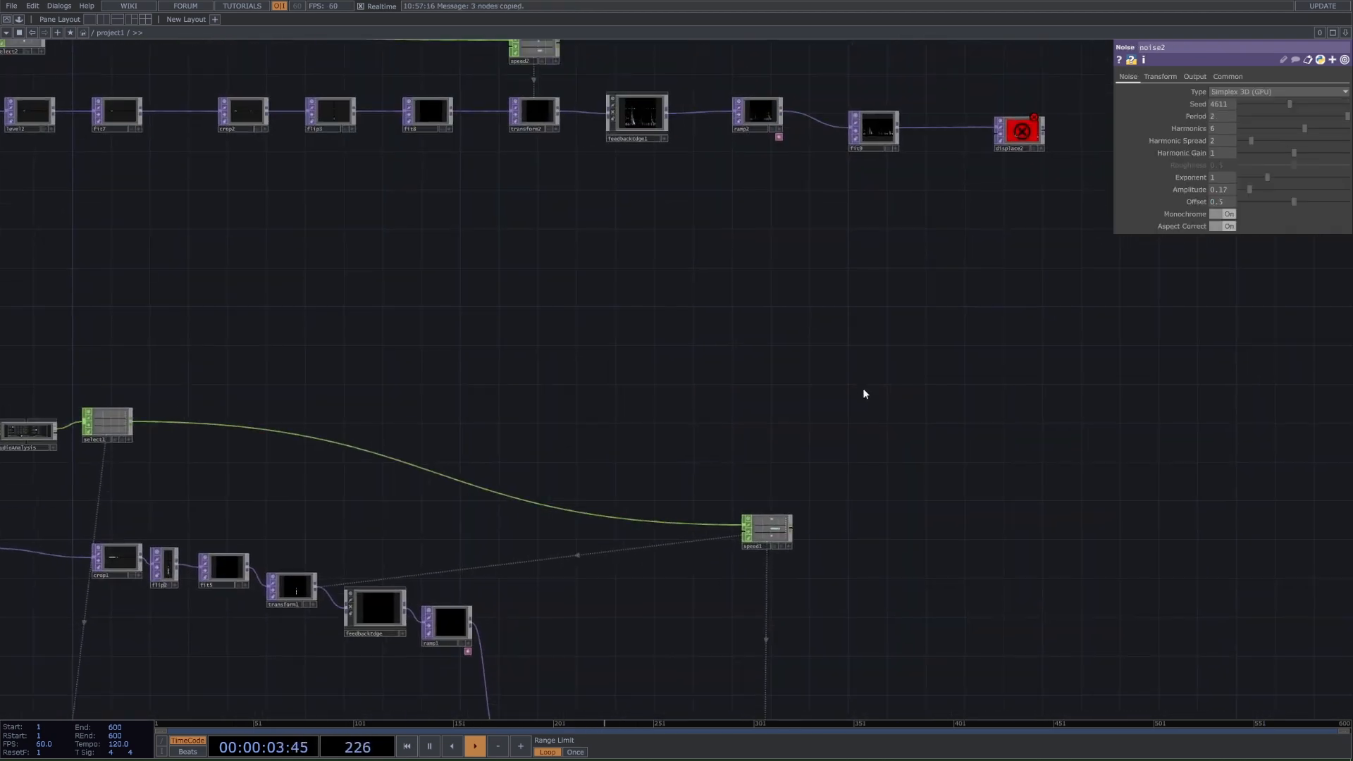
key(ctrl+v)
drag(1048, 265, 831, 405)
scroll(698, 414, up, 3)
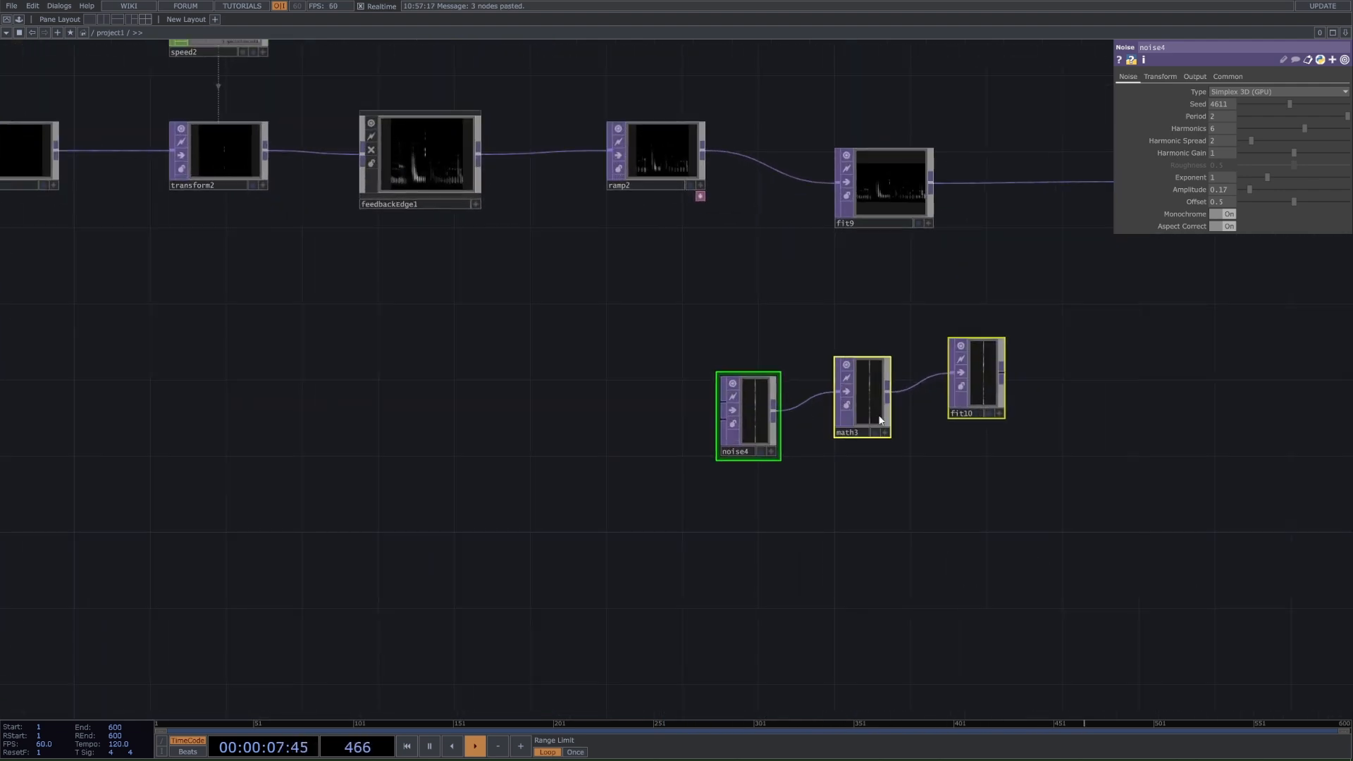
click(763, 449)
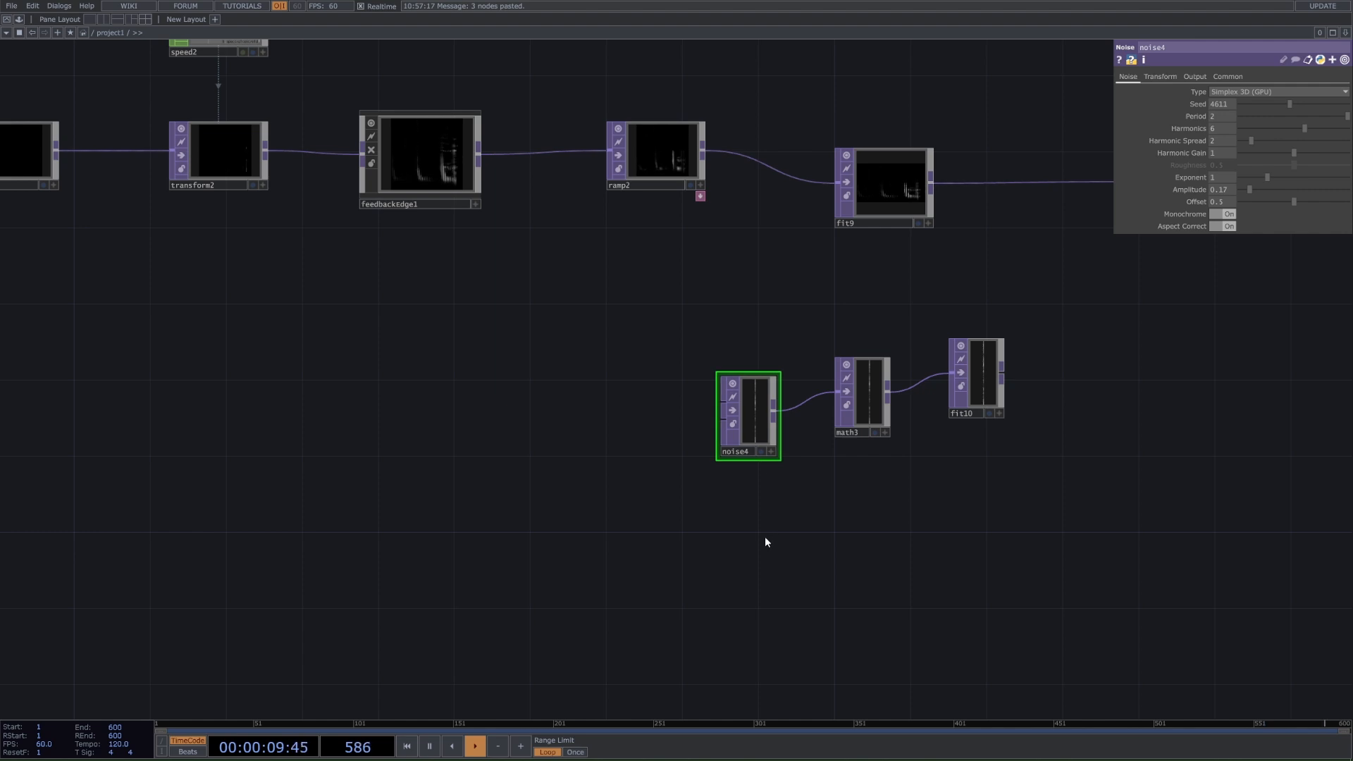
key(Tab)
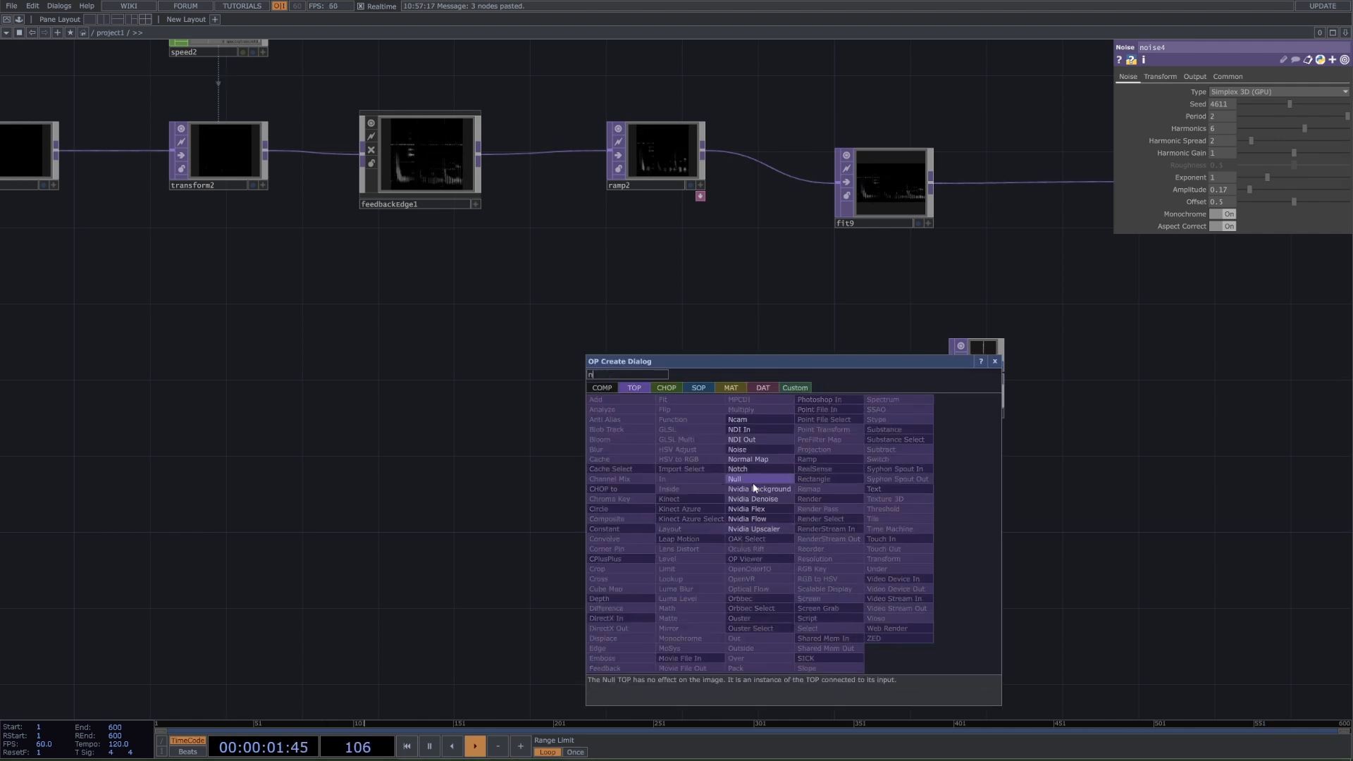
text(ni)
click(758, 454)
click(767, 408)
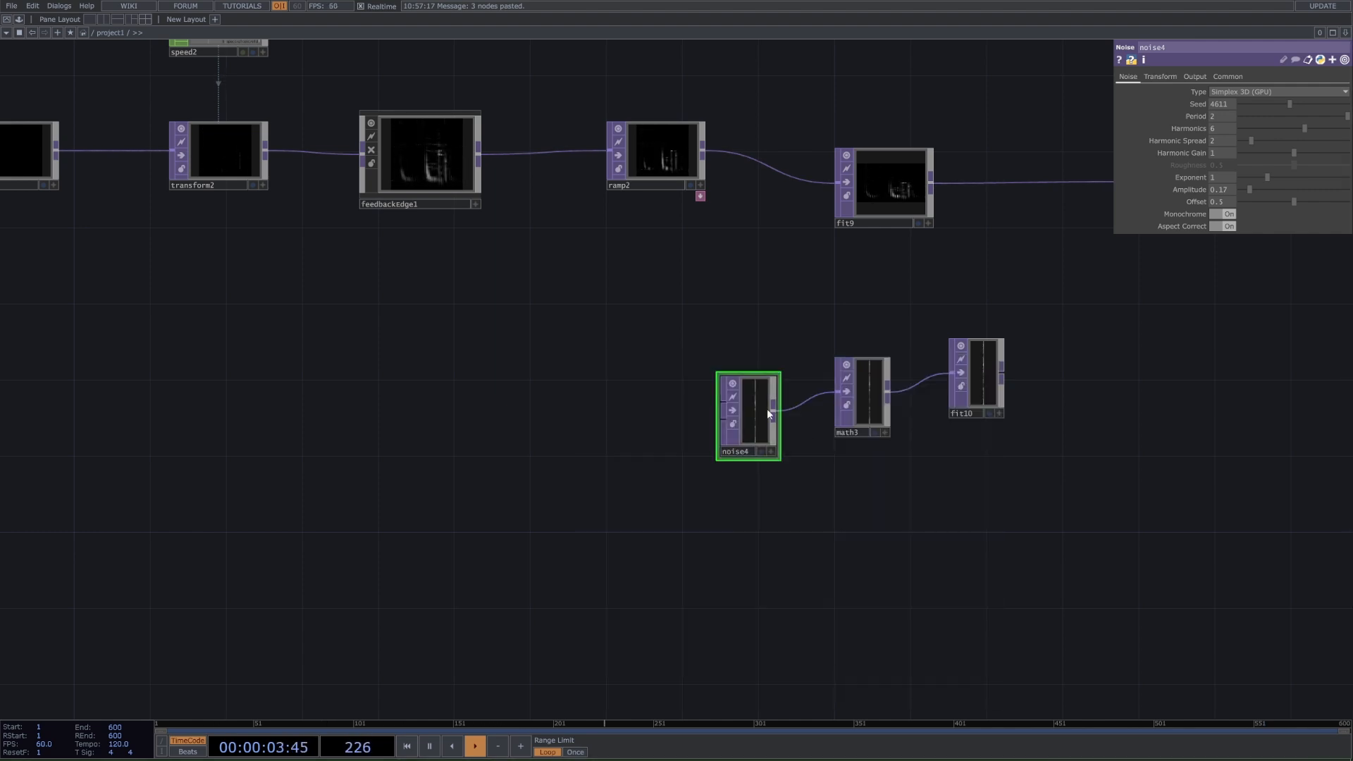
Change the seed of the copied Noise operator noise4 to 5130
scroll(719, 462, up, 5)
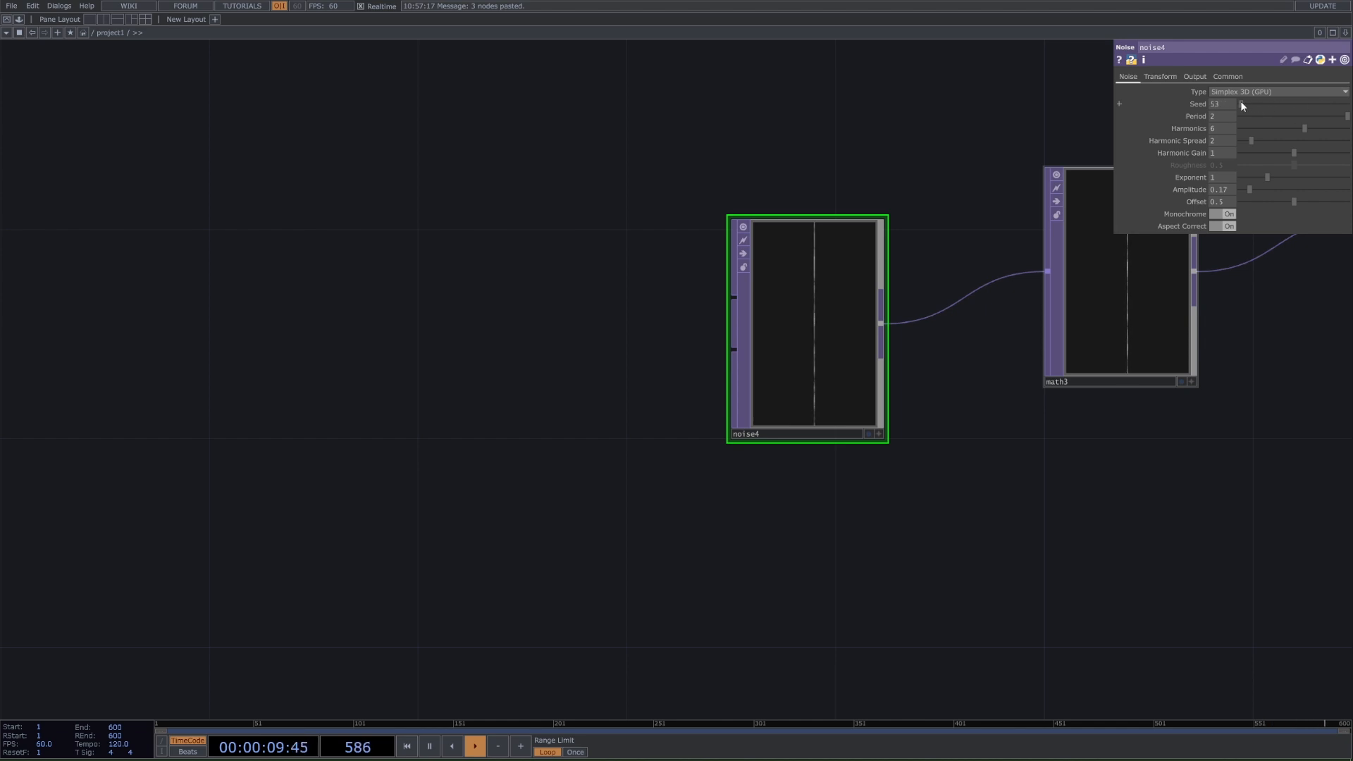
drag(1281, 106, 1296, 102)
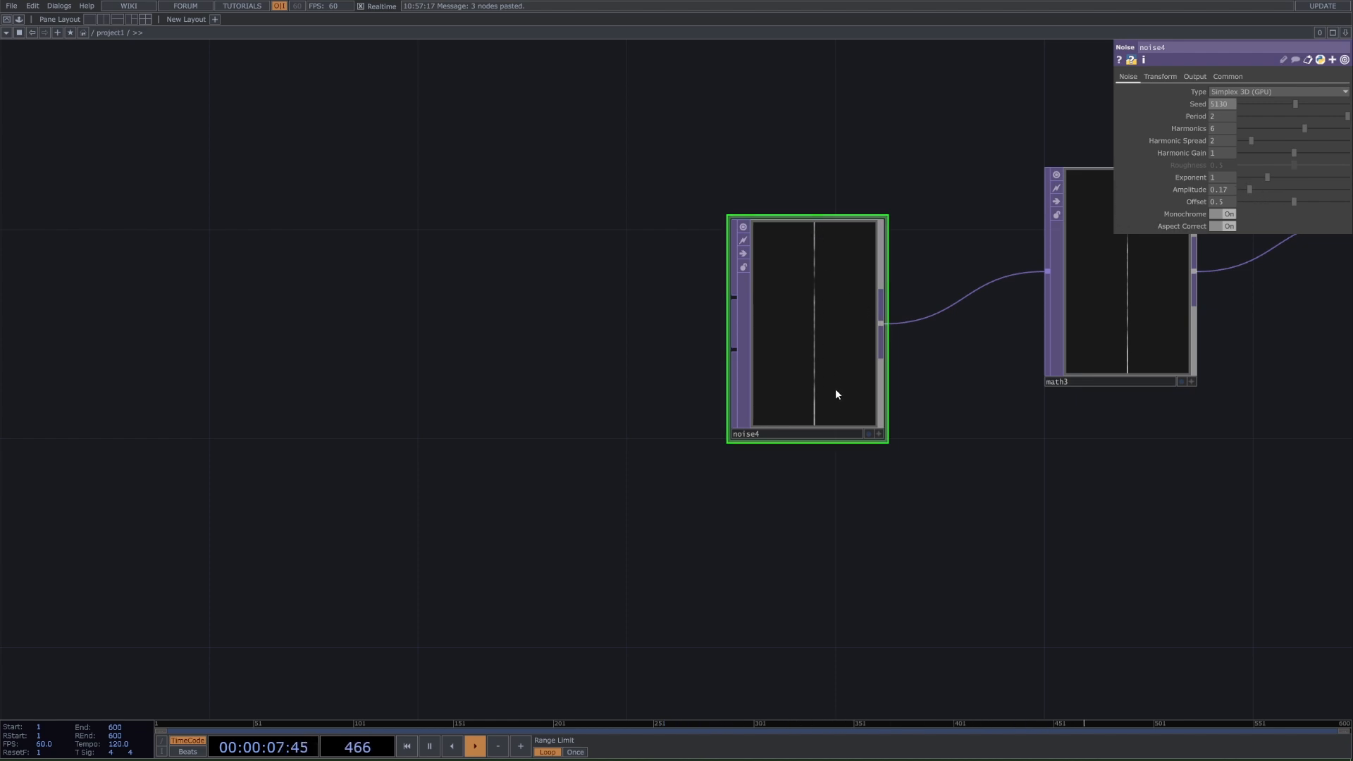
Try adjusting the transform scale of the noise4 operator and undo the change
click(1163, 77)
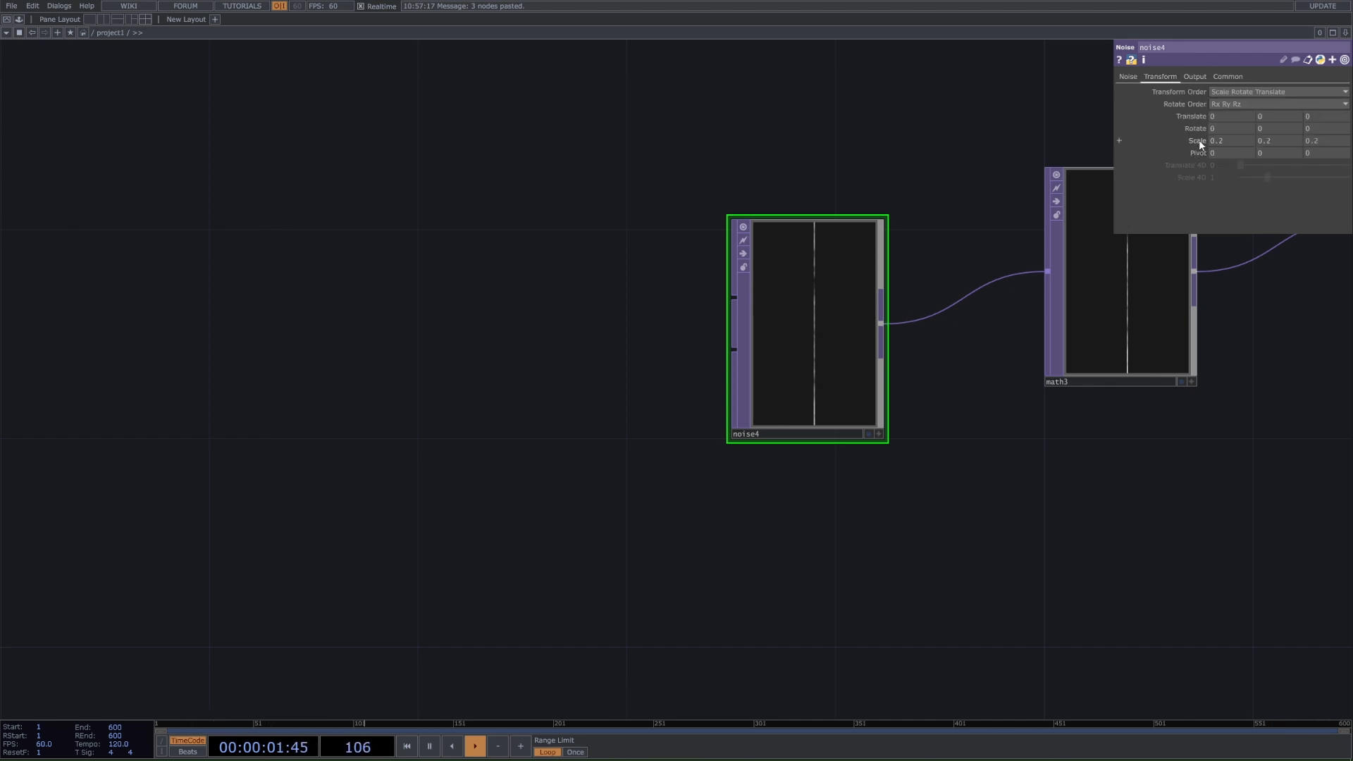
middle_drag(1201, 143, 1212, 142)
key(ctrl+z)
middle_drag(1199, 141, 1190, 141)
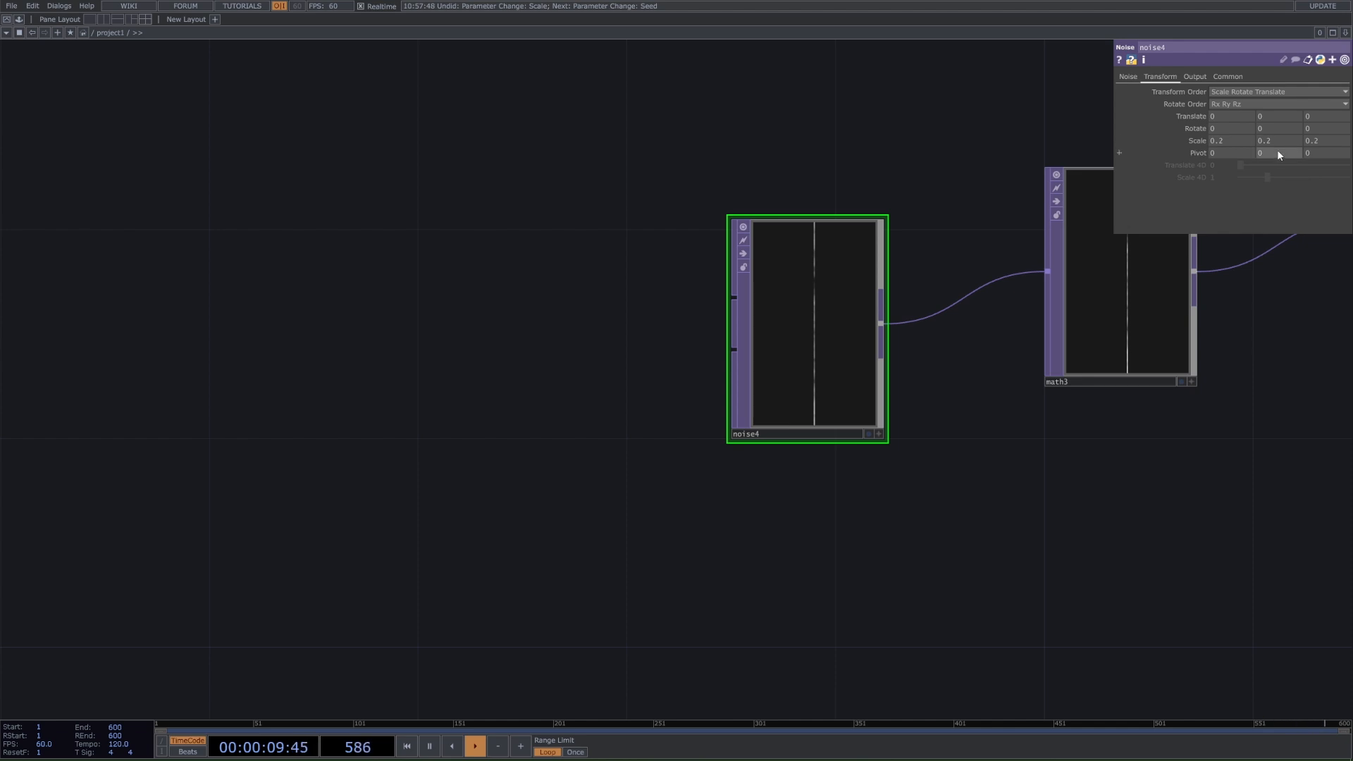
Review noise4's output, resolution and noise parameters, and the channel operation settings of the copied Math operator
click(1197, 77)
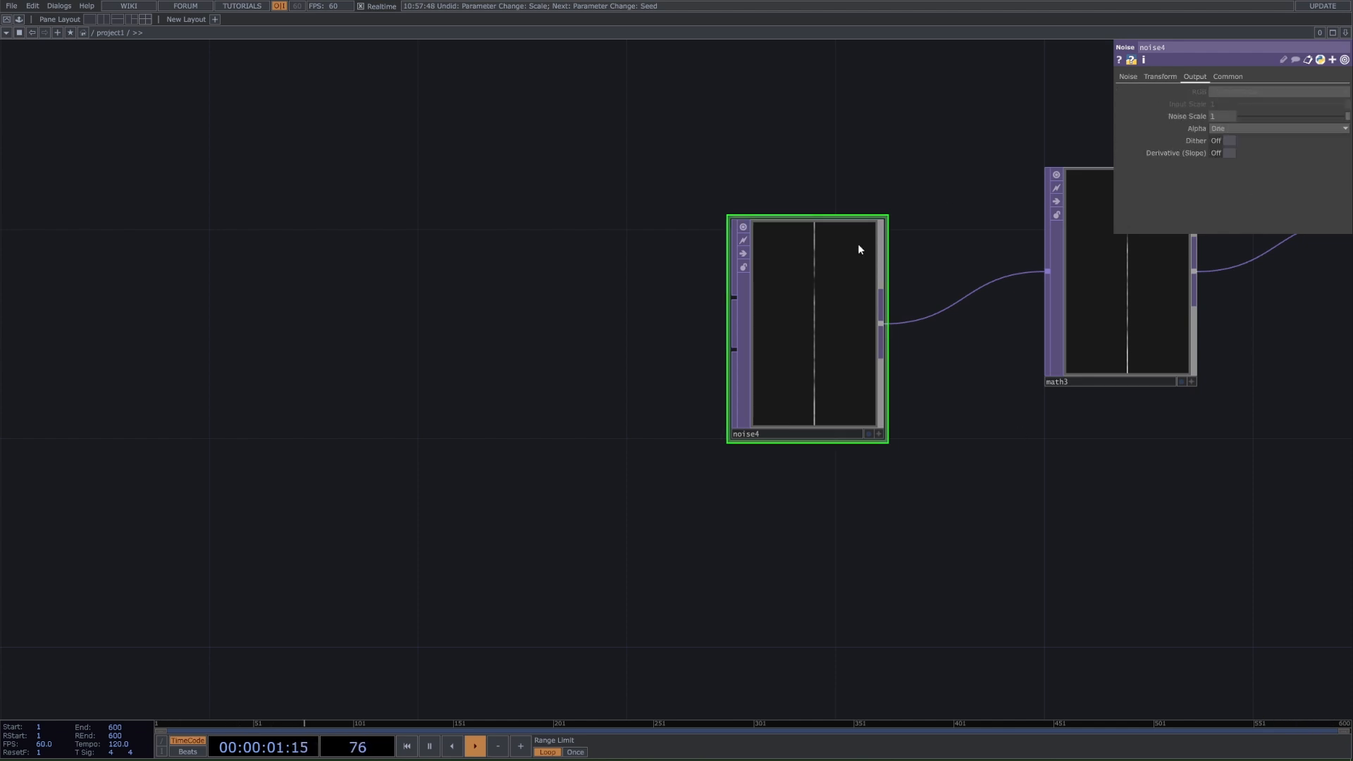
click(1233, 77)
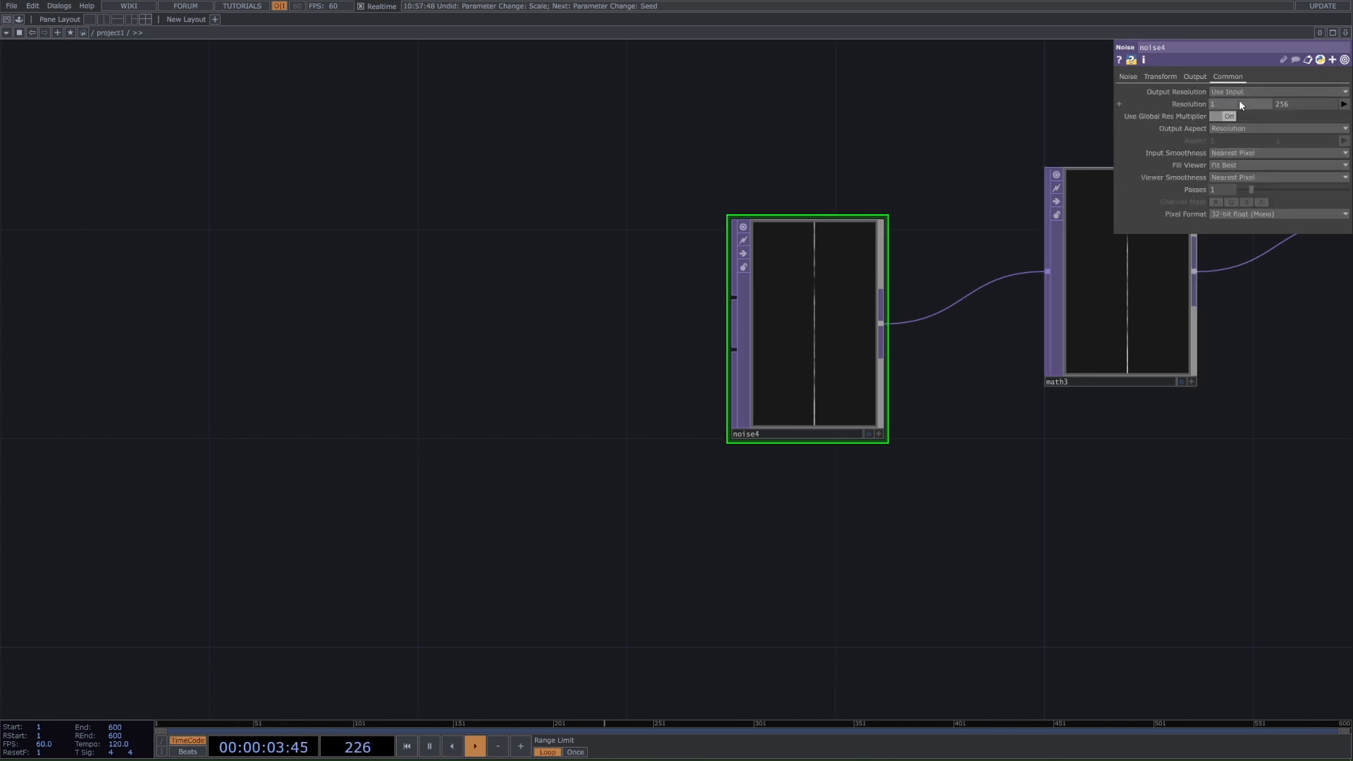
click(1119, 103)
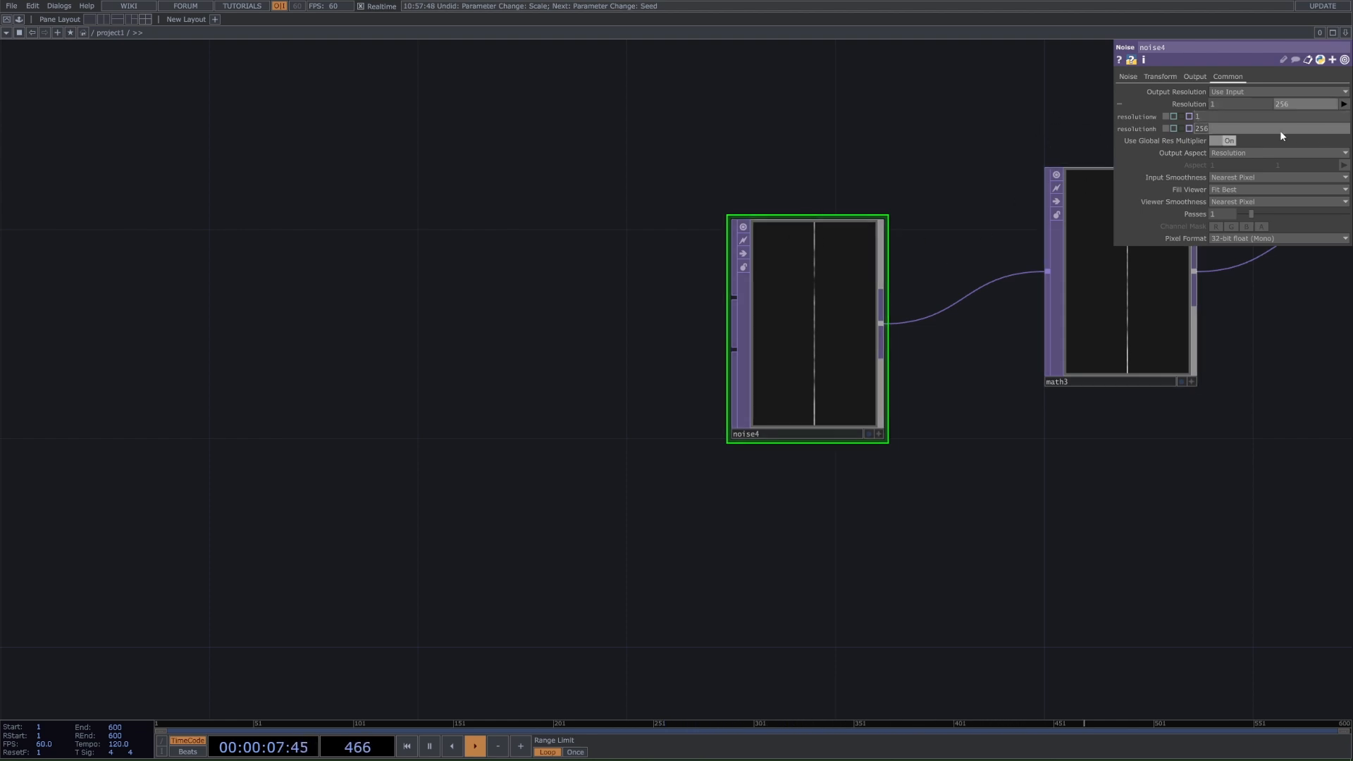
drag(987, 221, 902, 282)
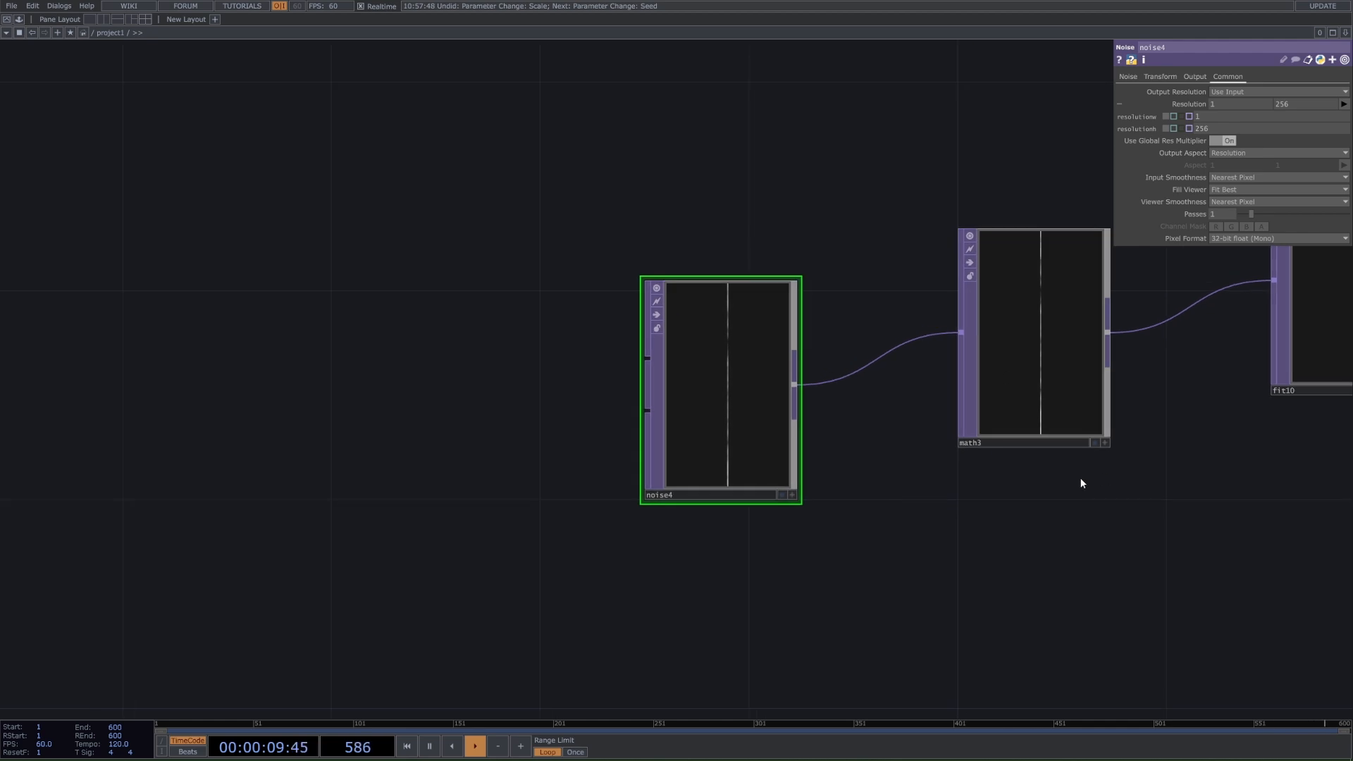
drag(1156, 530, 1104, 538)
click(1129, 77)
drag(1069, 491, 1067, 490)
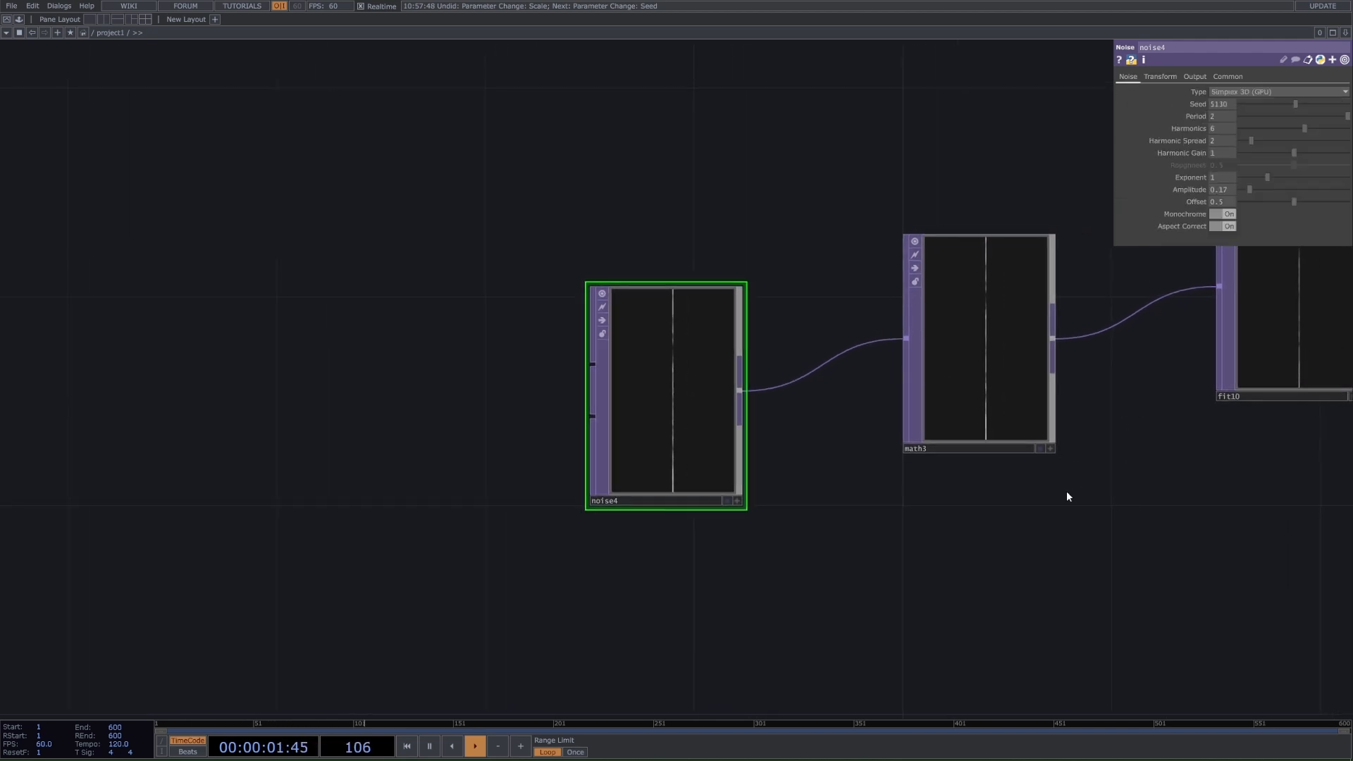
click(991, 449)
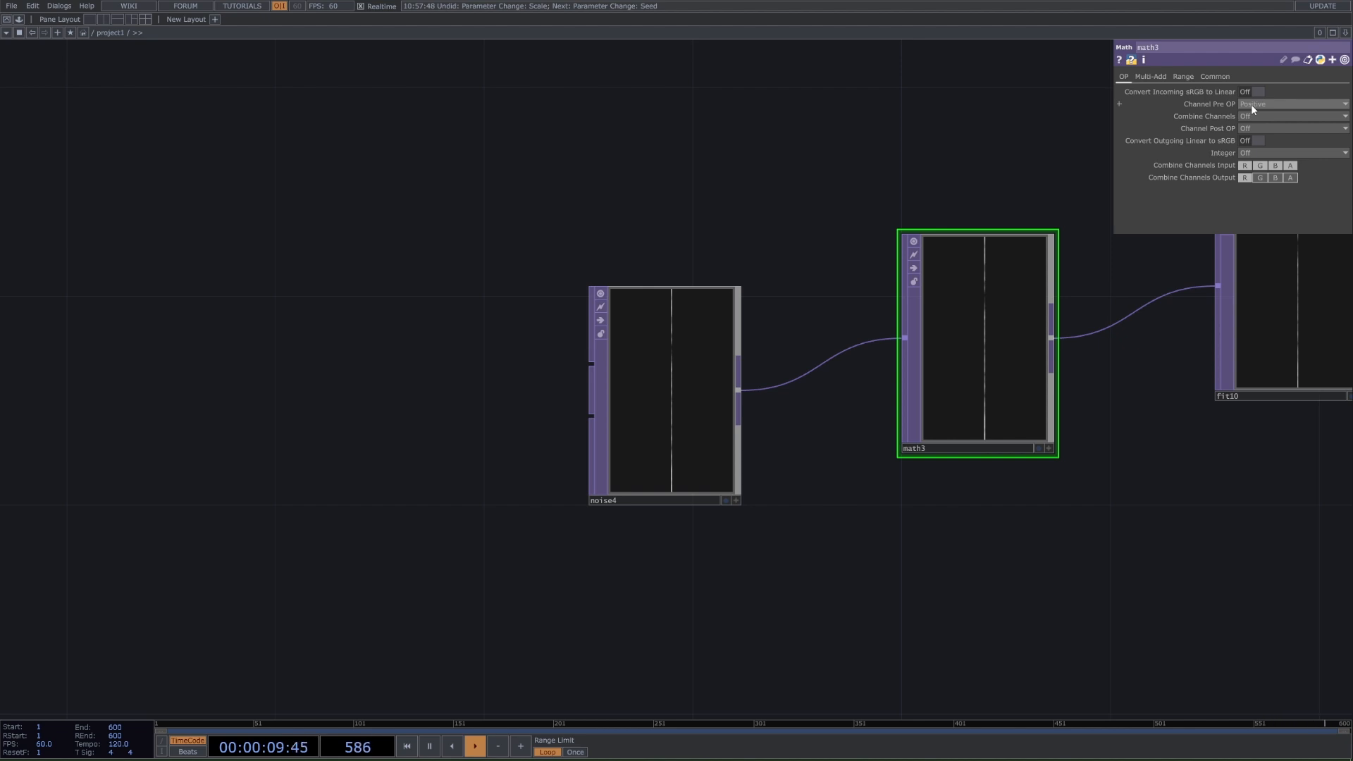
drag(1110, 530, 1076, 575)
Place a default Math TOP below the copied chain to compare its settings, and delete it
key(Tab)
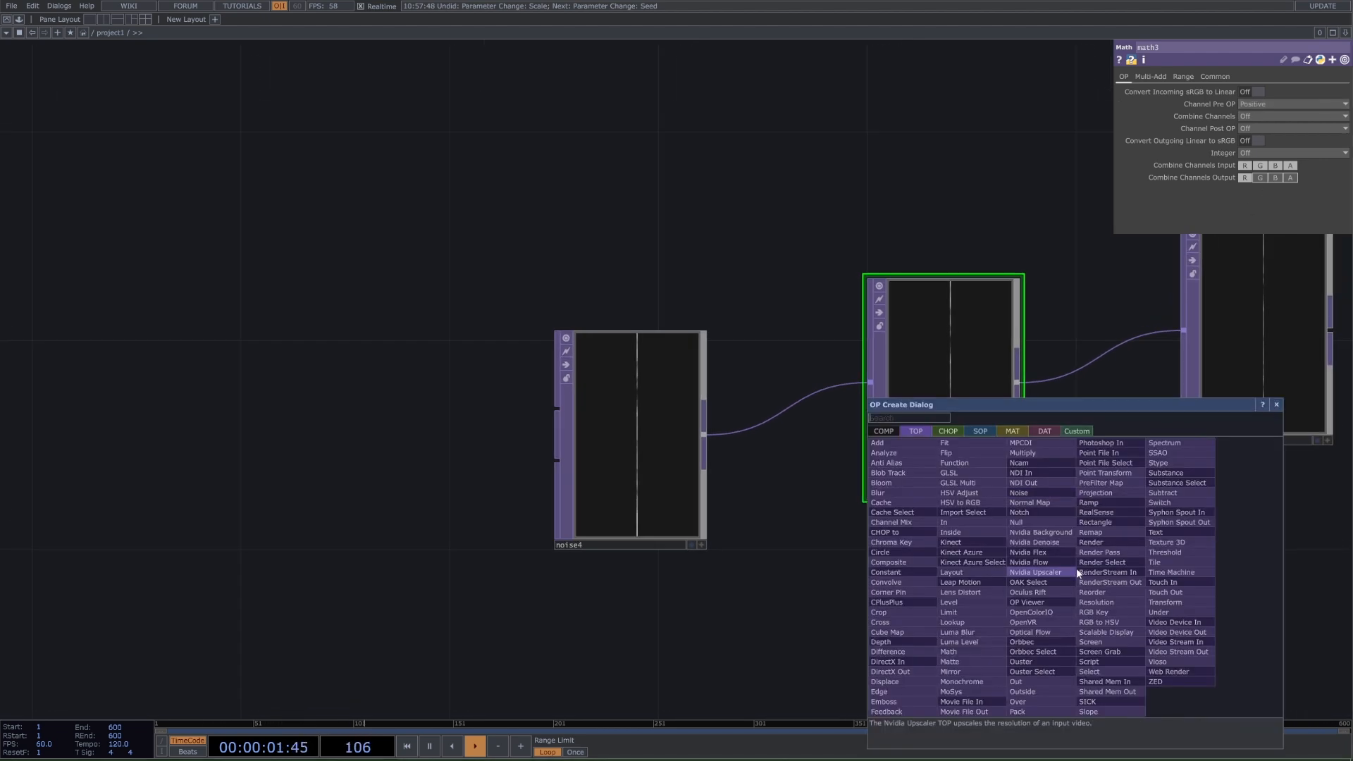
text(mat)
click(949, 652)
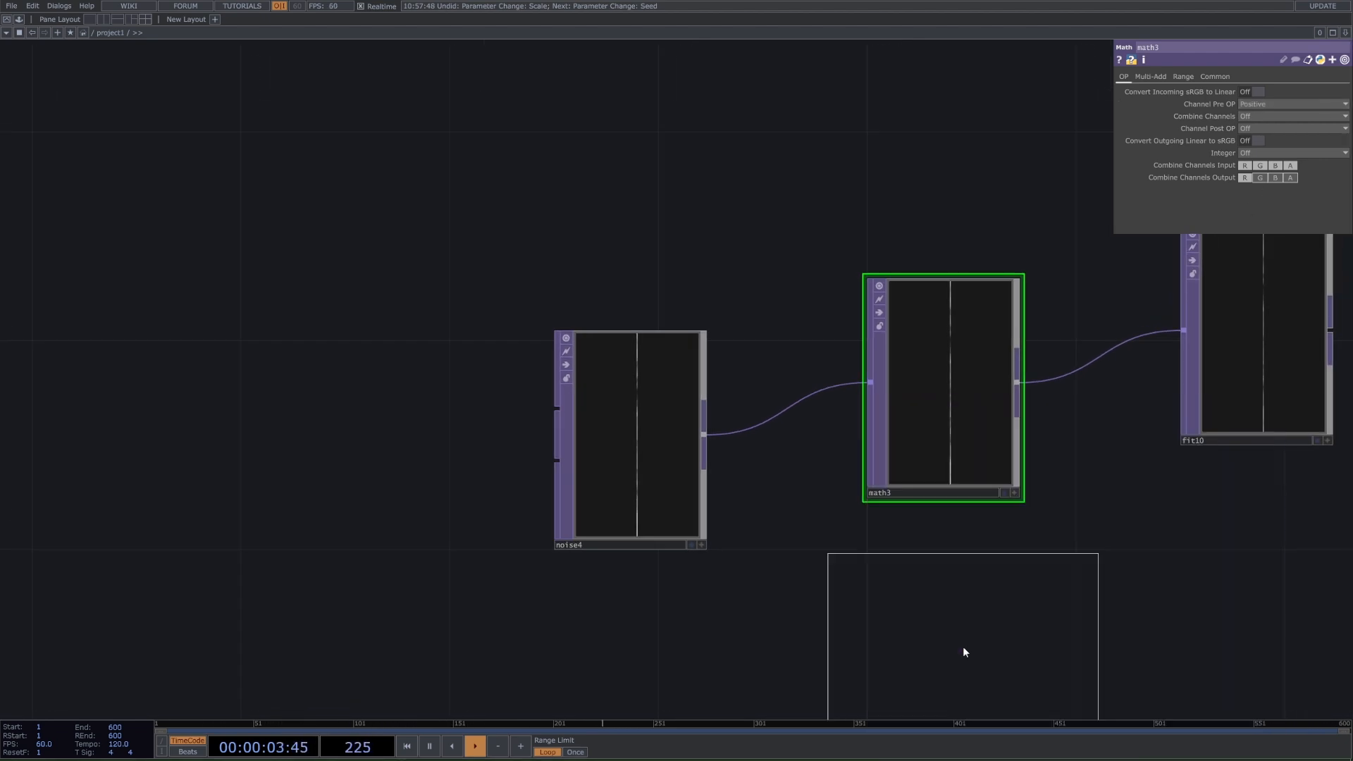
click(963, 645)
drag(1029, 469, 990, 279)
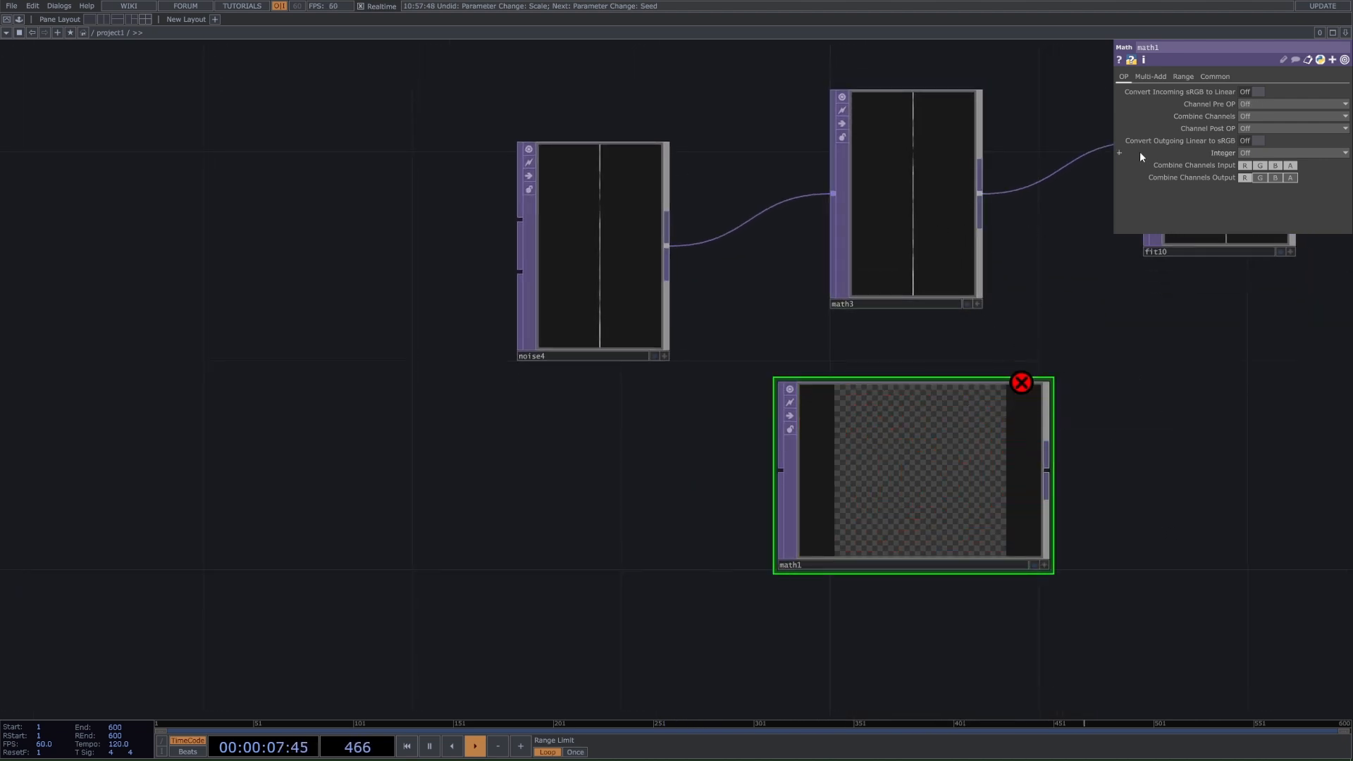
key(Delete)
Align the copied Fit operator level with the Math operator and review both operators' common settings
click(984, 158)
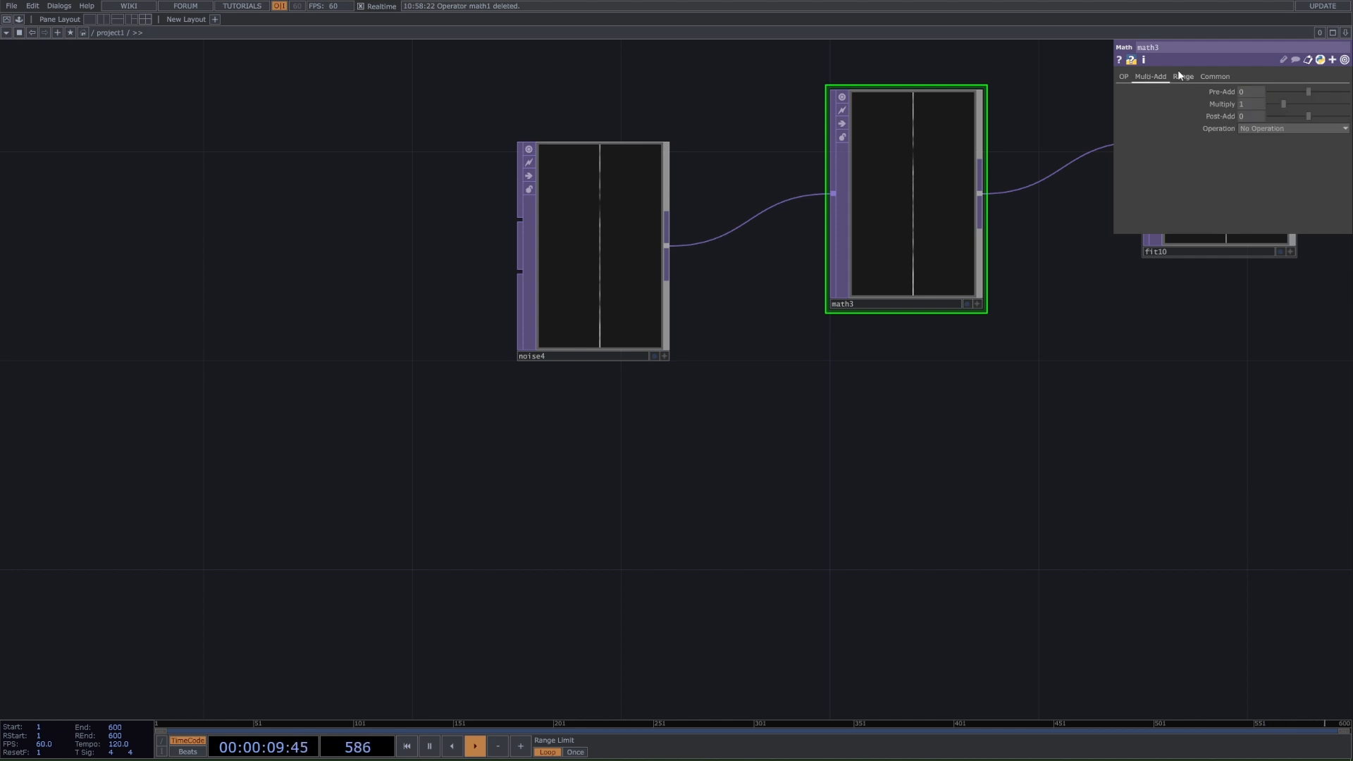
drag(1149, 282, 1012, 486)
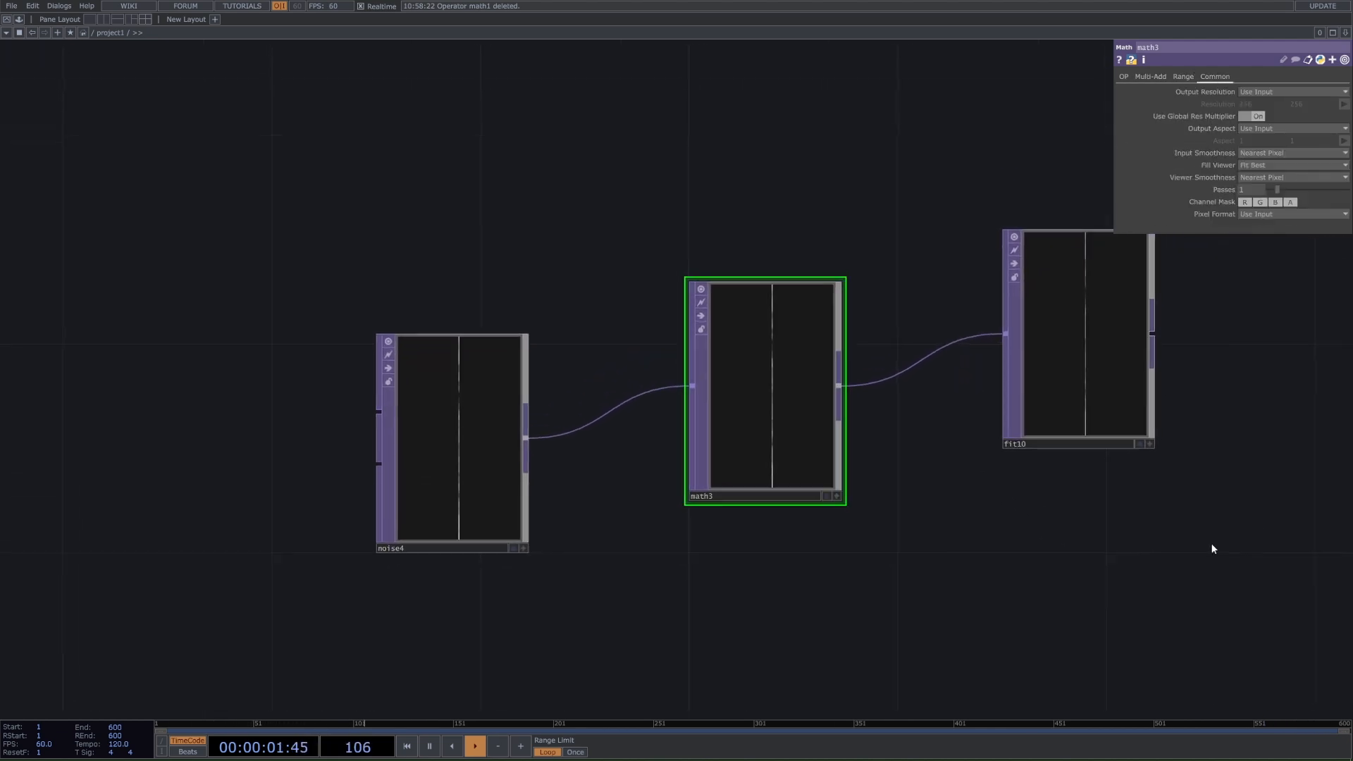
drag(1082, 347, 1105, 385)
click(1104, 417)
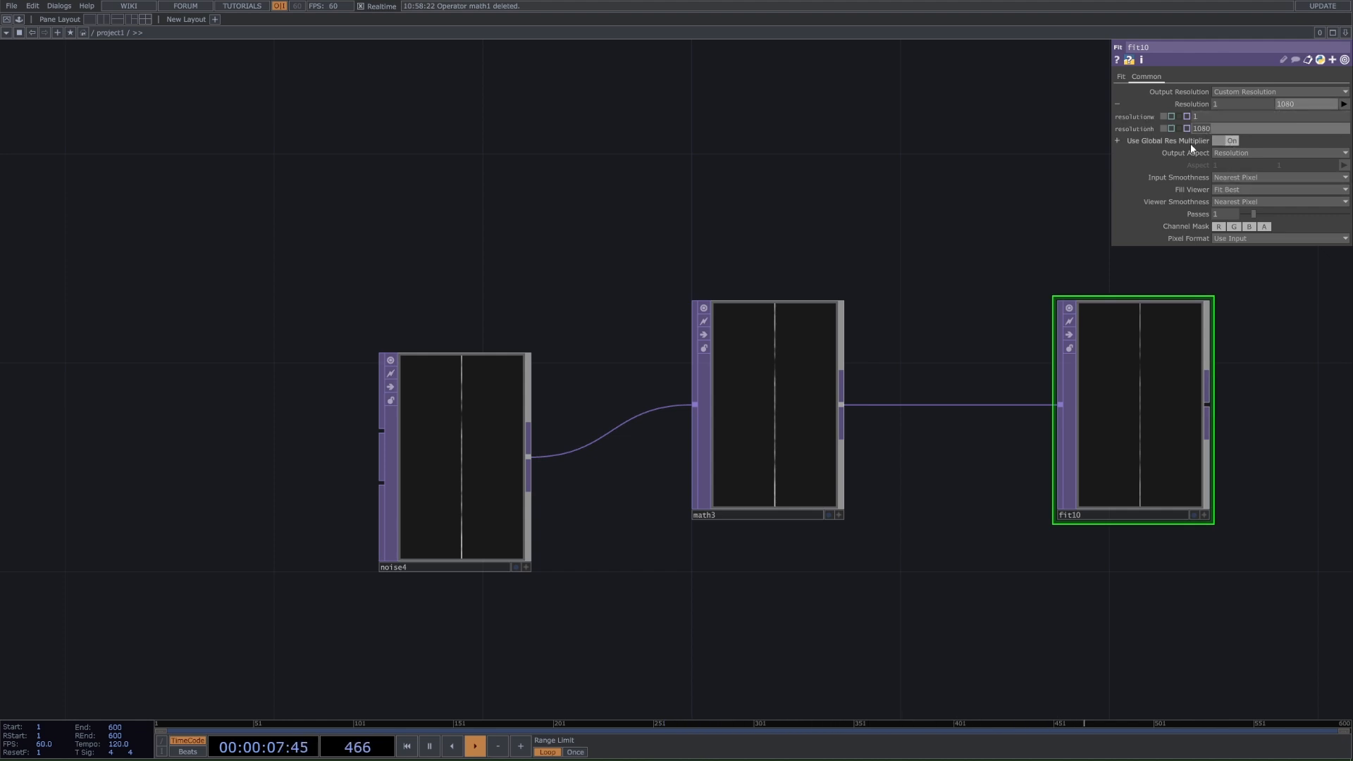
scroll(1015, 205, down, 8)
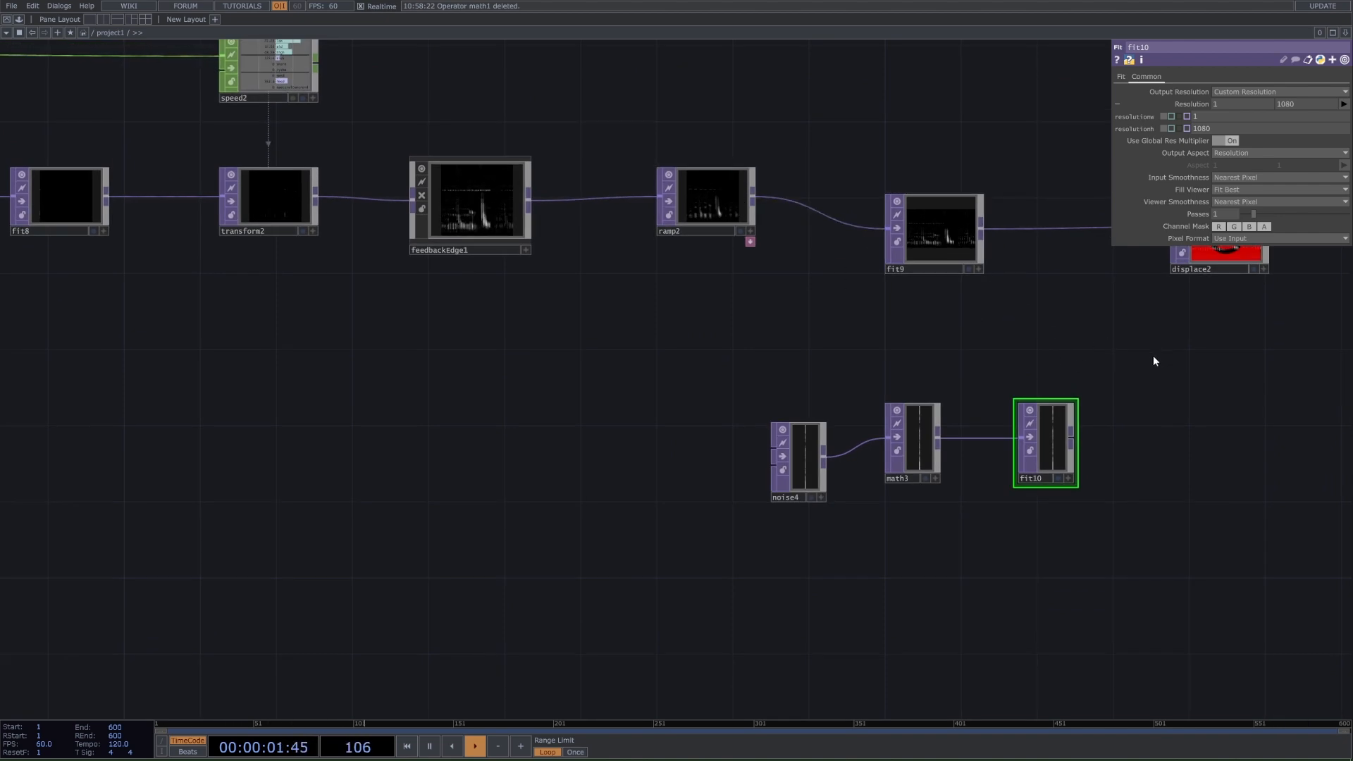
drag(978, 337, 691, 332)
click(678, 222)
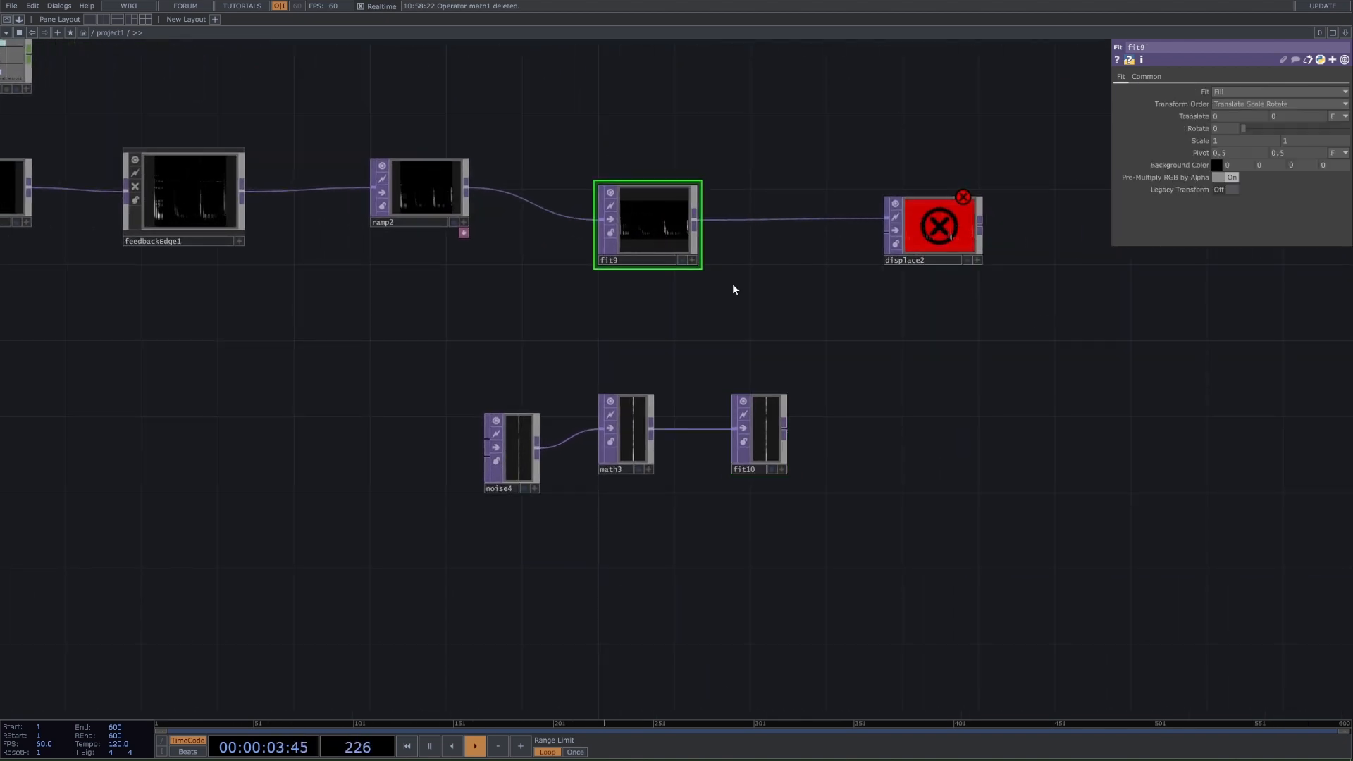
key(Tab)
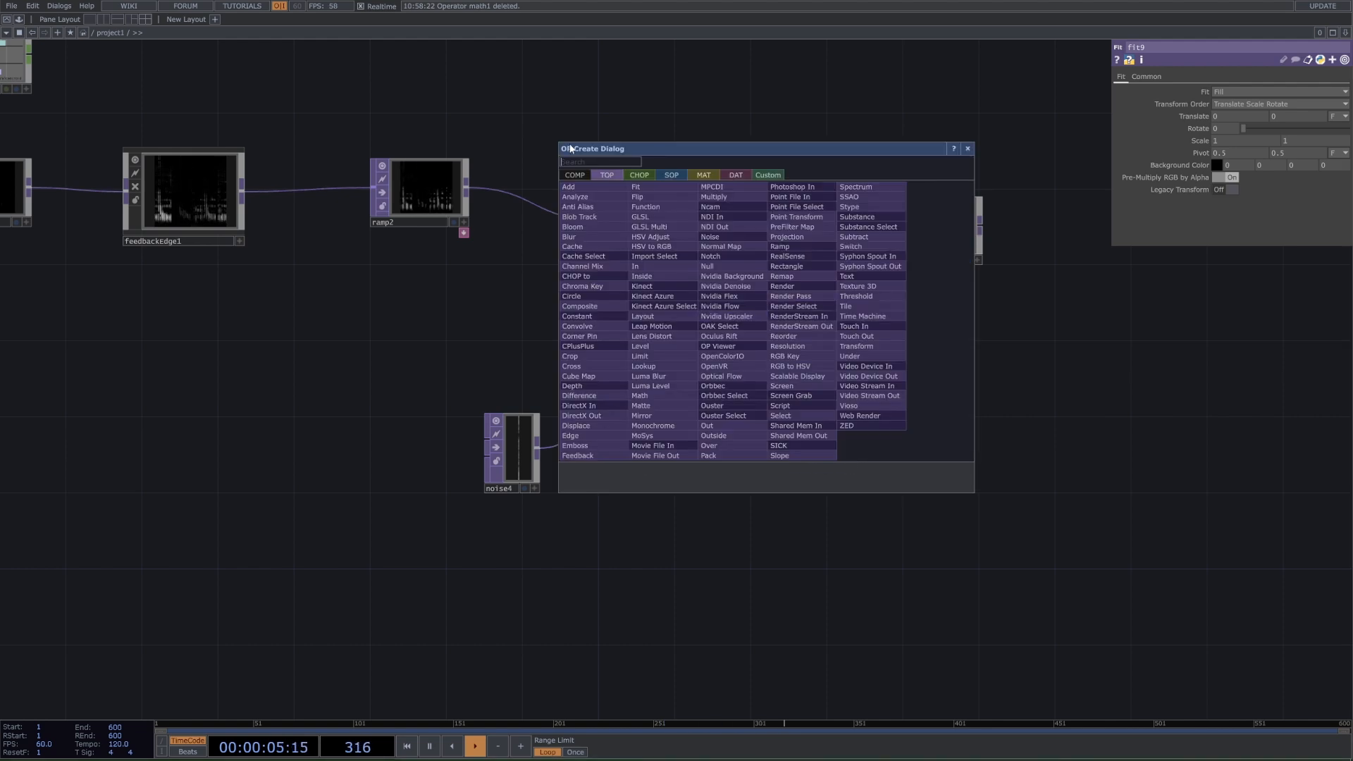
click(638, 174)
text(co)
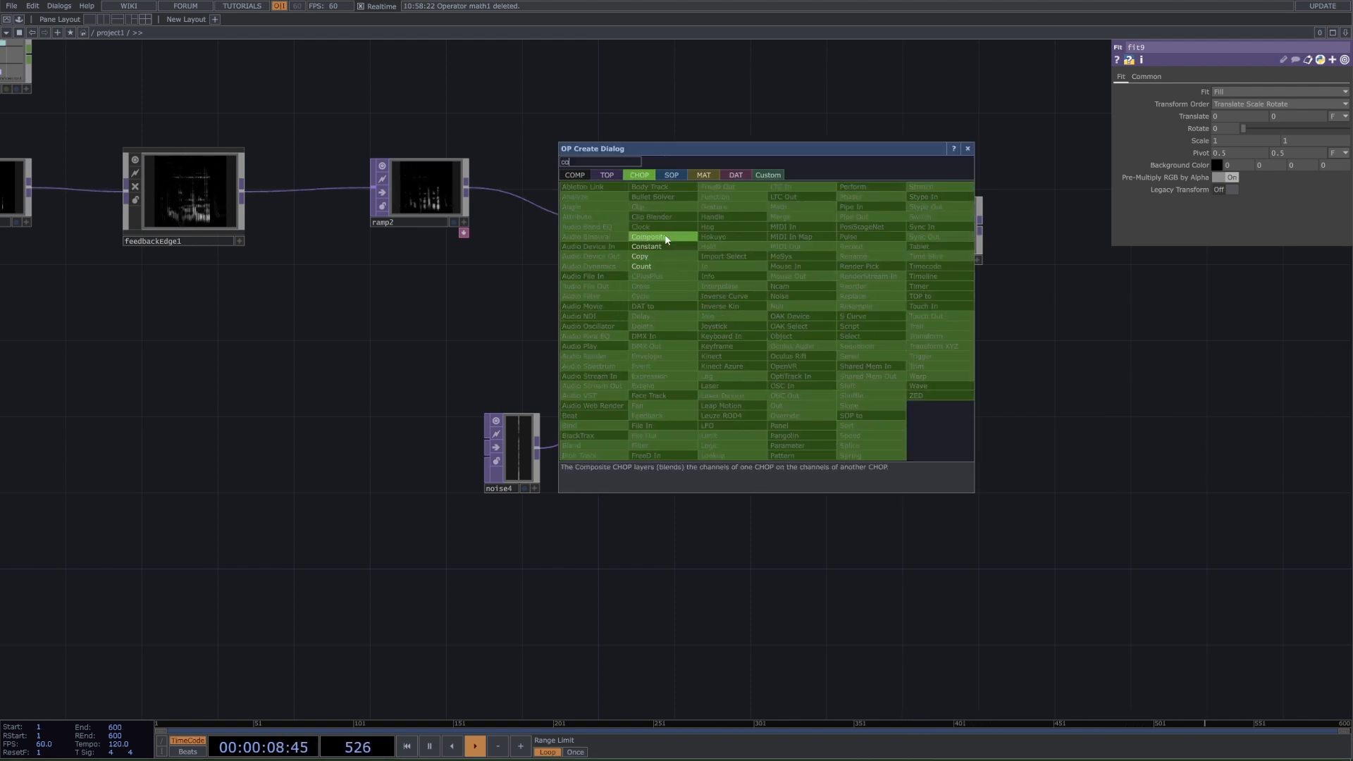
click(648, 237)
key(Escape)
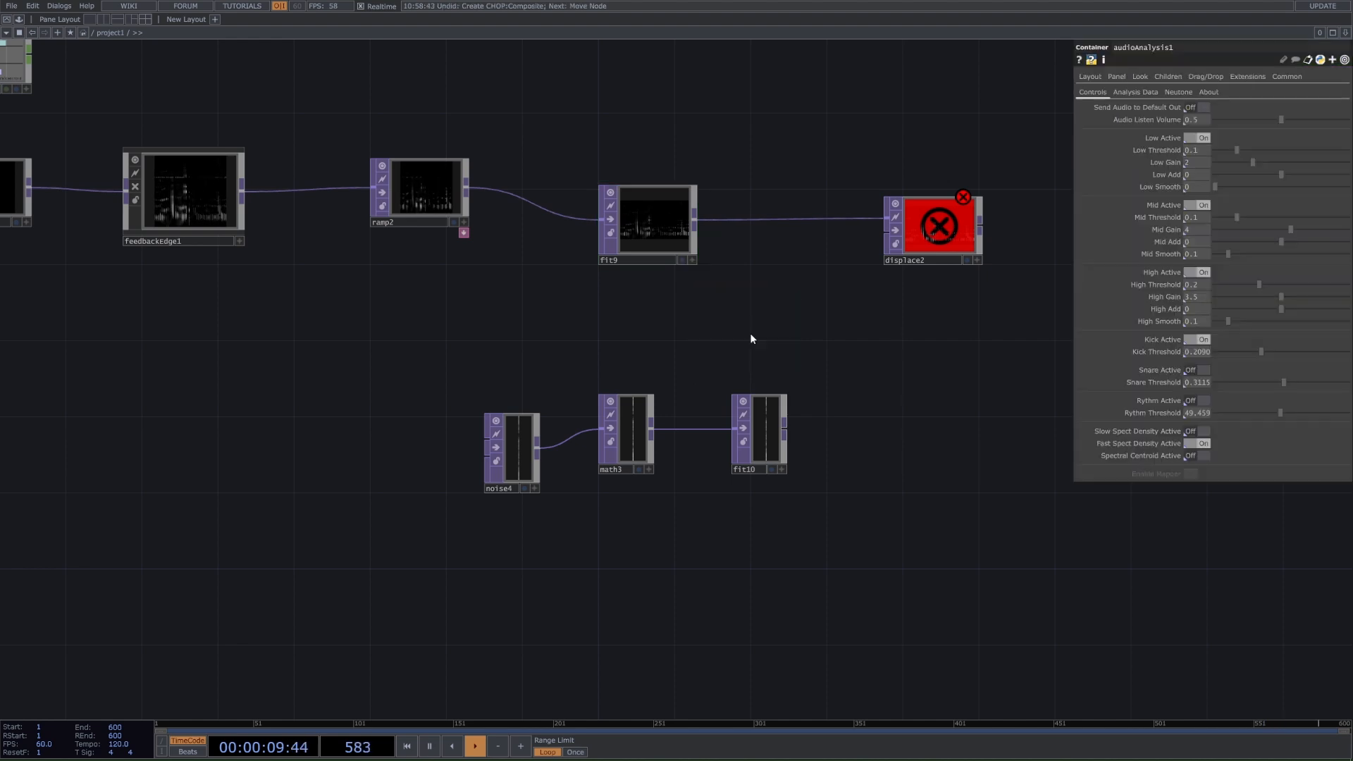
Place a Constant CHOP below the copied operators and define its first channel as resx with the value 1920
key(Tab)
click(642, 275)
click(772, 614)
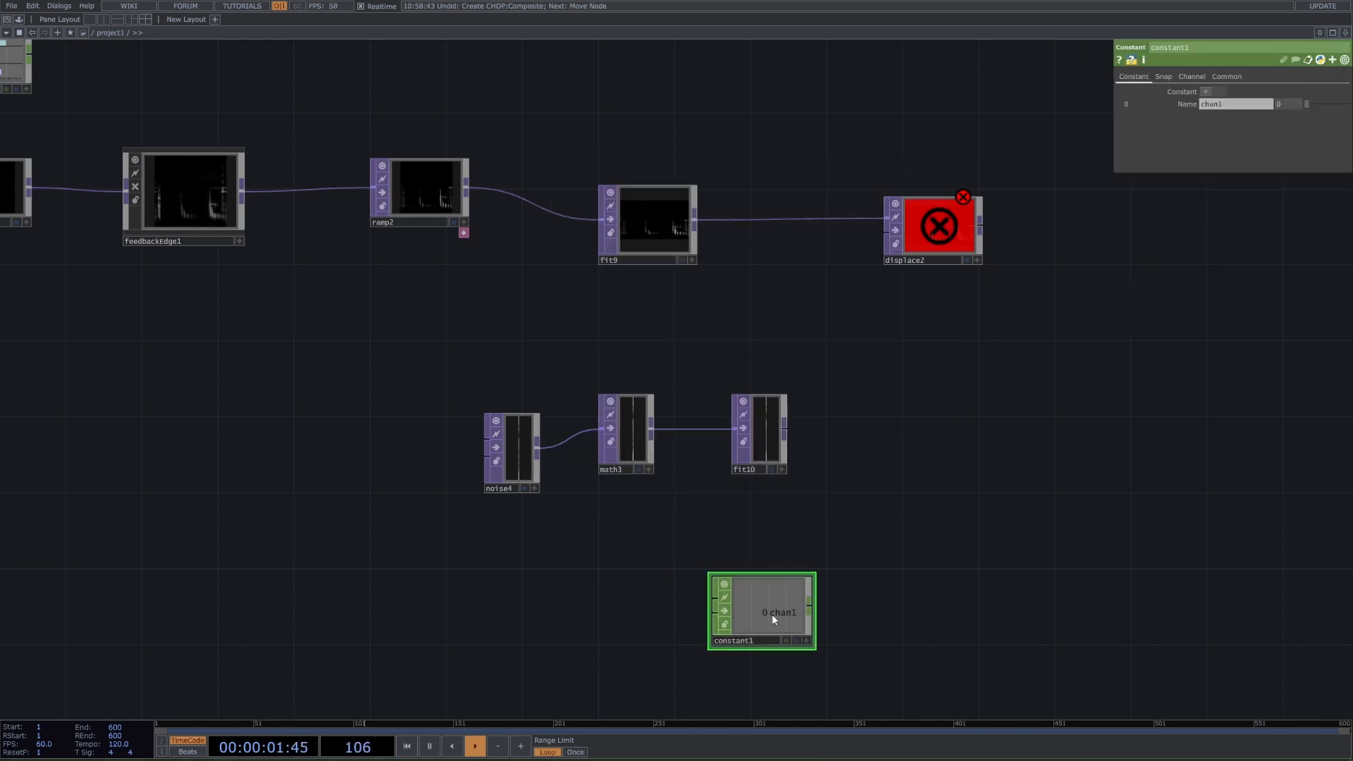
text(resx)
click(1280, 104)
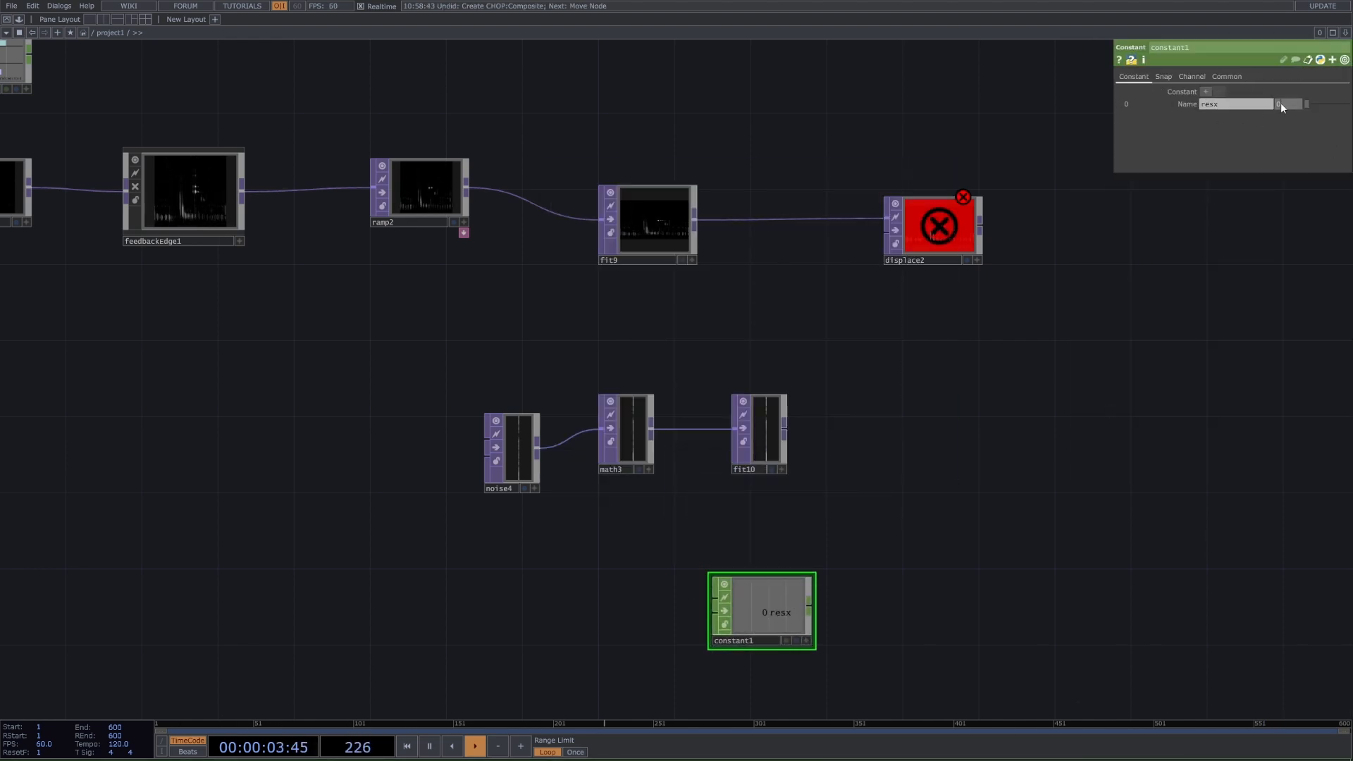
text(1920)
key(Return)
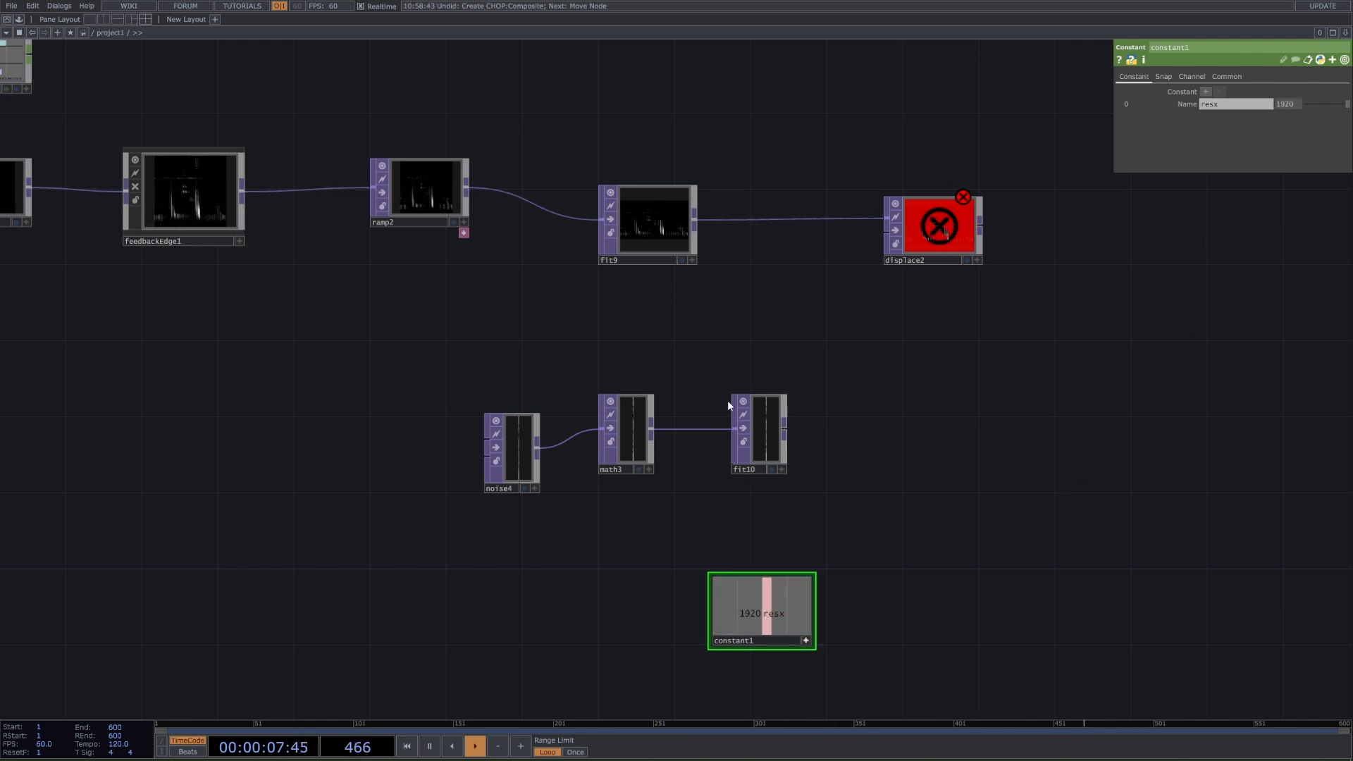
Add a second channel named resy to the Constant CHOP
click(1205, 92)
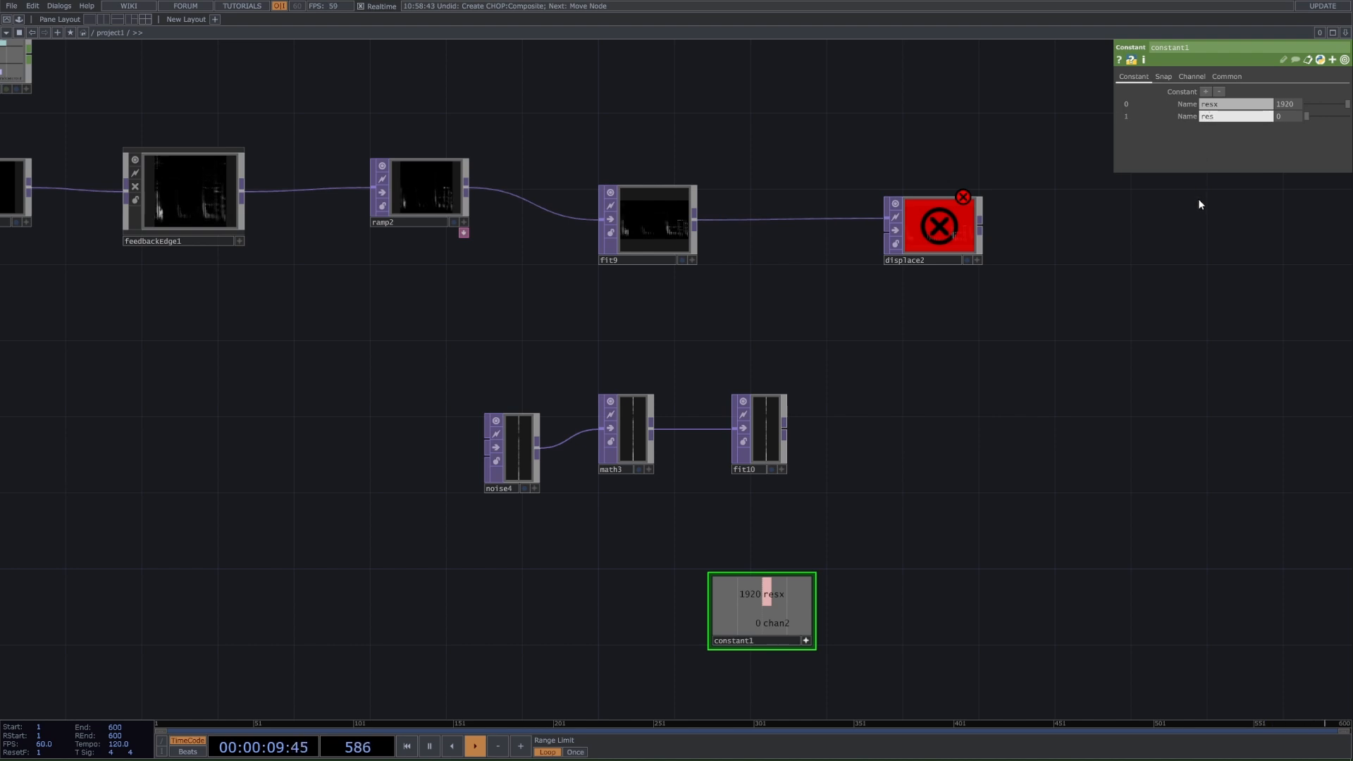
text(resy)
key(Return)
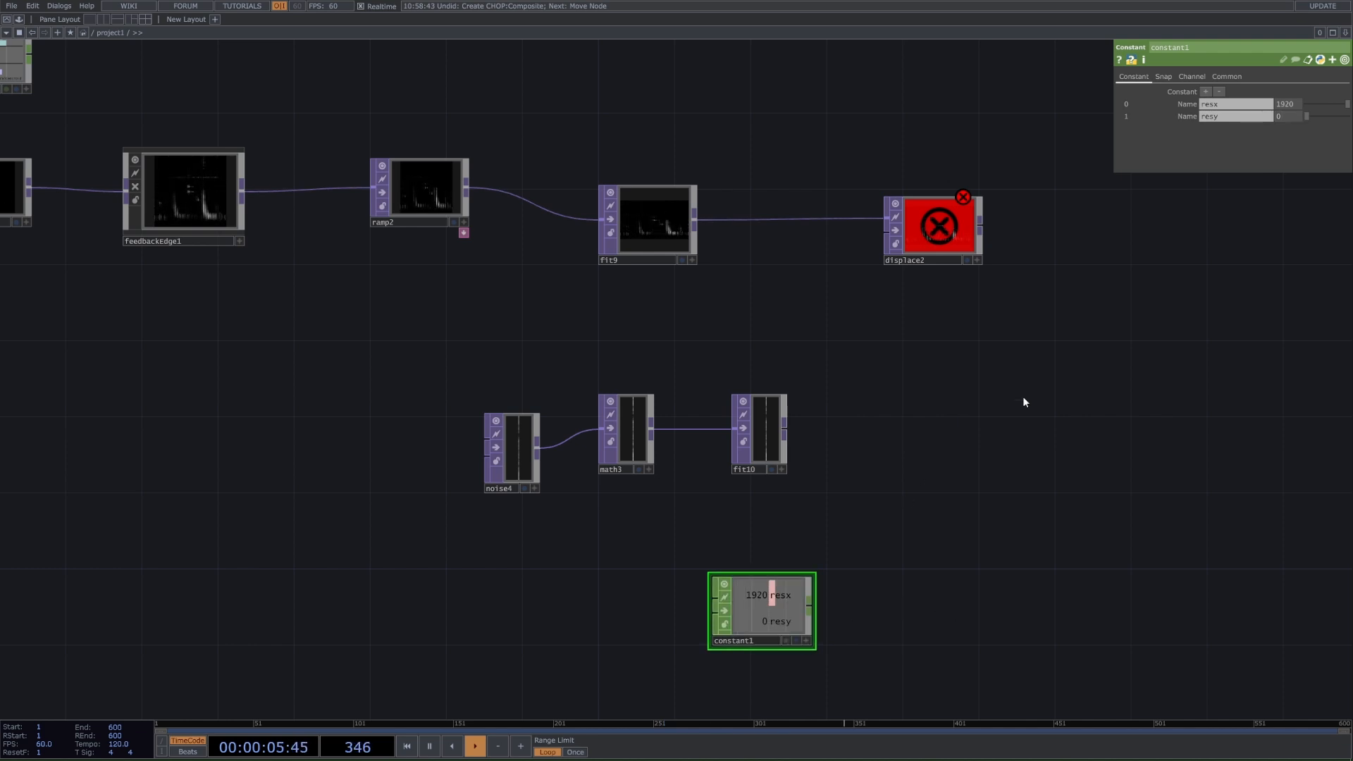
Delete the Constant CHOP and connect the copied Fit operator's output to the second input of displace2
key(Delete)
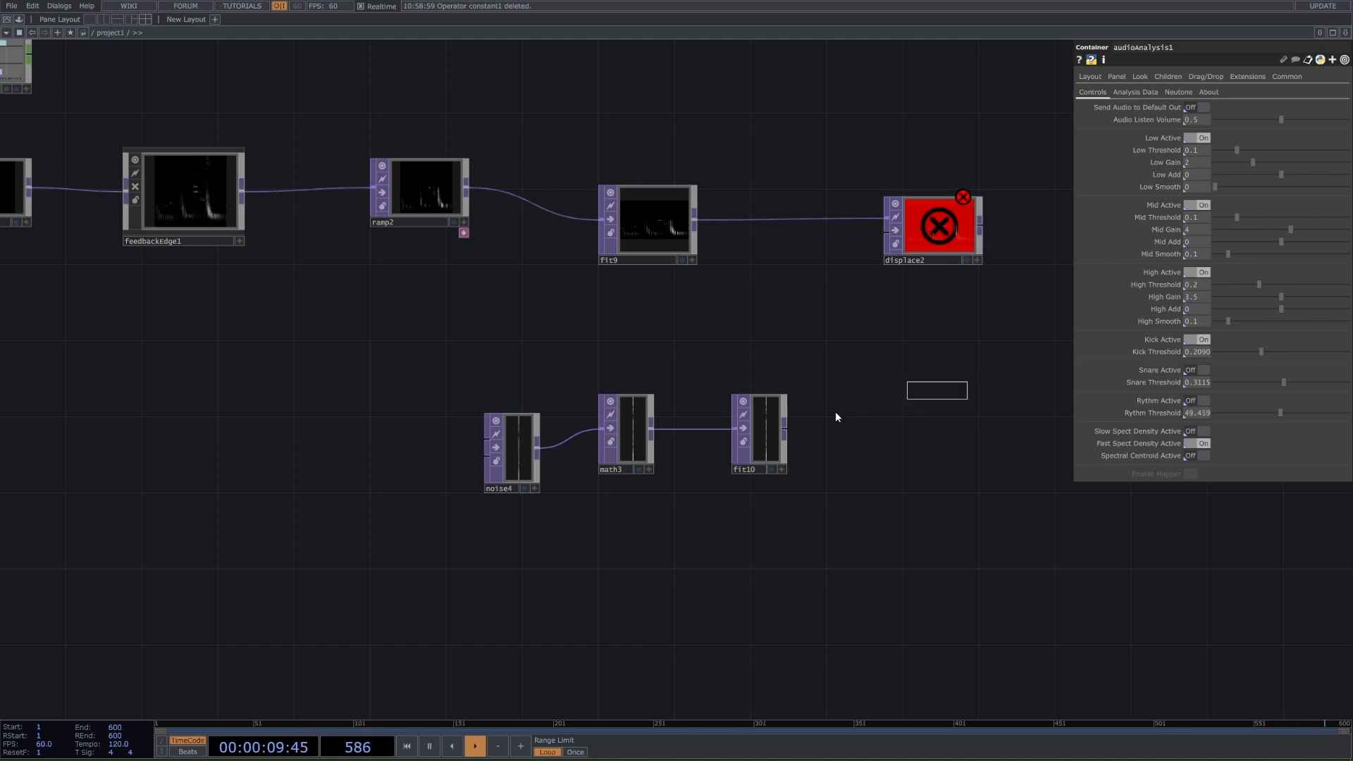
drag(835, 413, 427, 437)
click(928, 346)
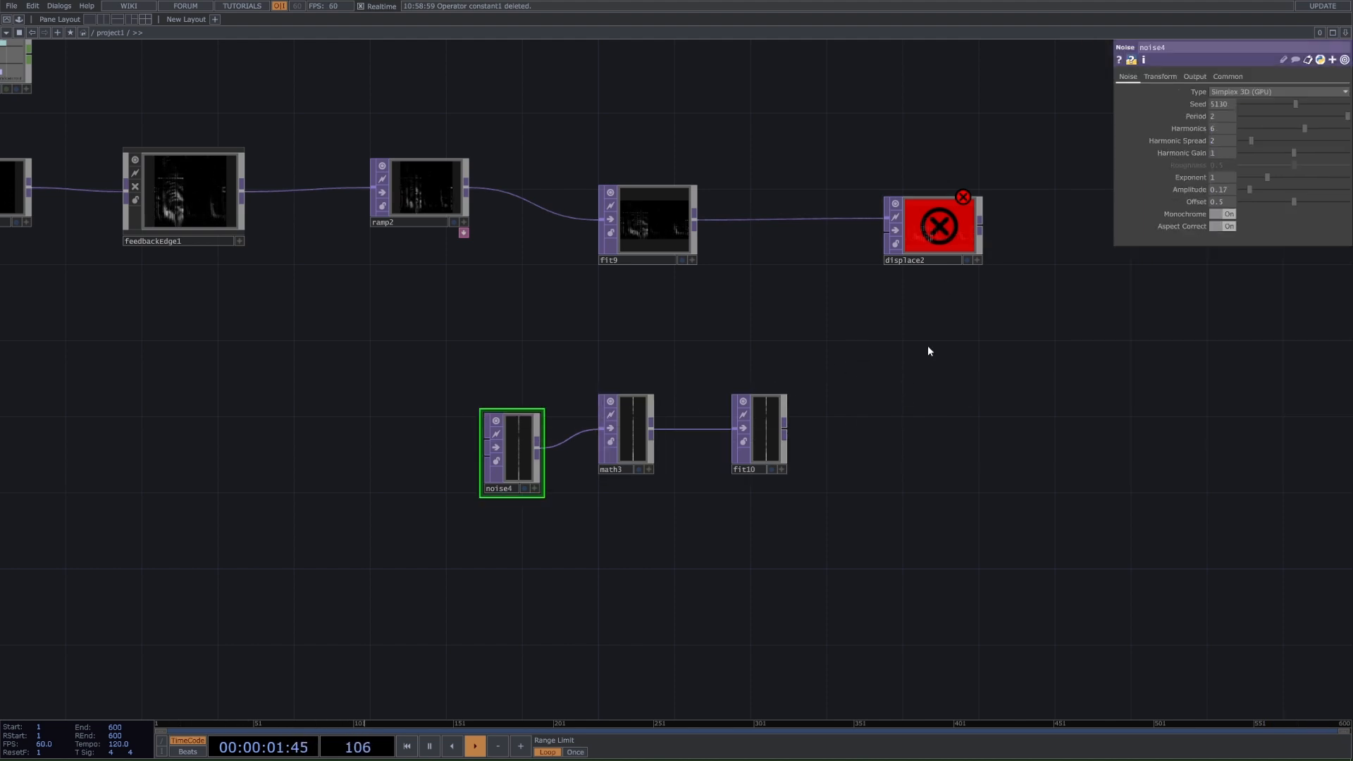
click(761, 453)
click(857, 268)
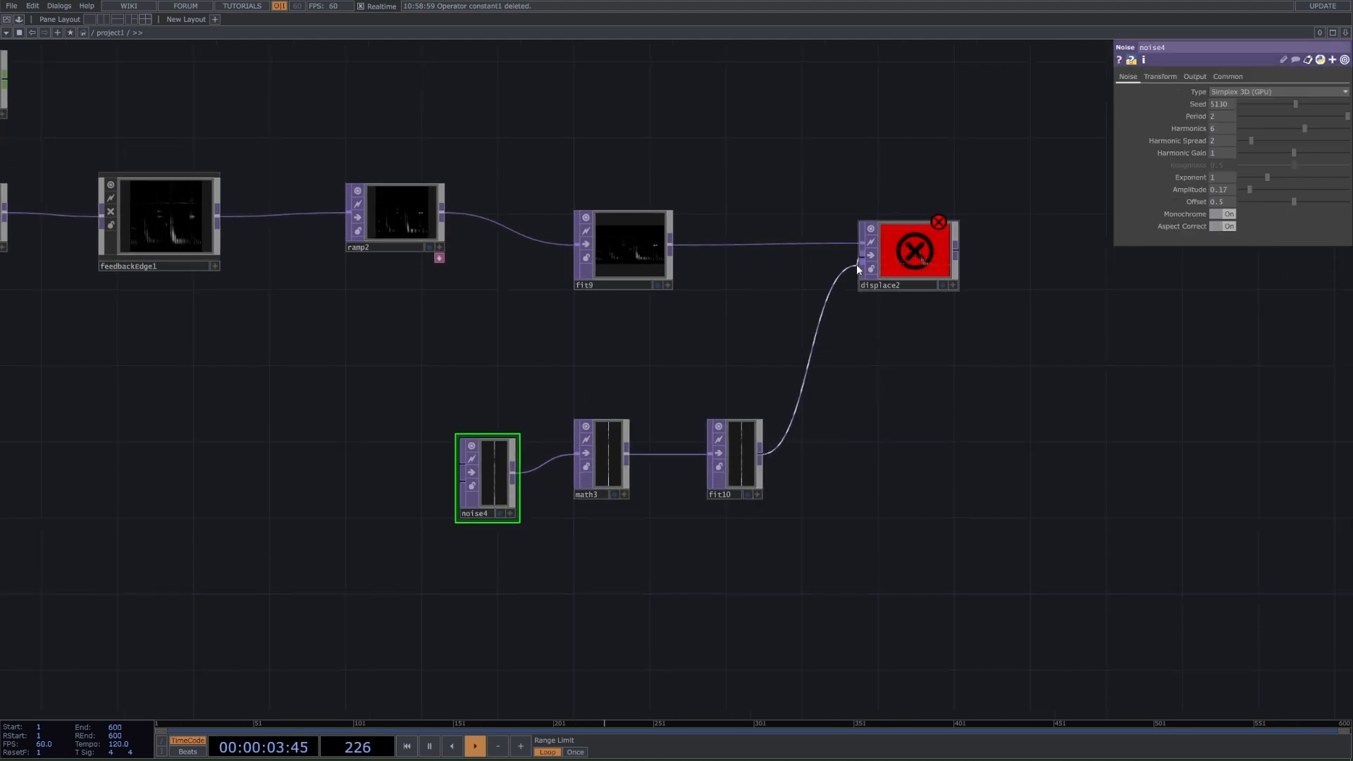
scroll(944, 248, up, 2)
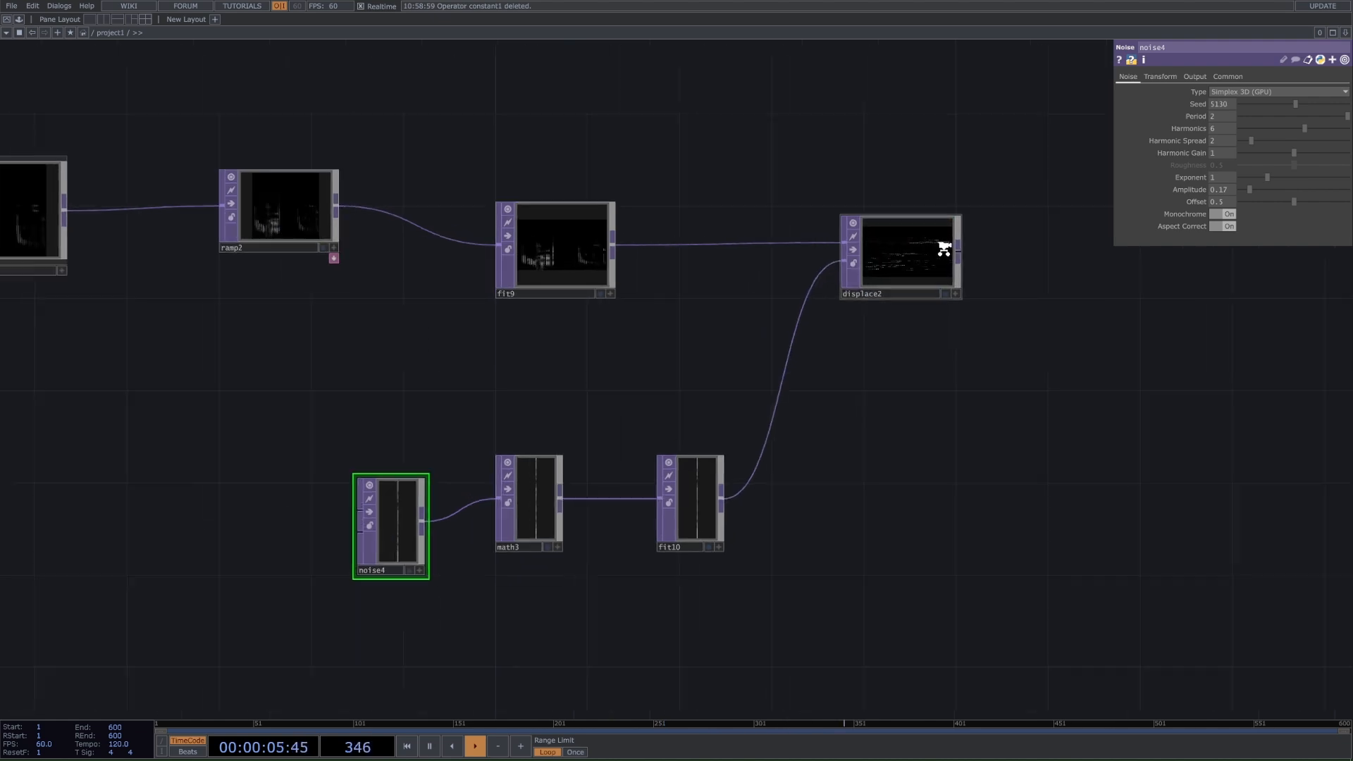
Temporarily show displace2's output as the network background and examine the noise displacement
click(940, 286)
click(948, 301)
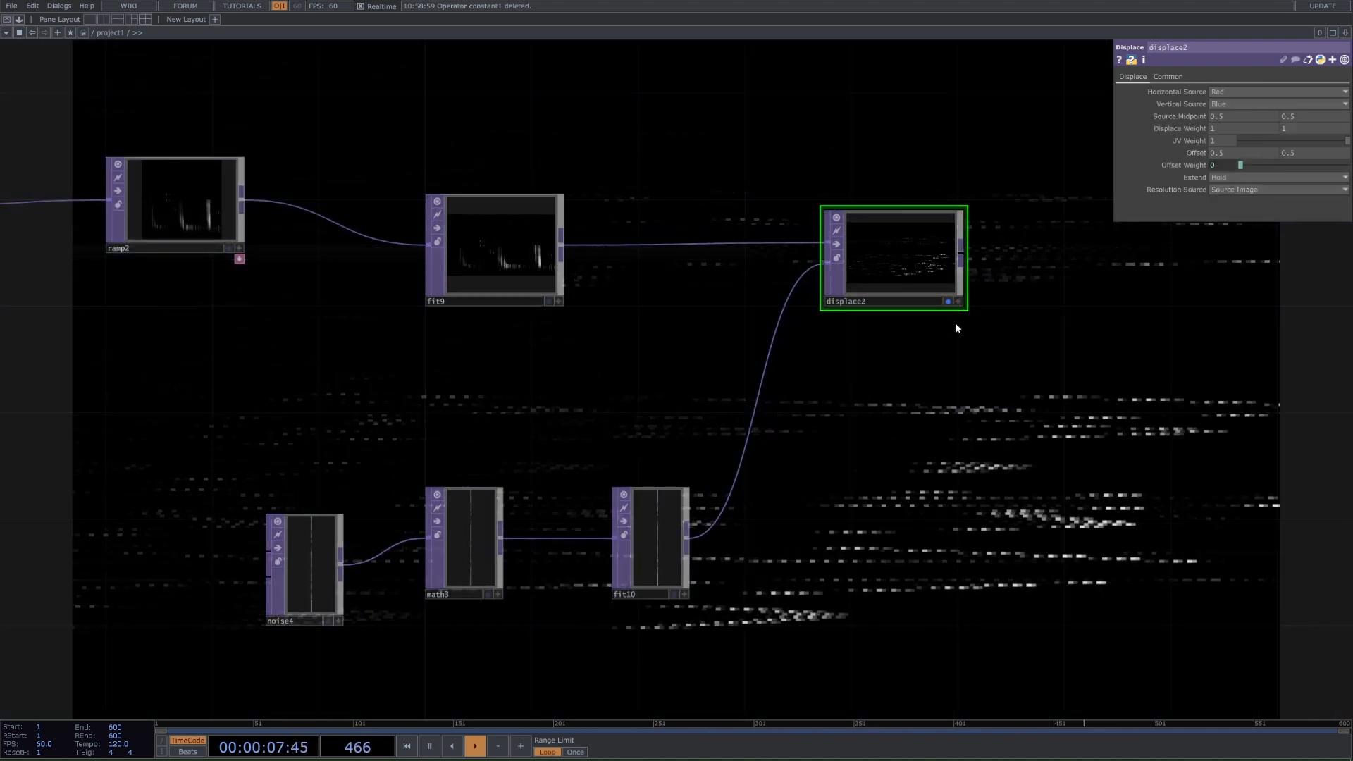
scroll(945, 307, up, 2)
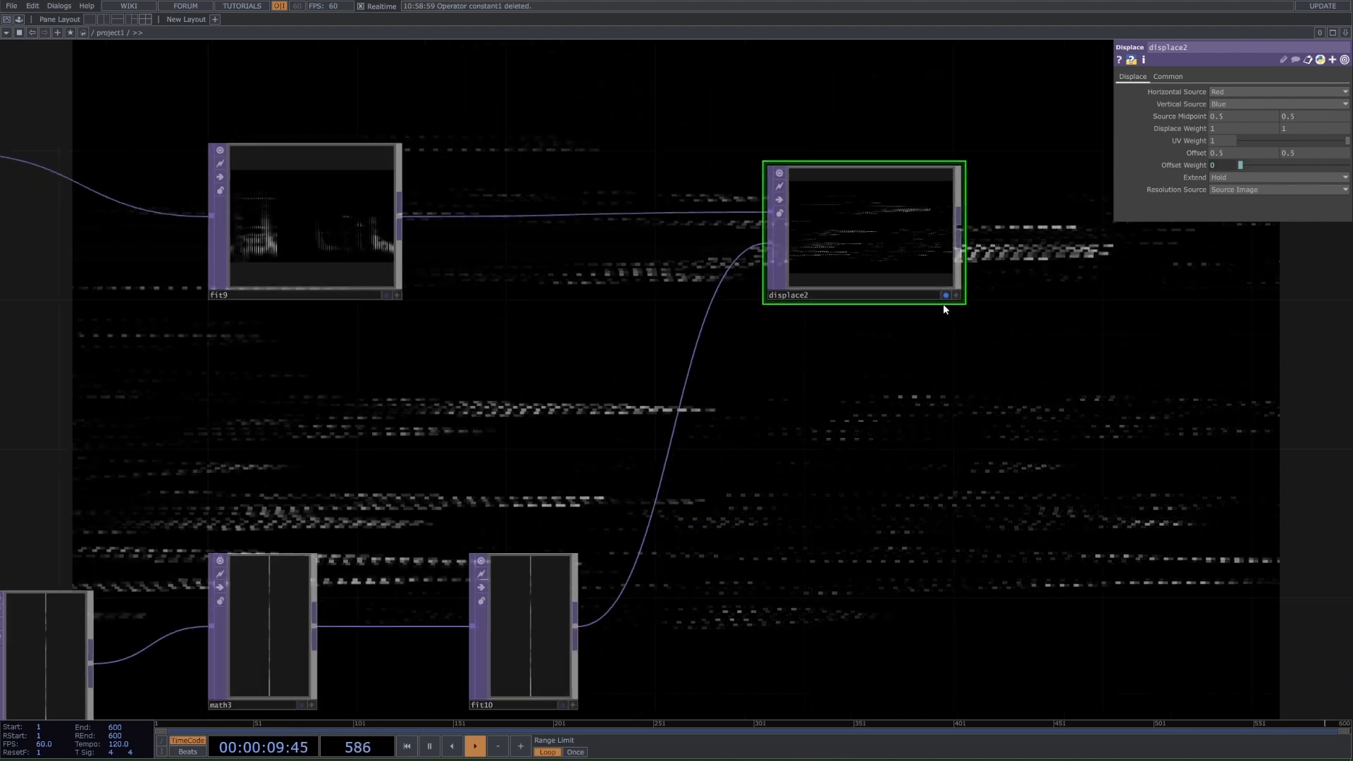
scroll(945, 299, down, 2)
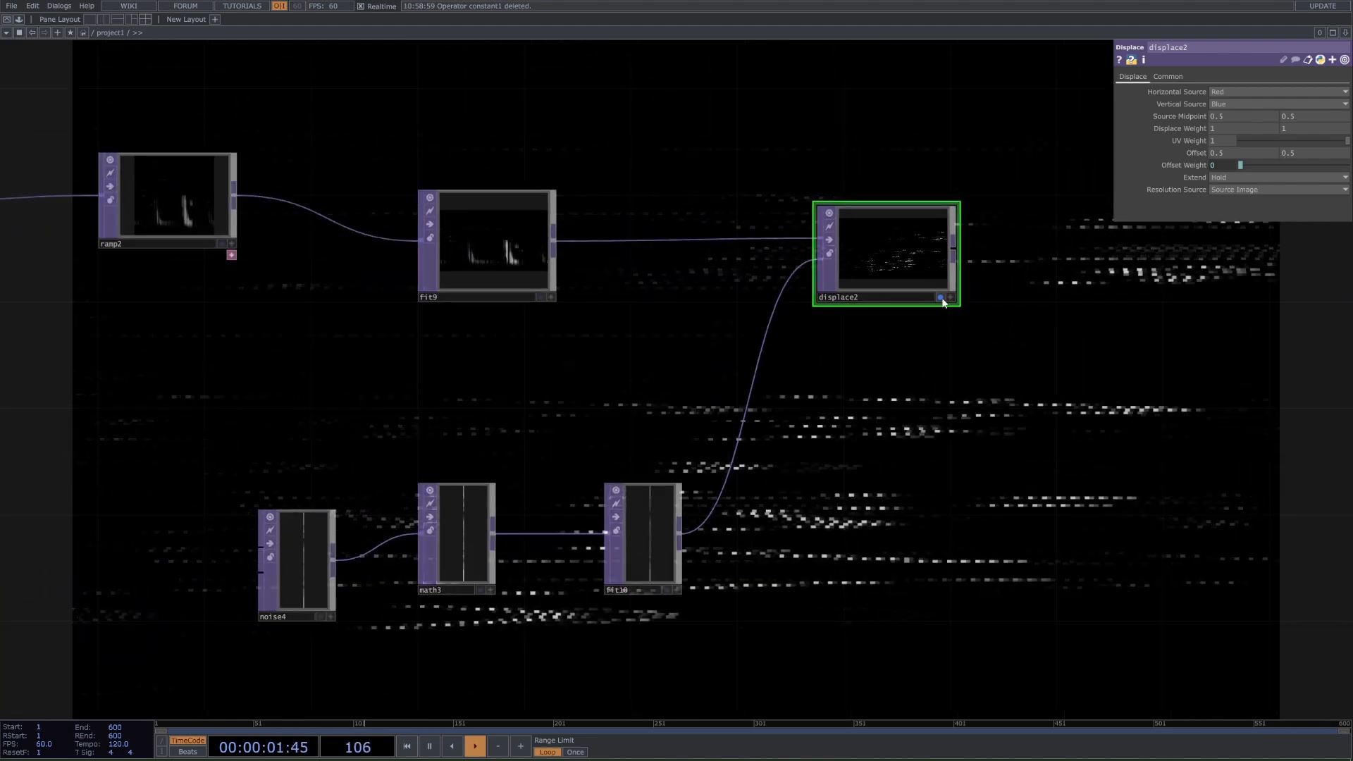
scroll(937, 310, down, 3)
scroll(913, 554, down, 2)
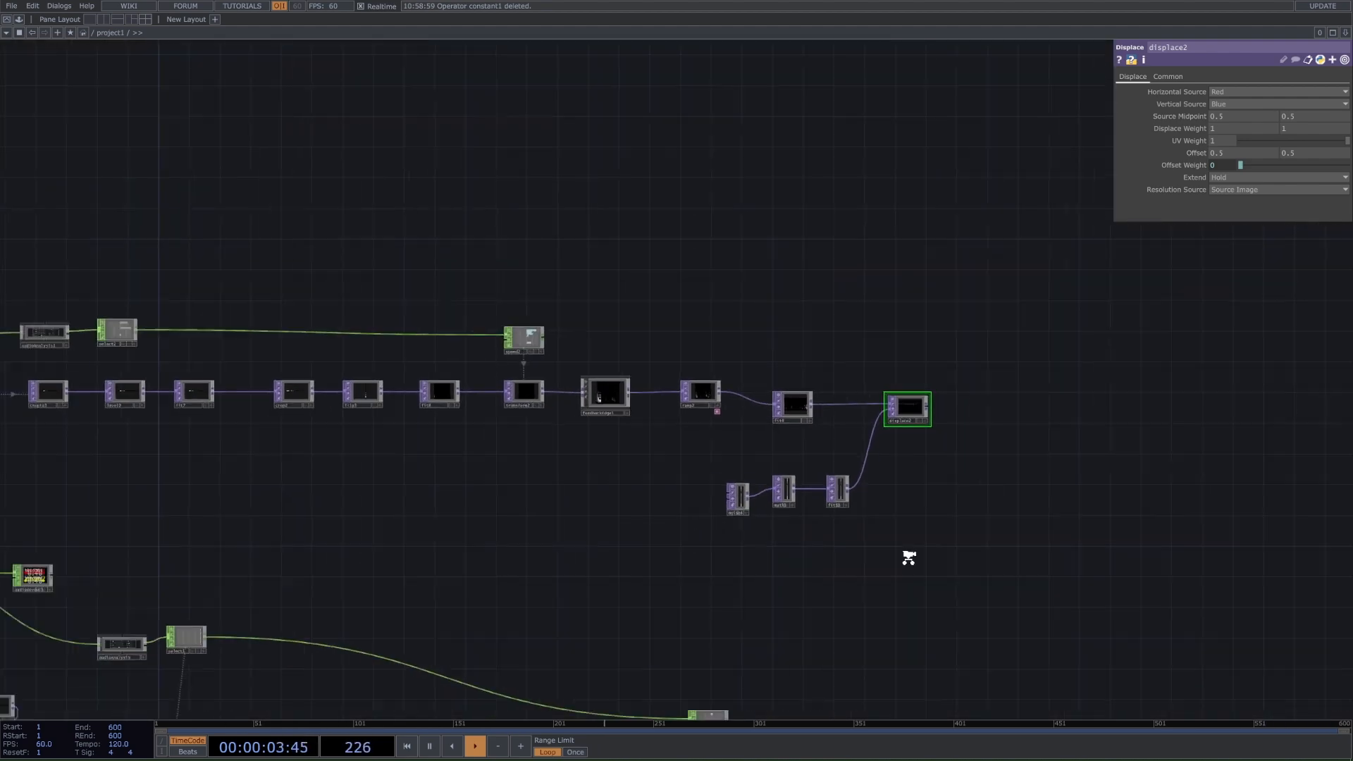
Check the settings of displace1 in the lower chain and set displace2's Vertical Source to None to match
scroll(909, 557, down, 1)
drag(909, 558, 856, 420)
drag(779, 616, 773, 435)
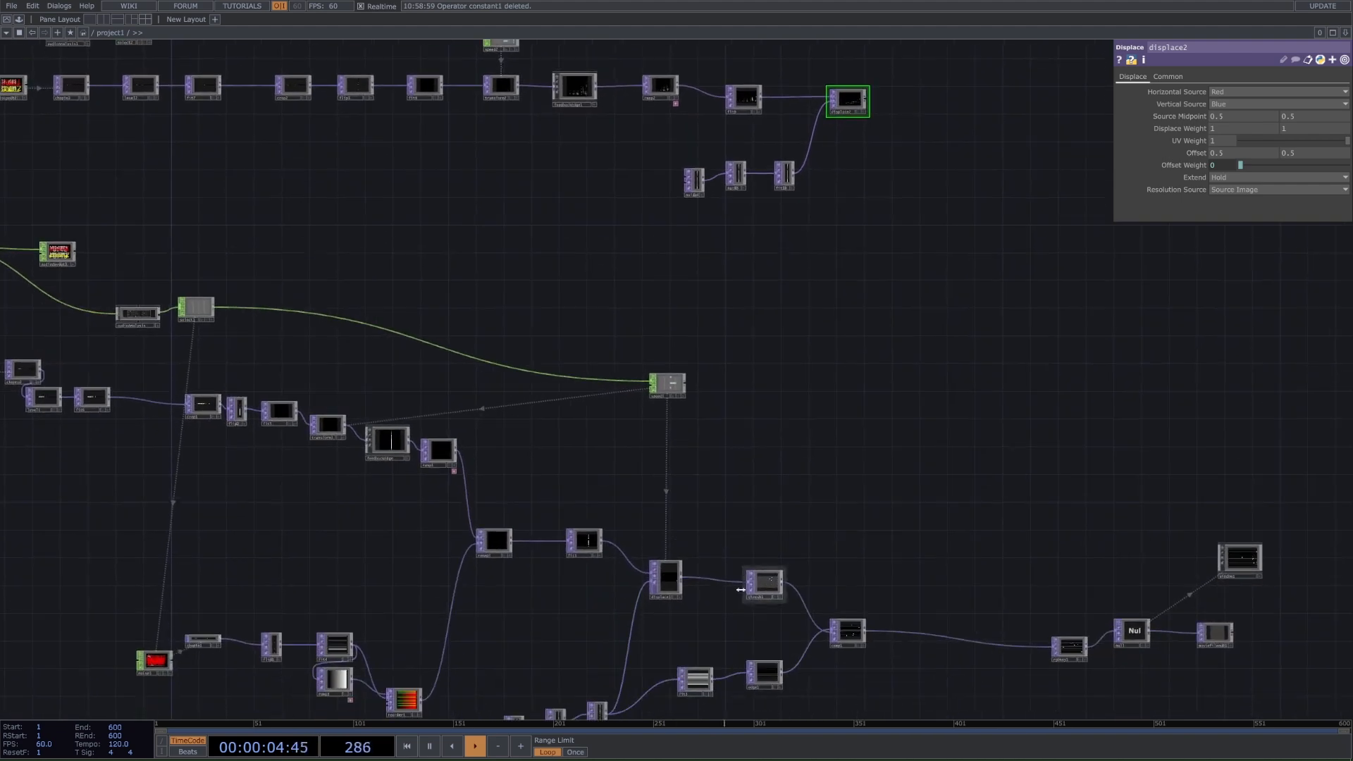
click(673, 580)
click(1176, 131)
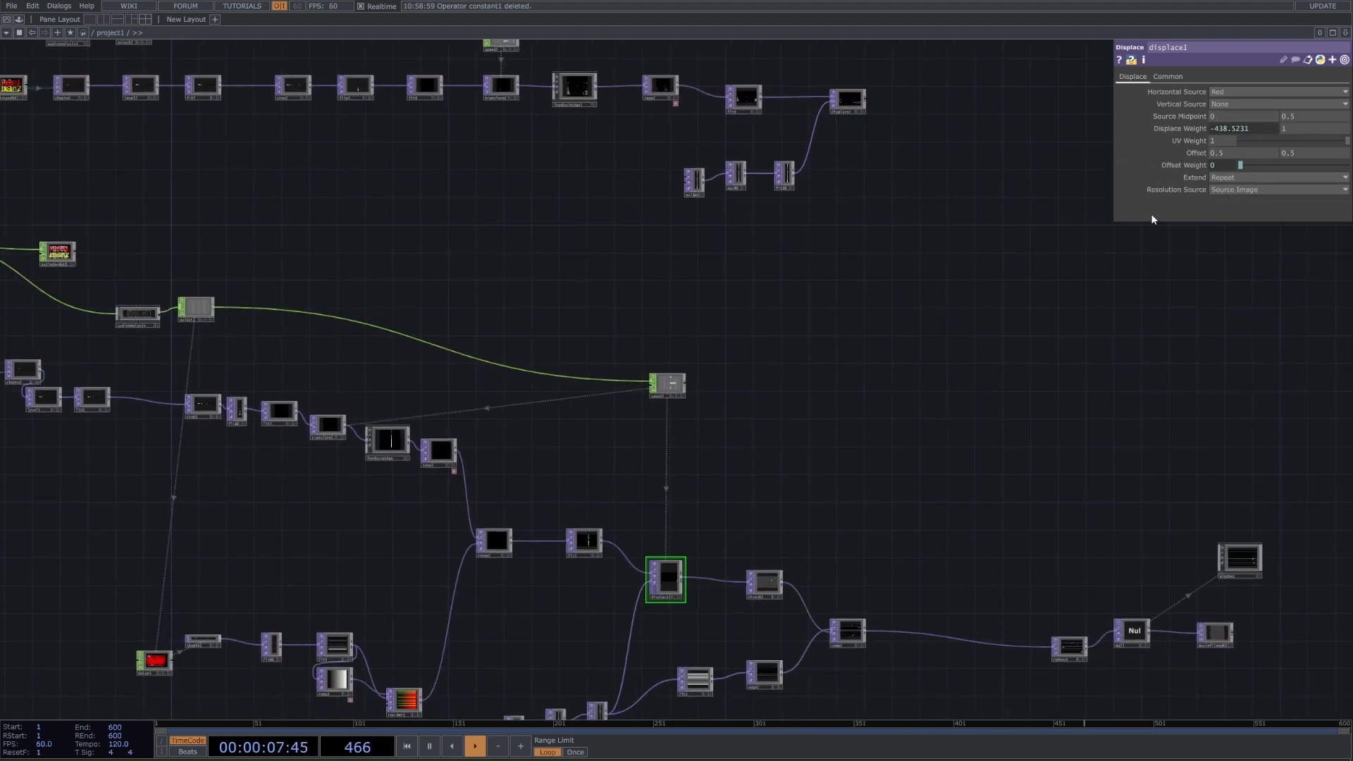
drag(974, 207, 907, 381)
click(783, 275)
drag(828, 519, 796, 391)
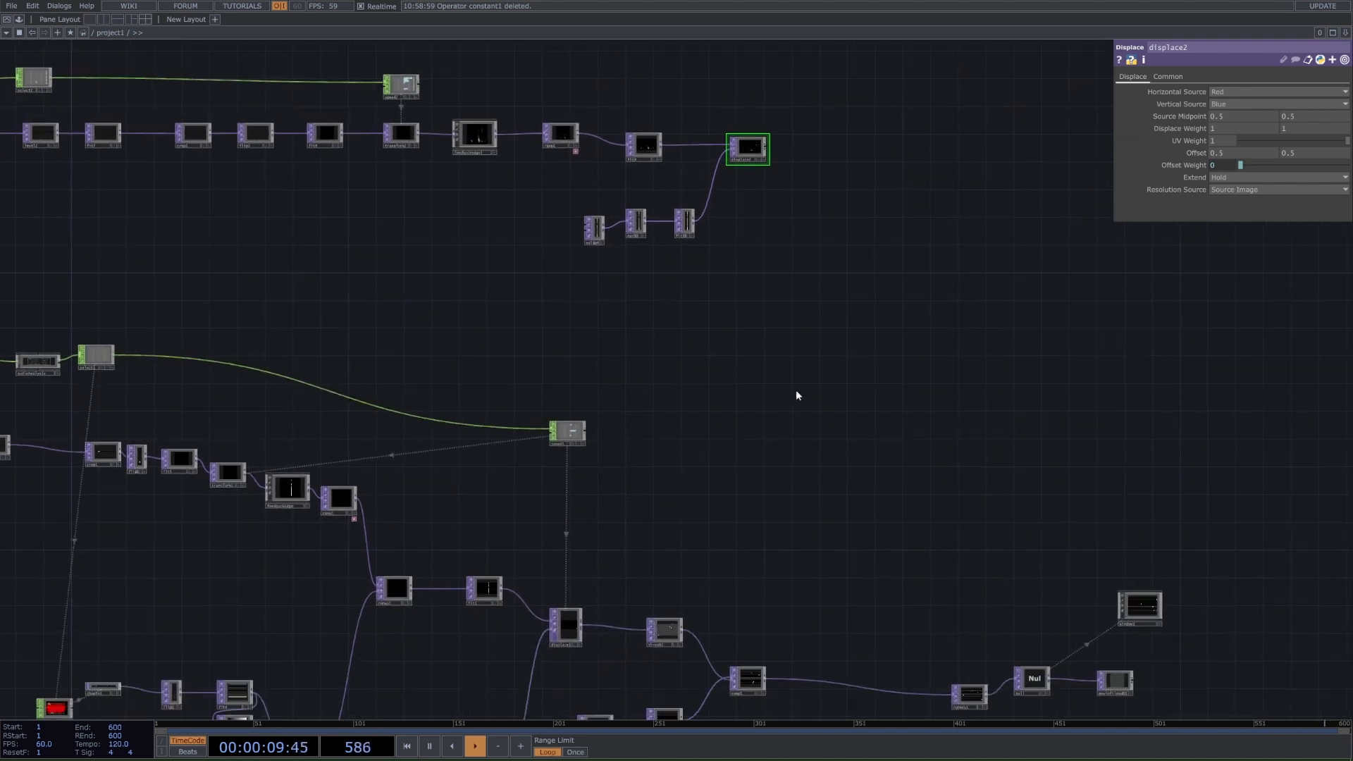
click(566, 632)
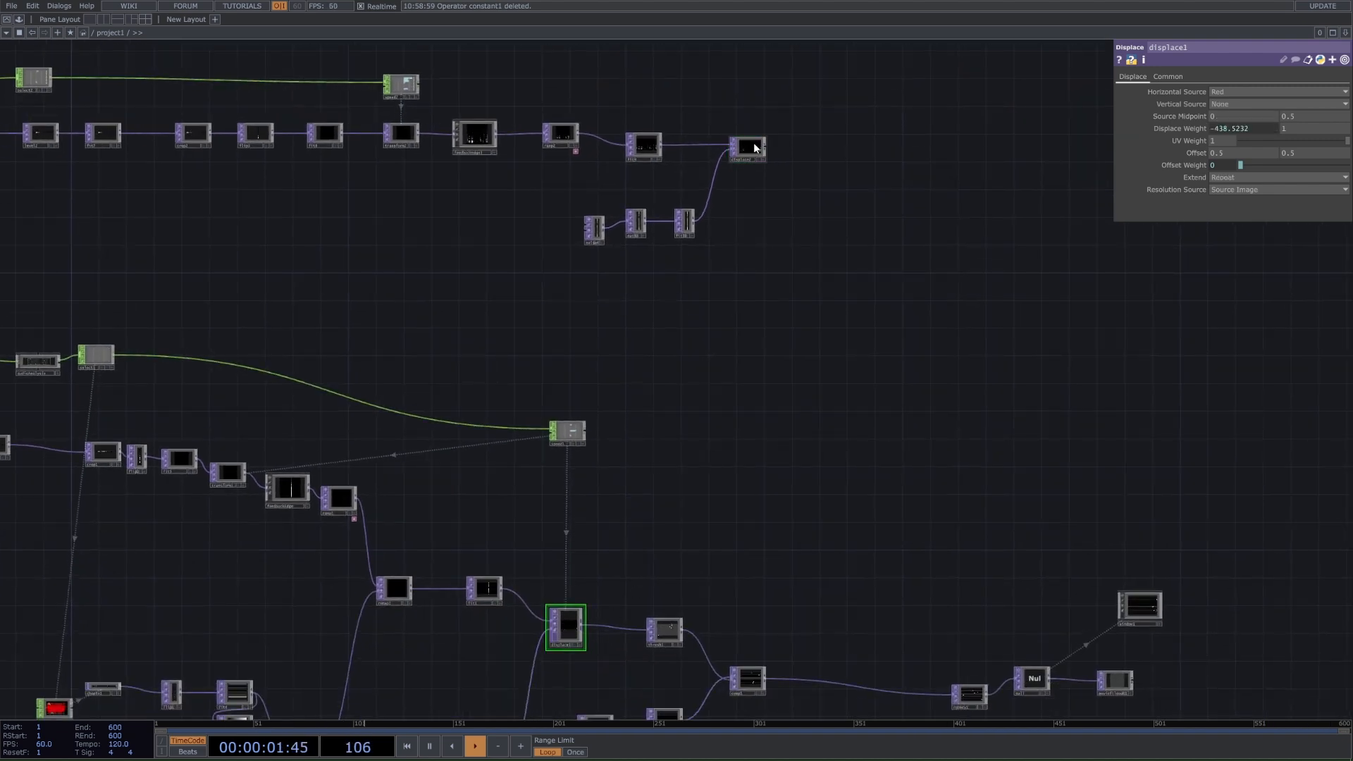
click(757, 146)
click(1276, 104)
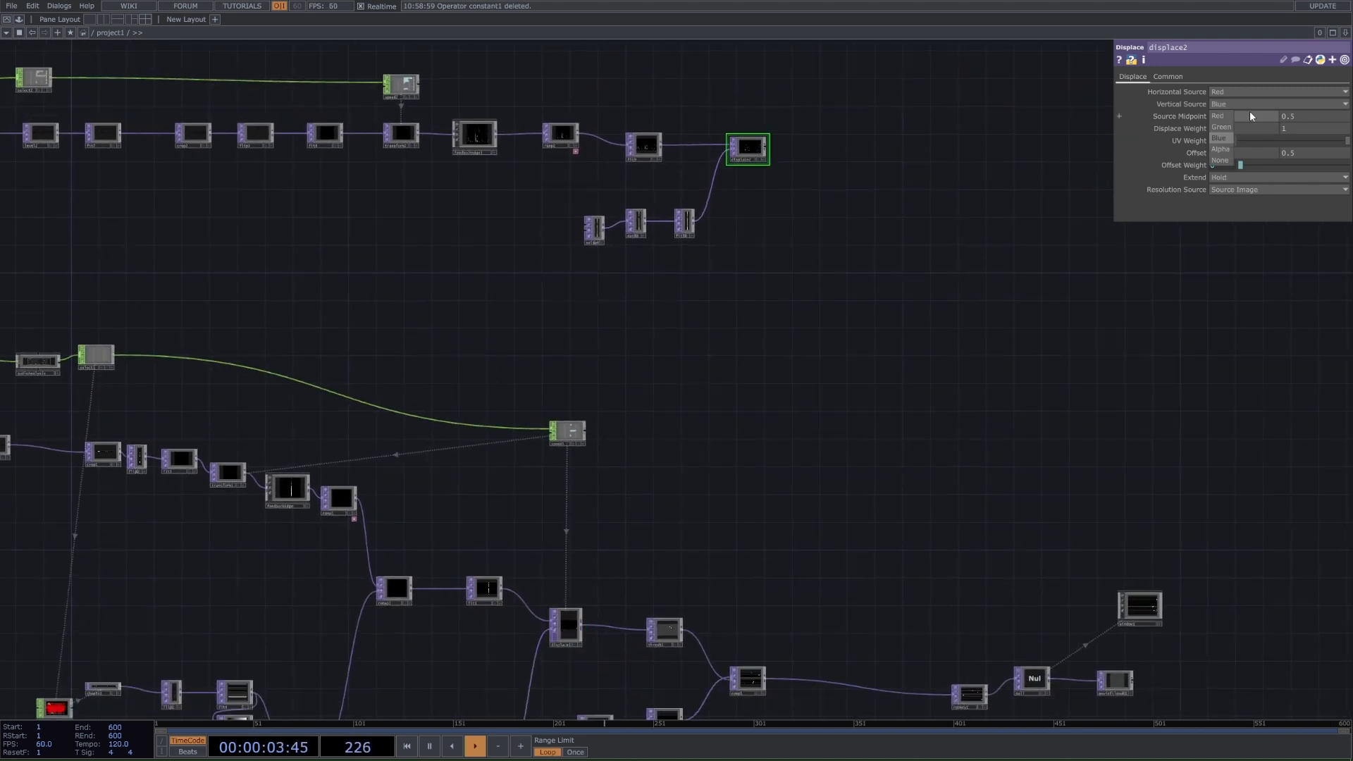
click(1225, 161)
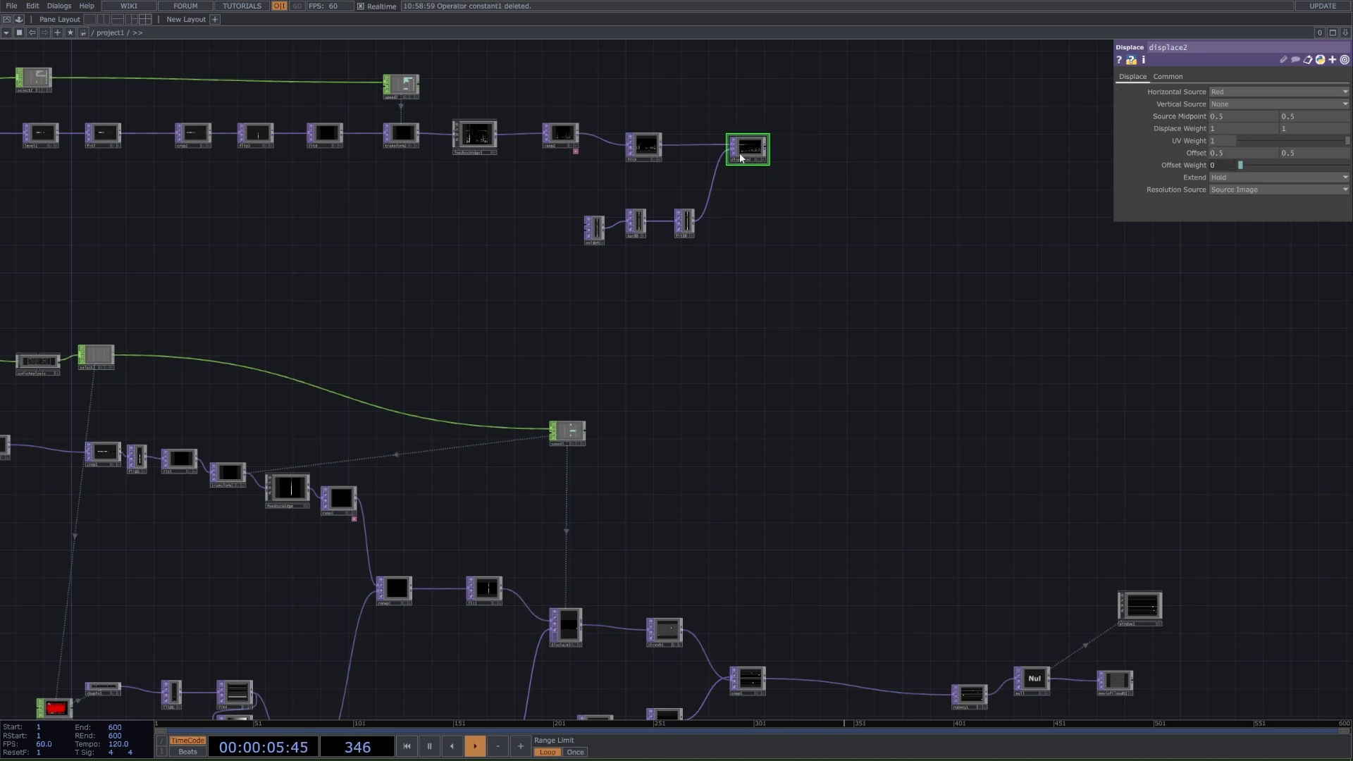
Set displace2's horizontal Source Midpoint to 0, following displace1, and inspect the resulting image
scroll(739, 154, up, 10)
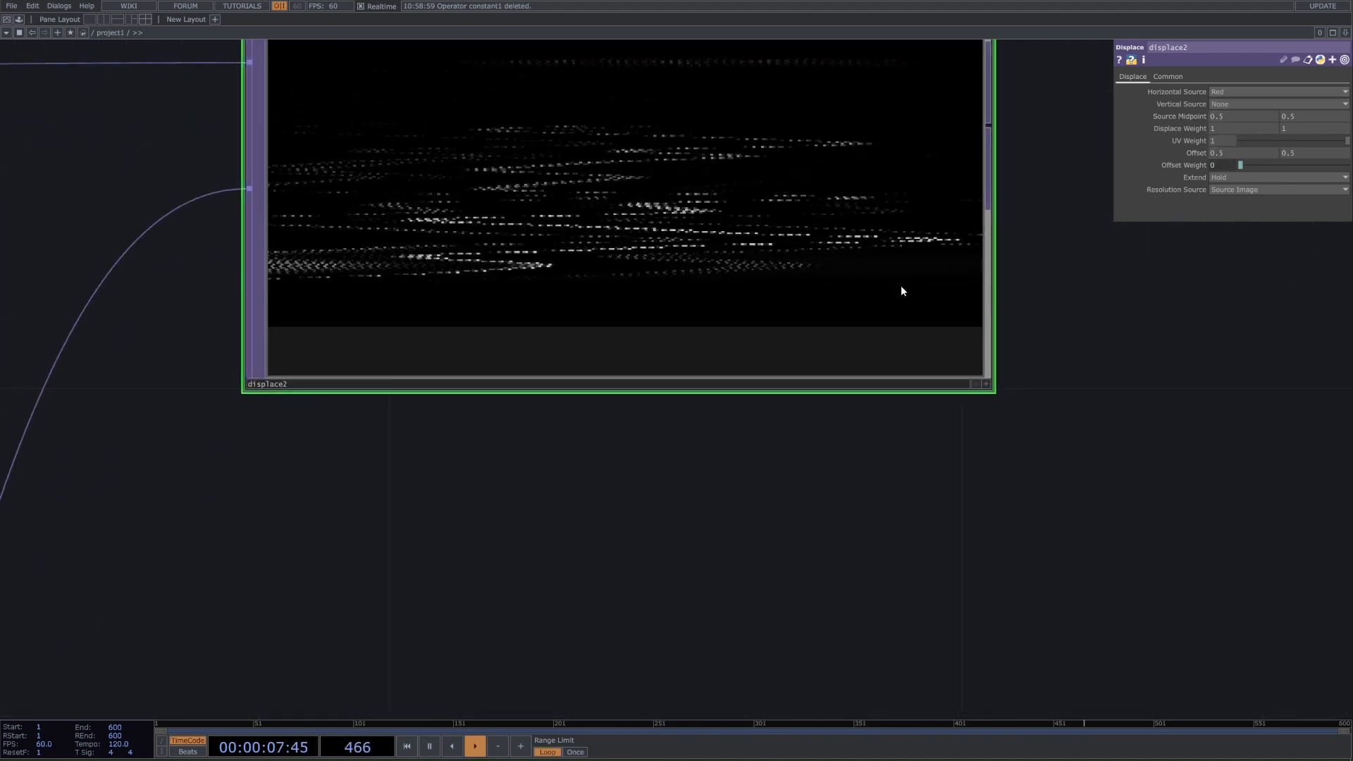
scroll(905, 318, down, 10)
scroll(808, 537, down, 10)
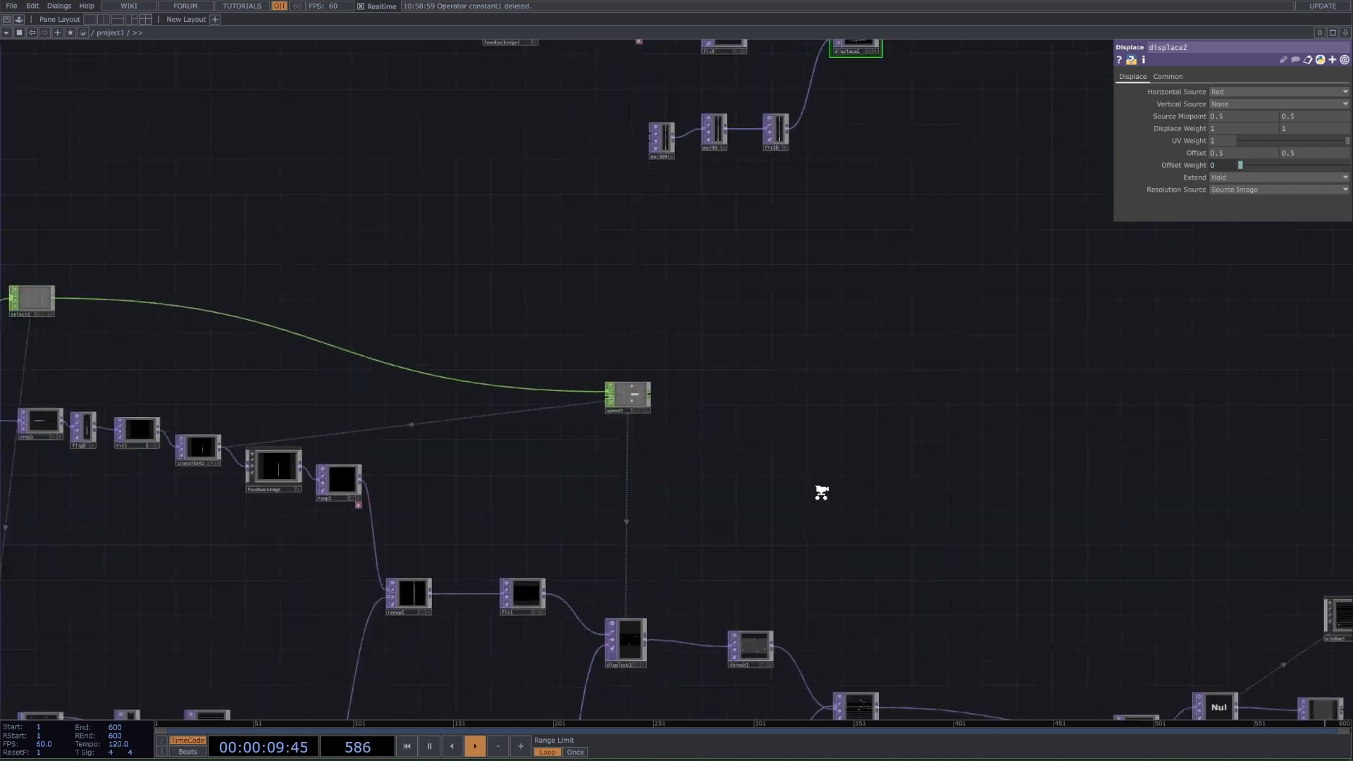
click(670, 584)
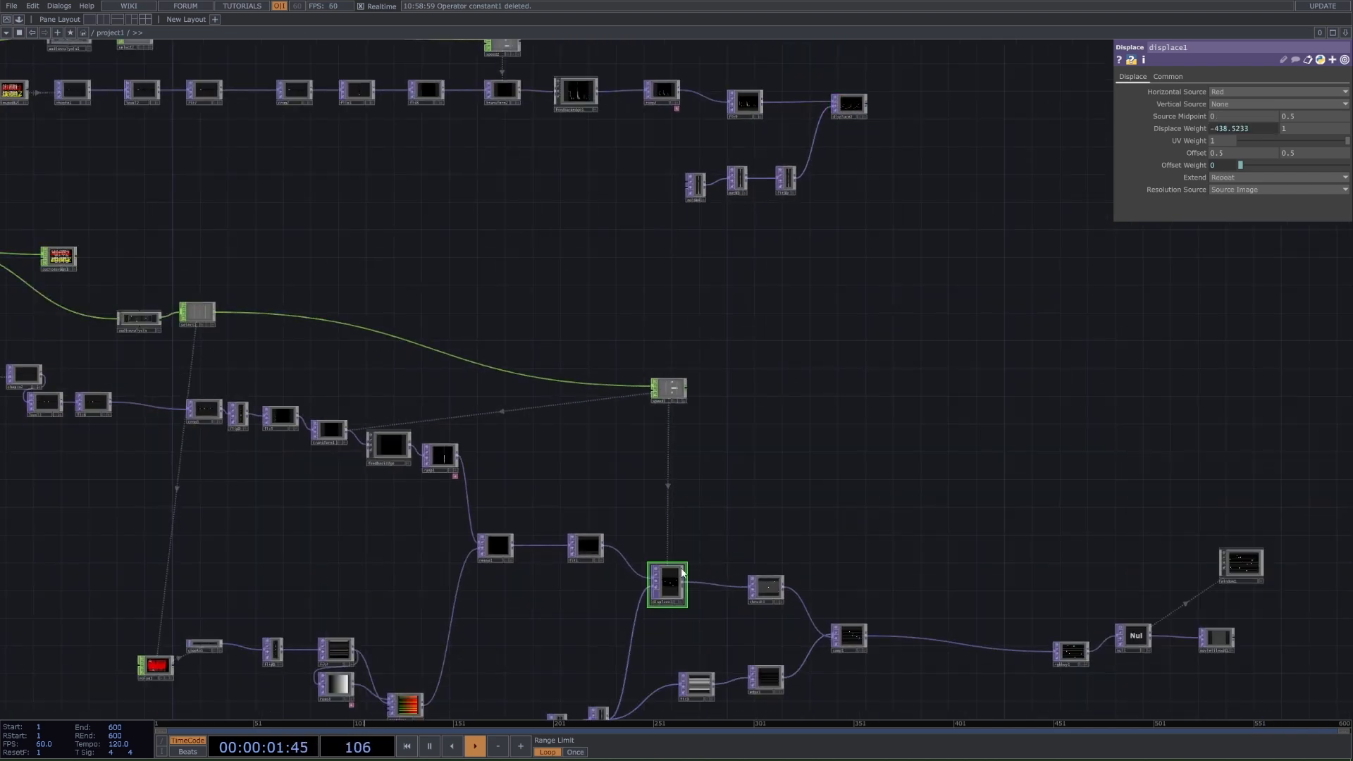
click(851, 104)
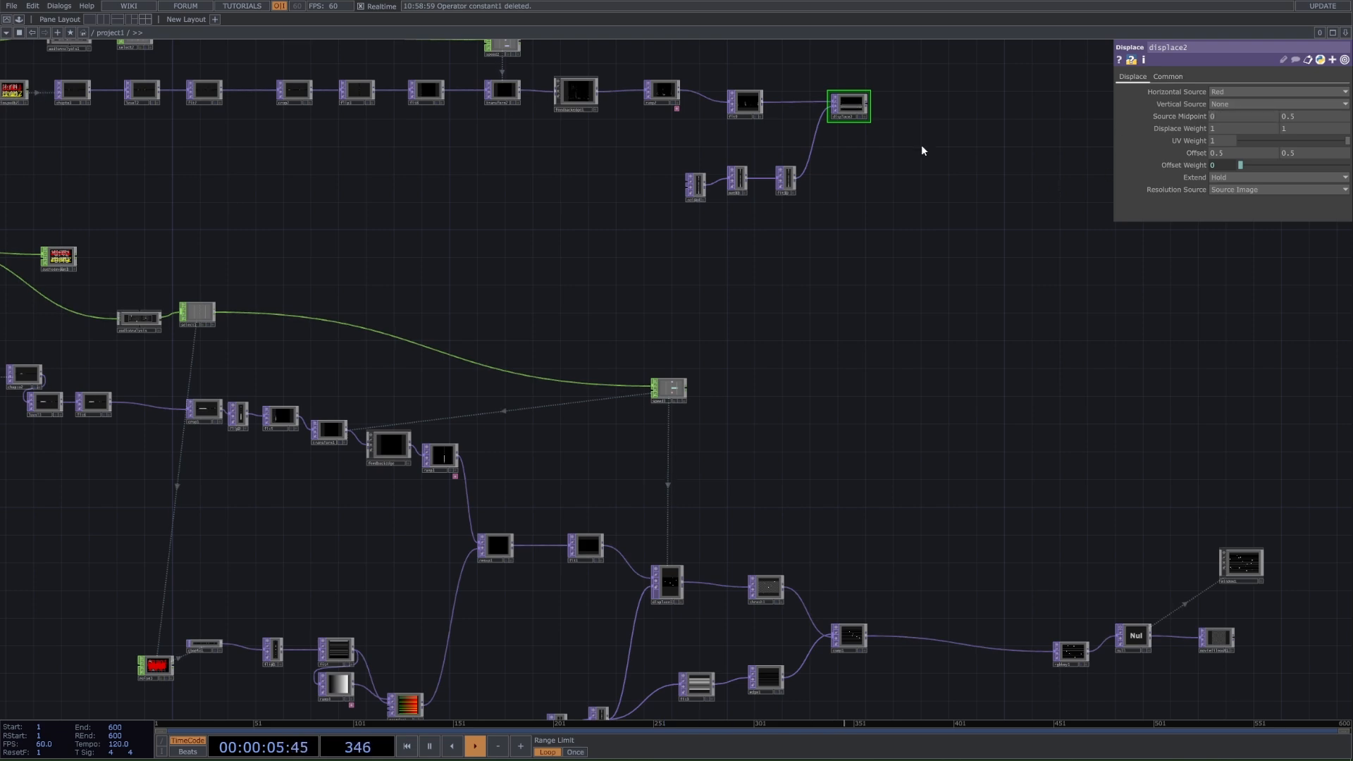
scroll(857, 95, up, 10)
scroll(876, 144, down, 10)
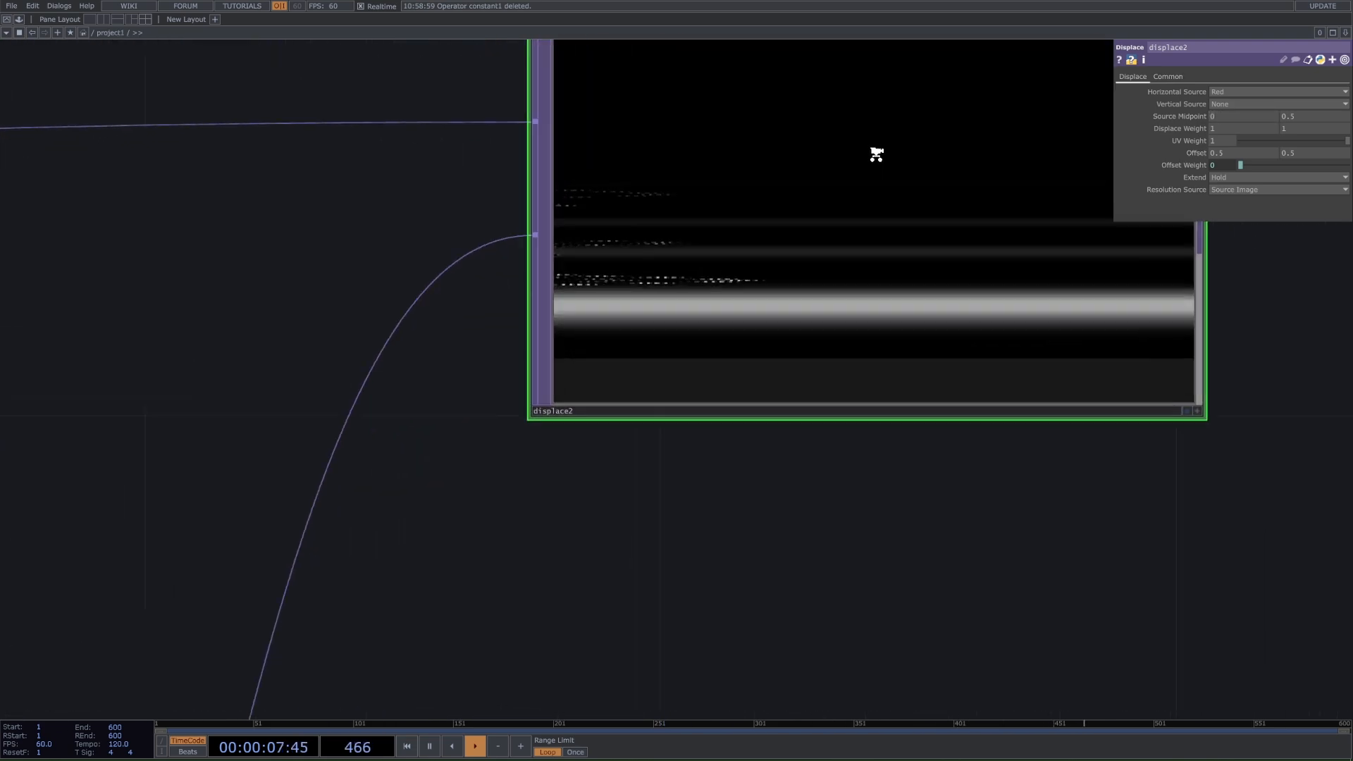
Compare displace2 with displace1 again and set displace2's Extend mode to Repeat
drag(868, 436, 884, 174)
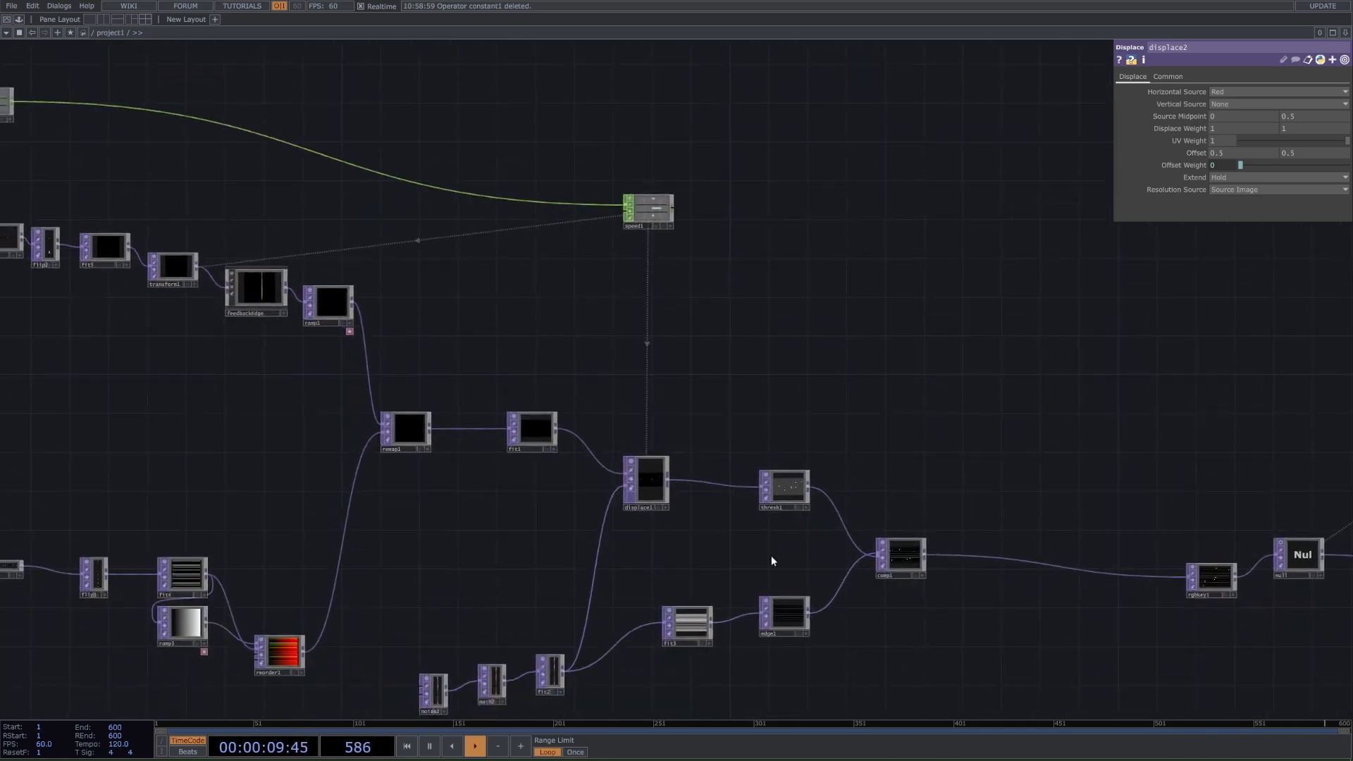
click(638, 487)
scroll(910, 185, down, 4)
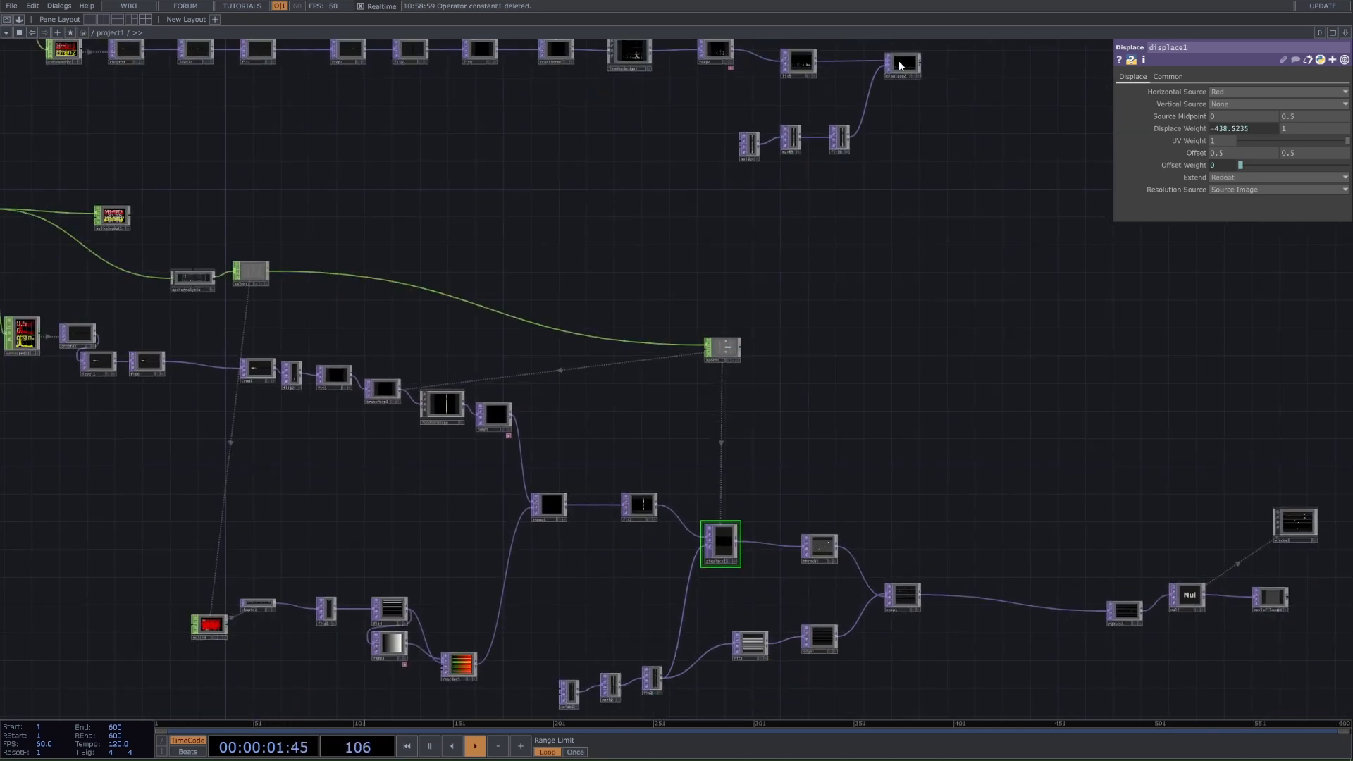
click(899, 65)
click(1223, 177)
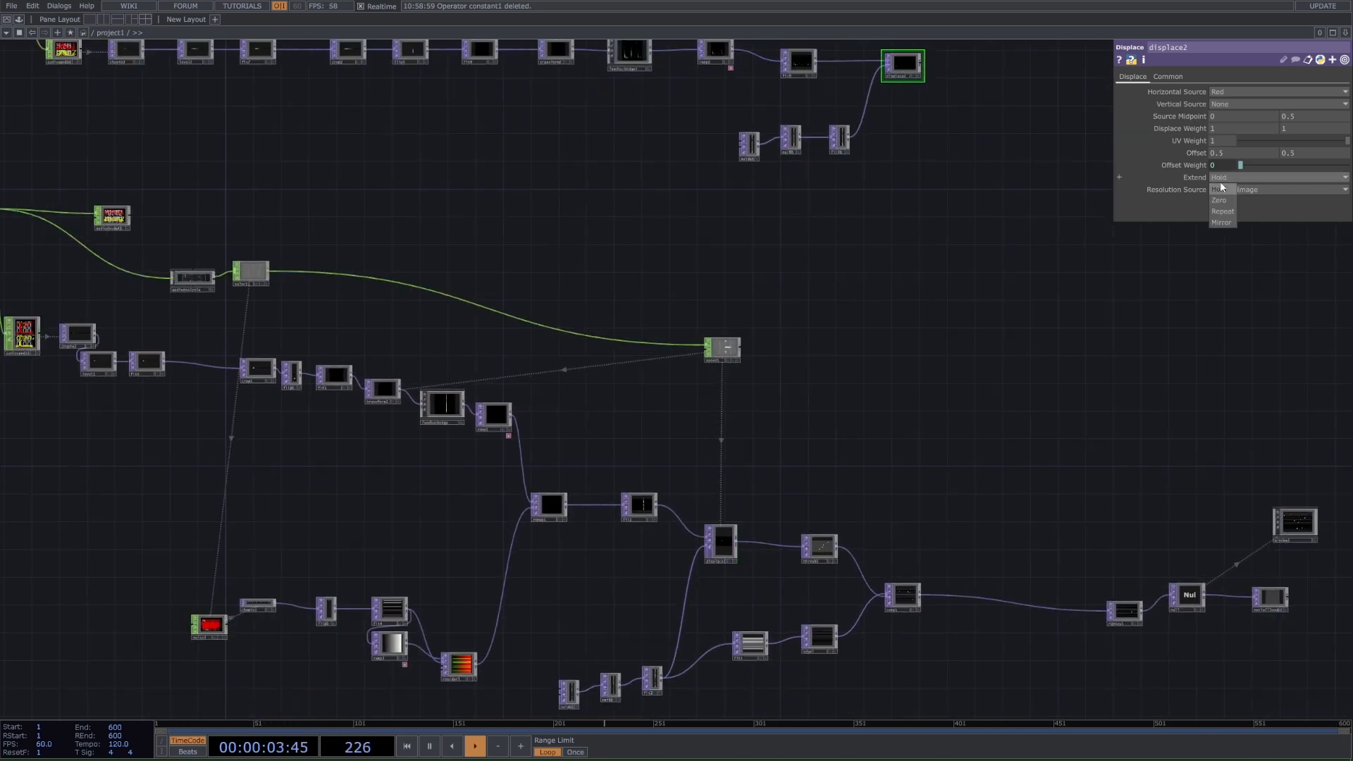
click(725, 544)
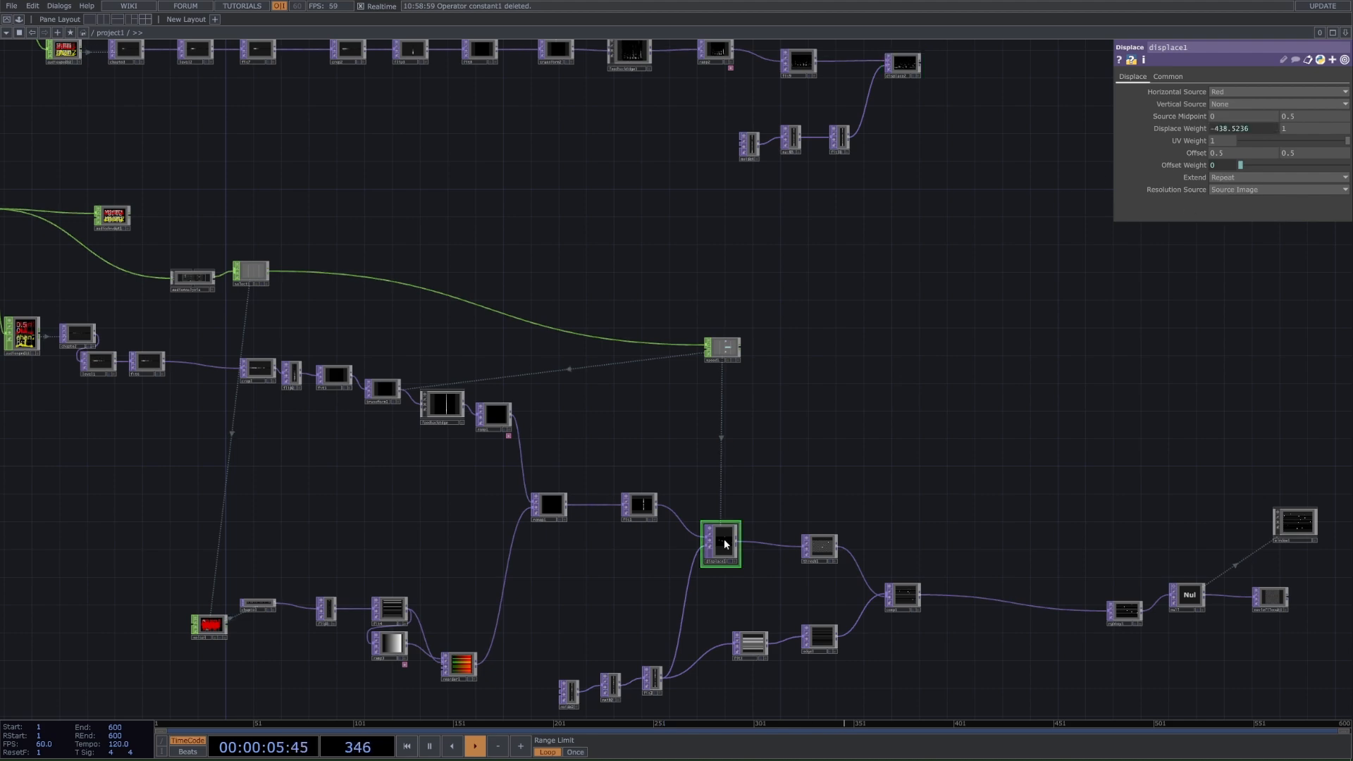
click(905, 61)
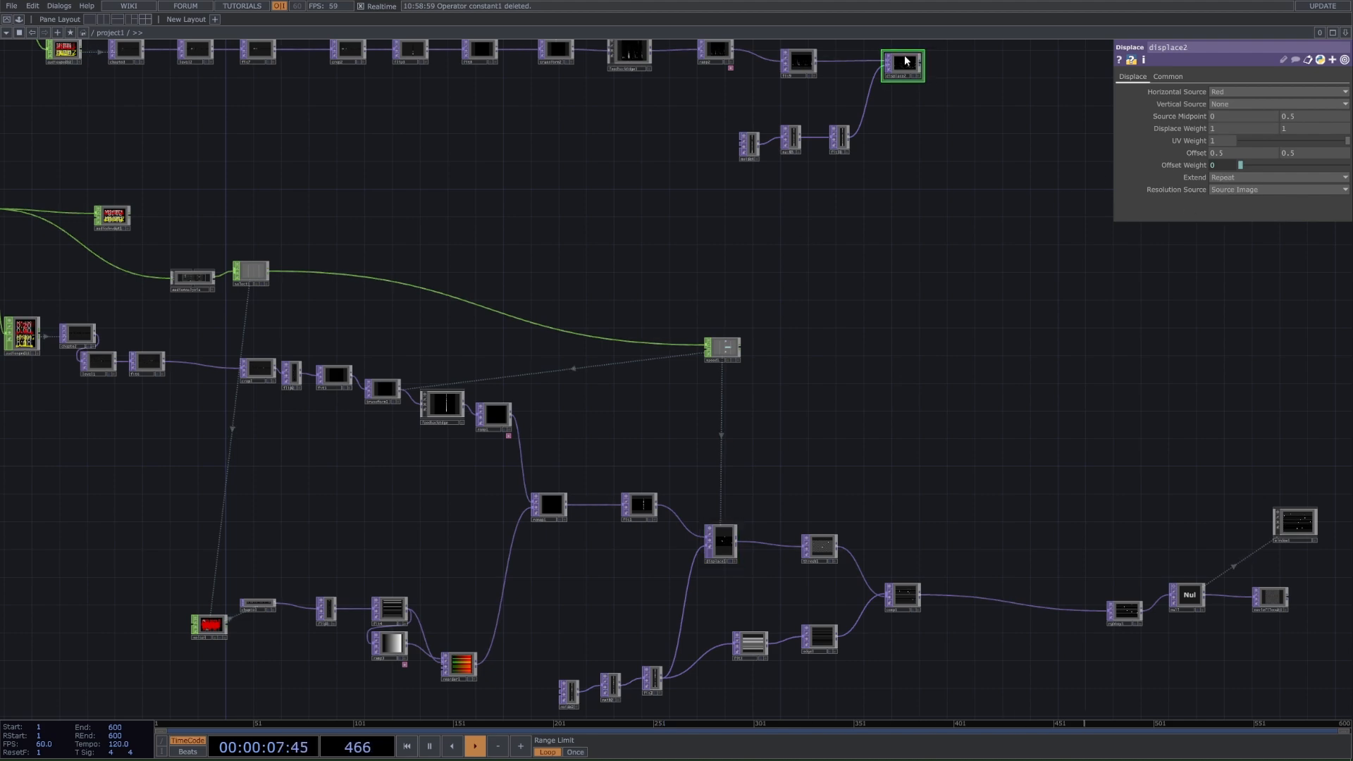
Display displace2's output as the network background
drag(1012, 334, 1008, 677)
scroll(903, 341, up, 5)
drag(846, 362, 812, 253)
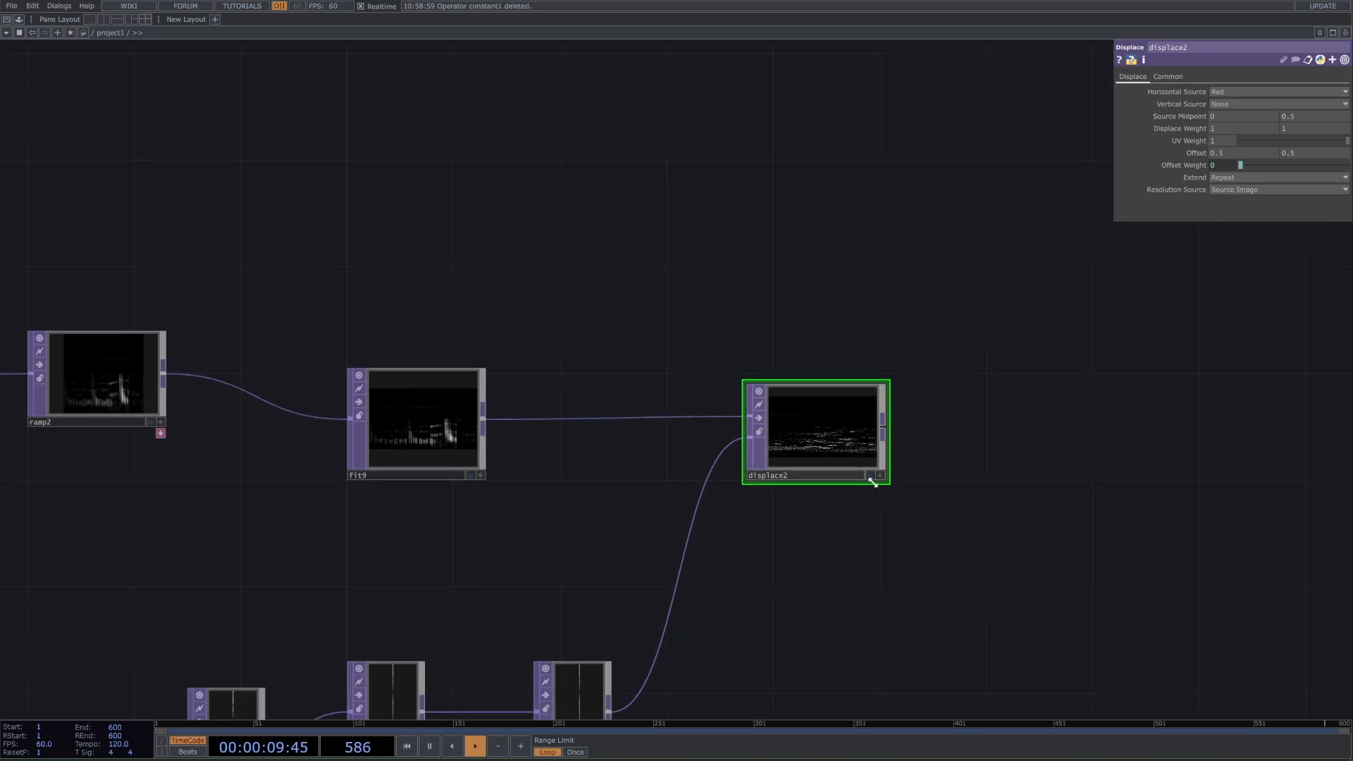
click(870, 475)
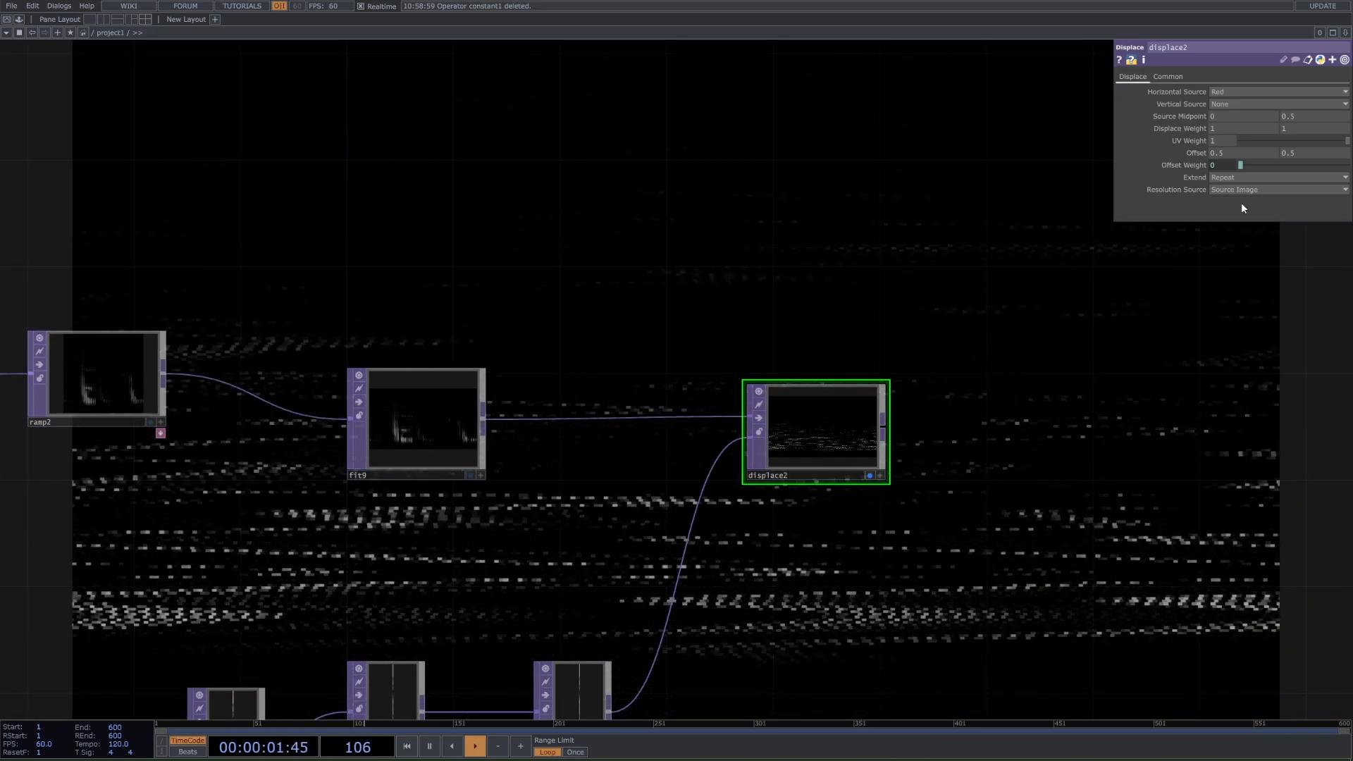
Switch displace2's Extend mode to Hold to compare the effect, and return it to Repeat
click(1225, 177)
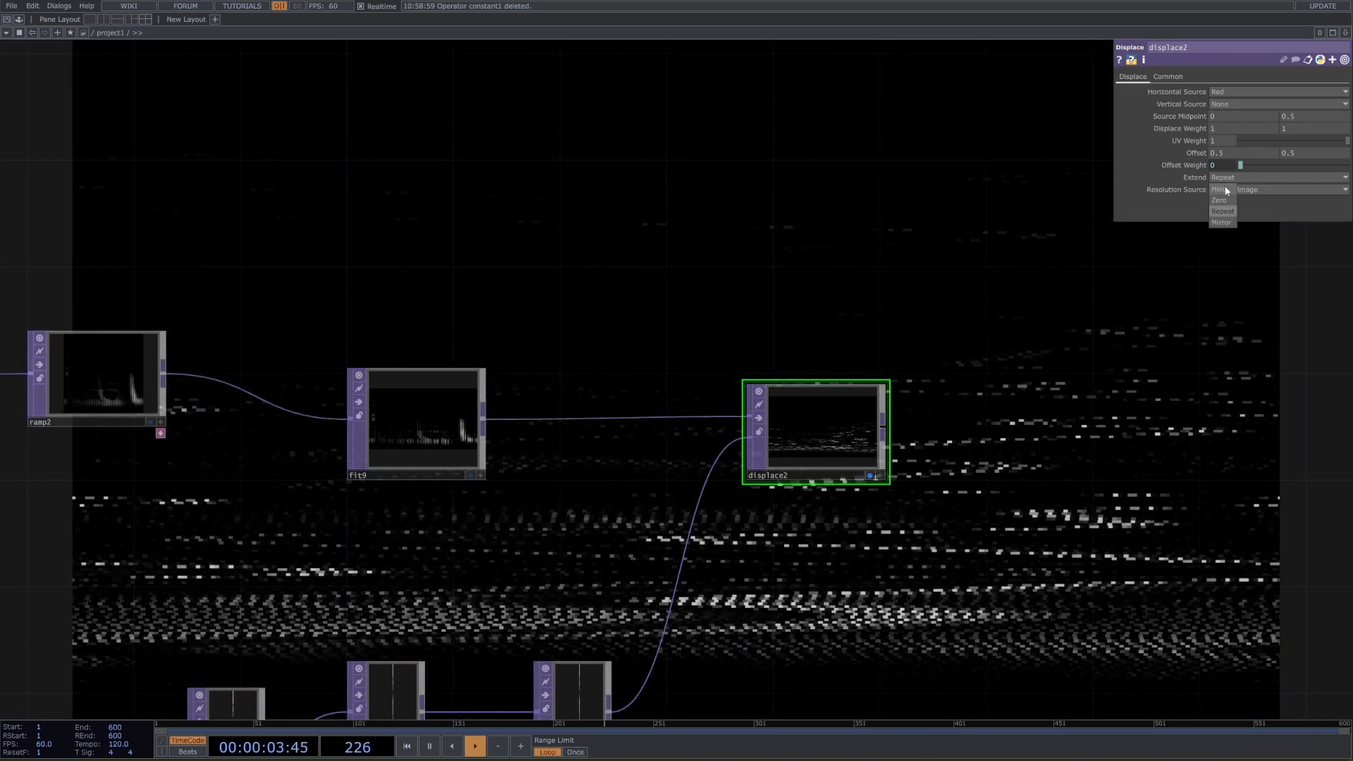
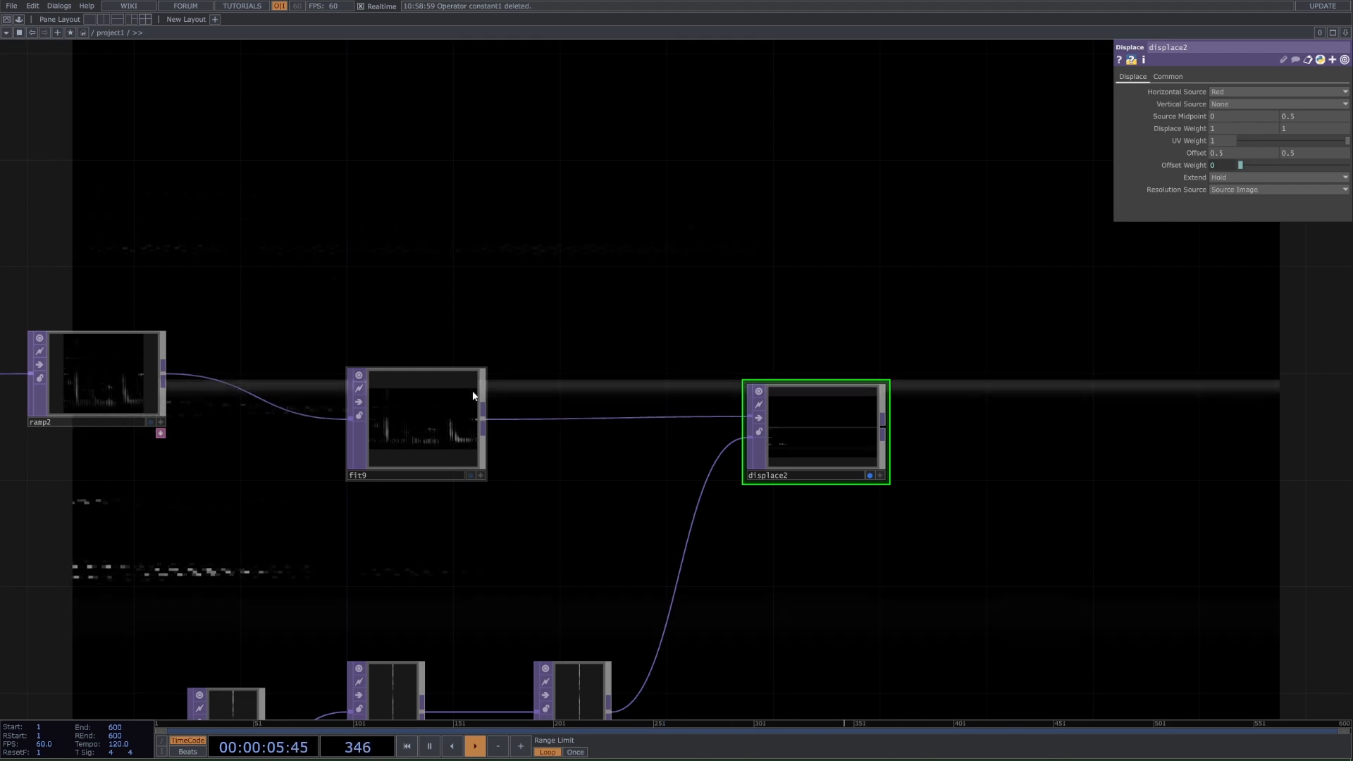
click(1226, 176)
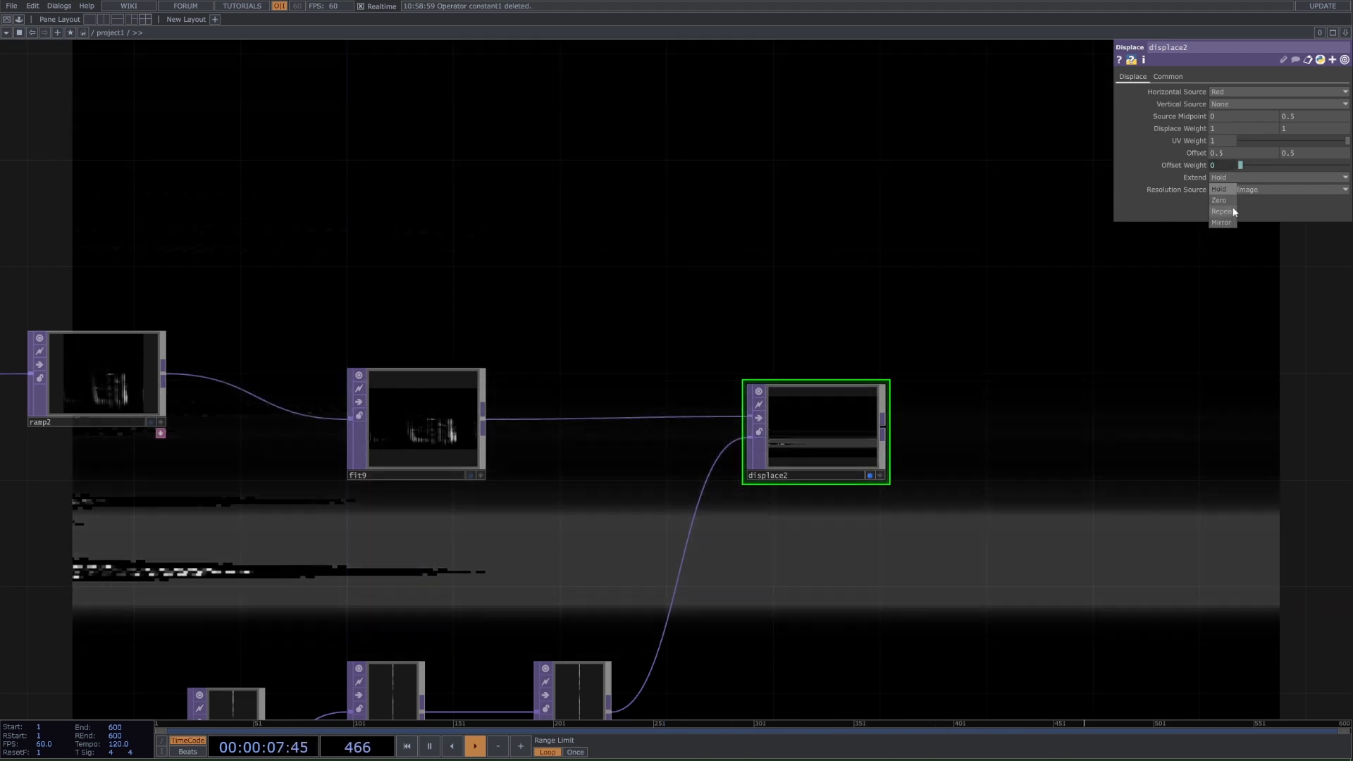
click(1223, 210)
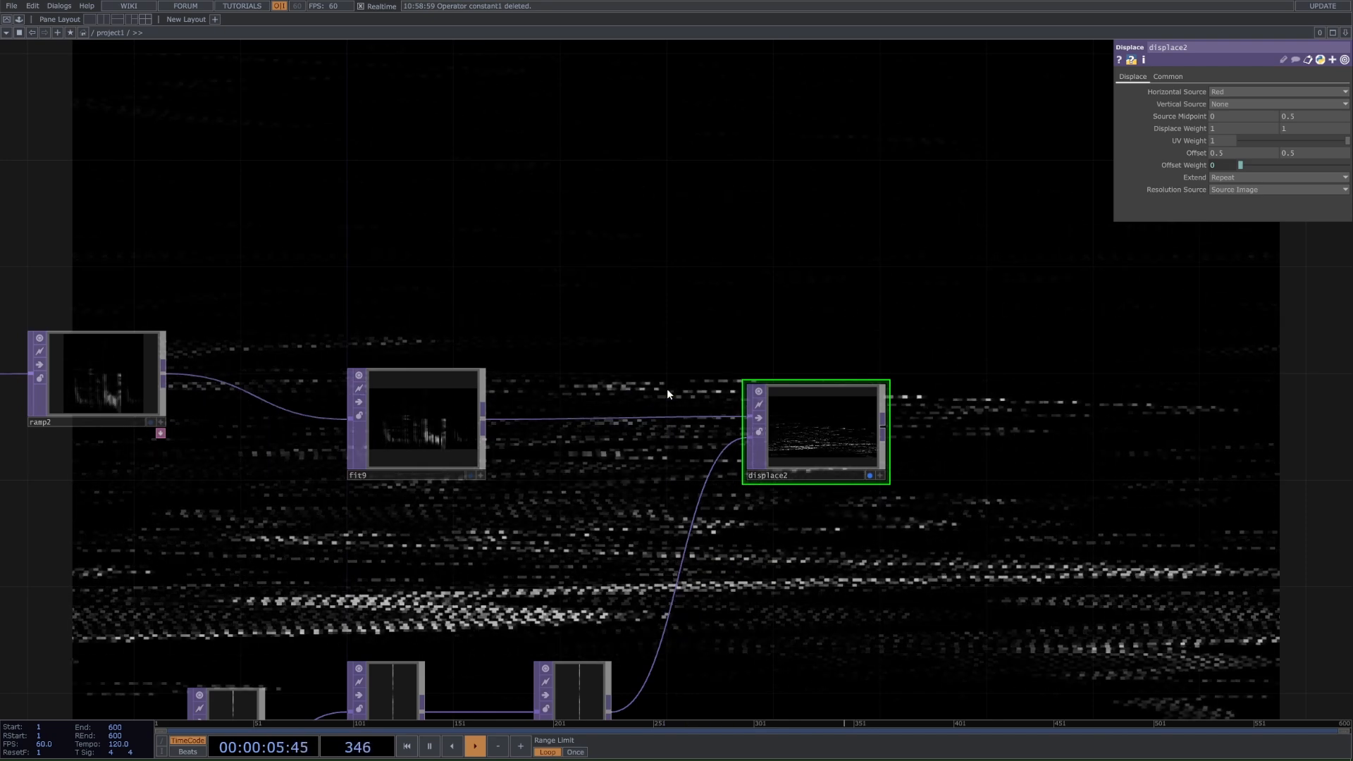
Move the speed2 CHOP along the chain to sit above displace2
scroll(1121, 367, down, 5)
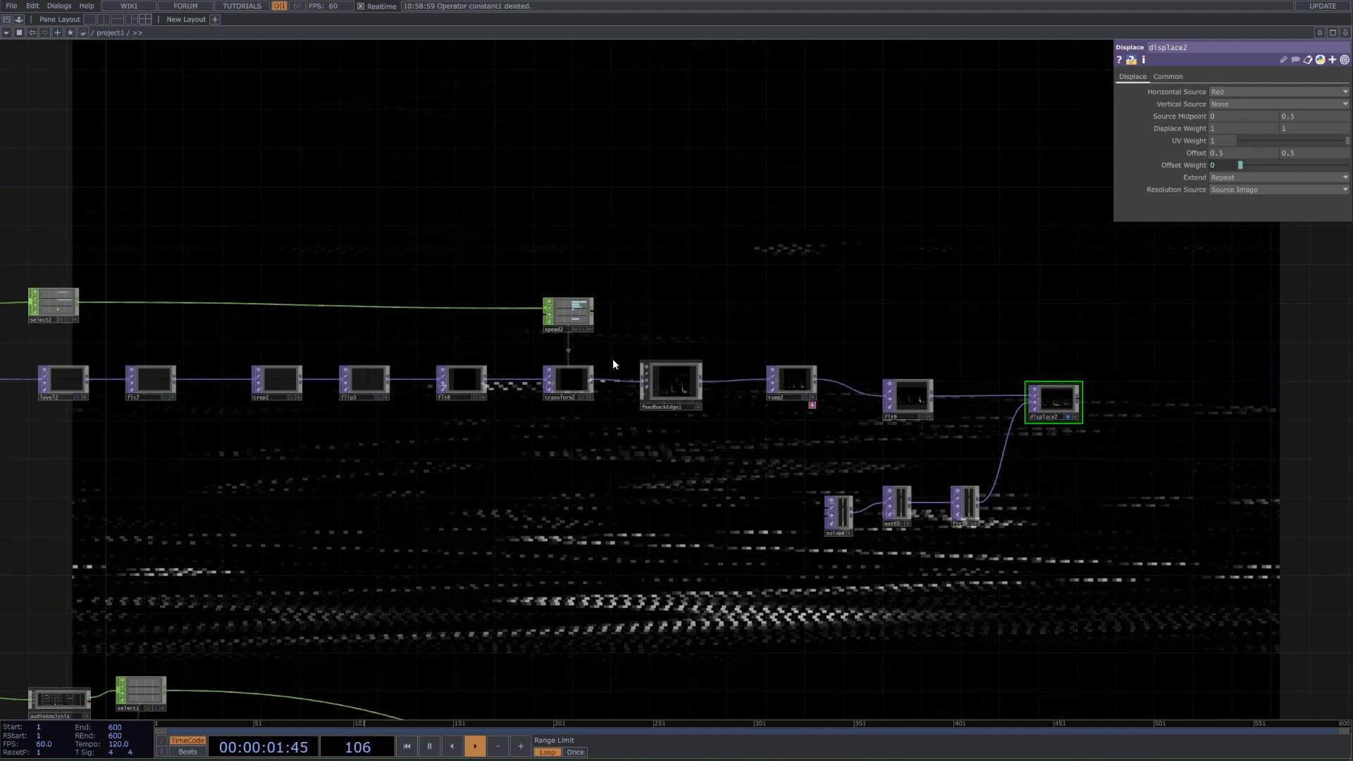
drag(586, 323, 1063, 329)
scroll(1066, 330, up, 1)
scroll(1066, 330, up, 5)
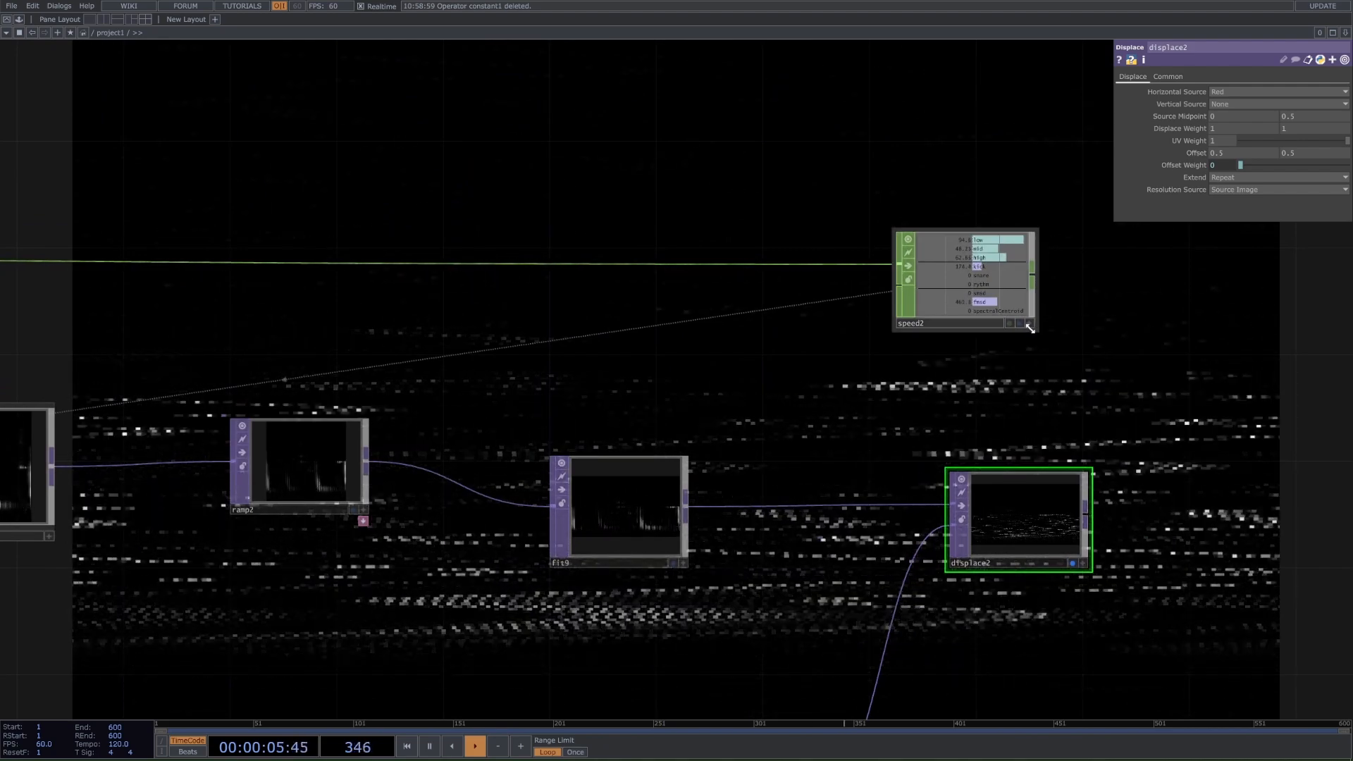
Drive displace2's horizontal Displace Weight with the expression -op('speed2')['fmsd']/3
click(1254, 122)
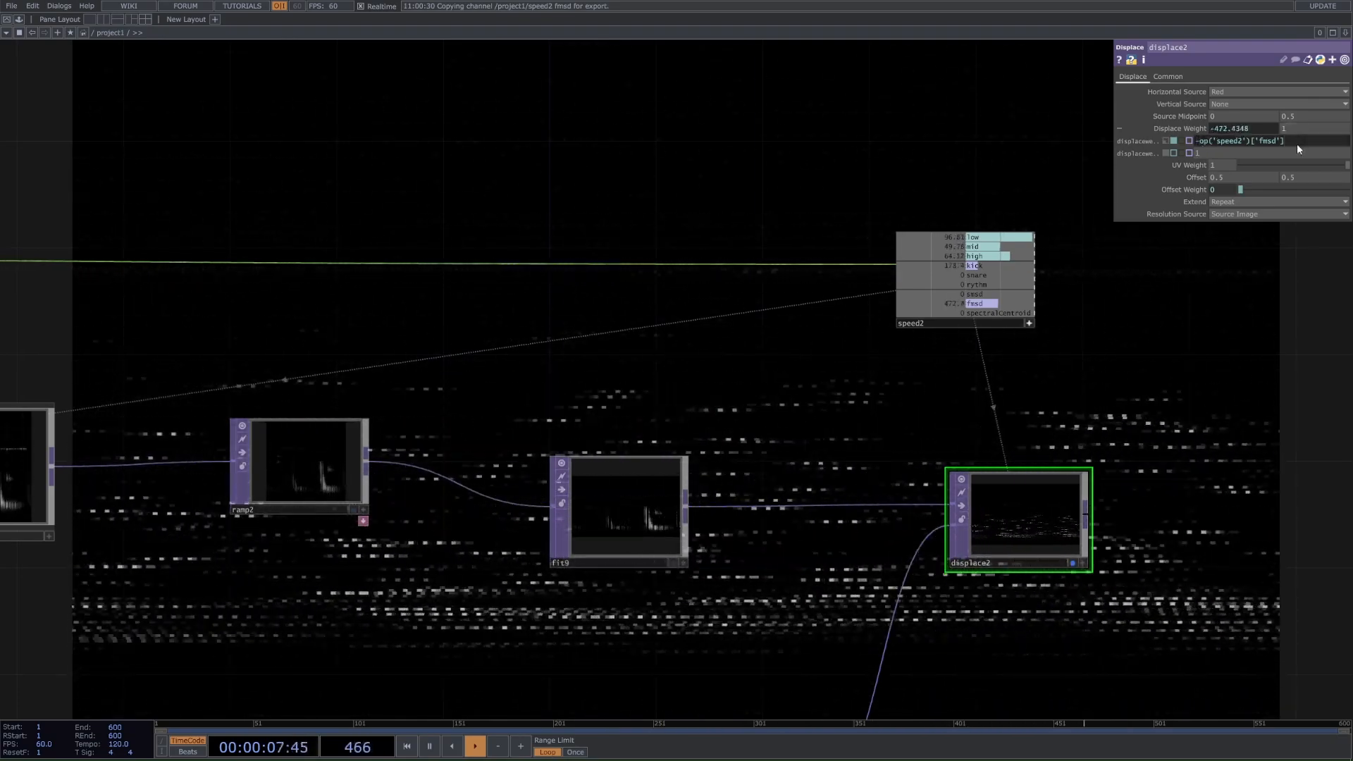
text(/4)
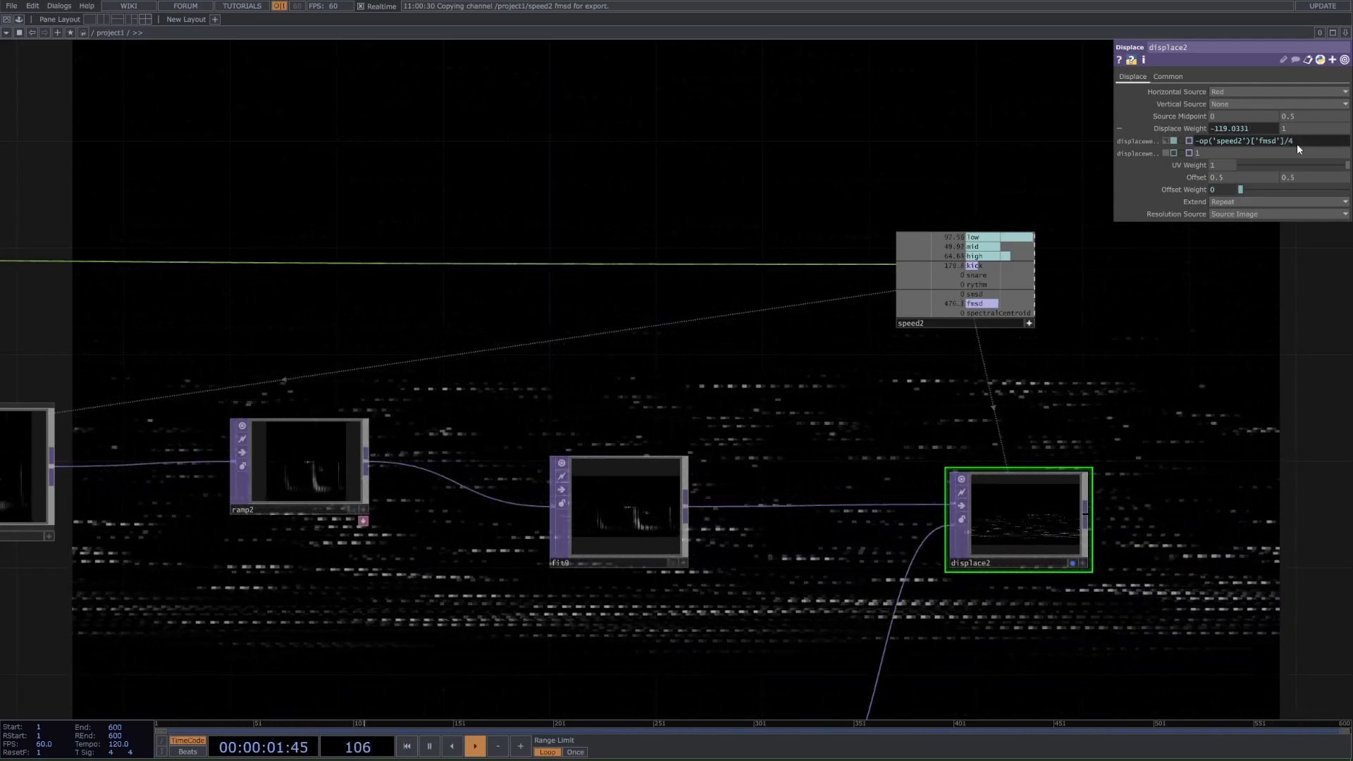
drag(1314, 142, 1288, 144)
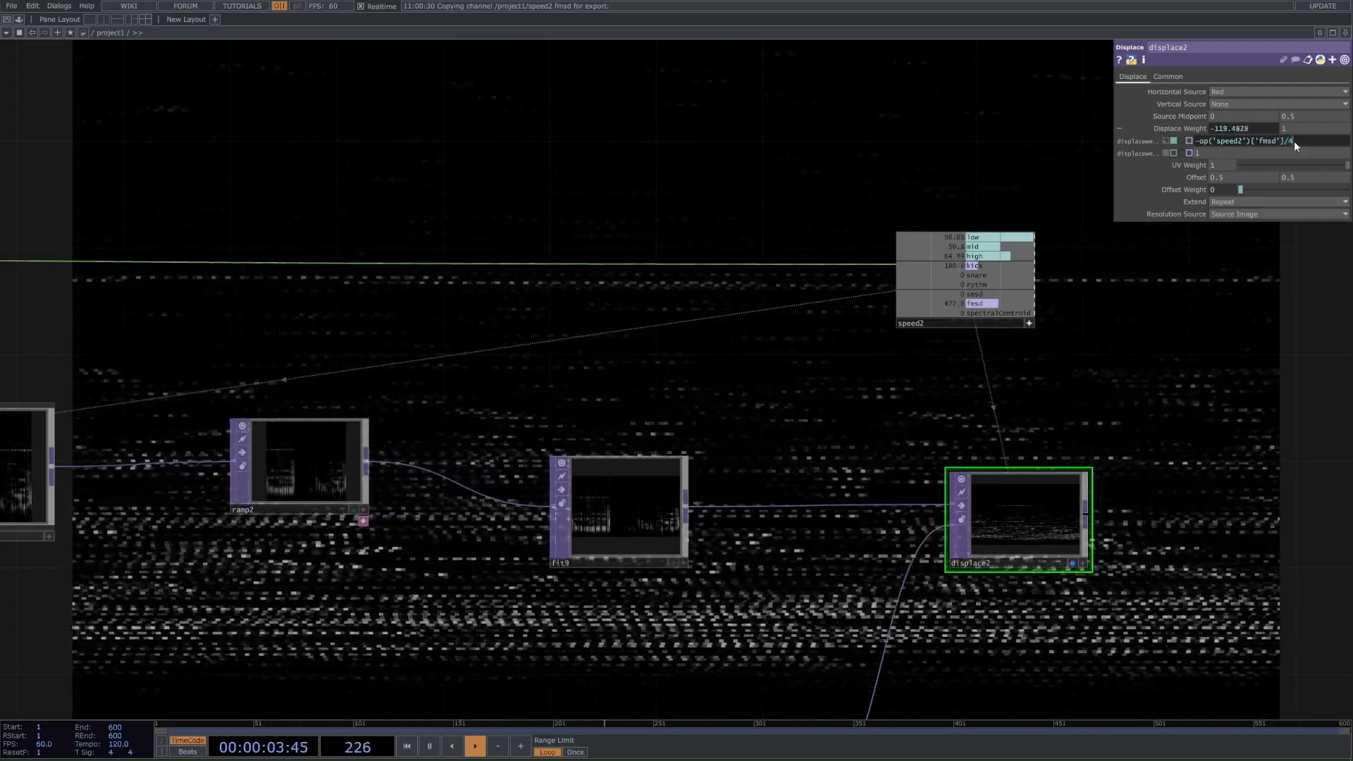
text(/3)
key(Return)
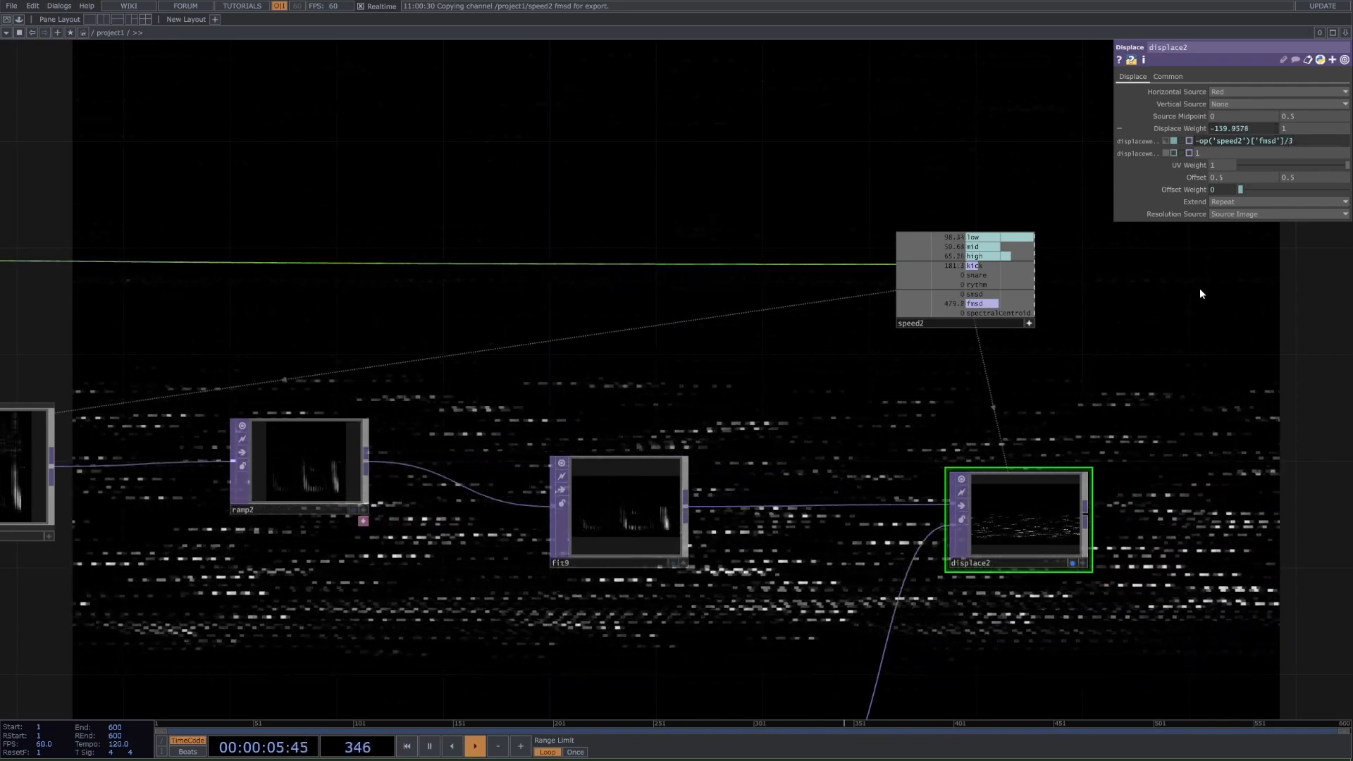
Review the new audio chain from audiofilein2 to displace2 and compare its layout with the original network below
scroll(1006, 306, down, 7)
scroll(331, 330, up, 9)
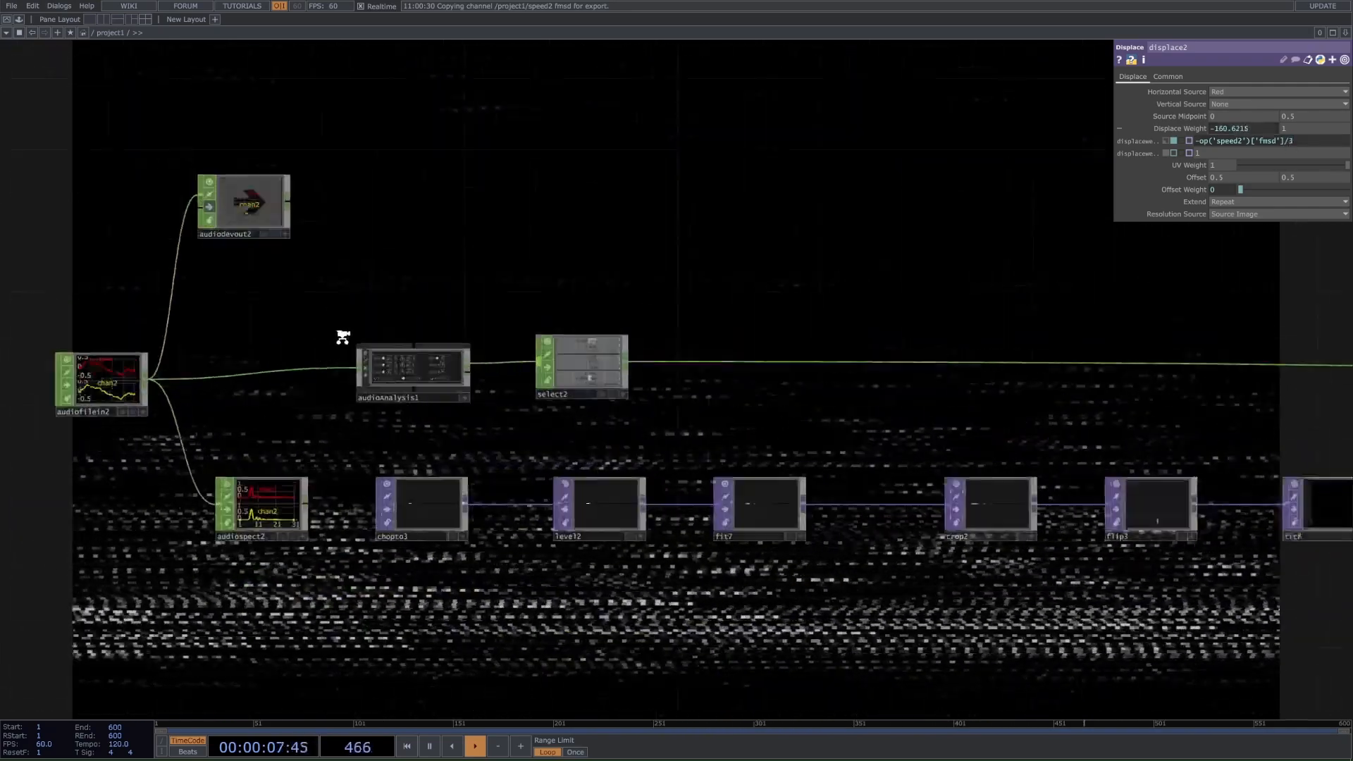
scroll(925, 449, up, 2)
scroll(1120, 408, down, 5)
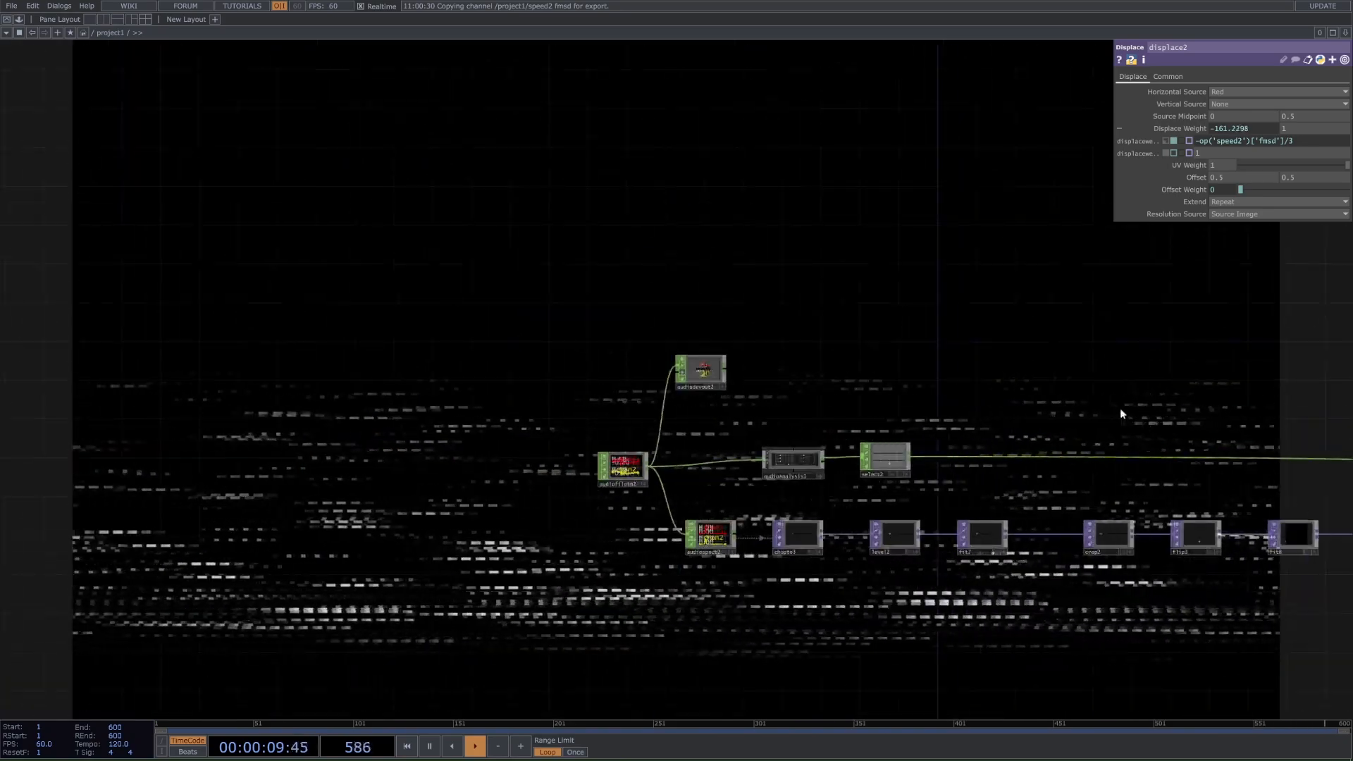
scroll(1119, 408, up, 3)
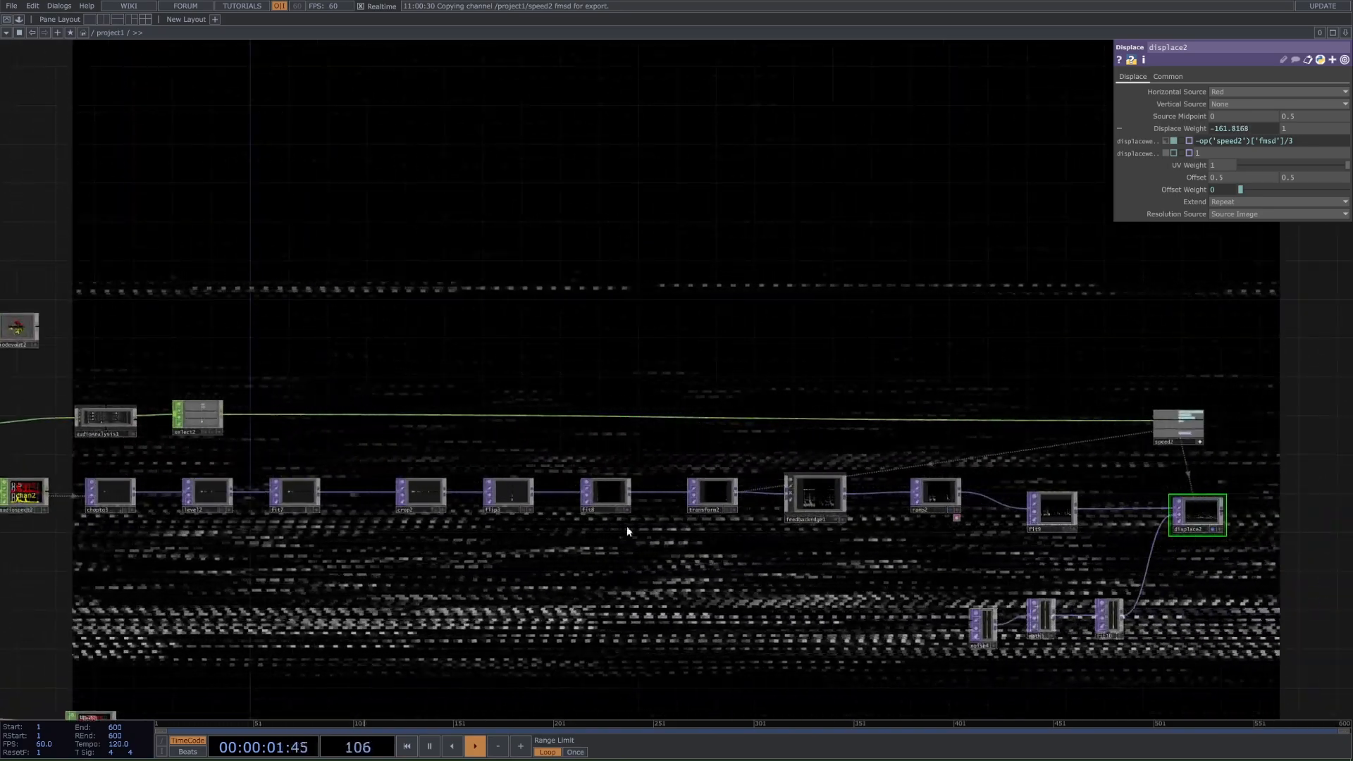
scroll(921, 559, down, 3)
scroll(1013, 455, up, 1)
scroll(1064, 514, up, 3)
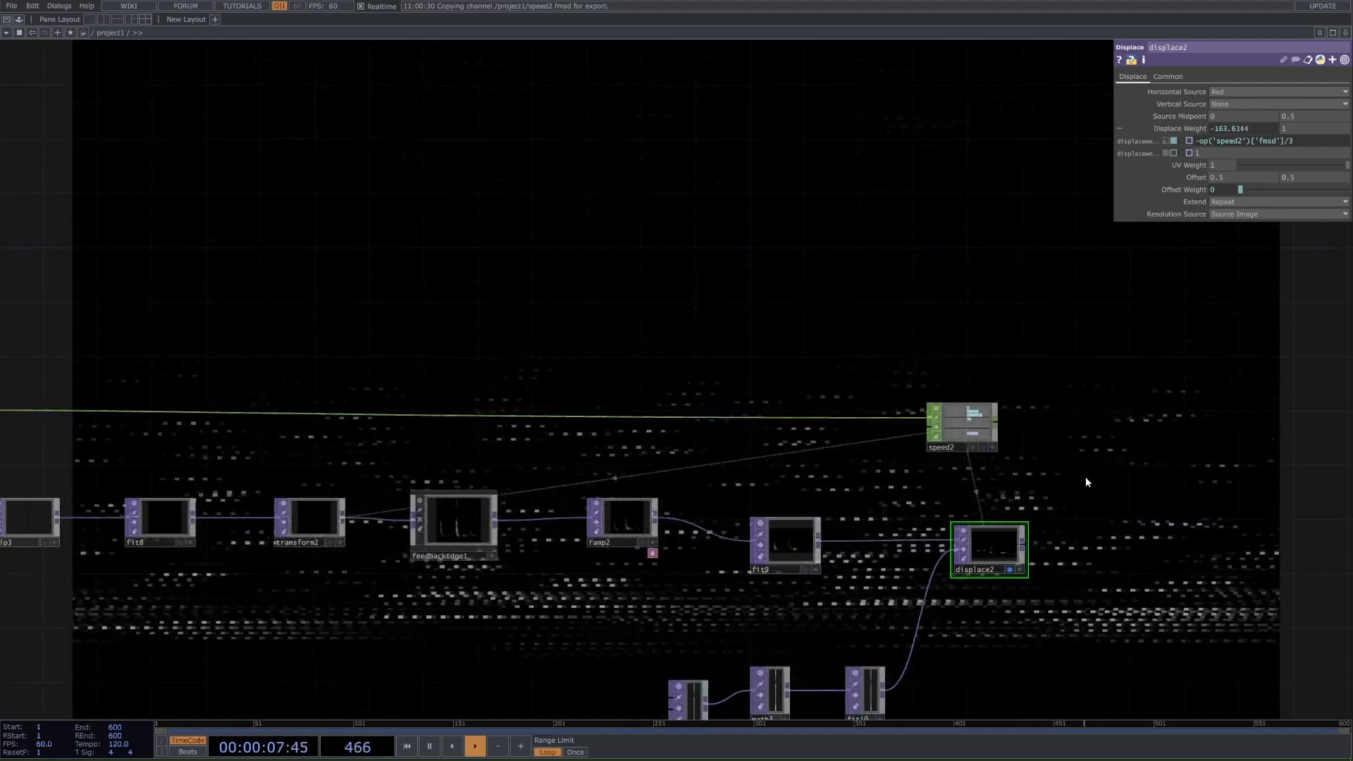
scroll(1085, 482, down, 5)
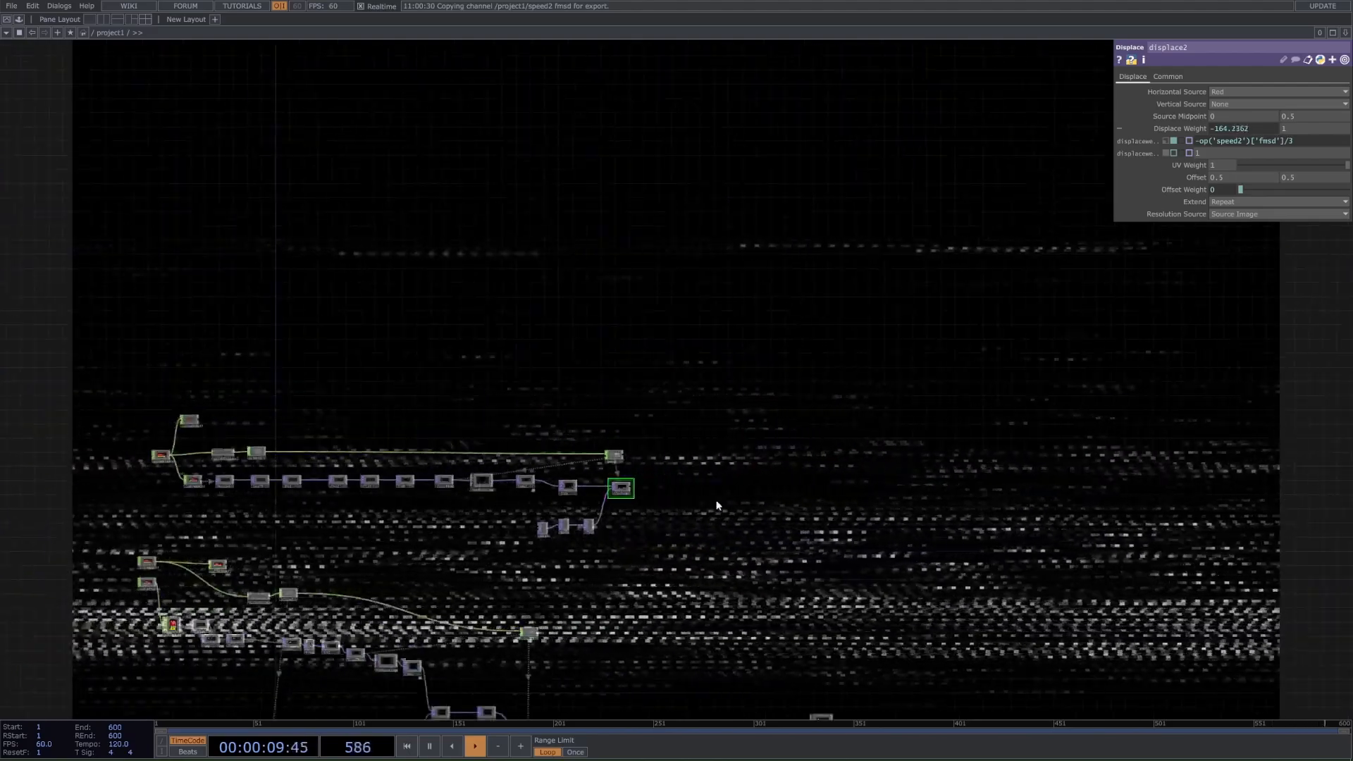
drag(662, 613, 625, 477)
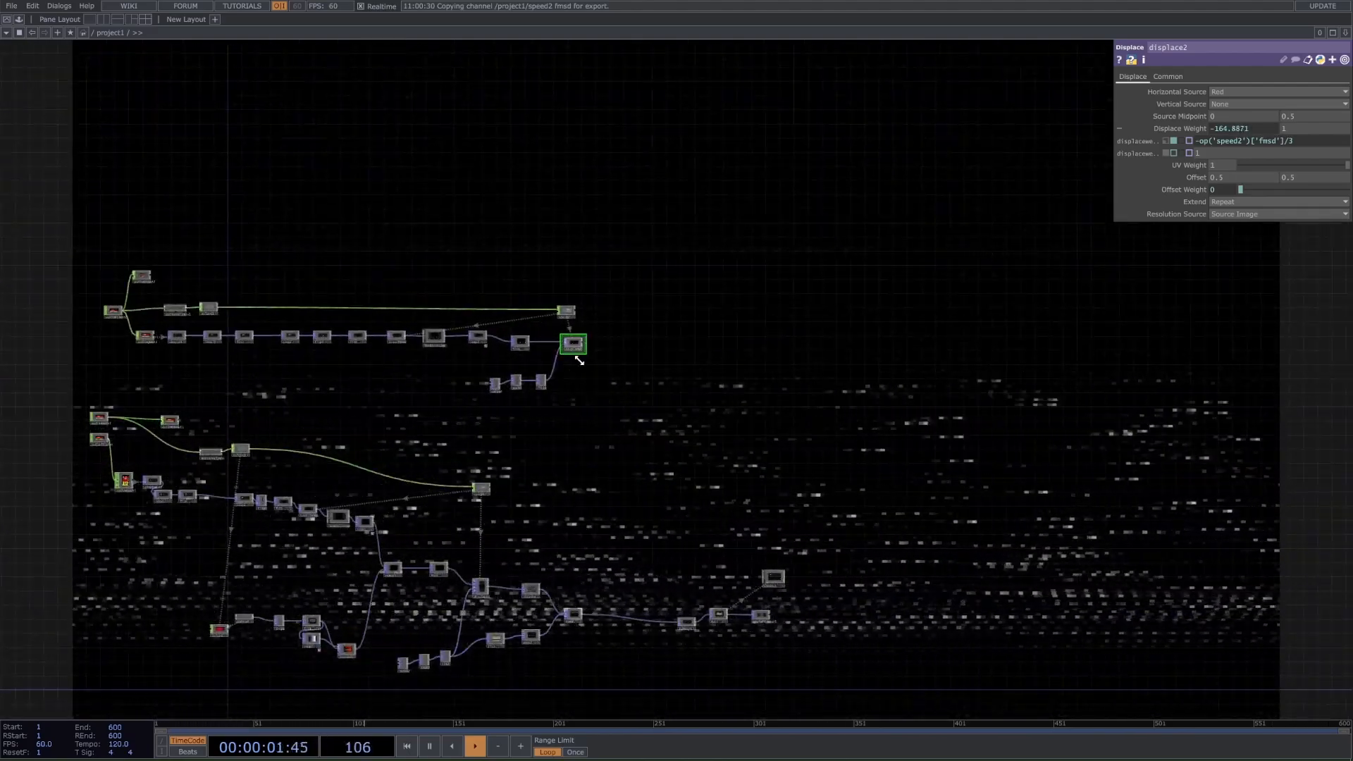
Add a Fit TOP after fit10 in the noise branch below displace2
scroll(557, 399, up, 6)
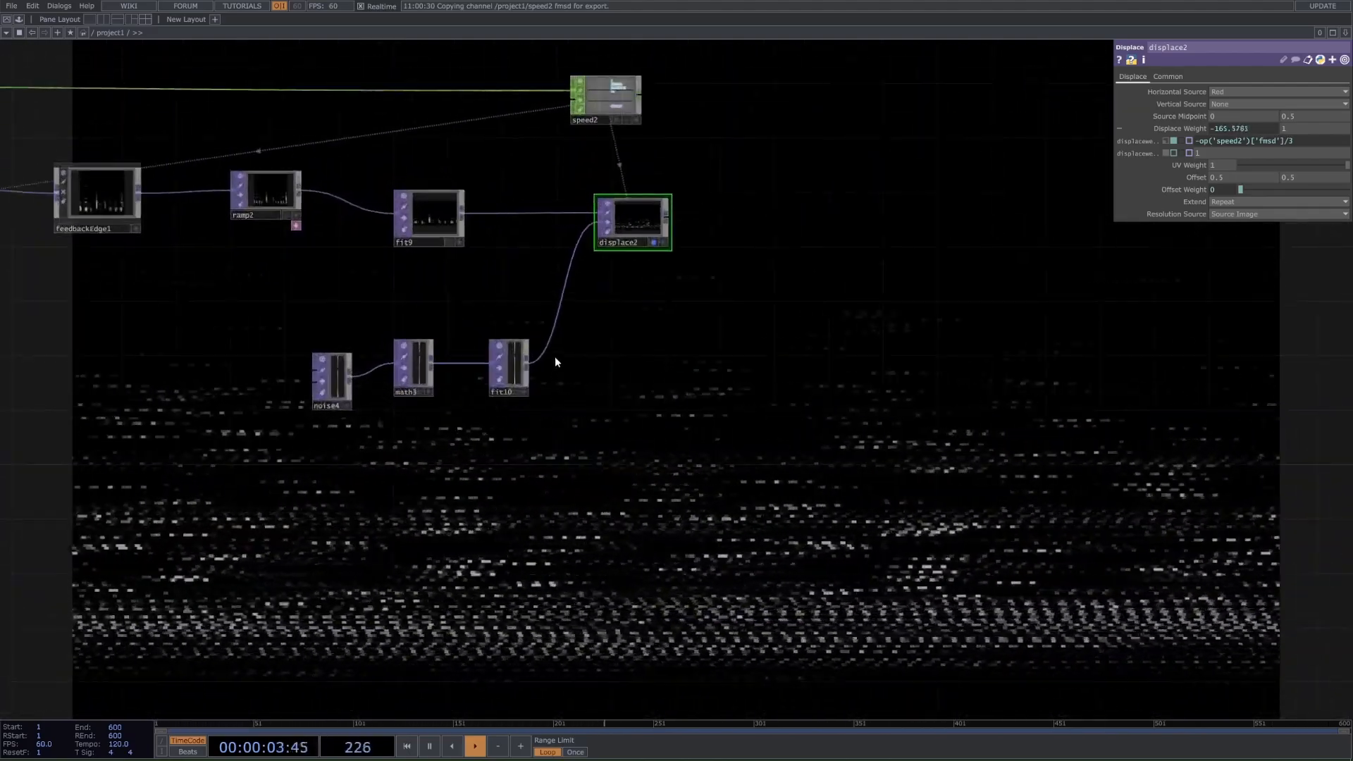
key(Tab)
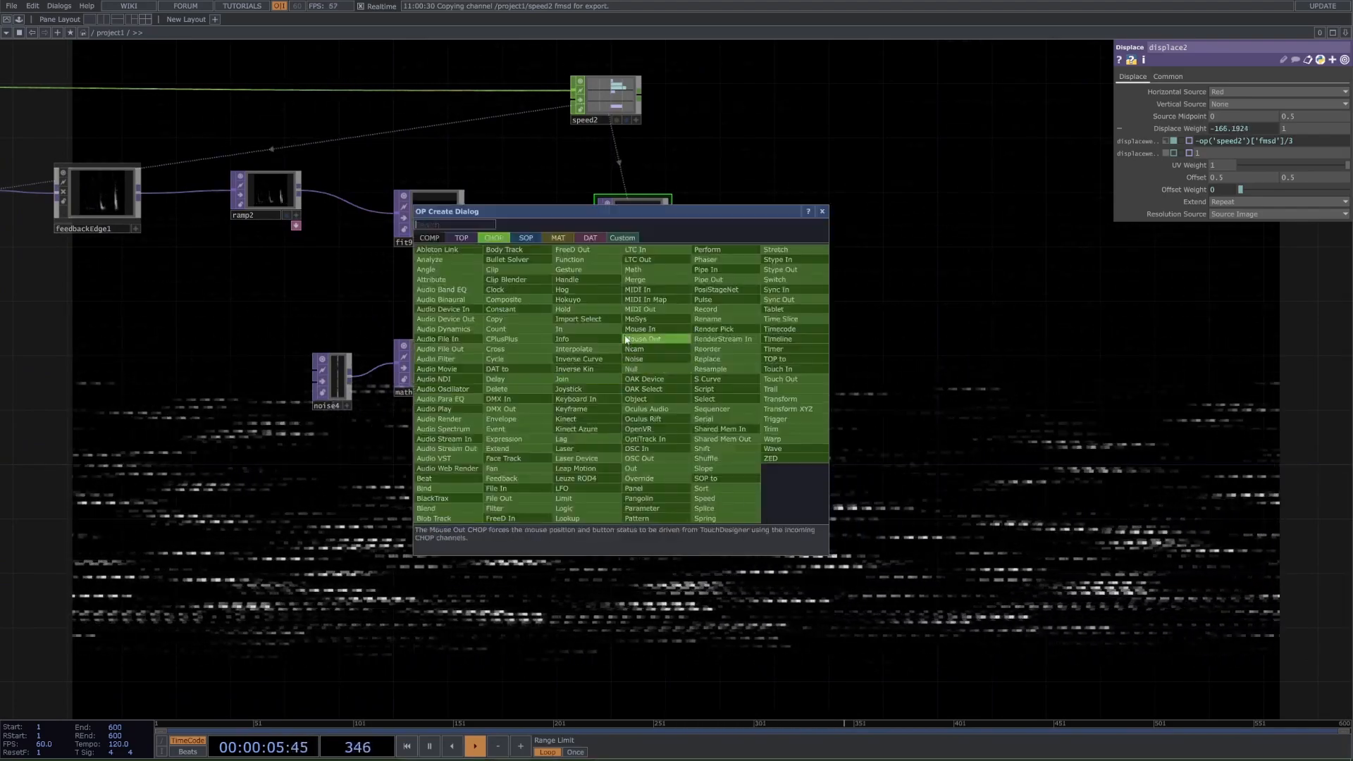
click(462, 238)
text(f)
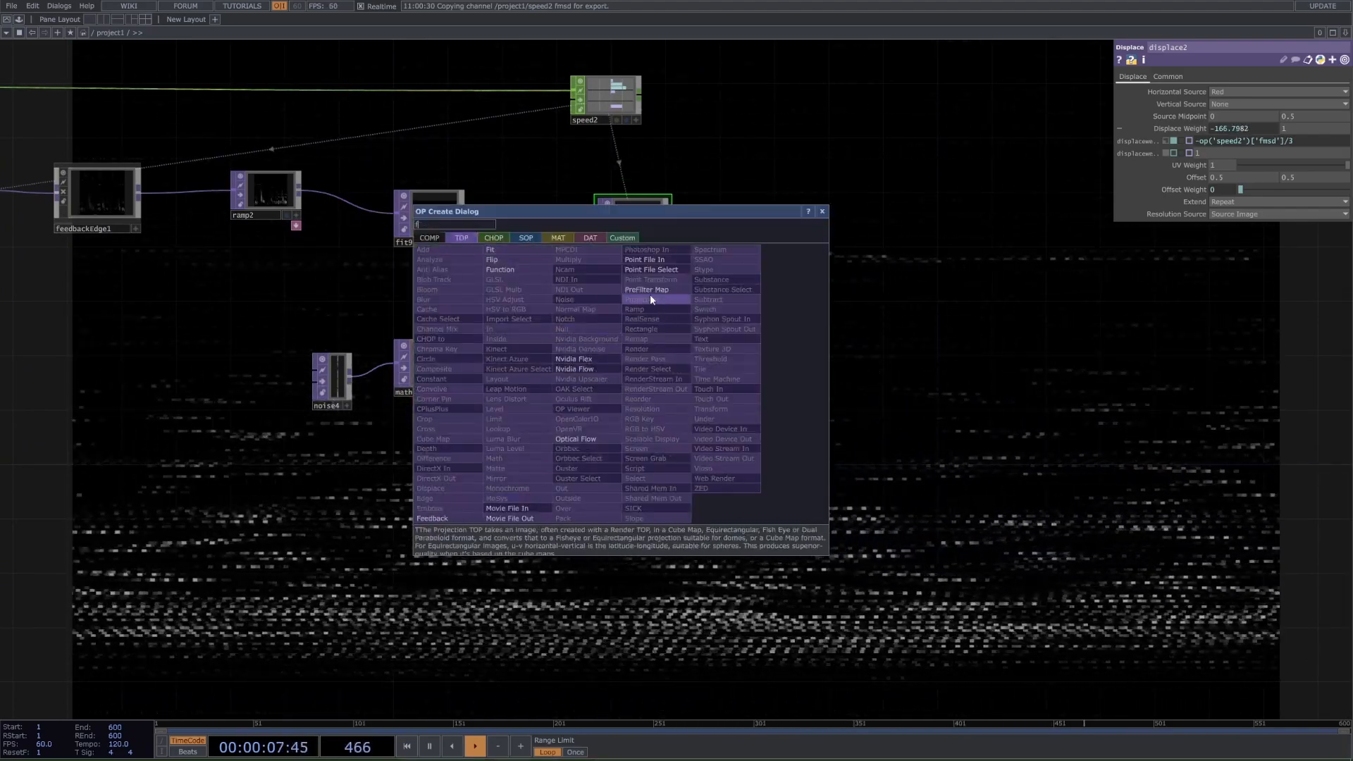
click(519, 250)
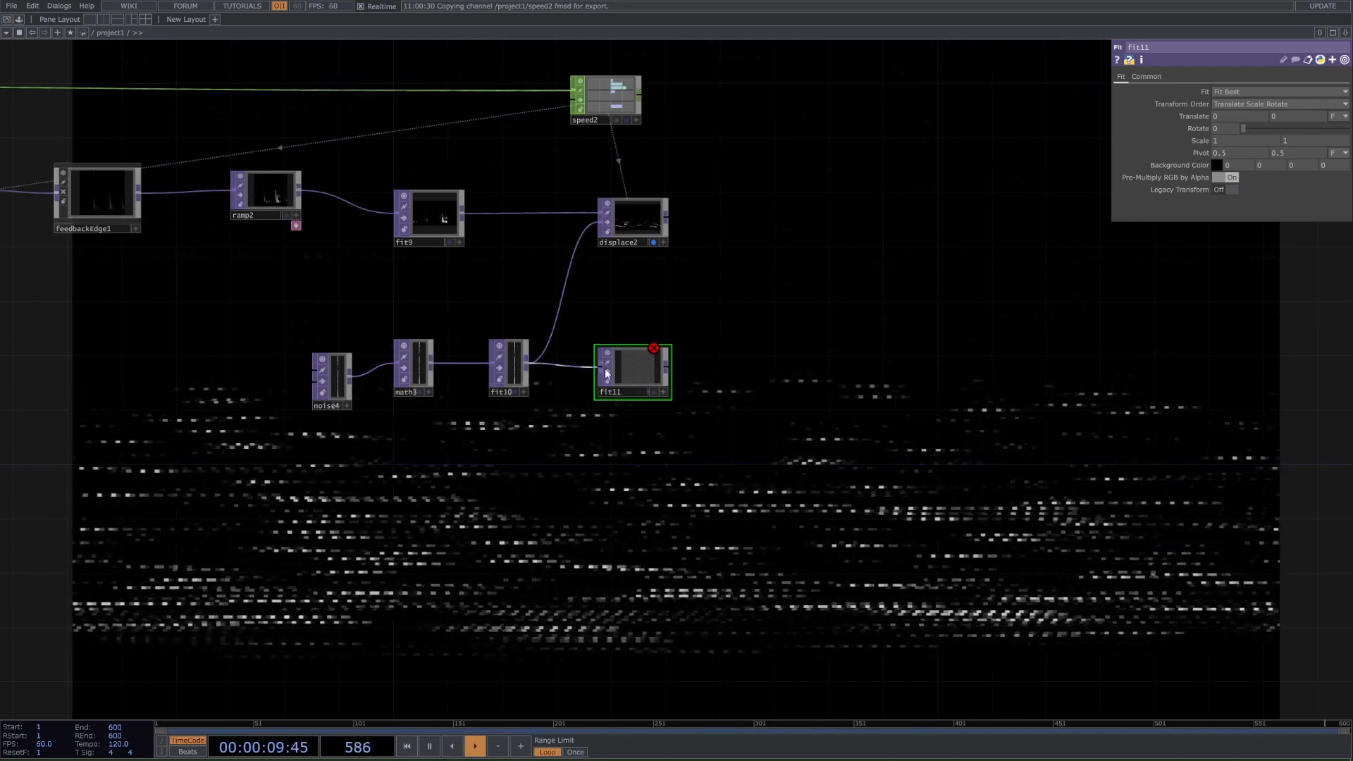
click(606, 372)
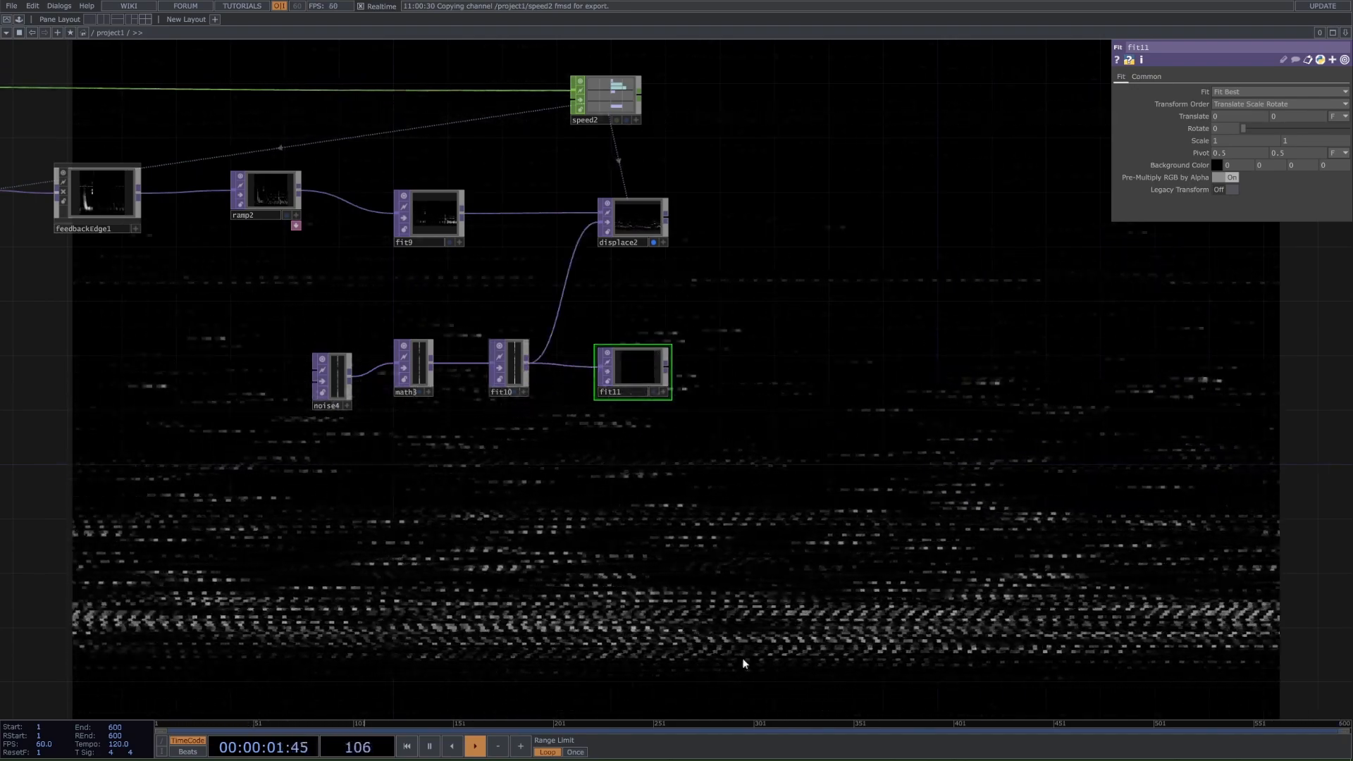
Change fit11's fit mode and set its output to a custom resolution of 1920 by 1080
scroll(559, 499, down, 5)
drag(712, 680, 545, 379)
scroll(506, 626, up, 5)
drag(637, 357, 691, 552)
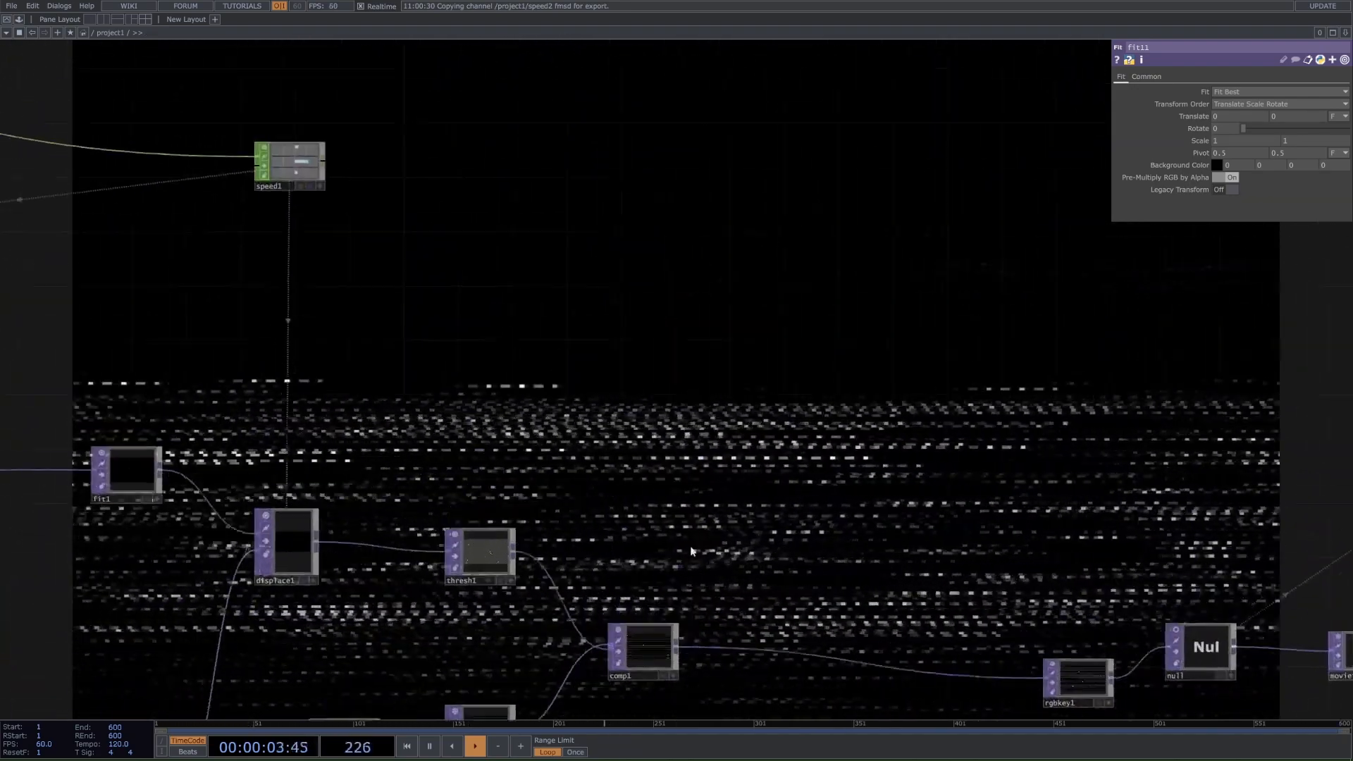
scroll(691, 552, down, 5)
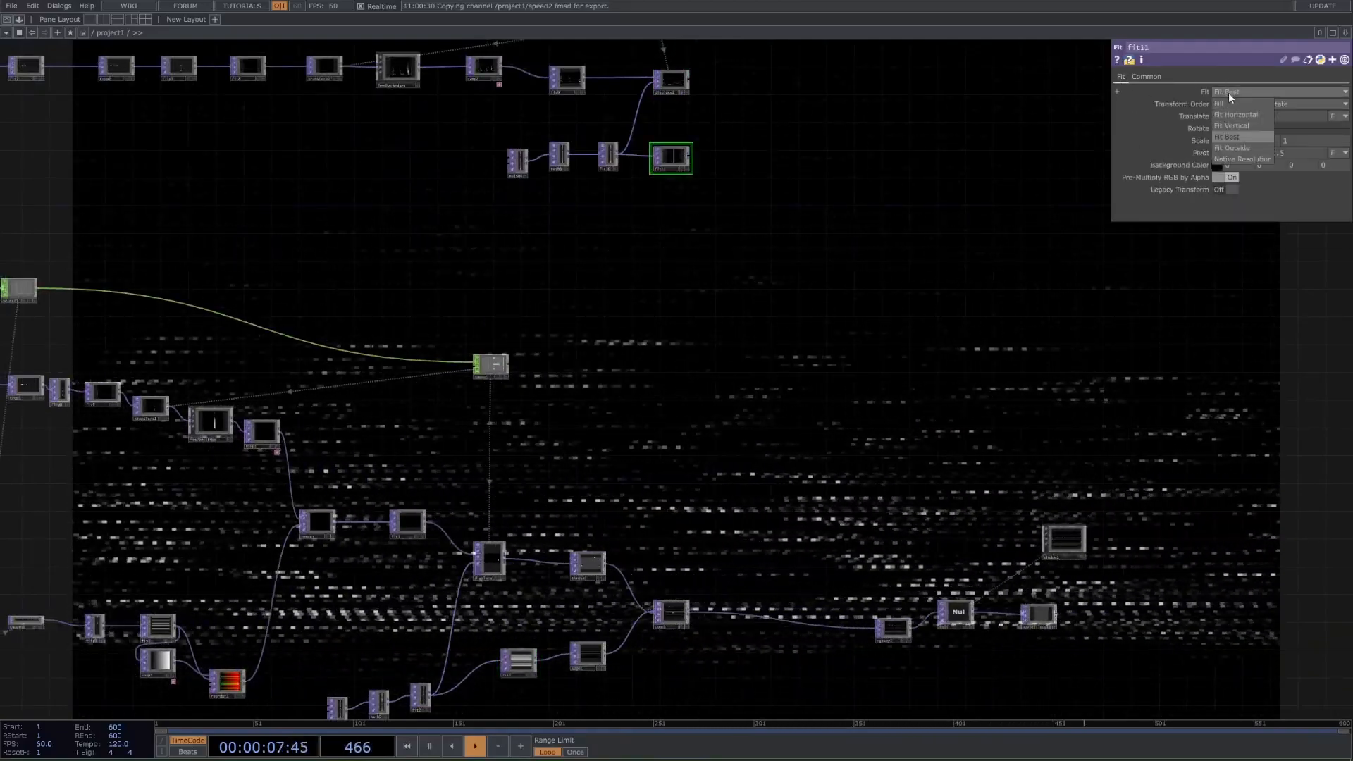
click(1172, 78)
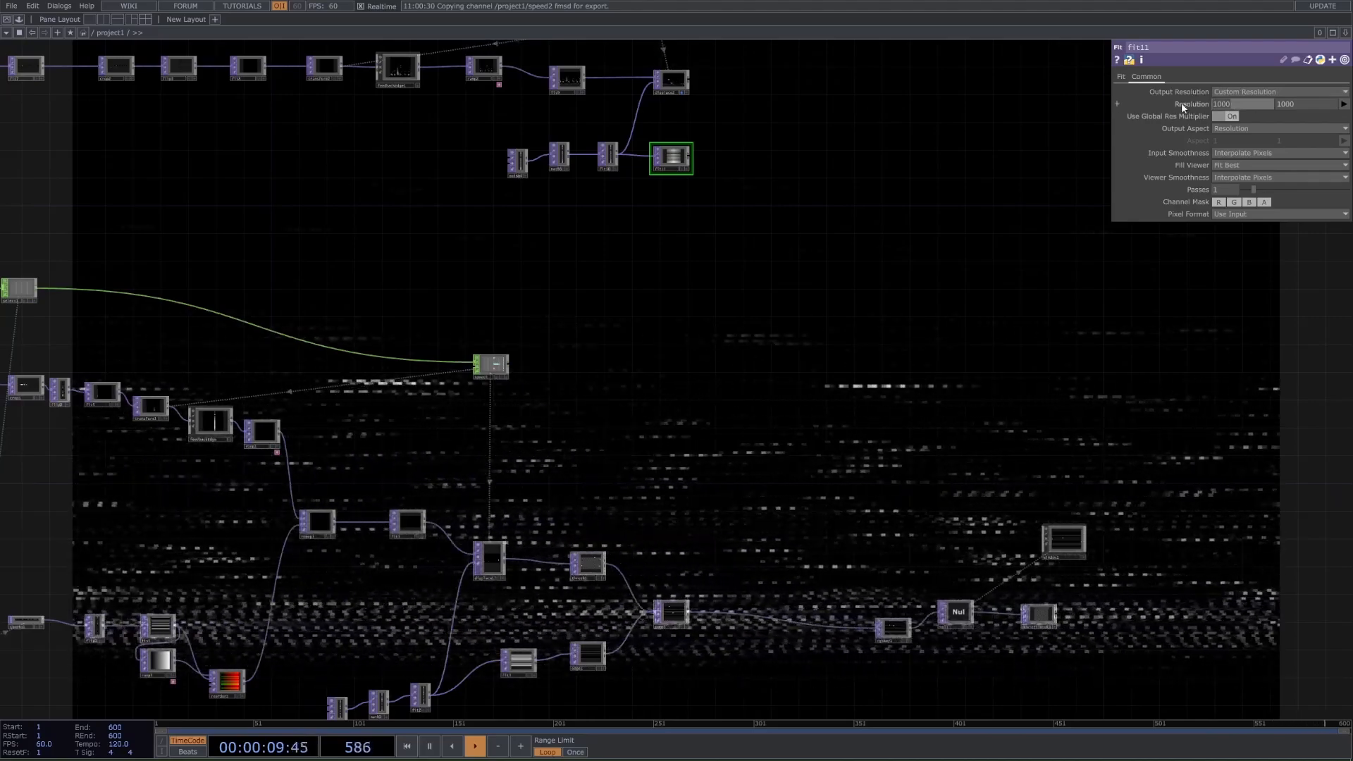
text(1920)
key(Tab)
text(10)
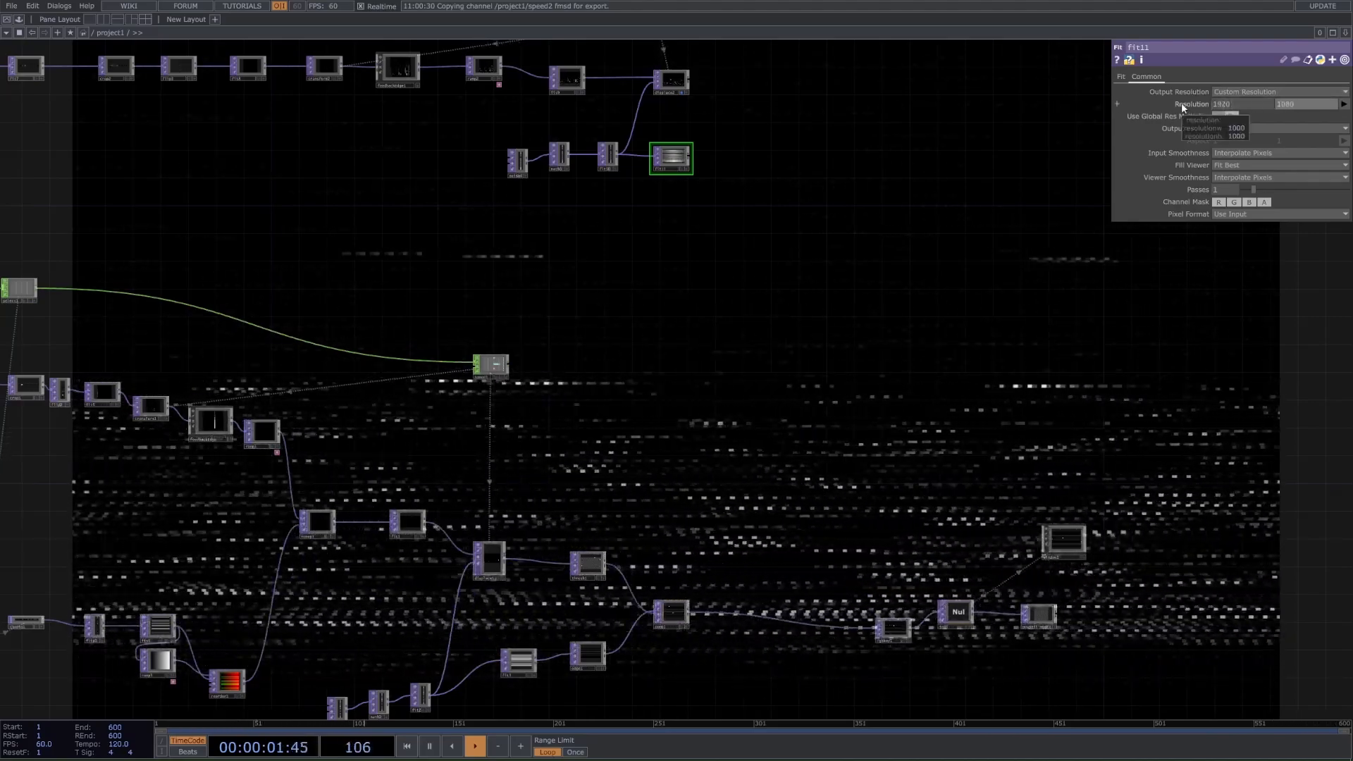
Compare the new noise branch with the original network's branch that follows its own Fit TOP
middle_drag(736, 111, 592, 218)
scroll(315, 408, down, 5)
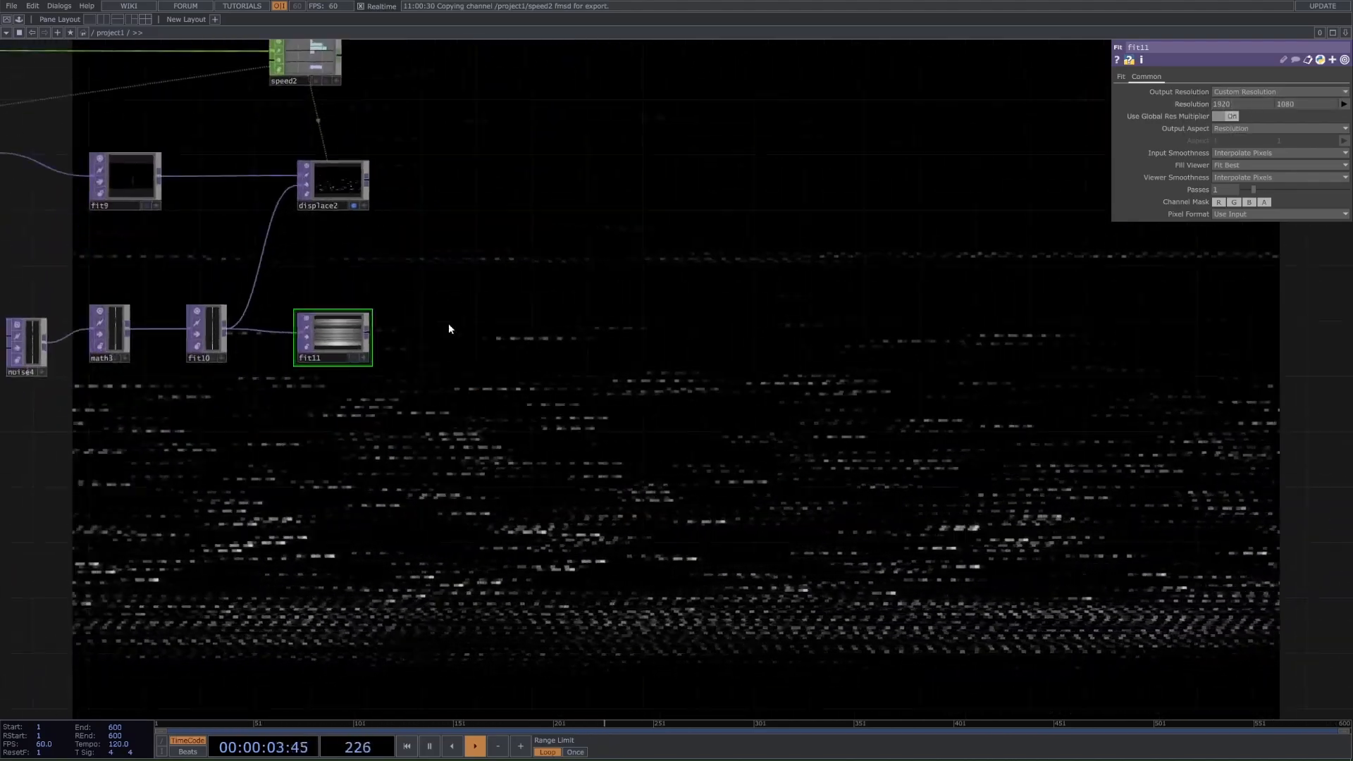
scroll(450, 318, down, 4)
drag(473, 434, 468, 392)
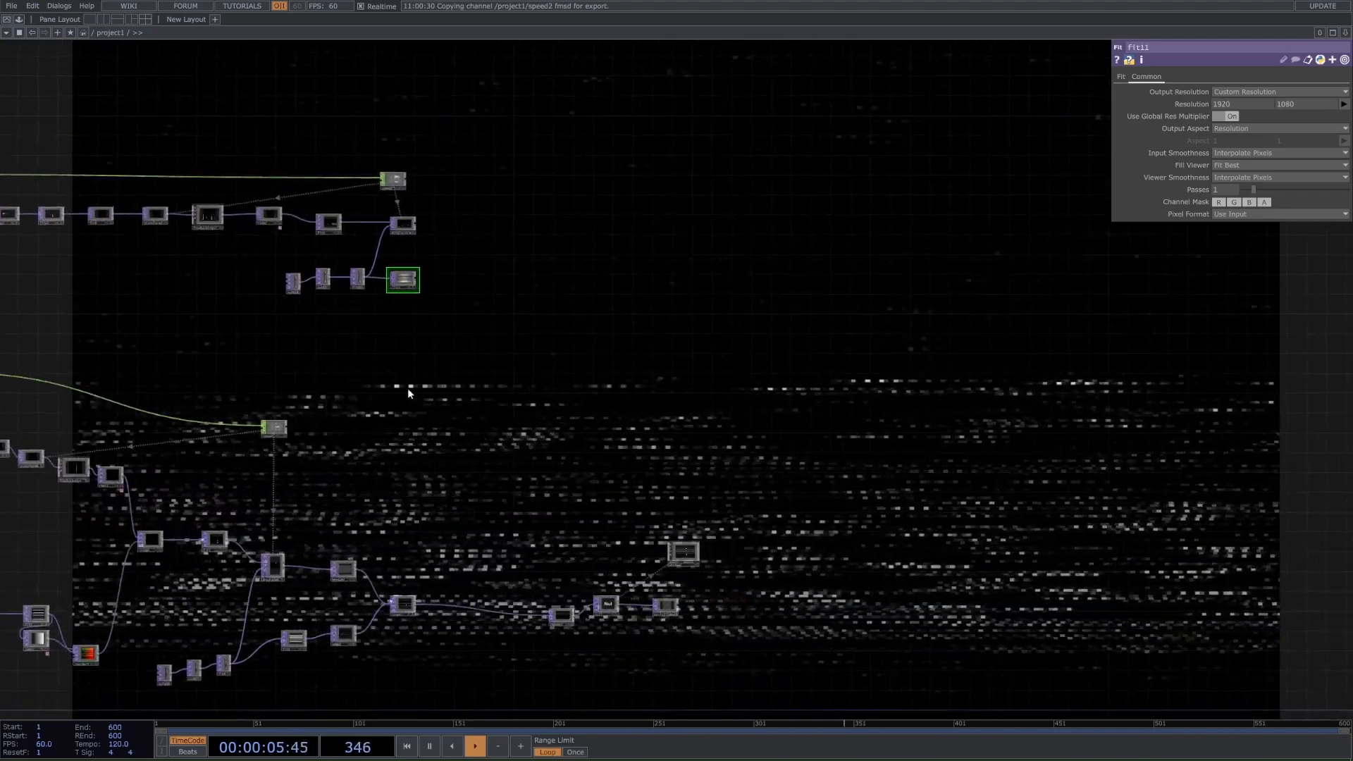
drag(346, 553, 376, 463)
scroll(376, 500, up, 6)
drag(468, 338, 472, 596)
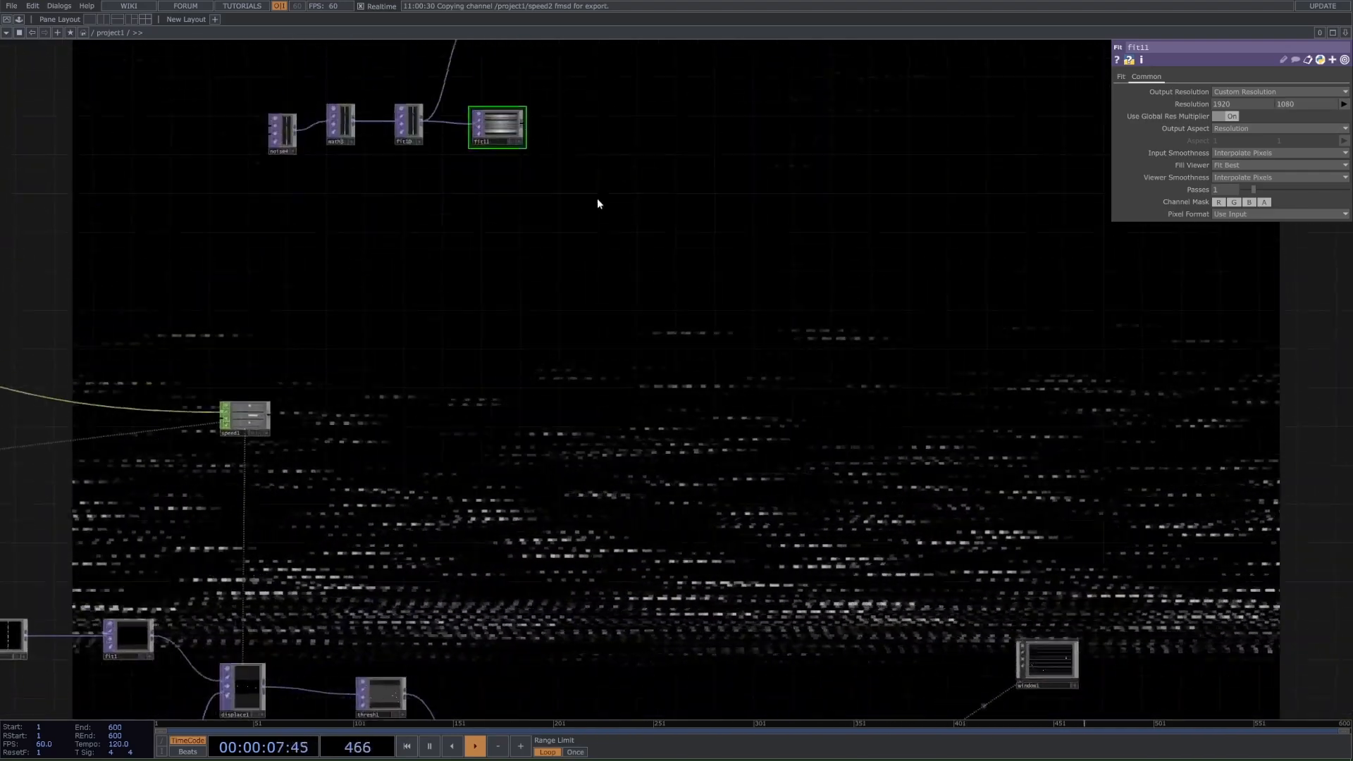
drag(556, 90, 525, 261)
key(Tab)
text(e)
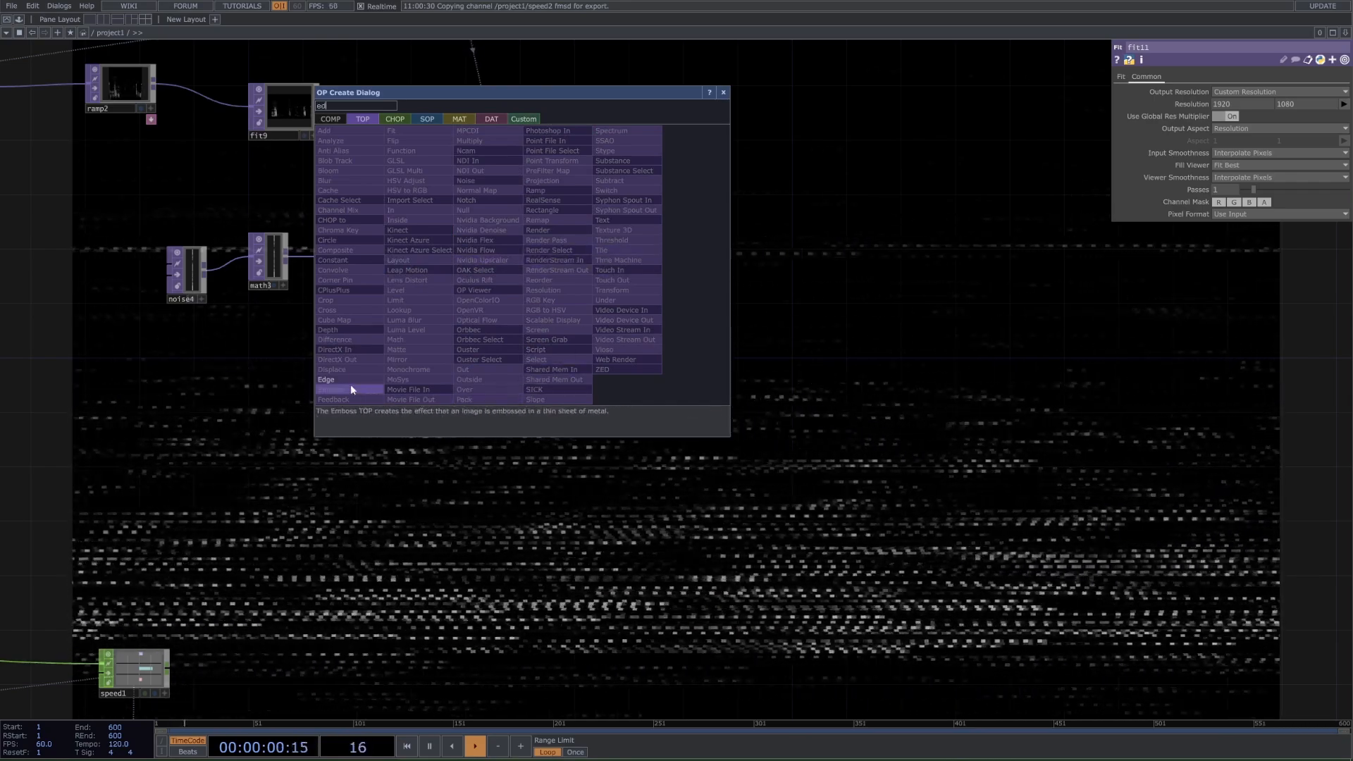
click(349, 388)
click(605, 286)
key(ctrl+z)
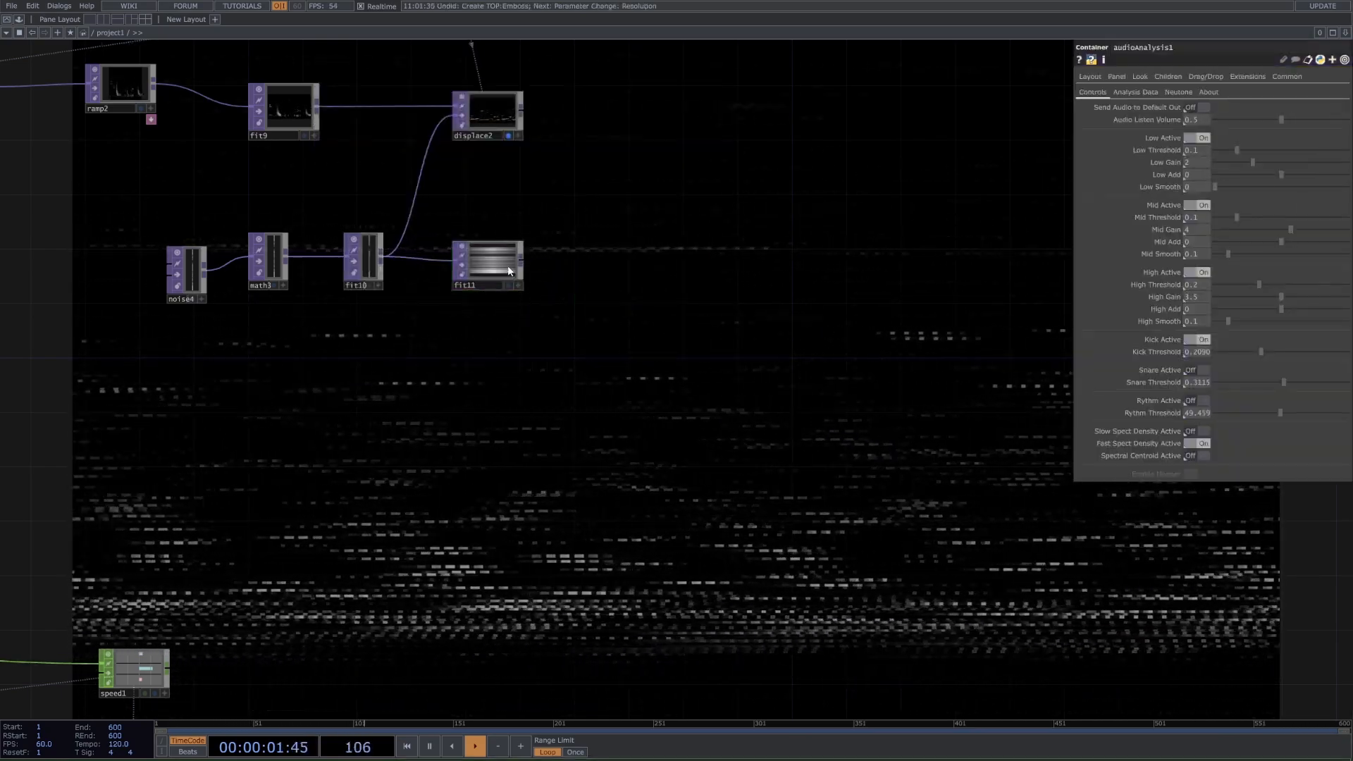
Add an Edge TOP after fit11 and place it beside that node
key(Tab)
text(ed)
click(333, 375)
click(606, 272)
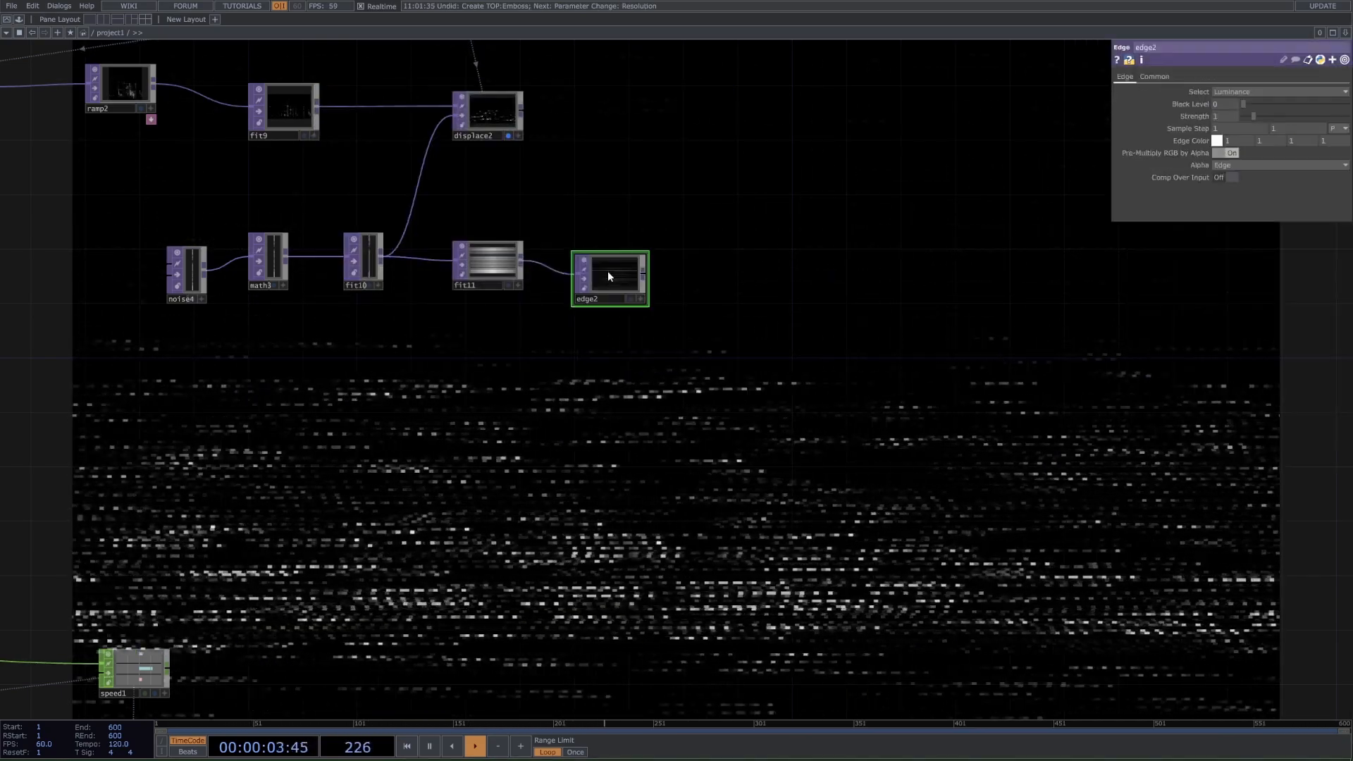
Turn off Pre-Multiply RGB by Alpha on edge2 and inspect its output up close
scroll(590, 277, up, 10)
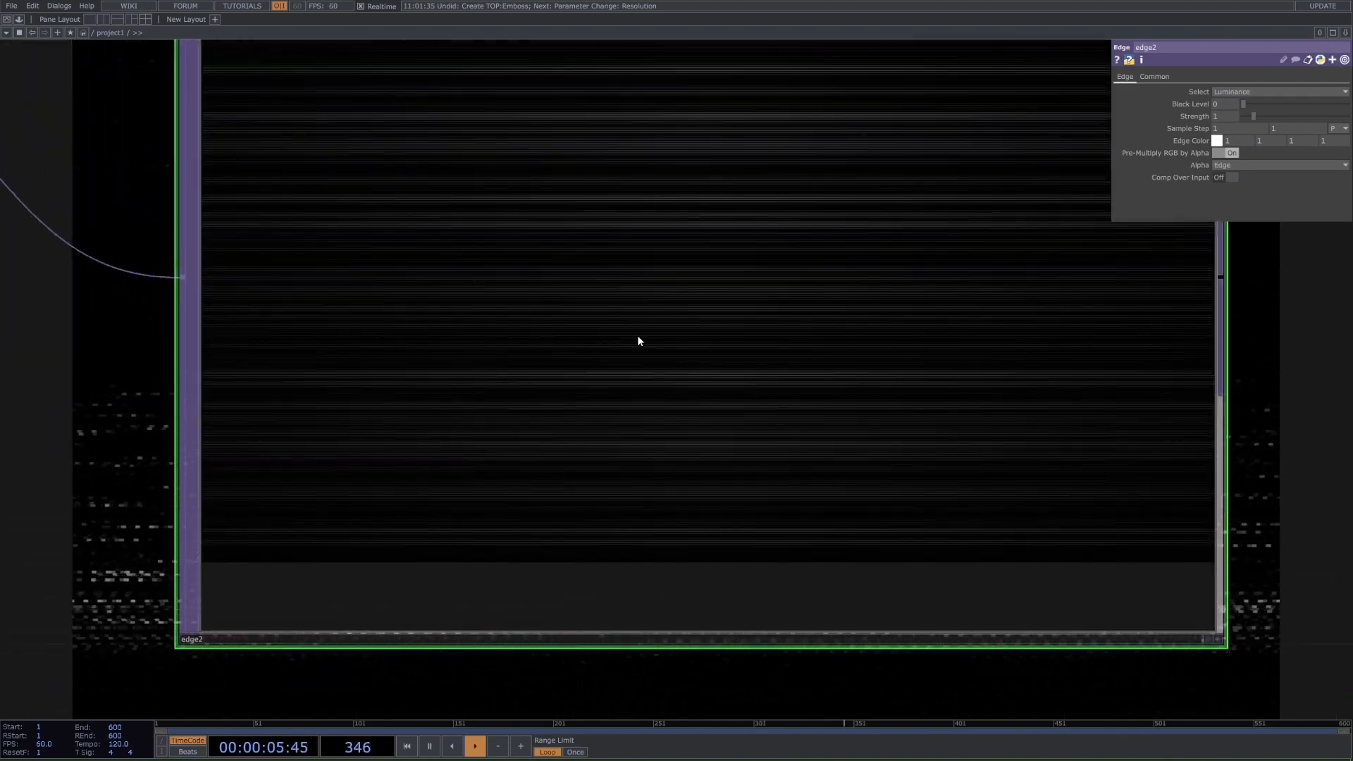
scroll(637, 335, down, 10)
drag(681, 323, 674, 162)
drag(617, 339, 630, 154)
drag(727, 58, 747, 299)
click(1228, 154)
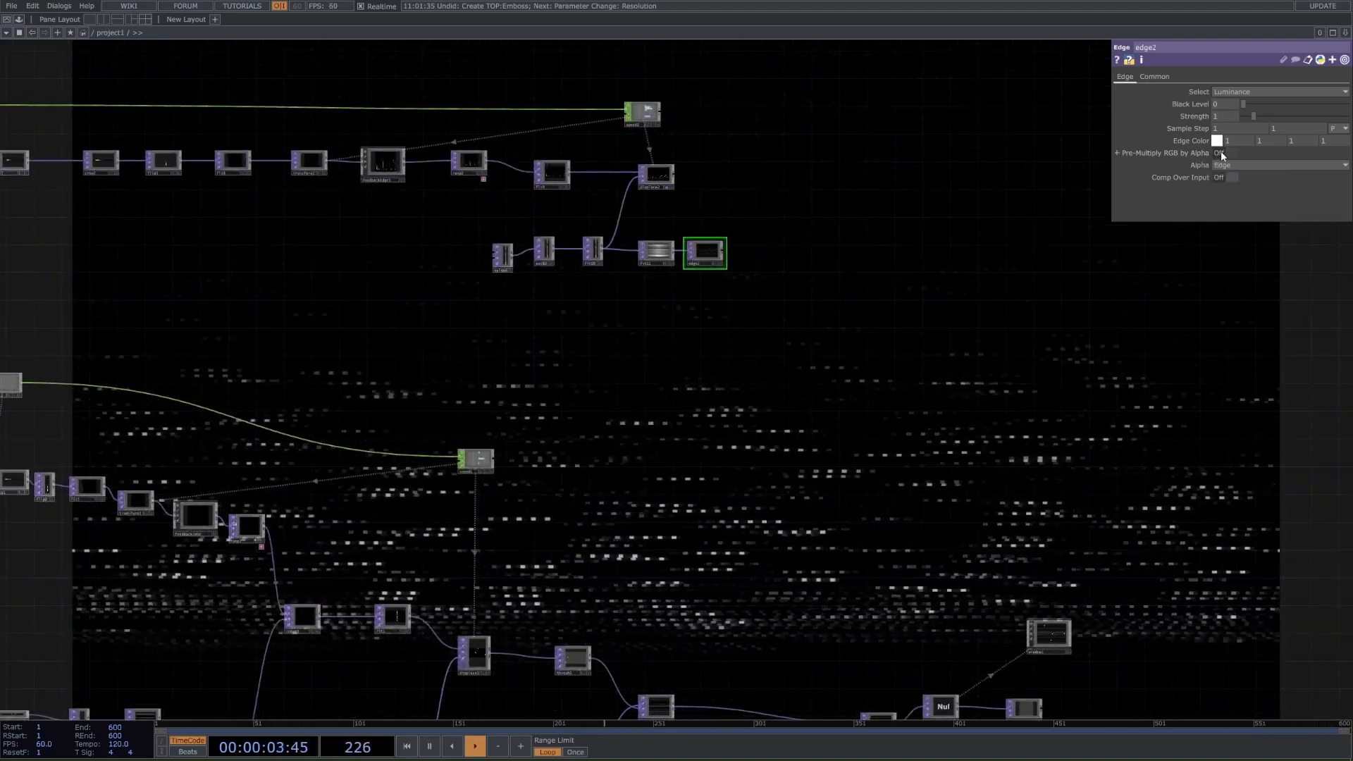
scroll(689, 208, up, 10)
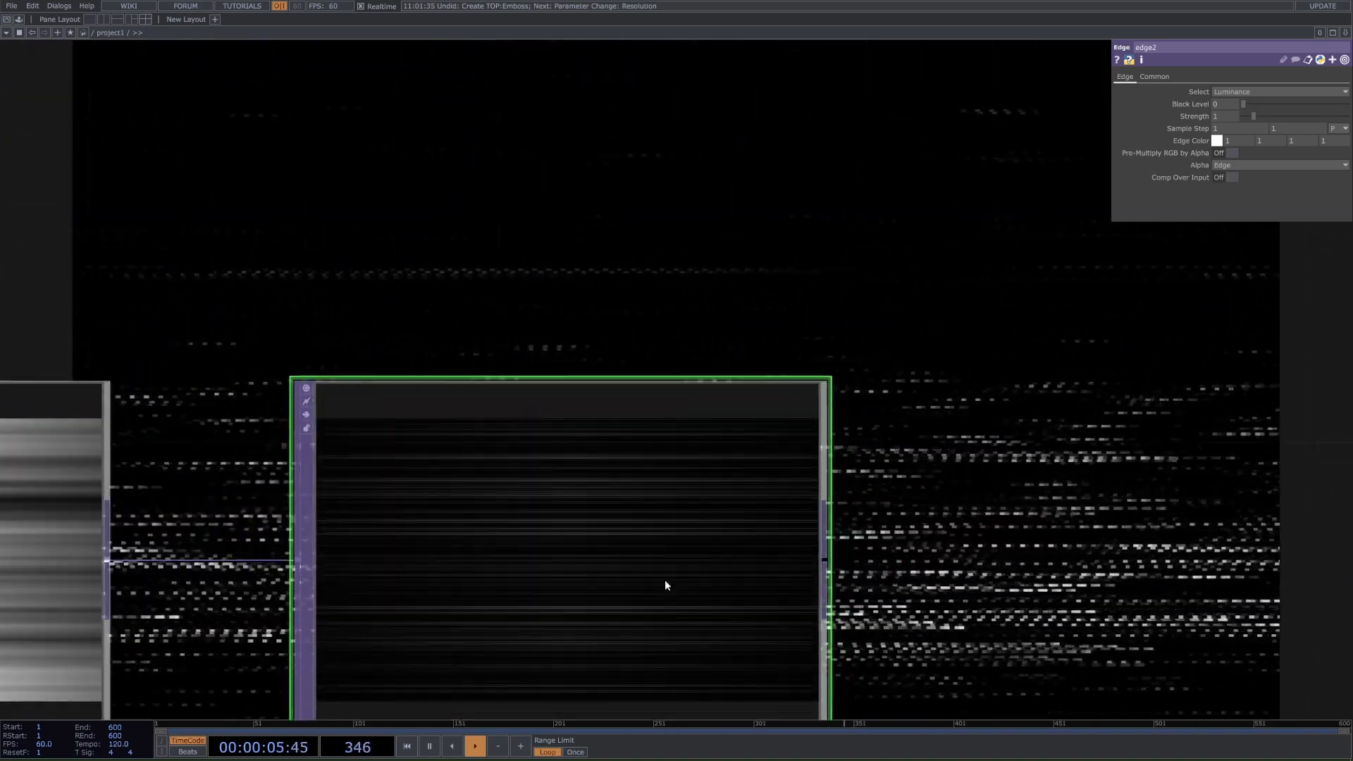
scroll(514, 575, up, 2)
scroll(523, 575, down, 10)
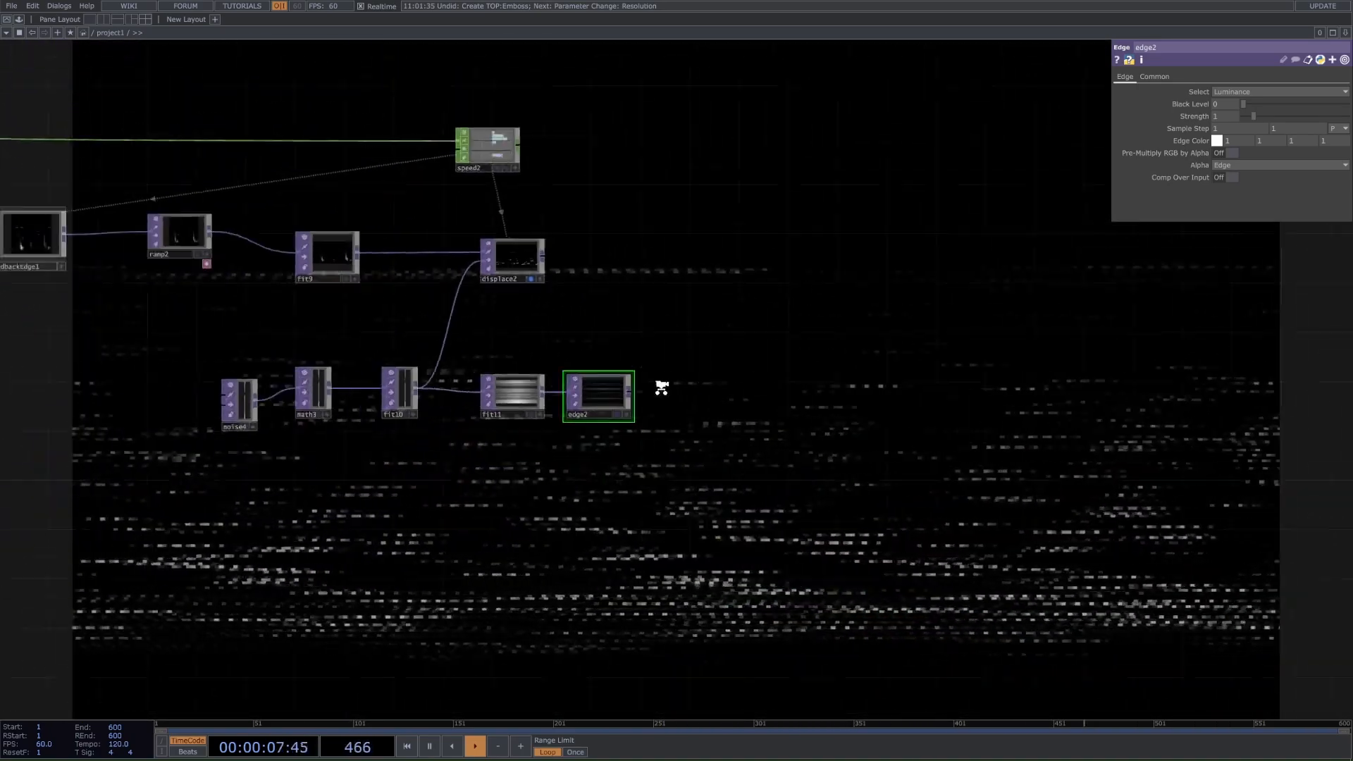
Add a Threshold TOP fed by displace2's output, then select displace2 again
scroll(661, 388, down, 4)
drag(707, 350, 599, 109)
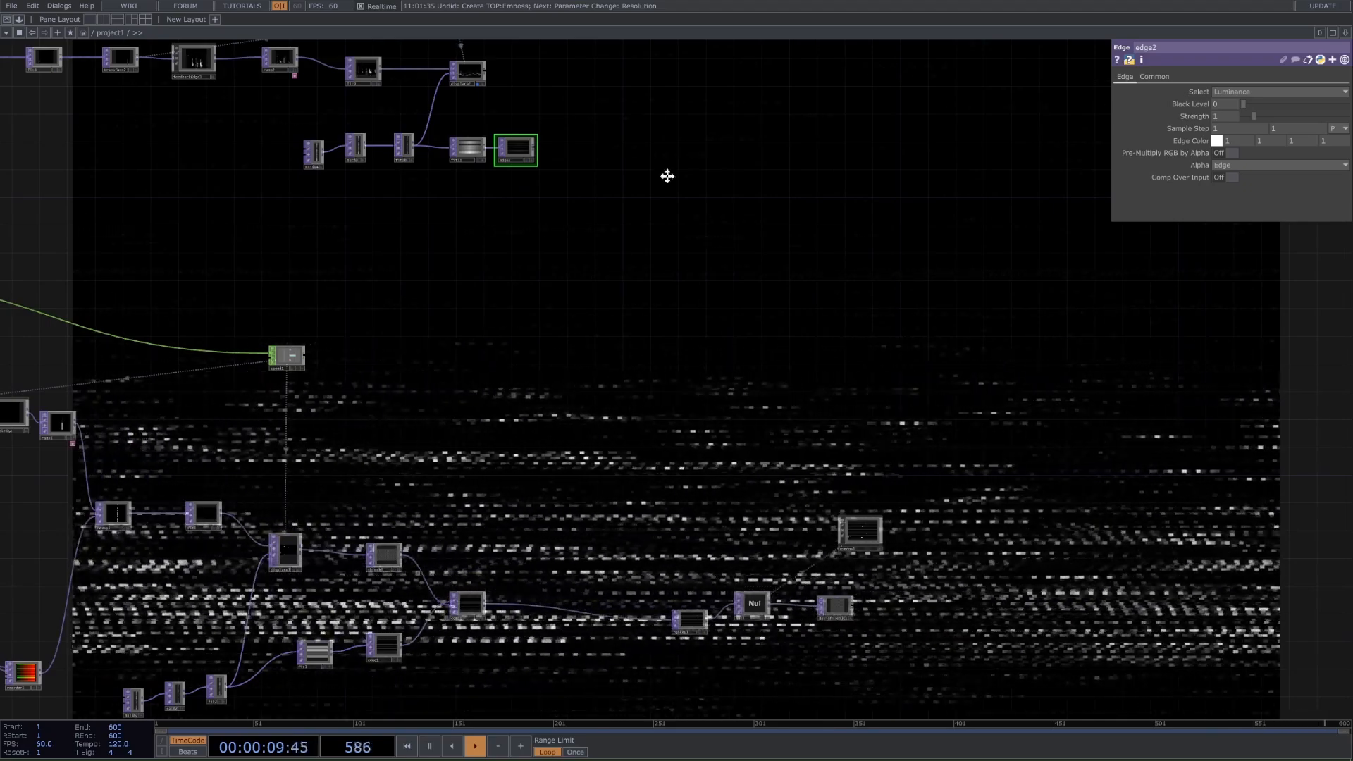
drag(667, 176, 628, 229)
scroll(514, 227, up, 10)
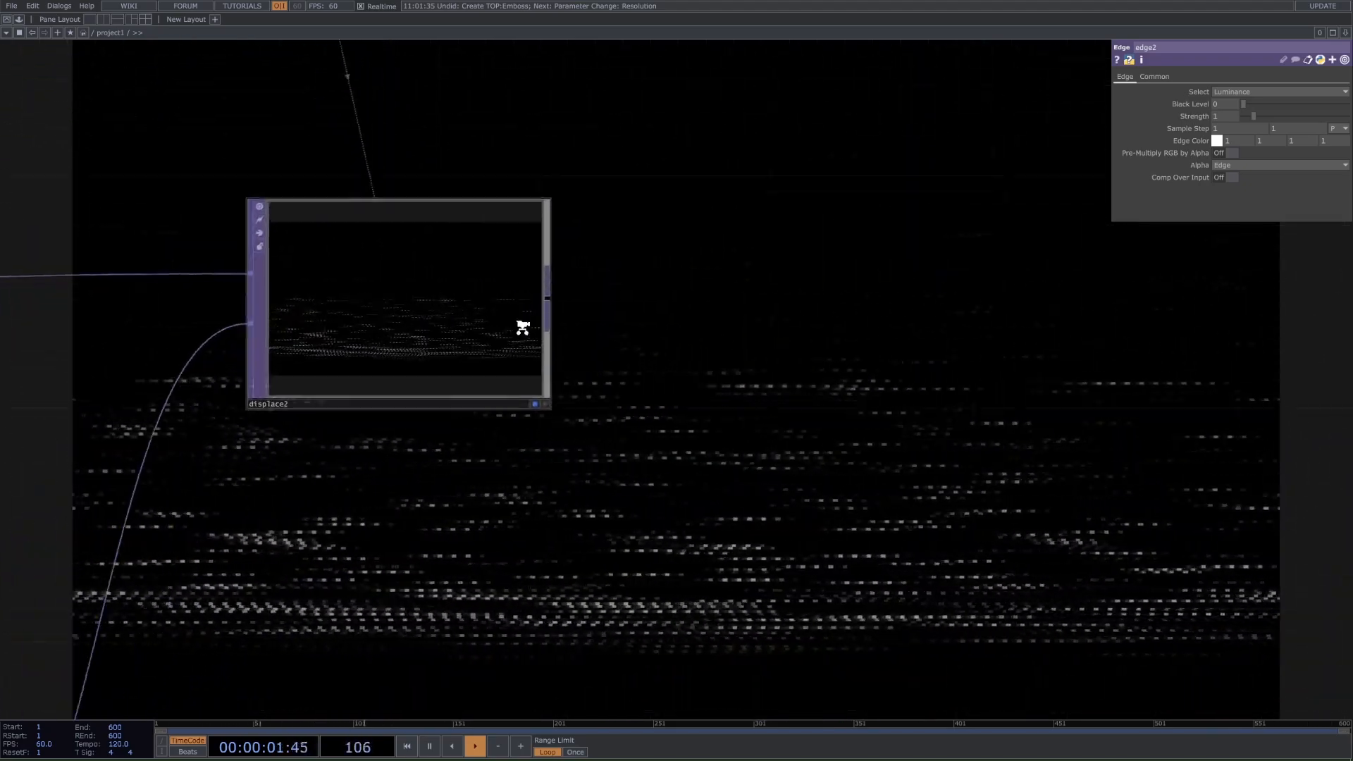
scroll(522, 328, up, 2)
drag(733, 531, 664, 357)
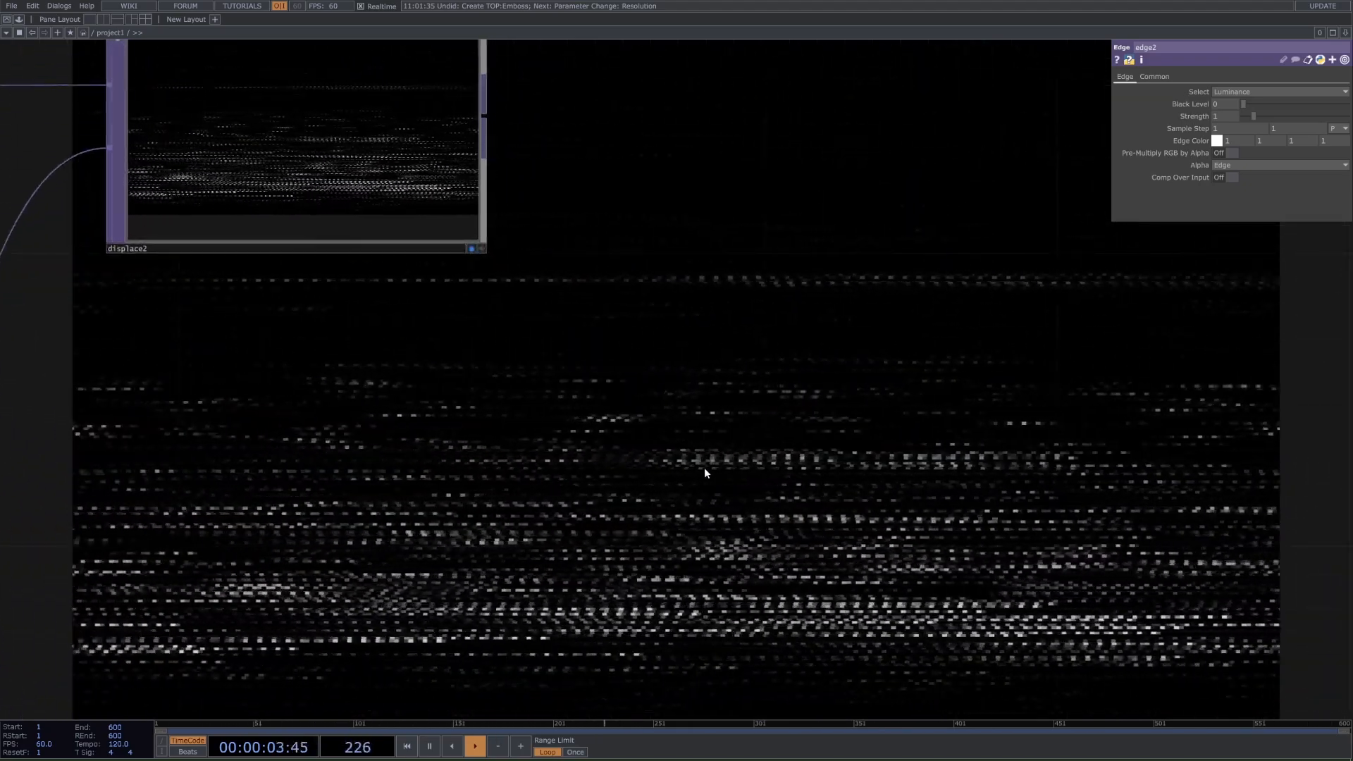
key(Tab)
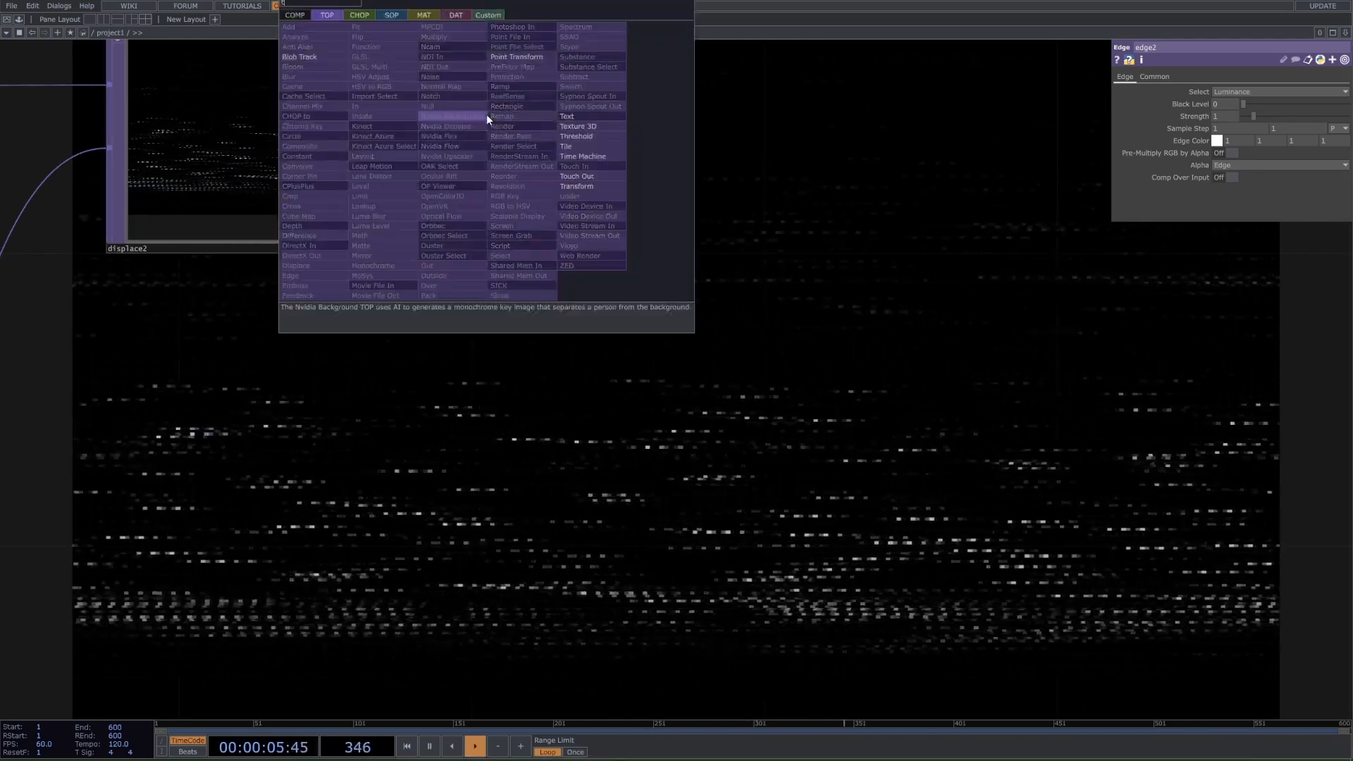
click(585, 136)
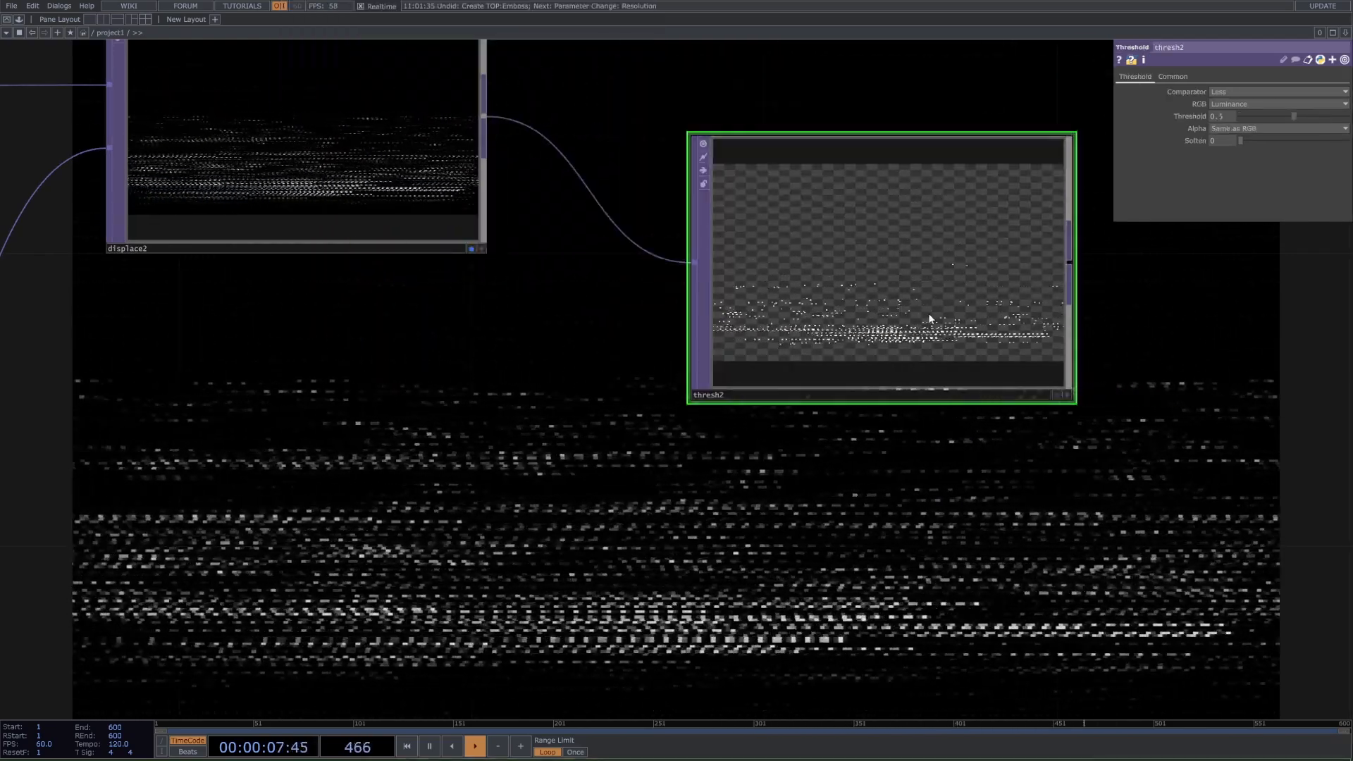
click(929, 318)
click(264, 145)
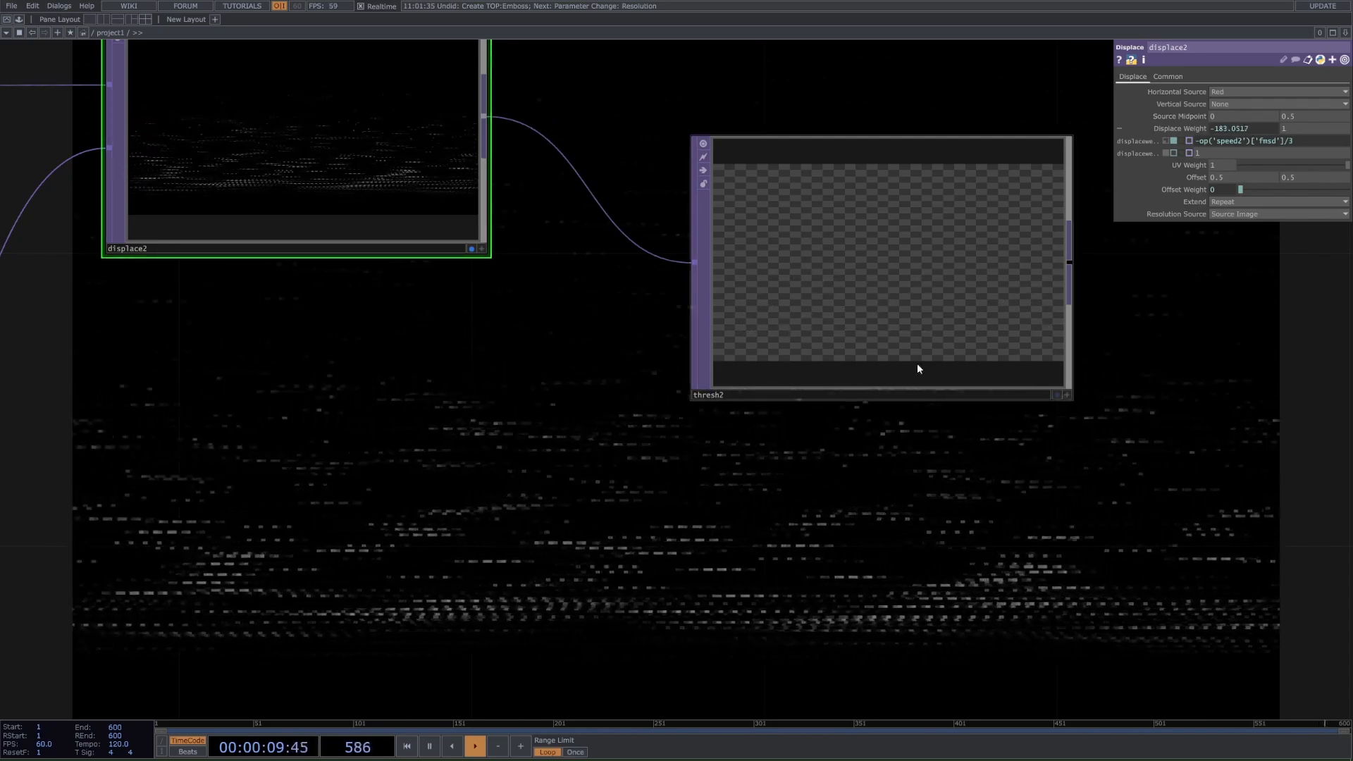
Set thresh2's Threshold to 0.275 and Soften to 0.679, checking its output up close
scroll(830, 341, up, 3)
drag(789, 531, 604, 373)
scroll(599, 395, down, 3)
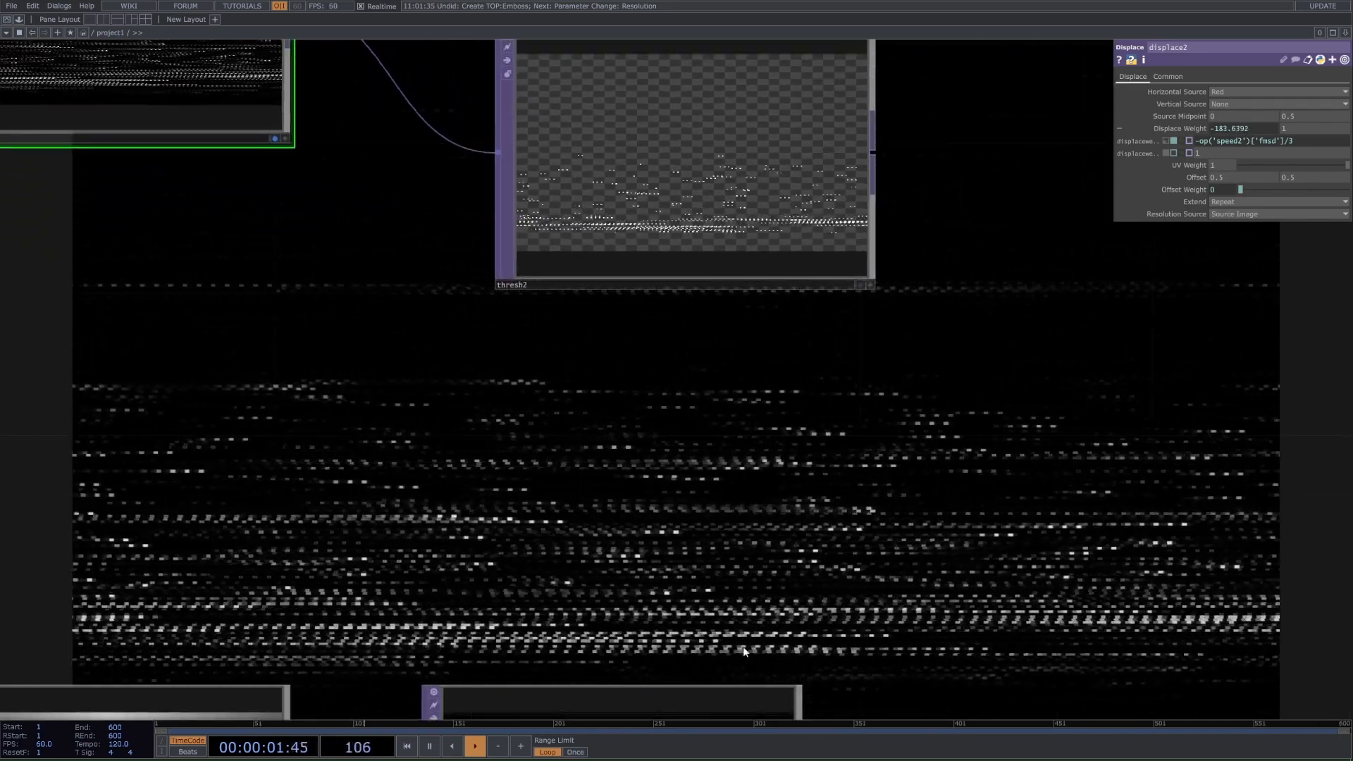
drag(965, 584, 823, 433)
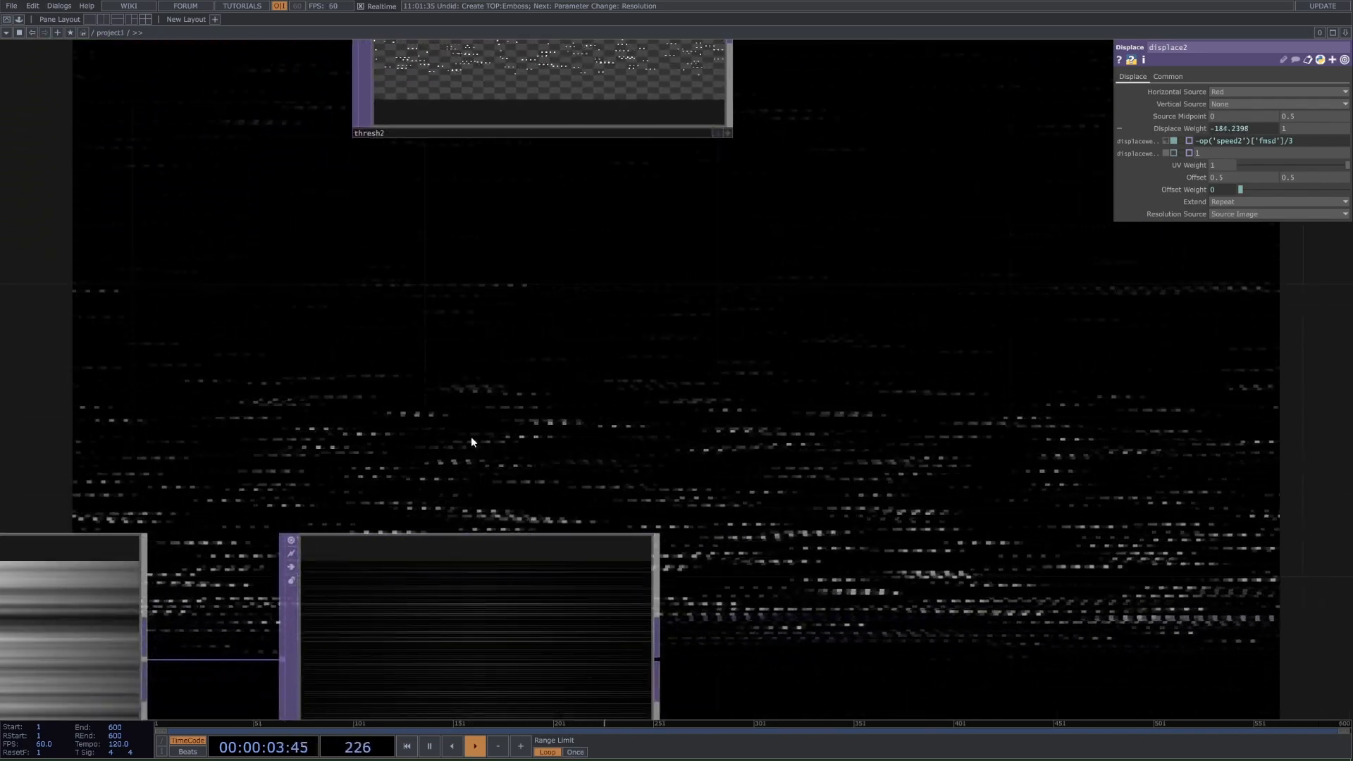
scroll(473, 451, down, 3)
scroll(658, 396, down, 3)
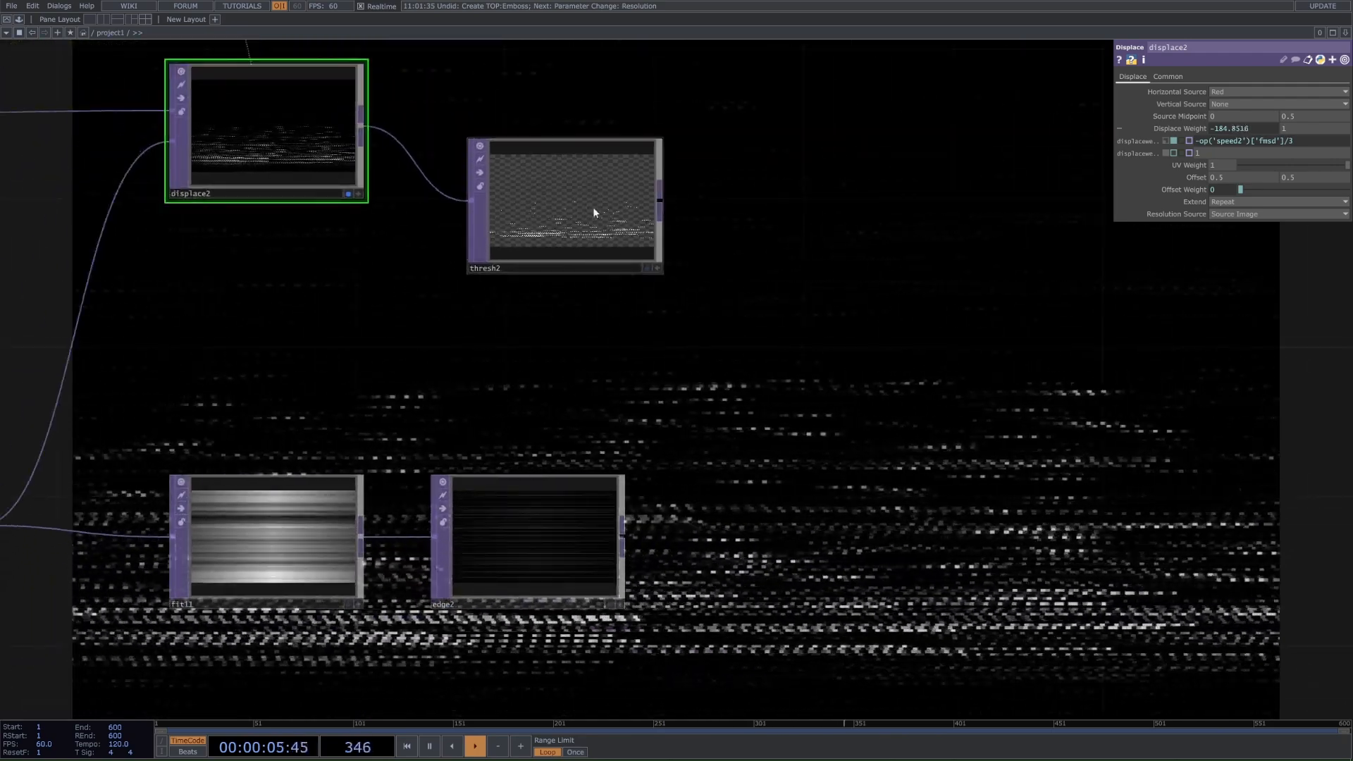
click(594, 206)
scroll(611, 272, up, 5)
scroll(425, 496, down, 3)
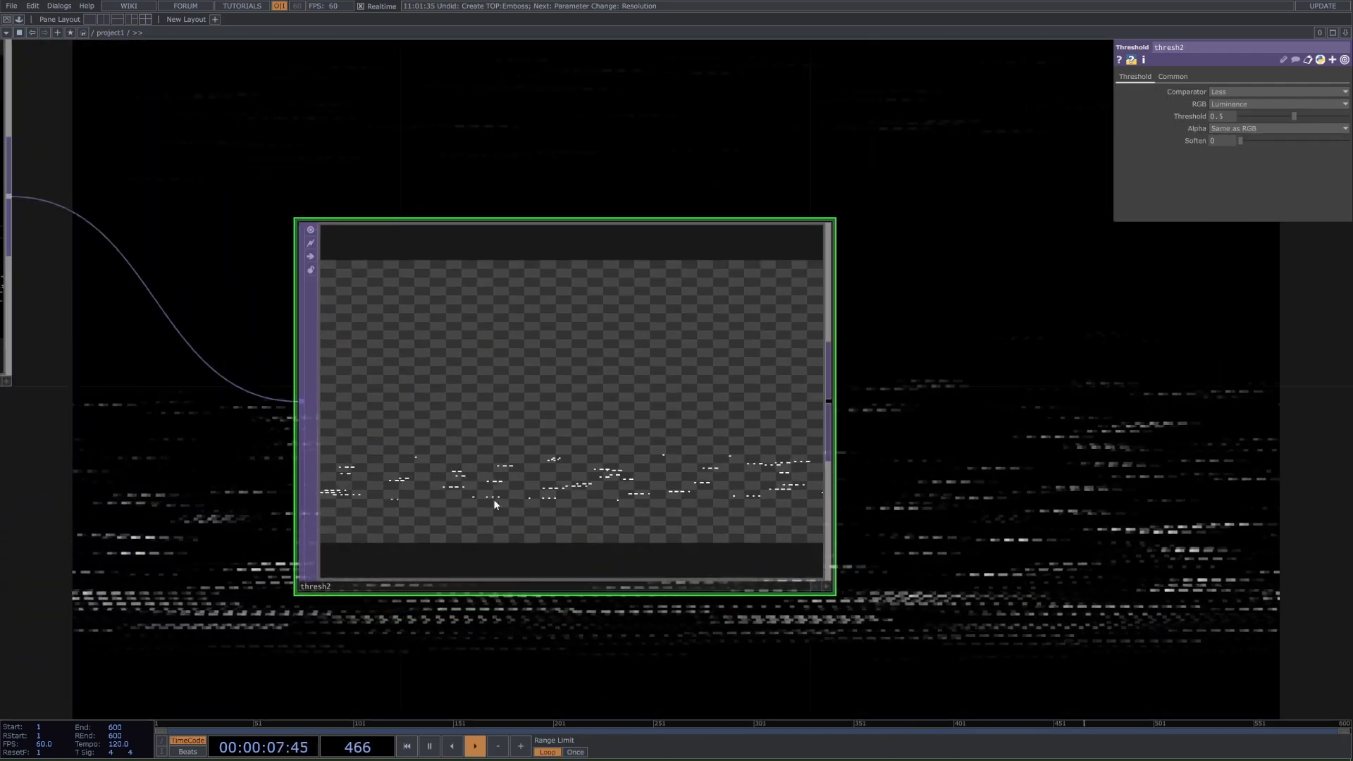
scroll(614, 447, up, 4)
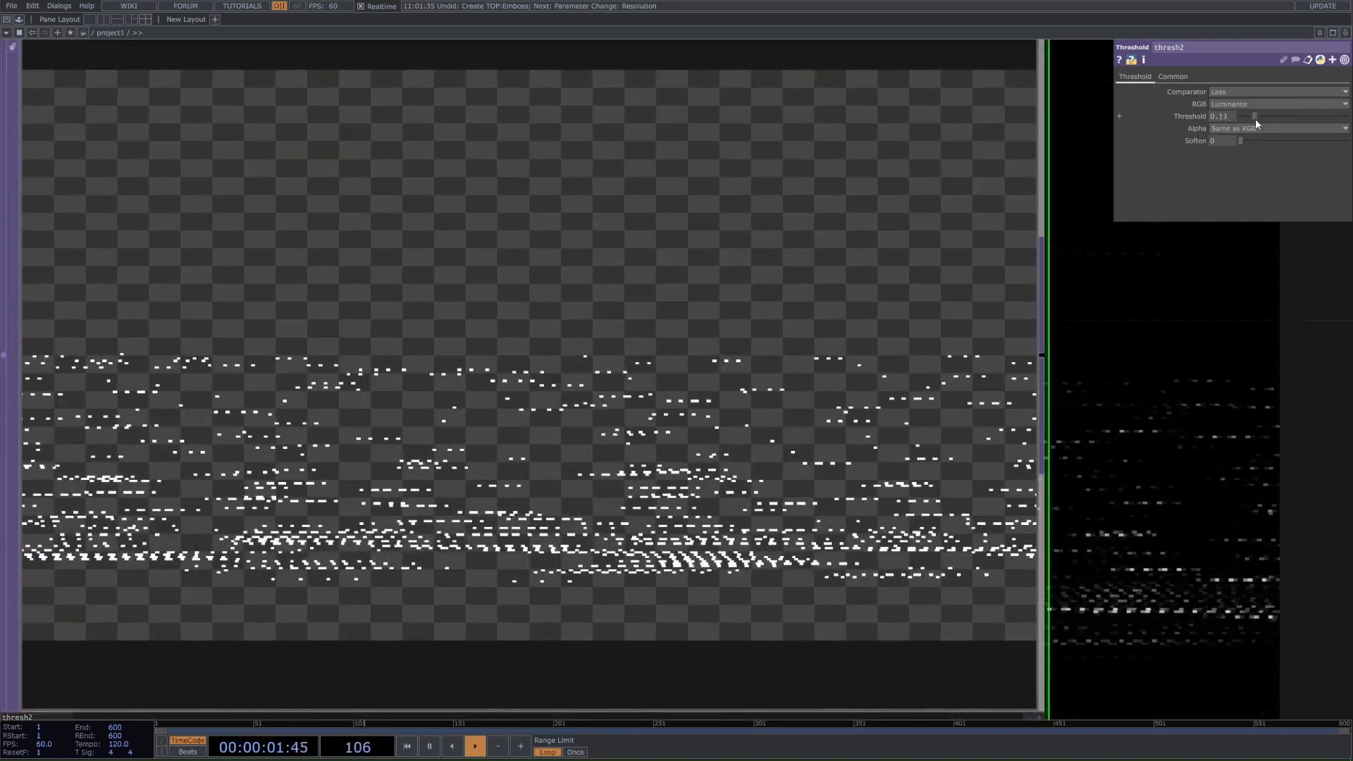
drag(1262, 118, 1264, 119)
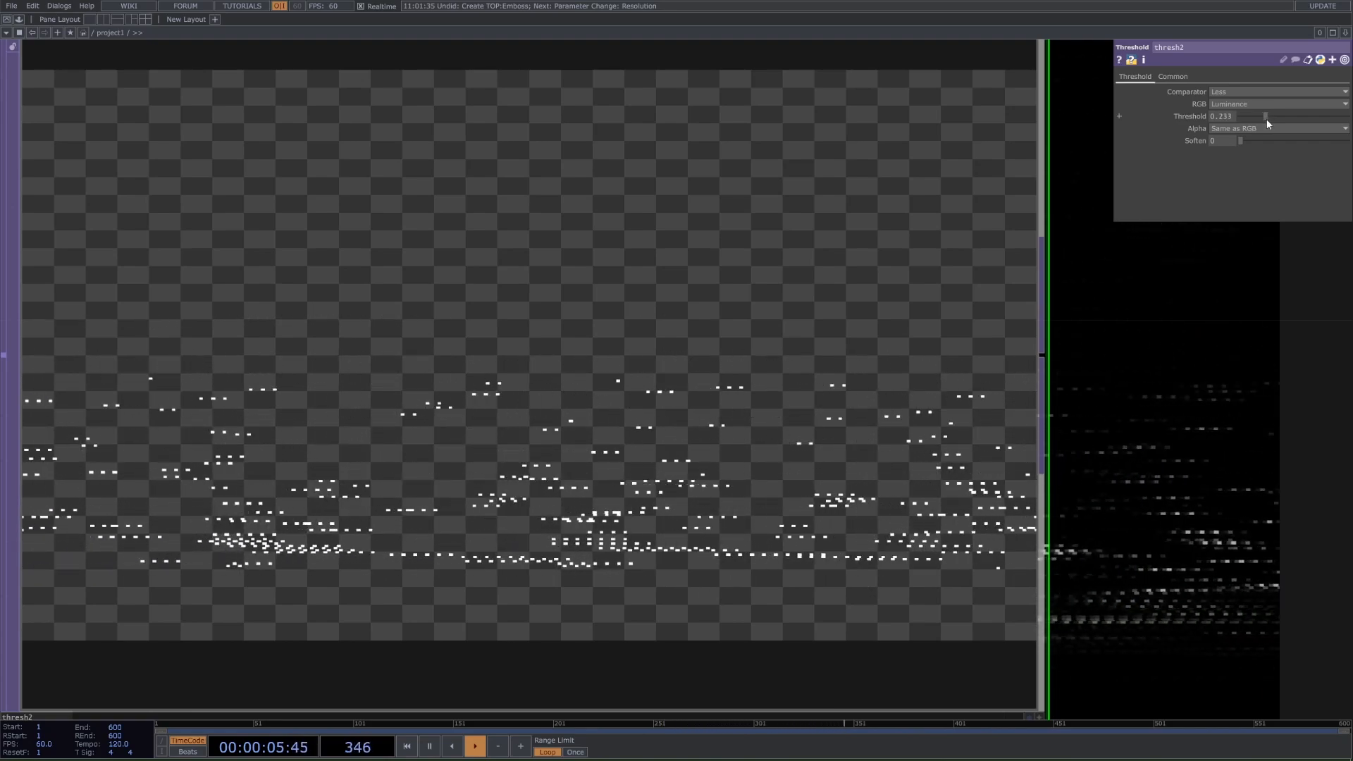
drag(1265, 122, 1314, 141)
scroll(507, 405, down, 1)
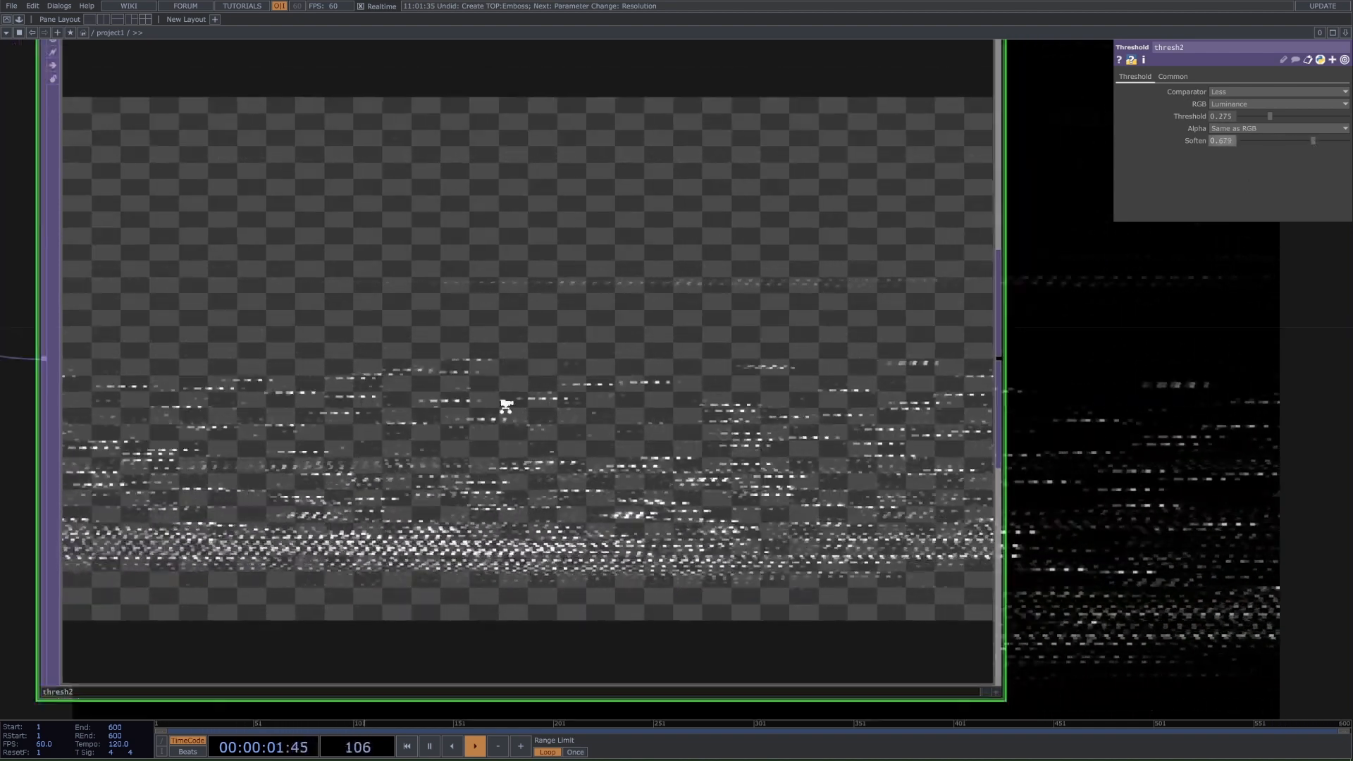
Add a Composite TOP combining thresh2 and edge2, and show it as the network background instead of displace2
scroll(506, 406, down, 5)
key(Tab)
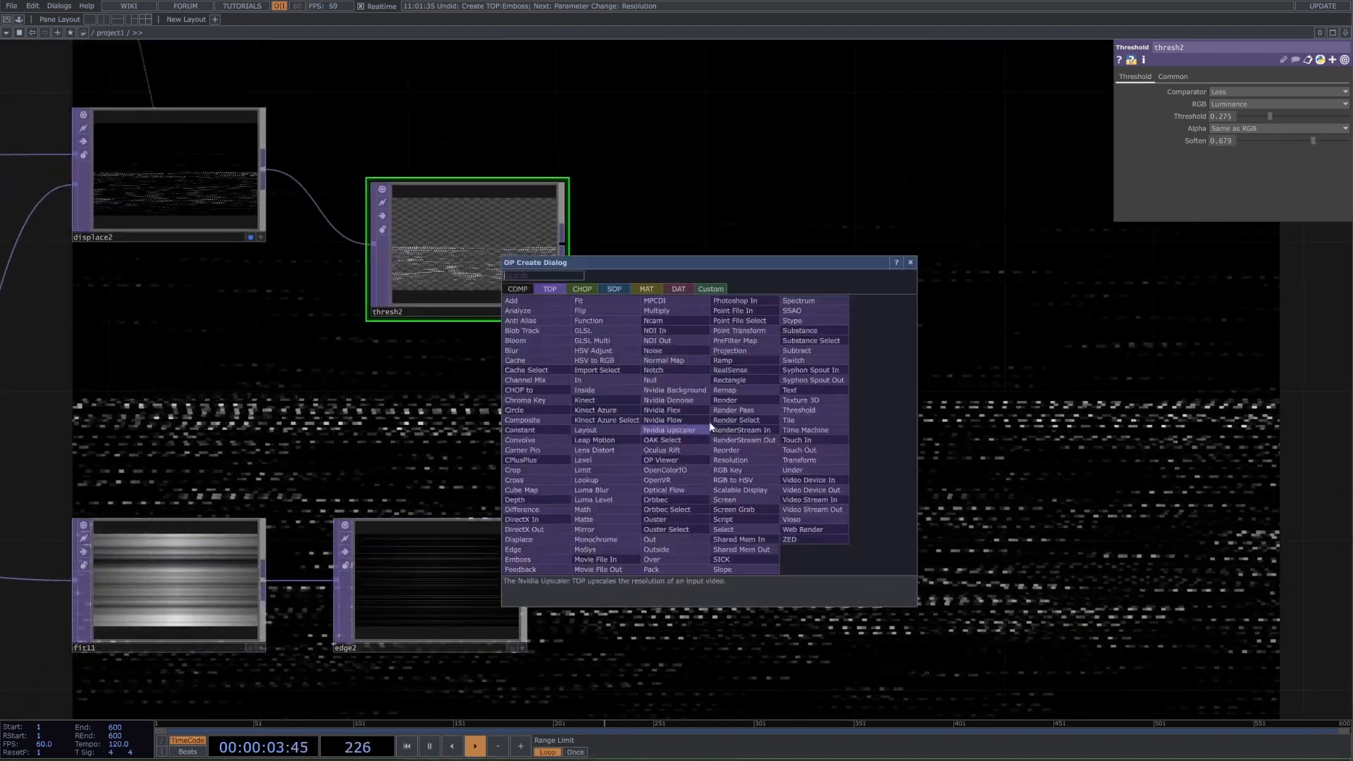
click(520, 419)
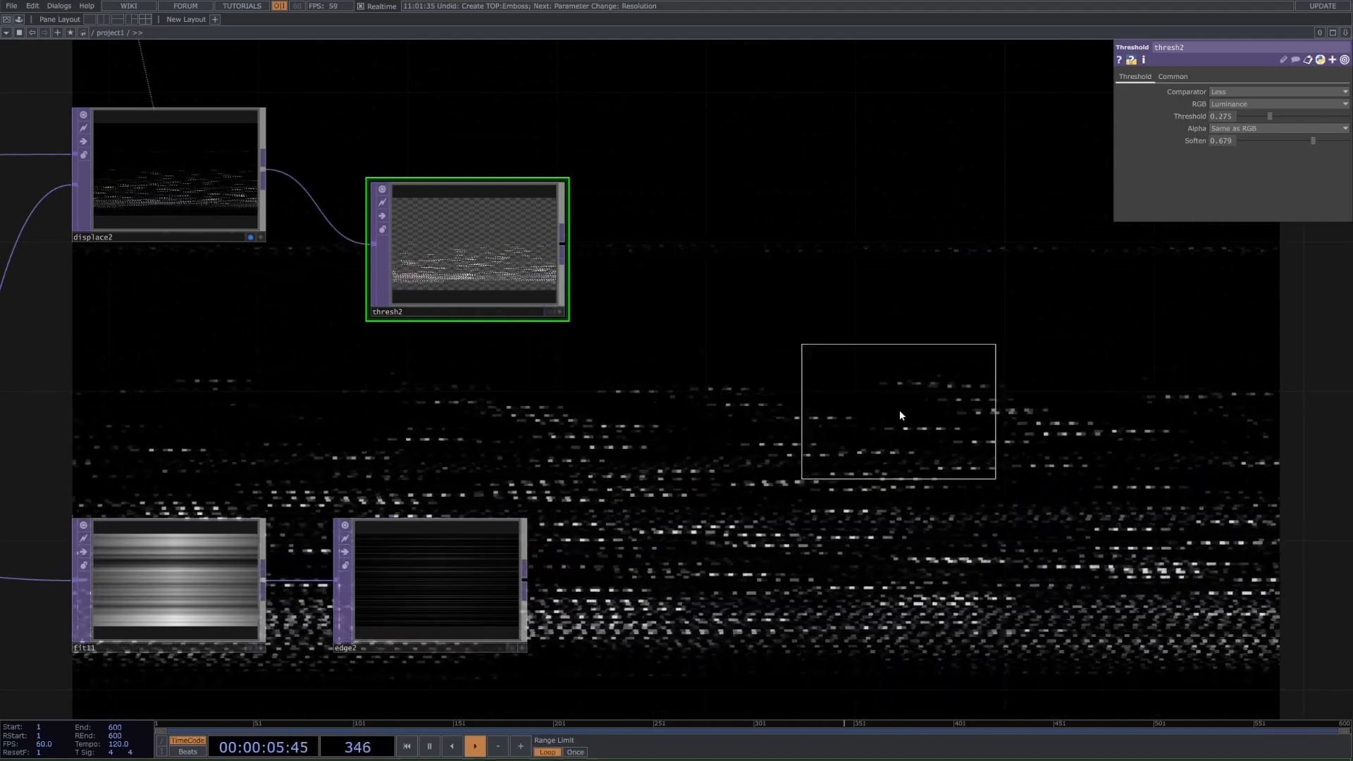
click(906, 409)
click(820, 392)
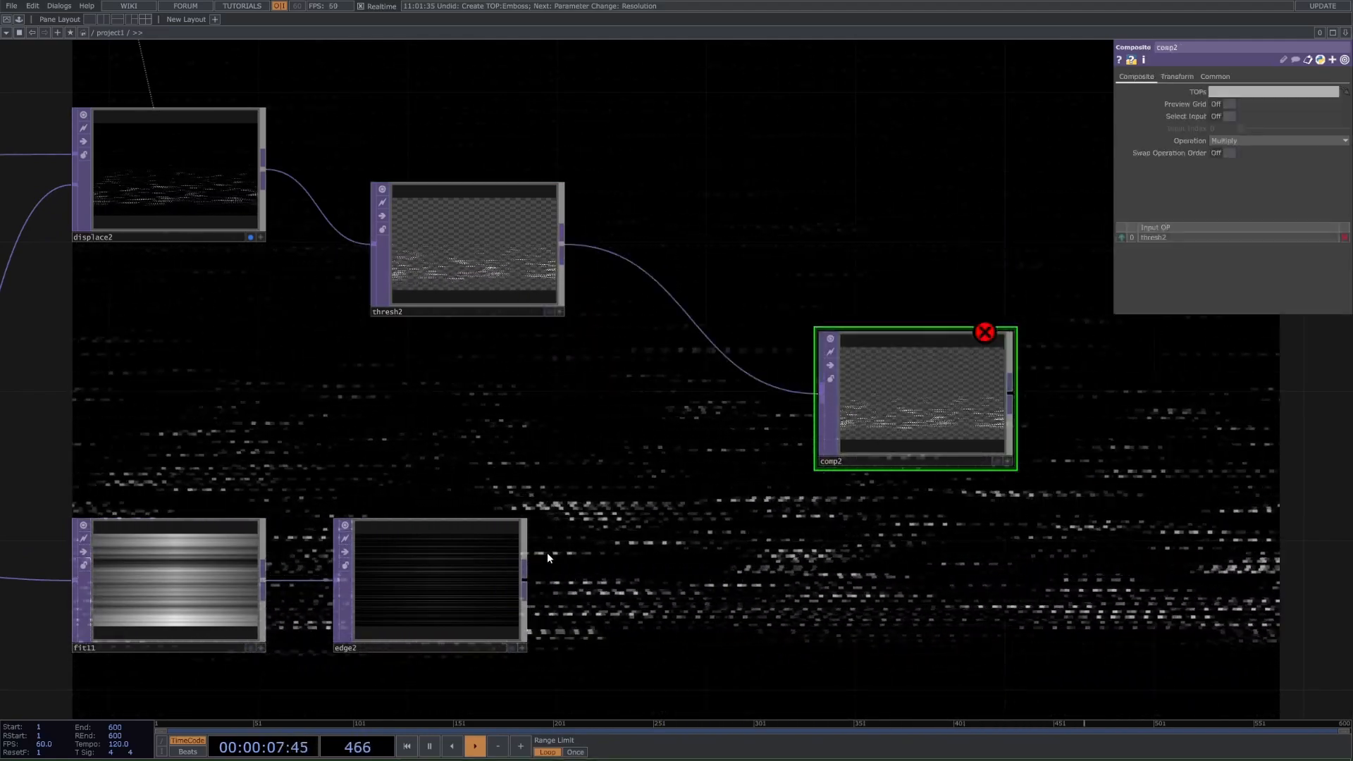
click(524, 580)
click(819, 402)
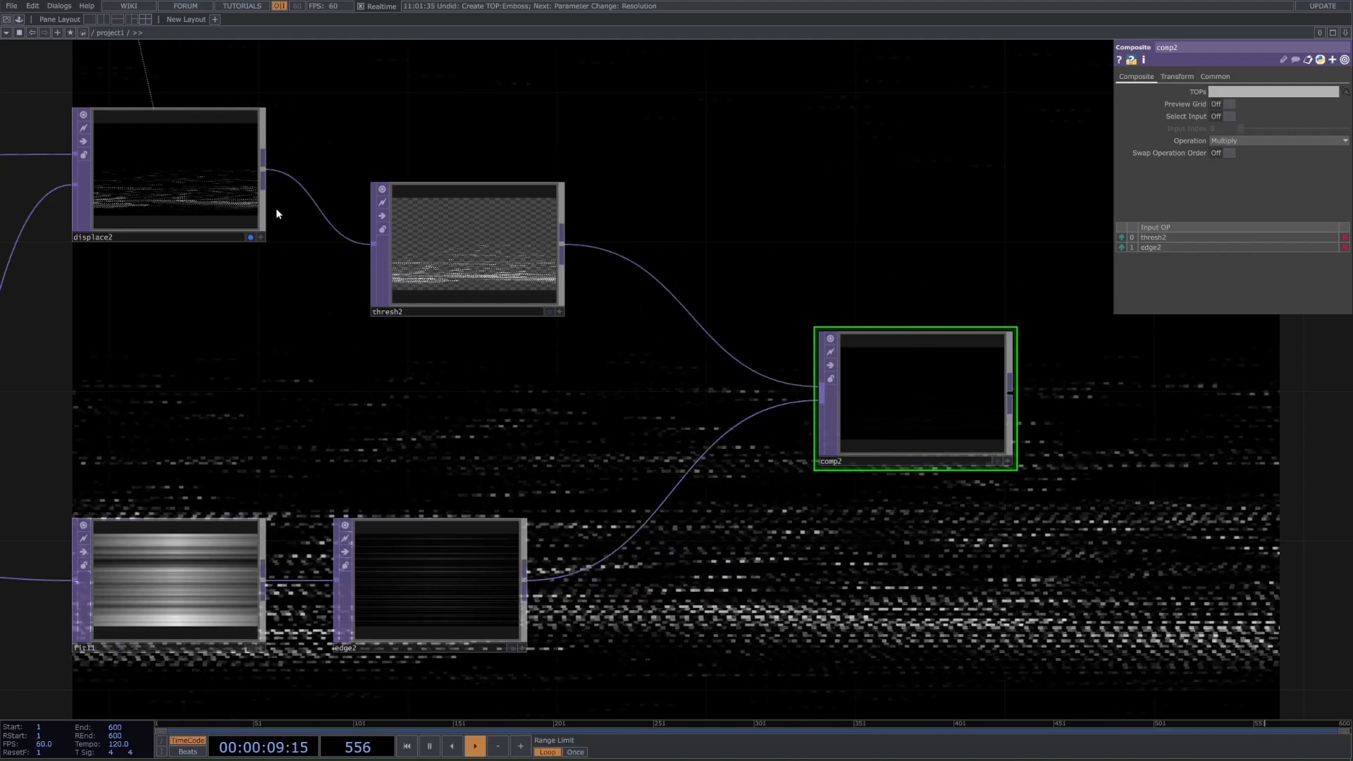
click(251, 236)
click(998, 461)
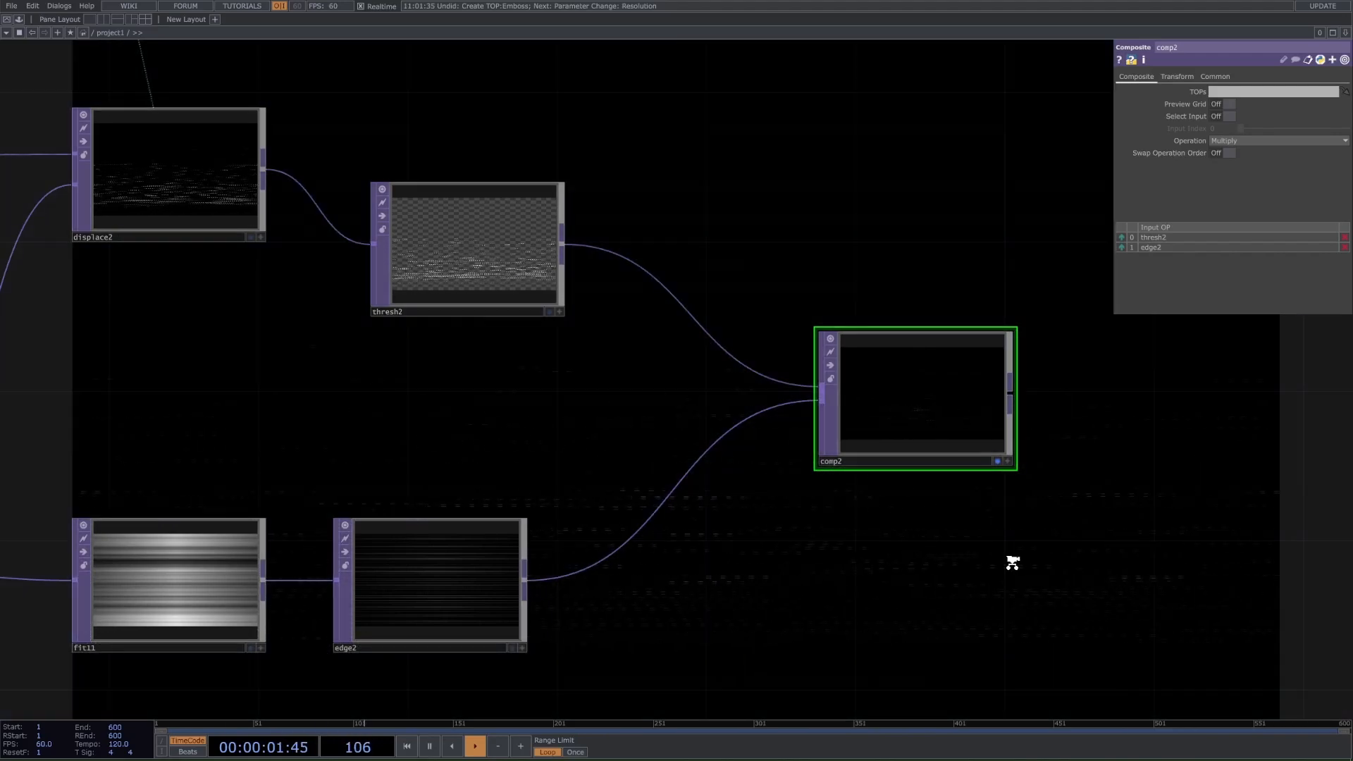
Compare comp2 with the original network and set its Operation to Maximum
scroll(1013, 562, down, 10)
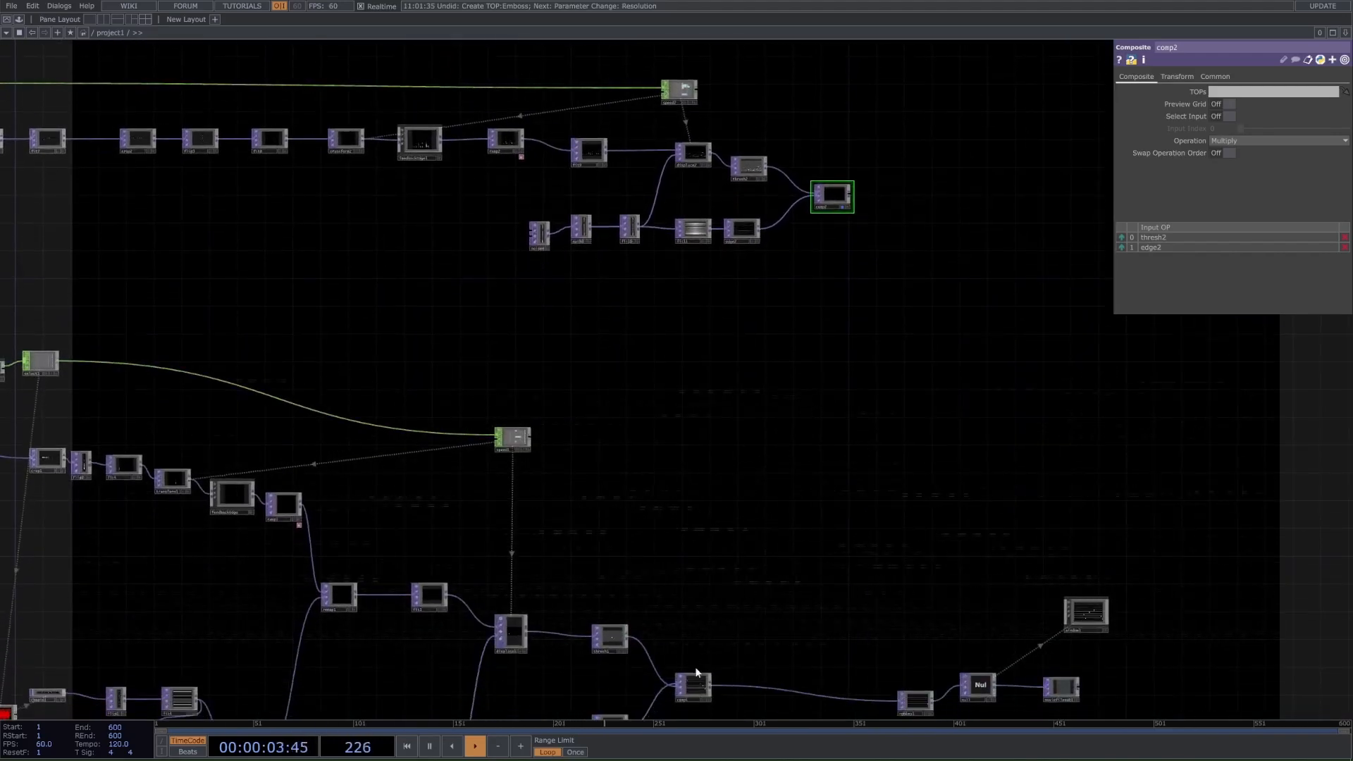
click(833, 186)
drag(909, 182, 827, 288)
scroll(778, 282, up, 8)
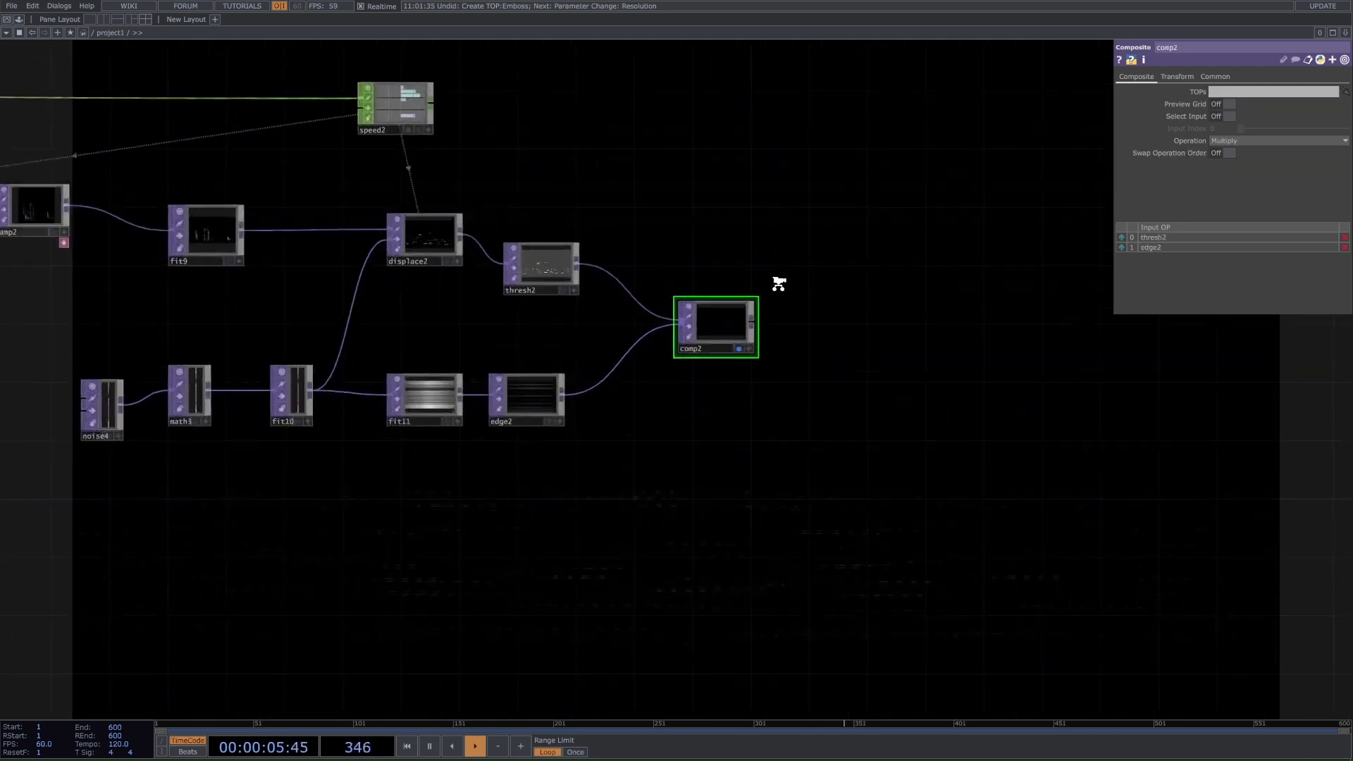
drag(905, 258, 662, 339)
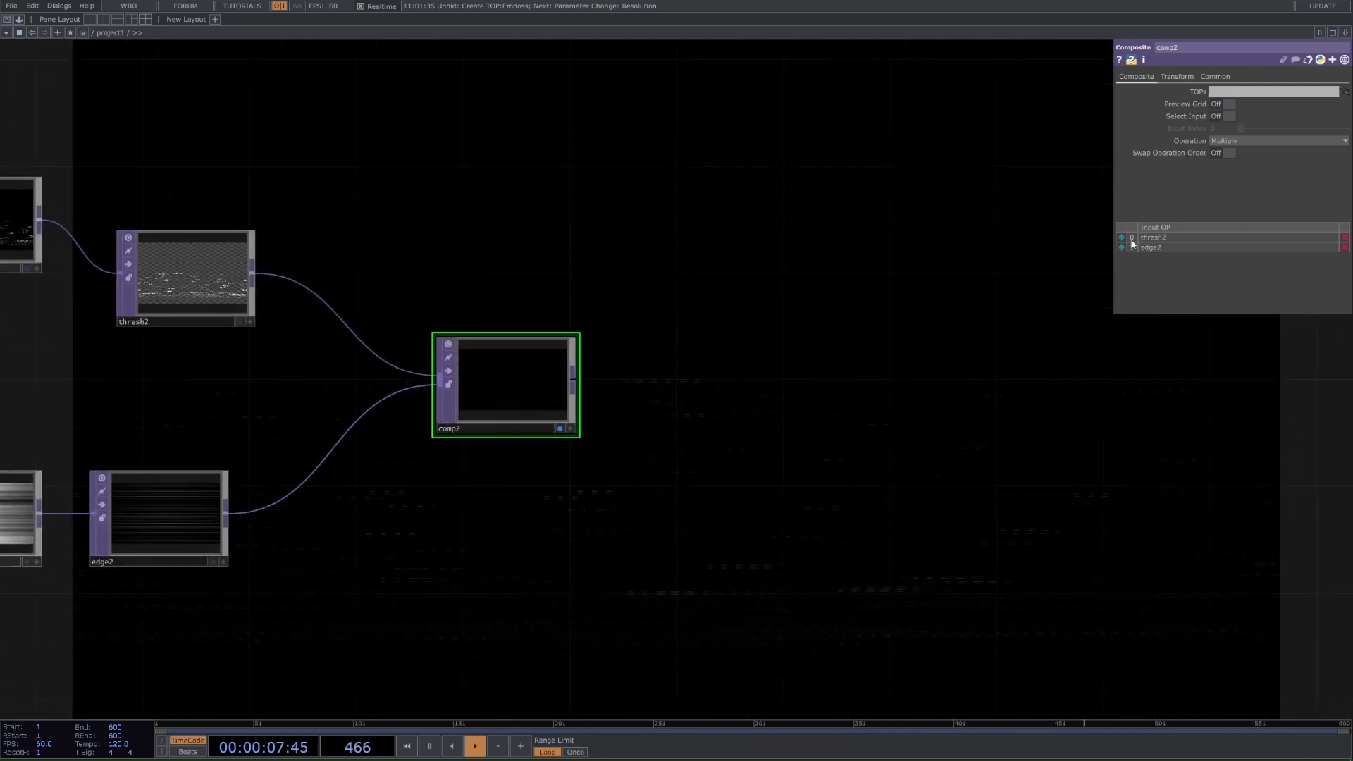
click(1207, 140)
click(1233, 140)
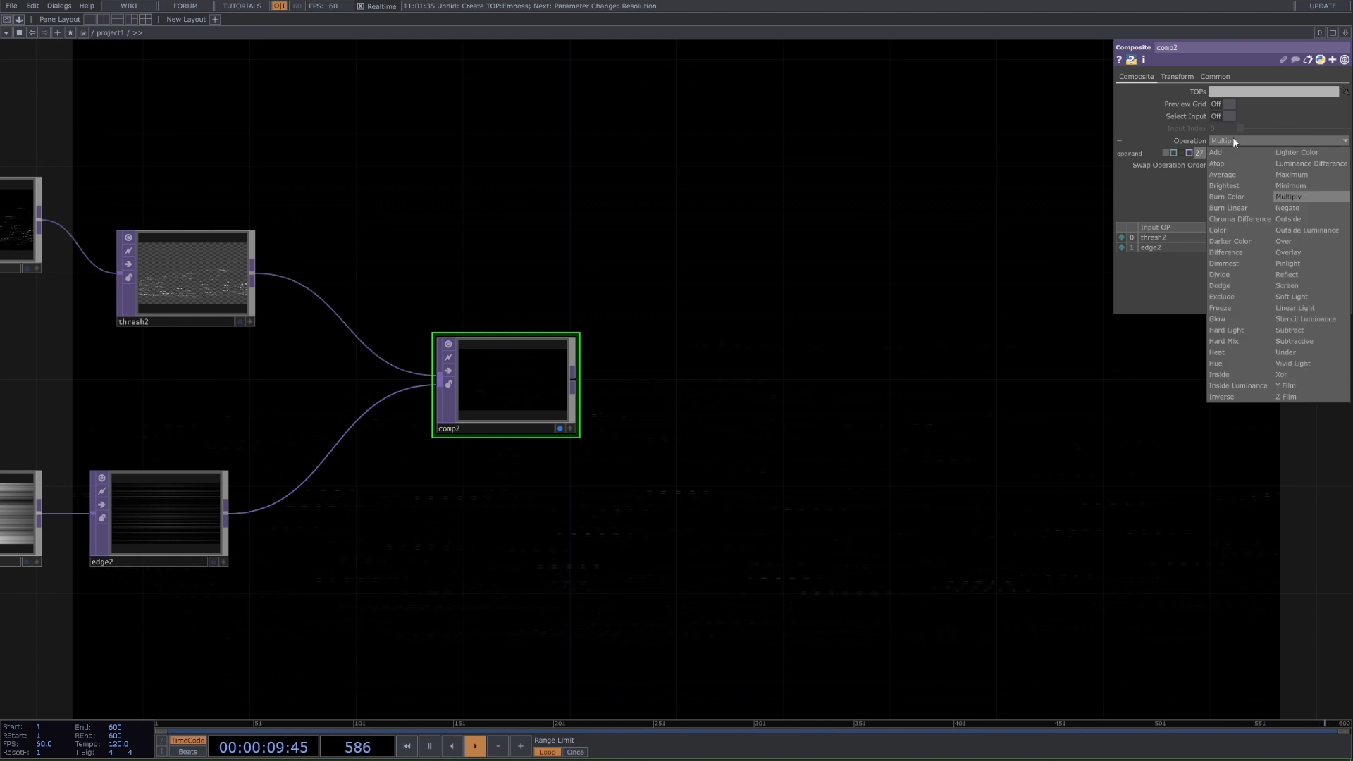
click(1304, 174)
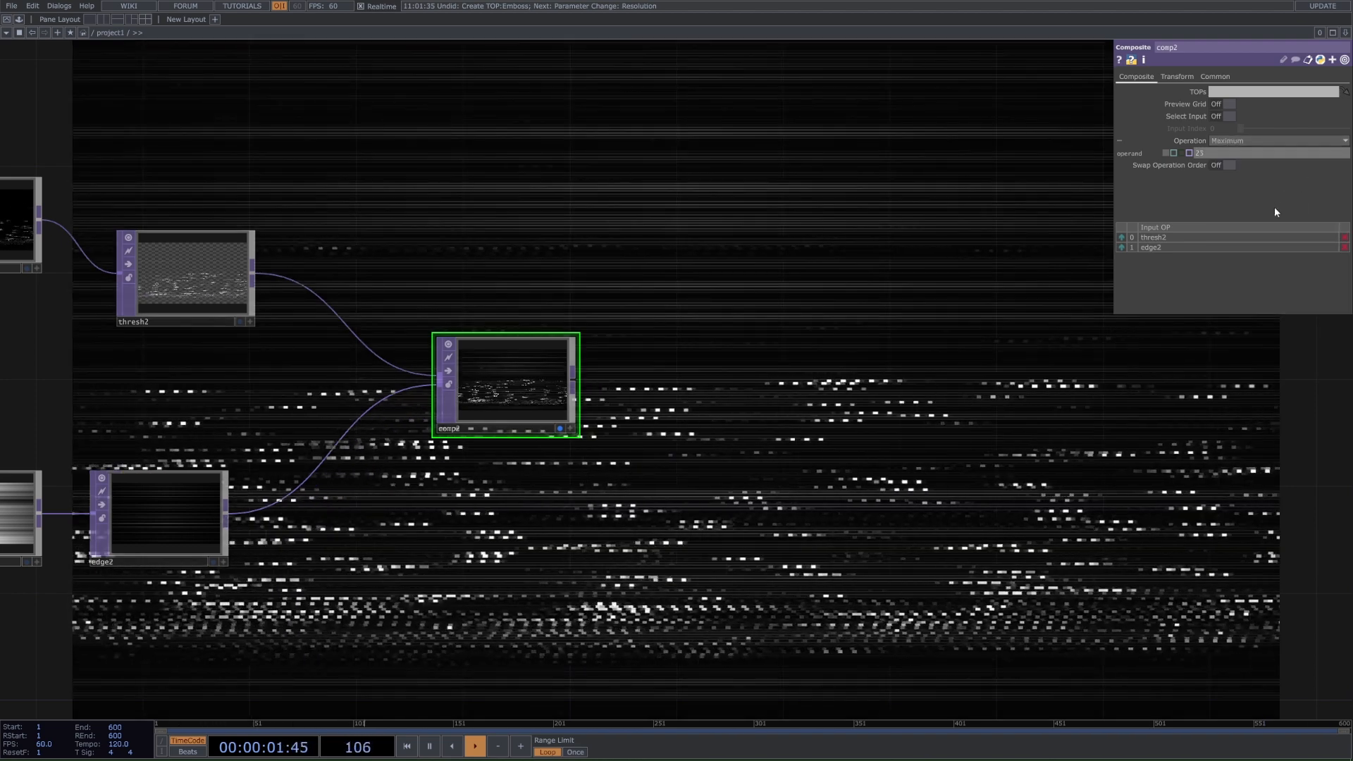
Try other blend operations such as Divide and Z Film plus Swap Operation Order on comp2, and return to Maximum
click(1231, 144)
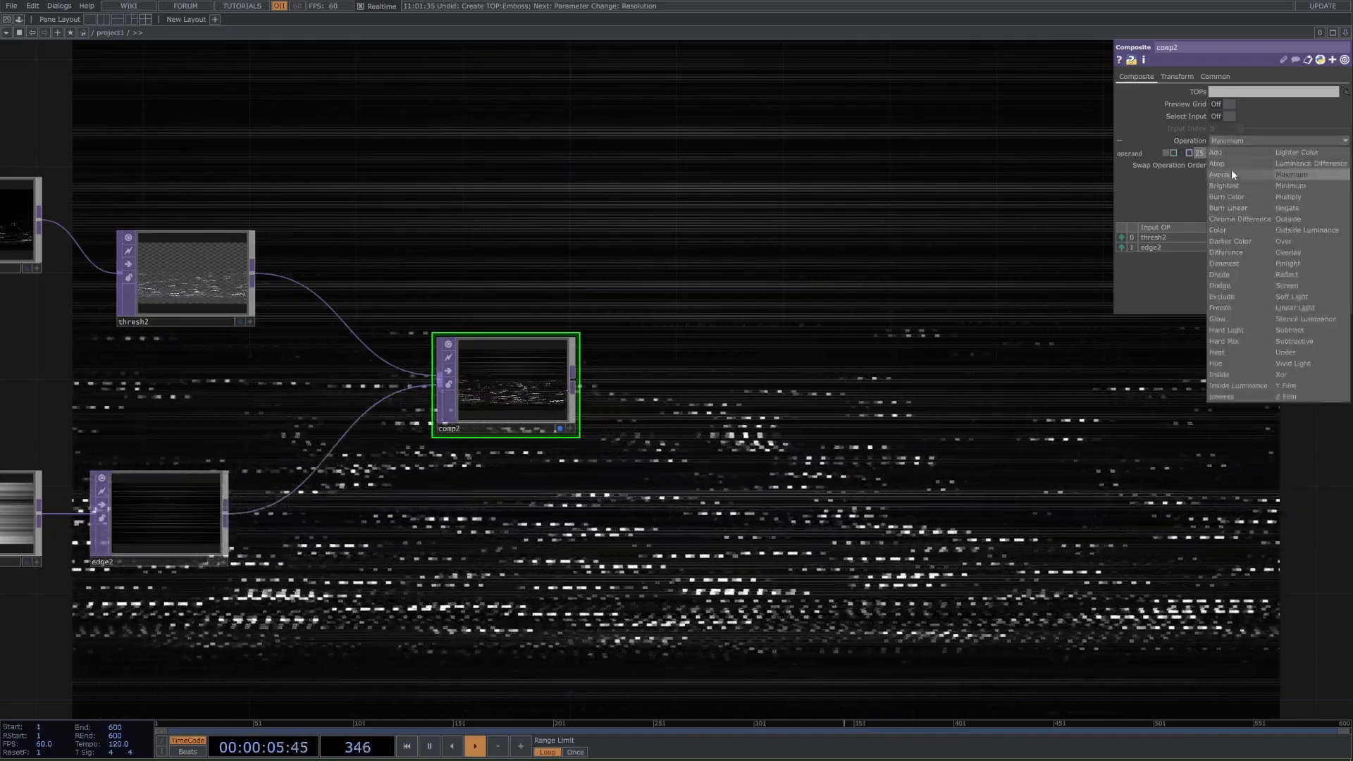
click(1243, 151)
middle_drag(1233, 153, 1238, 138)
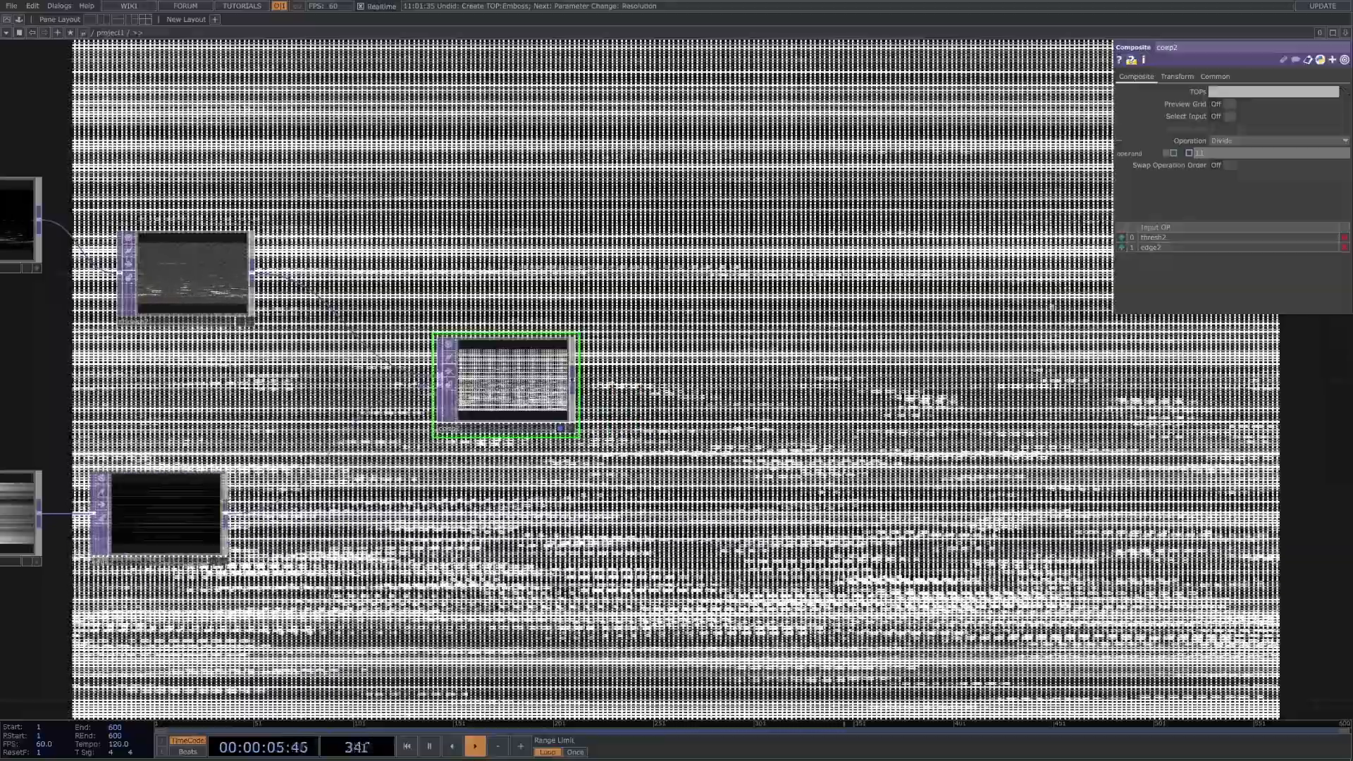
click(1252, 141)
click(1288, 373)
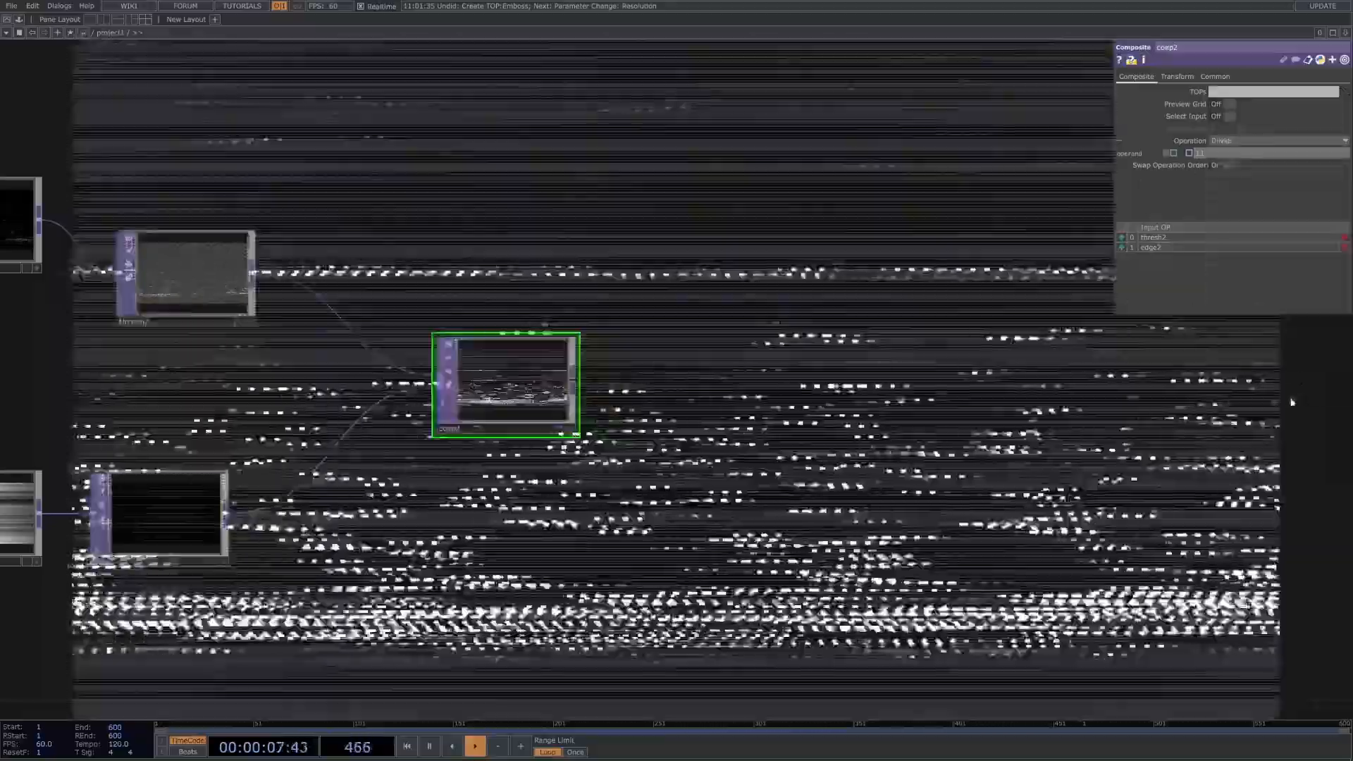
click(1230, 165)
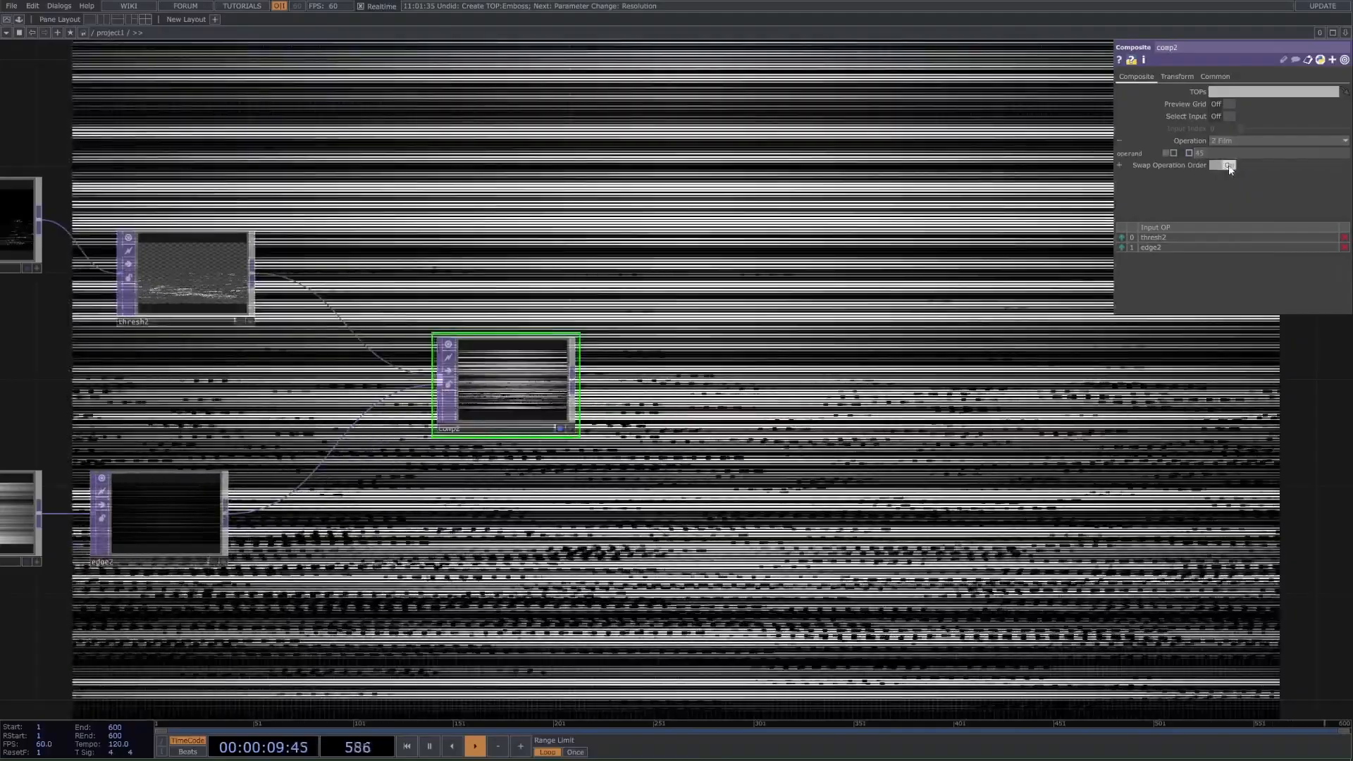
click(1230, 165)
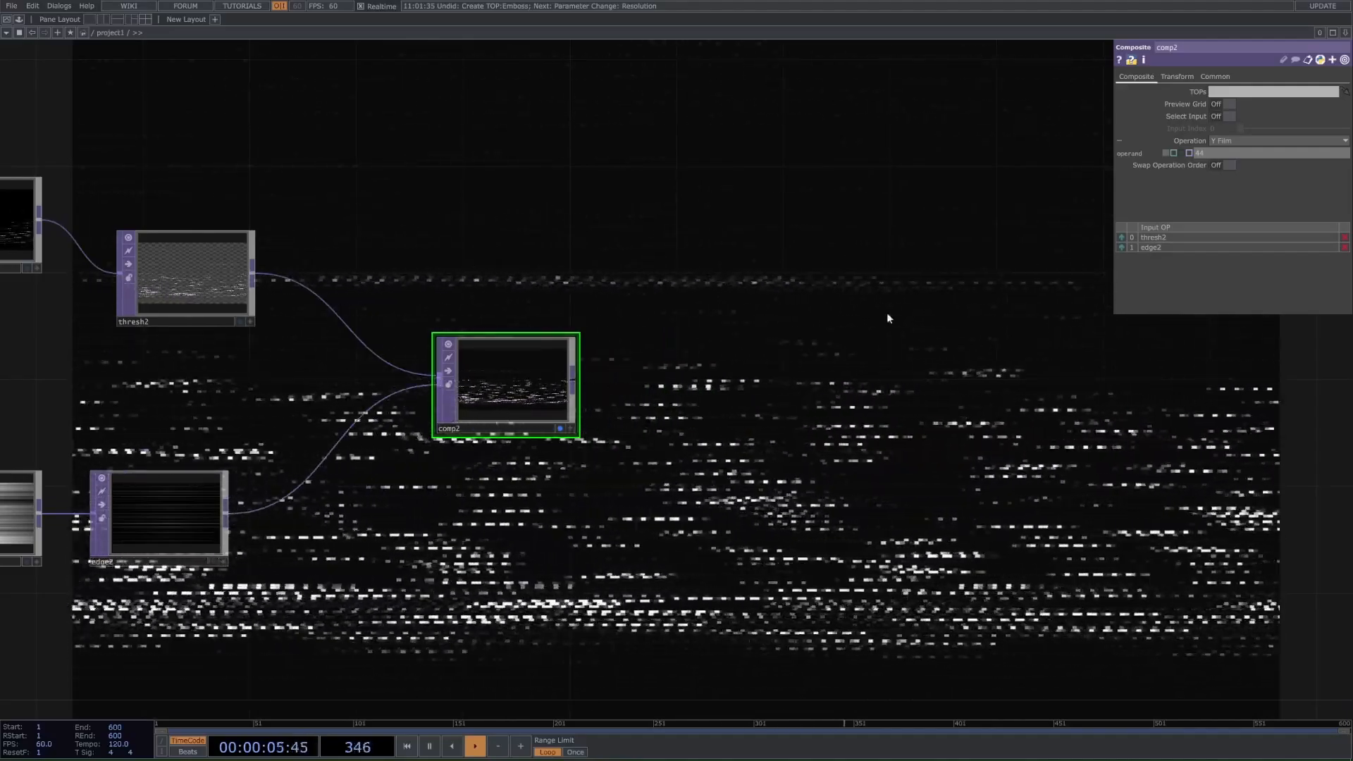
click(1251, 142)
click(1298, 175)
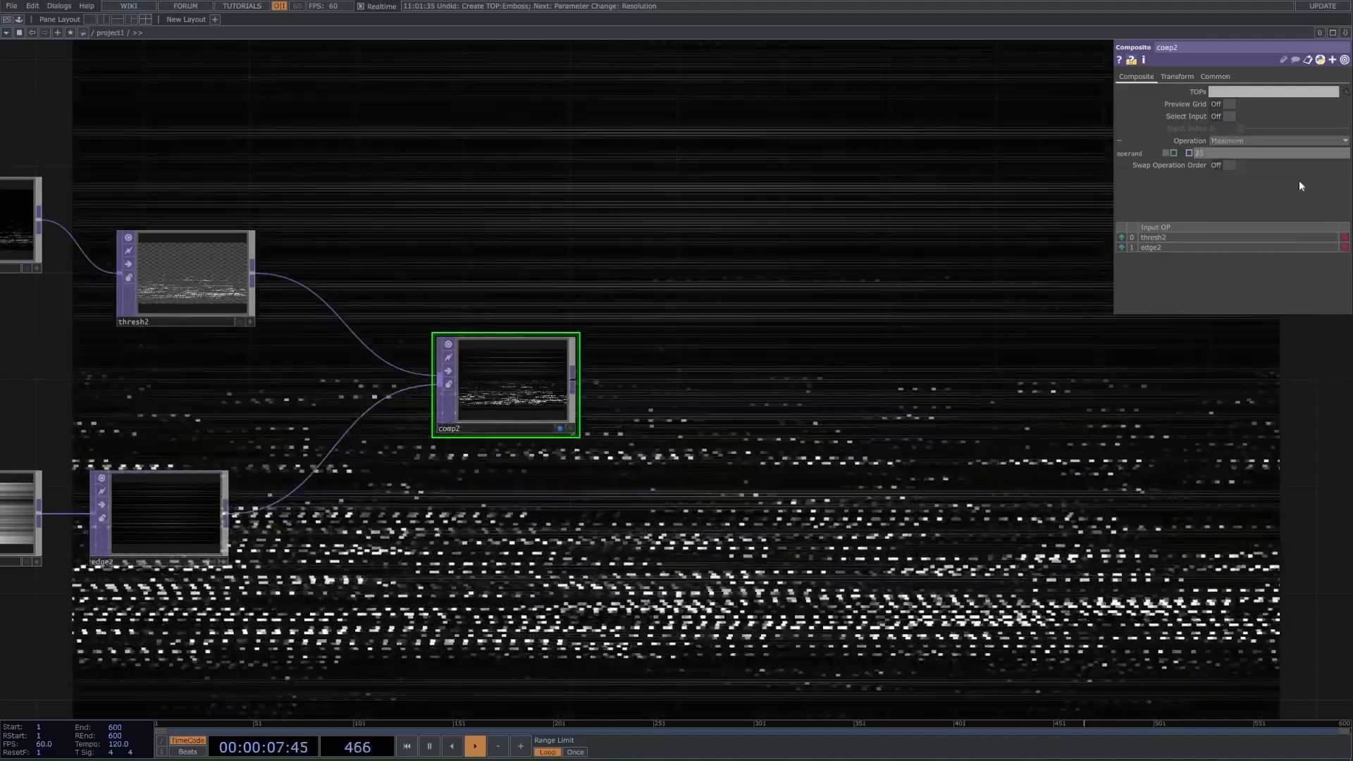
Add an RGB Key TOP after comp2 and show its output as the network background
scroll(962, 331, down, 5)
drag(637, 261, 617, 215)
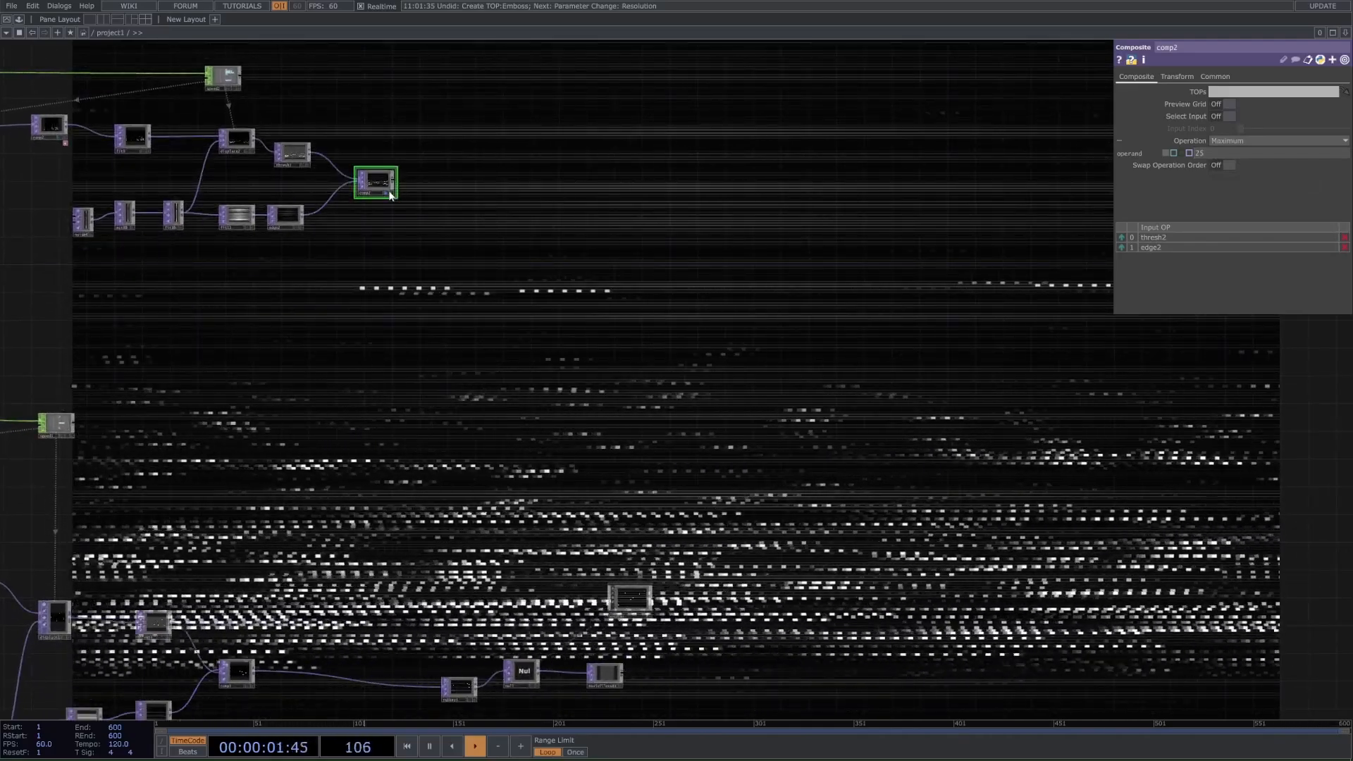
key(Tab)
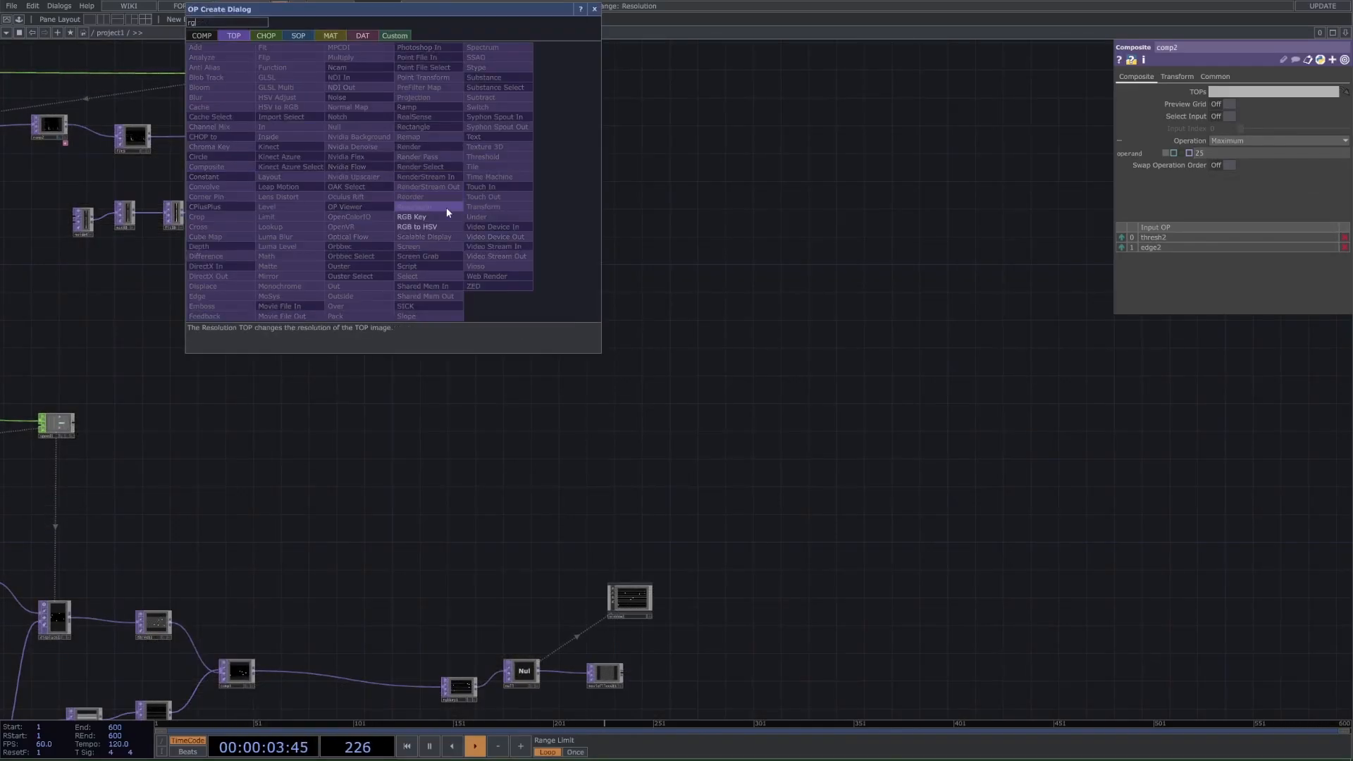
click(423, 217)
click(544, 203)
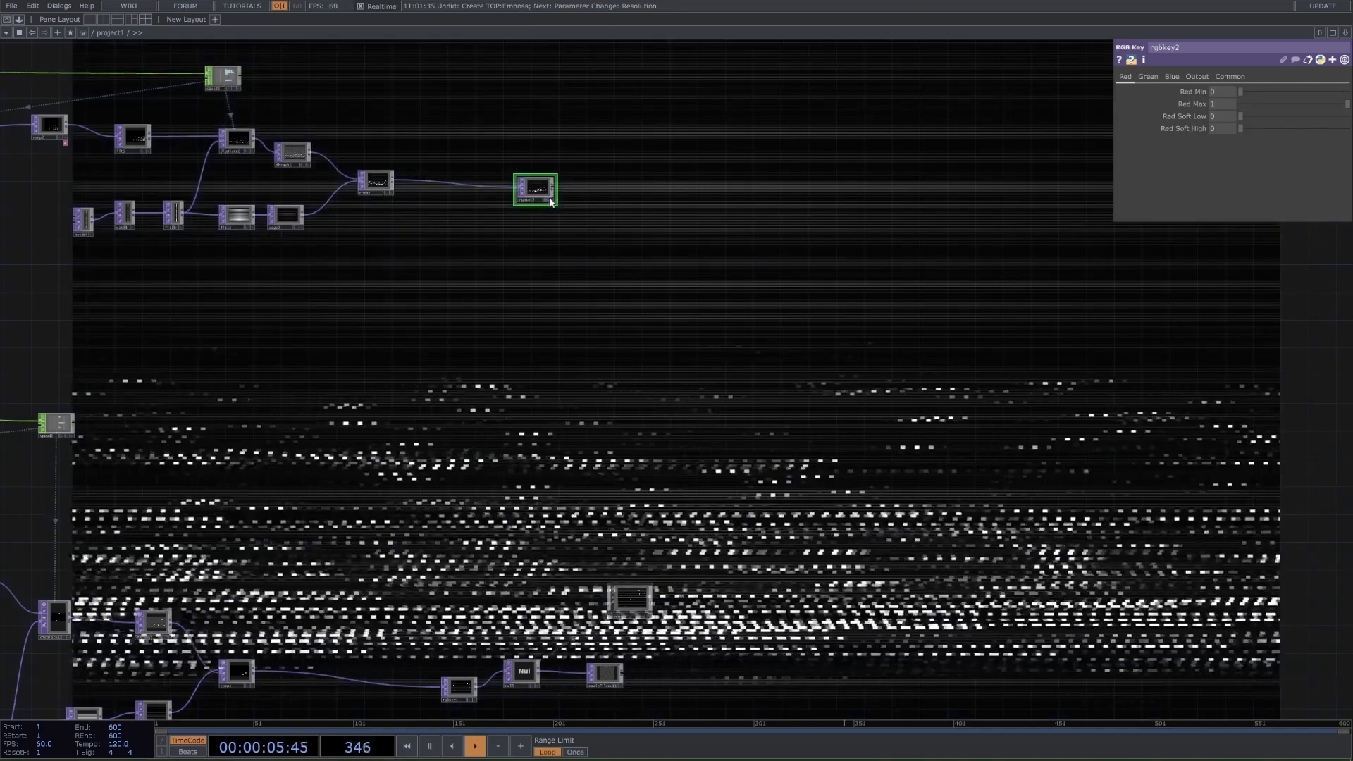
scroll(585, 212, up, 5)
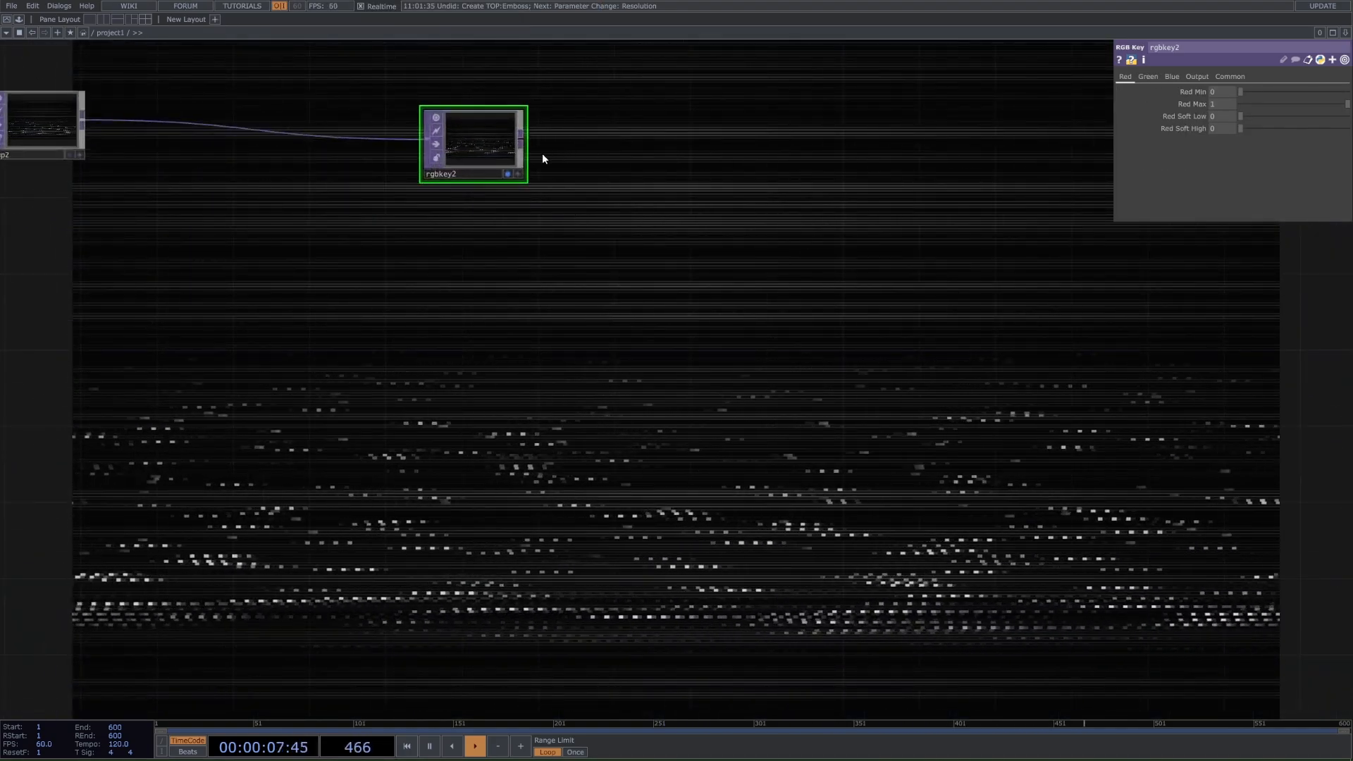
Review the comp2 to rgbkey2 connection against the original network and turn off rgbkey2's background display
click(57, 119)
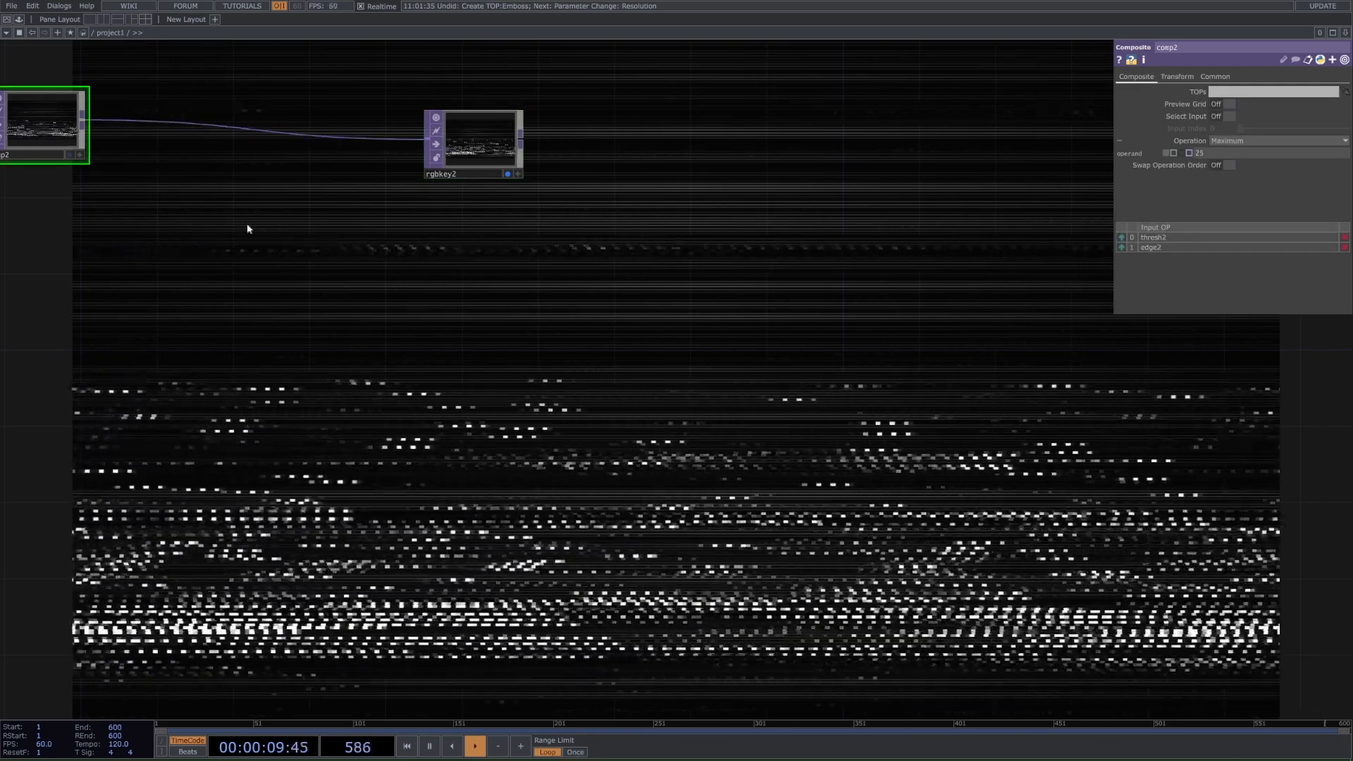
drag(76, 67, 362, 108)
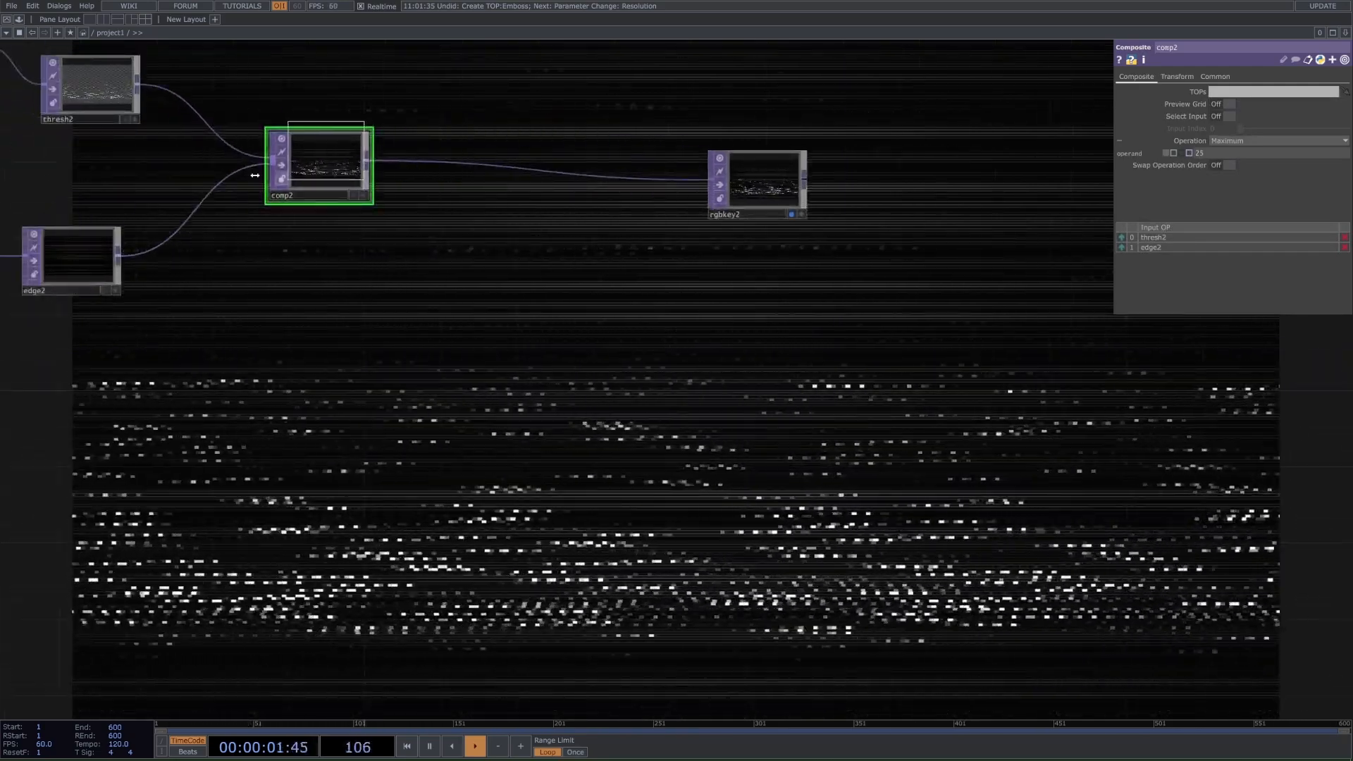
scroll(420, 365, down, 5)
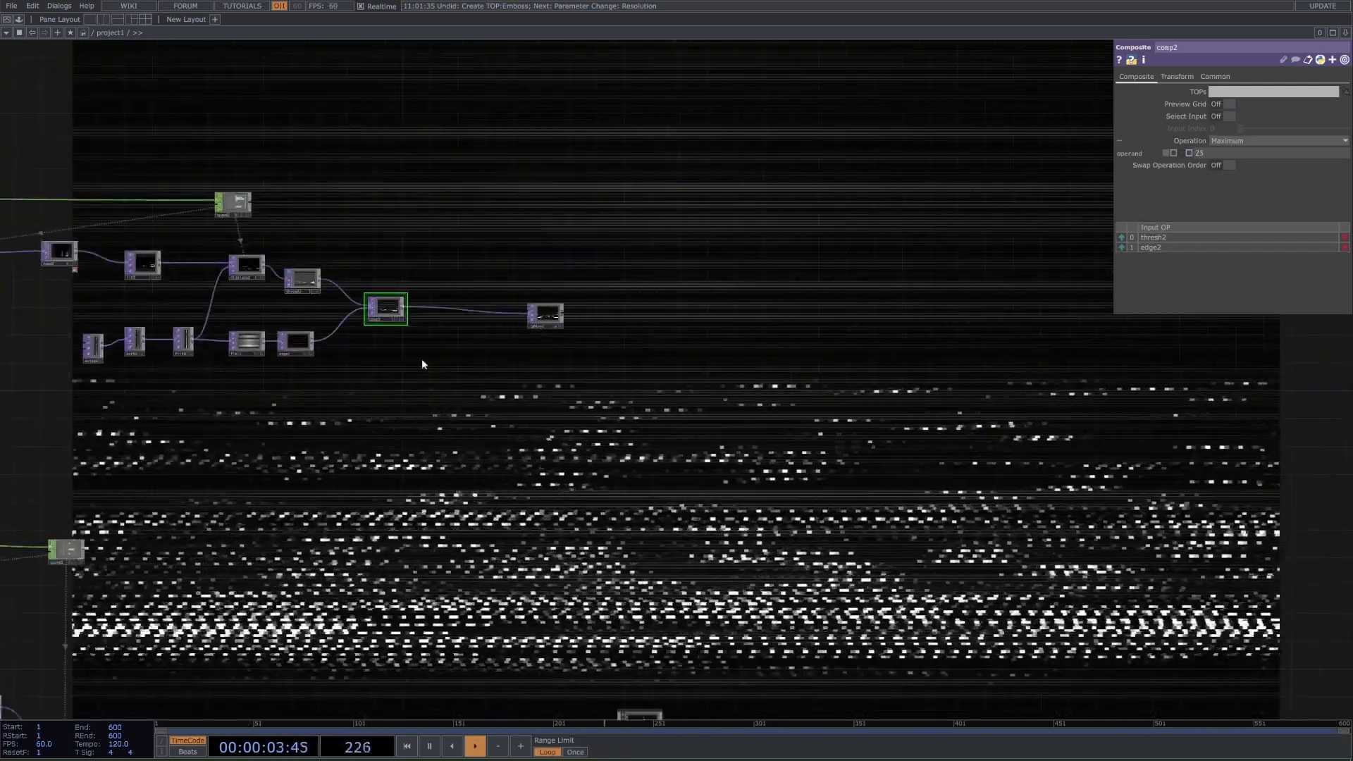
scroll(493, 561, up, 1)
drag(583, 351, 584, 494)
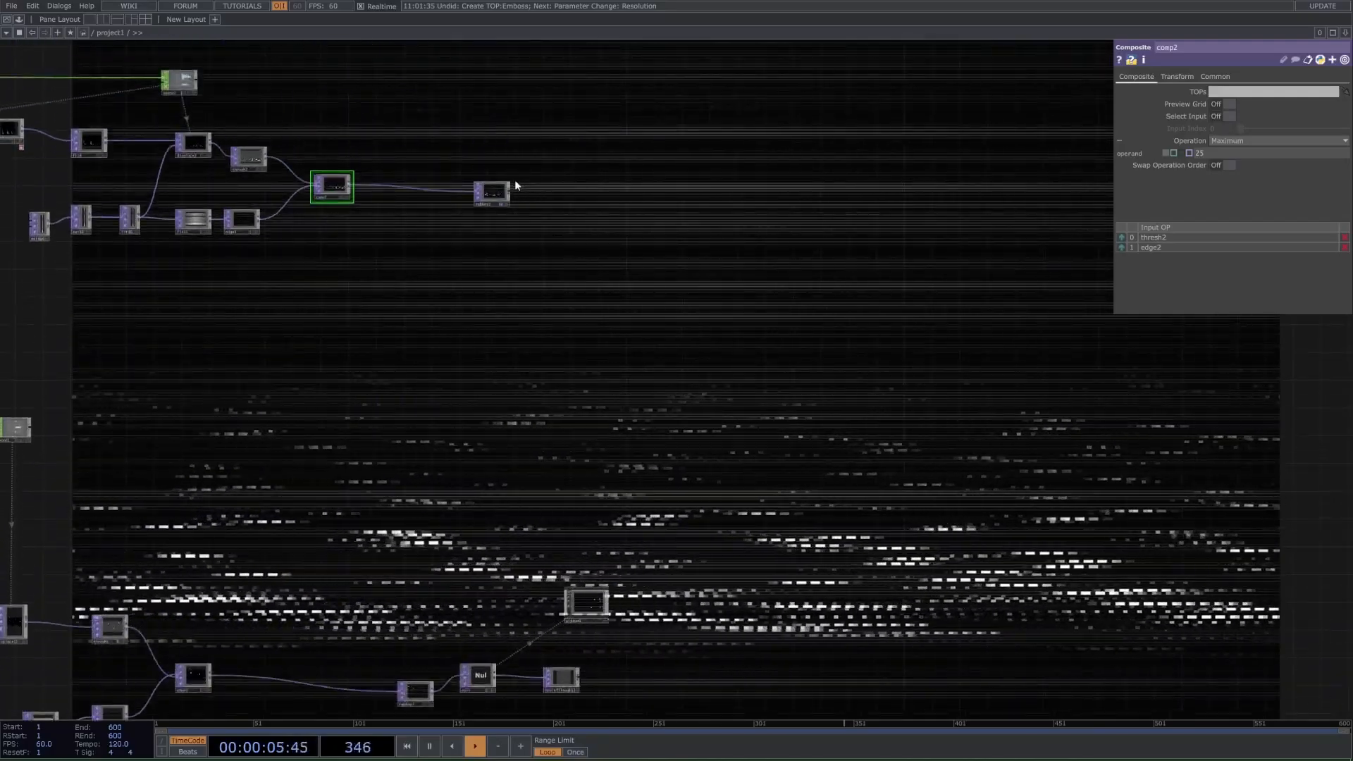
drag(564, 397, 485, 234)
scroll(513, 652, up, 3)
scroll(540, 399, down, 6)
scroll(458, 171, up, 3)
click(583, 224)
scroll(485, 235, down, 2)
Examine the settings of the original network's Null, Window and Movie File Out nodes and overview both networks
right_drag(468, 429, 645, 544)
scroll(527, 485, up, 3)
click(472, 518)
click(602, 423)
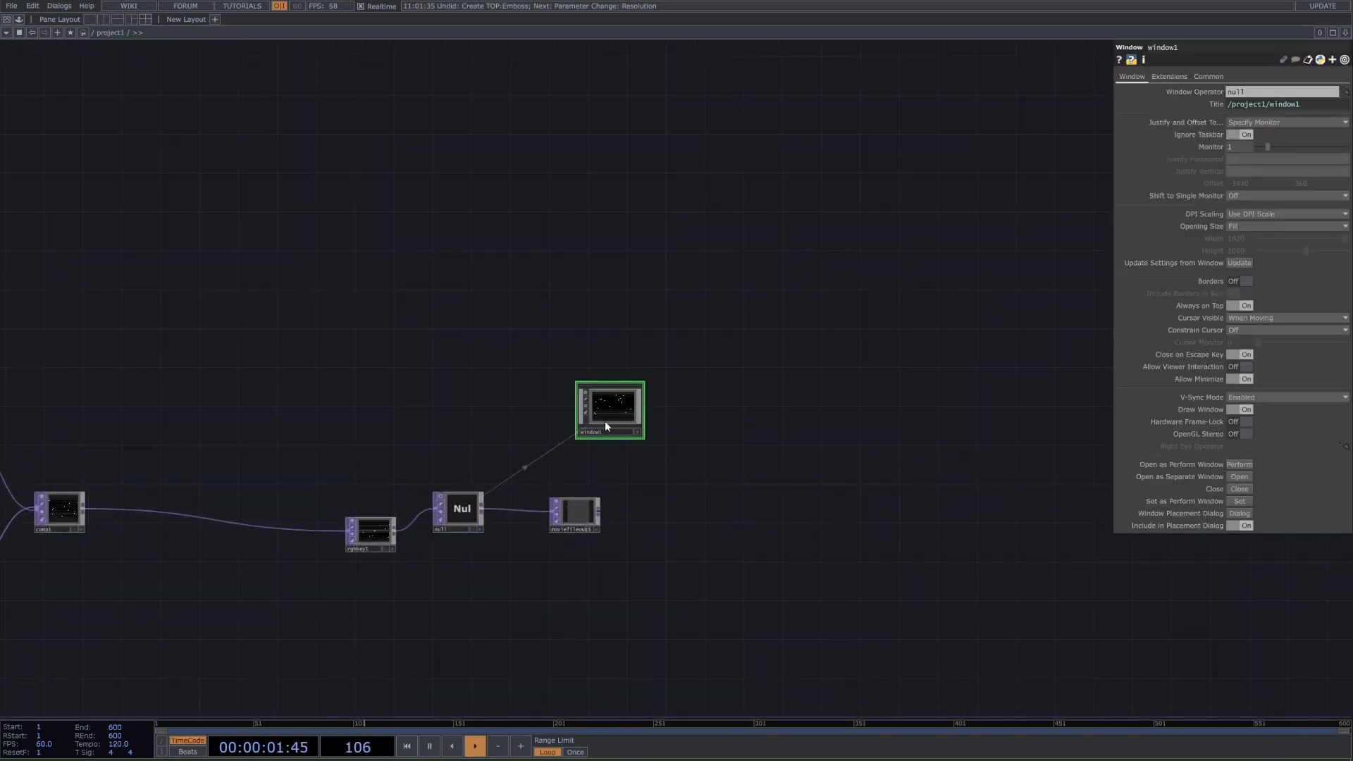
click(589, 518)
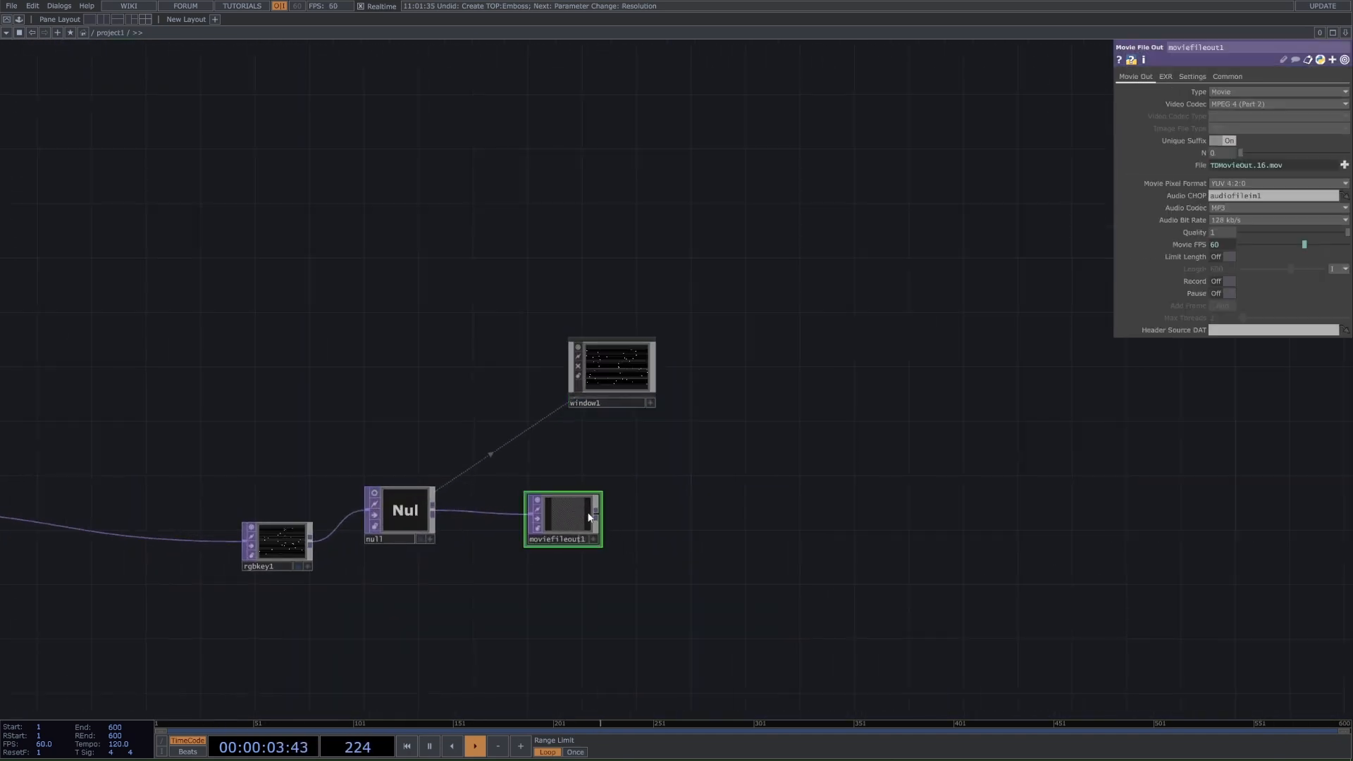
right_drag(716, 522, 614, 323)
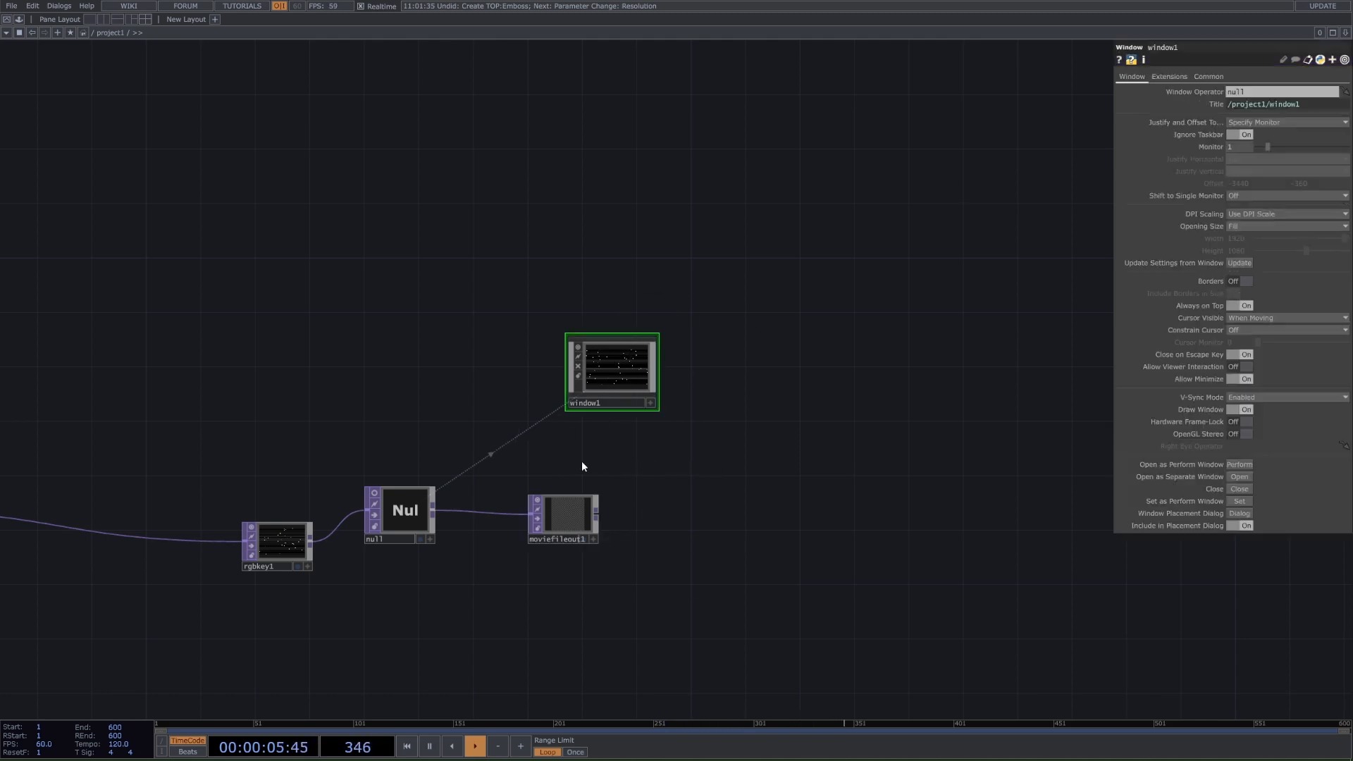
scroll(600, 442, down, 5)
drag(520, 232, 590, 369)
scroll(563, 412, down, 3)
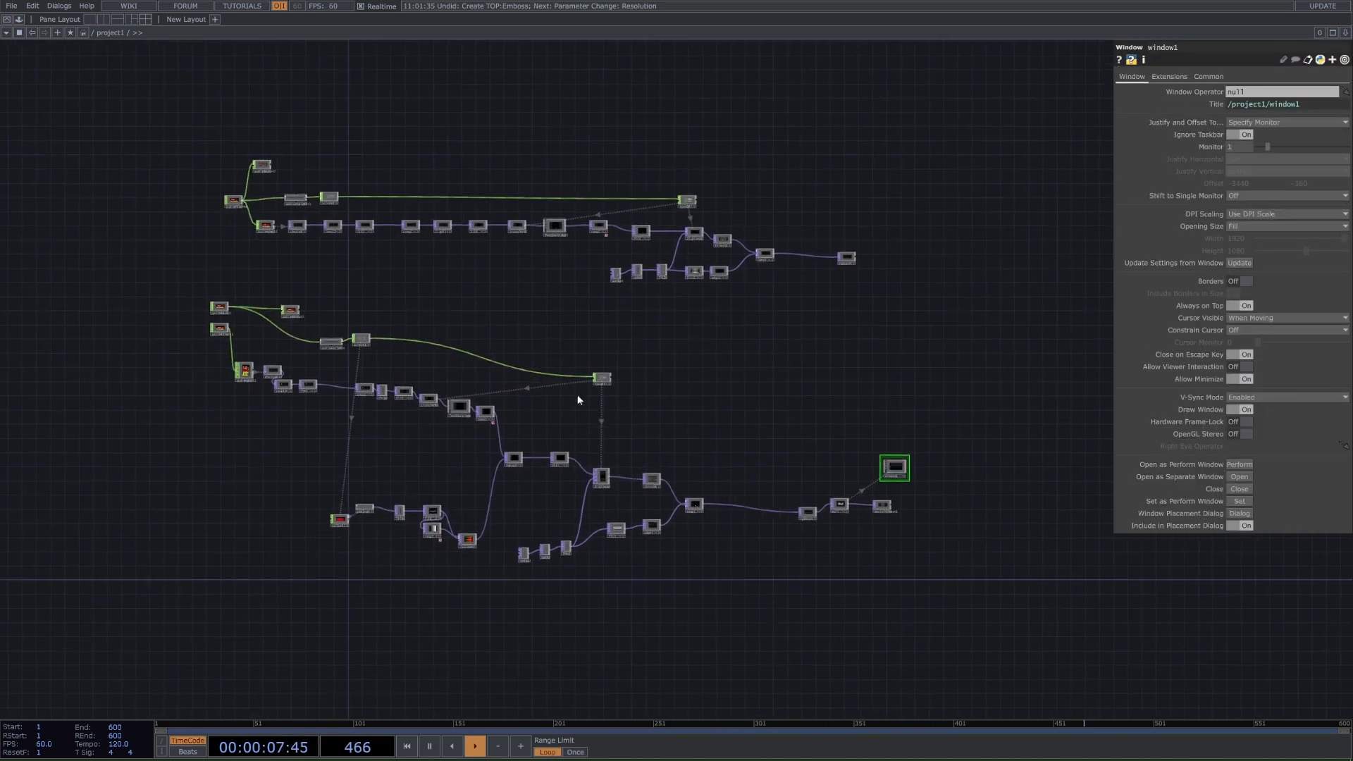
Move the entire original network further down, away from the rebuilt network
right_drag(182, 291, 729, 533)
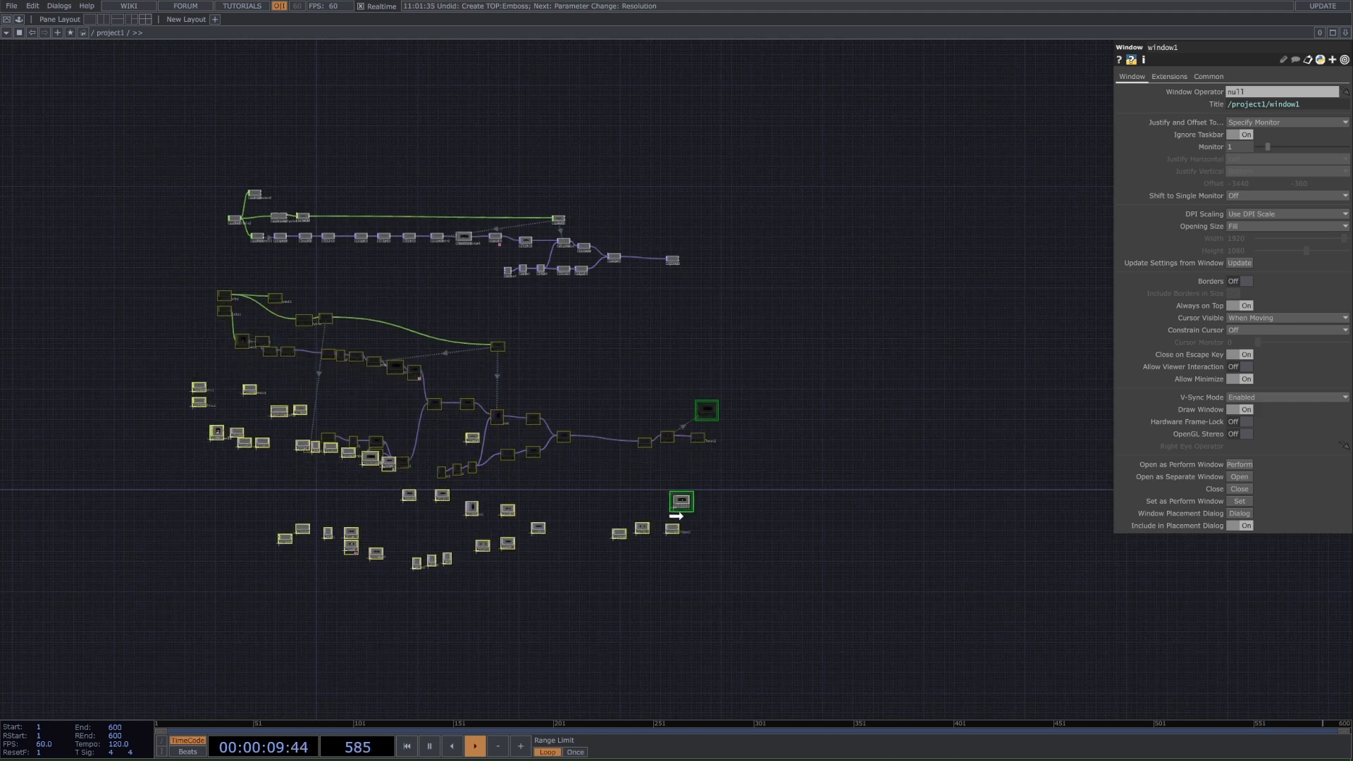
drag(676, 516, 645, 585)
scroll(676, 299, up, 4)
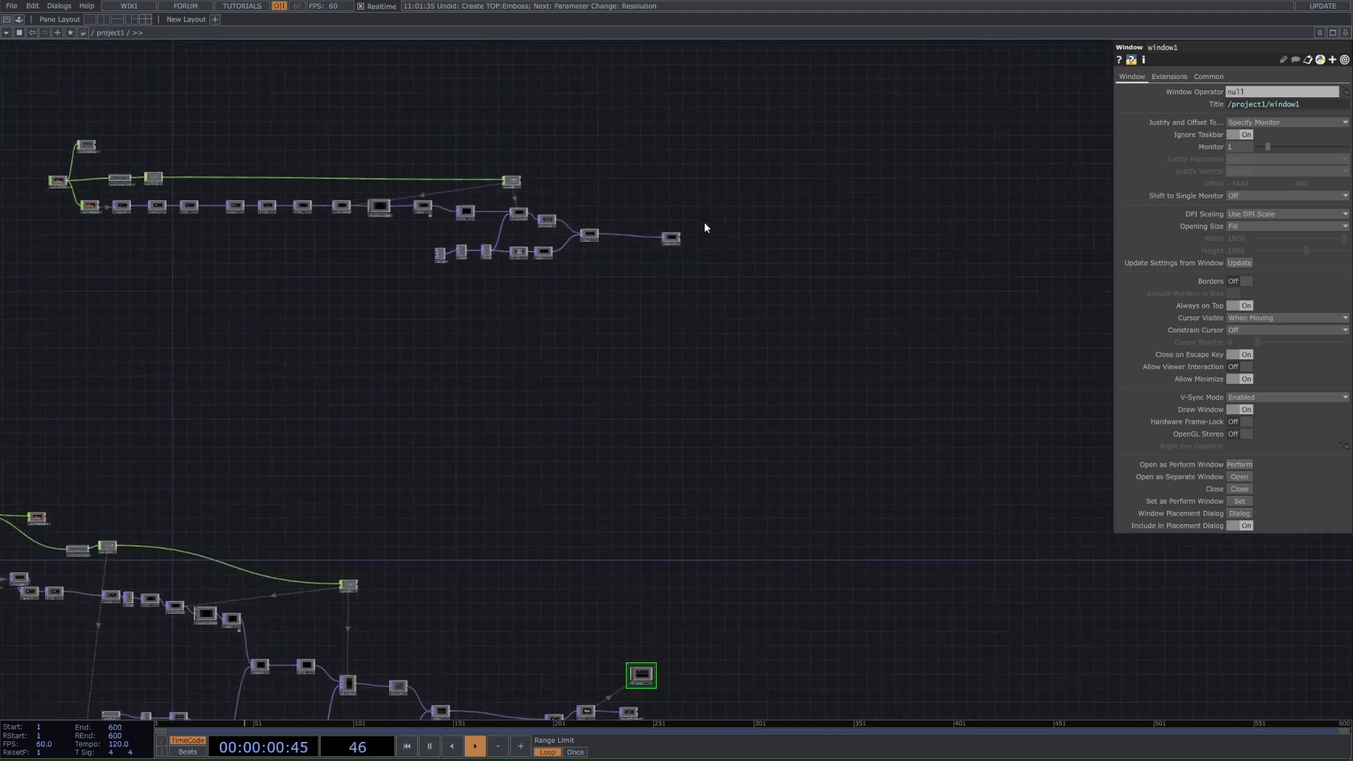
Show rgbkey2's output as the network background and frame the rebuilt network
click(666, 250)
scroll(666, 254, up, 3)
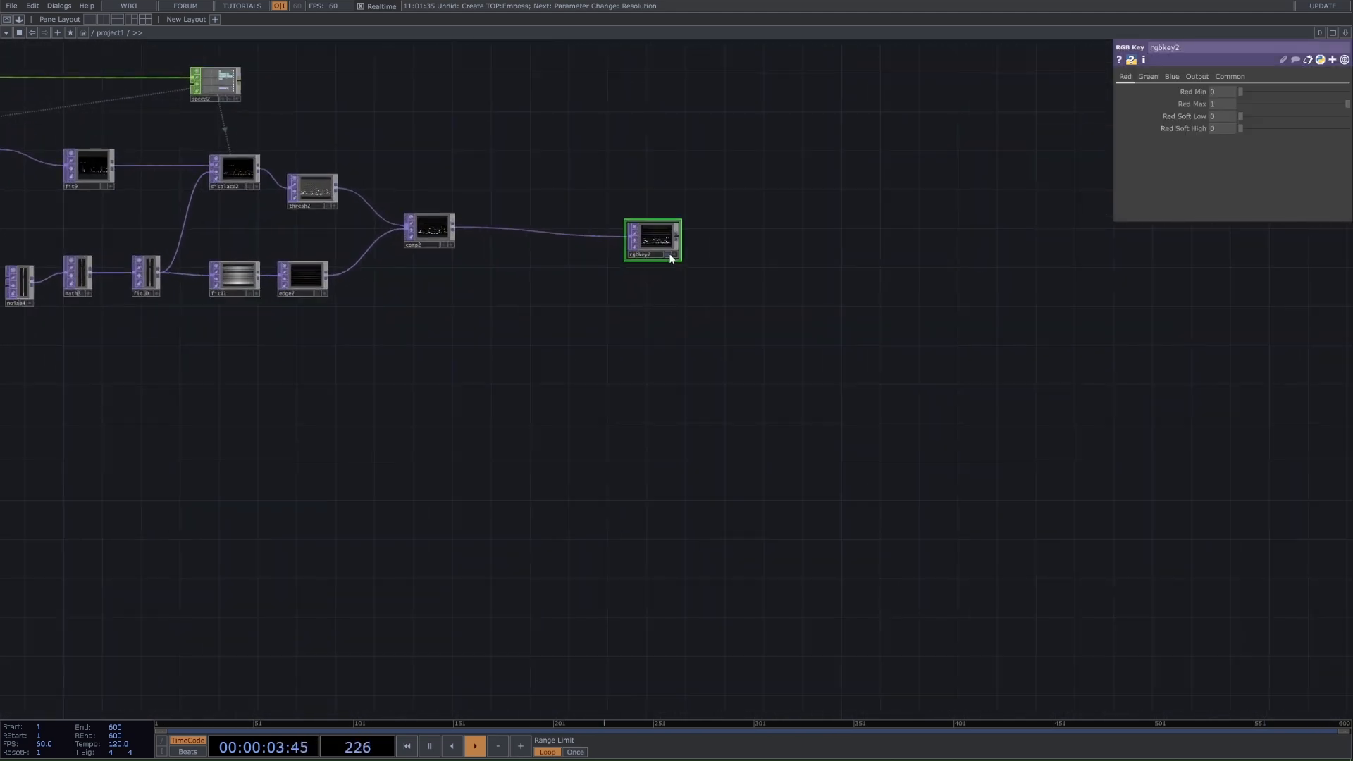
click(668, 255)
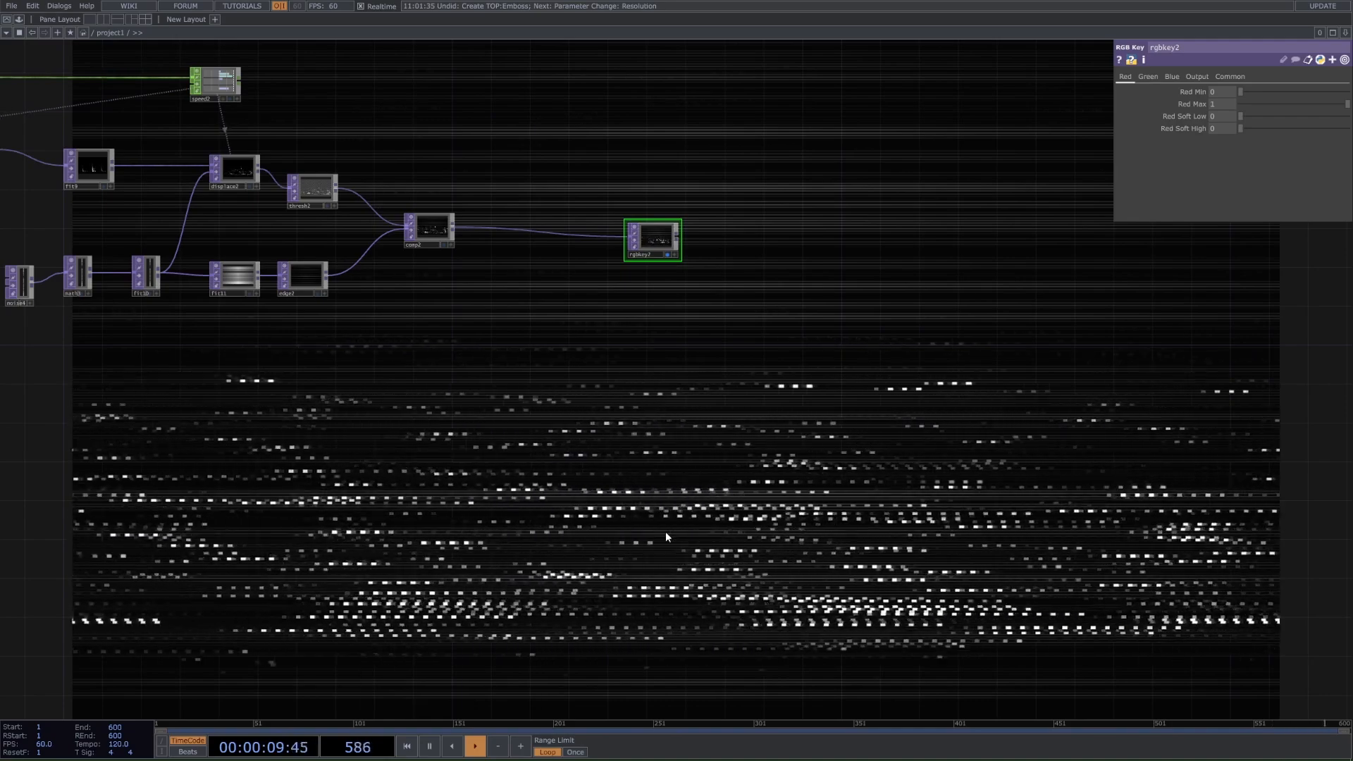
key(h)
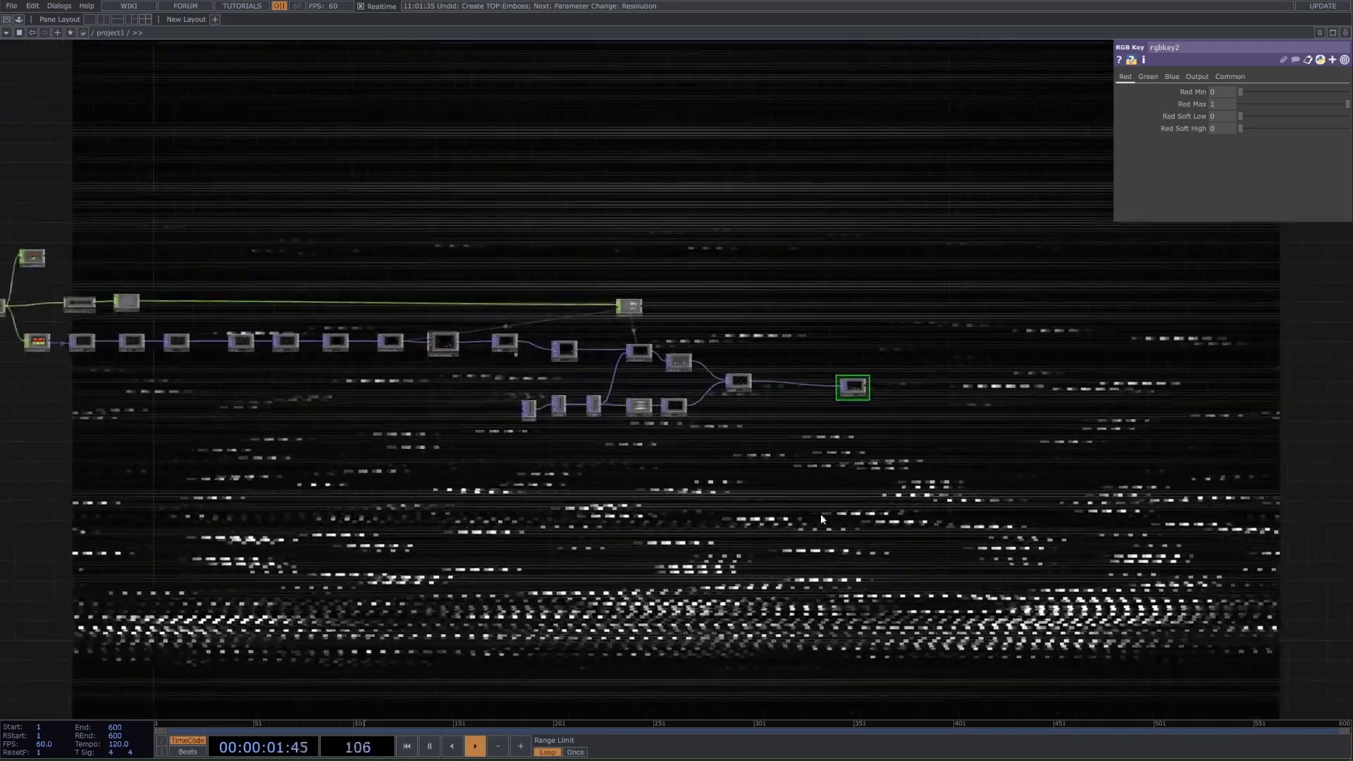
scroll(217, 420, up, 5)
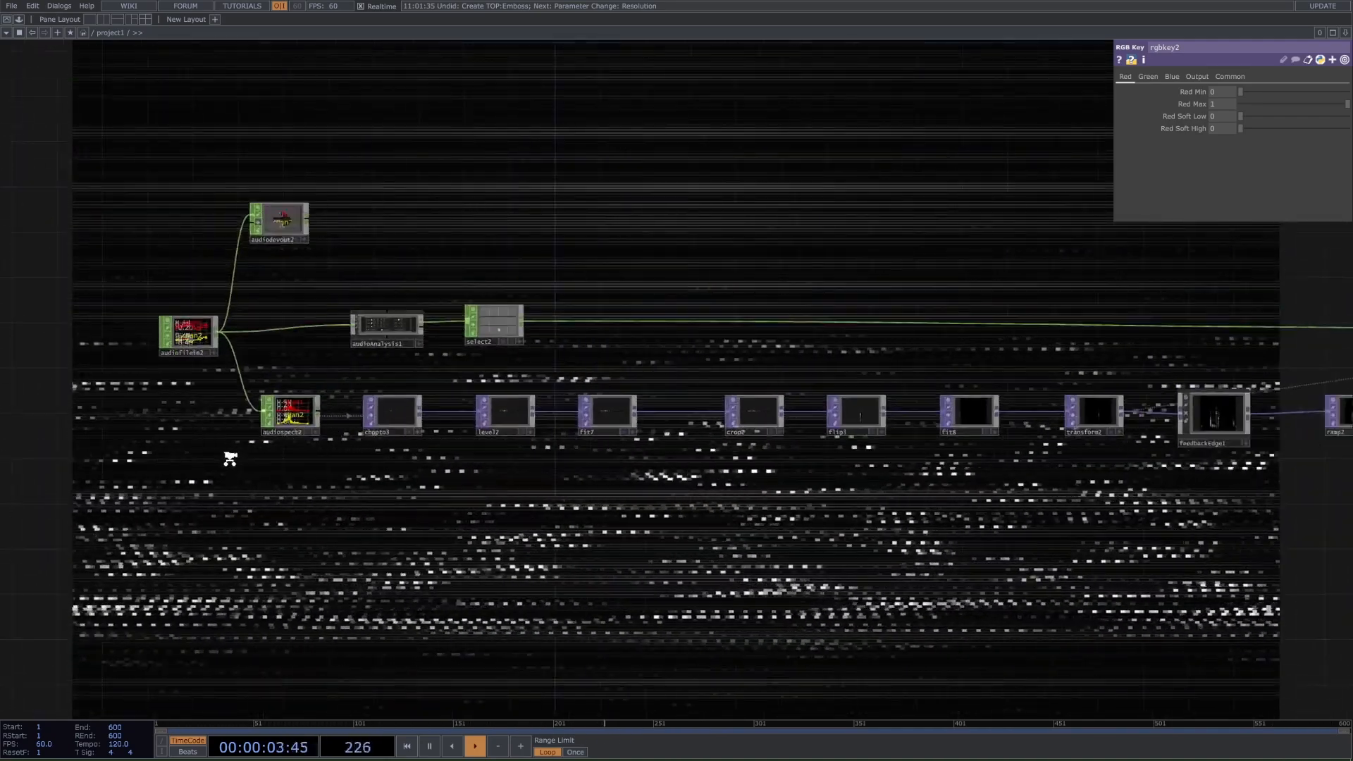
scroll(230, 459, down, 1)
key(Tab)
text(a)
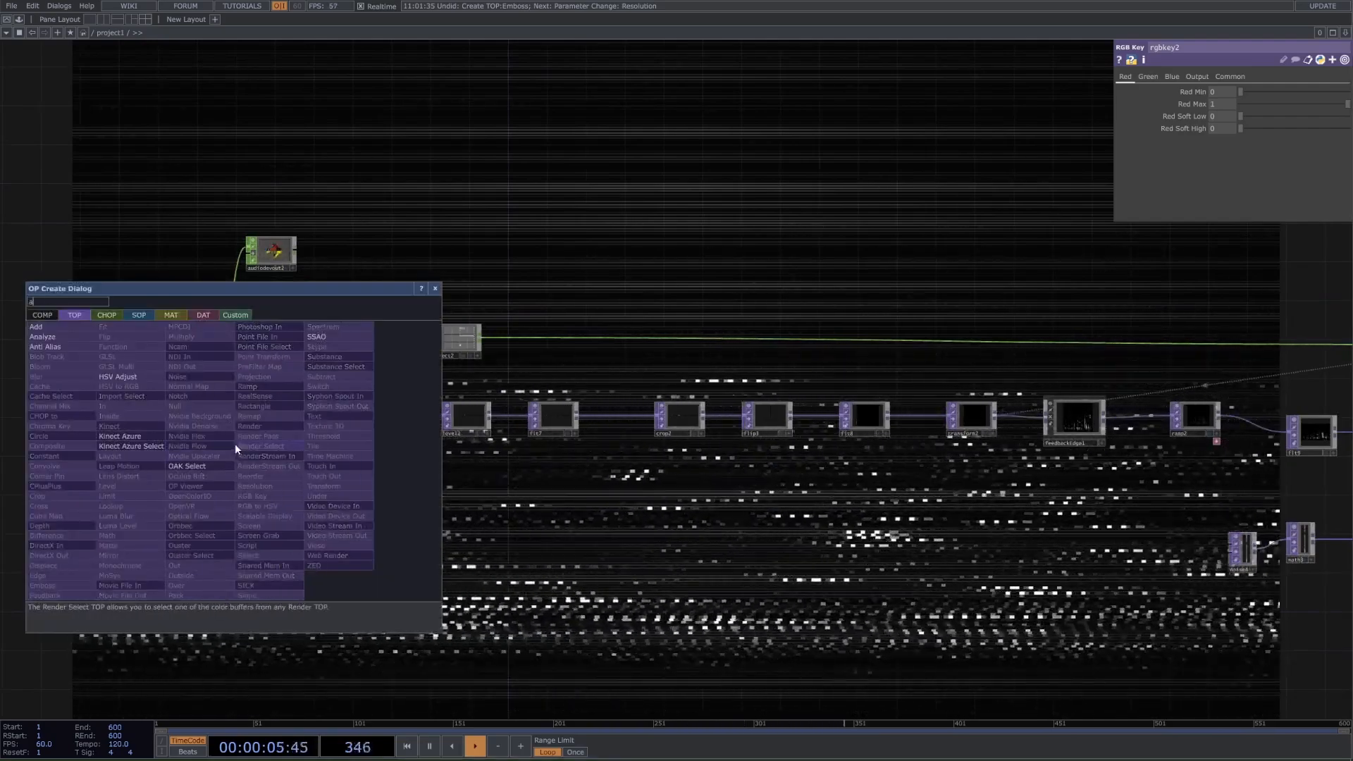
key(Escape)
click(192, 360)
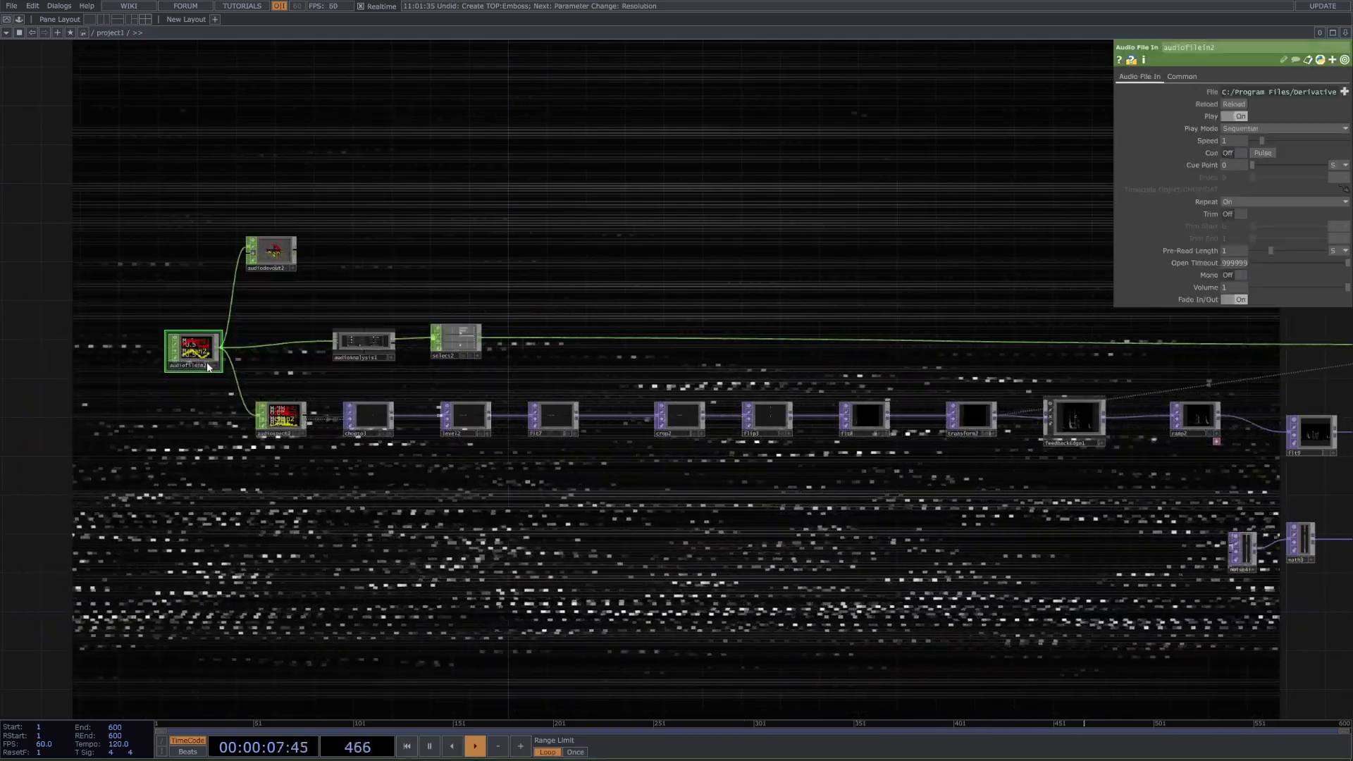
drag(1127, 511, 913, 436)
drag(1032, 480, 692, 519)
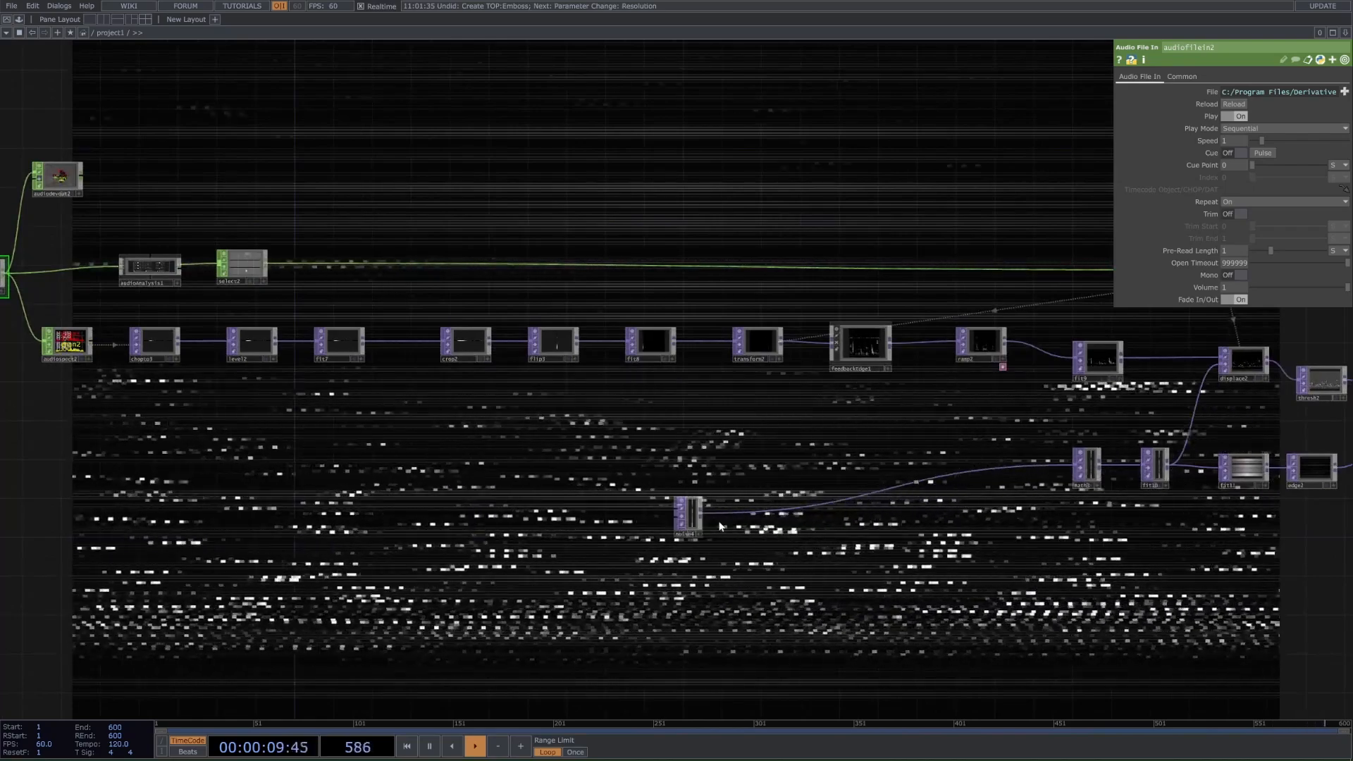
key(ctrl+z)
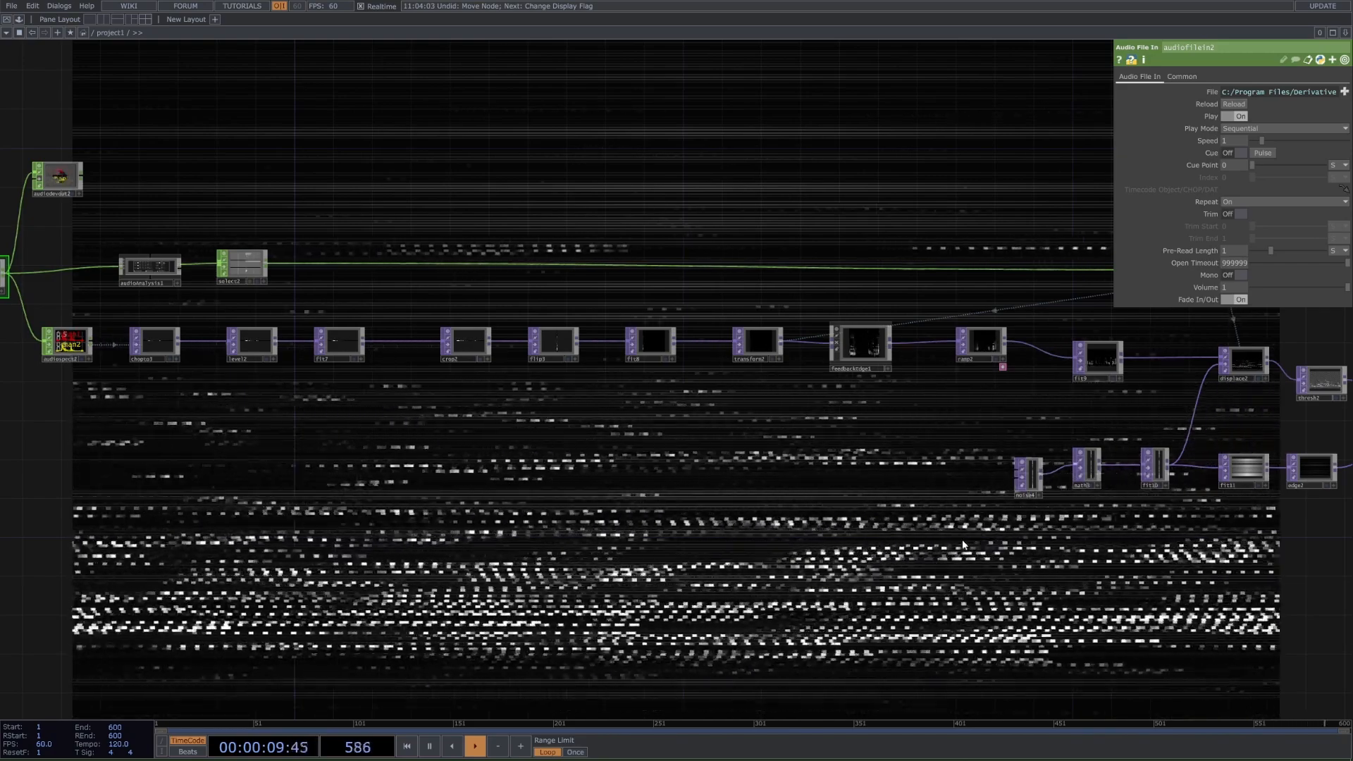
Move fit9 and all displacement, edge, composite and RGB Key nodes further right, leaving a gap after ramp2
drag(591, 426, 103, 422)
scroll(103, 423, down, 4)
right_drag(419, 356, 994, 523)
drag(462, 381, 808, 394)
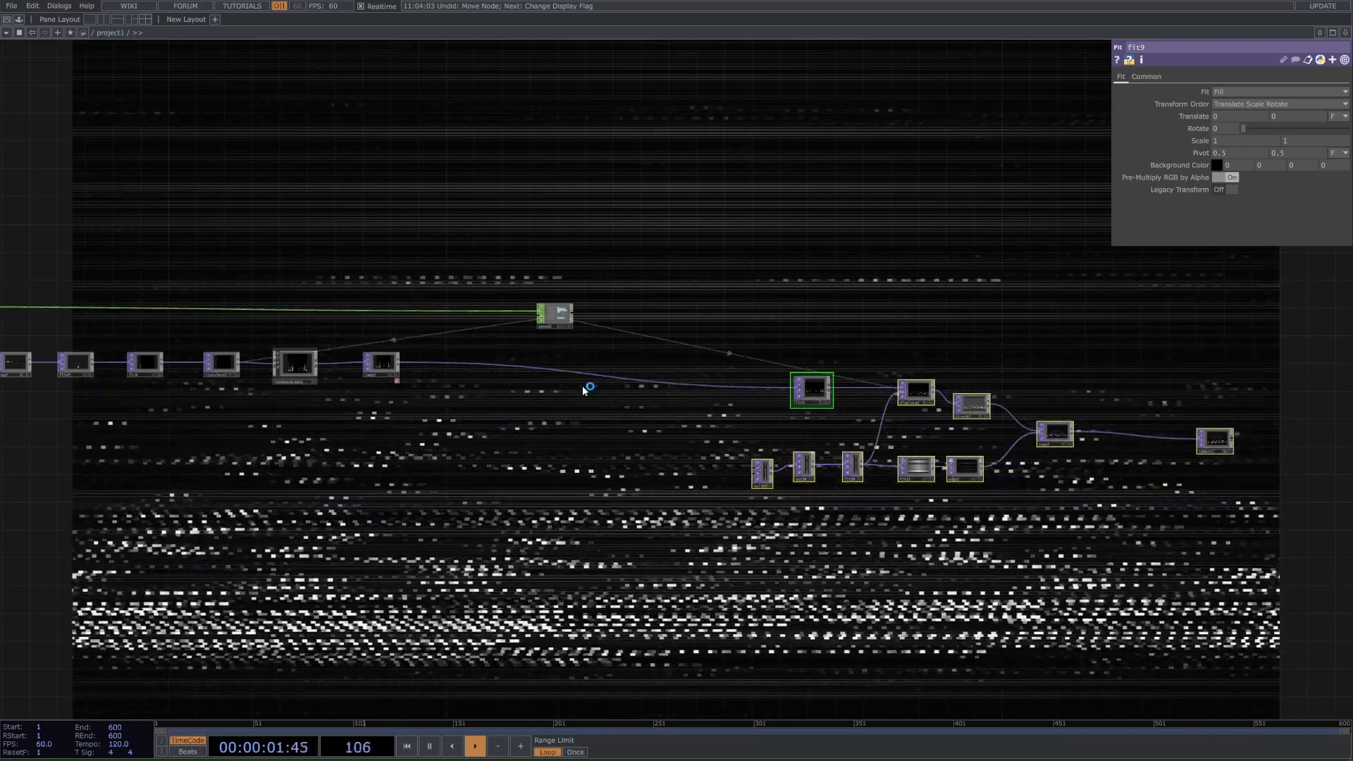
Copy the noise, CHOP to, flip, fit, ramp, reorder and remap nodes from the original network and paste them below the rebuilt chain
scroll(606, 390, down, 5)
drag(632, 474, 725, 265)
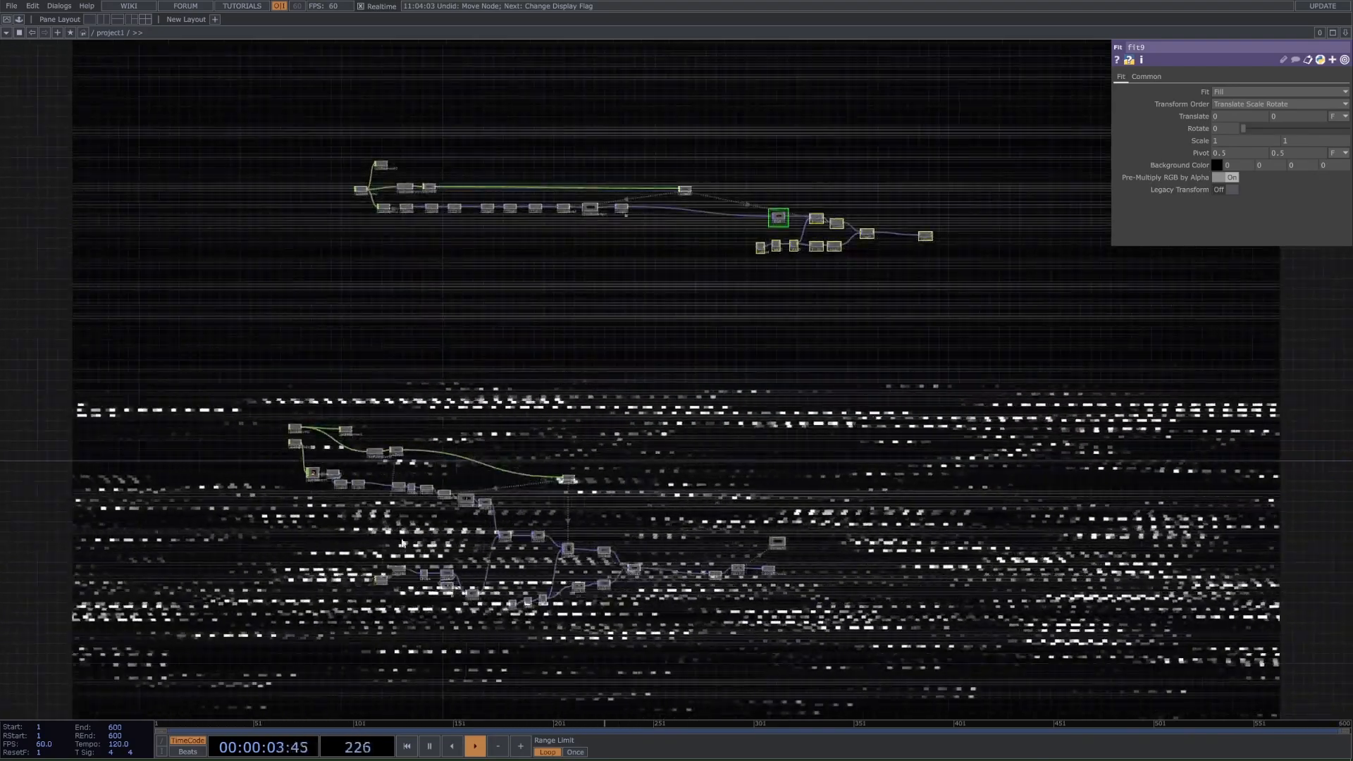
scroll(368, 566, up, 5)
drag(417, 543, 428, 424)
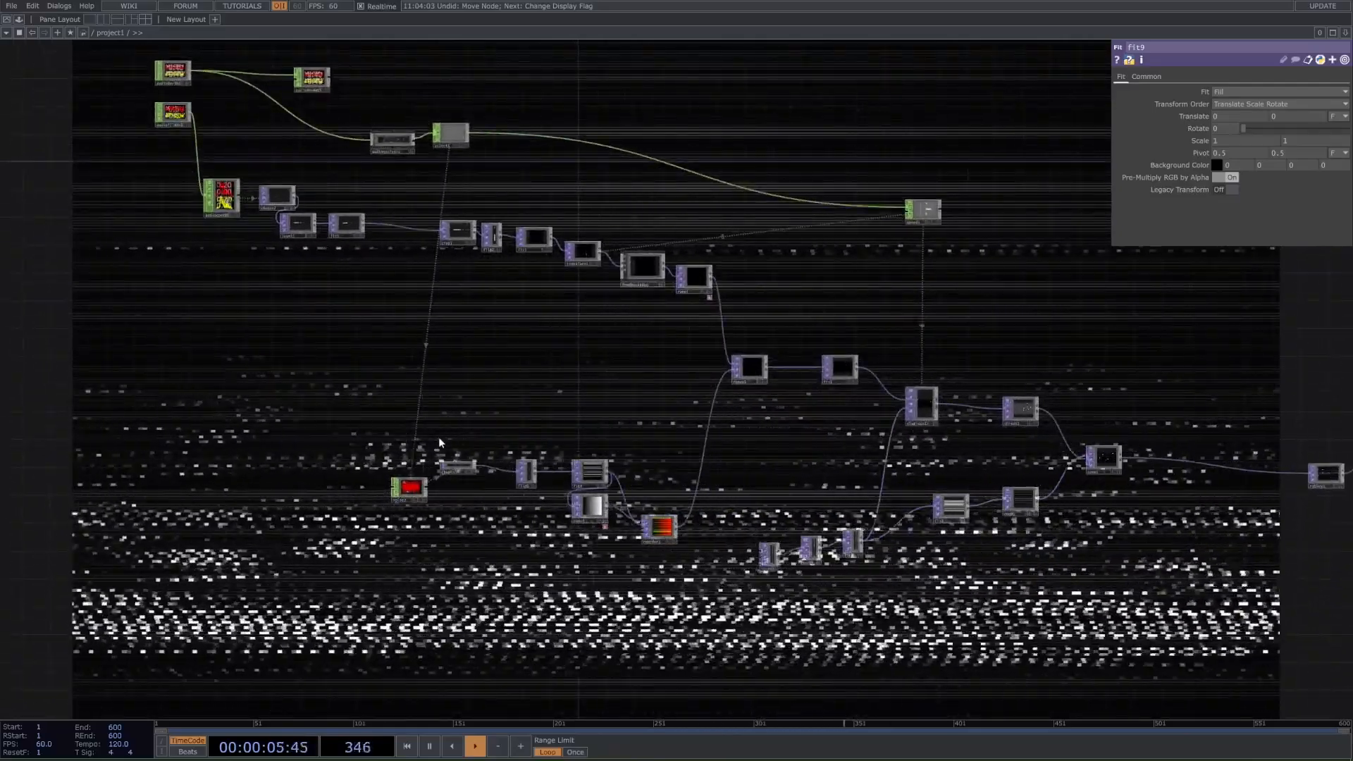
scroll(441, 451, up, 2)
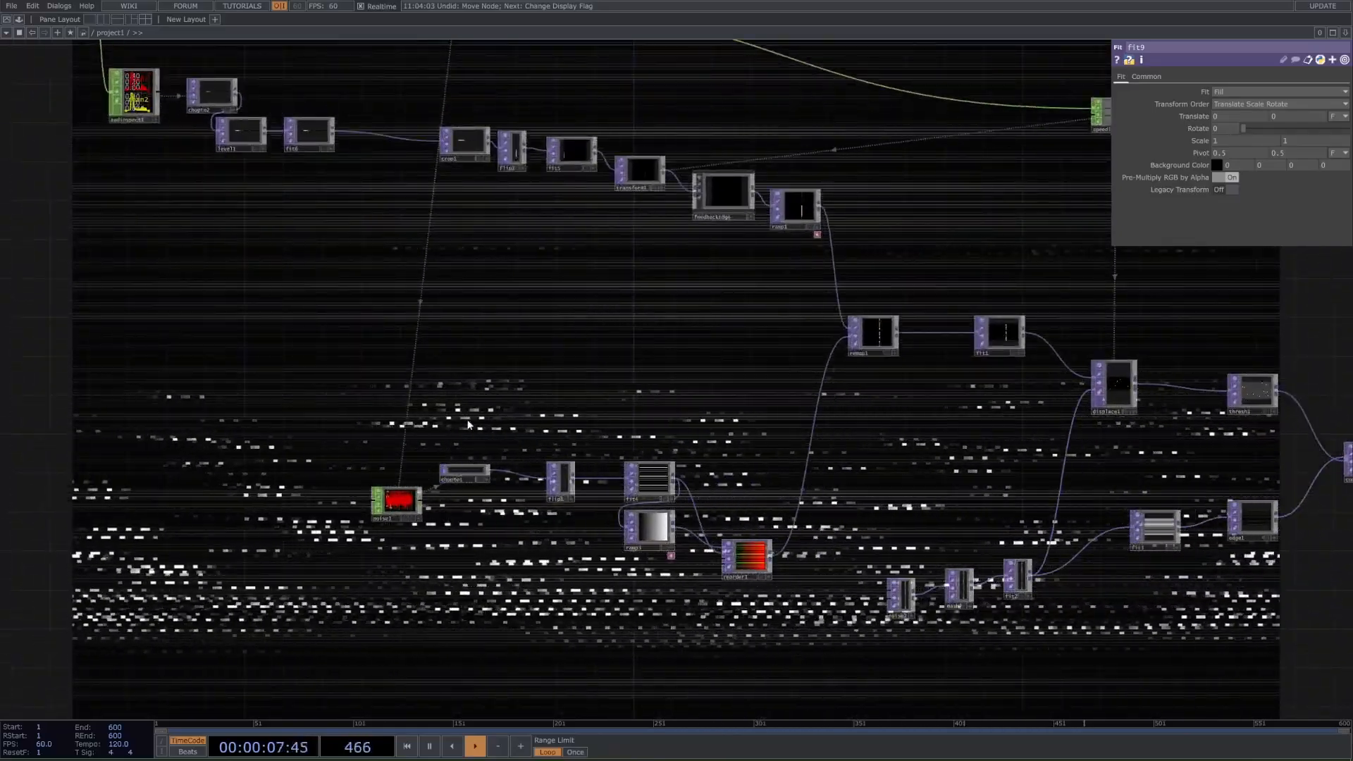
right_drag(385, 464, 698, 368)
right_drag(911, 298, 279, 561)
key(ctrl+c)
scroll(731, 639, down, 5)
drag(797, 352, 746, 562)
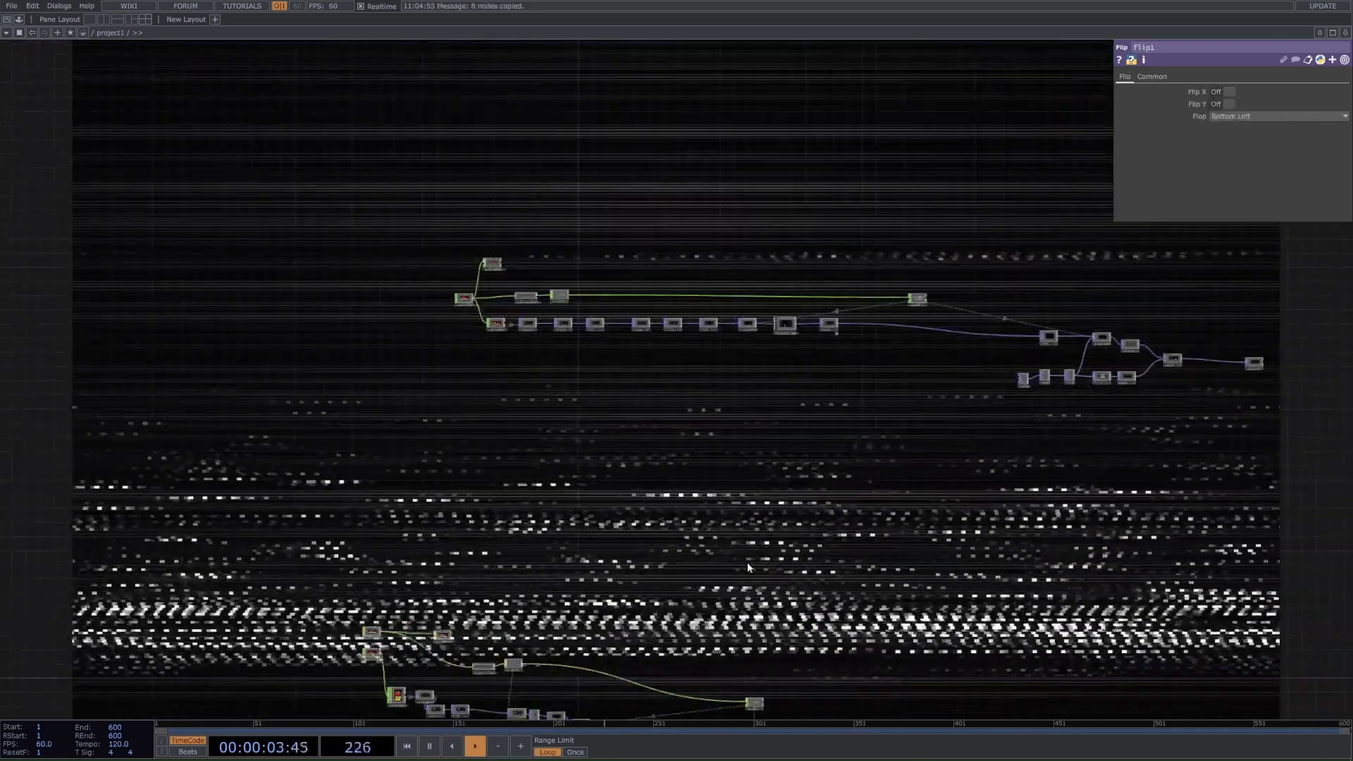
key(ctrl+v)
Remove the snare expression from the pasted noise5's Offset, making it a constant 0
scroll(861, 519, up, 4)
click(740, 486)
click(656, 531)
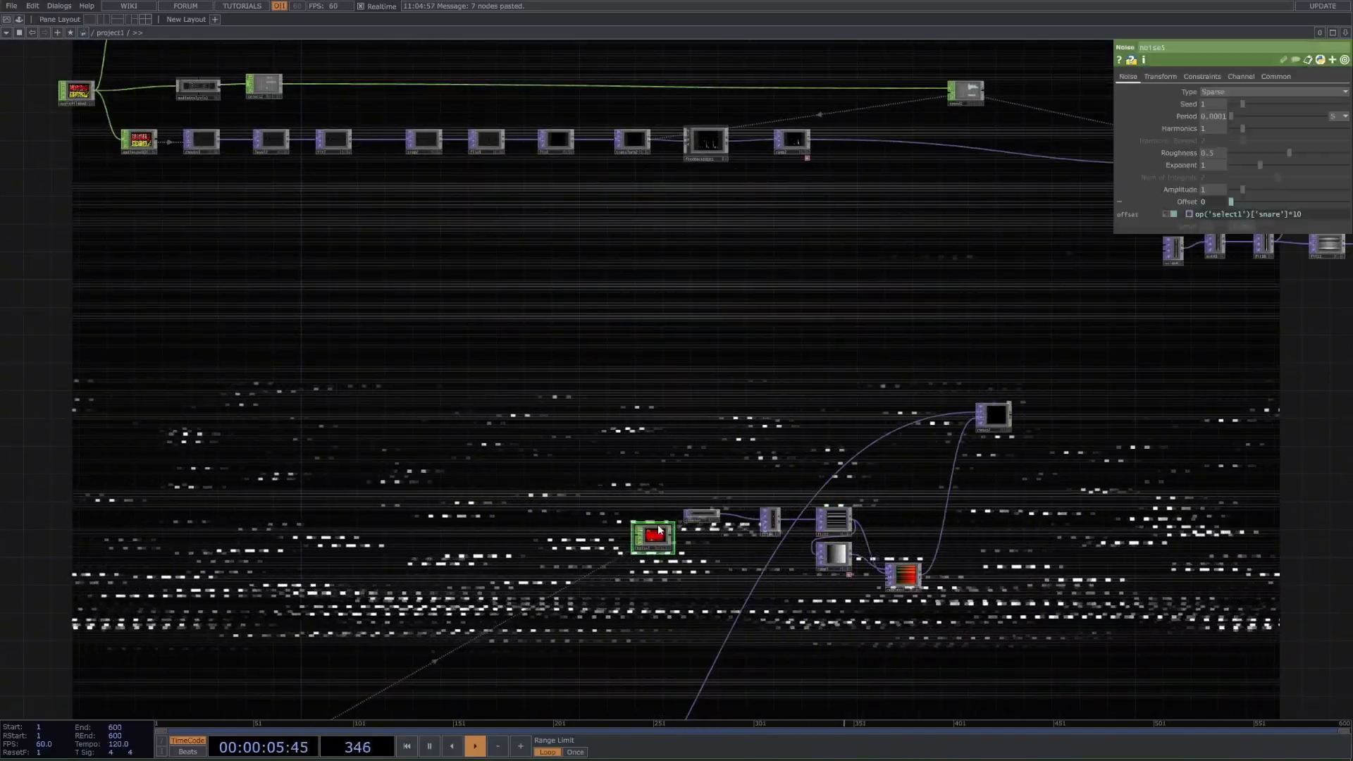
Disconnect the pasted remap's wire from the original network and position the pasted branch beneath the gap in the rebuilt chain
right_drag(1094, 353, 580, 590)
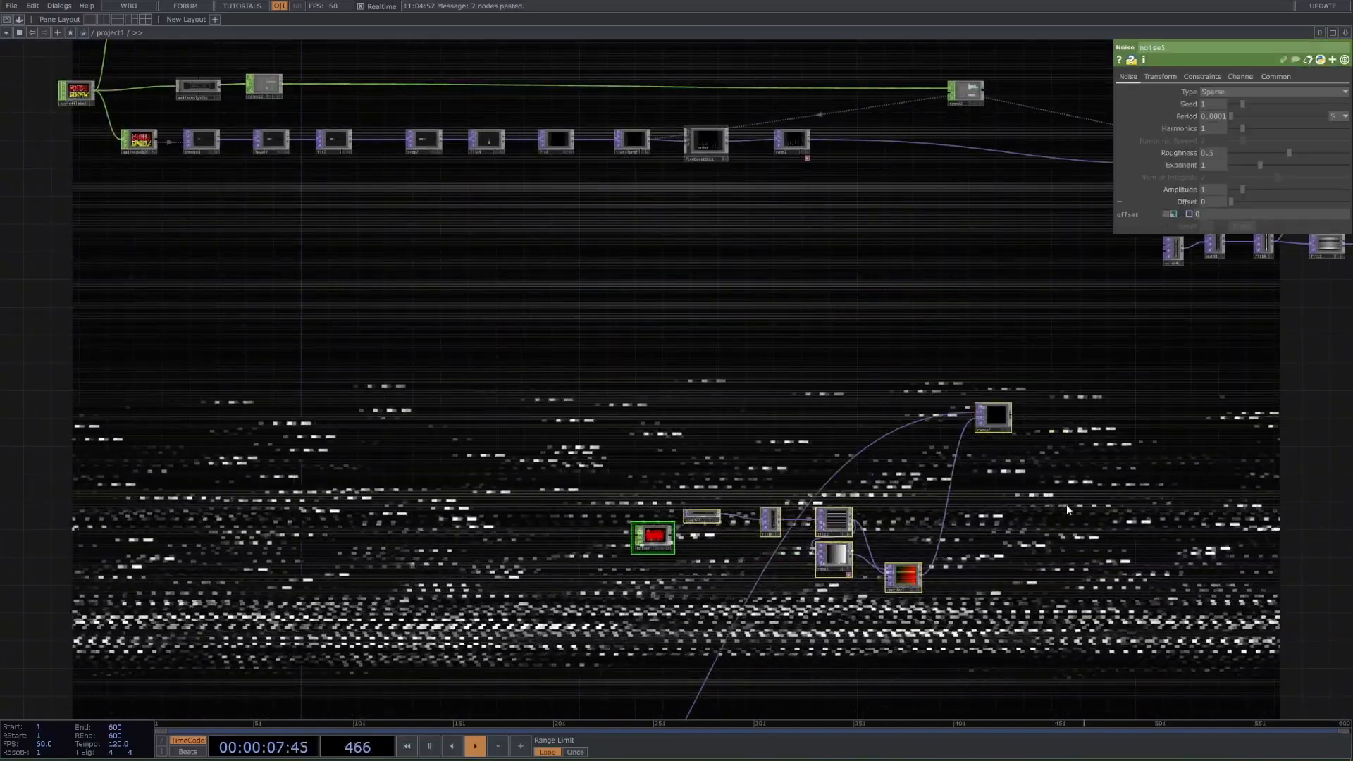
drag(988, 416, 1058, 277)
right_click(964, 292)
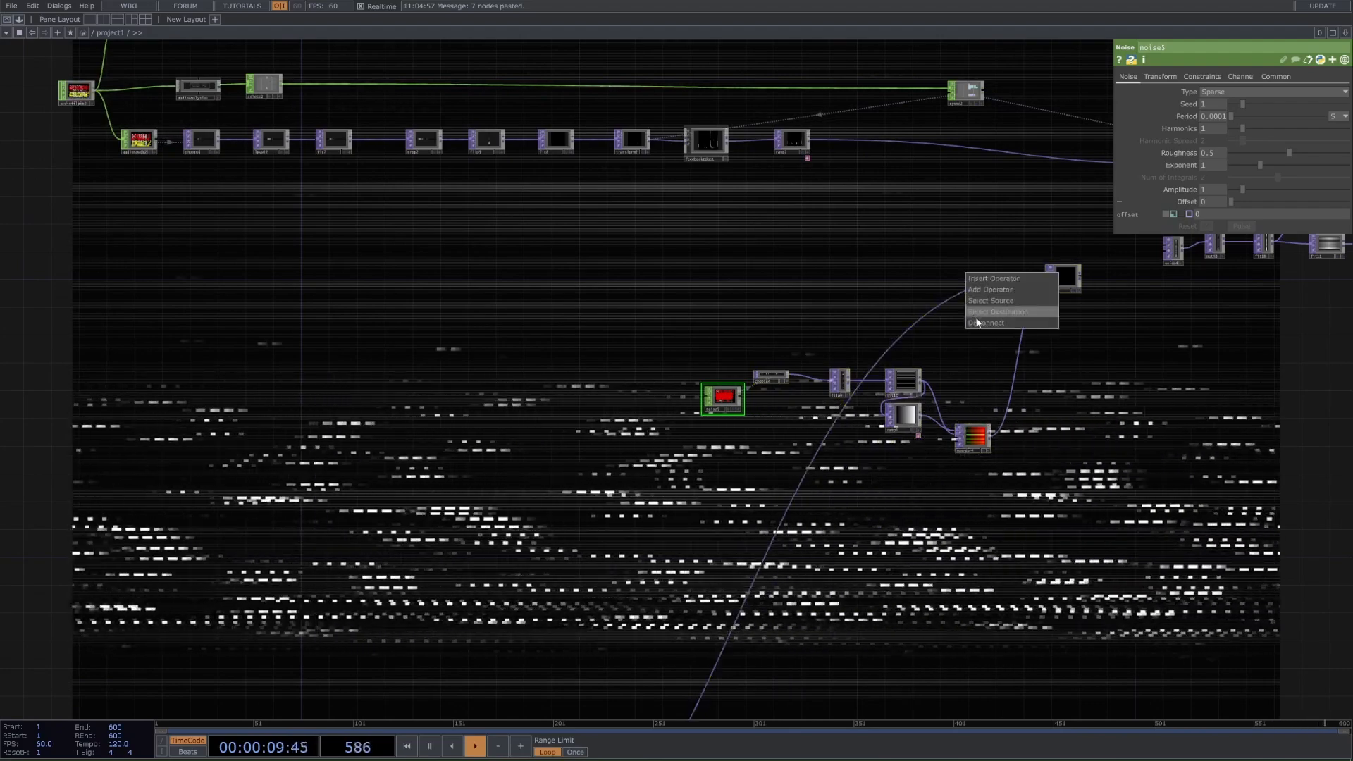
click(976, 316)
drag(1154, 352, 958, 425)
middle_drag(958, 425, 895, 390)
drag(896, 390, 1000, 324)
middle_drag(931, 256, 978, 351)
right_drag(975, 268, 610, 479)
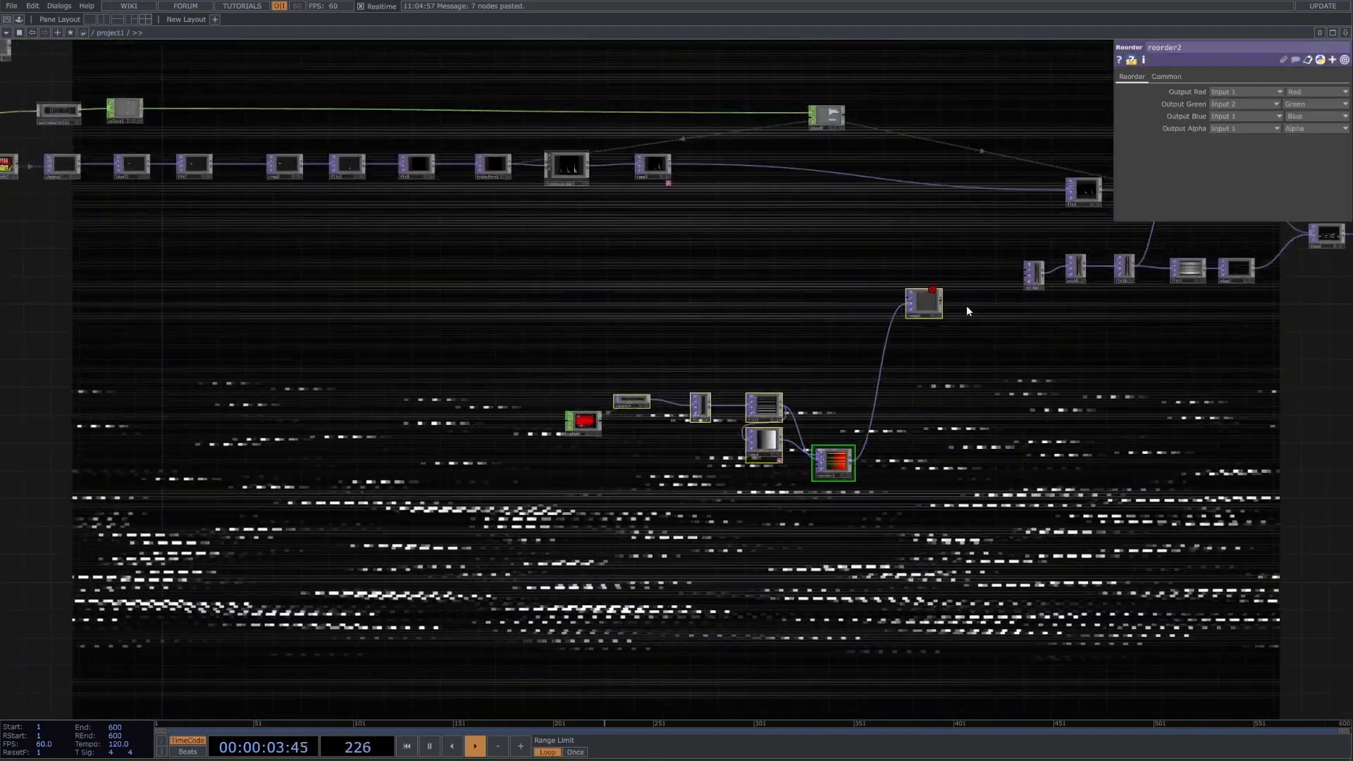
drag(929, 306, 921, 223)
Turn off the background display of rgbkey2
middle_drag(619, 400, 547, 458)
drag(870, 548, 933, 518)
middle_drag(934, 518, 1304, 408)
drag(1304, 408, 1058, 492)
click(1042, 414)
Place noise5 below chopto4 and pause the timeline playback
middle_drag(638, 572, 553, 603)
drag(552, 603, 580, 594)
key(space)
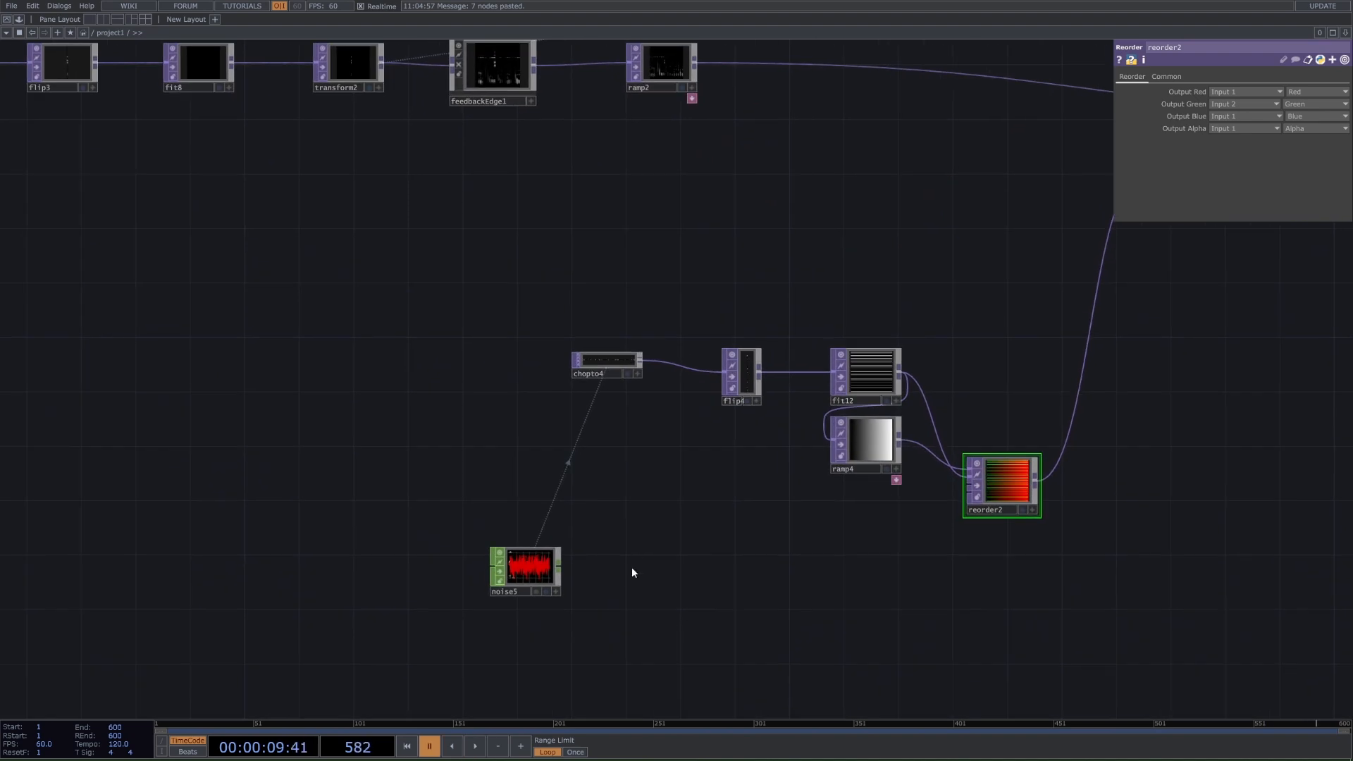
middle_drag(578, 582, 606, 620)
Try adding a new Noise CHOP beside noise5, and delete it again
key(Tab)
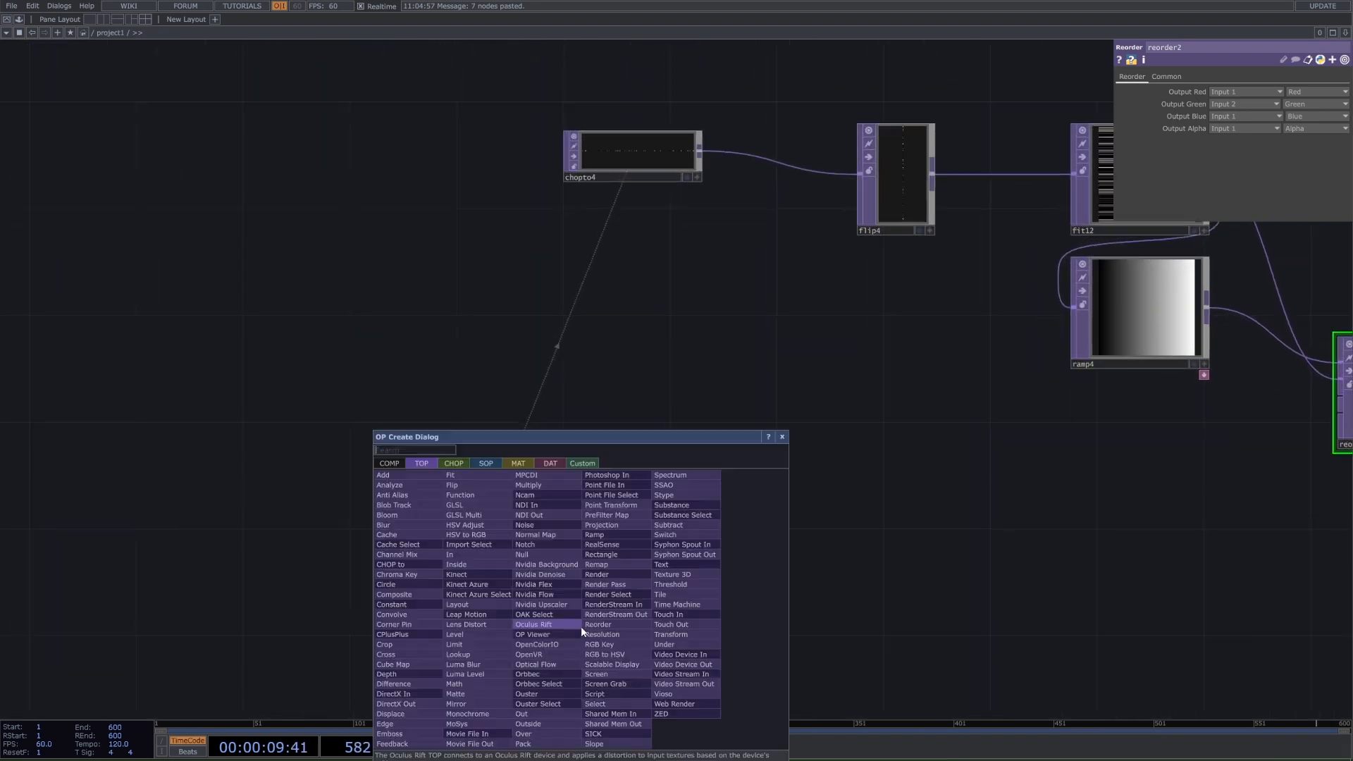
click(468, 465)
text(no)
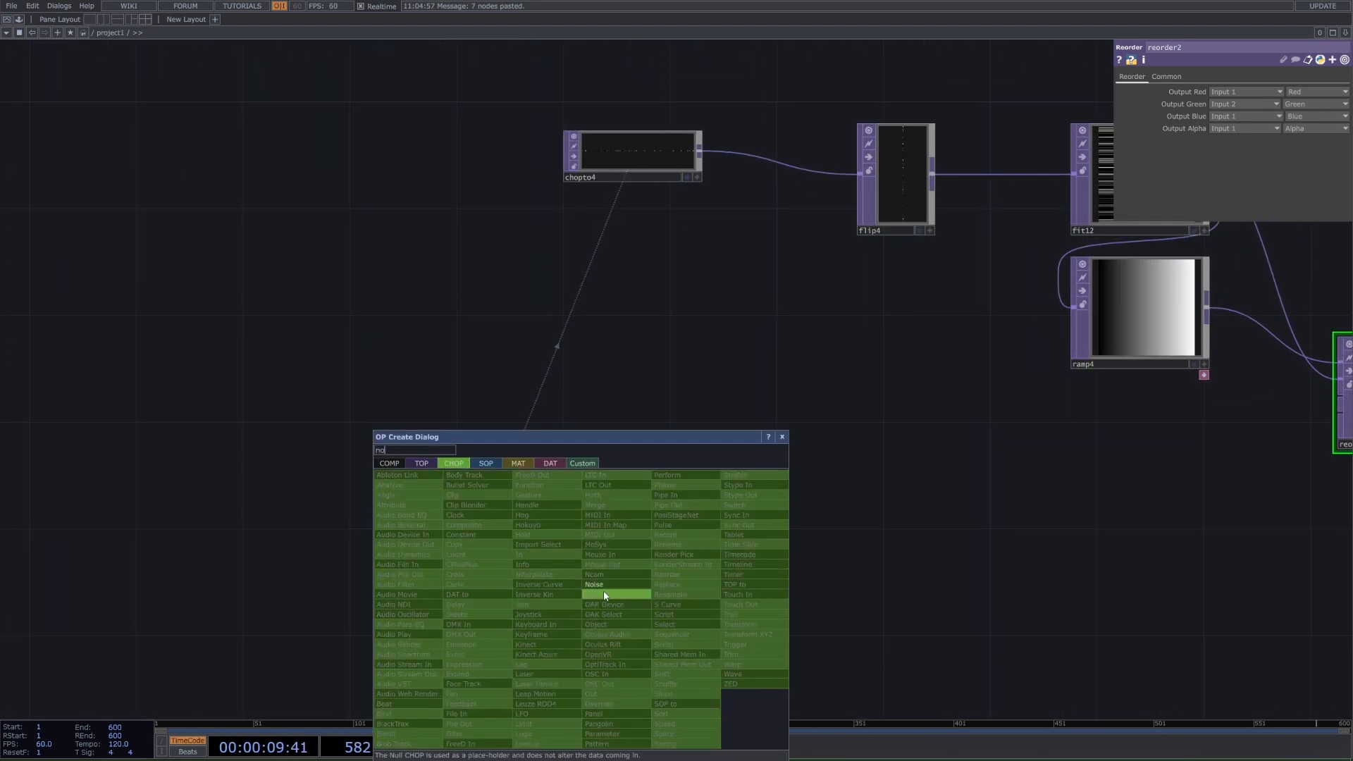
click(598, 585)
key(Delete)
Try out noise5's Period and Offset, keeping Period at 0.0001 and Offset at 0
click(505, 562)
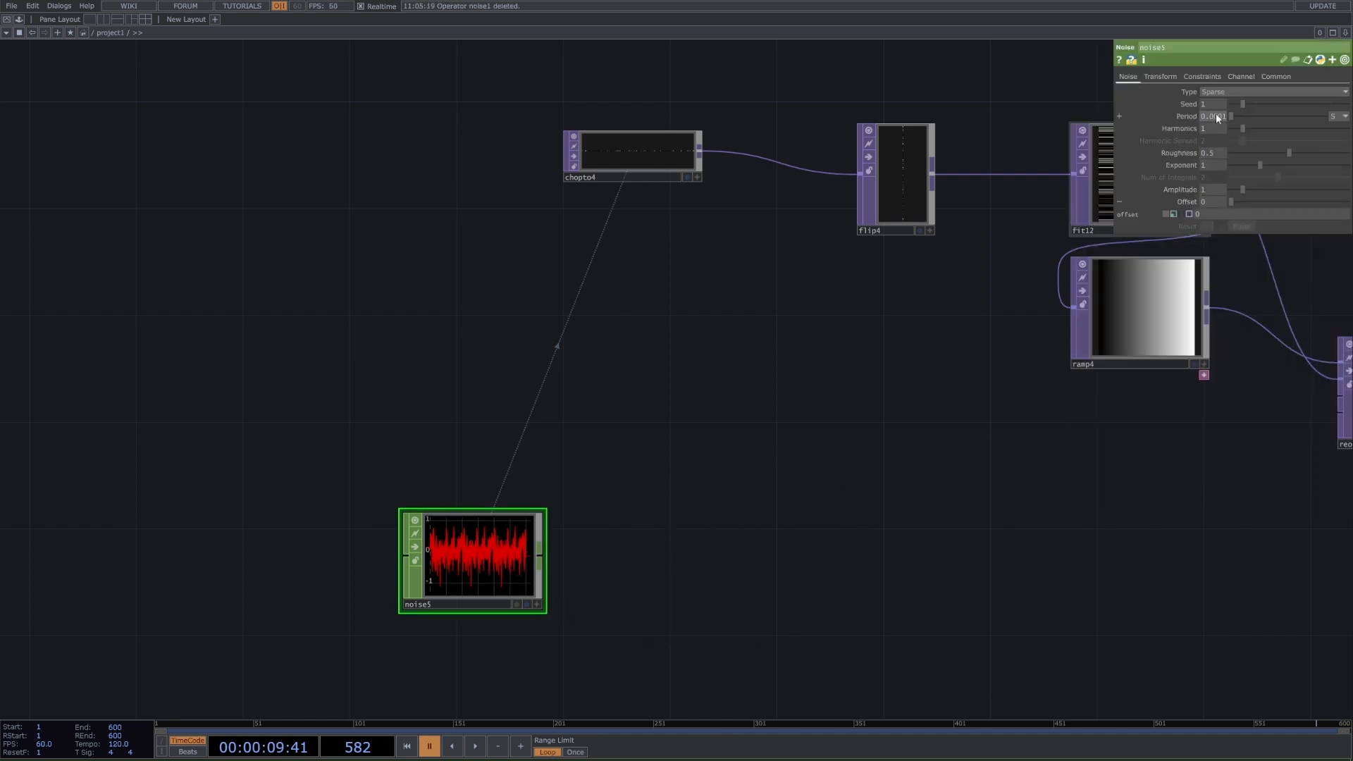
mouse_move(1234, 117)
mouse_down()
mouse_move(1317, 115)
mouse_move(1230, 118)
mouse_up()
middle_drag(1024, 347, 822, 350)
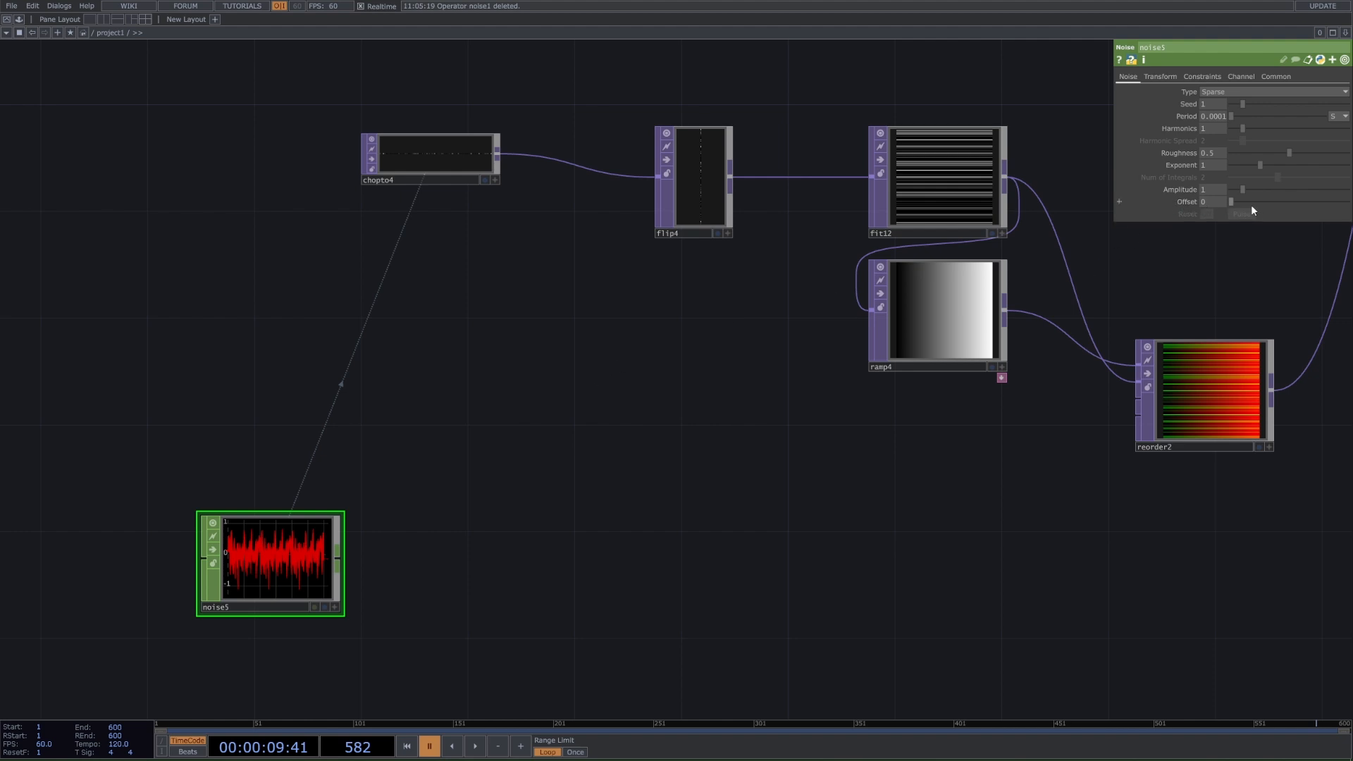
drag(1252, 203, 1319, 201)
drag(1235, 211, 1246, 203)
Try adding another CHOP to TOP from noise5's output, and delete it again
right_click(345, 561)
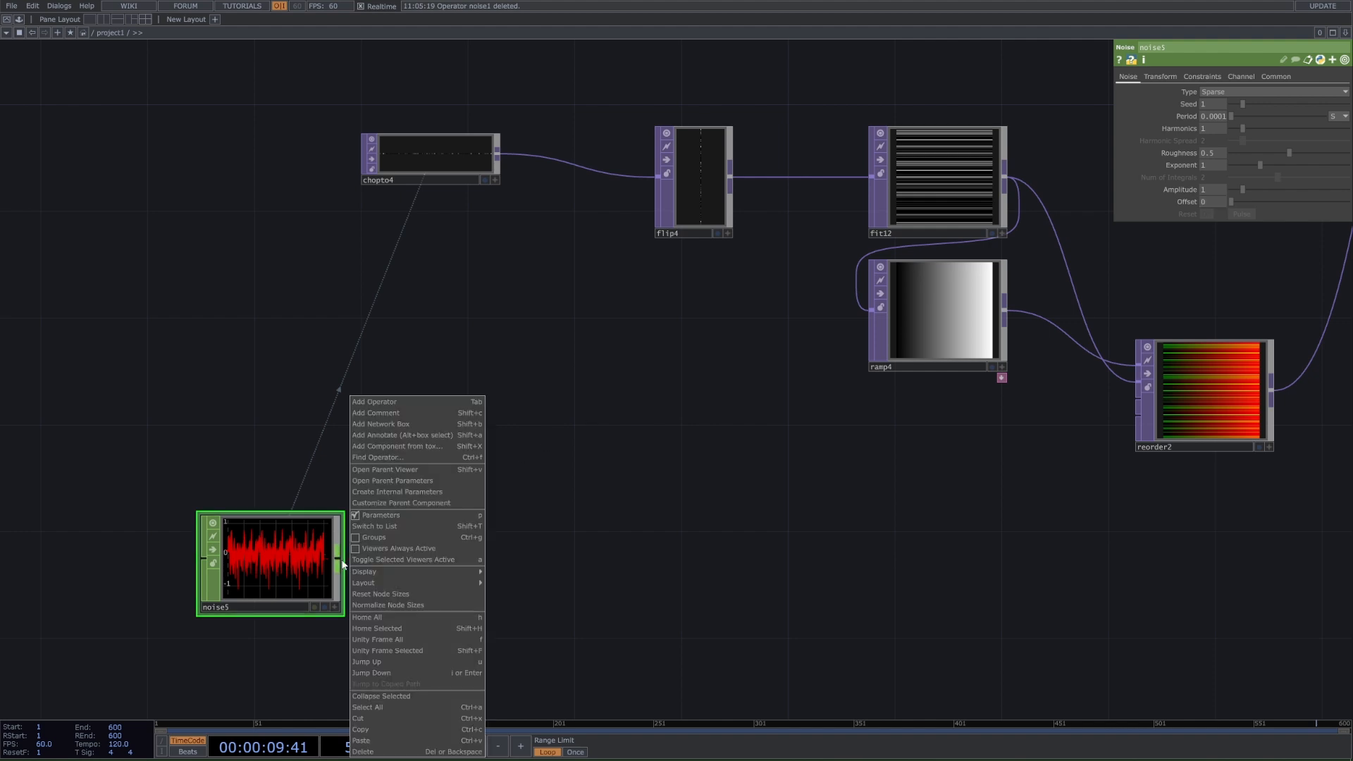
right_click(341, 560)
click(188, 417)
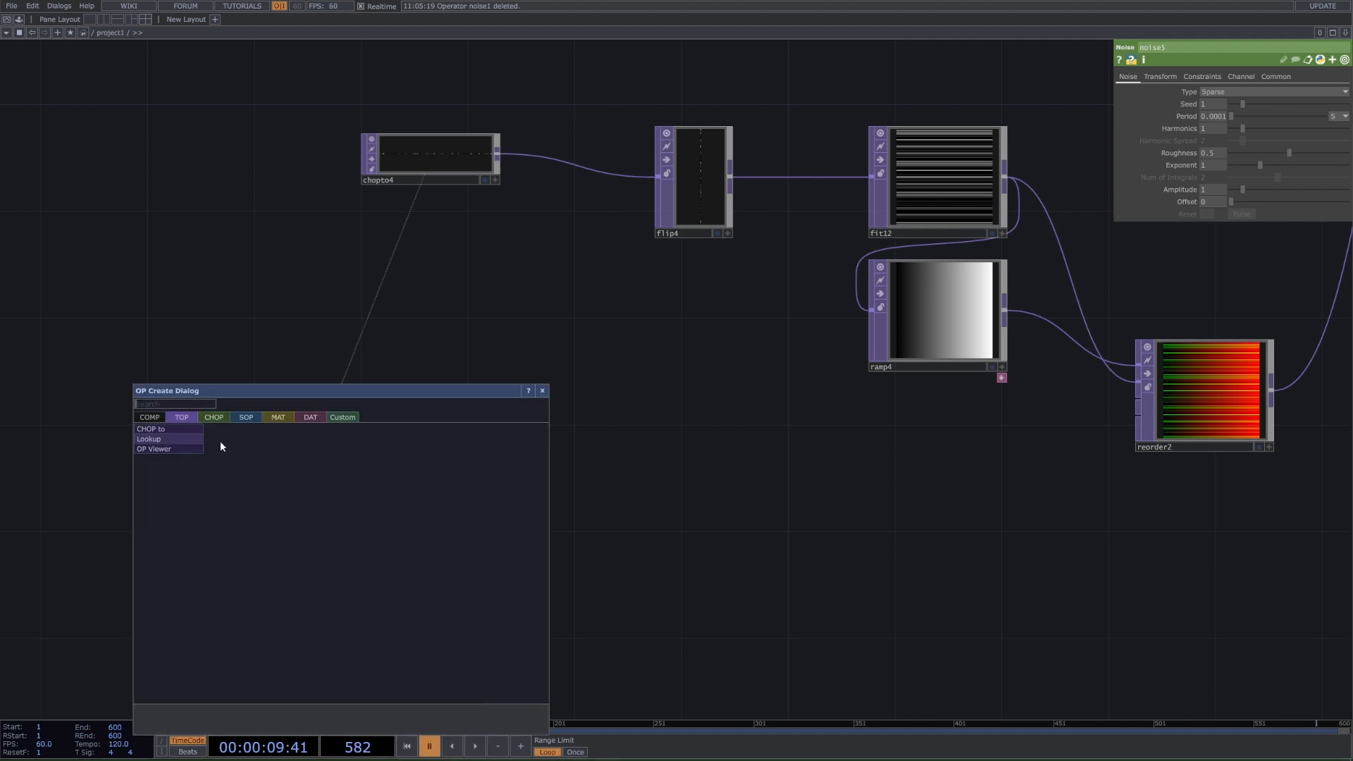
click(220, 441)
click(733, 497)
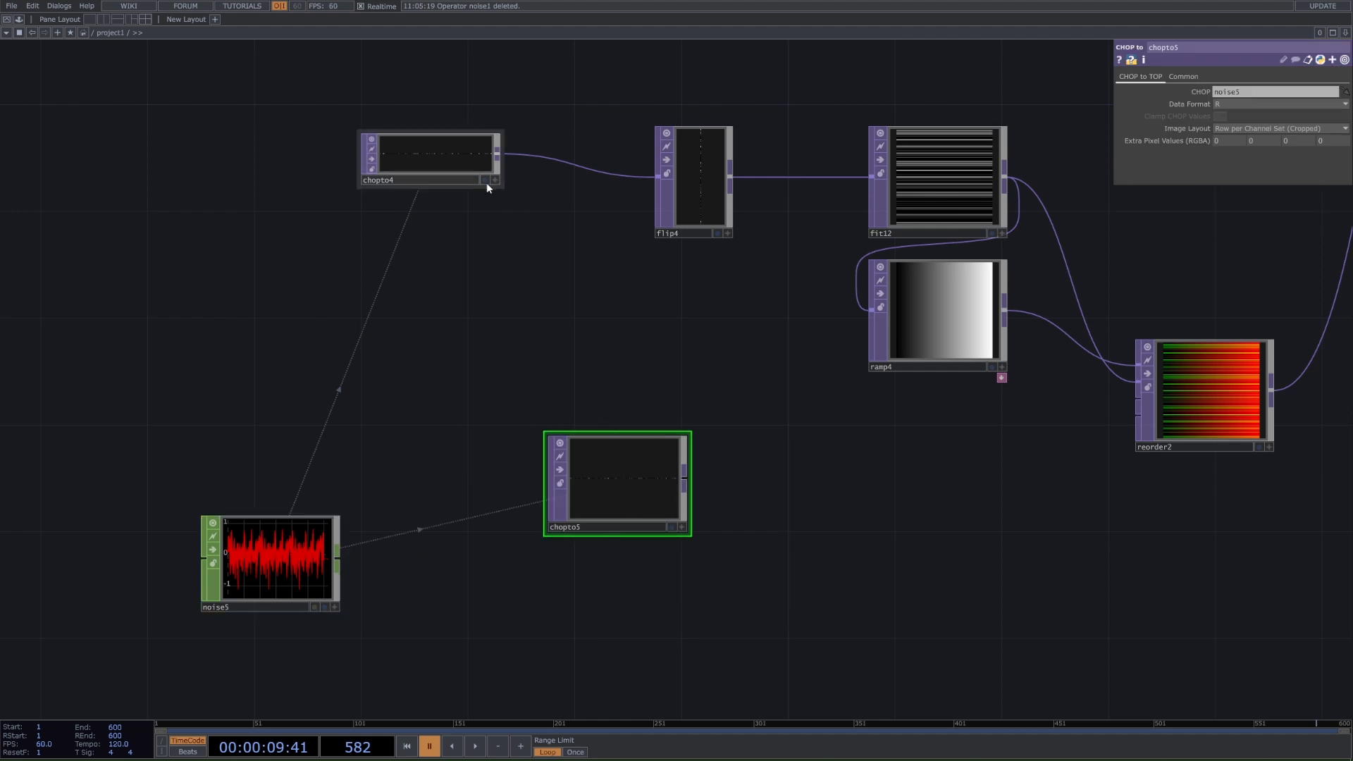
key(Delete)
Check the settings of chopto4 and flip4, and spread ramp4 and reorder2 out to the right of fit12
click(448, 157)
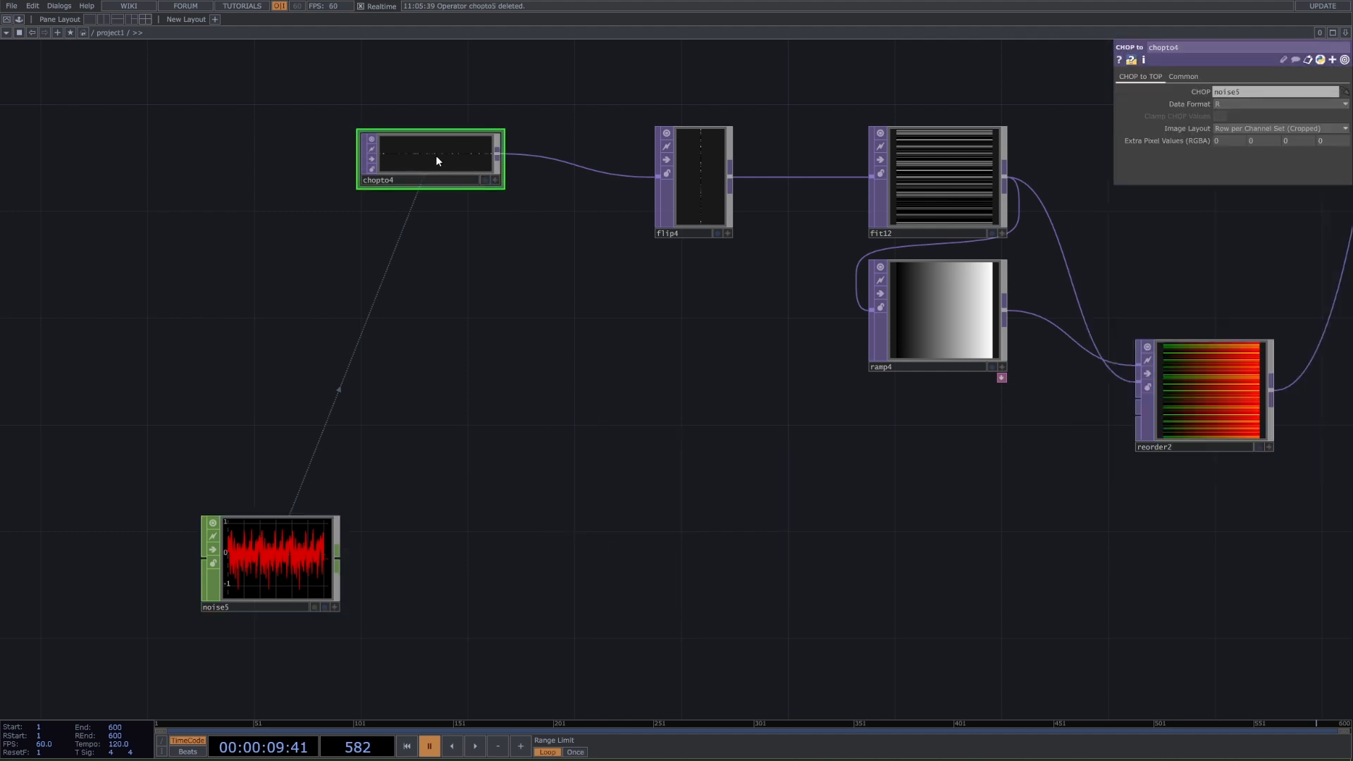
click(700, 156)
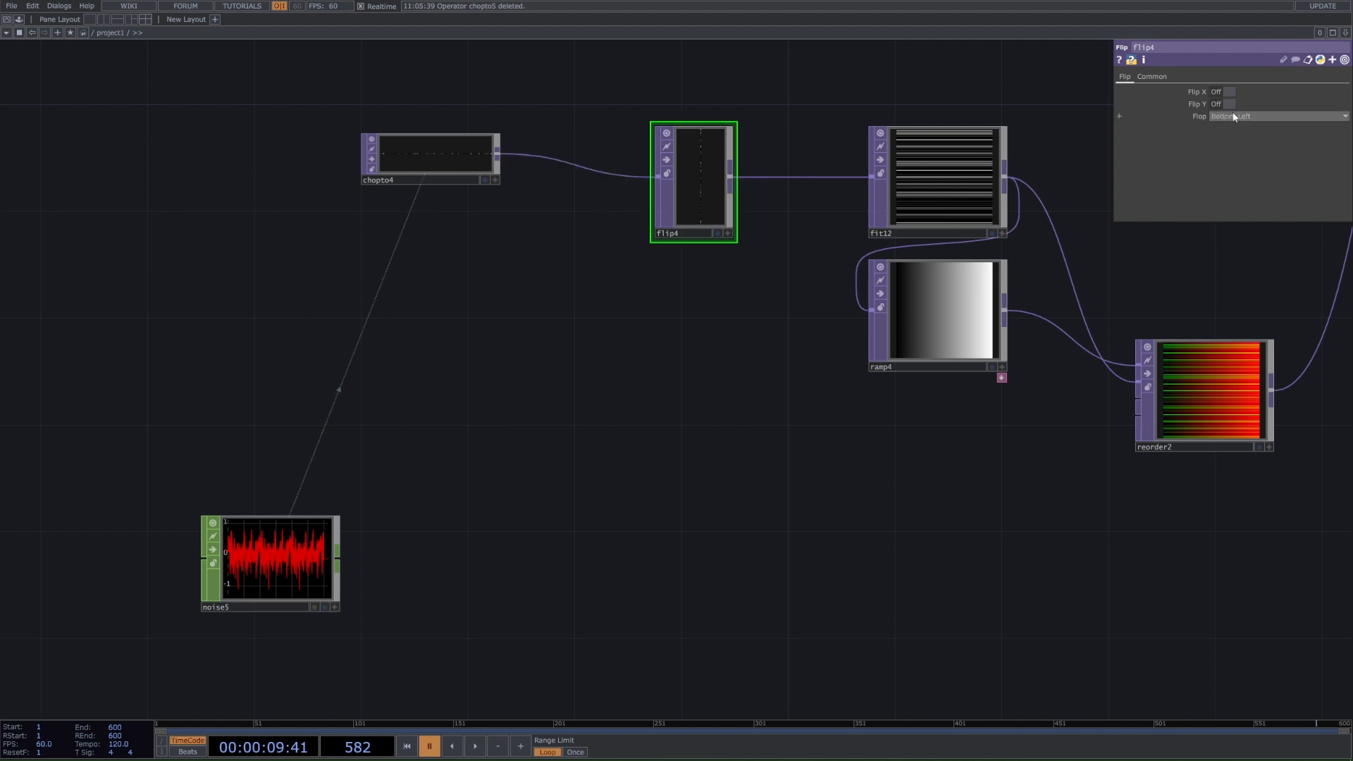
drag(745, 528, 329, 508)
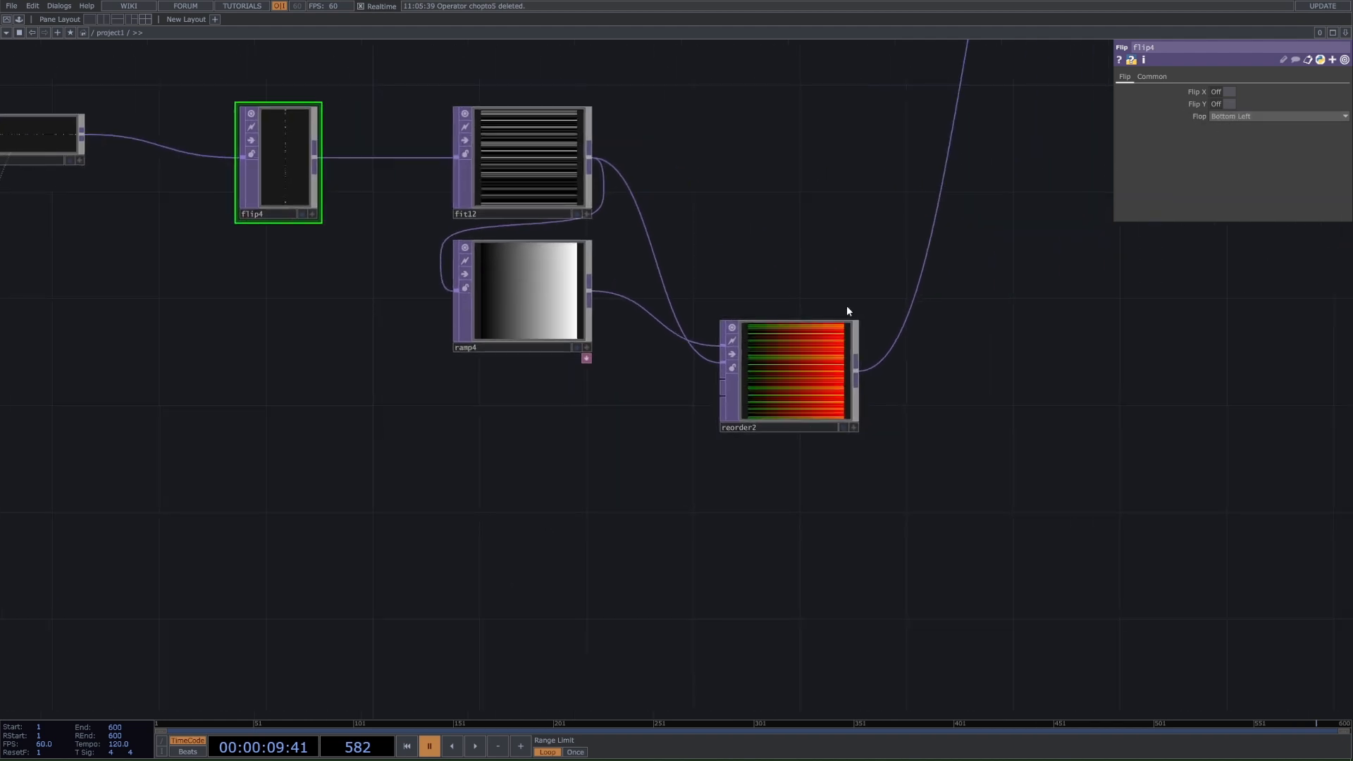
drag(537, 311, 805, 311)
drag(660, 306, 662, 312)
Set fit12's custom resolution to 256 by 256
click(544, 172)
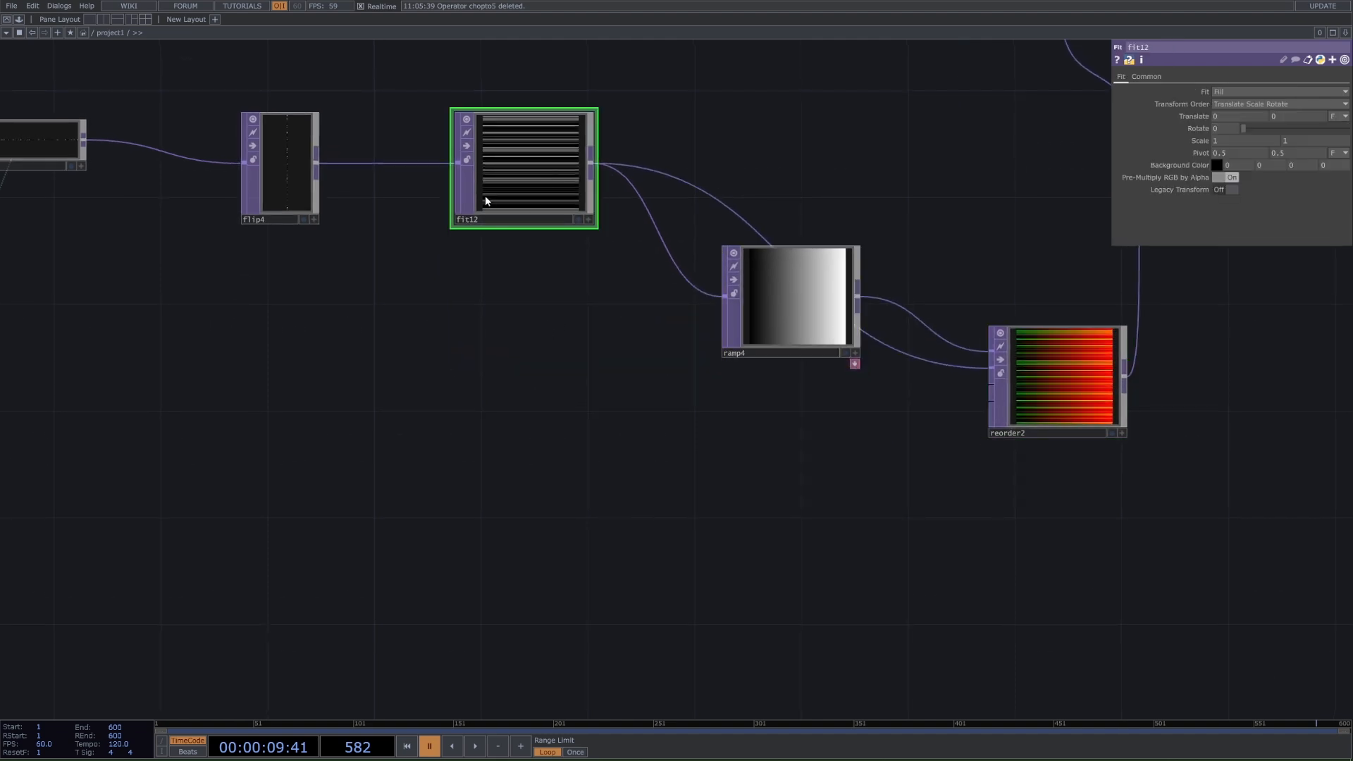
click(291, 147)
click(562, 189)
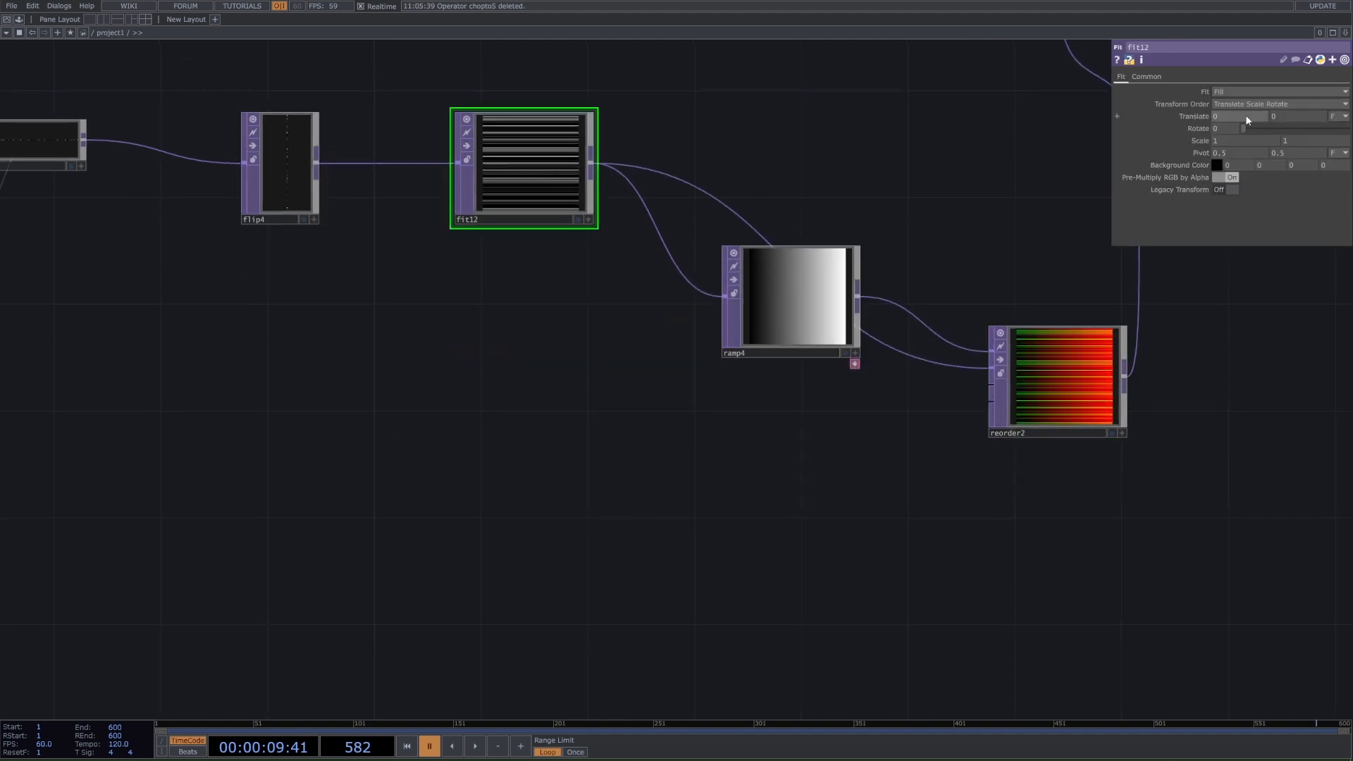
click(1157, 76)
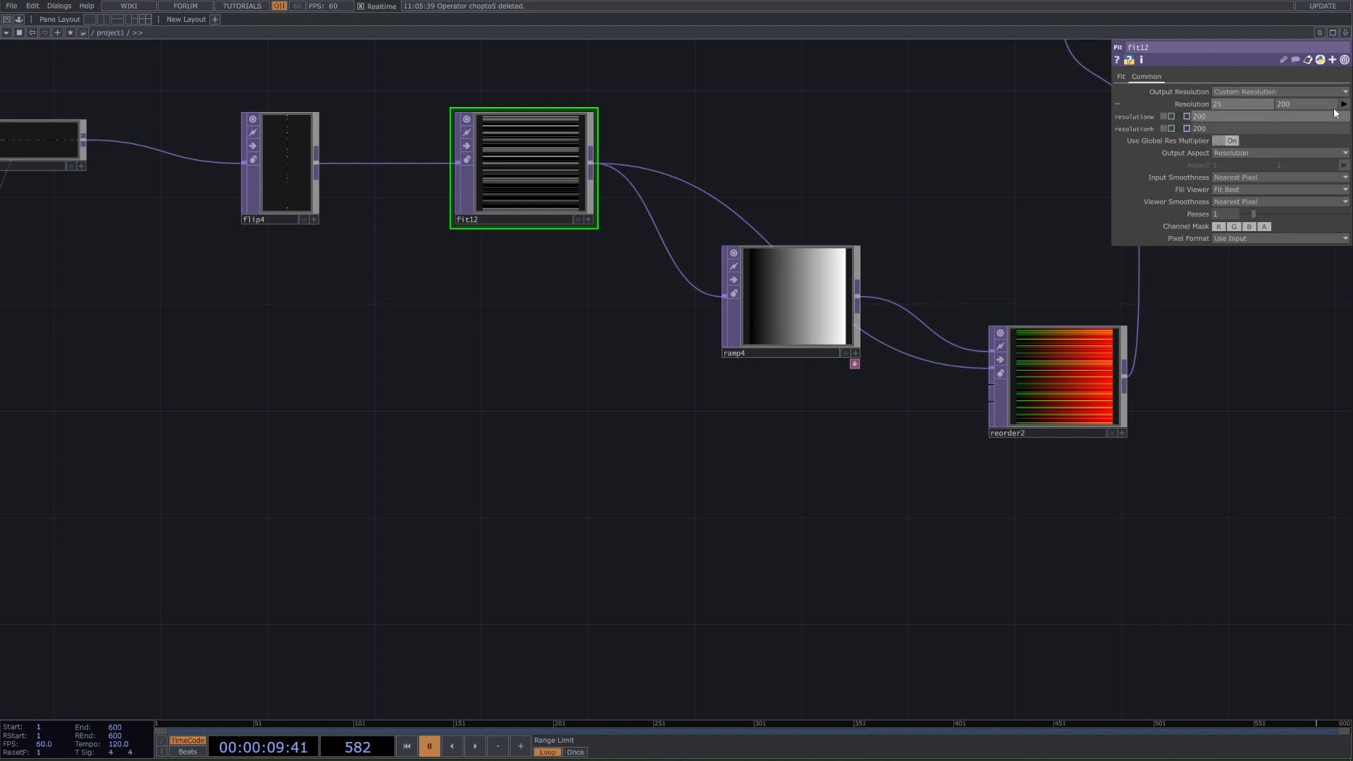
key(Tab)
text(2)
key(Return)
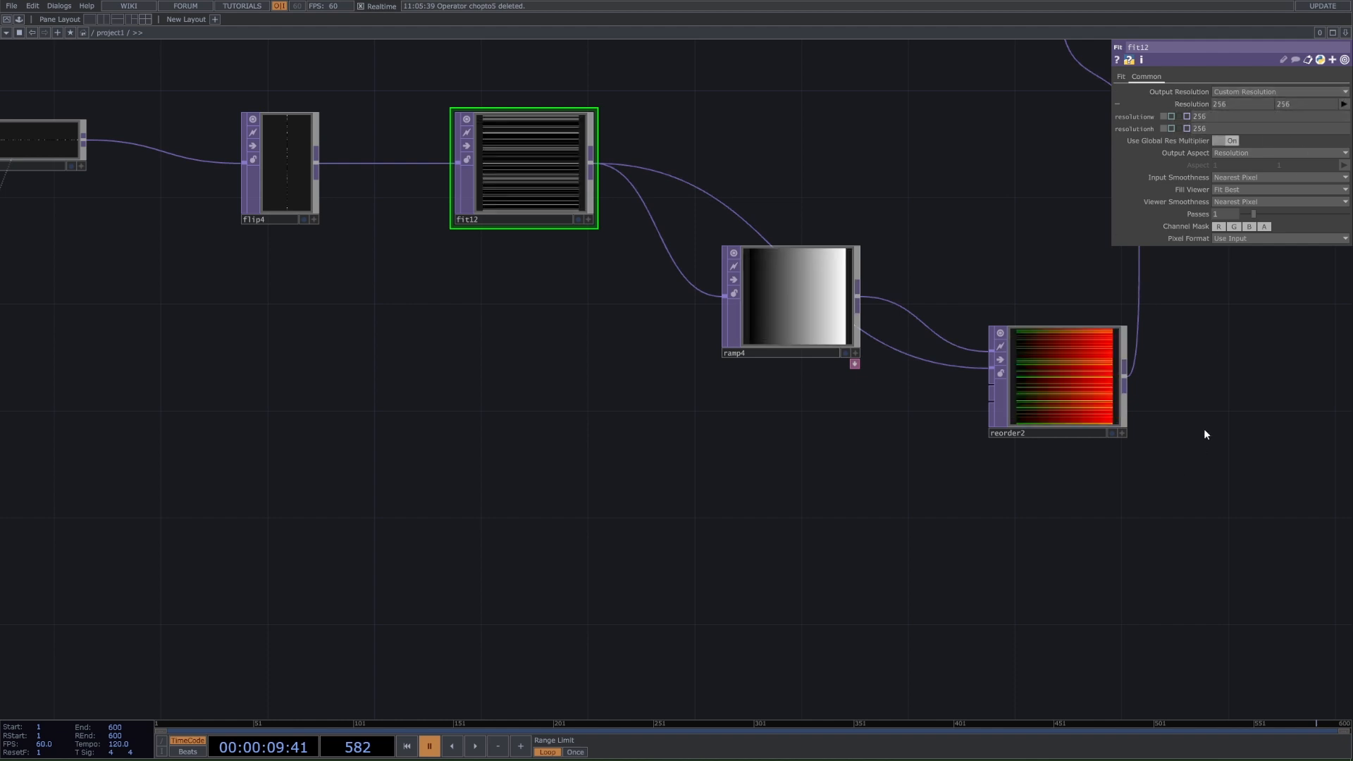
scroll(1114, 378, up, 5)
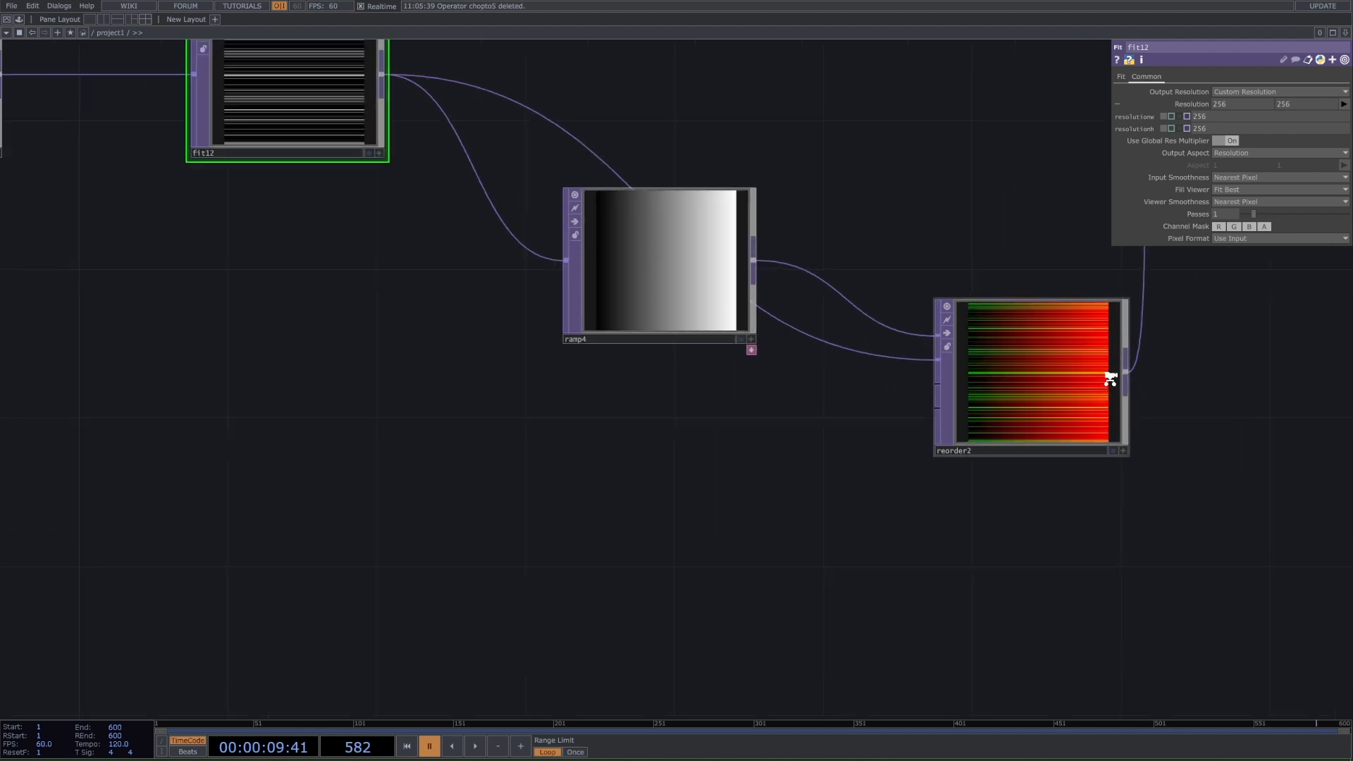
Move ramp4 further below fit12 and shift reorder2 so the wires between the three nodes are spread out
scroll(1109, 374, down, 8)
drag(1038, 321, 973, 381)
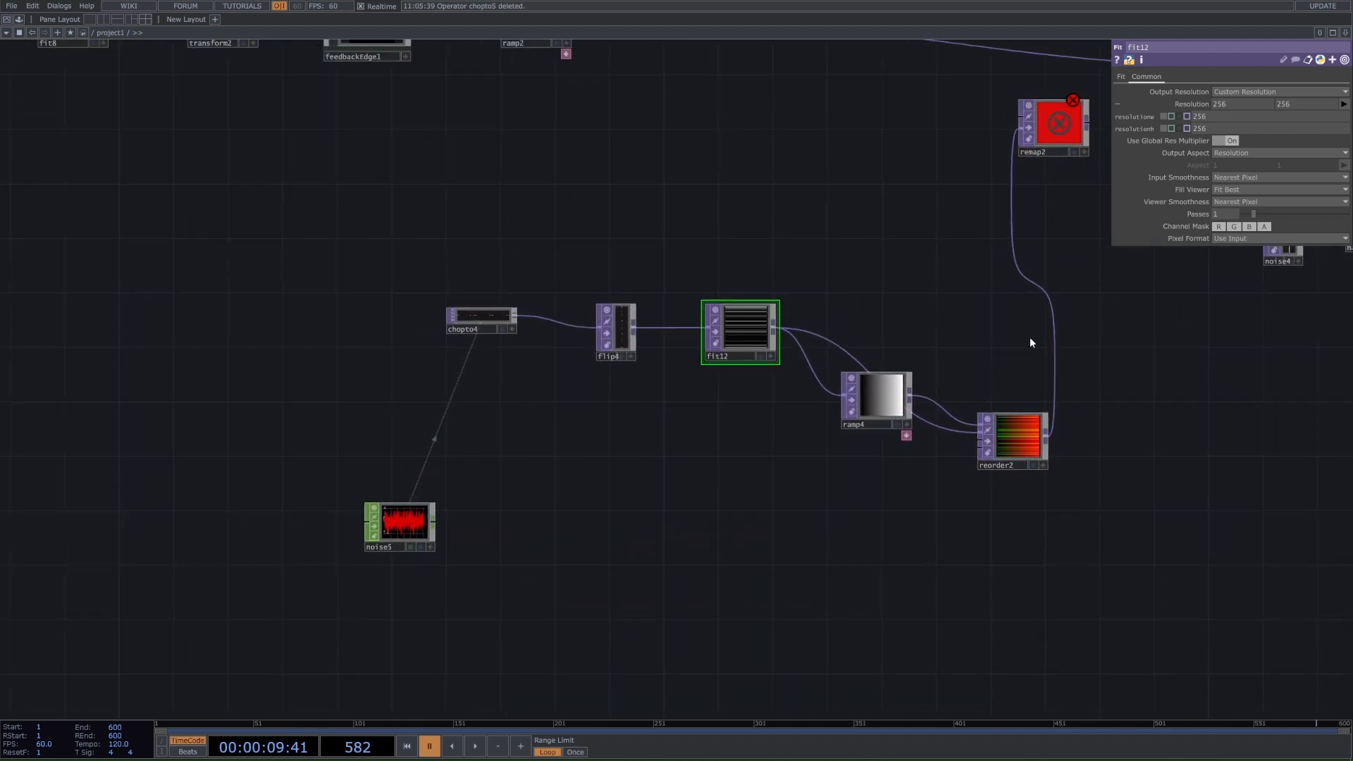
scroll(956, 467, up, 4)
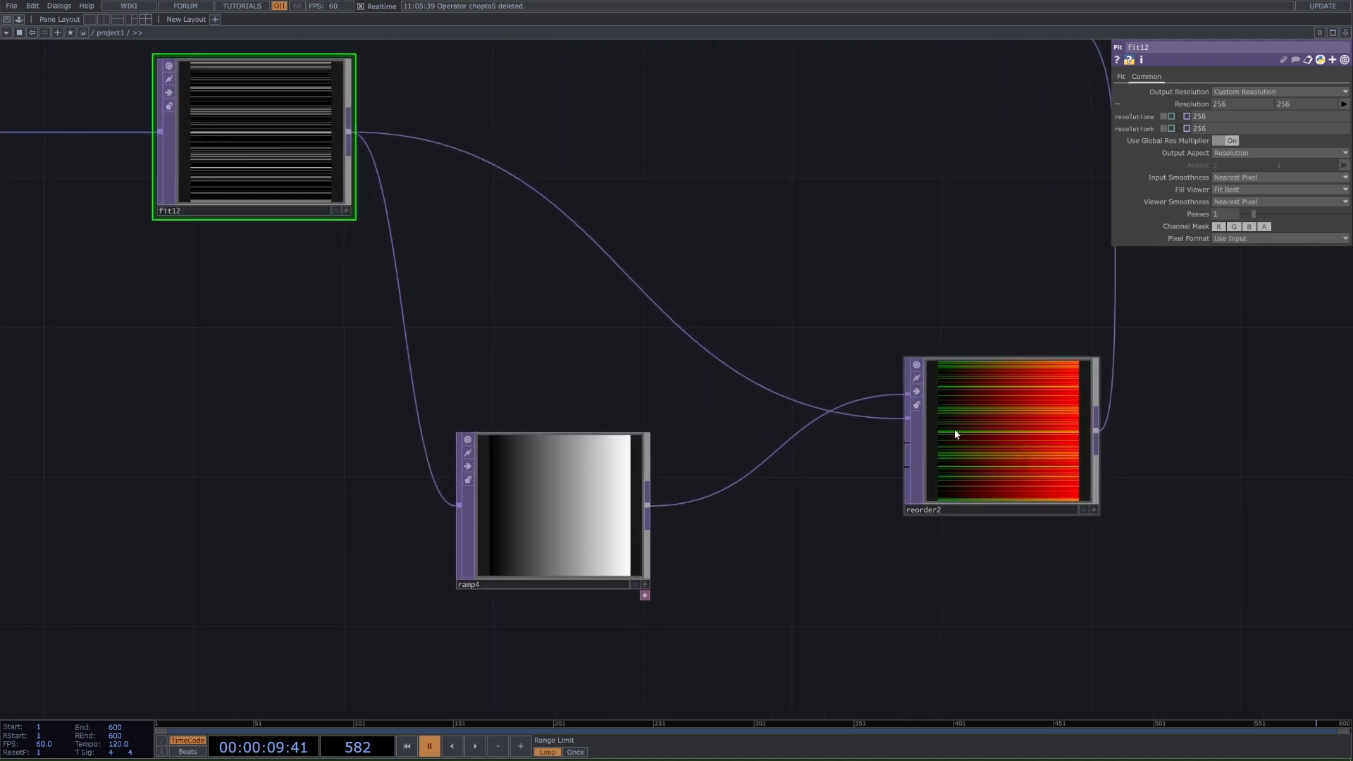
drag(615, 397, 683, 427)
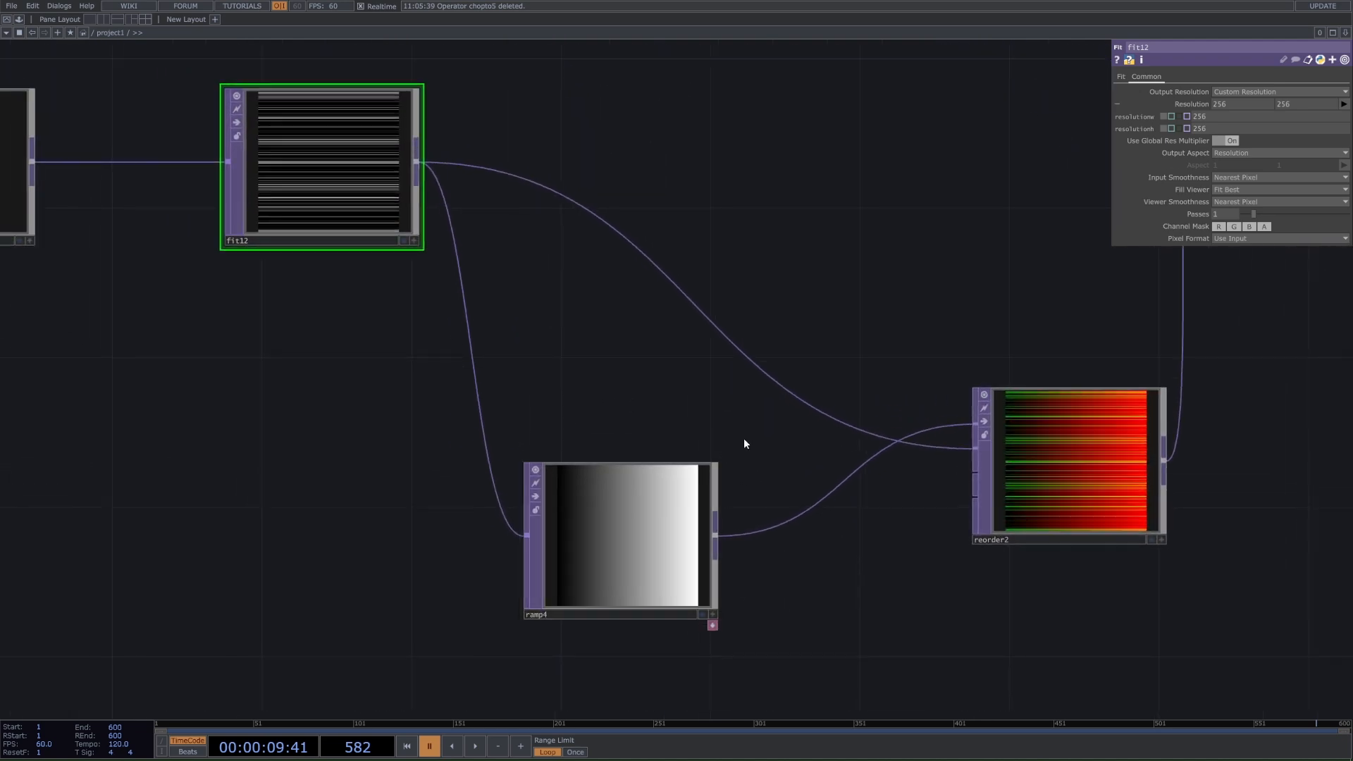
drag(429, 249, 599, 179)
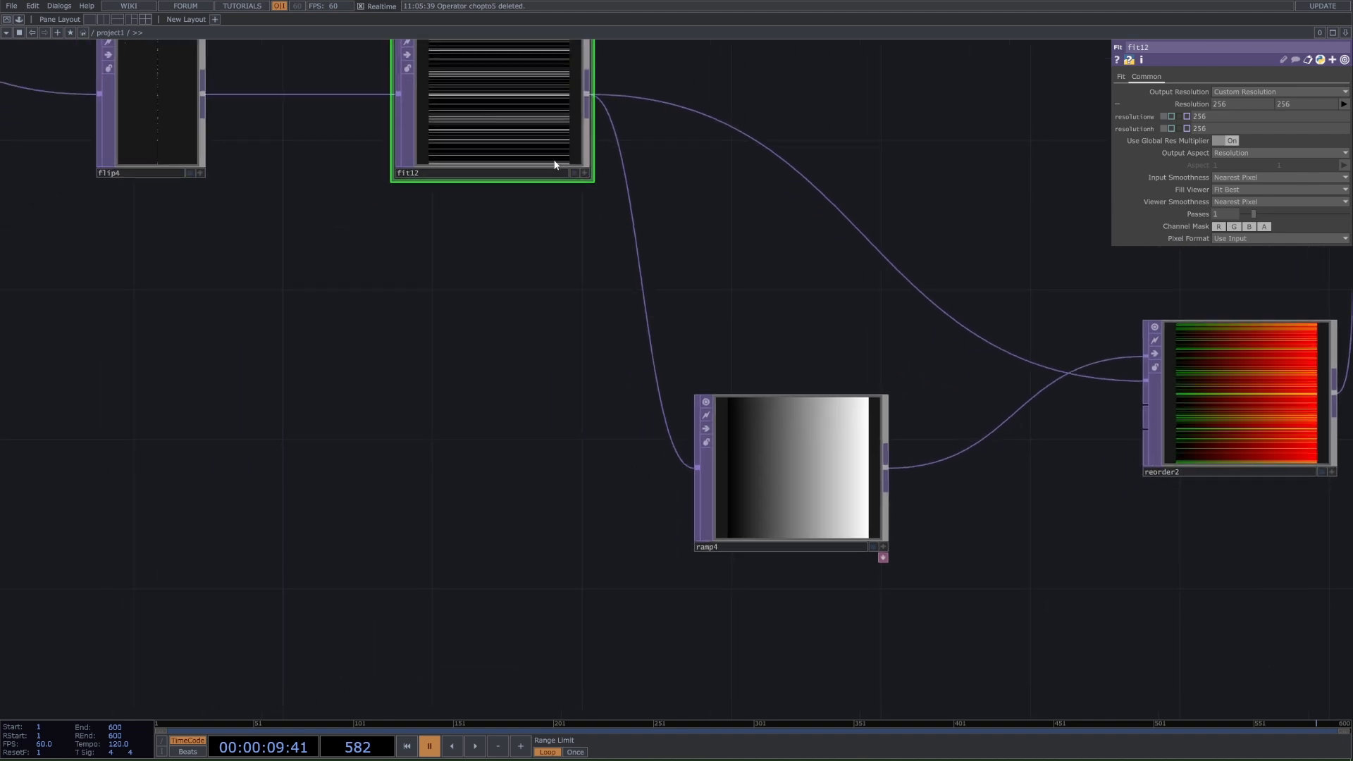
Review ramp4's ramp type and Combine with Input setting, and reorder2's channel assignments for red, green, blue and alpha
click(794, 455)
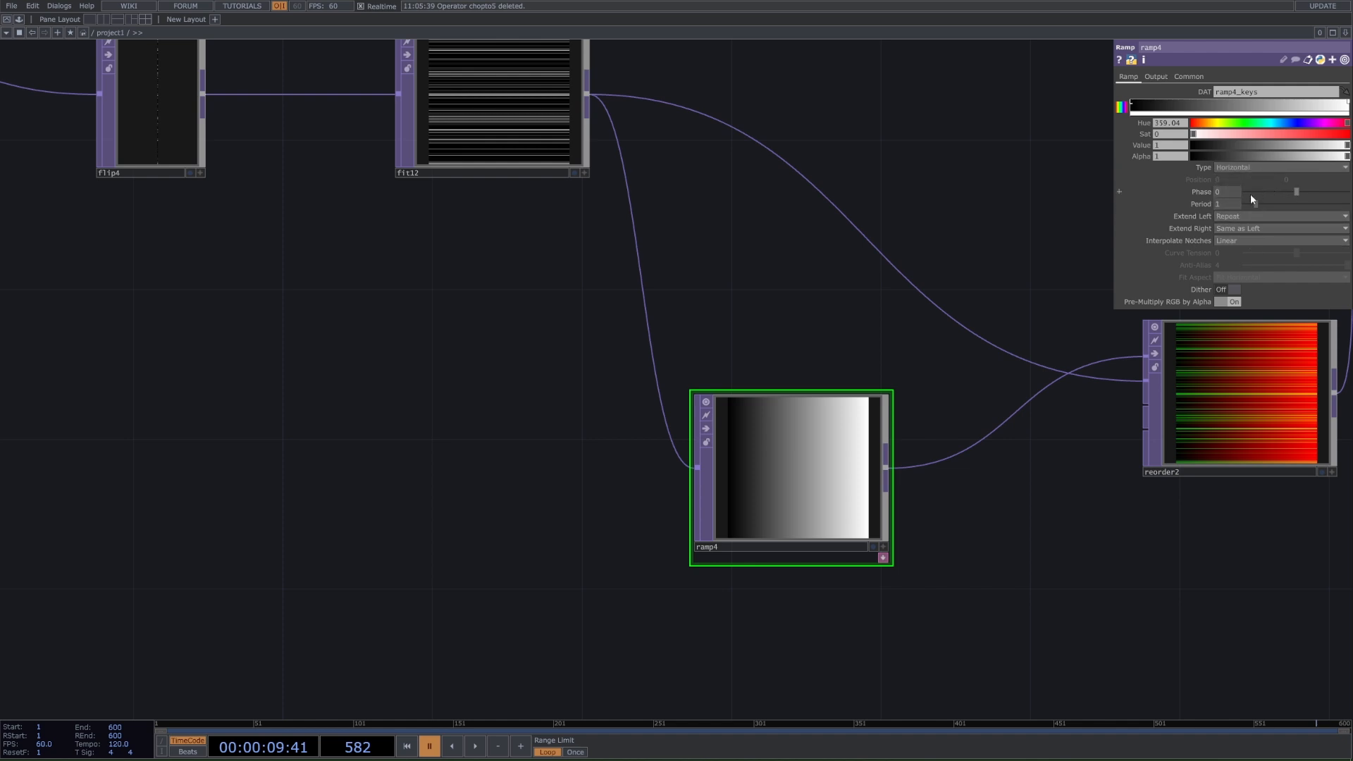
click(1157, 77)
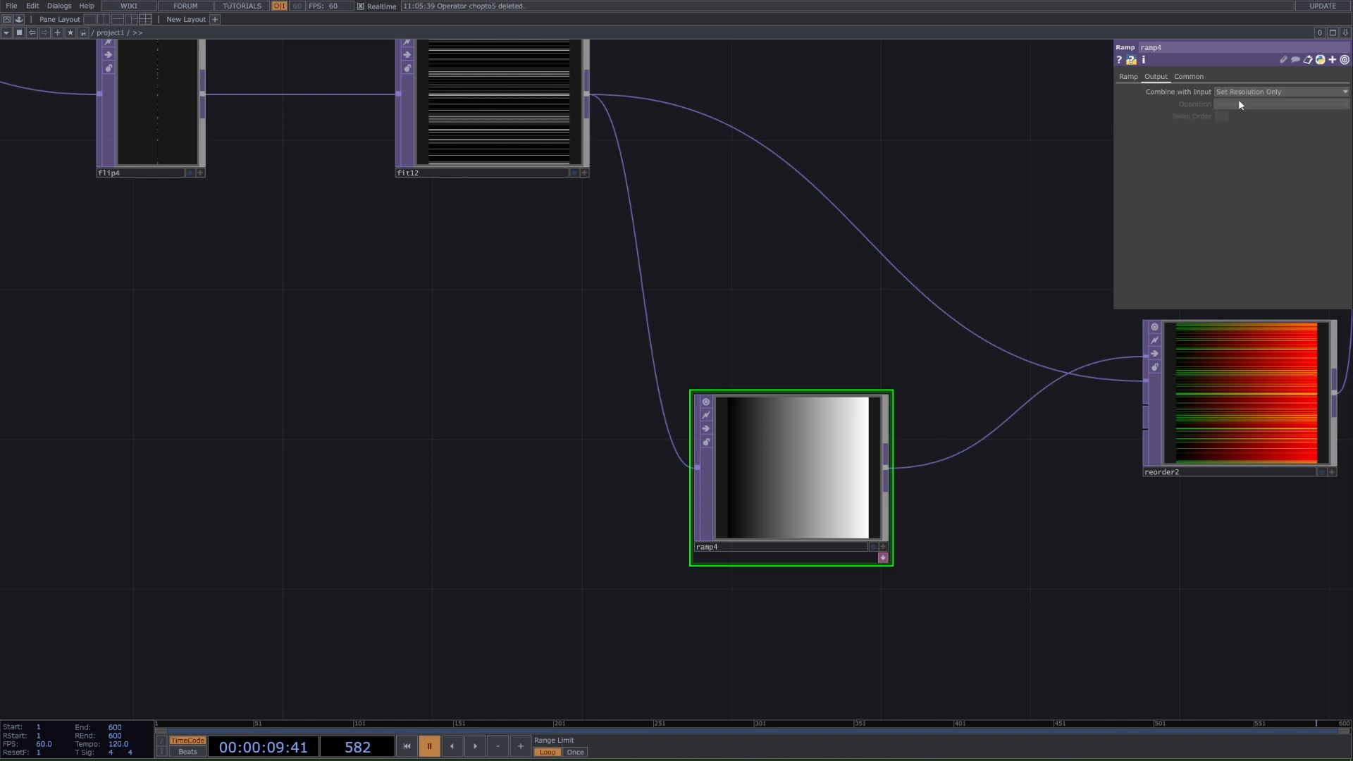
click(1246, 105)
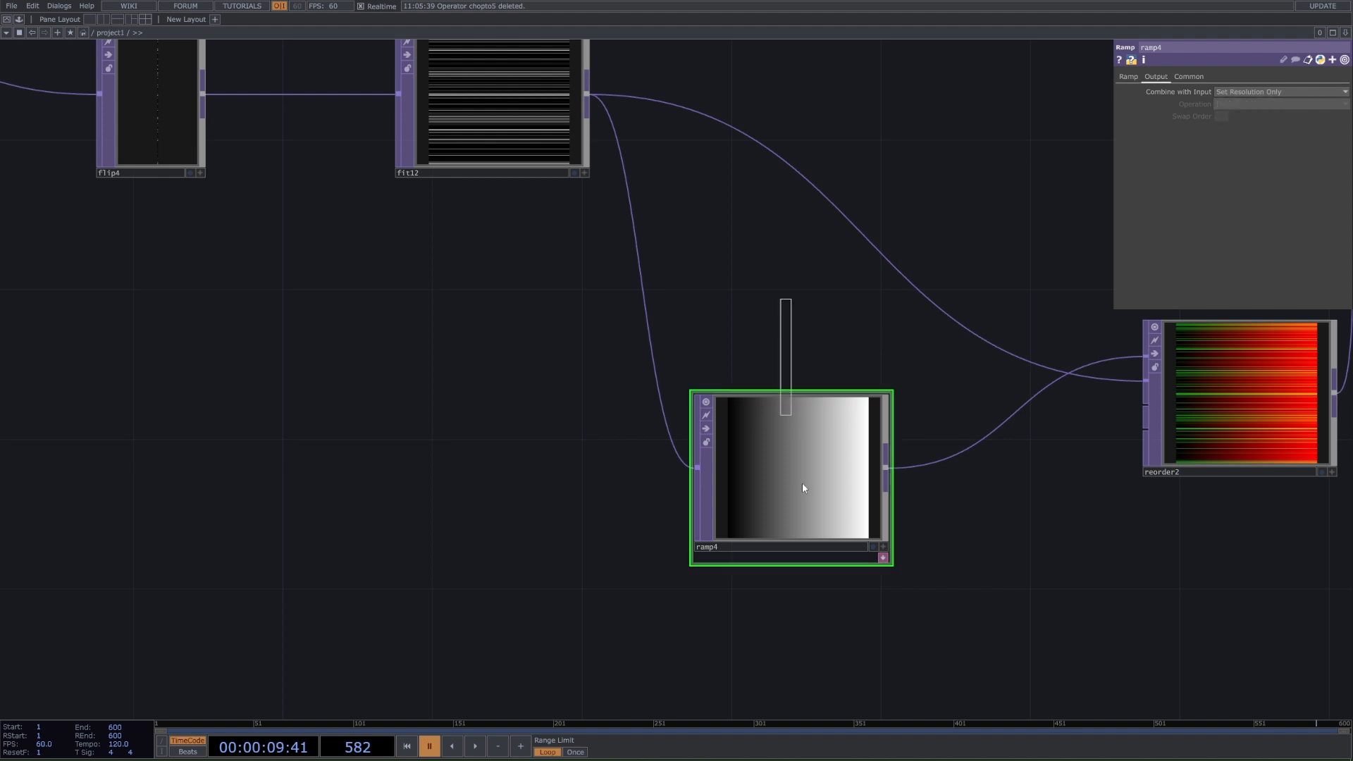
drag(896, 461, 654, 356)
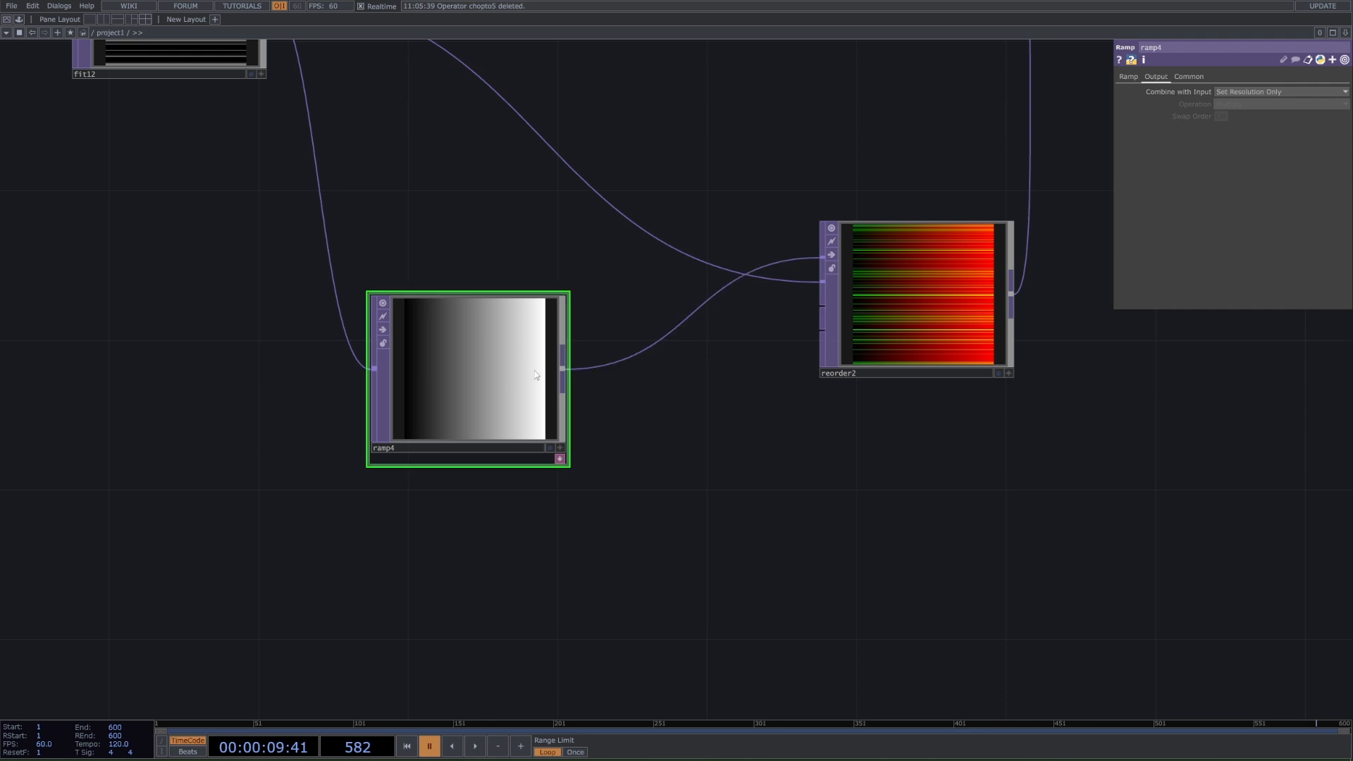
click(945, 276)
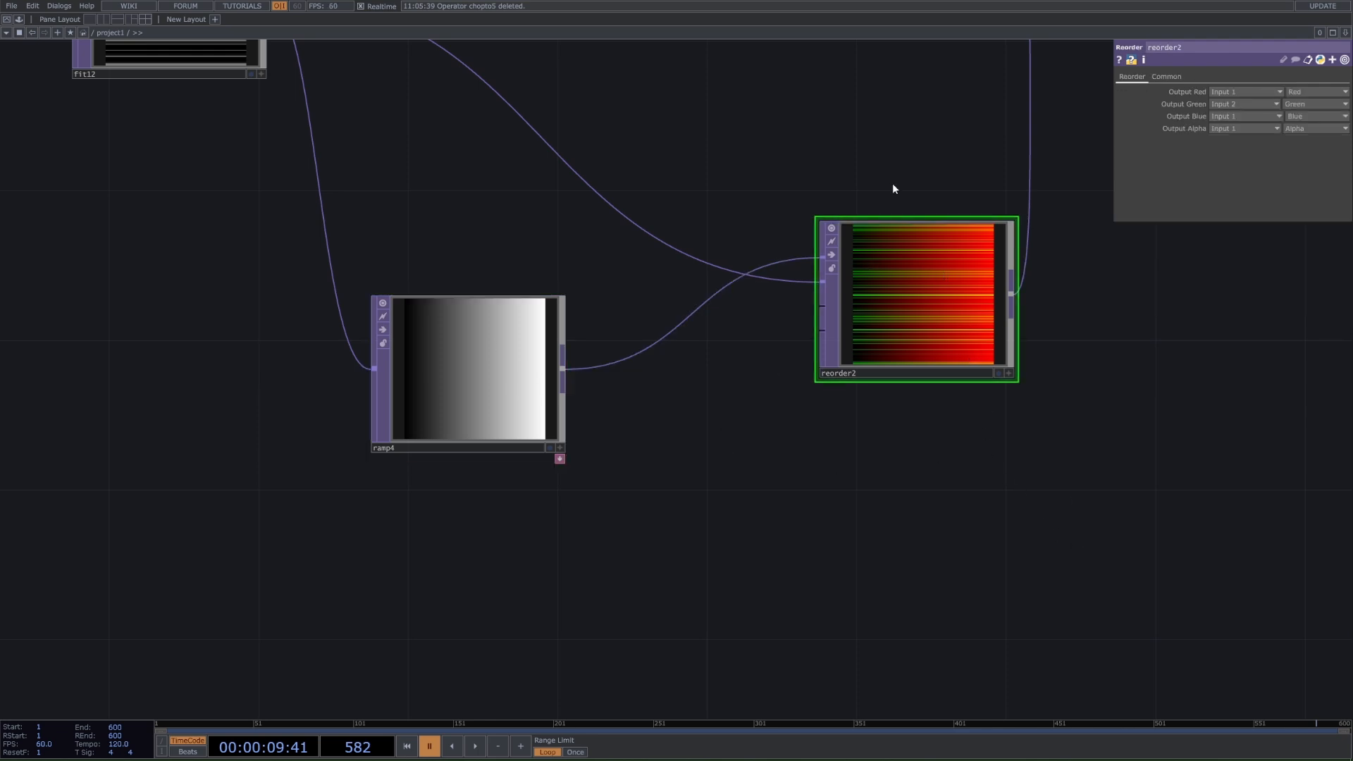
drag(893, 185, 855, 309)
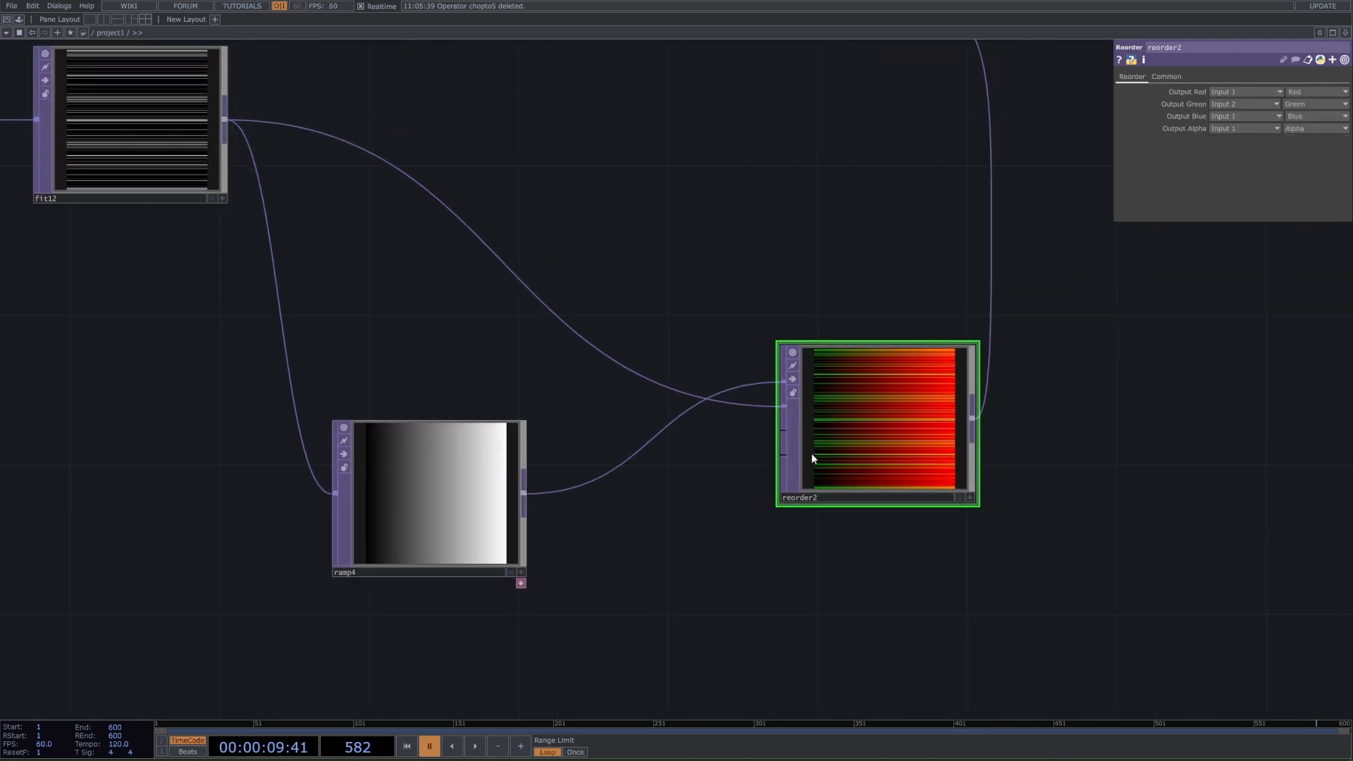
click(1243, 116)
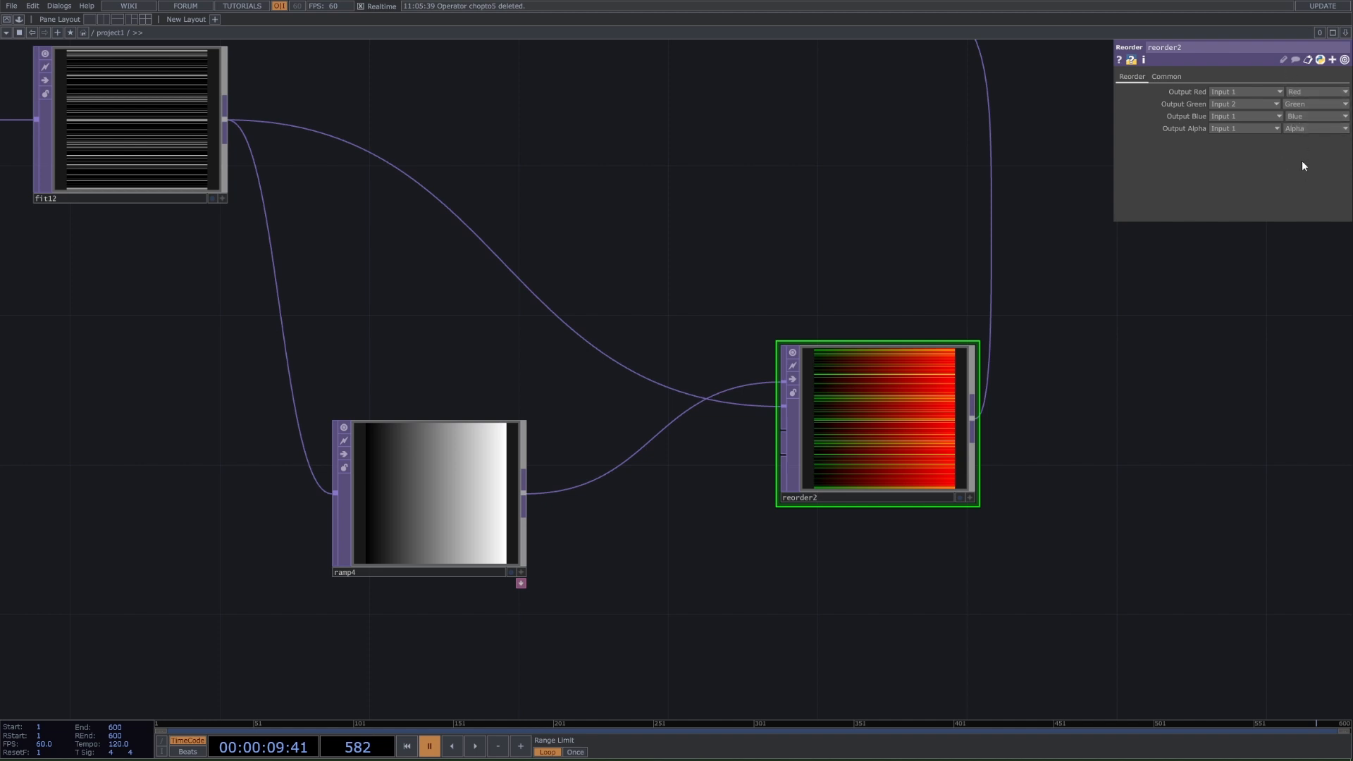
Move remap2 closer to reorder2, just above and beside it
scroll(1169, 269, down, 3)
scroll(1169, 269, down, 2)
drag(1169, 269, 980, 381)
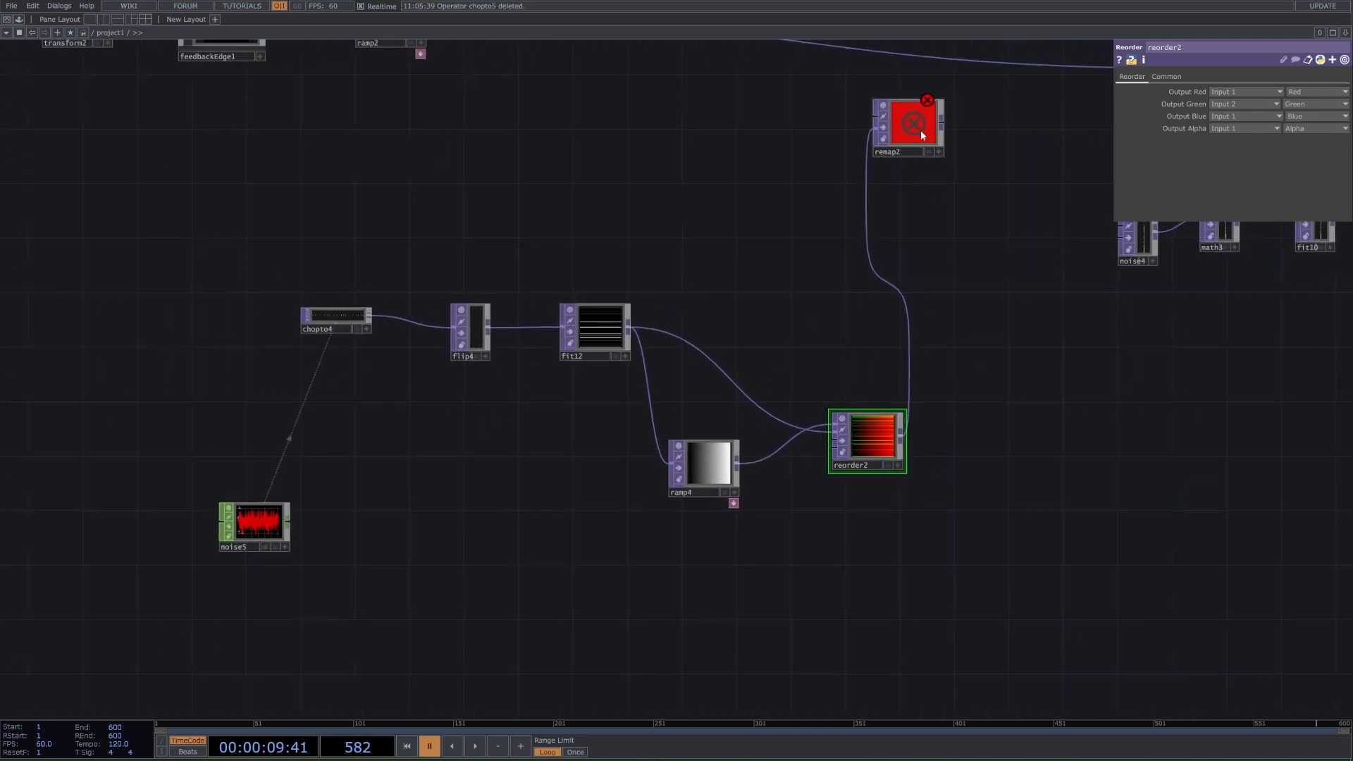
drag(921, 130, 964, 210)
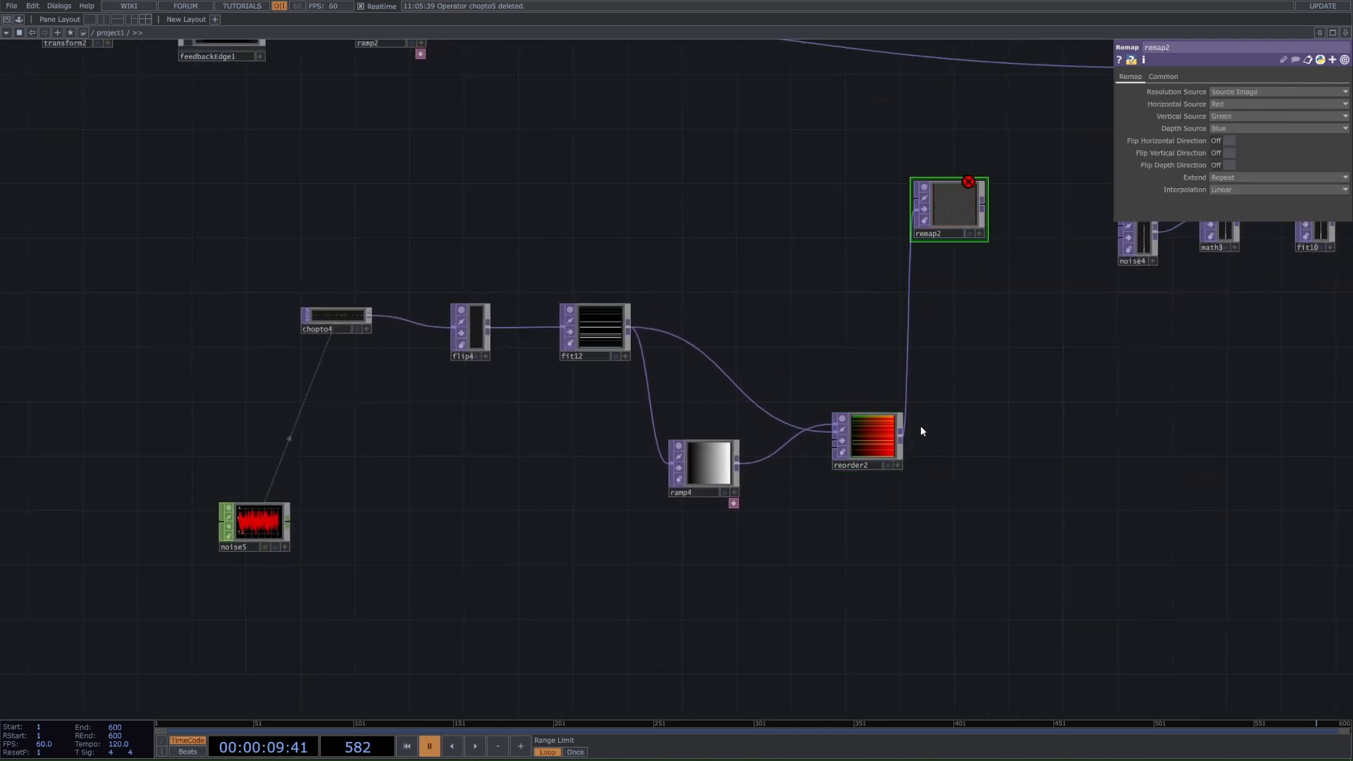
Try adding another Remap TOP with reorder2 wired into its second input, and delete it again
right_click(954, 240)
click(950, 361)
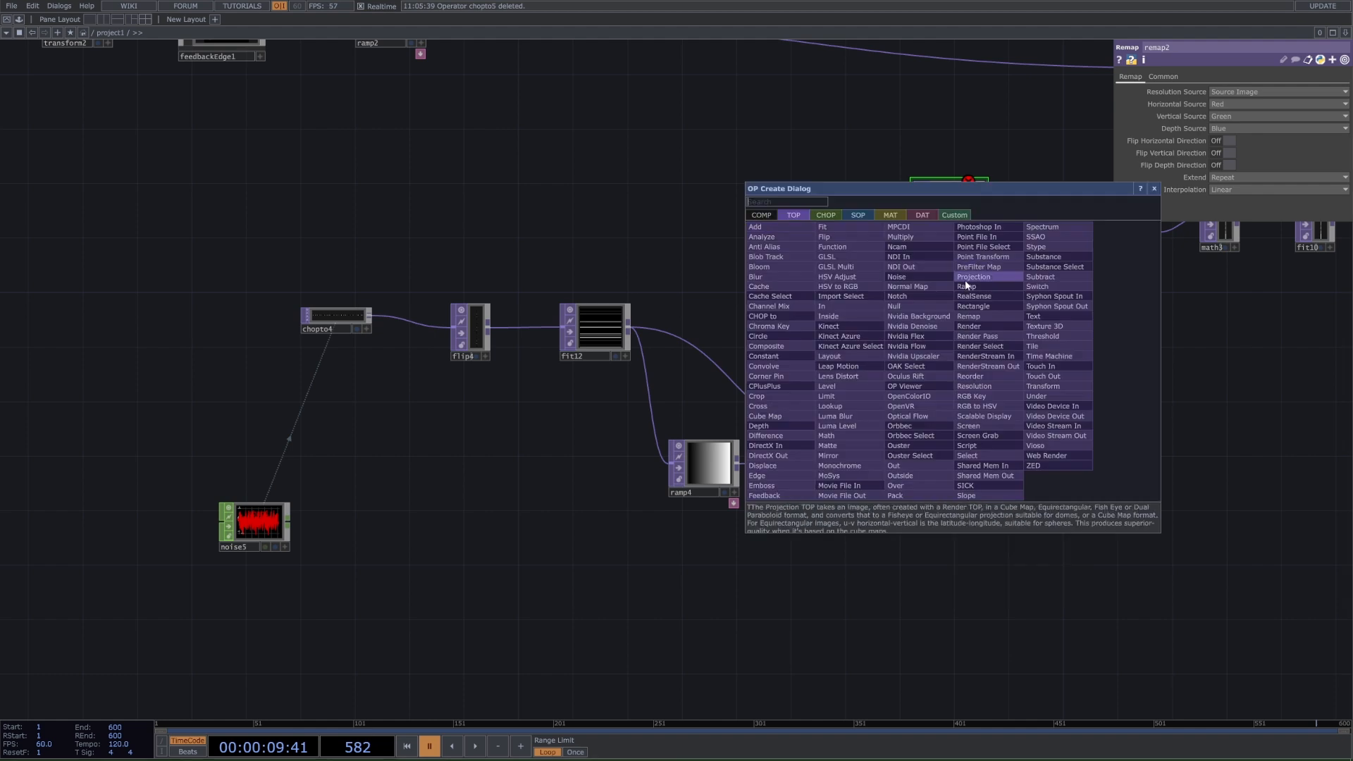
text(re)
click(970, 316)
click(1004, 381)
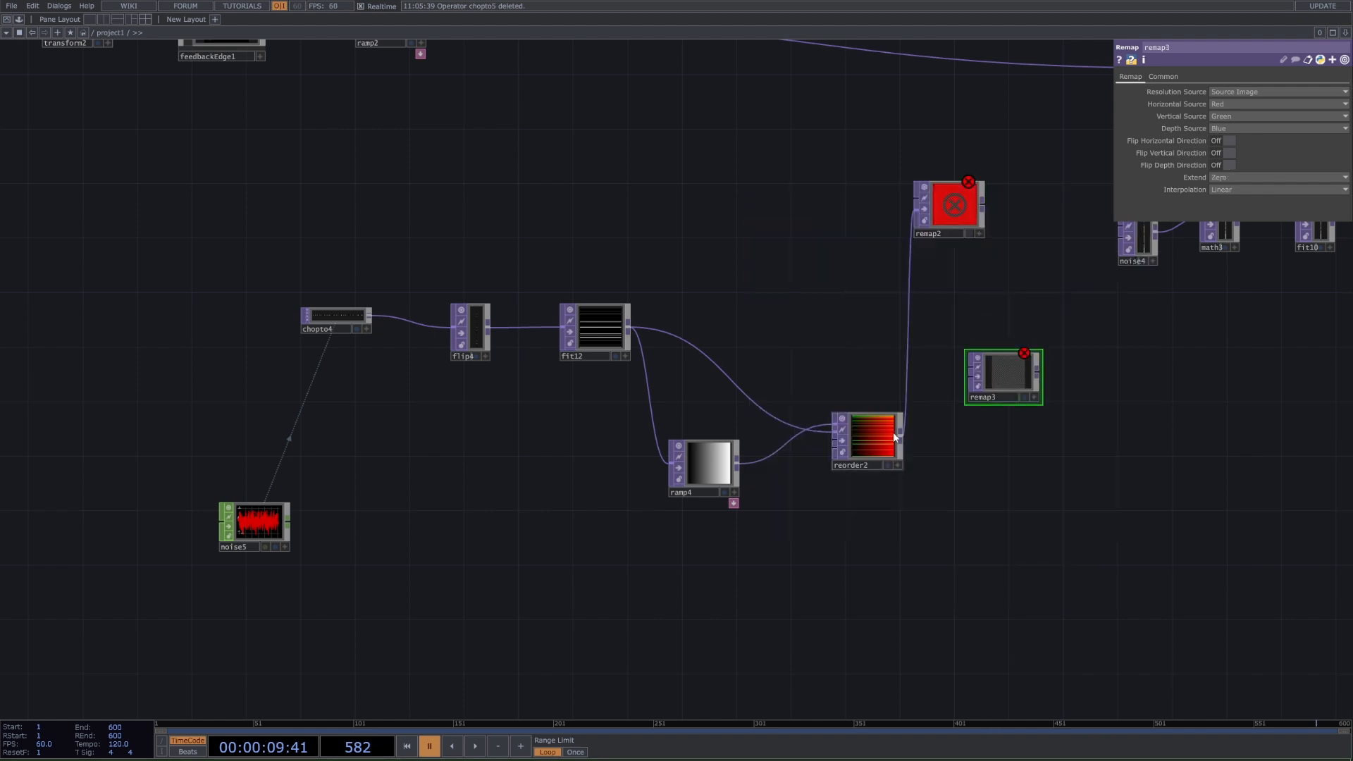
drag(900, 433, 973, 379)
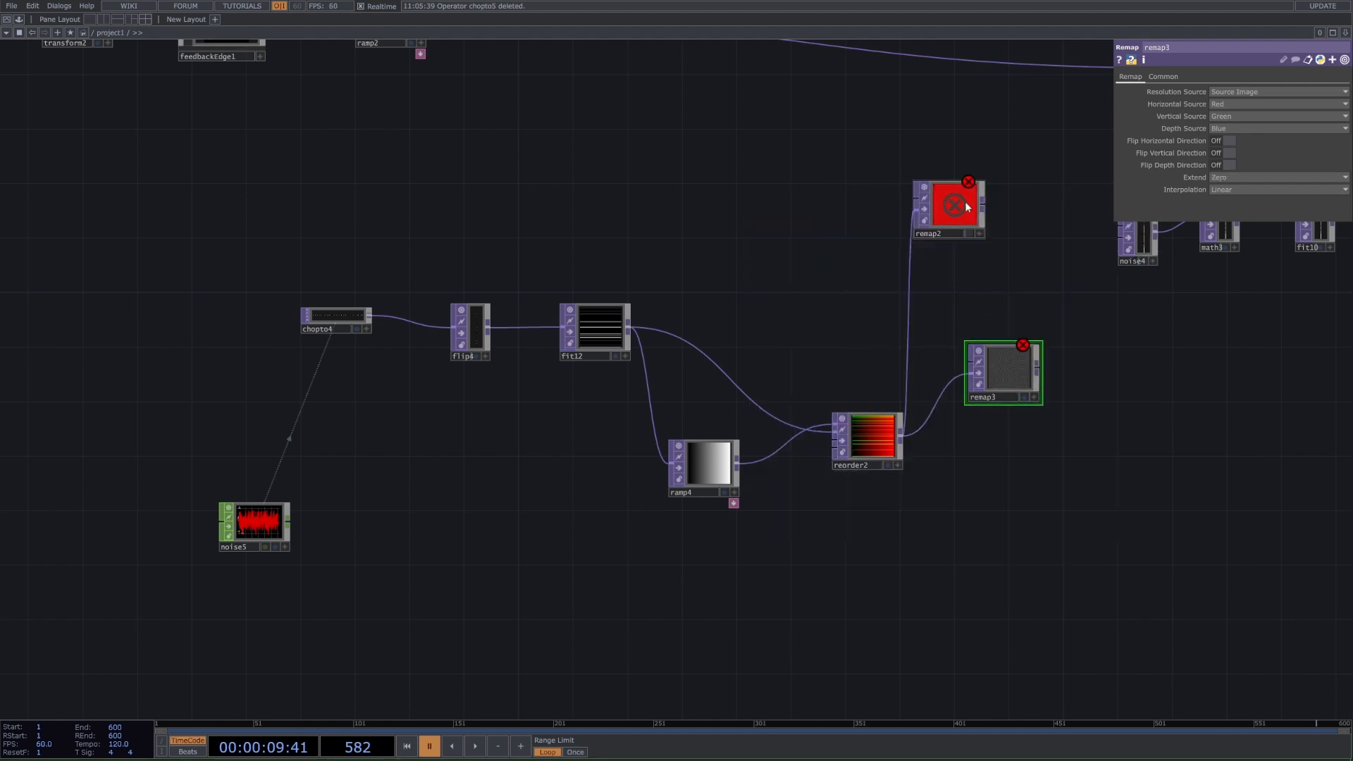
click(946, 189)
click(1012, 357)
key(Delete)
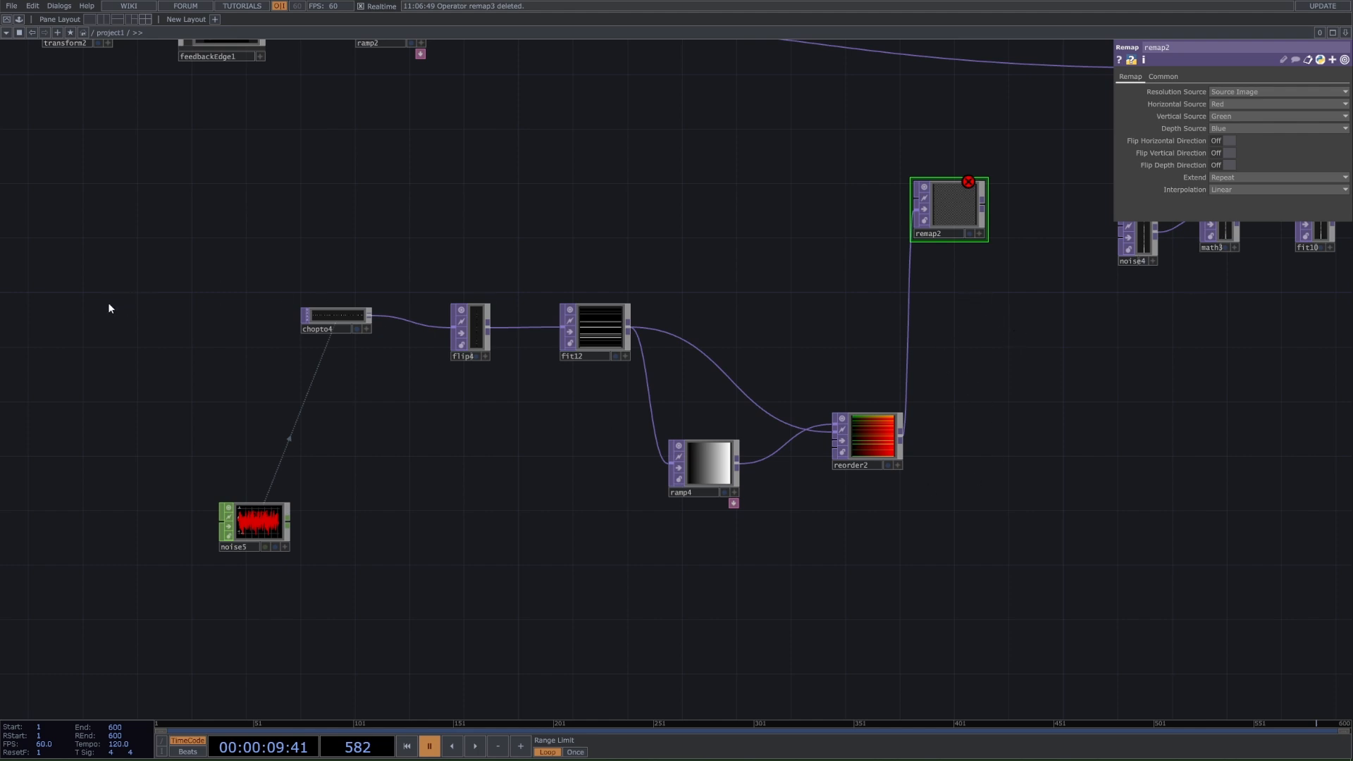
Examine fit12's horizontal line pattern up close and its place in the branch leading to remap2
scroll(606, 358, up, 3)
scroll(540, 295, up, 4)
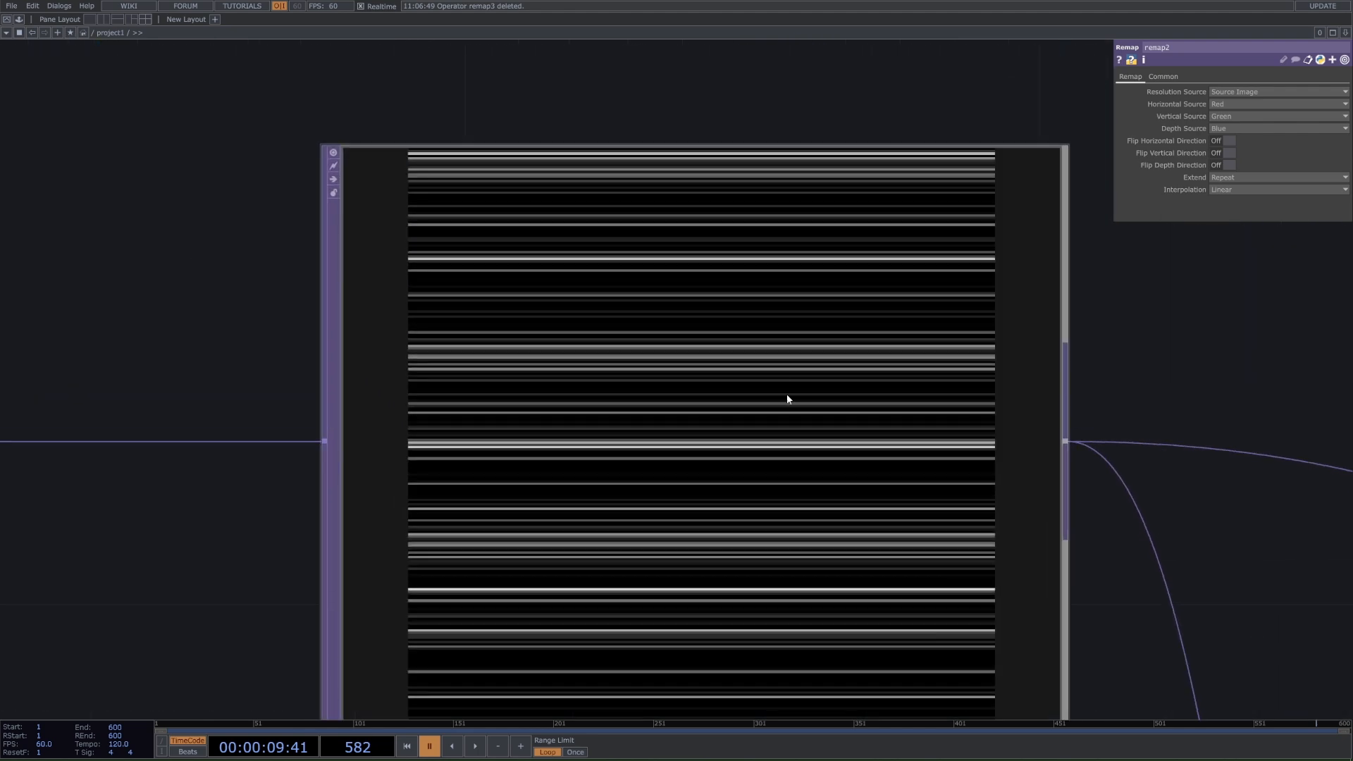
scroll(799, 411, down, 2)
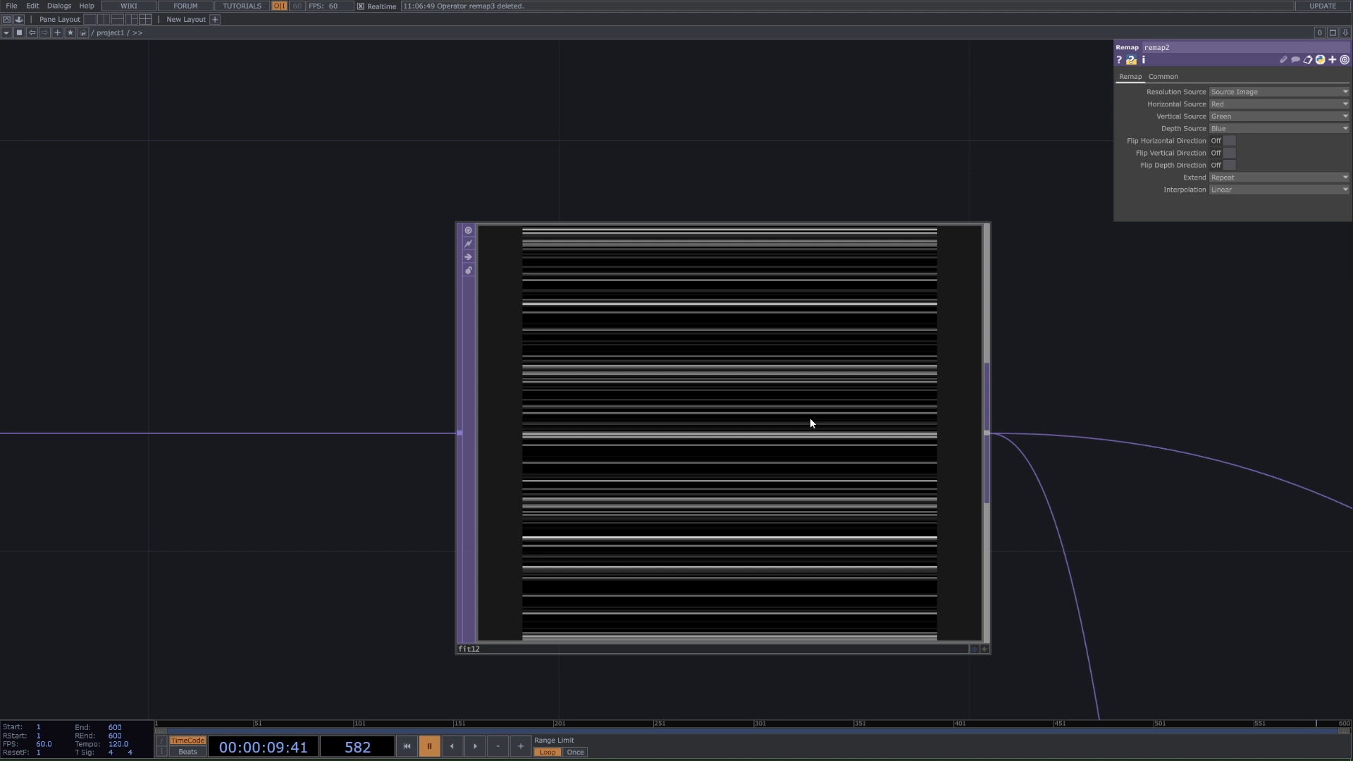
scroll(738, 478, down, 5)
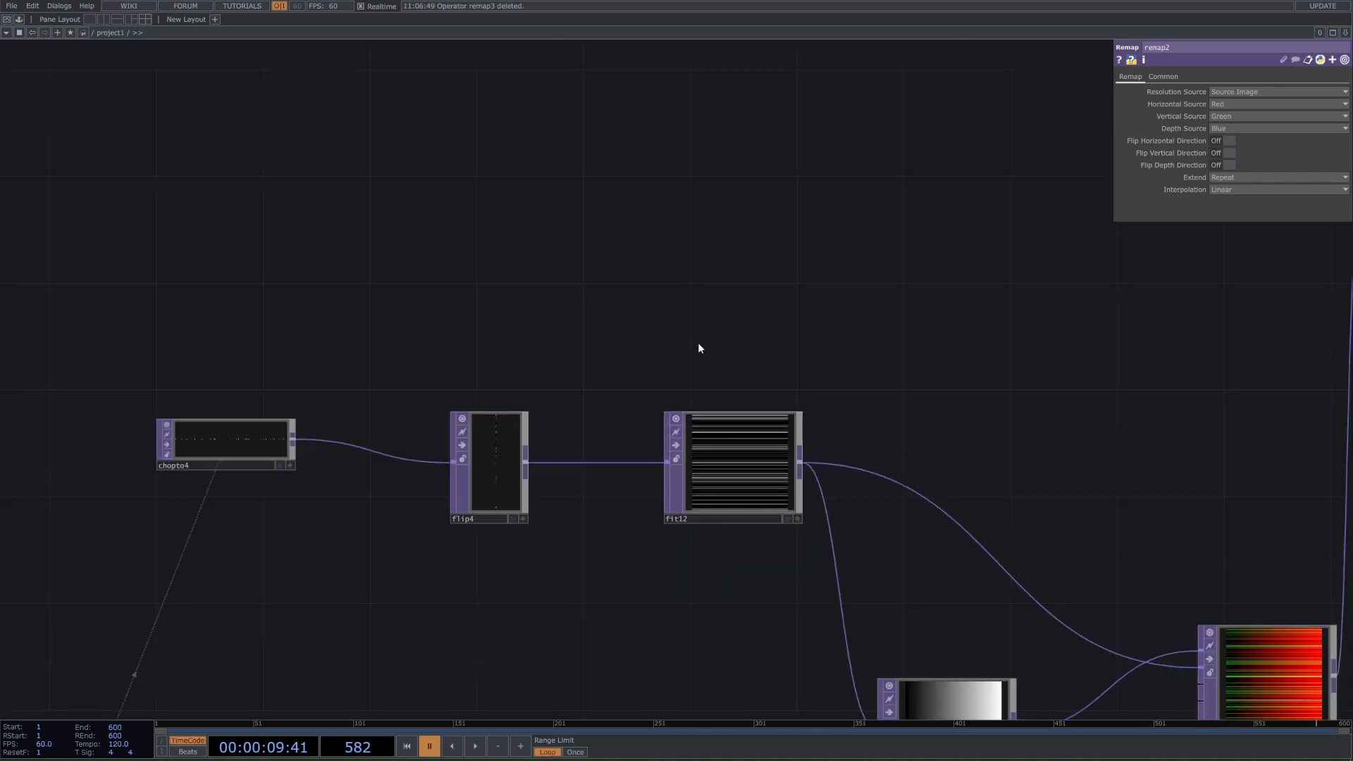
drag(920, 265, 728, 218)
scroll(727, 219, down, 5)
drag(859, 305, 842, 462)
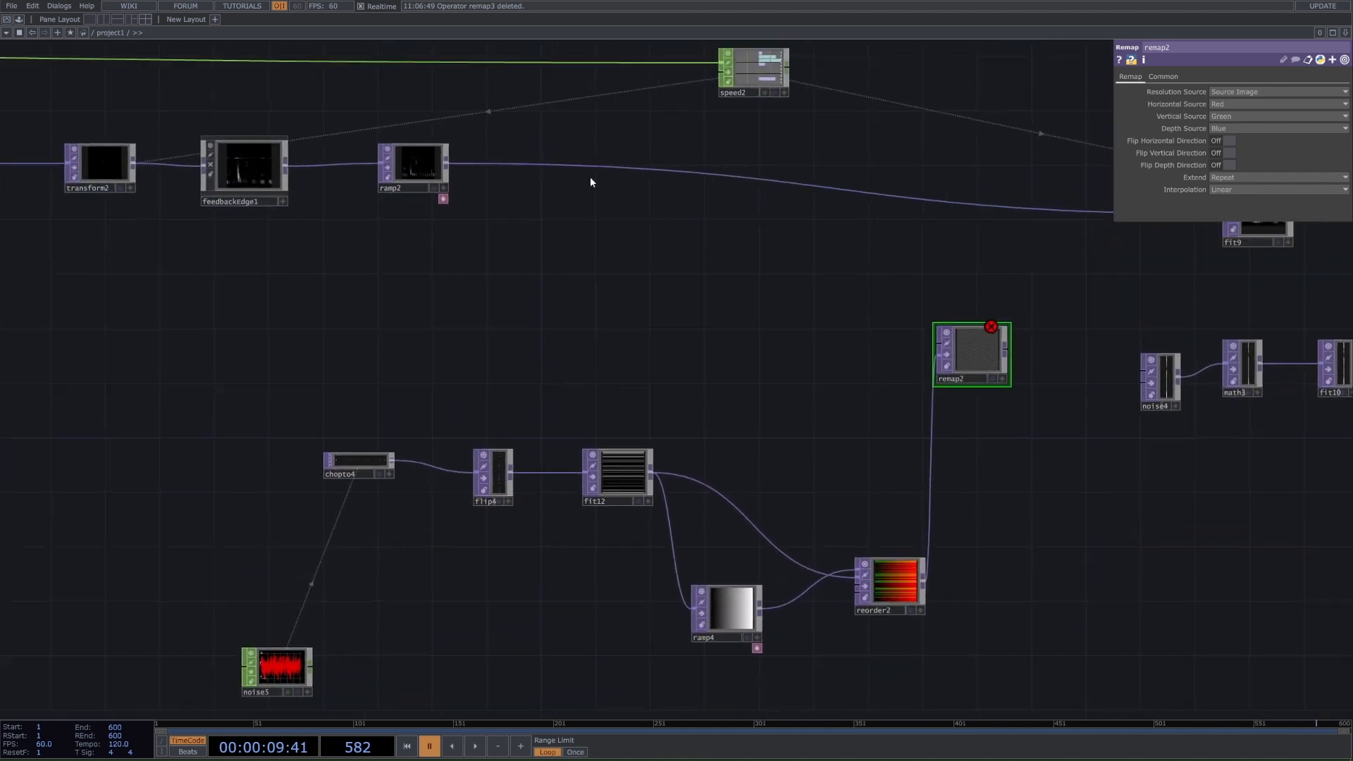
Connect ramp2's output to the first input of remap2
drag(585, 320, 612, 350)
drag(812, 246, 587, 234)
click(185, 189)
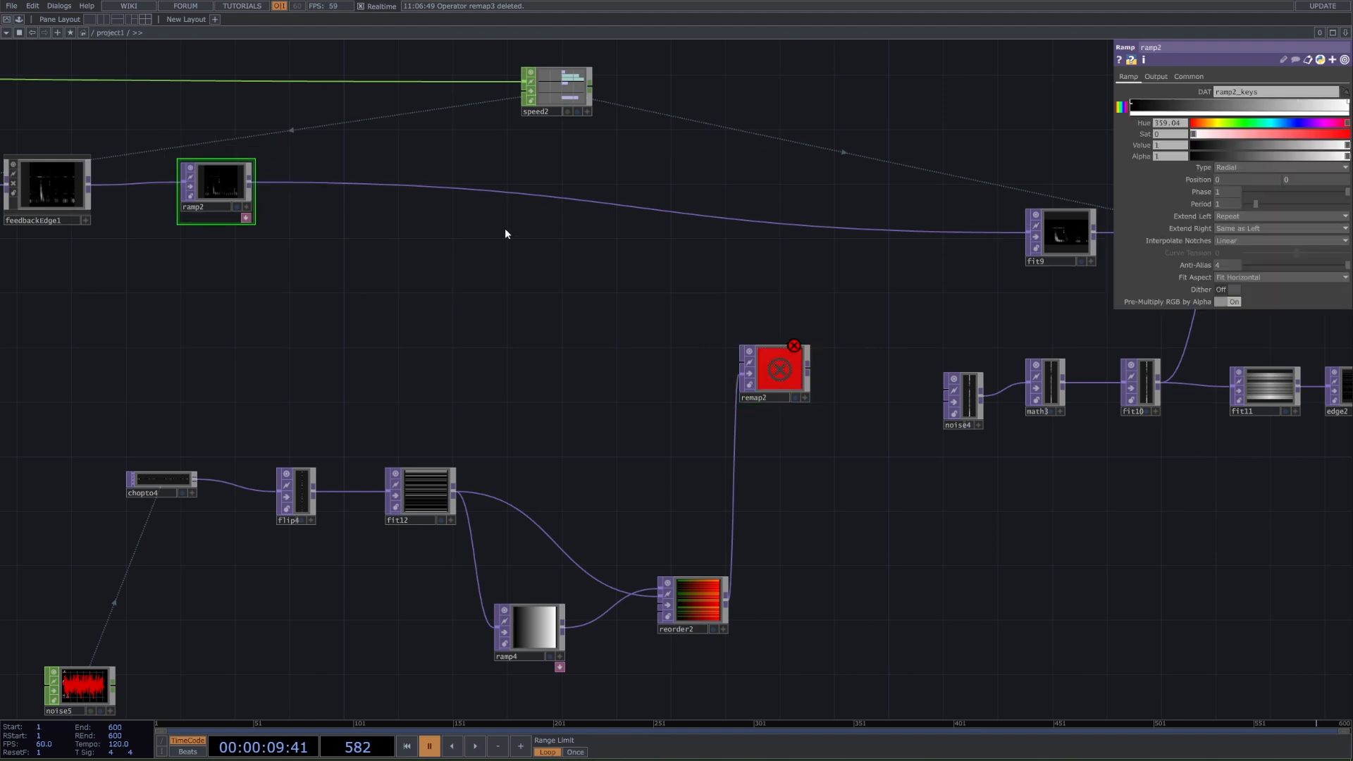
click(60, 183)
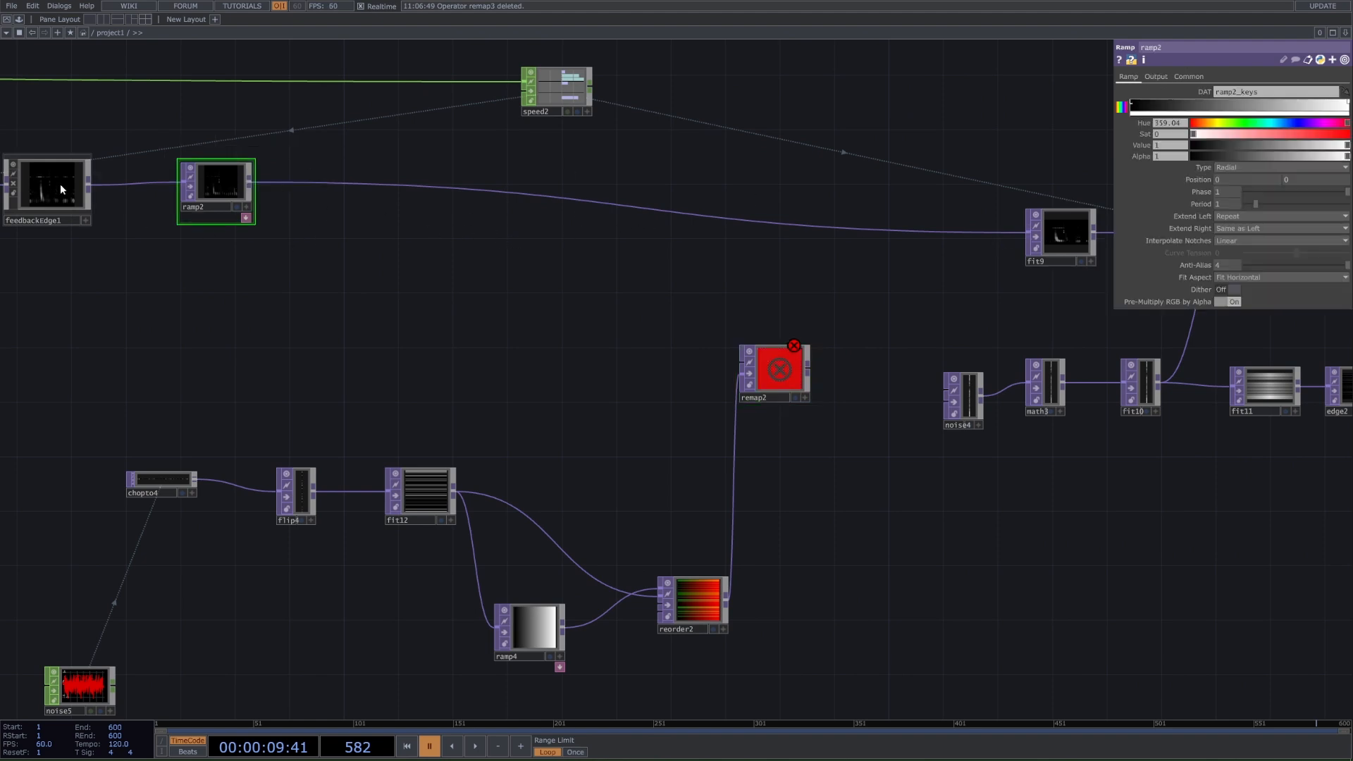
click(212, 189)
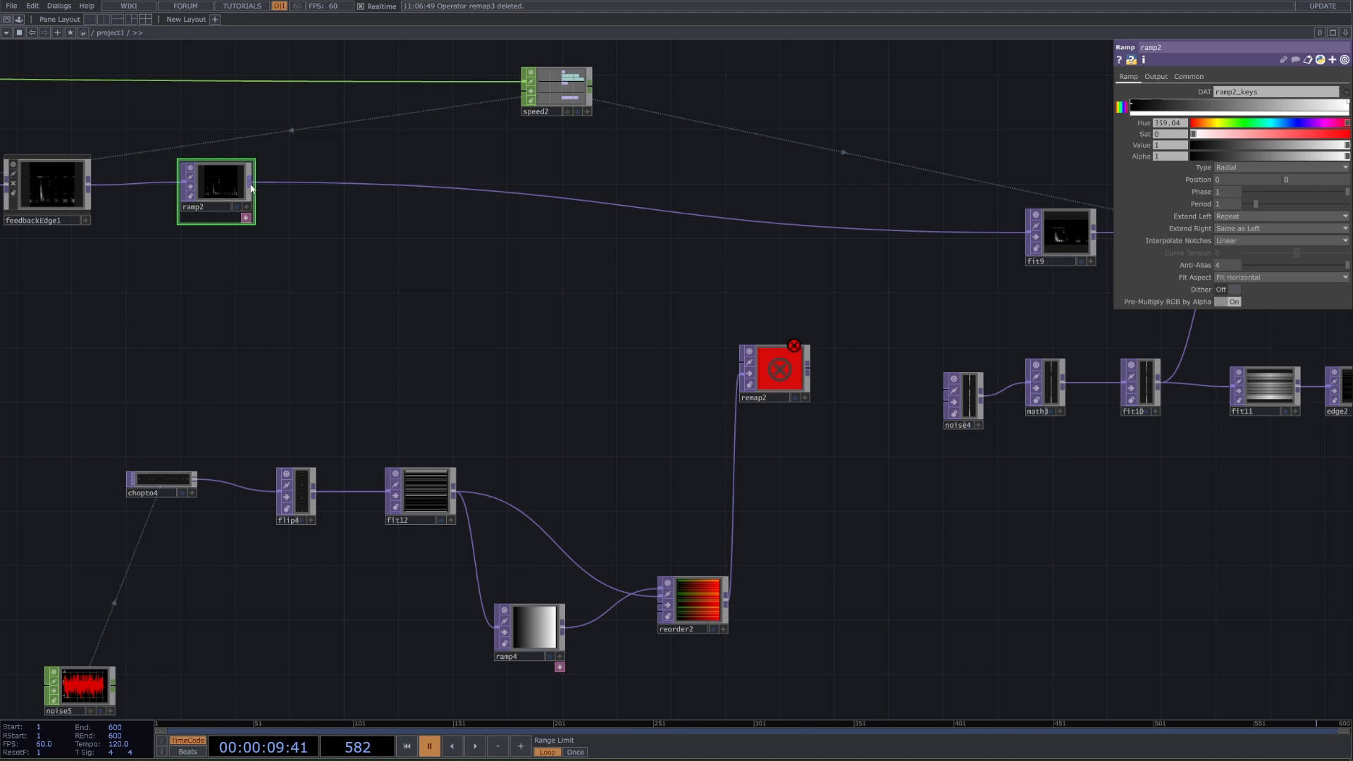
drag(250, 184, 768, 375)
Inspect the remapped image in remap2's viewer up close
scroll(776, 380, up, 10)
scroll(632, 273, up, 4)
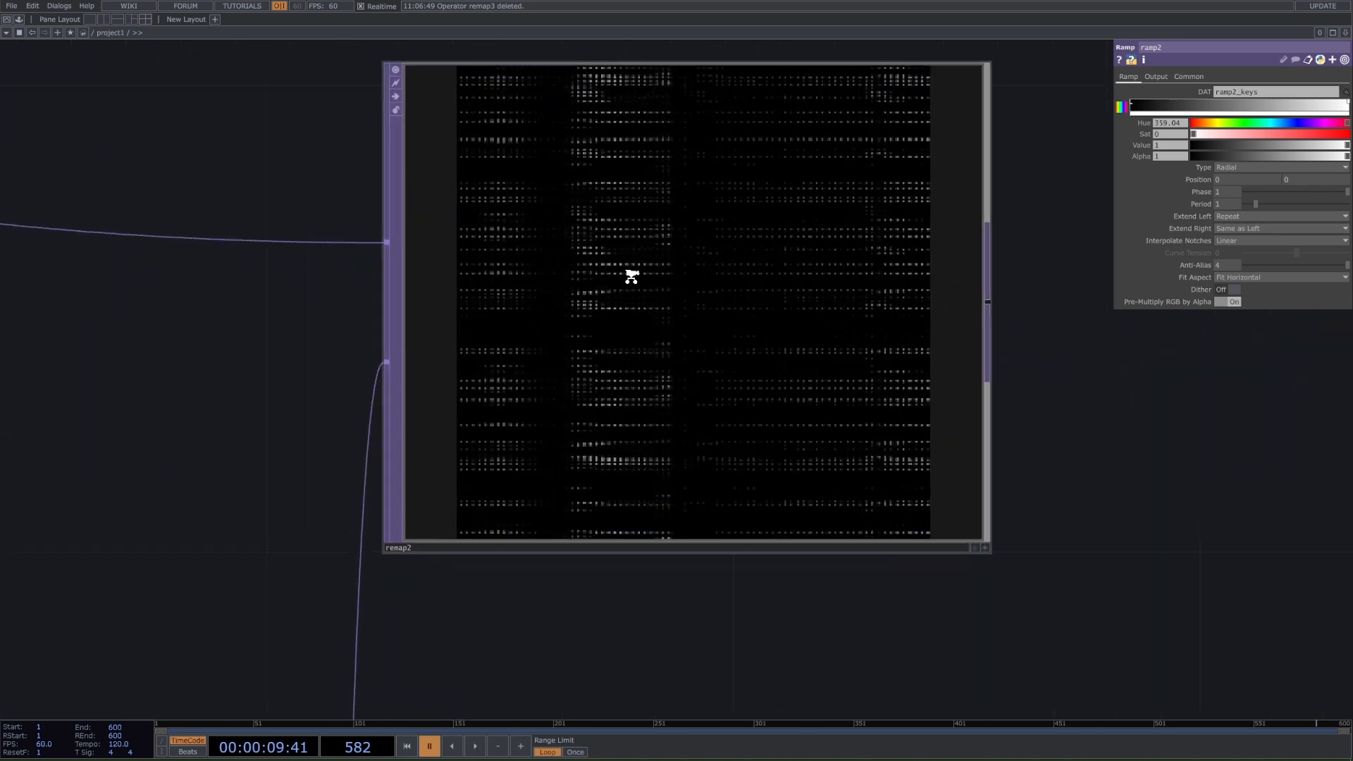
scroll(653, 173, down, 4)
scroll(676, 333, down, 10)
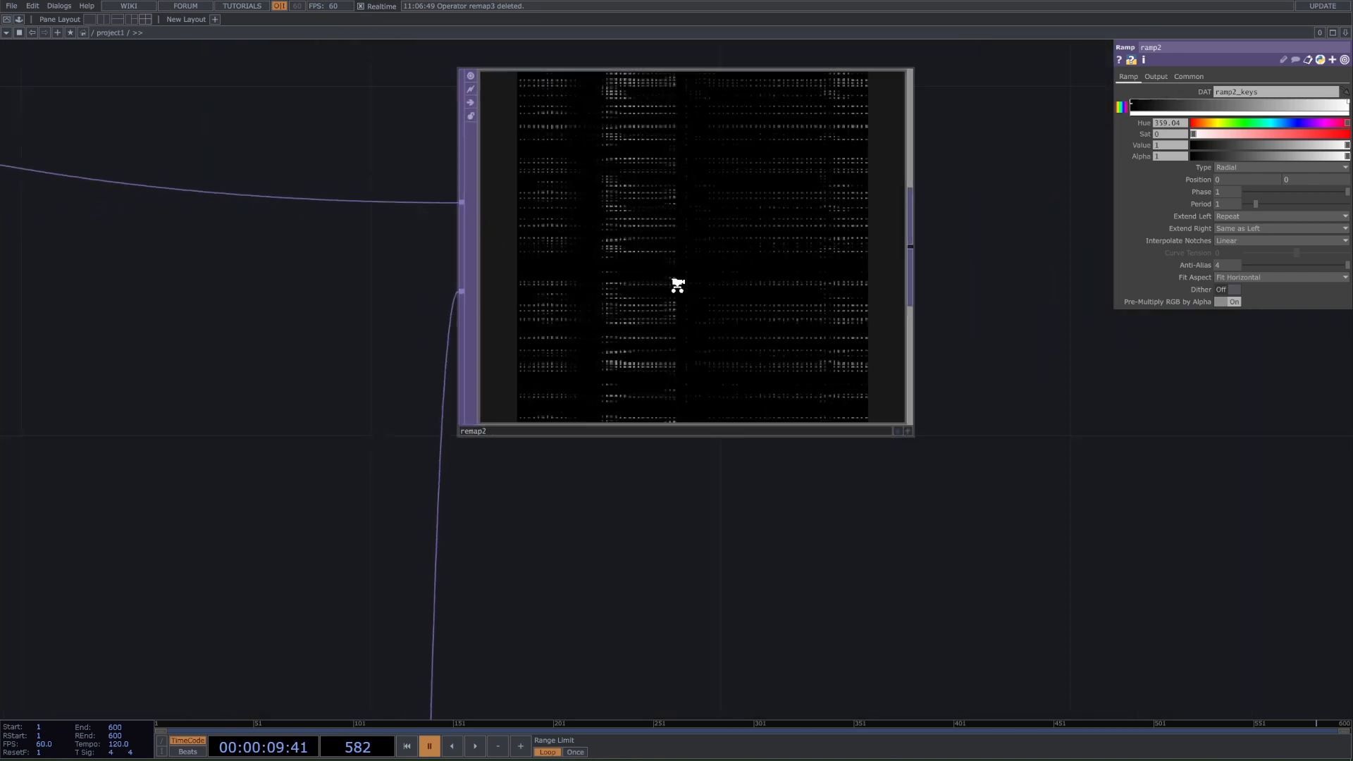
drag(773, 372, 984, 597)
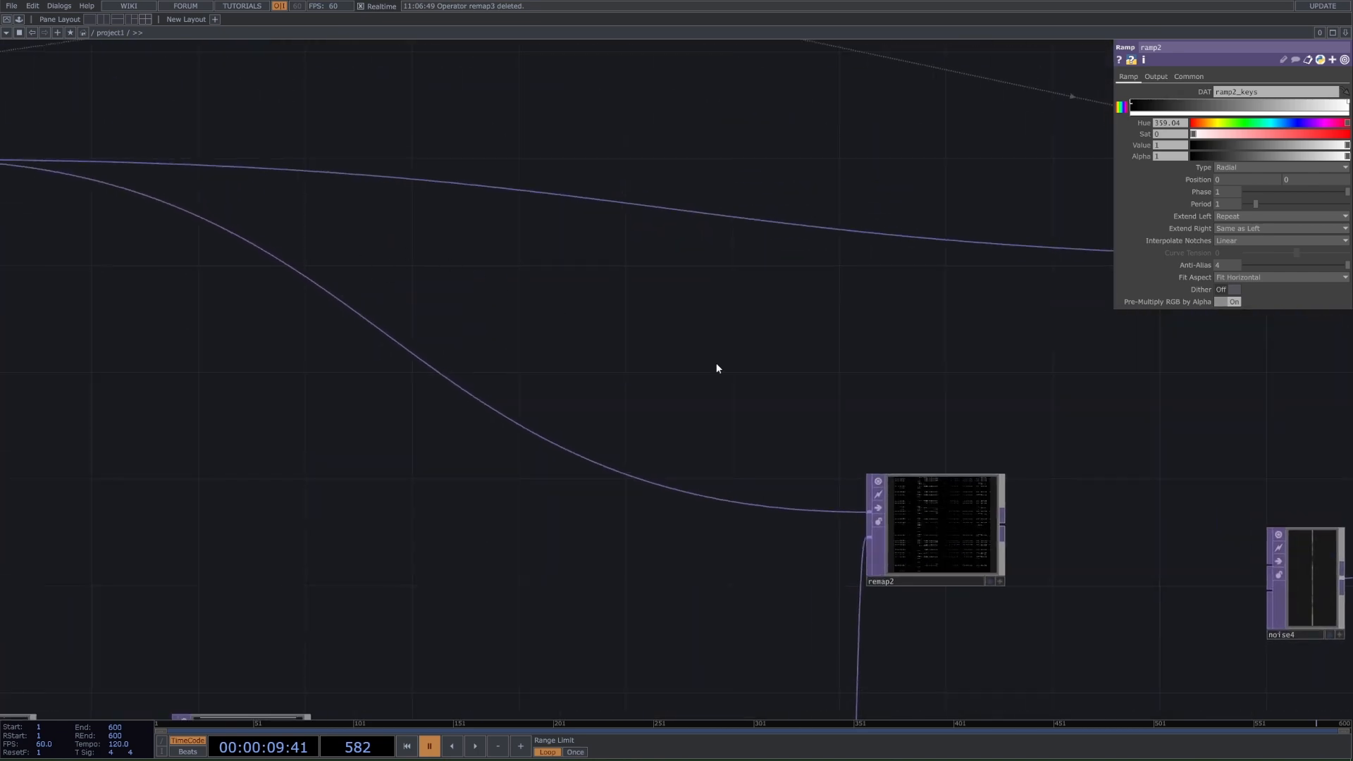
scroll(956, 515, up, 8)
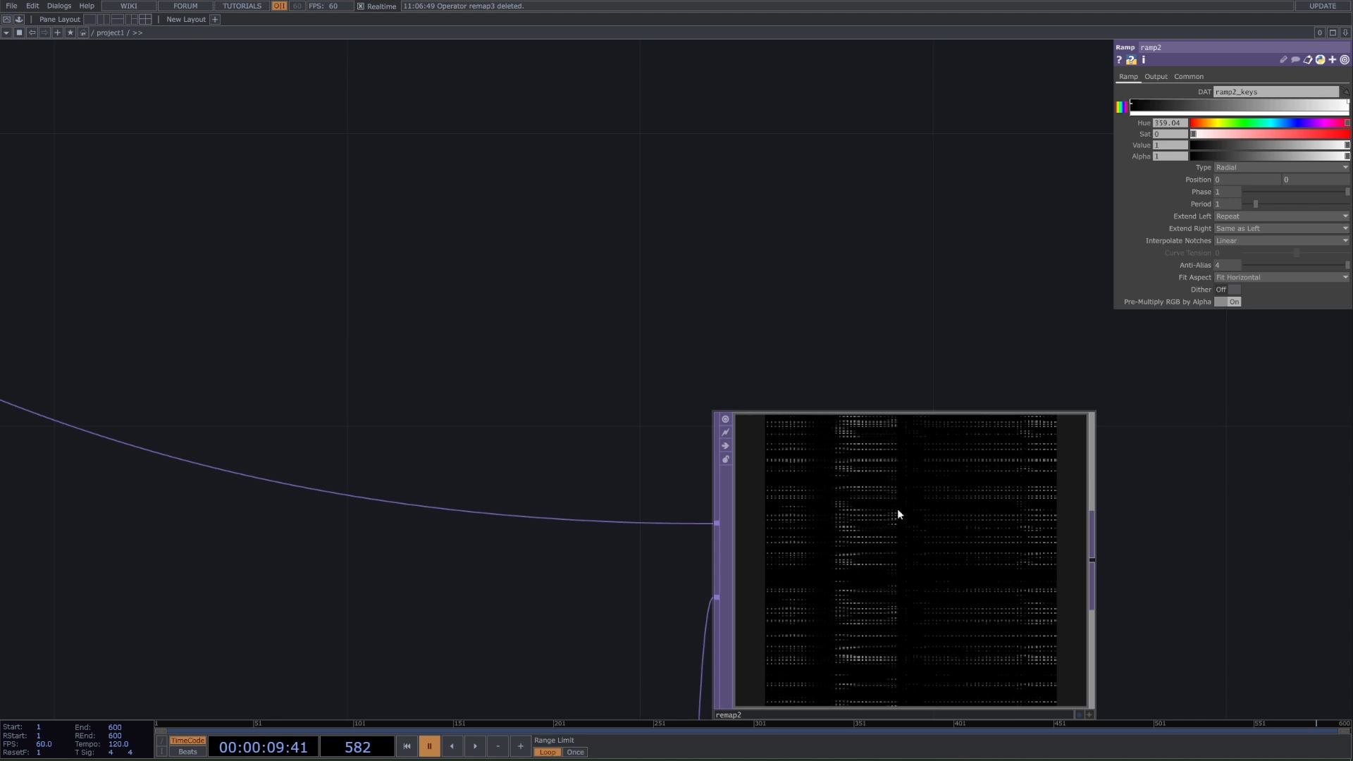
drag(722, 234, 556, 157)
scroll(712, 340, down, 6)
Connect remap2's output to fit9's input, replacing the direct wire from ramp2
drag(831, 388, 699, 439)
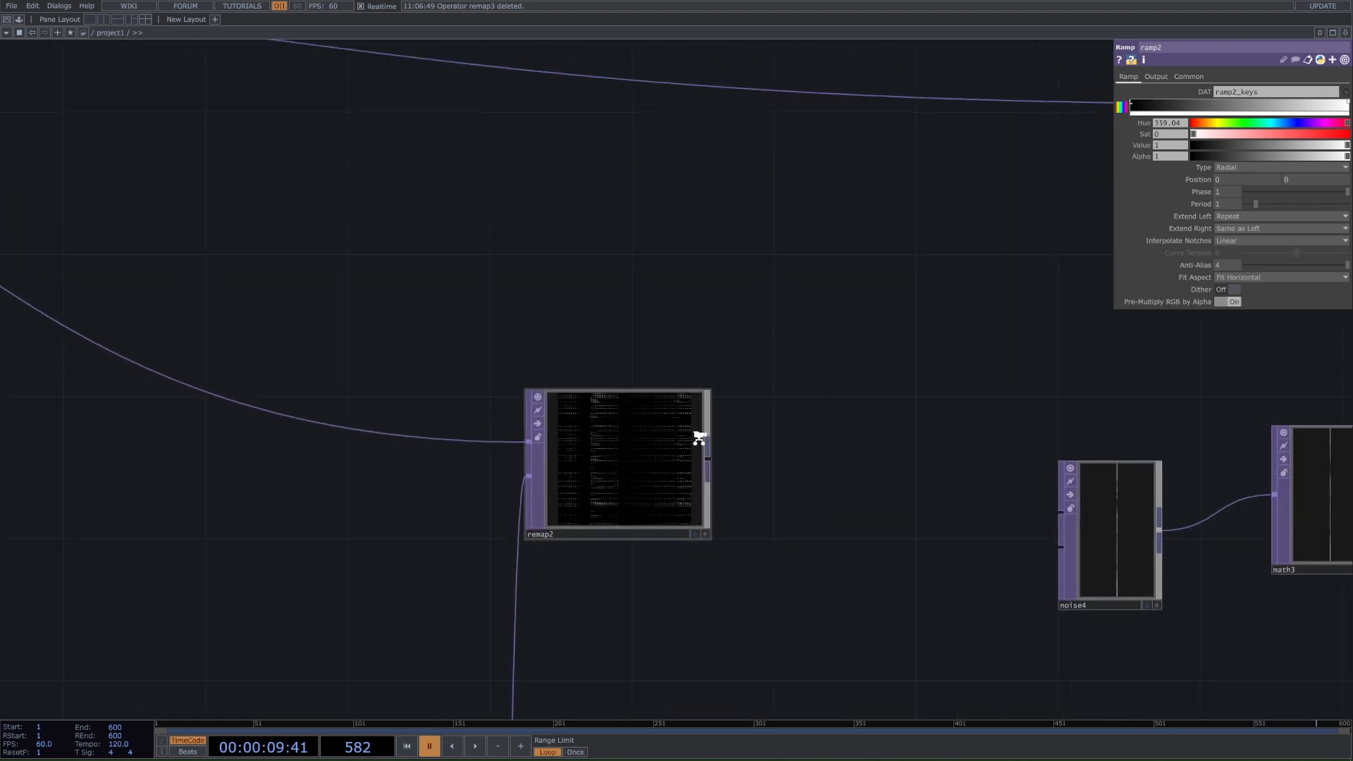
scroll(688, 448, down, 3)
click(675, 459)
click(1097, 203)
drag(688, 260, 638, 260)
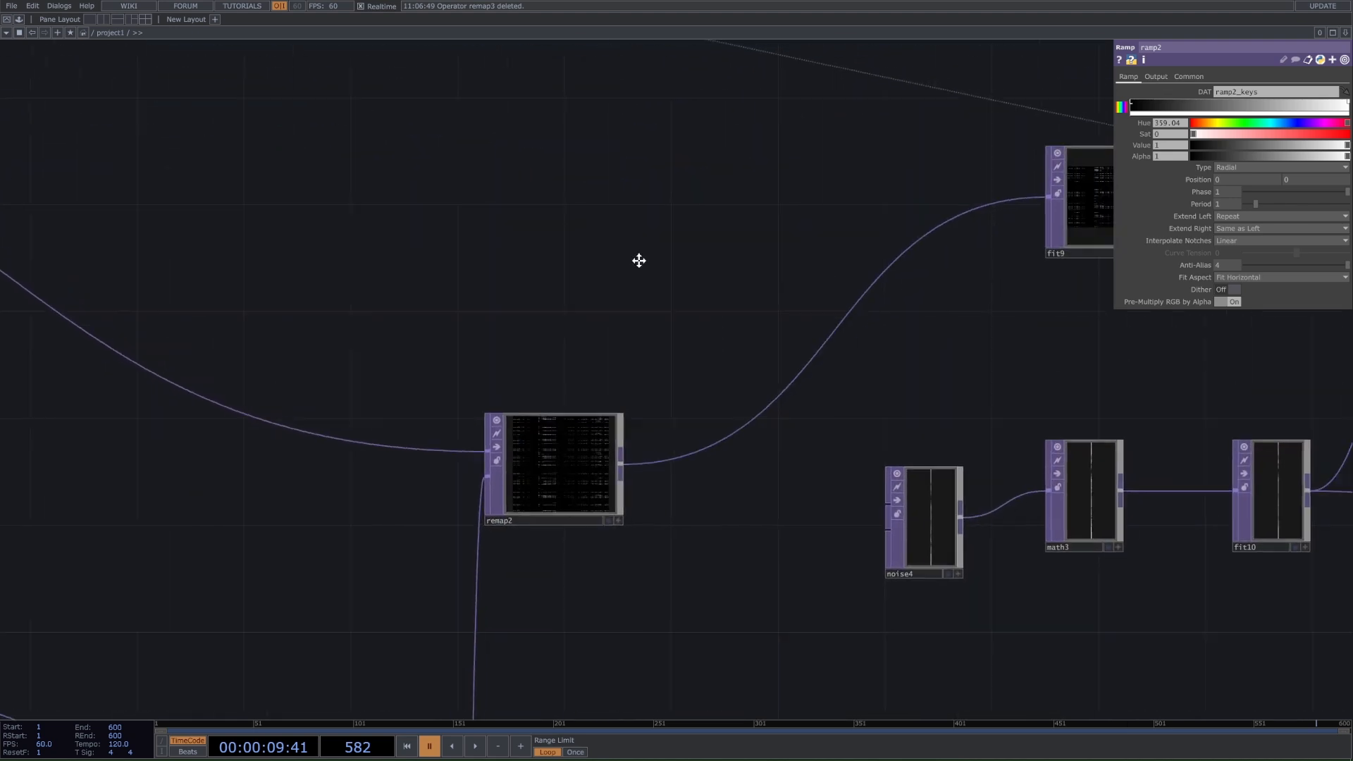
Preview rgbkey2's output in the network background while the timeline plays, and end by hiding it and pausing playback
scroll(639, 261, down, 6)
drag(855, 313, 578, 295)
drag(1233, 416, 877, 329)
click(789, 322)
key(space)
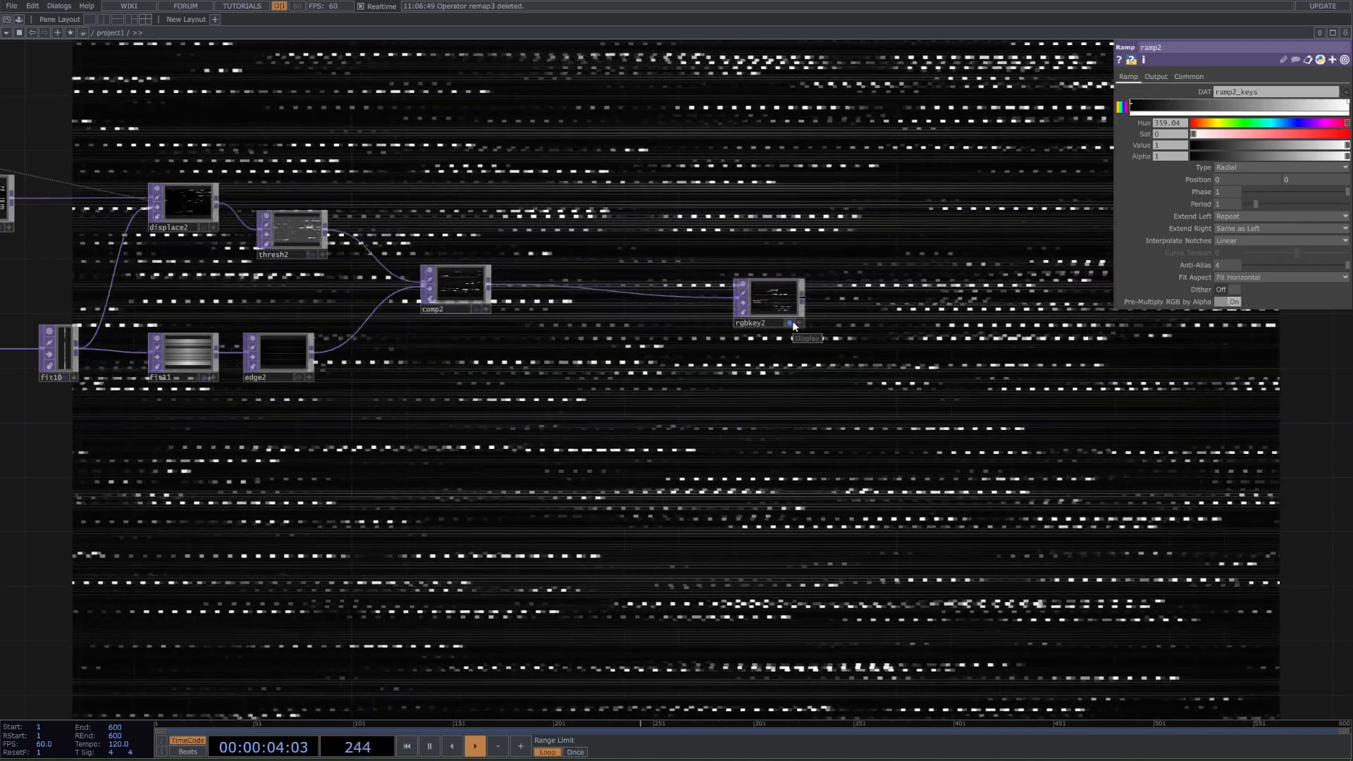
click(791, 323)
key(space)
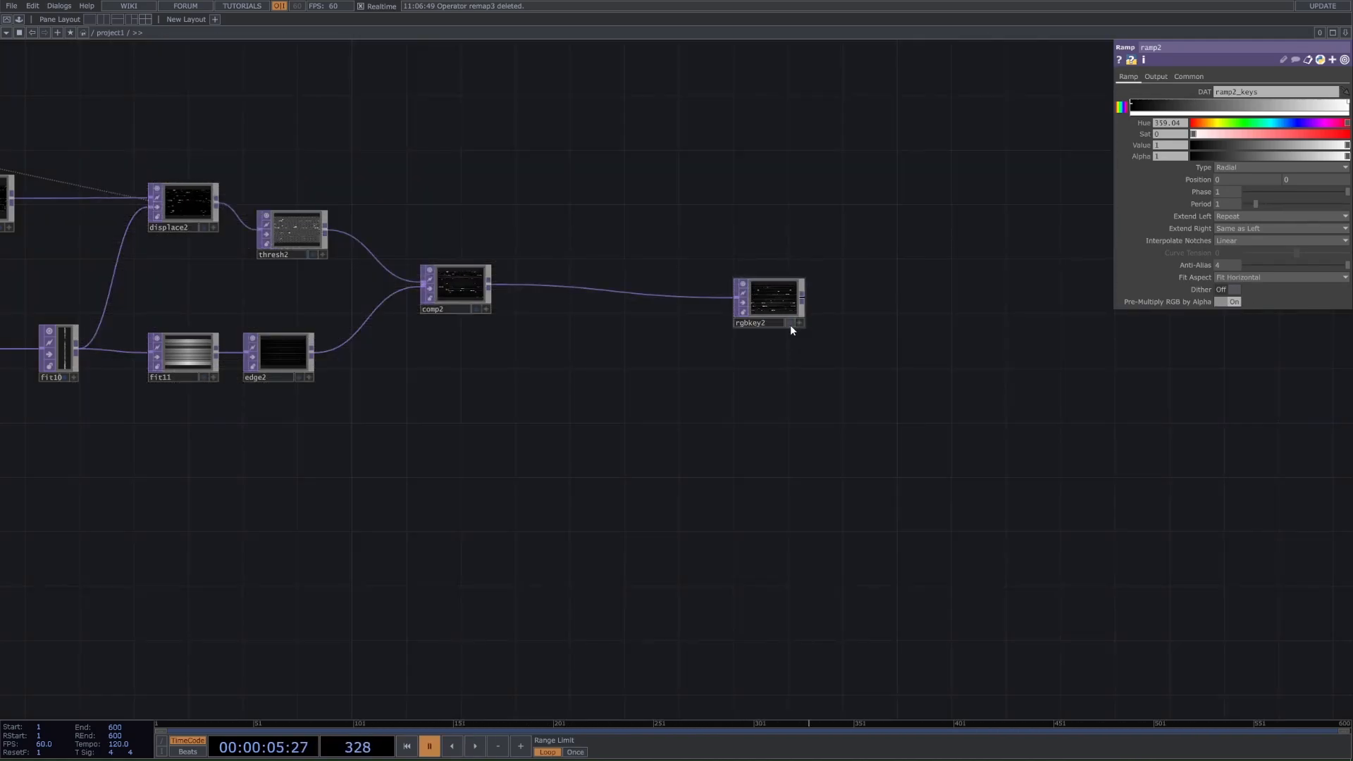
Turn on rgbkey2's background display with playback paused and bring the whole rebuilt chain into view
click(791, 324)
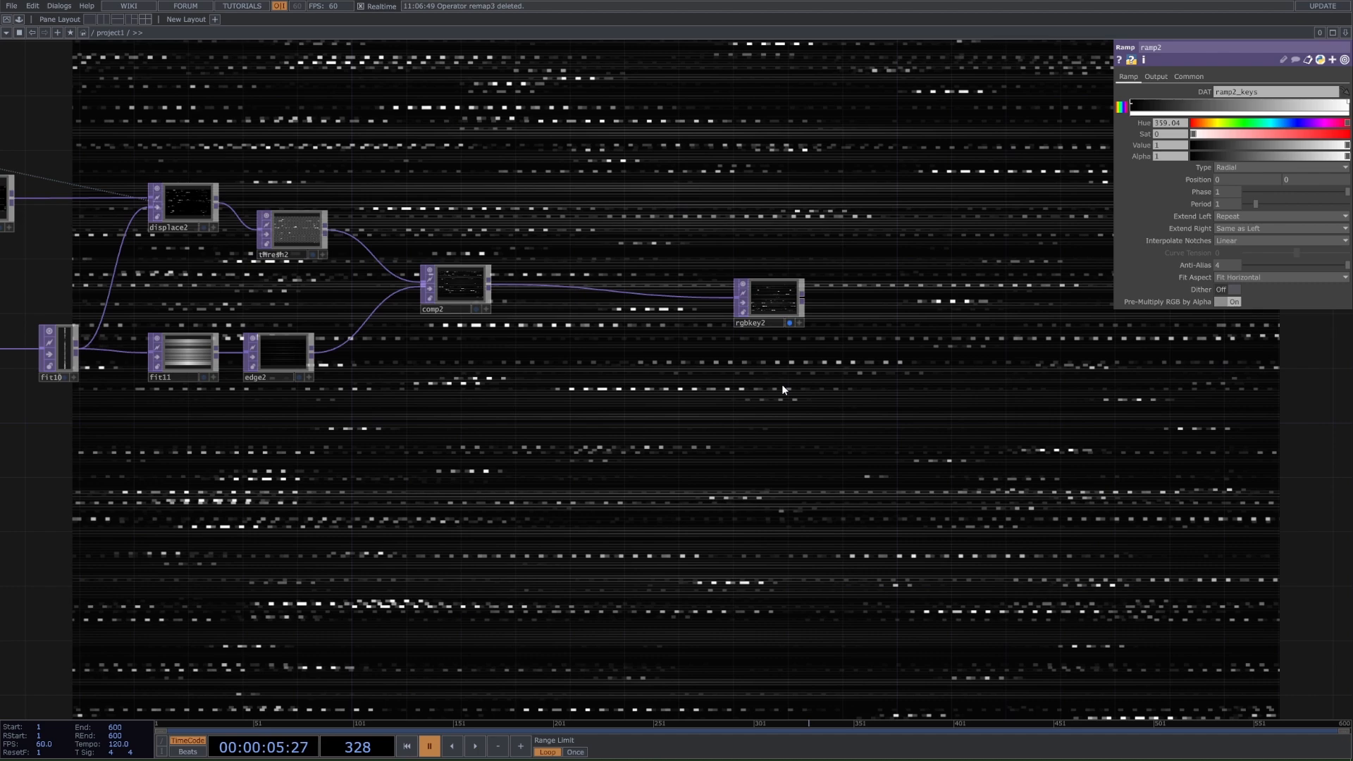
scroll(781, 384, down, 6)
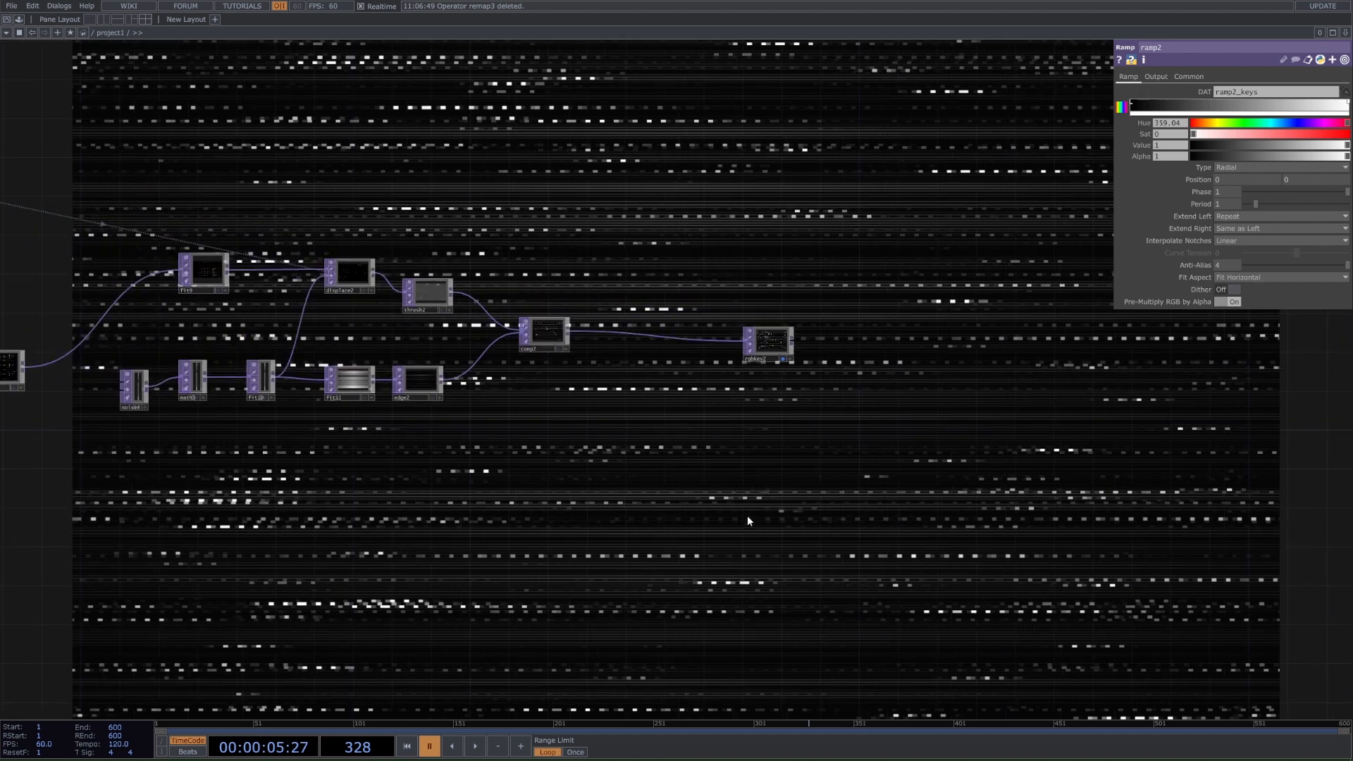
drag(692, 484, 739, 482)
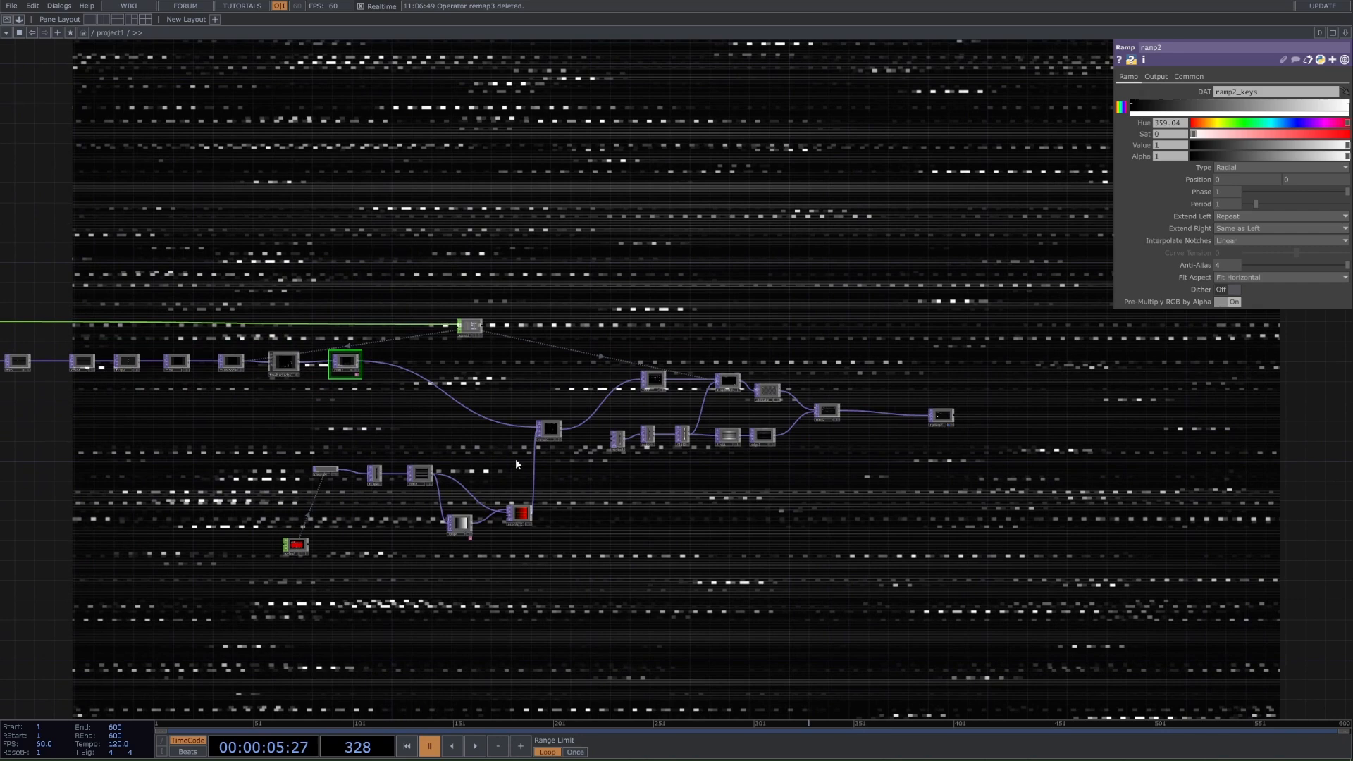